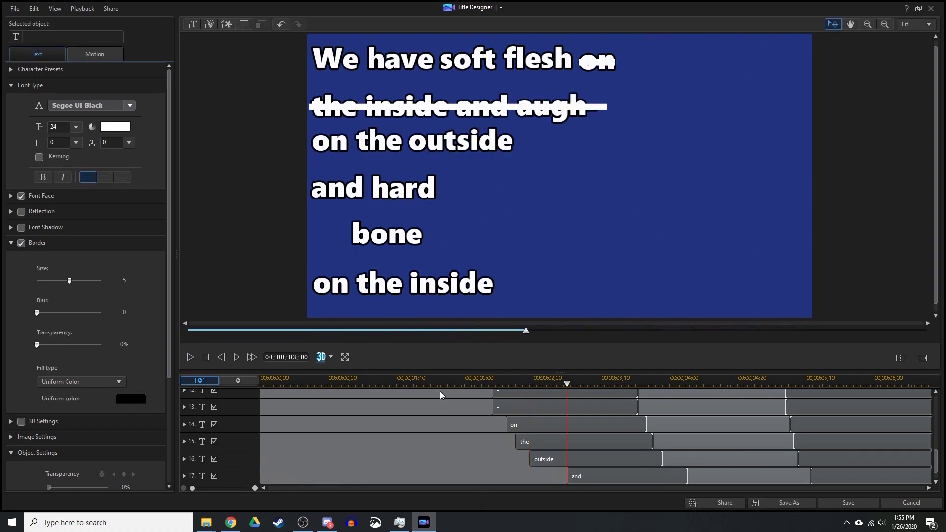
Step: Move the start of the "bone" title's clip earlier on the timeline and preview its timing
left_click(191, 356)
scroll(650, 404, "up", 5)
left_click_drag(650, 405, 643, 400)
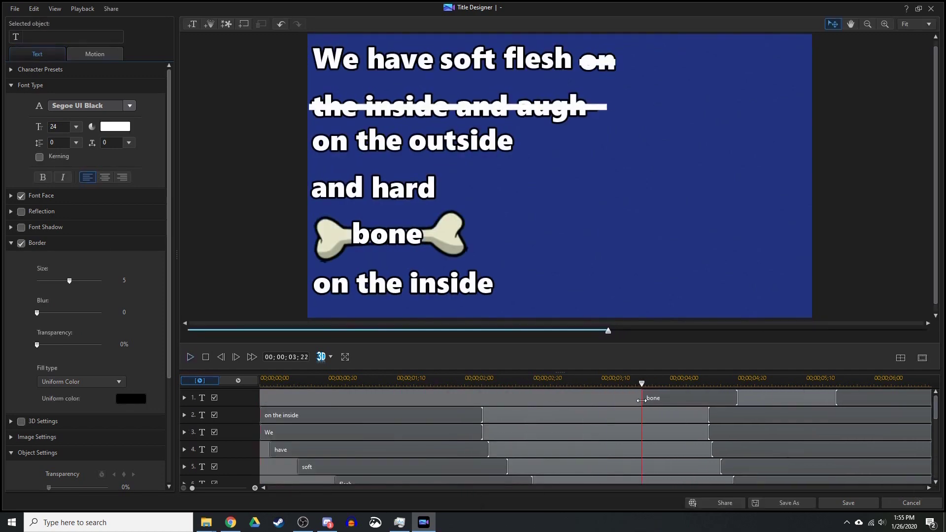
left_click(190, 356)
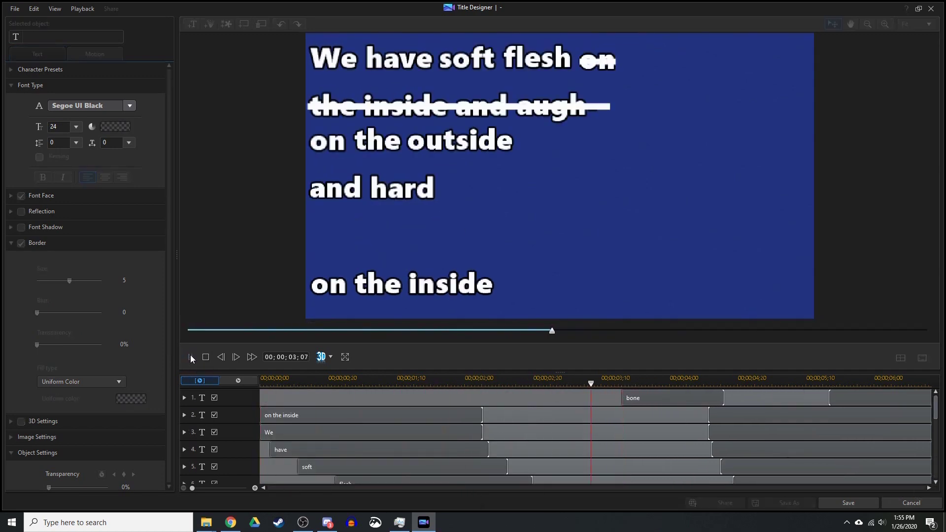
Step: Replace the combined "on the inside" title with separate "on", "the" and "inside" titles on the same line and preview them
key("ctrl+v")
key("ctrl+v")
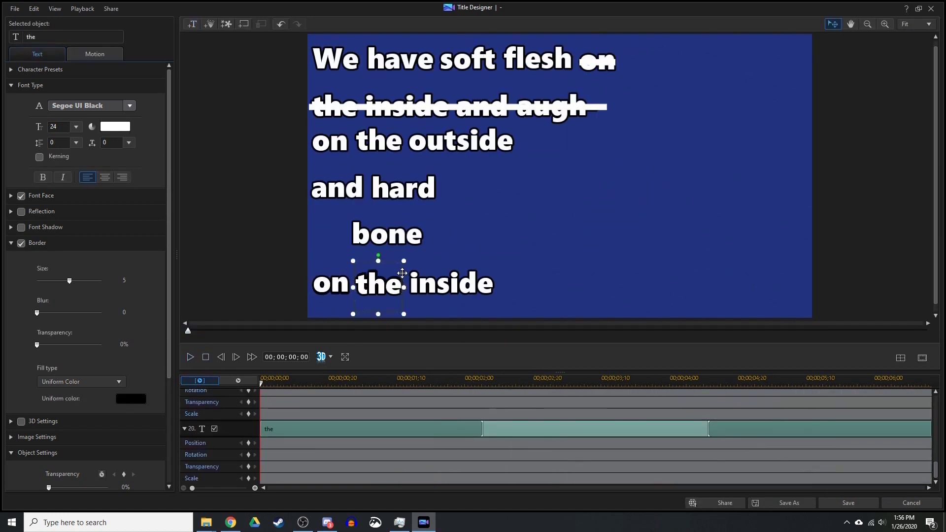
left_click(187, 357)
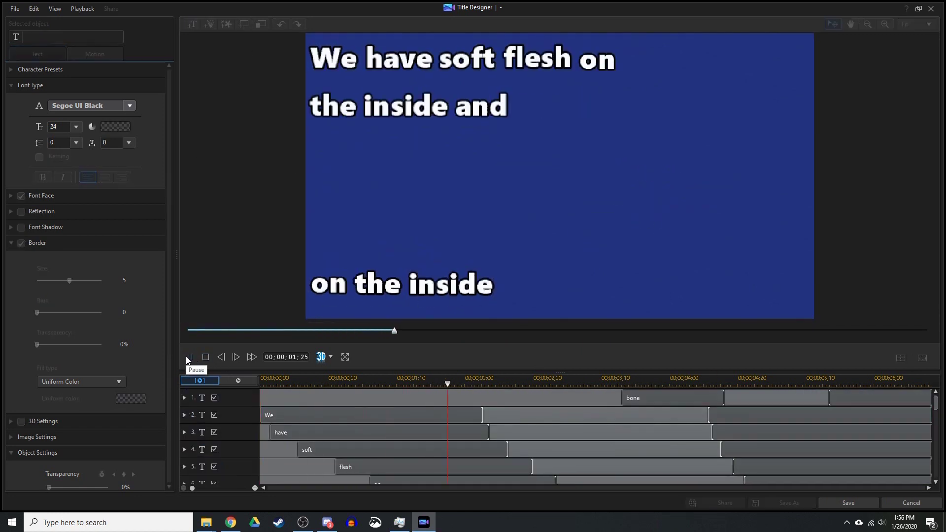
left_click(188, 398)
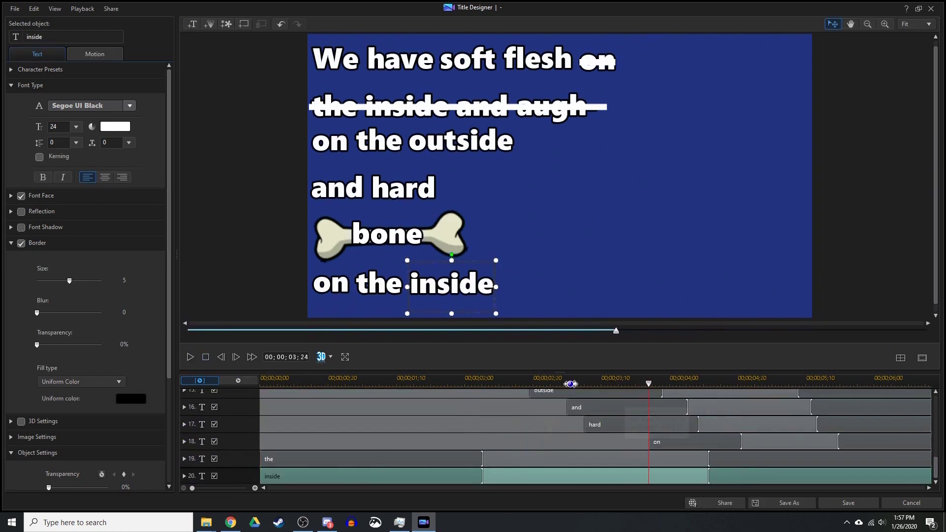
Step: Stagger the start times of the last line's "on", "the" and "inside" titles after "bone", checking them by playback
left_click(190, 356)
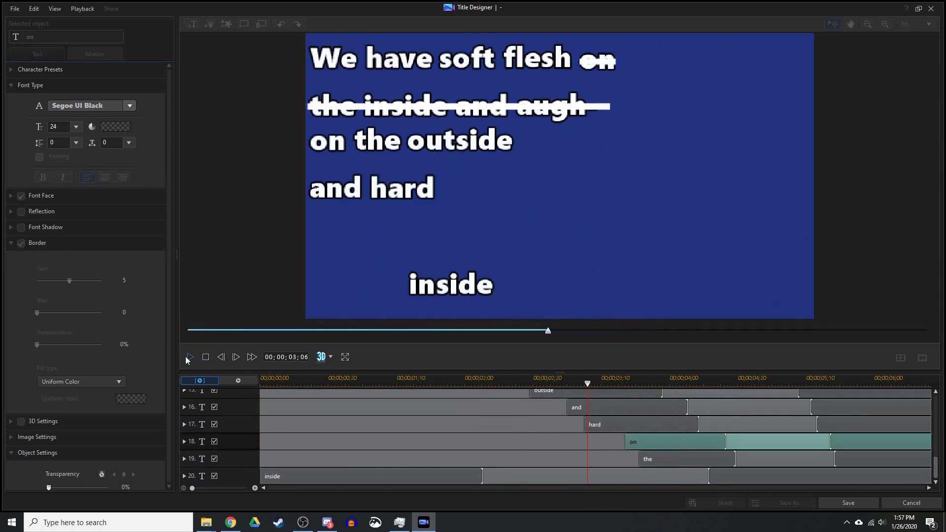
left_click(191, 357)
left_click(192, 358)
left_click(190, 357)
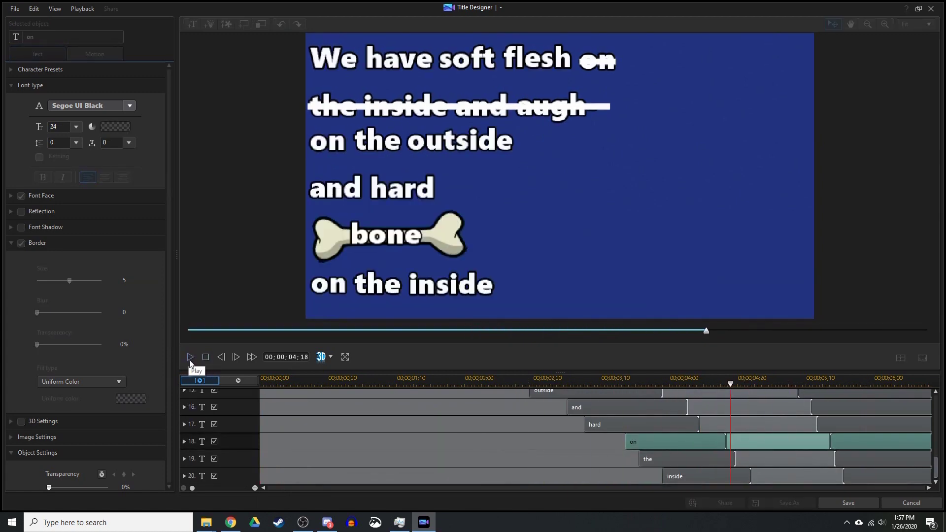
left_click(188, 357)
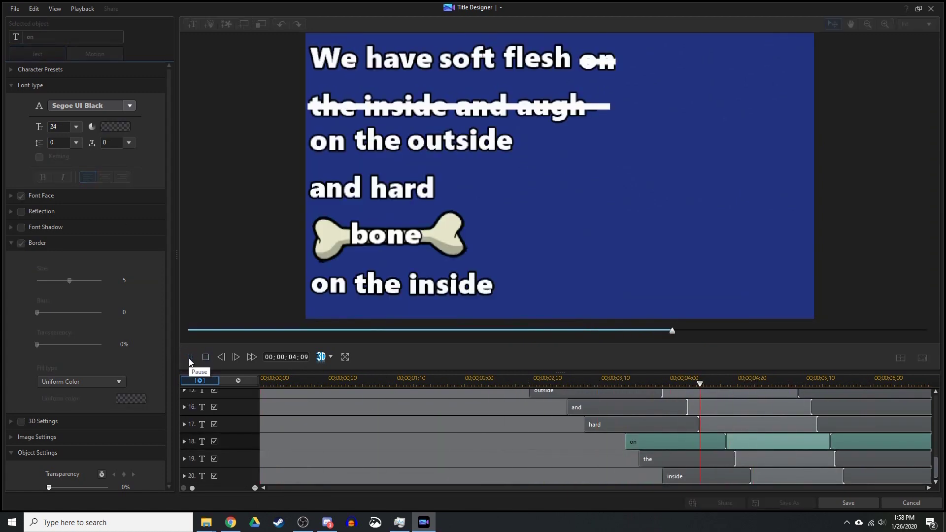
Step: Add a large "anim-" title beside the lyrics with its clip starting at 00;00;04;15
left_click(190, 360)
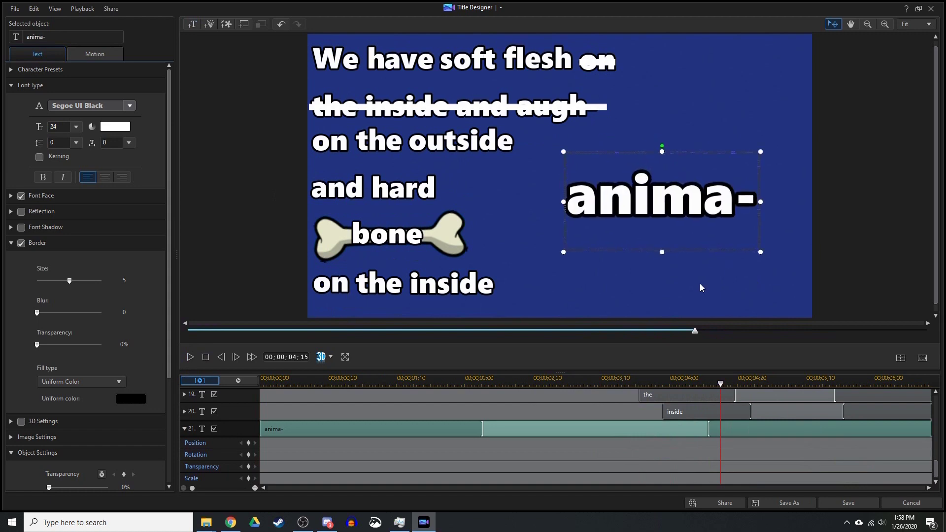
left_click(188, 357)
double_click(704, 197)
key("BackSpace")
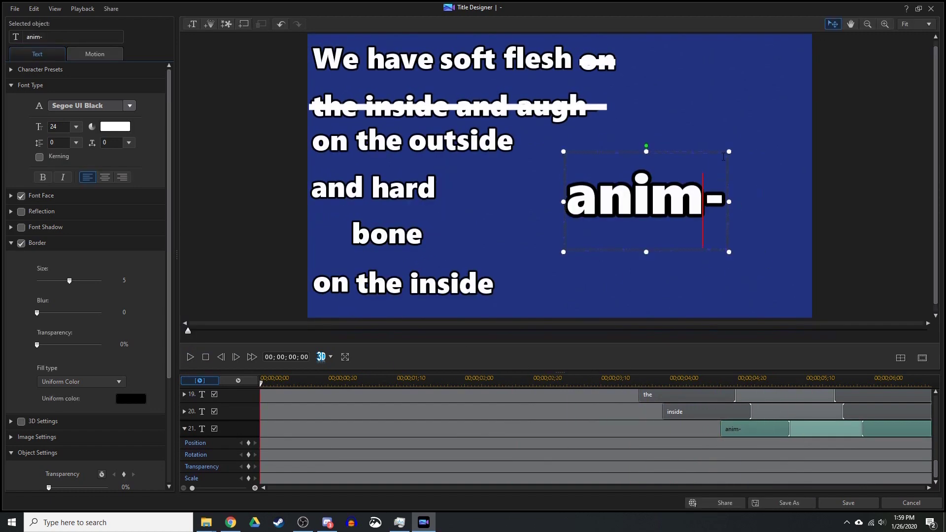
Step: Keyframe the "anim-" title's position and rotation to tilt and drop out of the frame from 00;00;05;00, and preview it
left_click(736, 380)
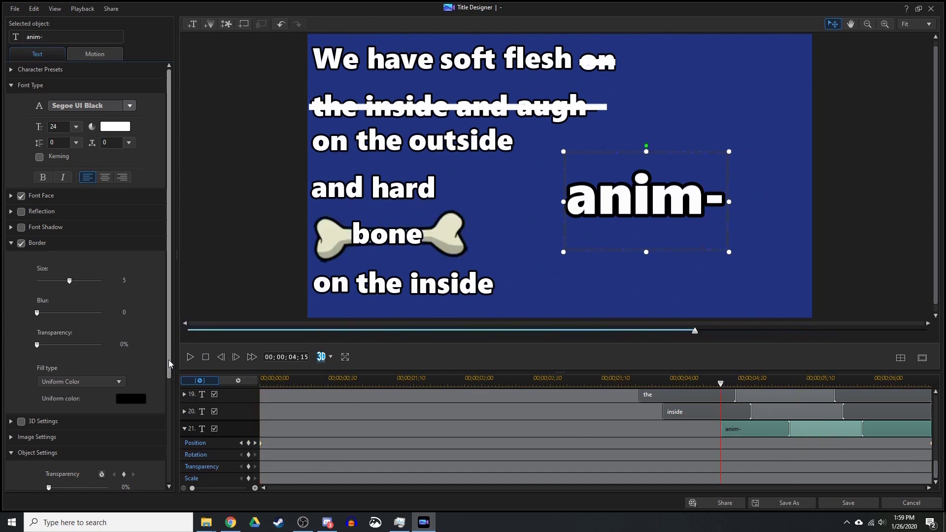
left_click(190, 358)
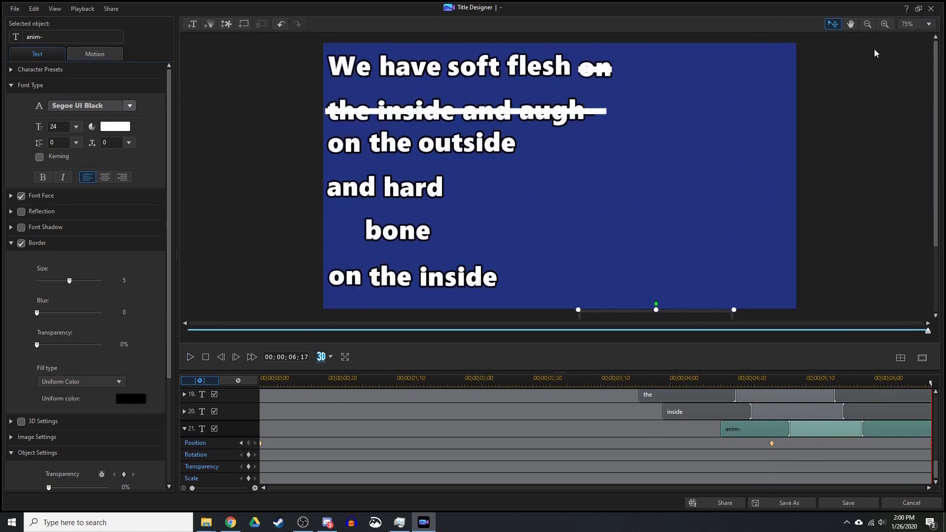
left_click(772, 387)
left_click(190, 357)
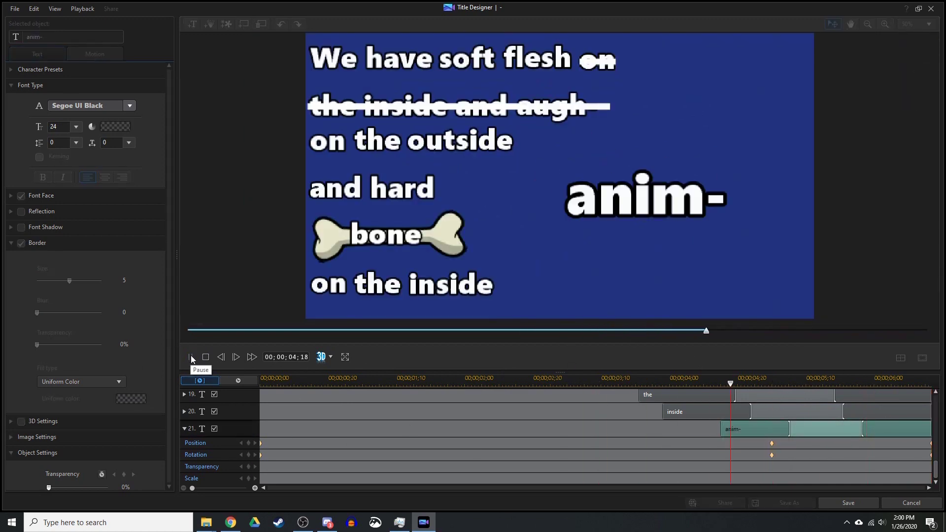
Step: Try adding position keyframes frame by frame along the start of the "anim-" title's fall, through about 00;00;05;11
left_click(720, 384)
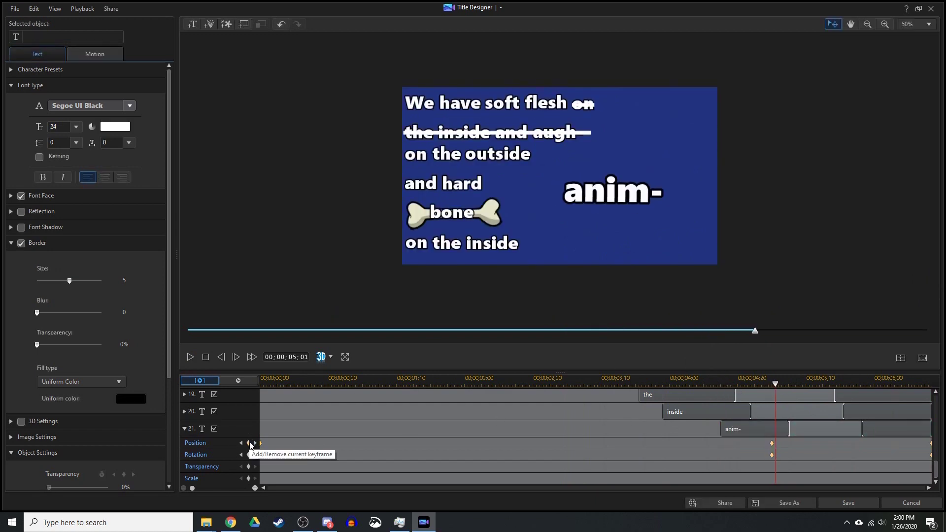
key("Right")
key("Right")
left_click(248, 443)
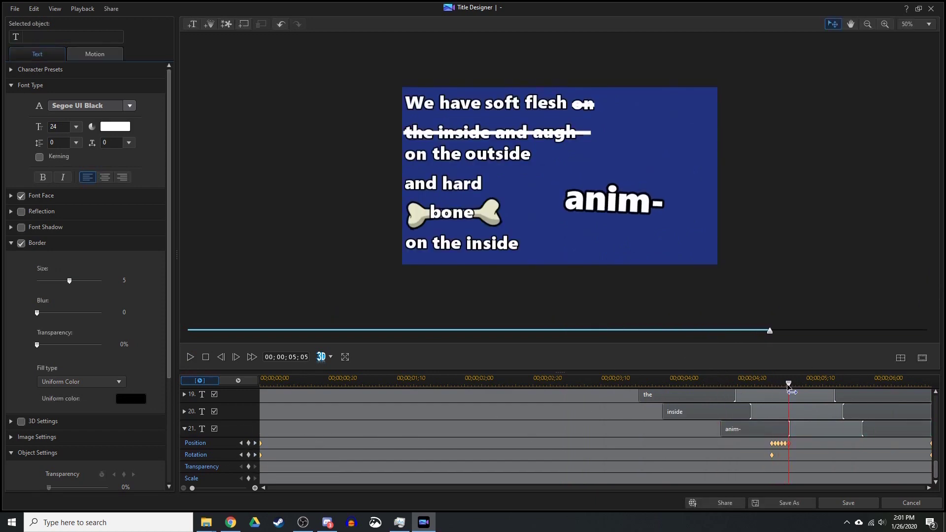
key("Right")
key("Right")
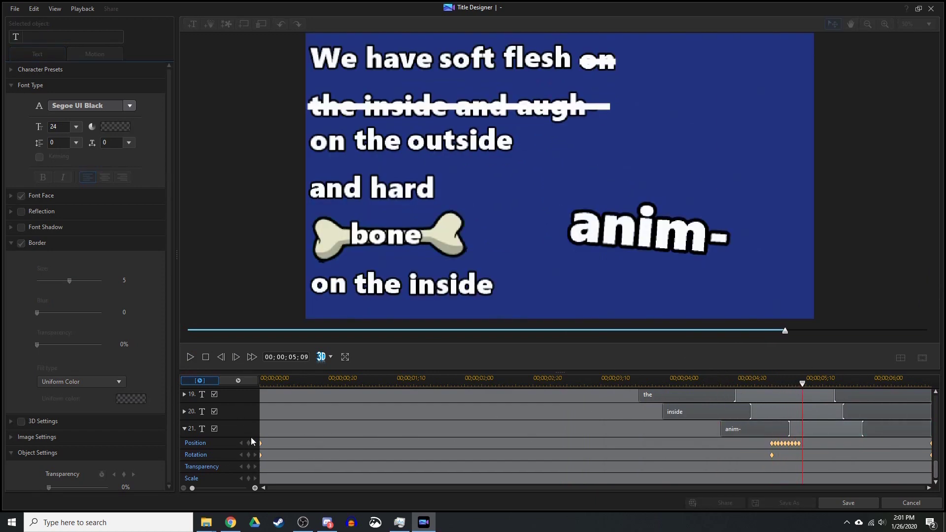
left_click(249, 443)
key("Right")
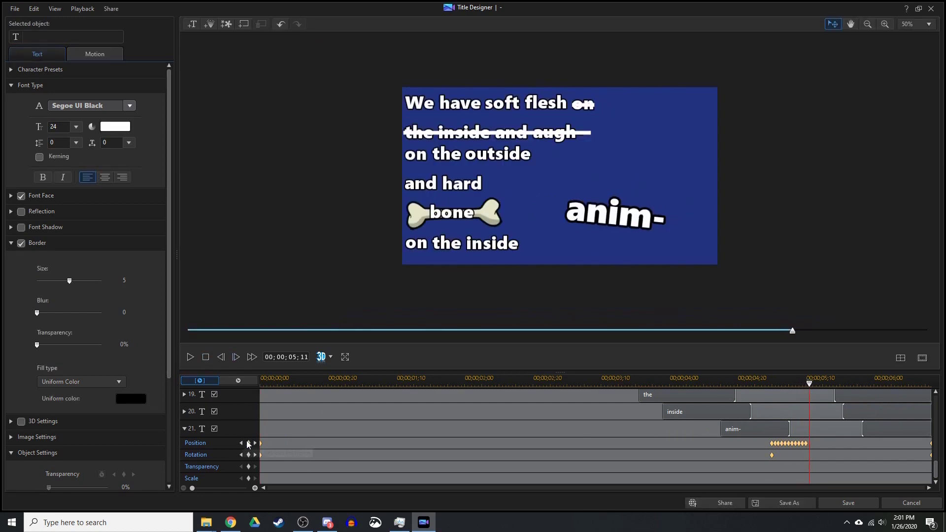
Step: Extend the "anim-" title's frame-by-frame position keyframes to about 00;00;06;04
right_click(823, 443)
key("Escape")
left_click(829, 387)
left_click_drag(832, 393, 839, 392)
key("Right")
key("Right")
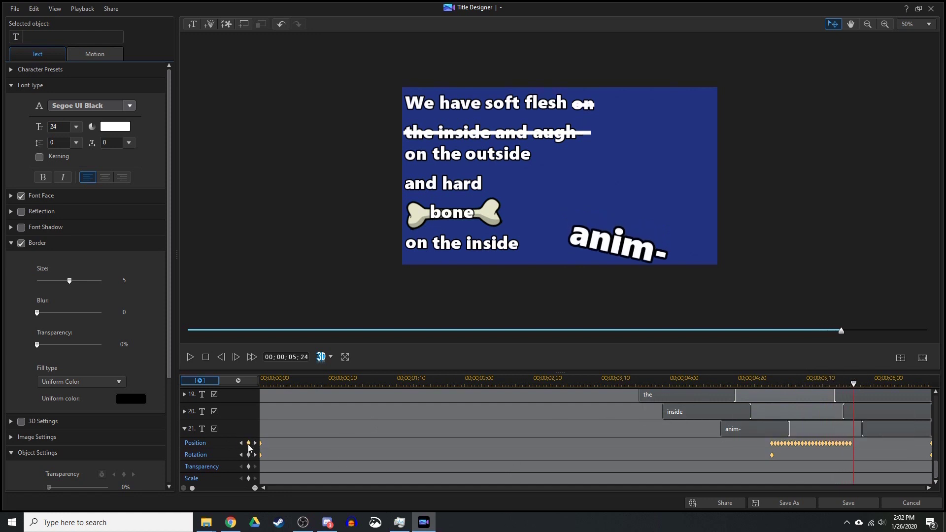
left_click(875, 388)
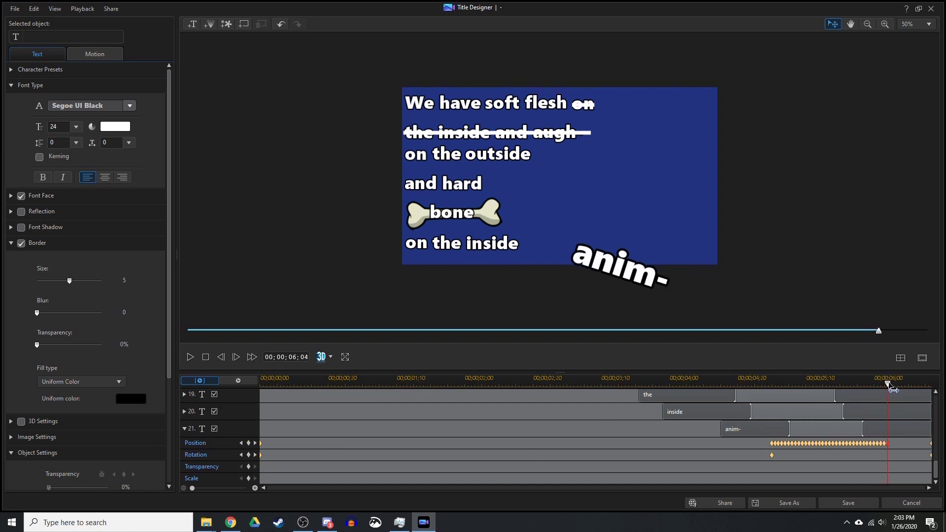
Step: Undo the frame-by-frame position keyframes on the "anim-" title and play the animation
left_click(207, 158)
left_click(618, 270)
left_click(801, 396)
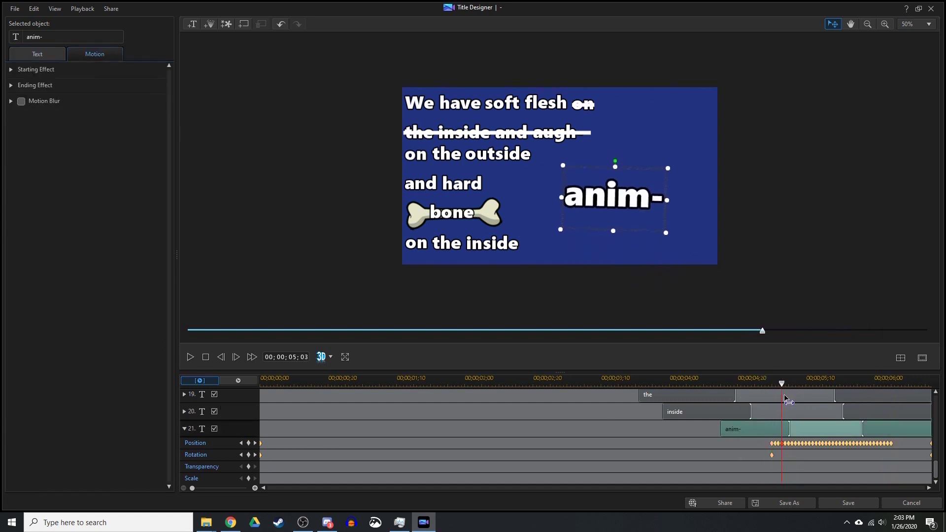
left_click(711, 312)
left_click(282, 24)
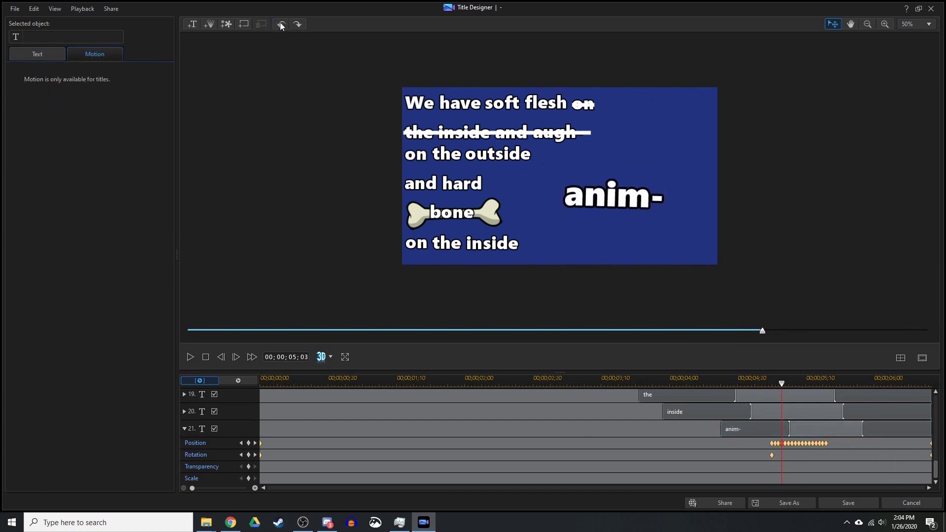
left_click(189, 357)
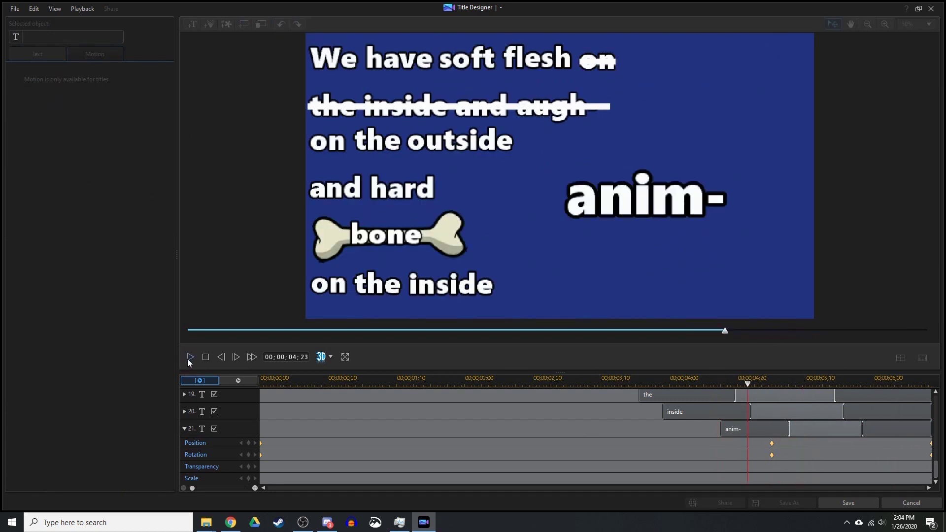
Step: Try changing the "anim-" title's motion with position and rotation keyframes at 00;00;05;06 and preview it
left_click(769, 429)
right_click(829, 450)
left_click(862, 482)
left_click(182, 359)
left_click(189, 357)
right_click(791, 443)
left_click(828, 481)
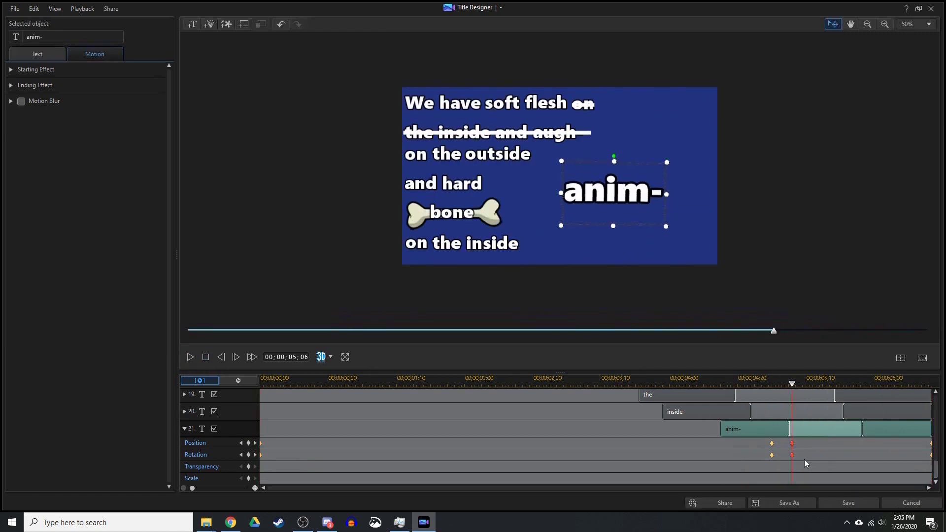
left_click(189, 356)
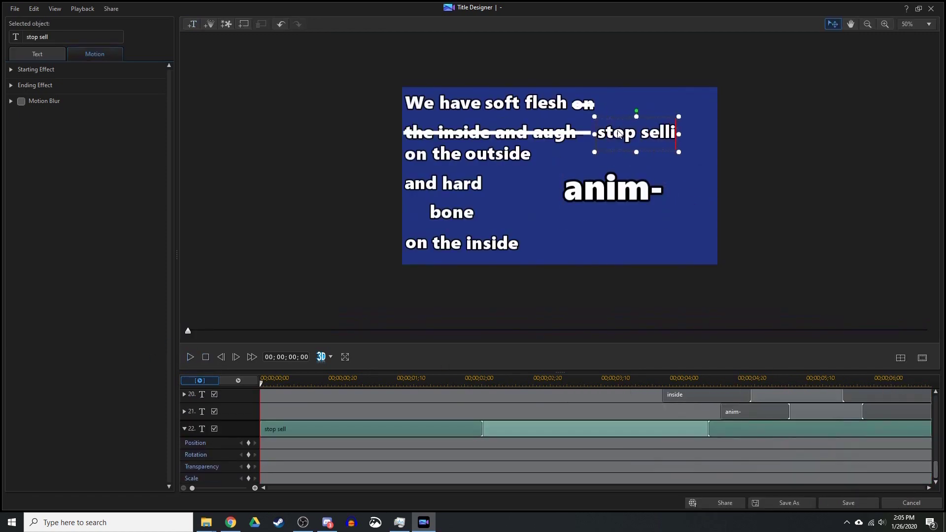
Step: Complete the new title as "stop sellin," with "I love it!" on a second line, fitting the whole frame in view
type("lin")
left_click(929, 23)
left_click(908, 35)
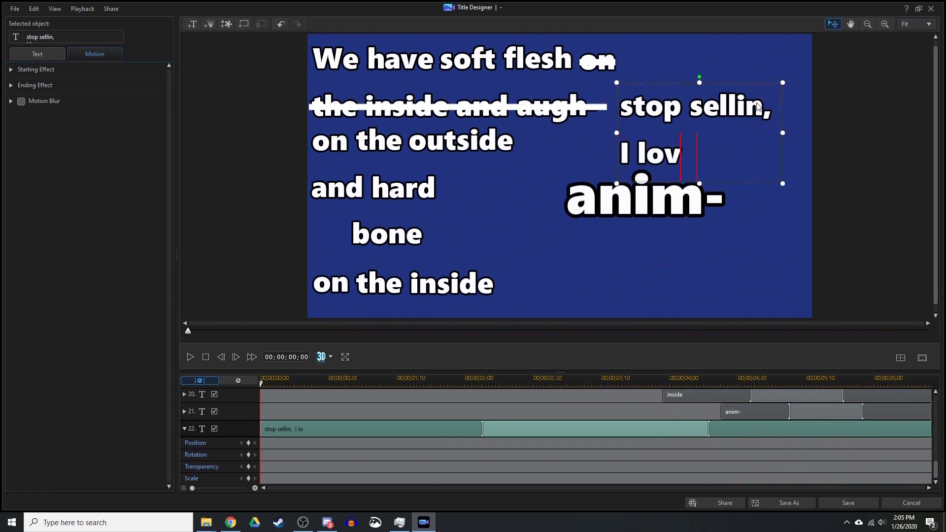
type("ove it!")
Step: Give the "stop sellin, I love it!" title a blue uniform border and start its clip at 00;00;04;15
left_click(37, 54)
left_click(131, 399)
left_click(436, 215)
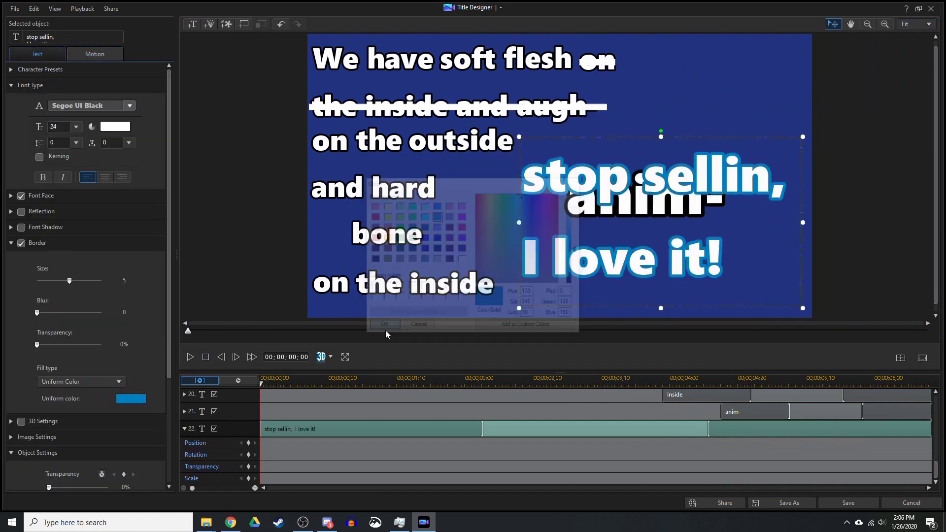
left_click(383, 328)
left_click_drag(262, 428, 722, 434)
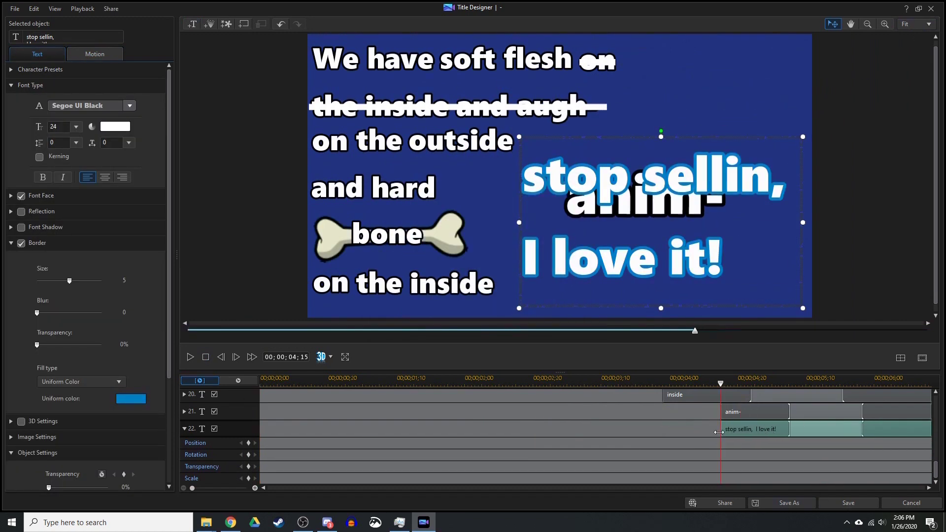
Step: Rework the "anim-" title's position keyframes to place it above "stop sellin, I love it!" and preview the motion
left_click(724, 411)
left_click_drag(722, 384, 935, 390)
right_click(930, 425)
left_click(876, 442)
left_click(190, 356)
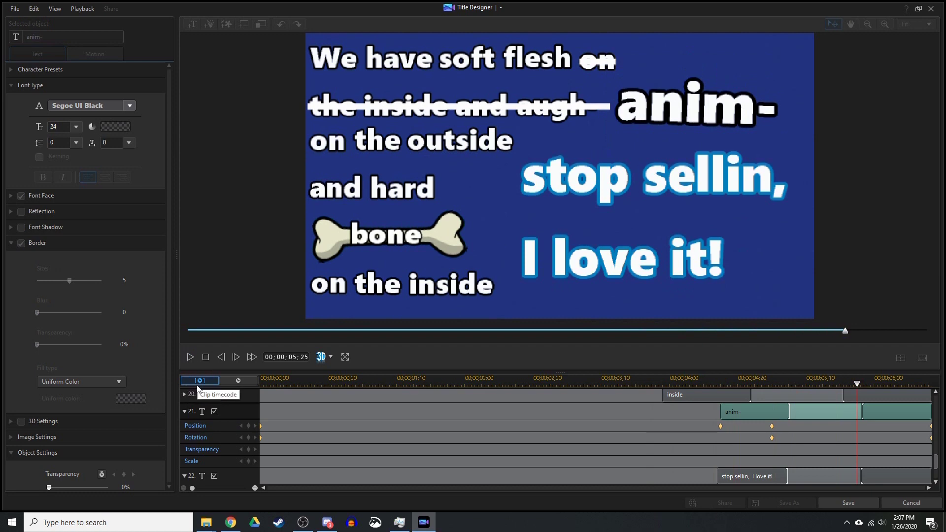
Step: Add a separate "stop sellin," title over the matching line at X 0.422, Y 0.372 with scale 1.74
key("ctrl+v")
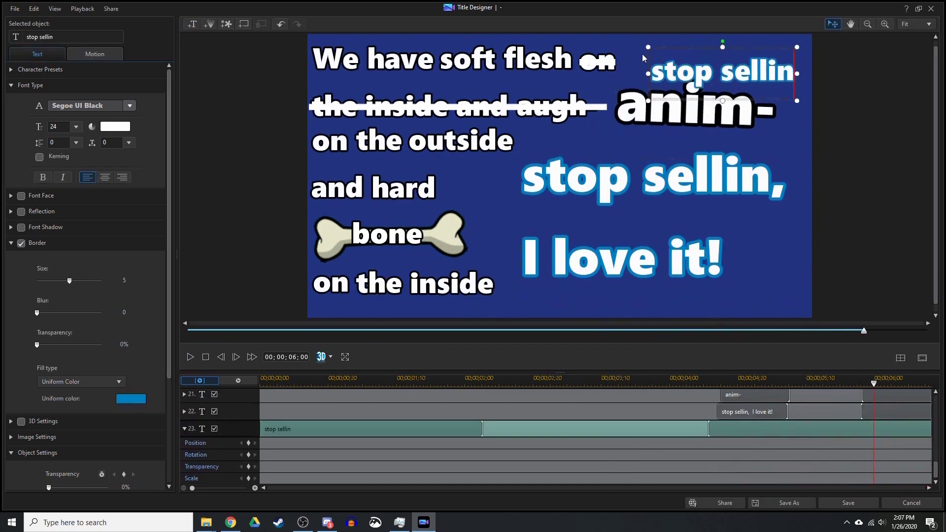
scroll(143, 355, "down", 3)
left_click(738, 430)
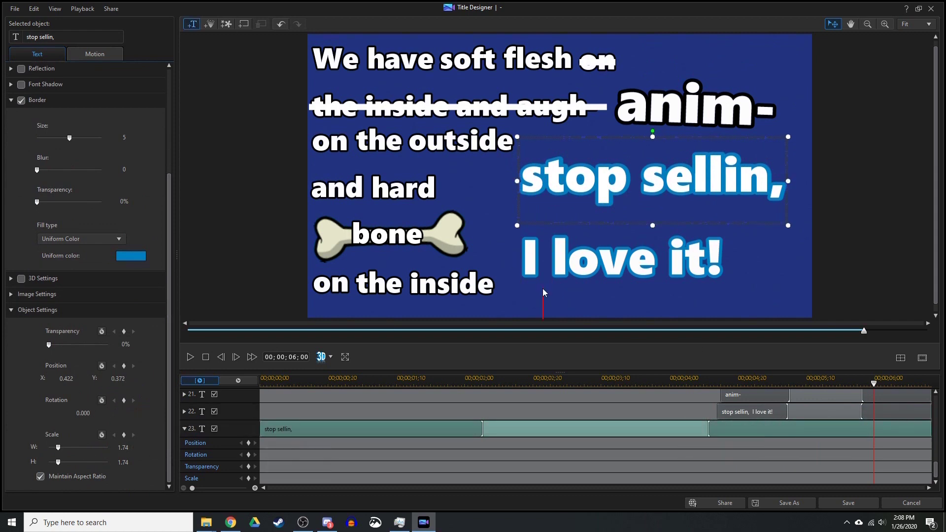
Step: Add a separate "I love it!" title over the second line at X 0.424, Y 0.664 with scale 1.74
key("ctrl+v")
scroll(672, 186, "down", 3)
scroll(672, 186, "up", 4)
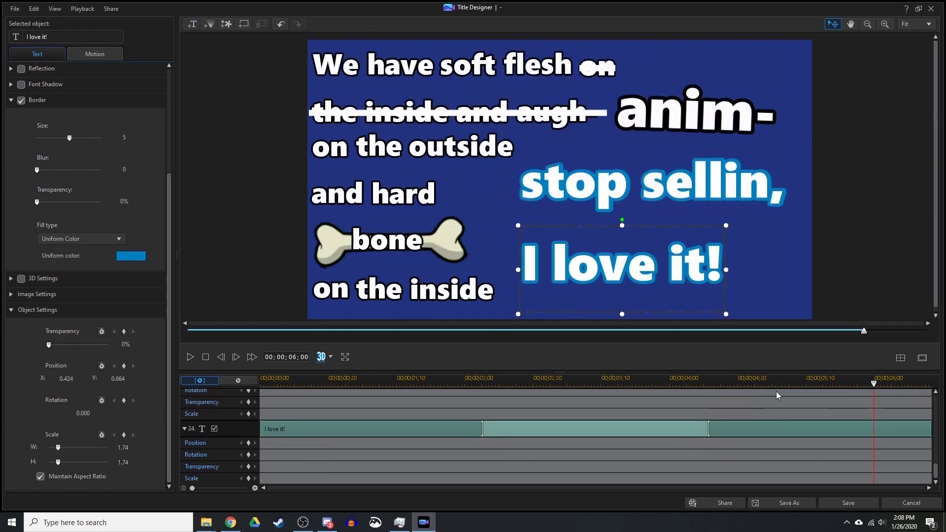
Step: Undo the last three timeline edits
scroll(689, 434, "up", 3)
left_click(690, 430)
key("ctrl+z")
key("ctrl+z")
key("ctrl+z")
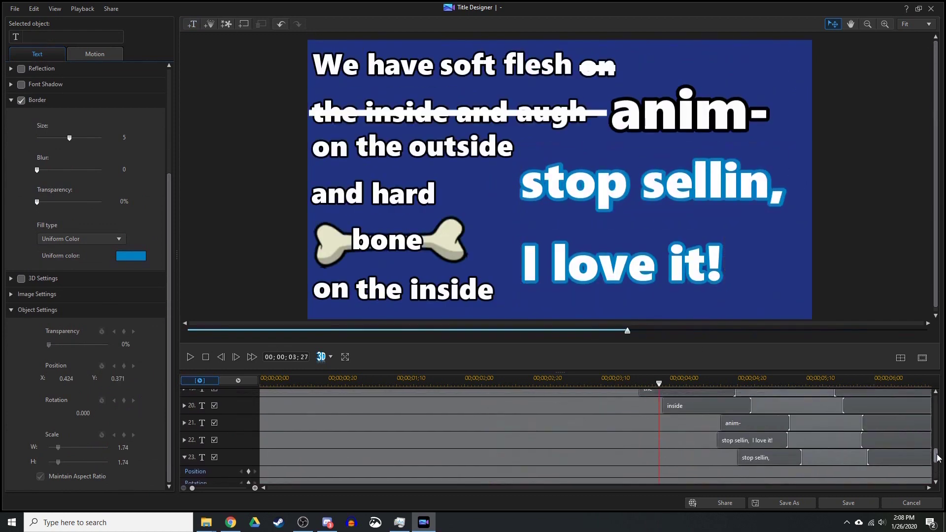
Step: Cut the combined "stop sellin, I love it!" title down to "stop sellin," and preview the titles' timing
left_click(189, 356)
scroll(190, 399, "down", 2)
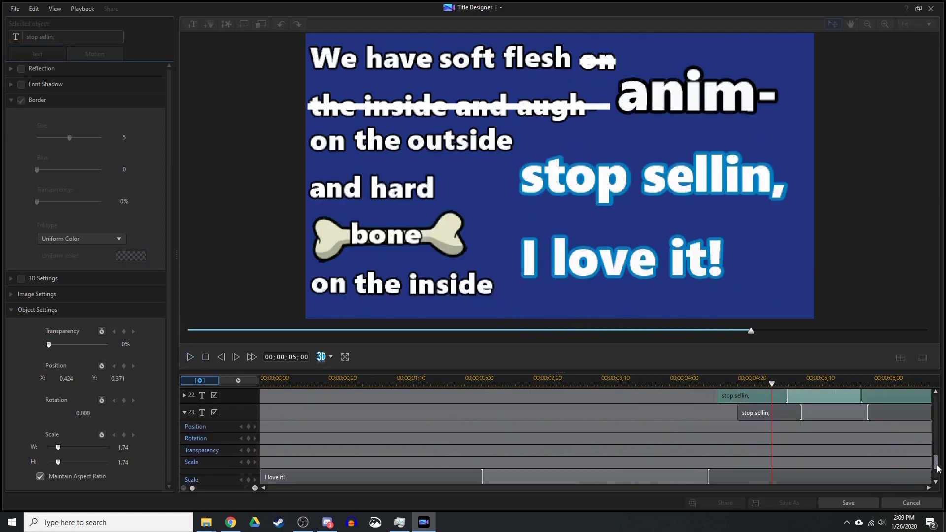
left_click(186, 420)
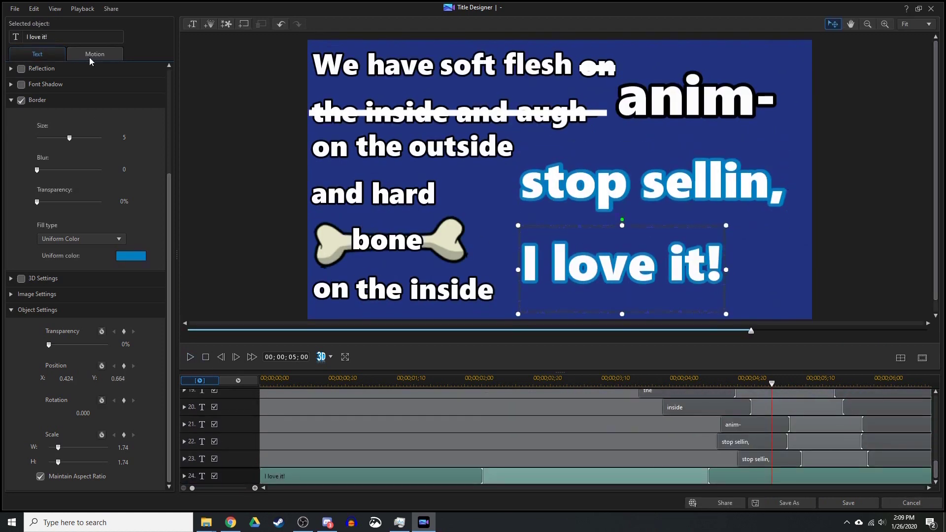
Step: Split the "stop sellin," line into separate "stop" and "sellin," titles at scale 1.74, and remove the combined title
key("ctrl+v")
key("ctrl+v")
left_click_drag(694, 246, 755, 228)
scroll(940, 453, "up", 3)
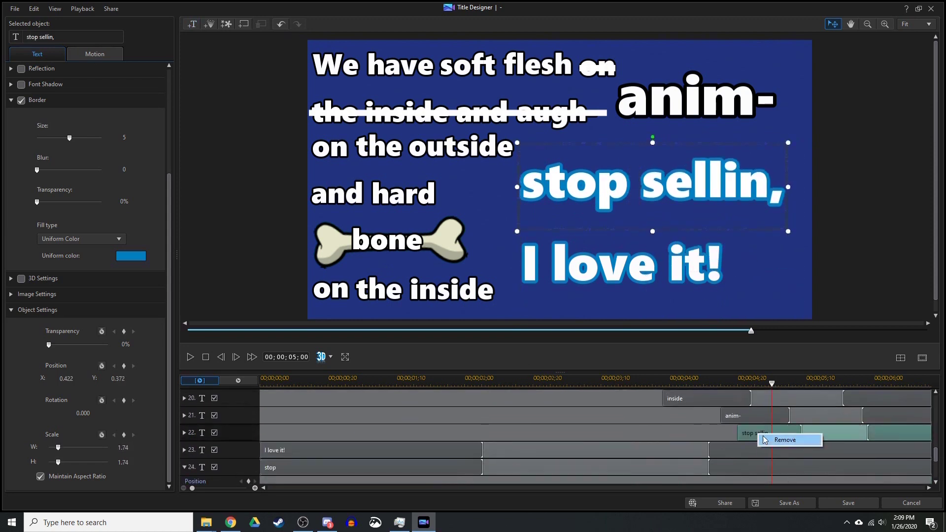
left_click(733, 446)
left_click(782, 393)
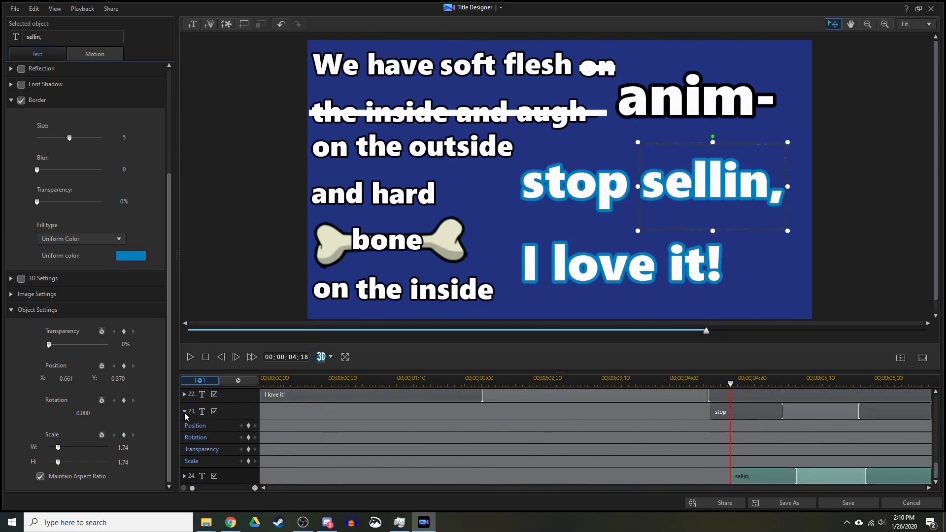
Step: Shorten the "stop" title to end at 00;00;05;02 and add a second copy of it just after that point
key("ctrl+v")
right_click(732, 186)
left_click(358, 431)
left_click(458, 437)
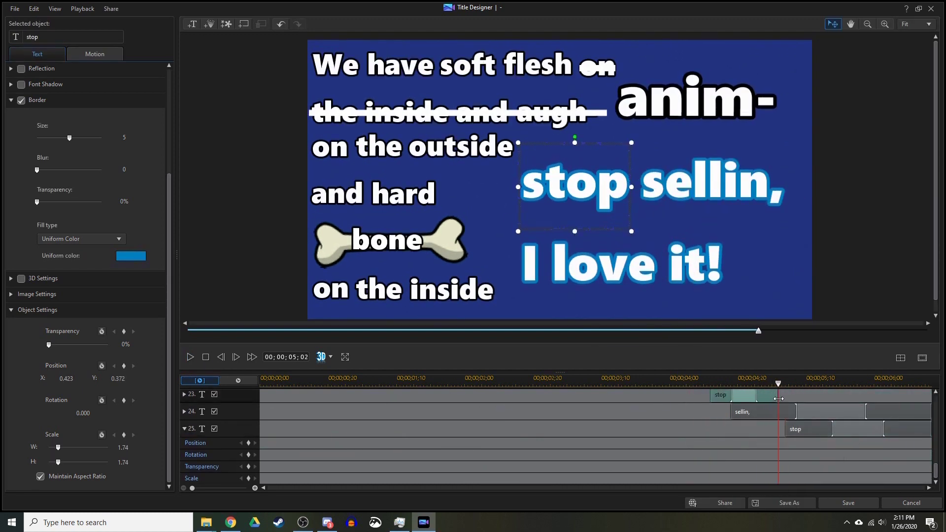
Step: Shorten the "sellin," title to end at 00;00;05;02 and add a second copy starting shortly after the second "stop"
left_click(739, 414)
key("space")
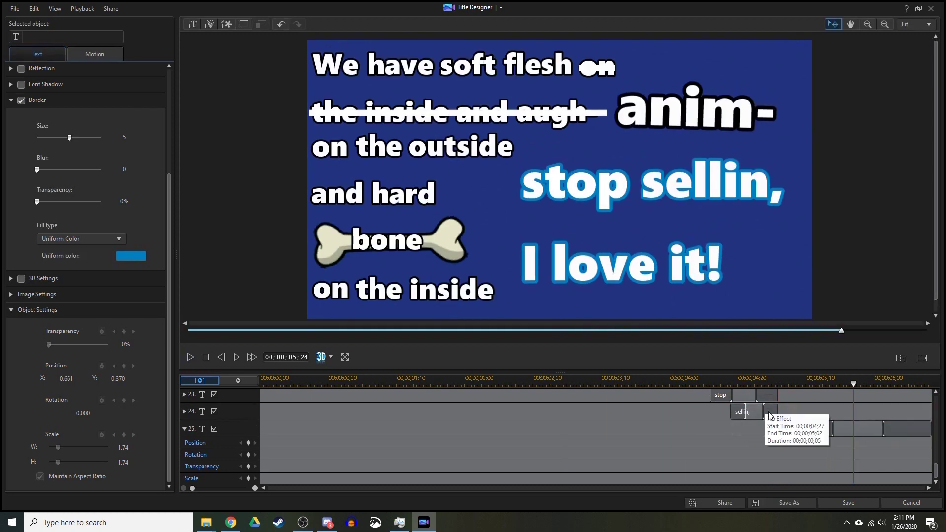
key("ctrl+v")
left_click(189, 356)
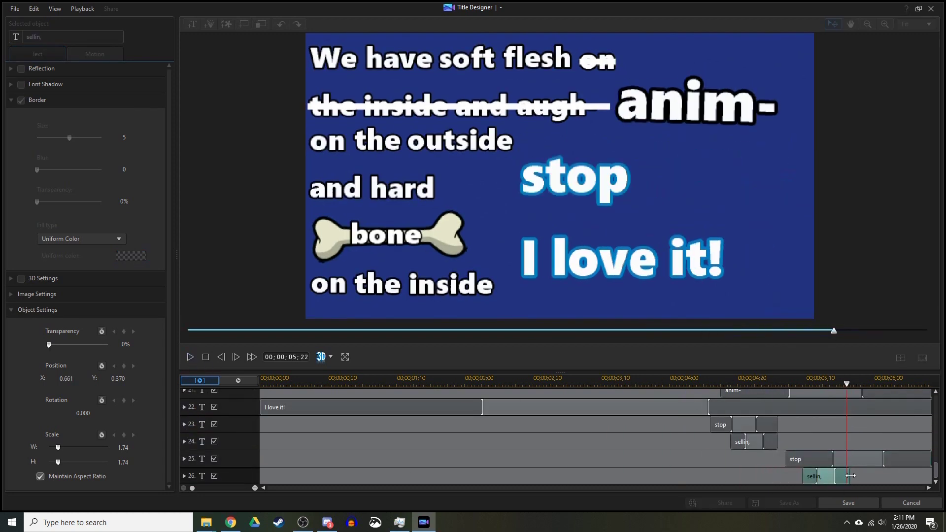
Step: Add separate "I", "love" and "it!" titles over the second line and remove the combined "I love it!" title
key("ctrl+v")
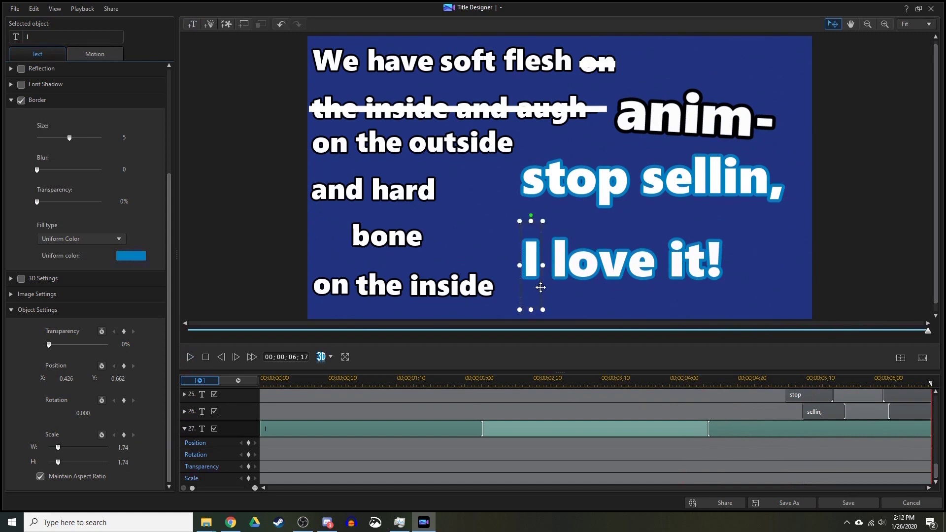
key("ctrl+v")
left_click(697, 273)
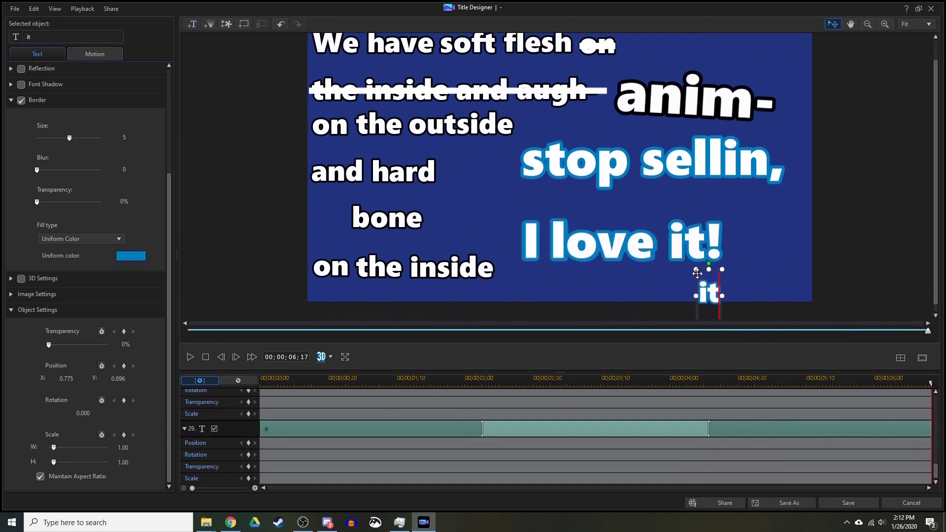
scroll(770, 446, "up", 5)
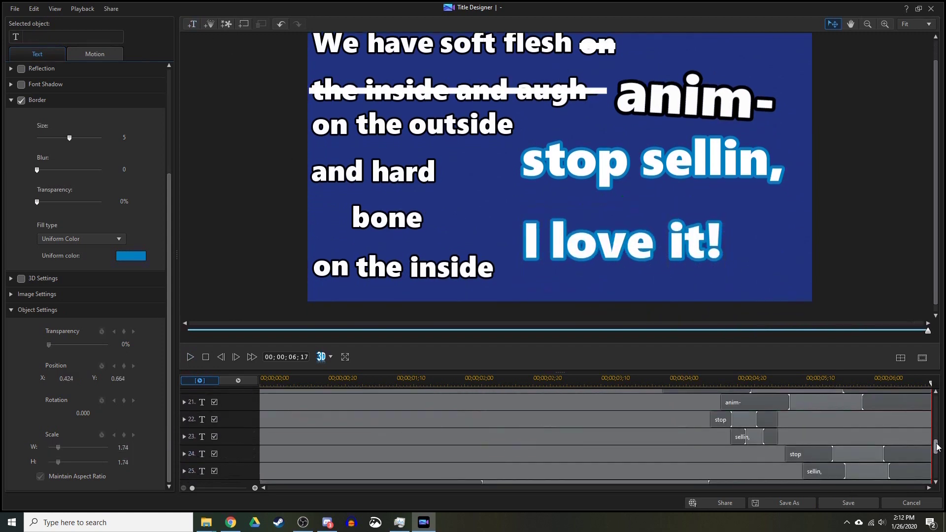
Step: Stagger the start times of the "I", "love" and "it!" titles so they appear one after another following the second "sellin,"
left_click(874, 425)
scroll(872, 443, "down", 2)
left_click(905, 475)
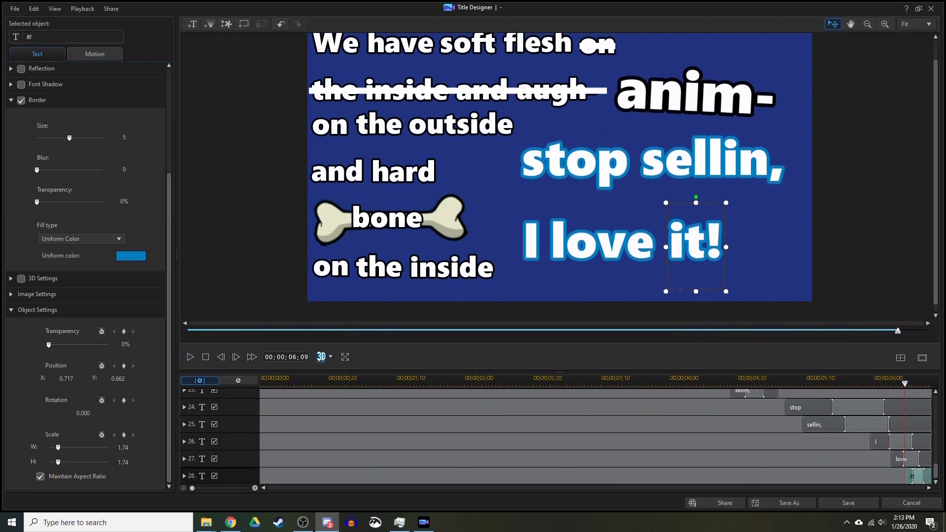
Step: Preview the closing words and shift the "I", "love" and "it!" titles slightly earlier in the timeline
left_click(191, 357)
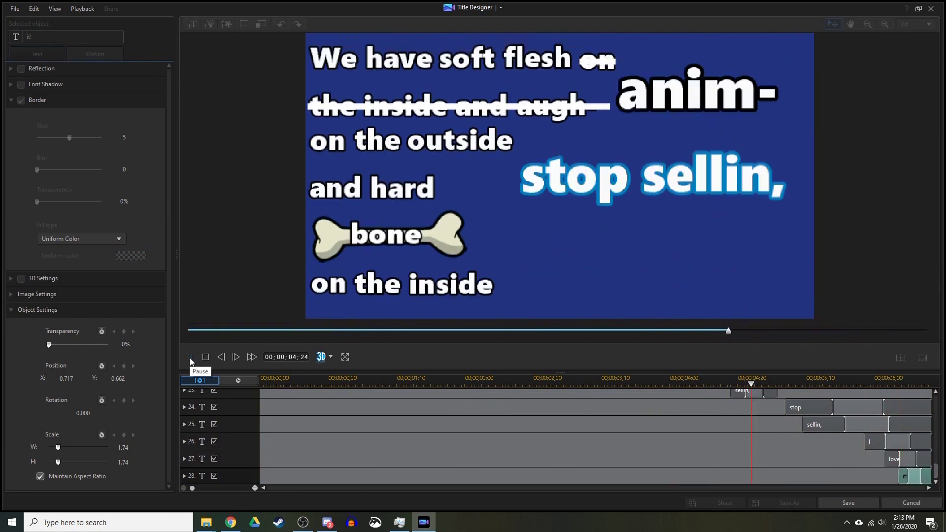
left_click(190, 357)
key("Left")
key("Left")
key("Left")
key("Left")
key("Left")
key("Left")
key("Left")
key("Left")
key("Left")
key("Left")
key("Left")
key("Left")
key("Left")
key("Left")
key("Left")
key("Left")
key("Left")
key("Left")
key("Left")
key("Left")
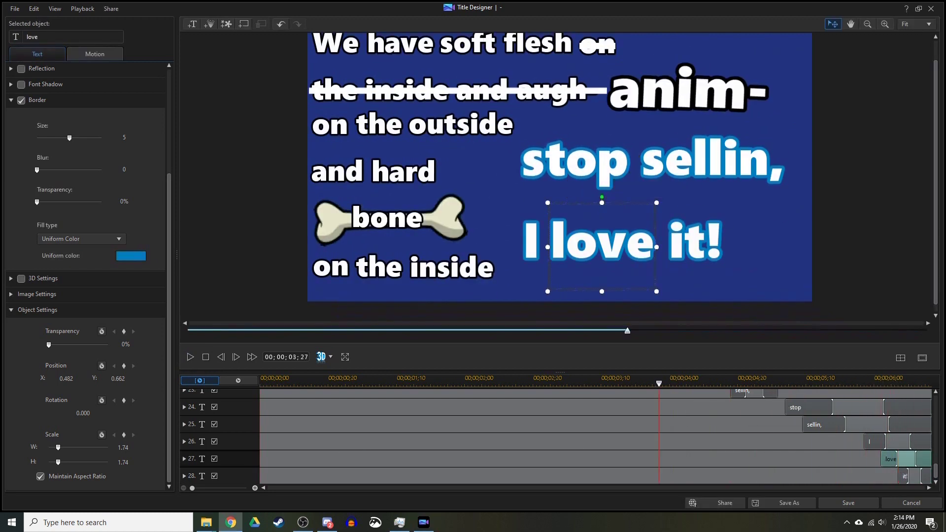
Step: Save the finished quote title and preview it with the audio in the main timeline
left_click(848, 502)
key("space")
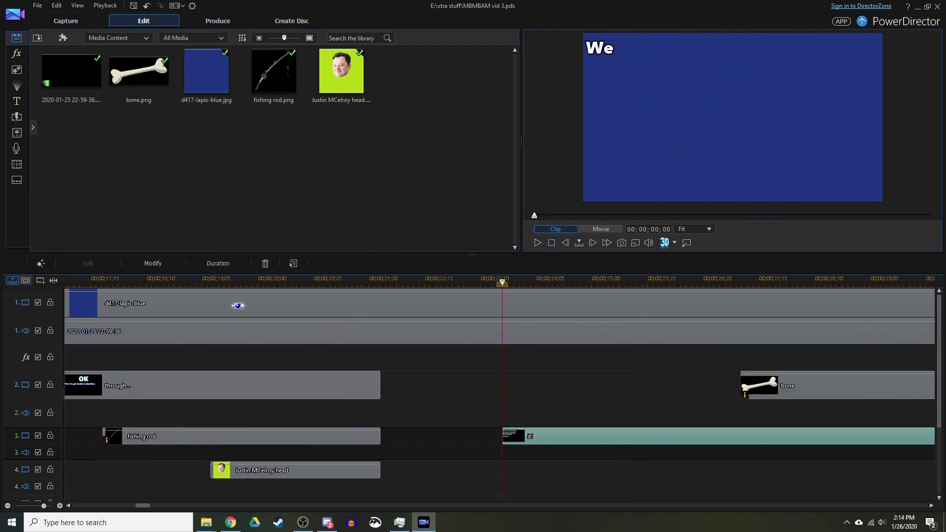
left_click(537, 242)
left_click(537, 242)
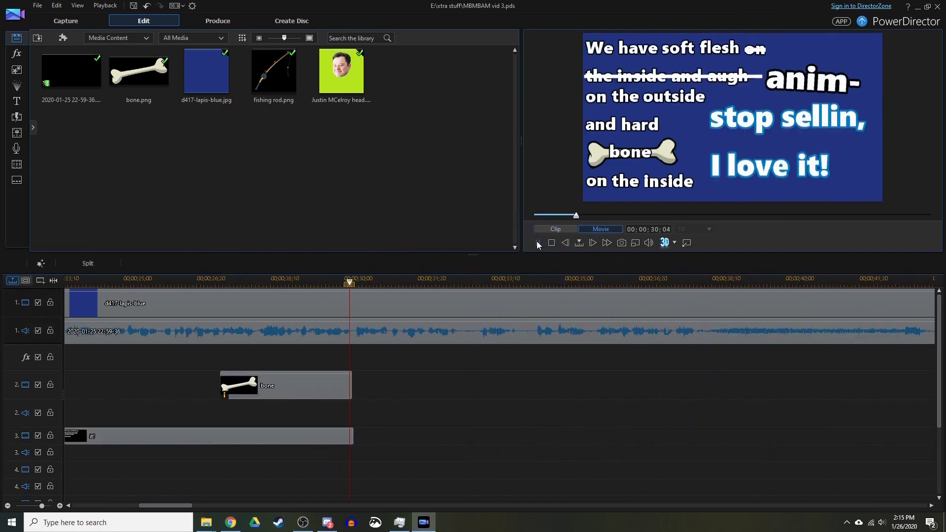
left_click(537, 242)
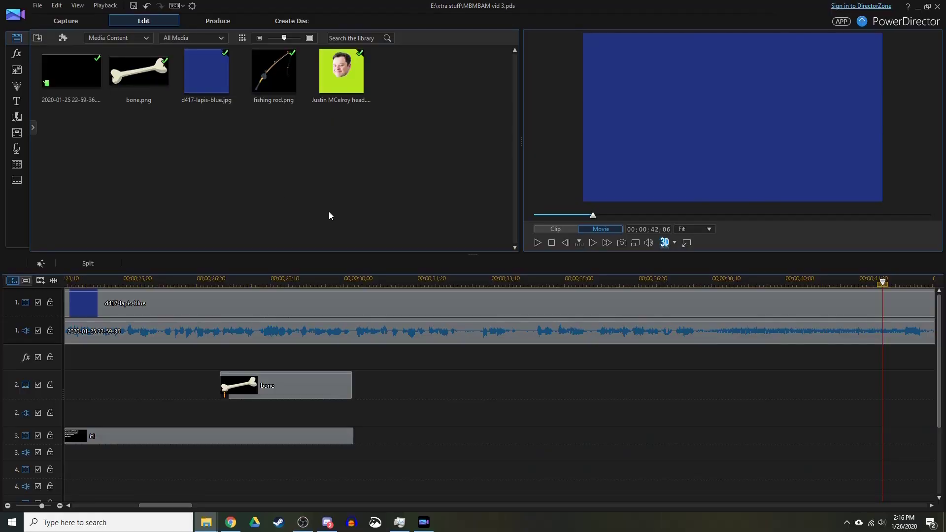
Step: Import crab.png, place it on track 2 at 00;00;31;06 after the bone clip, and lengthen it to about six seconds
left_click_drag(329, 216, 201, 152)
left_click_drag(206, 71, 389, 385)
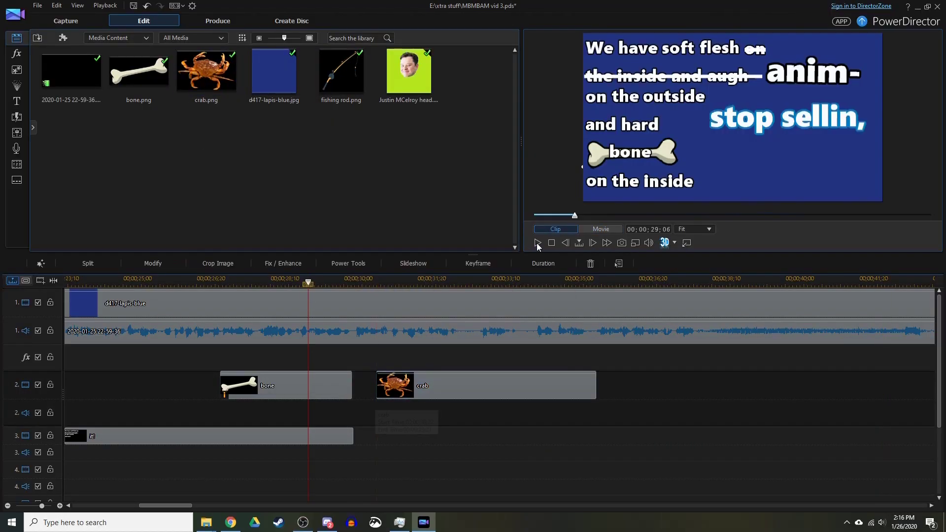
left_click_drag(478, 387, 489, 386)
left_click(537, 242)
left_click(537, 243)
left_click_drag(617, 385, 658, 386)
left_click(572, 331)
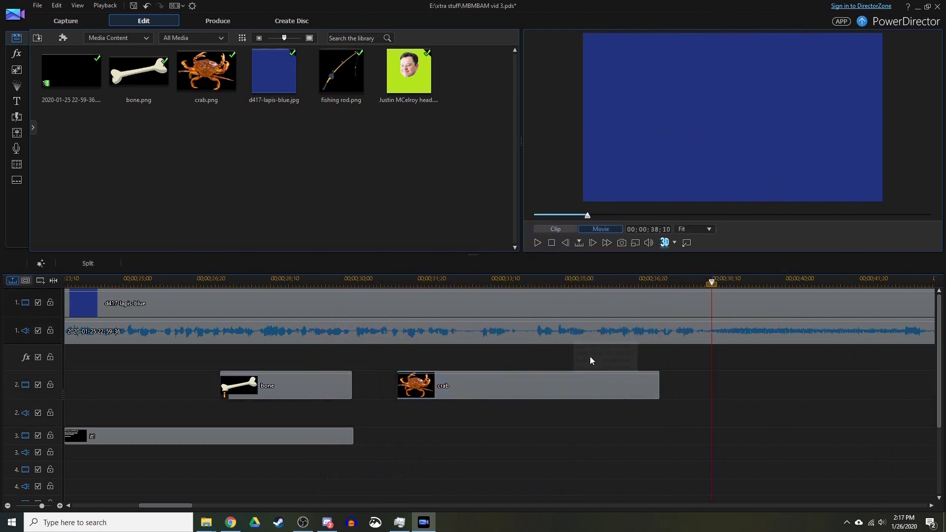
Step: Shrink the crab at the picture's left side and add ladybug.png on track 3, sized to fit the right side
left_click(414, 385)
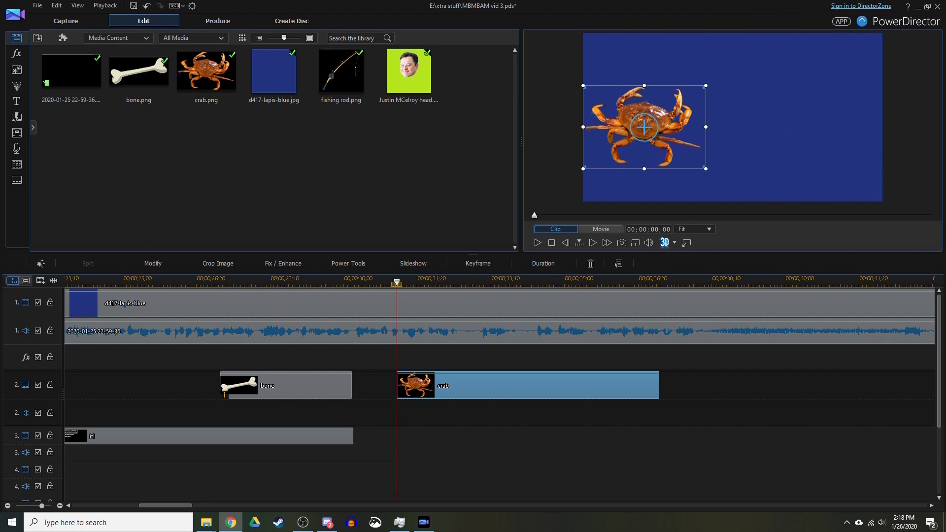
left_click_drag(476, 72, 635, 436)
left_click(571, 386)
left_click(572, 298)
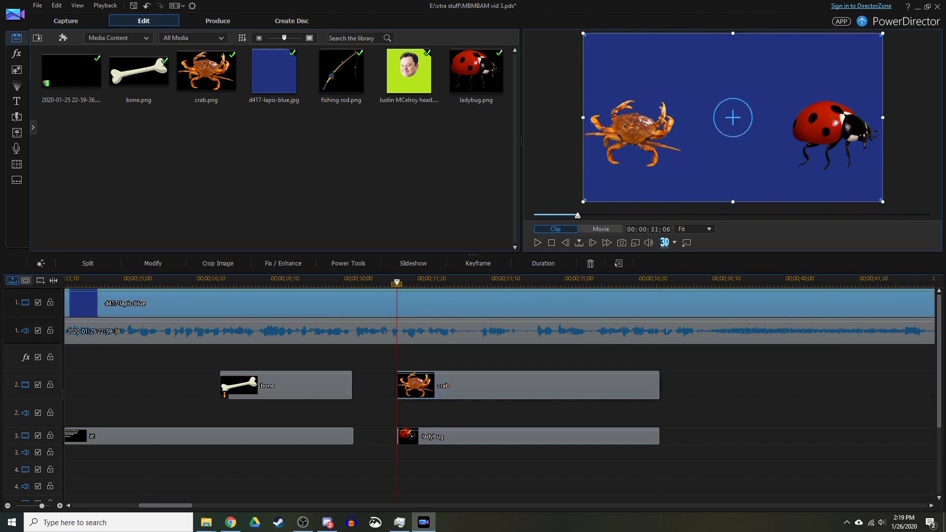
Step: Trim the ladybug clip to start shortly after the crab clip, and import arrow.png into the media library
key("space")
left_click_drag(398, 436, 425, 436)
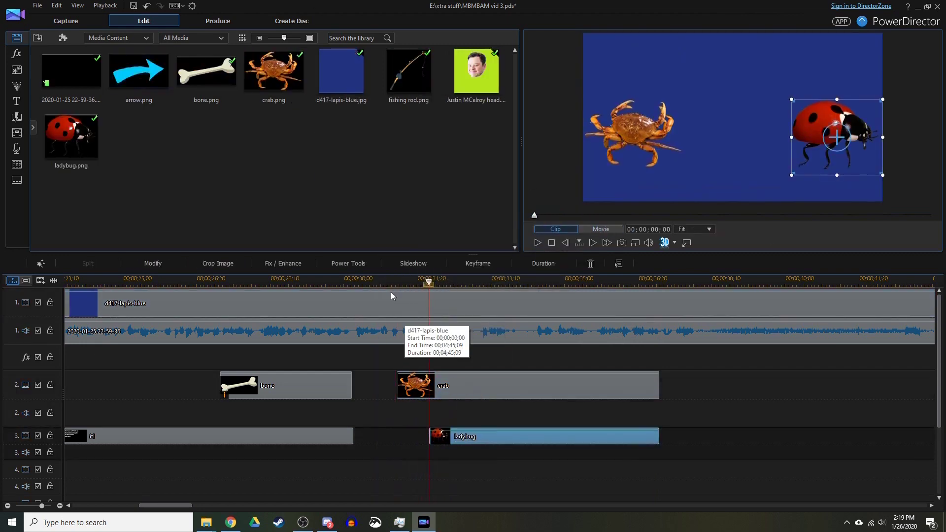
left_click(537, 242)
Step: Add the custom "frgsed" title to track 4, spanning from the end of the quote title to the end of the crab clip
left_click(16, 101)
left_click_drag(158, 71, 399, 389)
left_click_drag(836, 389, 659, 389)
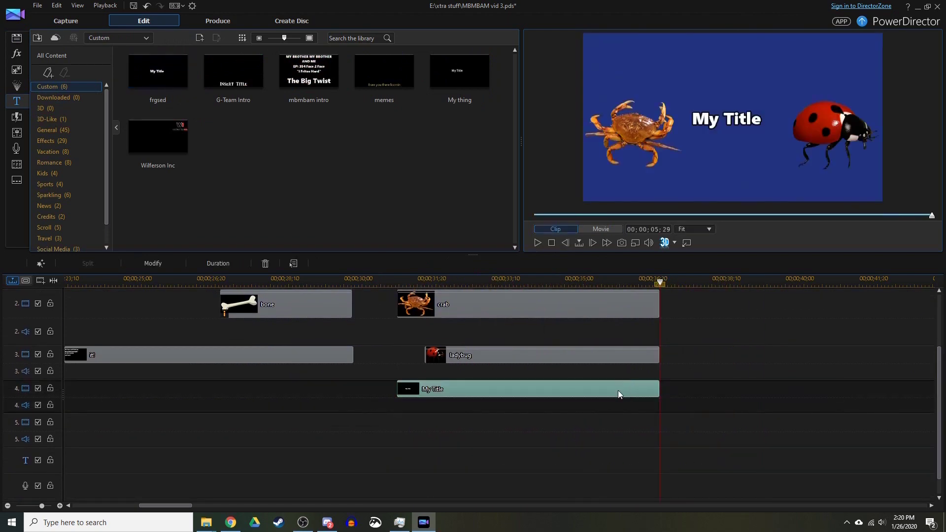
left_click_drag(398, 389, 354, 390)
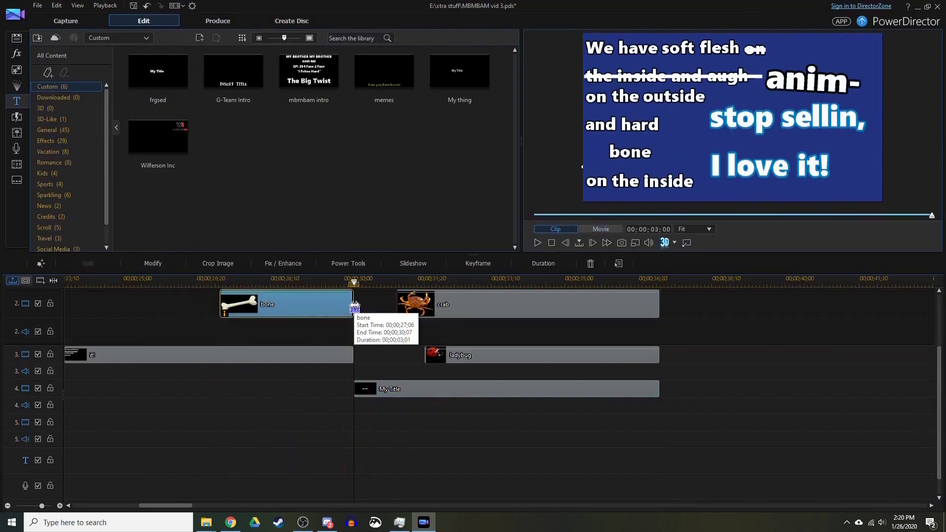
Step: Open the new title for editing and change its text to "Animals like:"
double_click(401, 389)
left_click(191, 357)
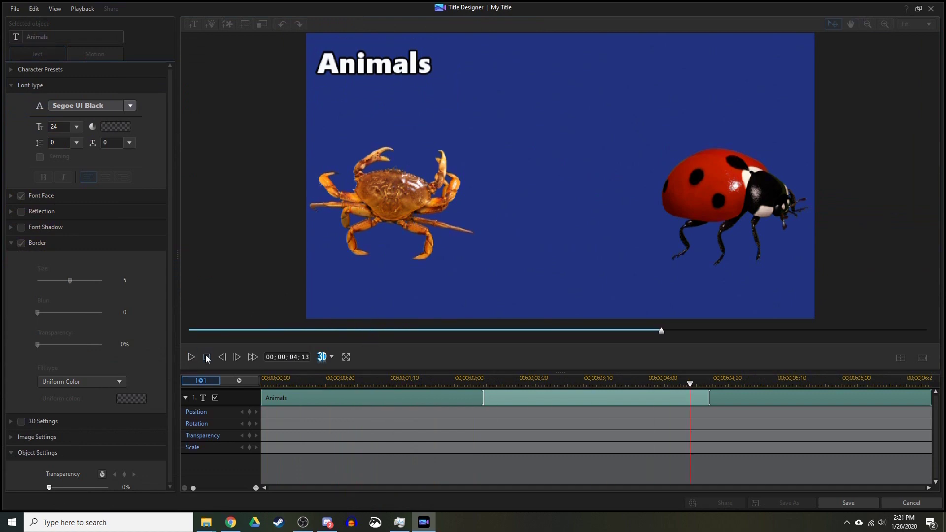
double_click(374, 63)
type("like:")
left_click(477, 157)
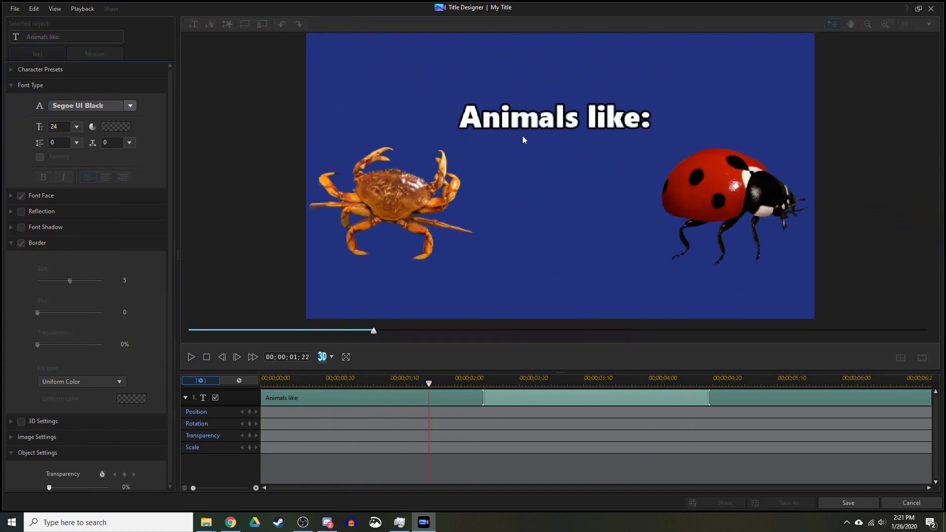
Step: Split "like:" into its own title at X 0.556, Y 0.067 with scale 1.05, starting after "Animals"
left_click(191, 357)
left_click(193, 24)
left_click(486, 119)
type("L")
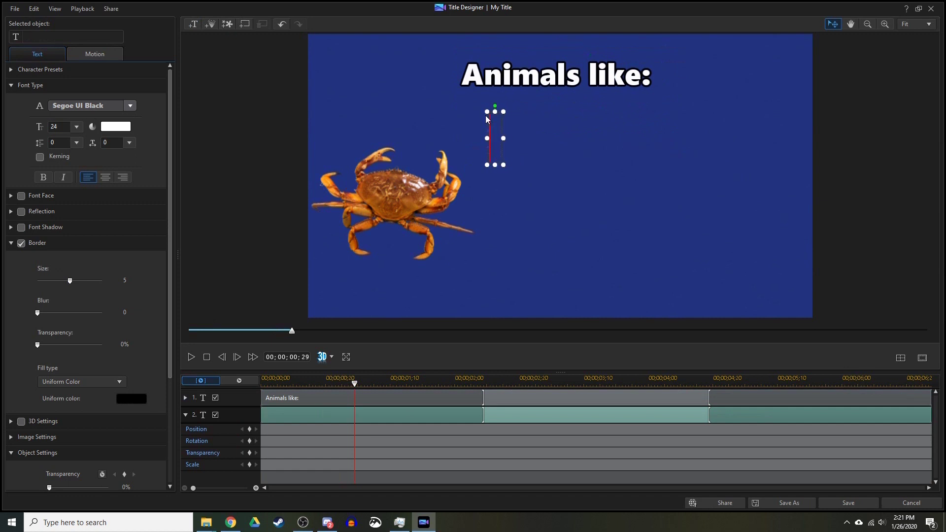
scroll(98, 394, "down", 3)
left_click(520, 75)
left_click(620, 75)
left_click(191, 357)
left_click(207, 356)
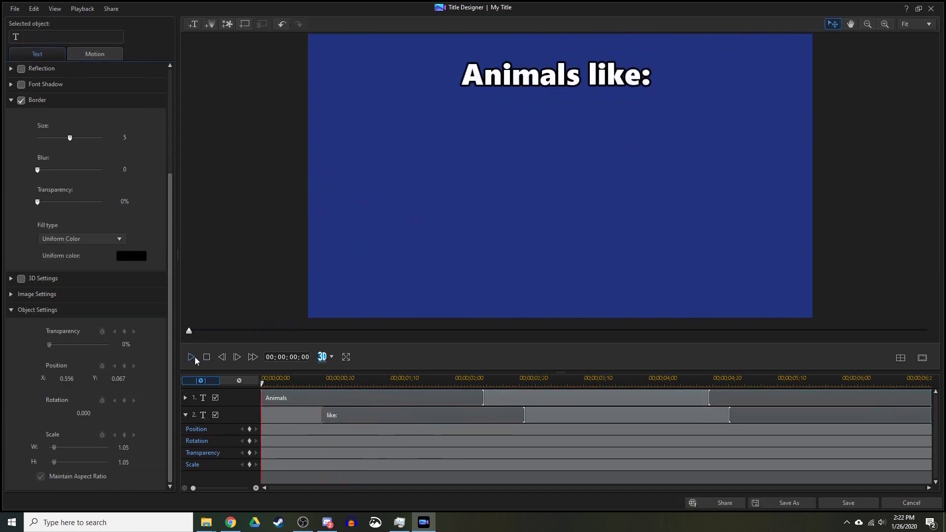
Step: Add horizontally centred "&" and "have" titles stacked below "Animals like:"
left_click(193, 24)
left_click(537, 144)
type("&")
left_click(192, 357)
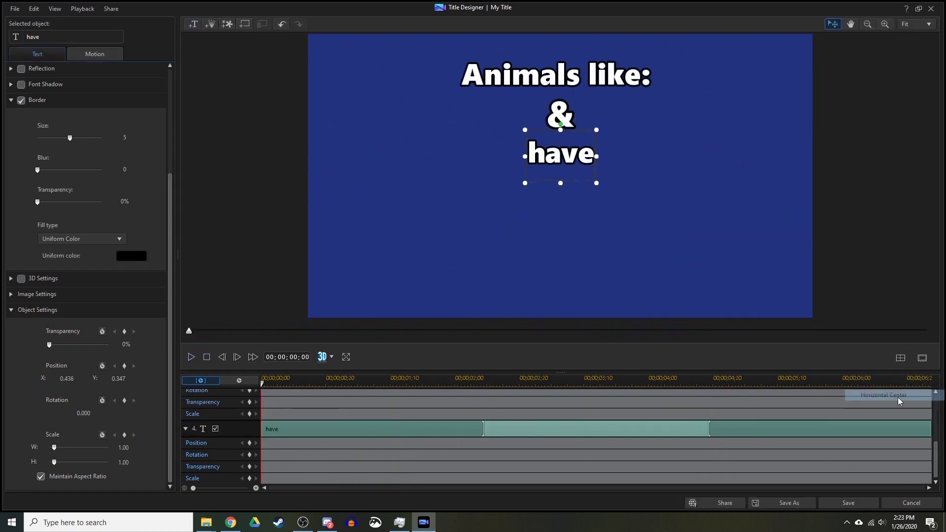
Step: Add a "soft" title at X 0.445, Y 0.804 and delay the start of the "have" title to match the audio
left_click(191, 357)
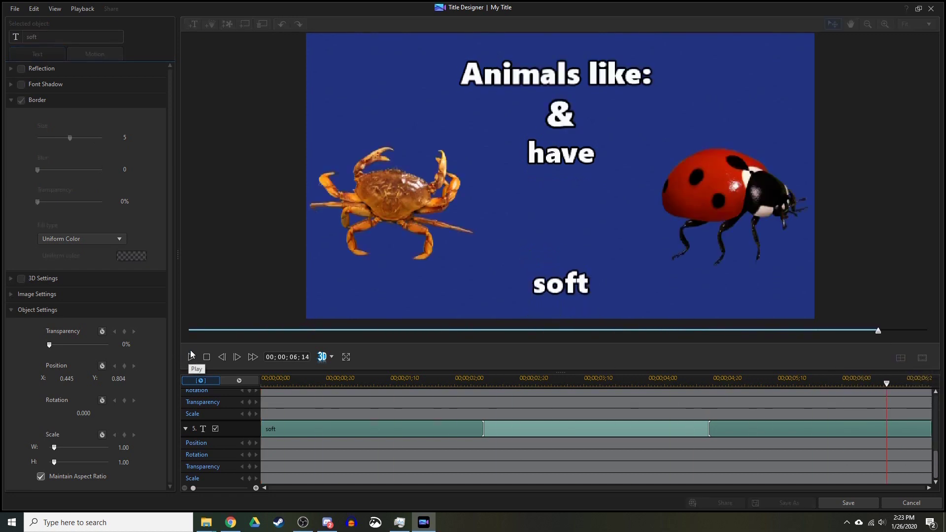
left_click(492, 429)
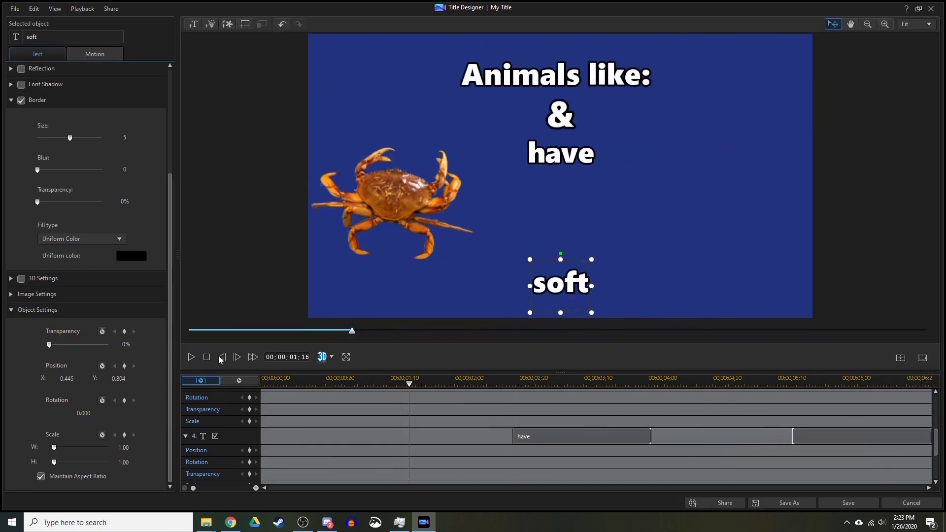
left_click(377, 448)
key("ctrl+z")
Step: Place arrow.png on track 5 at the playhead and turn it red with the Replace Color effect
key("space")
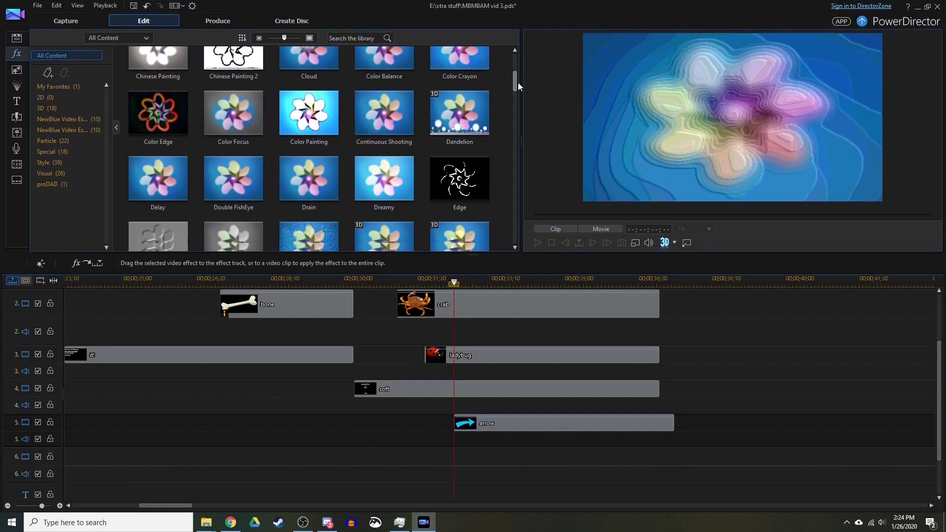
left_click_drag(518, 81, 529, 176)
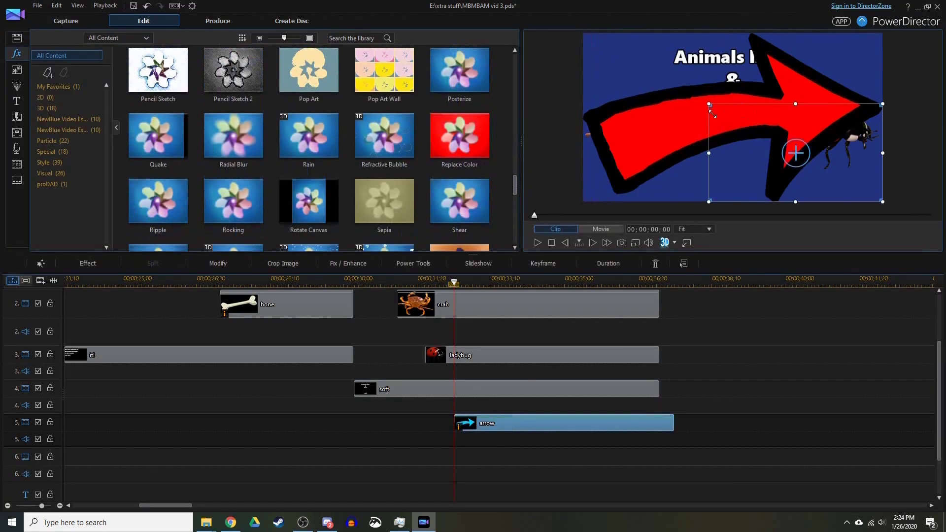
Step: Shrink the arrow to scale 0.253 at X 0.536, Y 0.815, preview the timeline and save the project
left_click_drag(710, 105, 755, 131)
left_click_drag(812, 167, 727, 160)
left_click(413, 263)
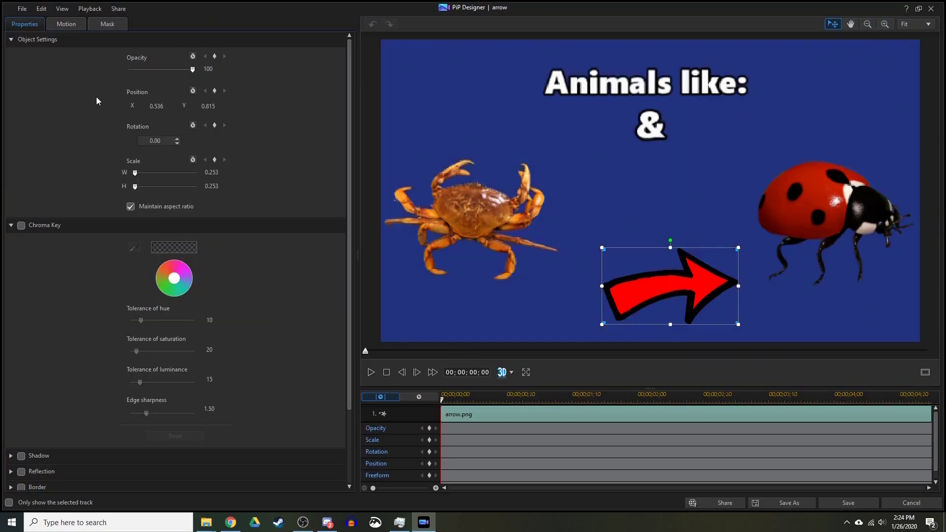
scroll(96, 101, "down", 3)
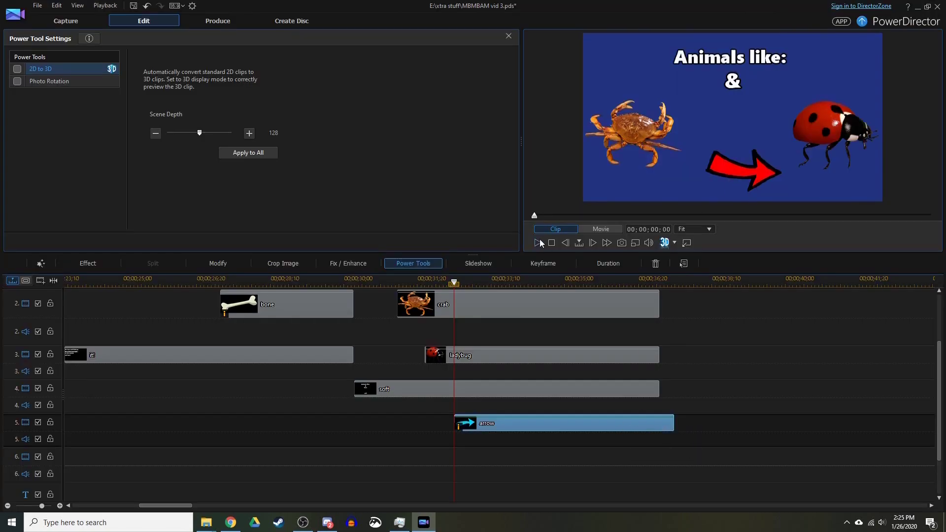
left_click(541, 244)
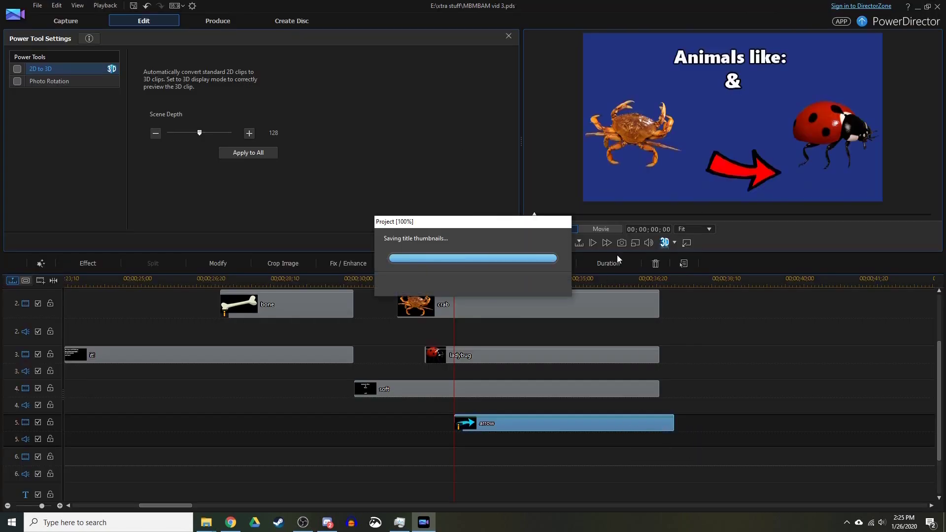
Step: Place a second arrow on the track below and orient it unflipped so it points from "soft" toward the crab
left_click_drag(455, 422, 665, 452)
double_click(665, 452)
scroll(207, 355, "down", 3)
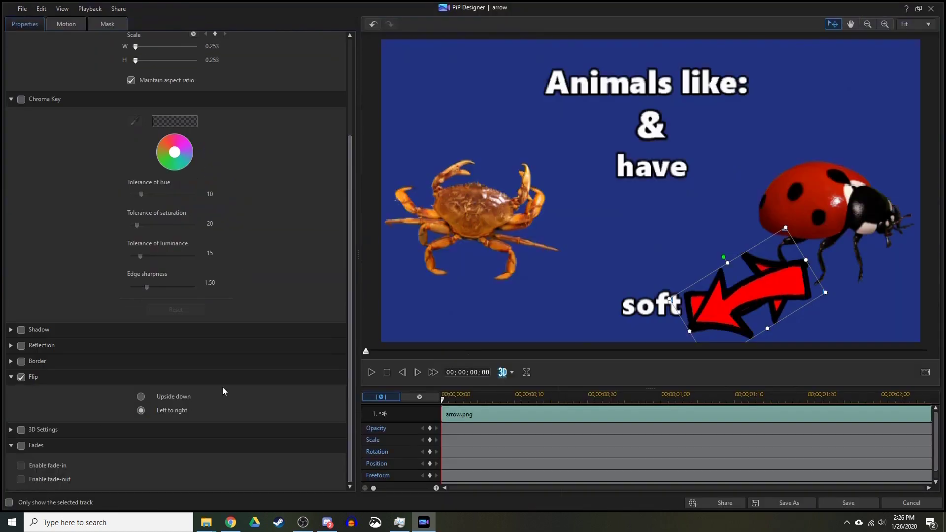
left_click(141, 410)
left_click_drag(754, 290, 569, 281)
left_click(22, 377)
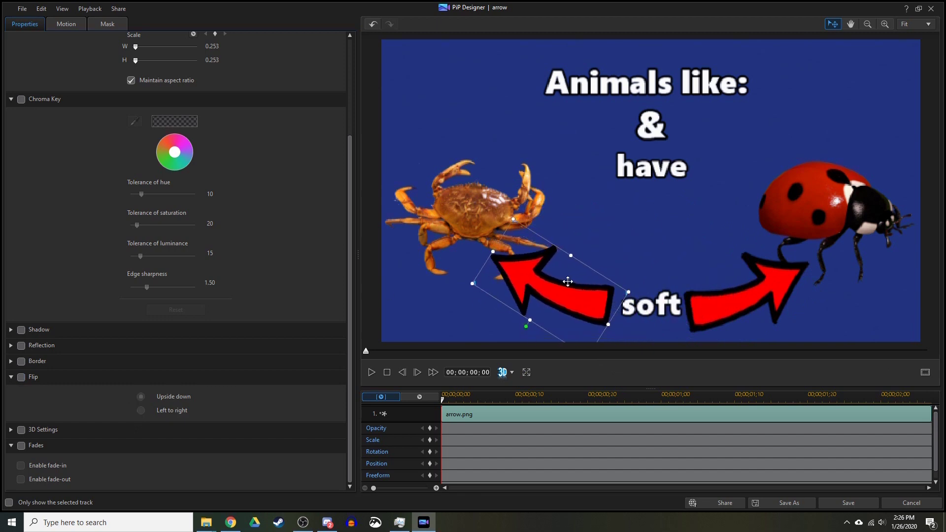
Step: Accept the second arrow's placement, move the "soft" title clip to track 6 below both arrows and play back the scene
left_click(539, 244)
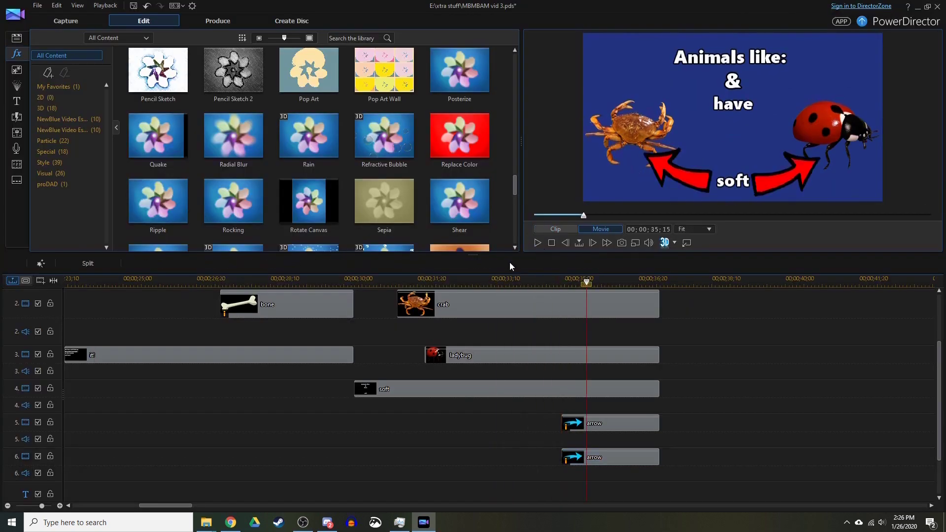
left_click_drag(616, 389, 602, 451)
double_click(493, 451)
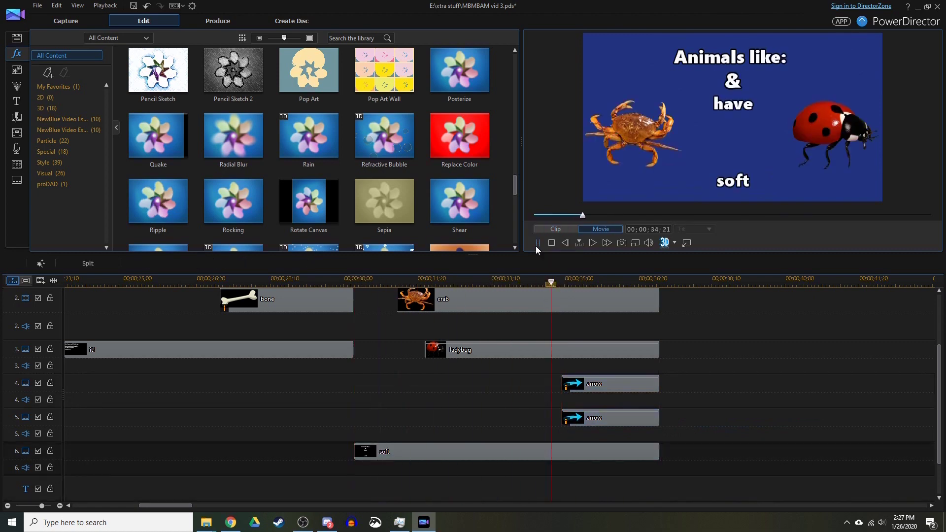
left_click(561, 282)
left_click(561, 115)
Step: Add an "inside" text over the crab starting at 00;00;04;22 and duplicate it over the ladybug
left_click(191, 357)
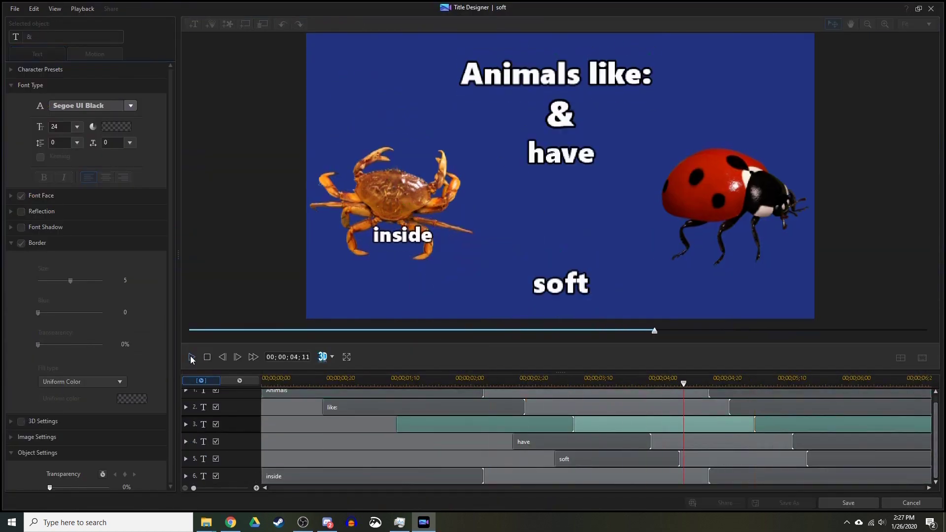
left_click(686, 385)
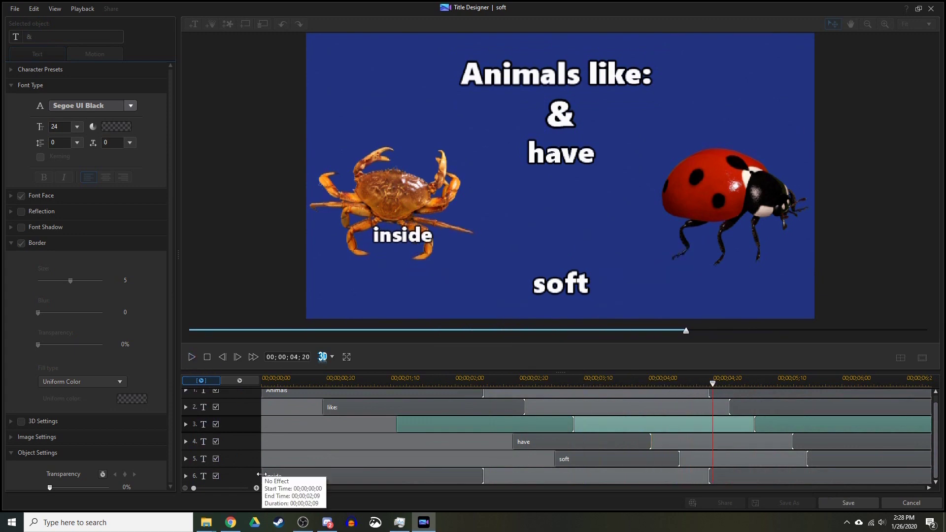
left_click(717, 385)
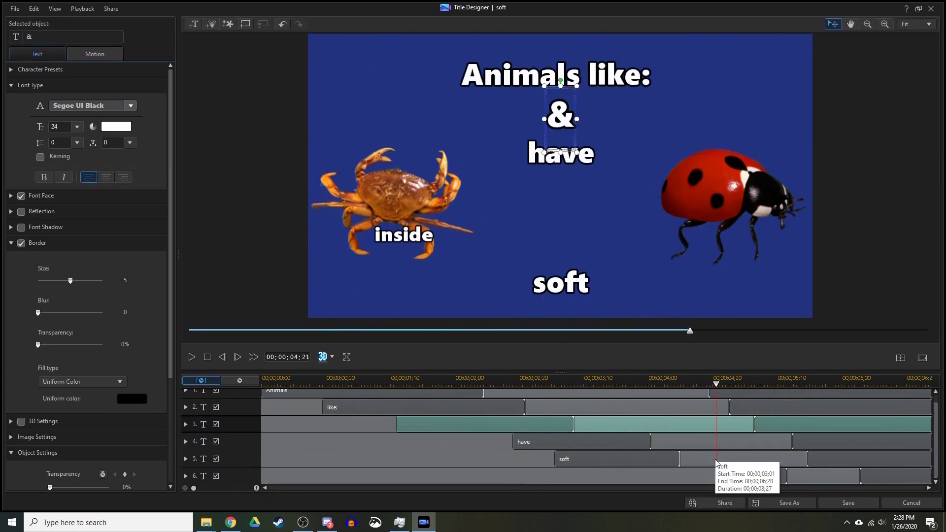
left_click(721, 475)
left_click(197, 358)
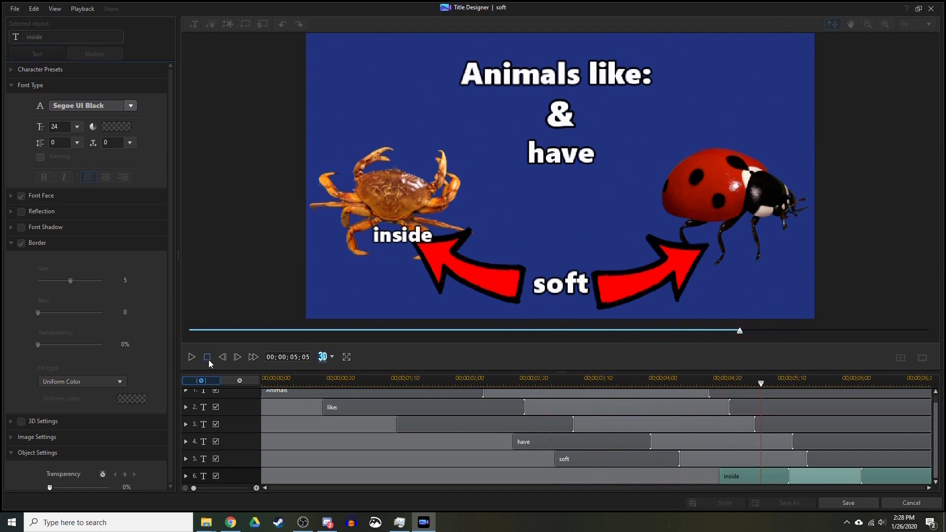
left_click(207, 357)
key("ctrl+v")
left_click(186, 428)
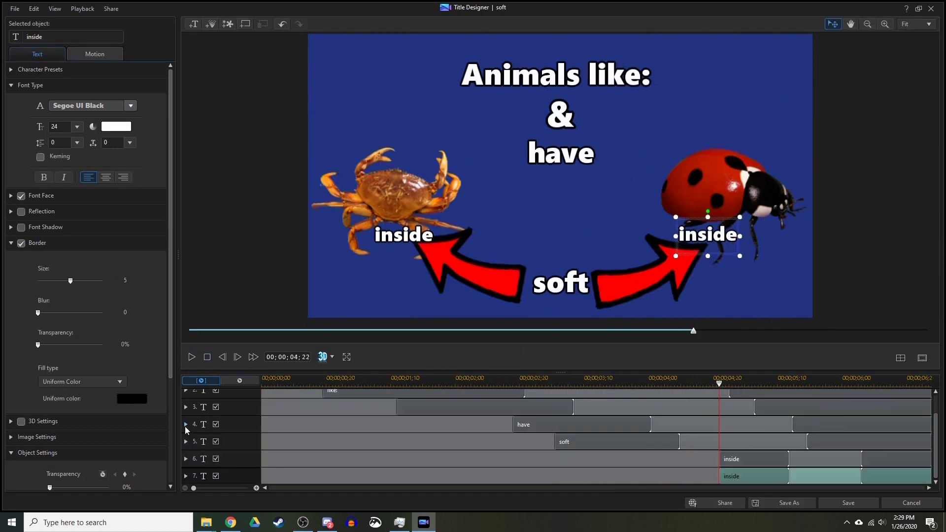
Step: Add a "hard" text below "have" and start both "inside" texts at about 00;00;04;20, preview the timing and save the title
key("space")
left_click(404, 111)
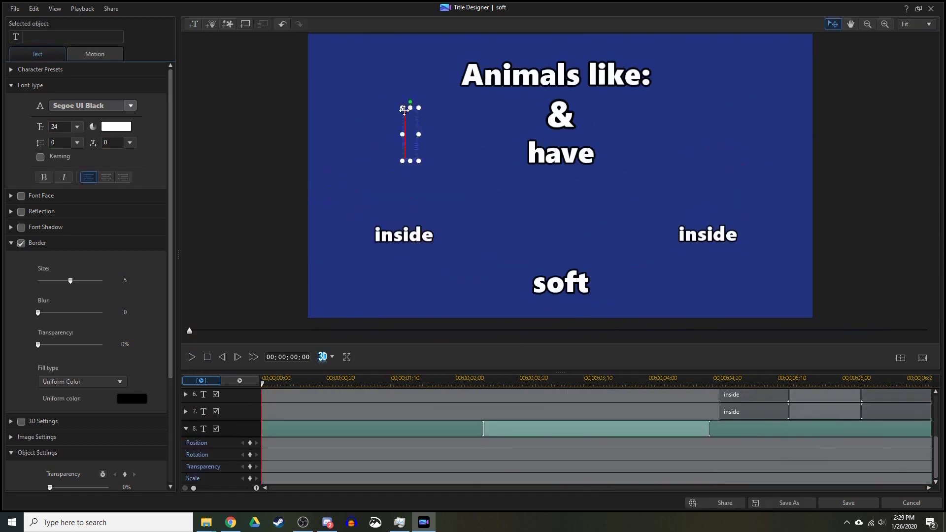
left_click_drag(584, 219, 584, 219)
left_click(192, 357)
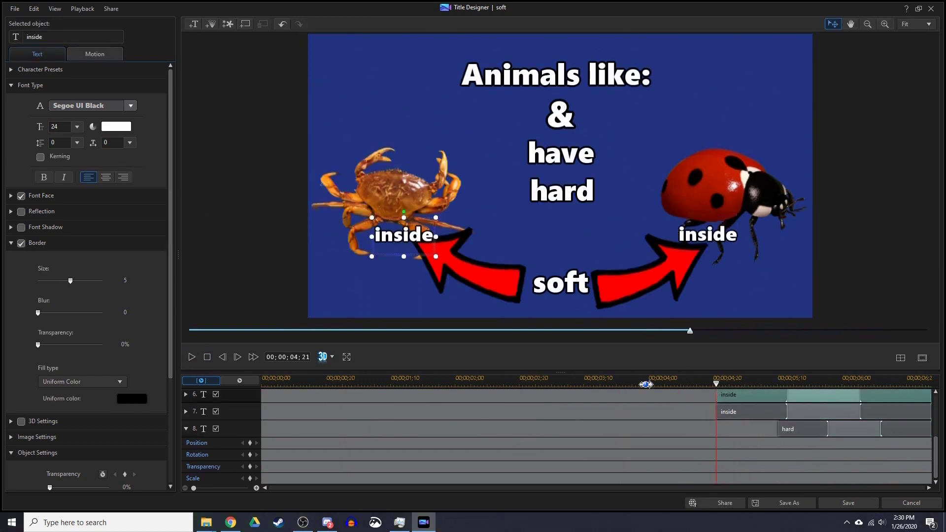
left_click(193, 358)
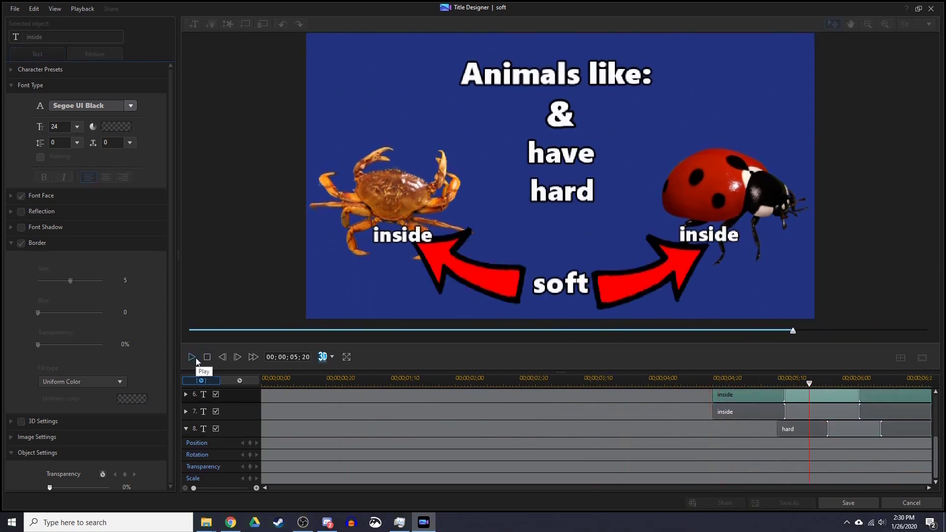
left_click(847, 502)
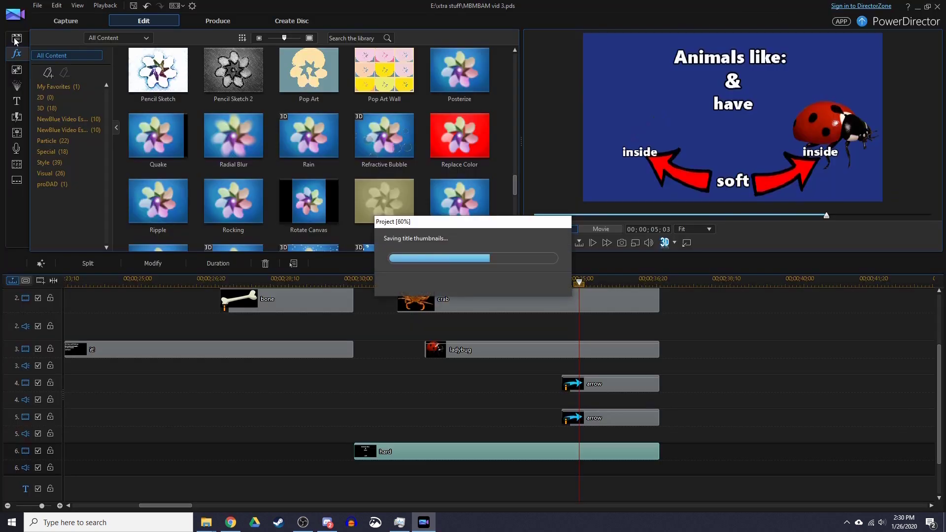
Step: Move the animals title clip from track 6 down to the title track
left_click(611, 418)
scroll(612, 422, "down", 2)
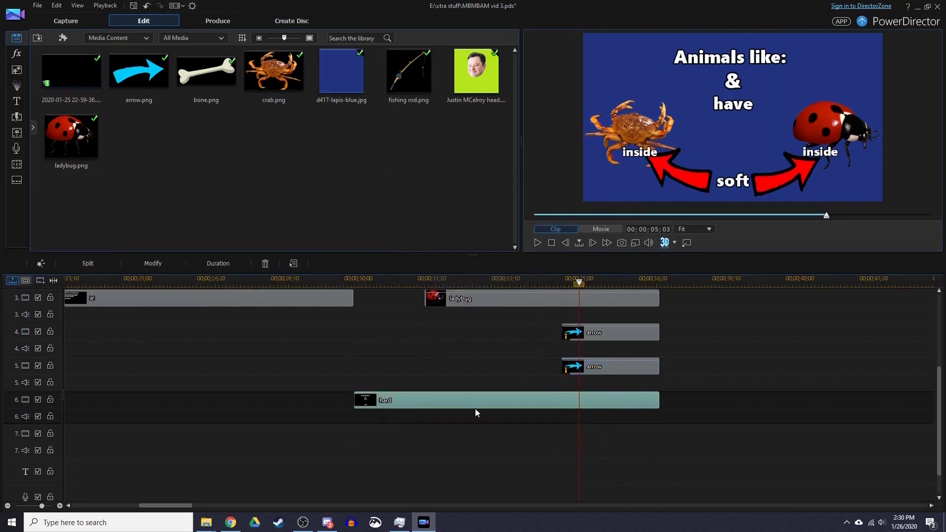
left_click_drag(474, 399, 475, 472)
Step: Copy the red arrow onto tracks 6 and 7 as smaller arrows pointing from "hard" to the crab and the ladybug
left_click(598, 336)
key("ctrl+c")
key("ctrl+v")
double_click(610, 400)
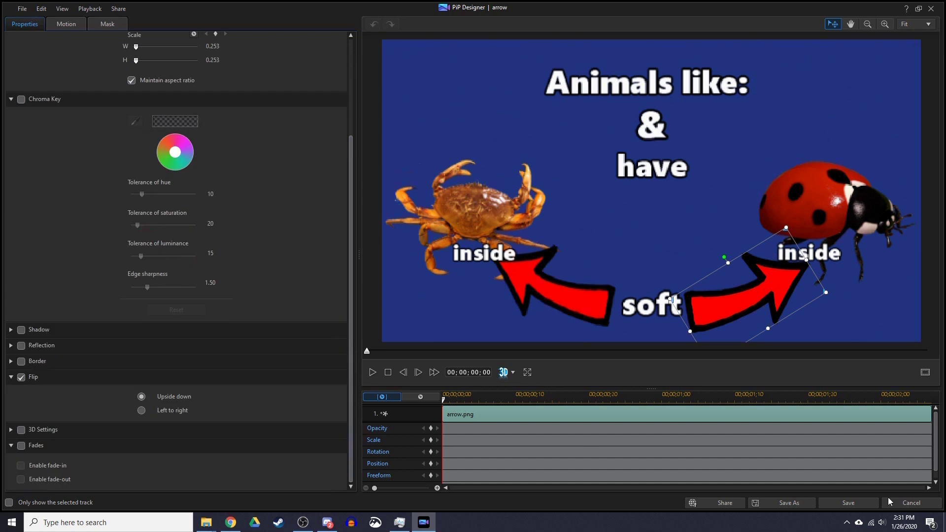
left_click(848, 503)
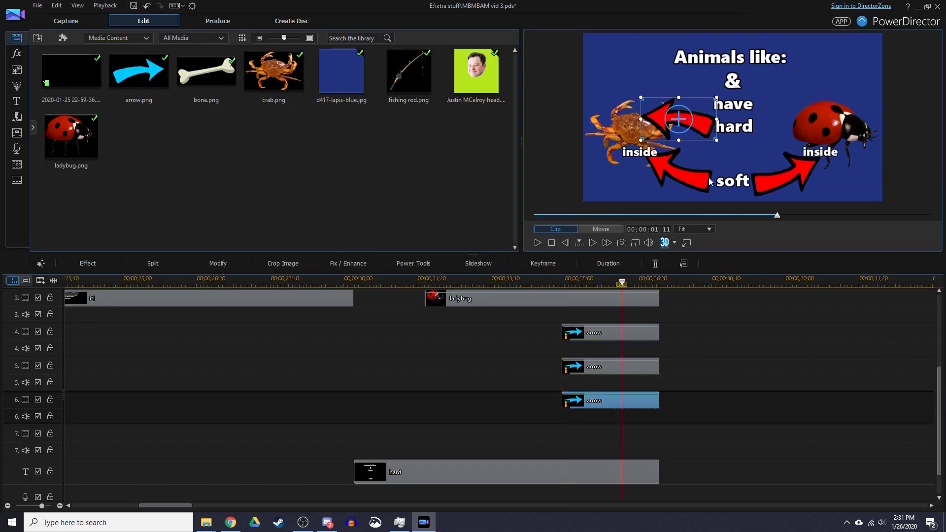
left_click(598, 284)
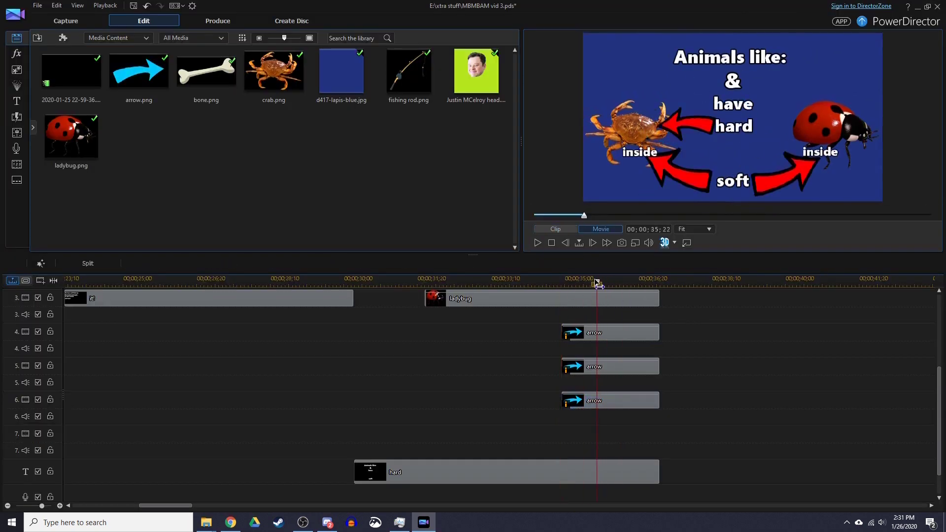
key("ctrl+v")
Step: Add an "outside" text over the crab in the animals title and duplicate it onto the ladybug
left_click(233, 260)
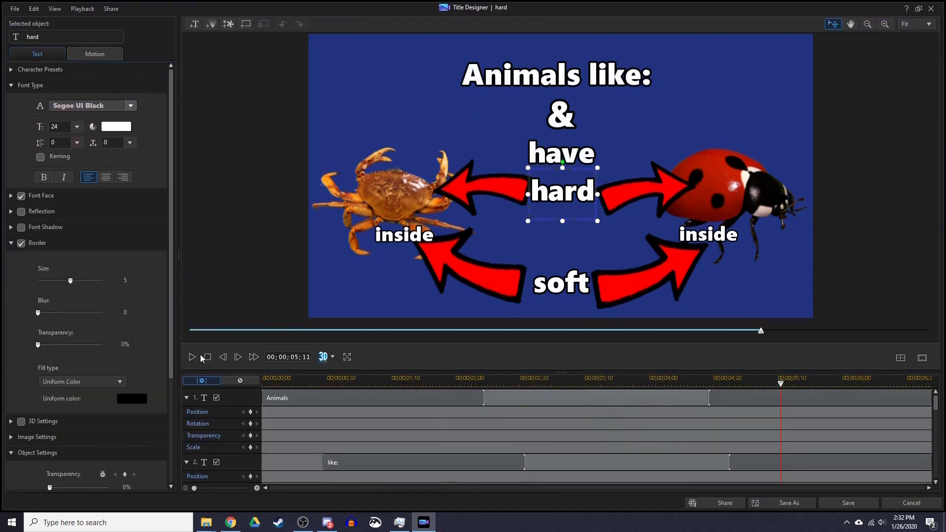
left_click(192, 357)
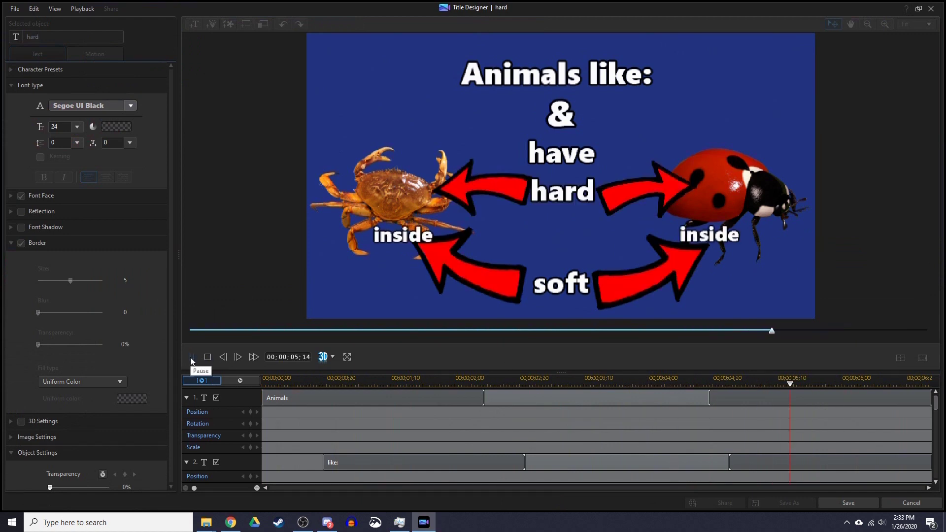
left_click(192, 357)
scroll(190, 422, "down", 5)
left_click(186, 451)
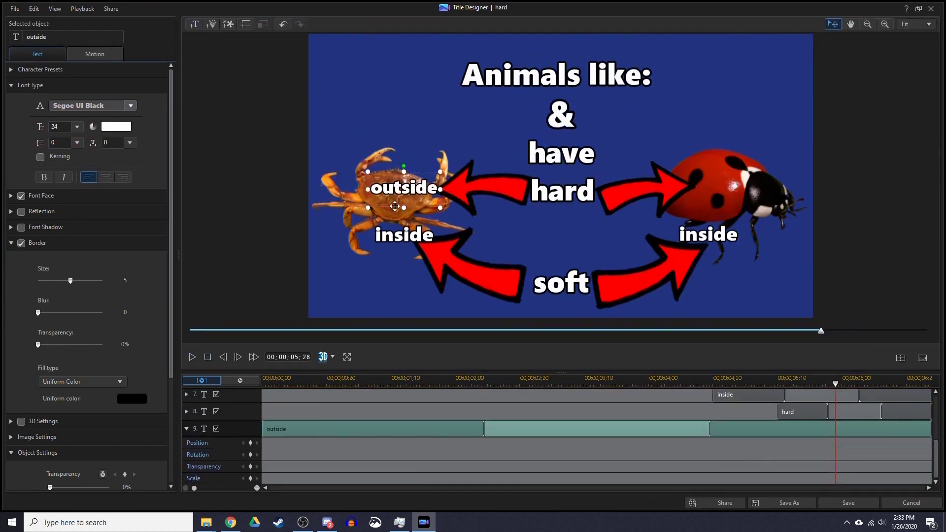
right_click(427, 200)
left_click(453, 253)
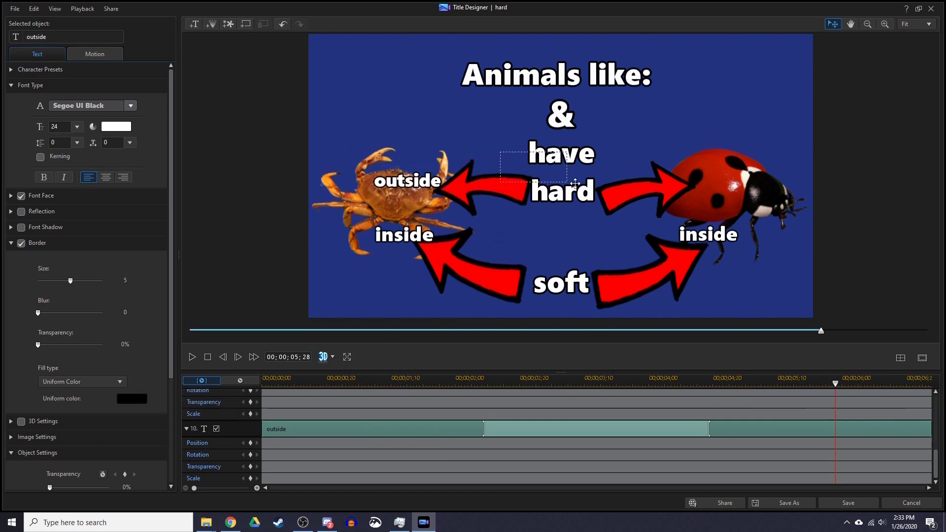
Step: Delay both "outside" texts to start at about 00;00;06;00, preview the timing and save the title
left_click(186, 429)
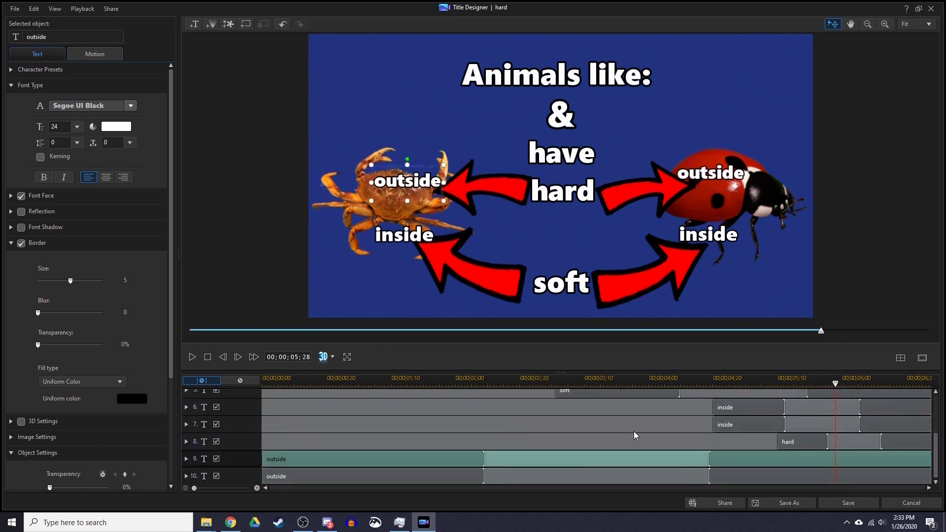
left_click_drag(263, 458, 841, 460)
left_click(192, 357)
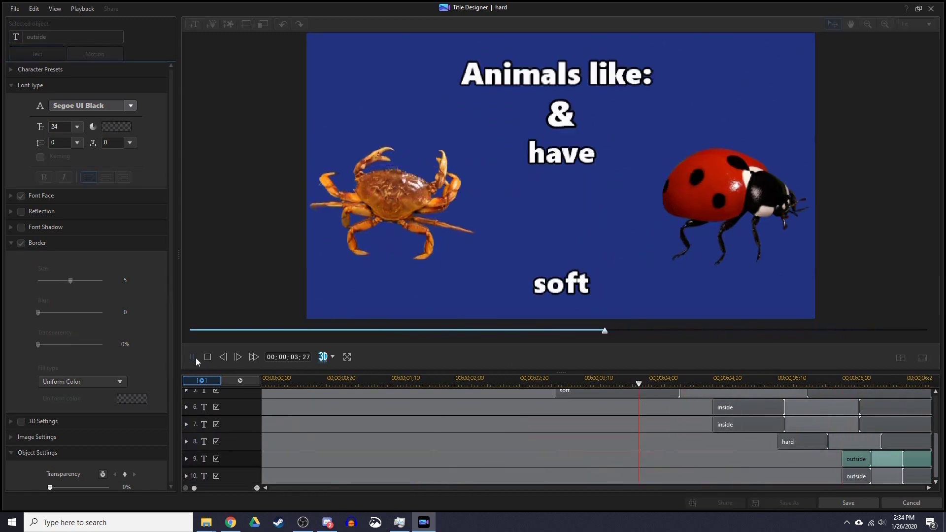
left_click(848, 503)
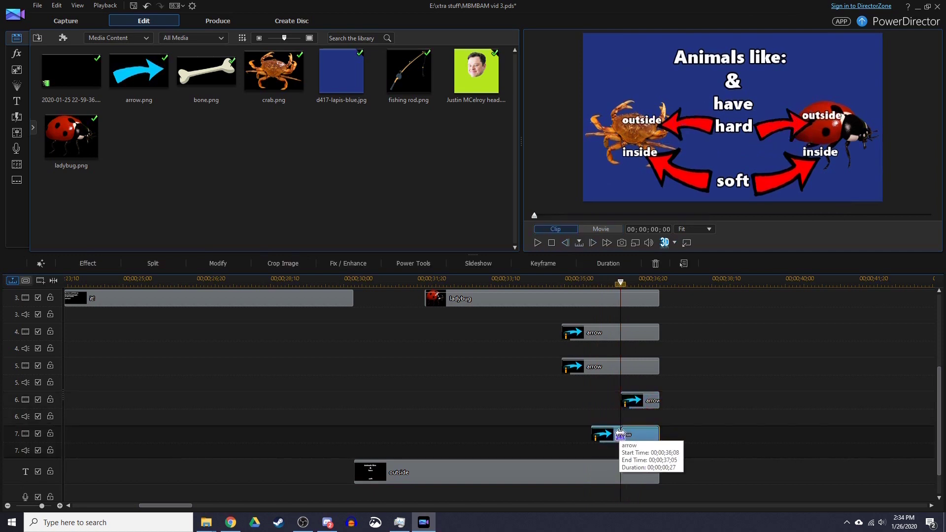
Step: Trim the starts of the two arrows beside "hard" to the same point and play back the timeline
left_click(648, 390)
key("Home")
key("space")
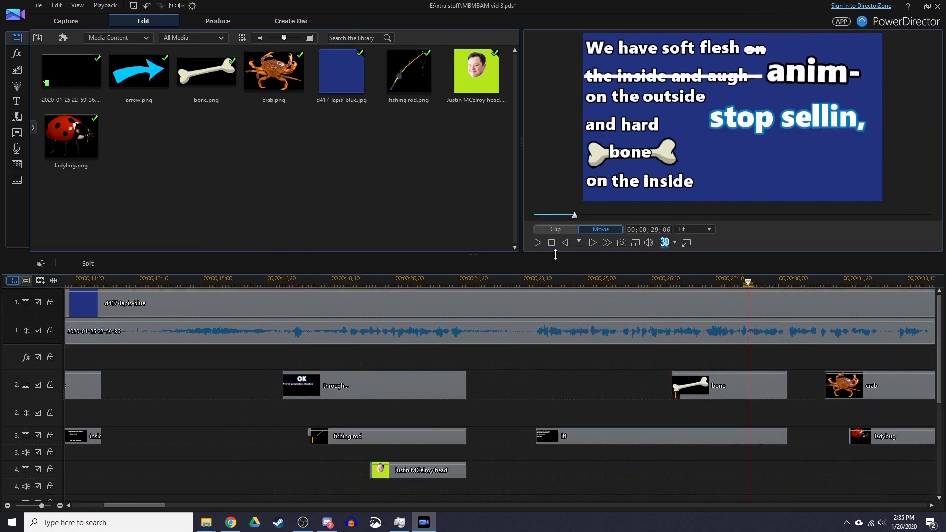
double_click(584, 436)
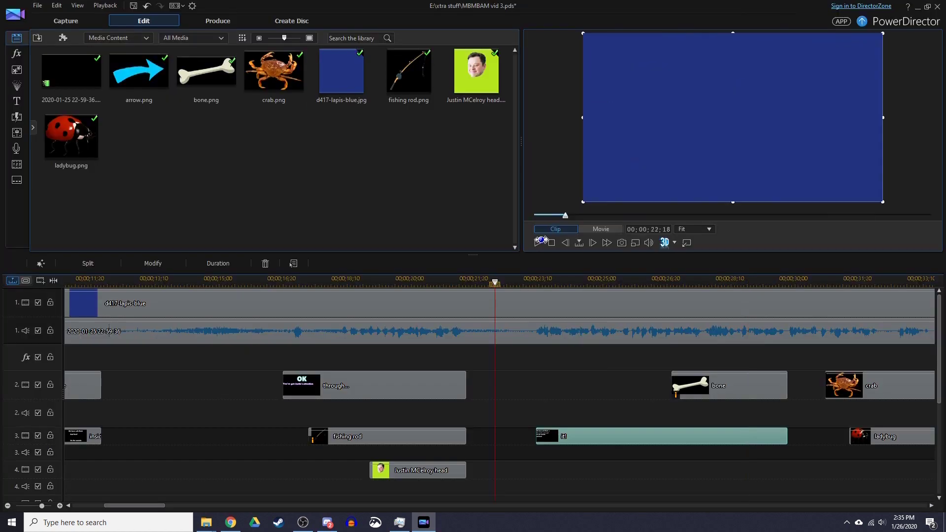
left_click(539, 242)
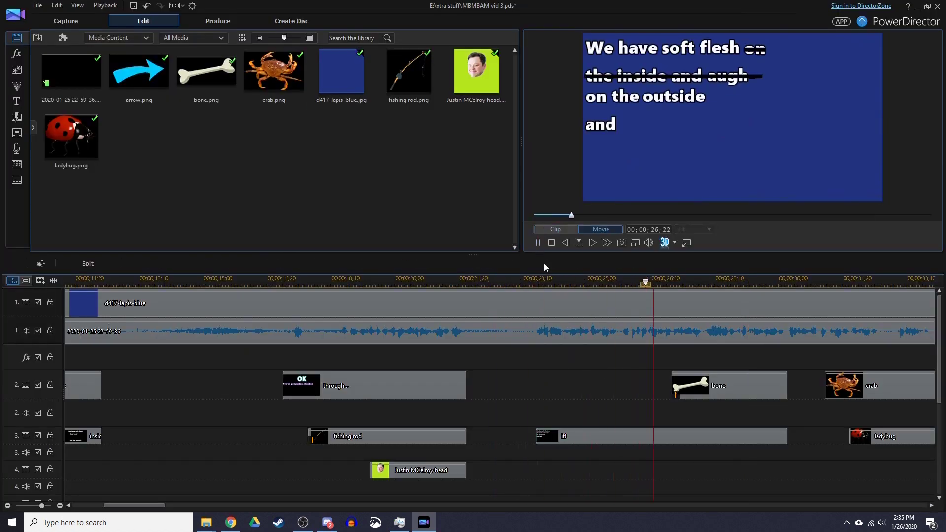
left_click(604, 284)
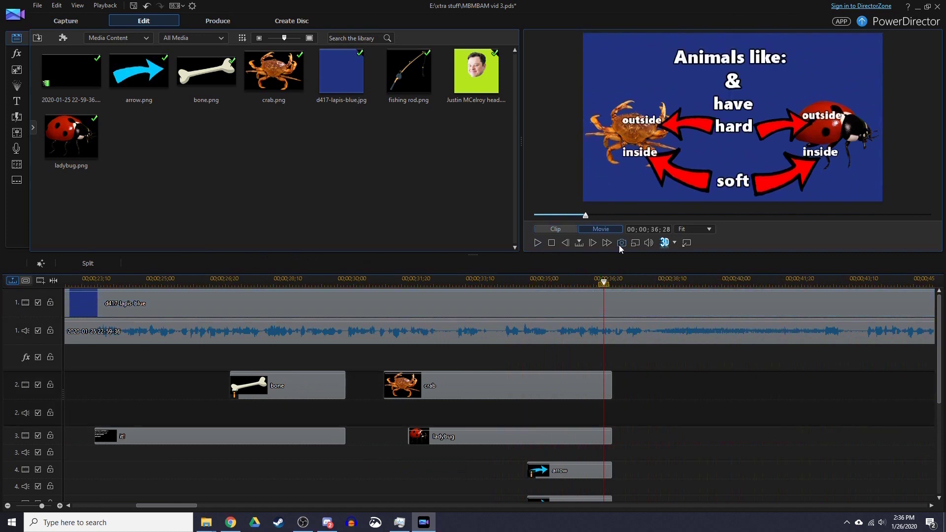
Step: Capture the finished animals frame as SnapShot.jpg with the preview quality set to Full HD Preview Resolution
left_click(192, 5)
left_click(360, 168)
left_click(369, 192)
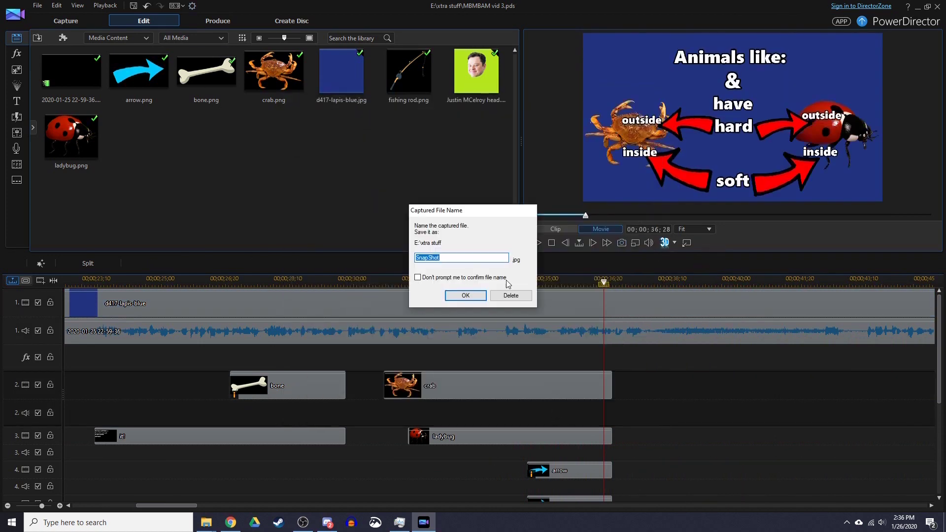
left_click(478, 294)
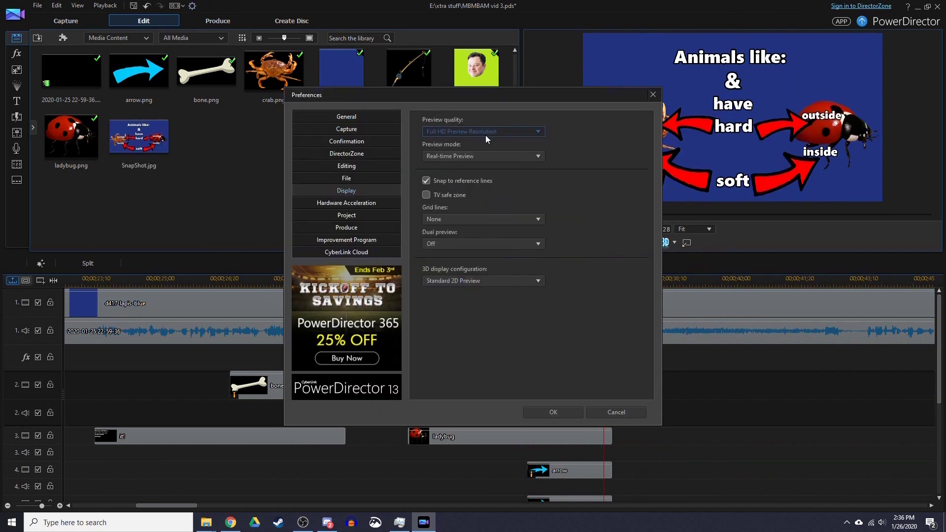
left_click(553, 412)
Step: Place SnapShot.jpg on track 9 overlapping the end of the animals scene and apply the Blur effect to it
left_click_drag(139, 136, 661, 433)
left_click(537, 243)
left_click(458, 333)
mouse_move(591, 438)
left_mouse_down()
mouse_move(588, 456)
mouse_move(588, 436)
left_mouse_up()
left_click_drag(655, 434, 624, 452)
left_click(538, 243)
Step: Keyframe the snapshot's Blur degree near the clip's start and set the degree to 3
double_click(636, 453)
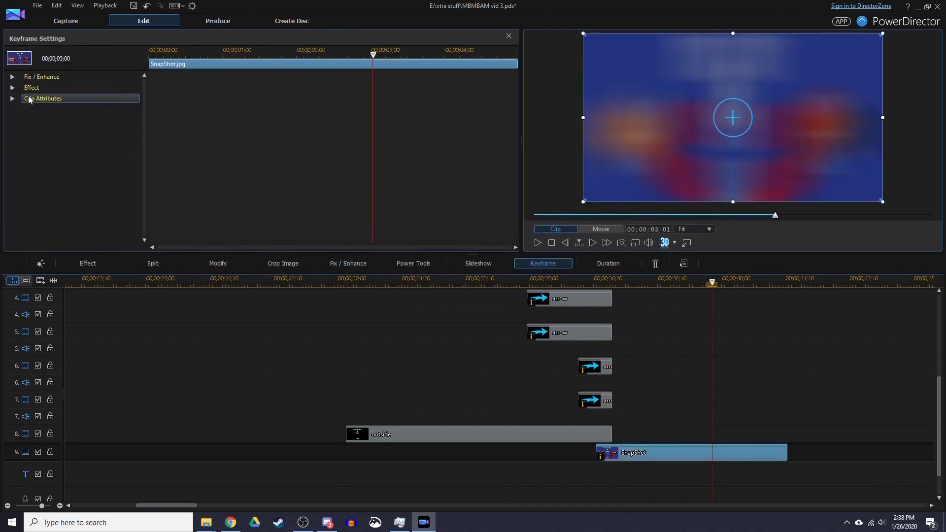
left_click(30, 88)
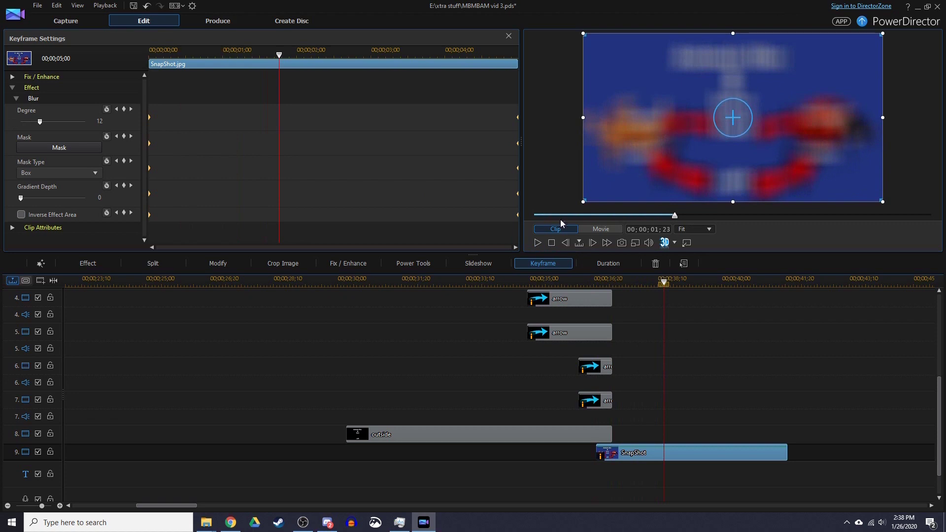
scroll(600, 370, "up", 3)
left_click(600, 301)
scroll(611, 394, "down", 4)
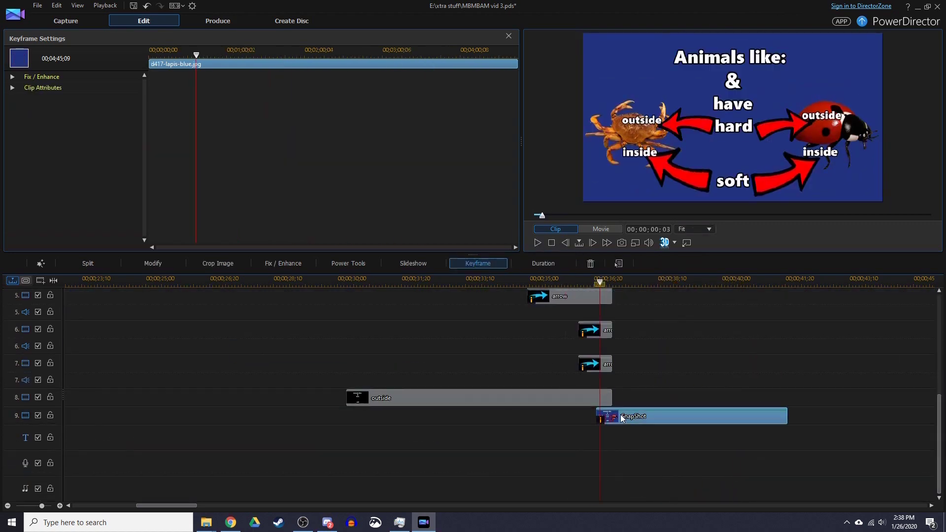
left_click(621, 418)
left_click_drag(31, 122, 26, 121)
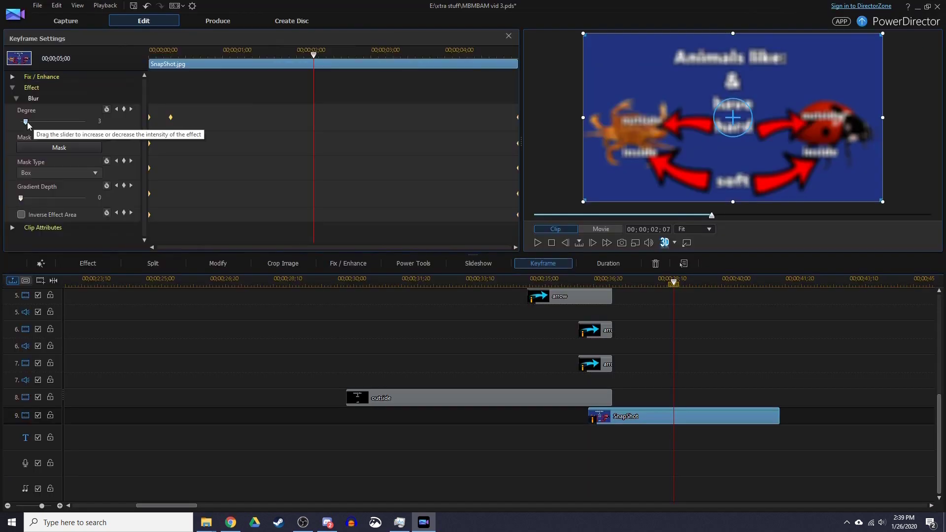
Step: Create a "How does that work" title with a large separate "?" and a size 5 black border over the blurred snapshot, and preview it
left_click(640, 433)
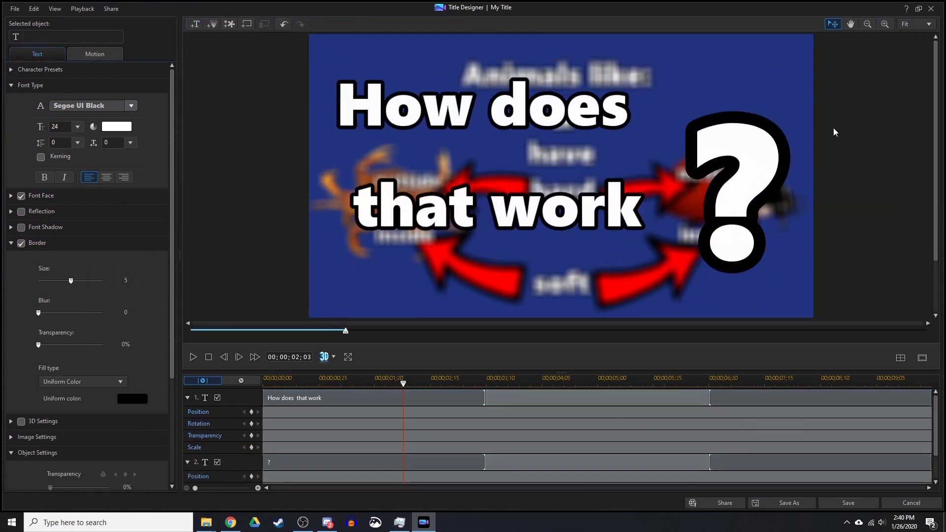
left_click(492, 212)
left_click_drag(345, 331, 191, 331)
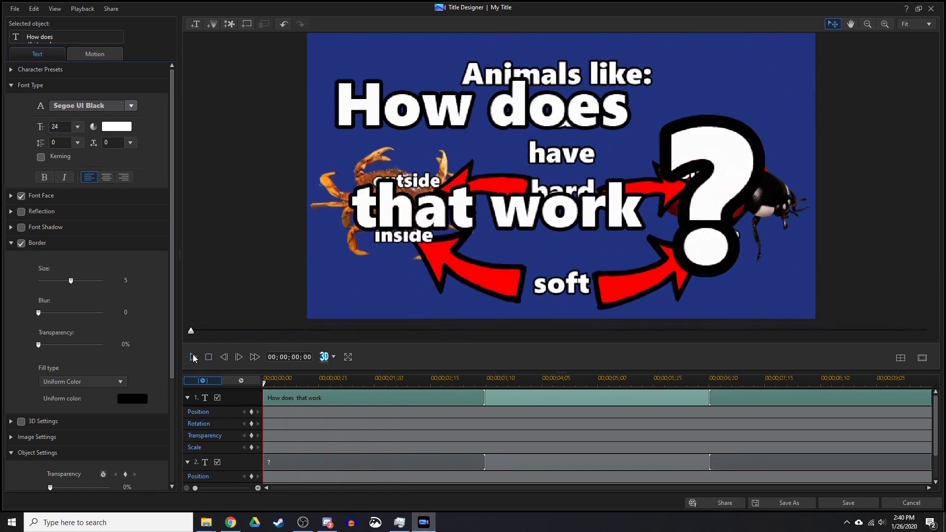
left_click(194, 358)
left_click(193, 357)
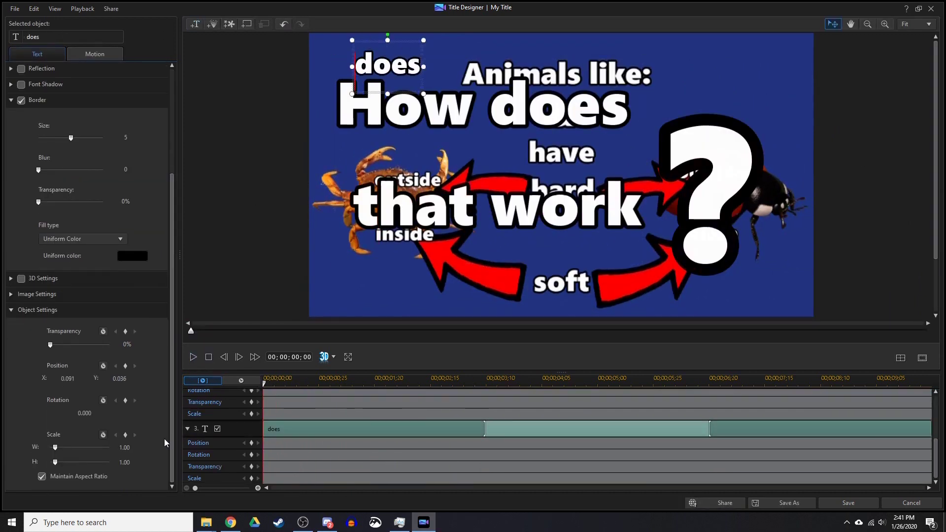
Step: Break the phrase into separate "How", "does", "that" and "work" texts, each laid over its original word, with the new words scaled to match
key("Return")
left_click_drag(416, 63, 561, 111)
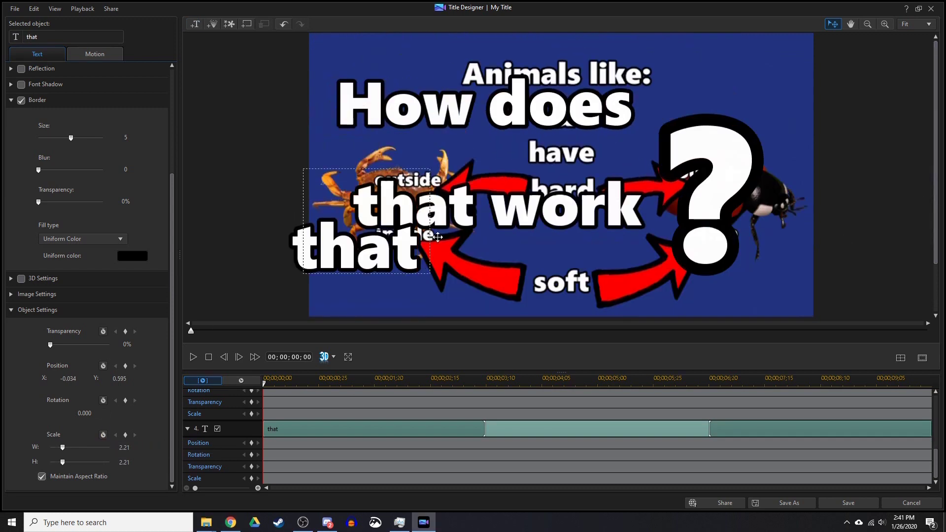
left_click_drag(303, 244, 413, 212)
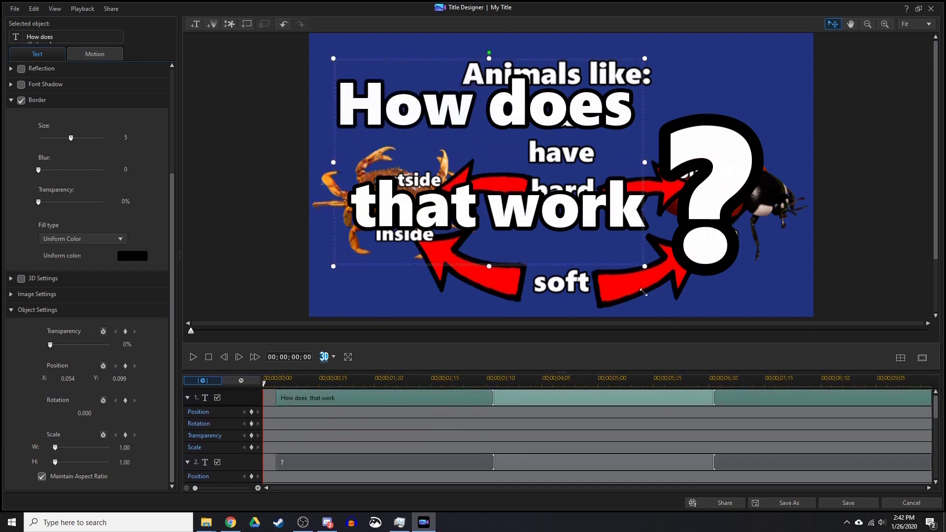
left_click_drag(491, 99, 640, 217)
key("Delete")
left_click(640, 215)
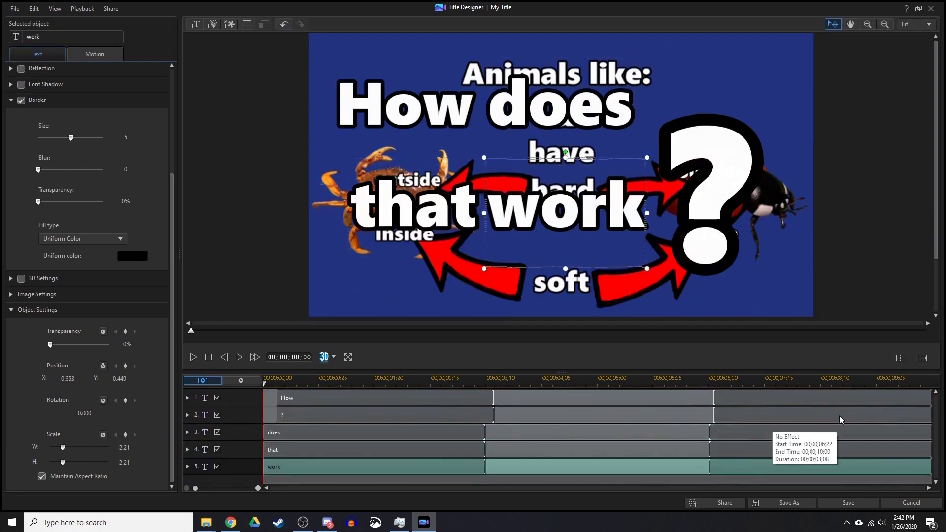
Step: Stagger the starts of "does", "that" and "work" after "How", start "?" together with "work", and preview the title
left_click(288, 397)
left_click(291, 381)
left_click_drag(264, 432, 292, 429)
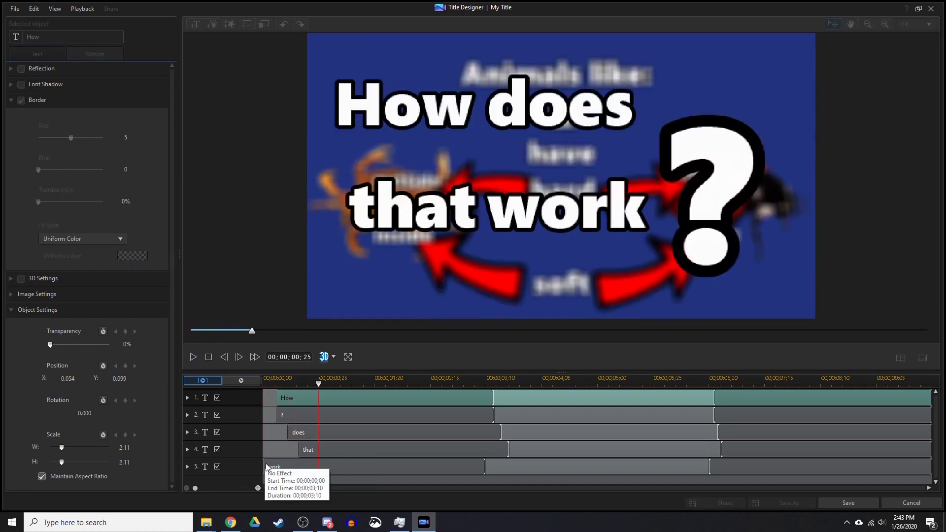
left_click_drag(278, 415, 318, 415)
left_click(193, 357)
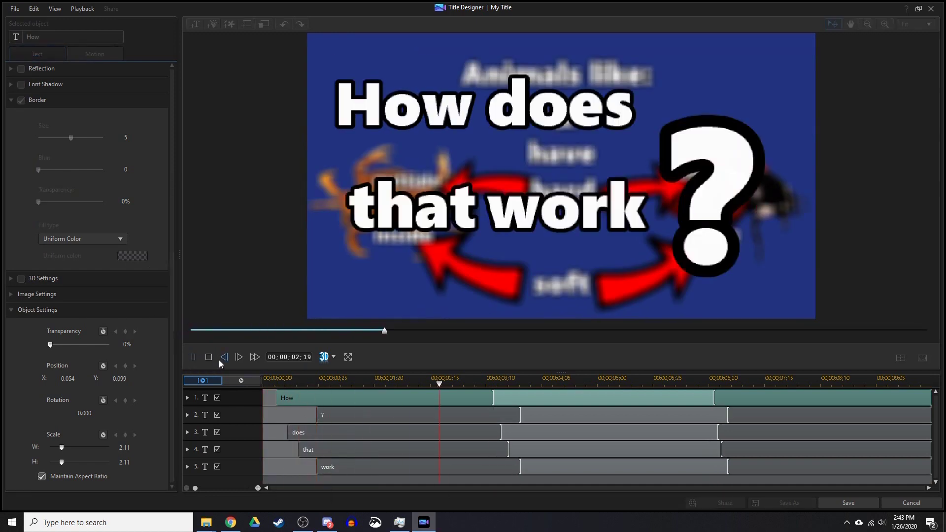
Step: Save the title, play it in the movie and capture the finished question frame as SnapShot(0).jpg
left_click(848, 502)
left_click(537, 230)
left_click(192, 5)
left_click(480, 131)
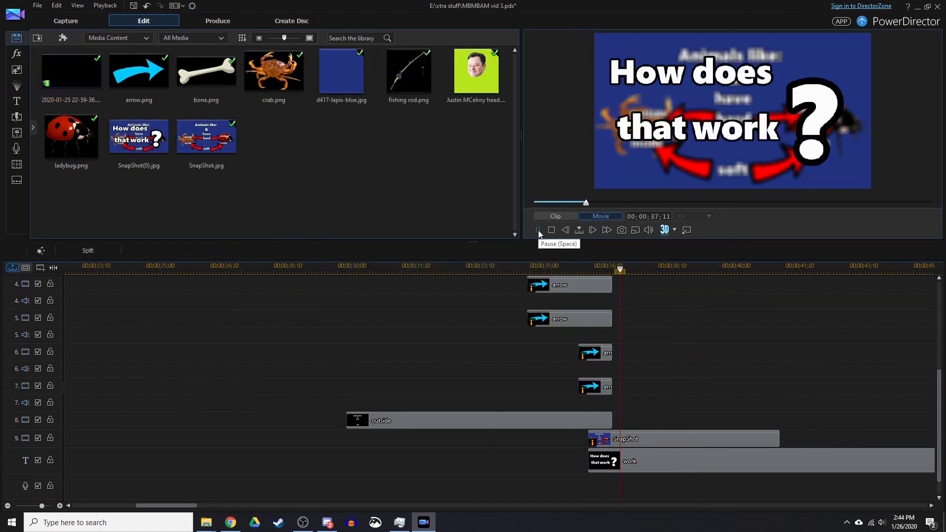
Step: Split the SnapShot and "work" title clips at 00;00;38;10 and remove the parts after the split
right_click(676, 461)
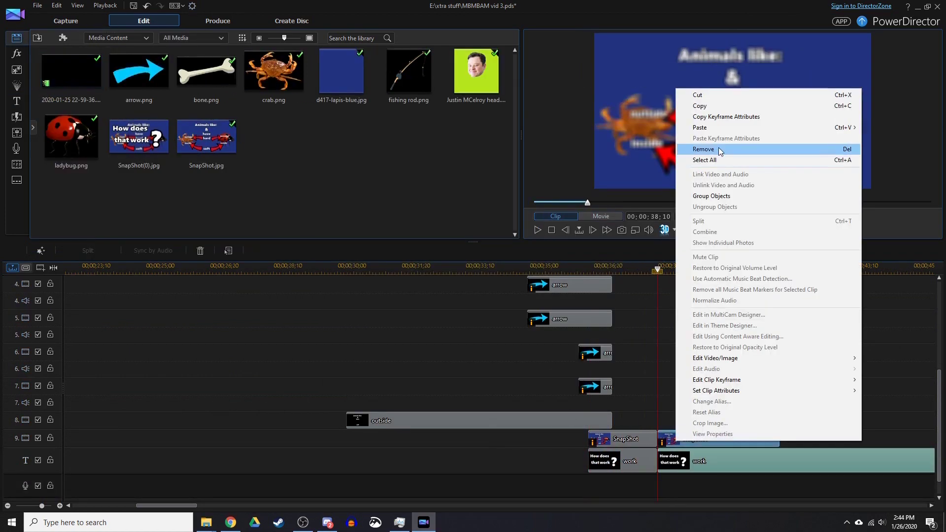
left_click(703, 149)
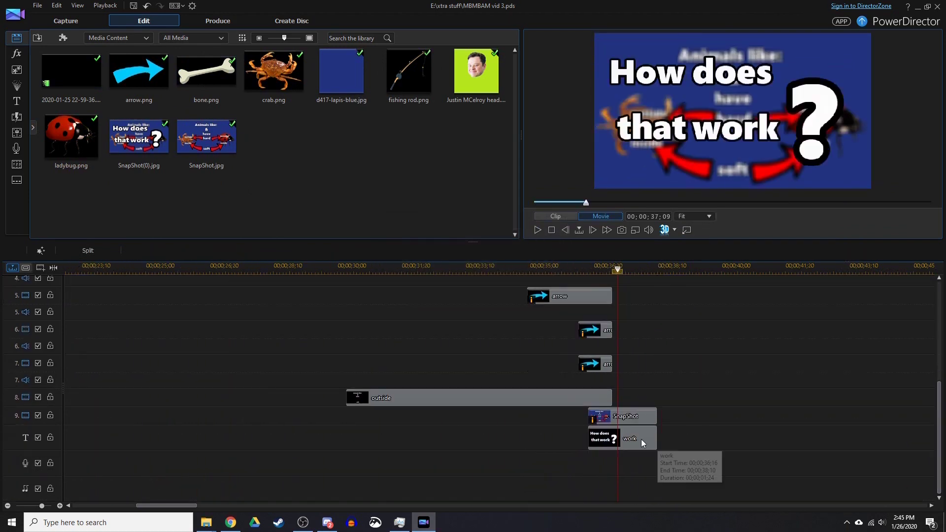
Step: Delay the start of "work" within the "How does that work ?" title to match the audio and play back the timeline
double_click(640, 439)
key("space")
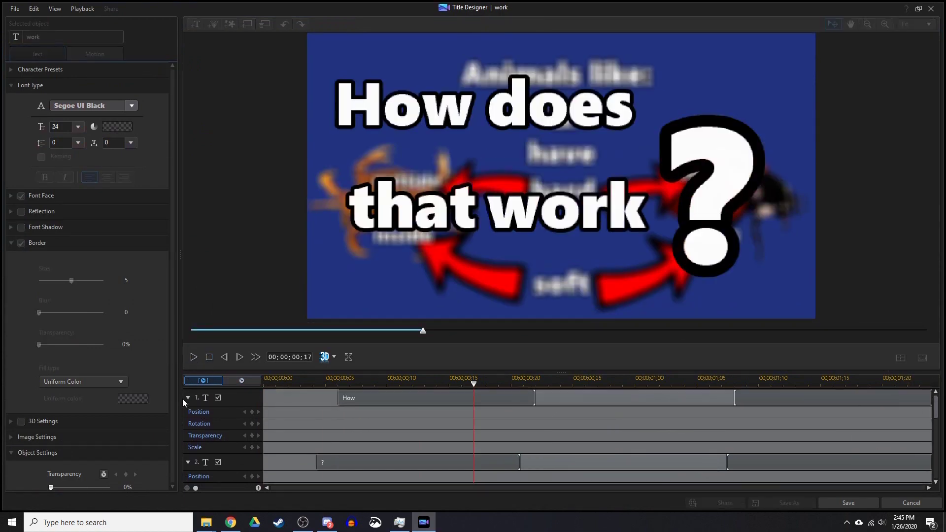
key("space")
left_click_drag(569, 465, 623, 465)
left_click(486, 379)
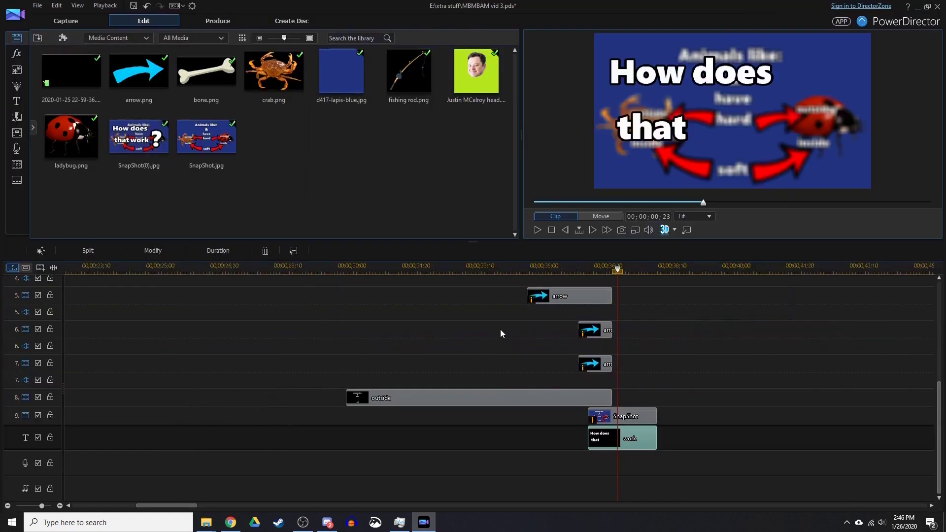
key("space")
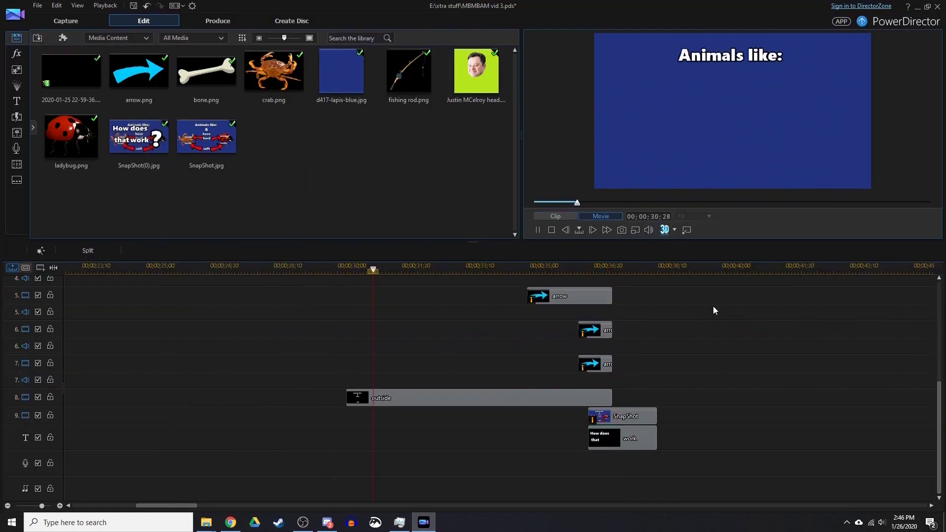
left_click(536, 230)
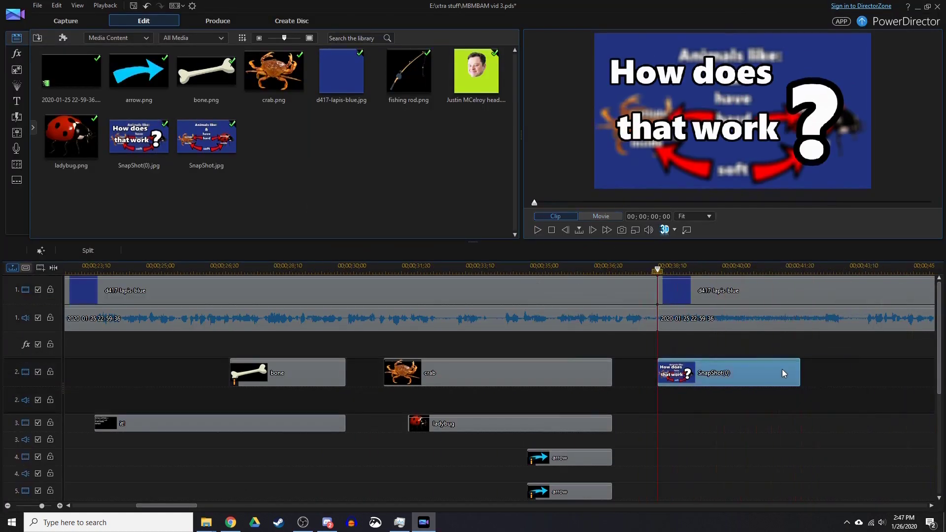
Step: Place SnapShot(0) on track 2 directly after the question title, fade its opacity out toward the clip's end and play the result
double_click(729, 373)
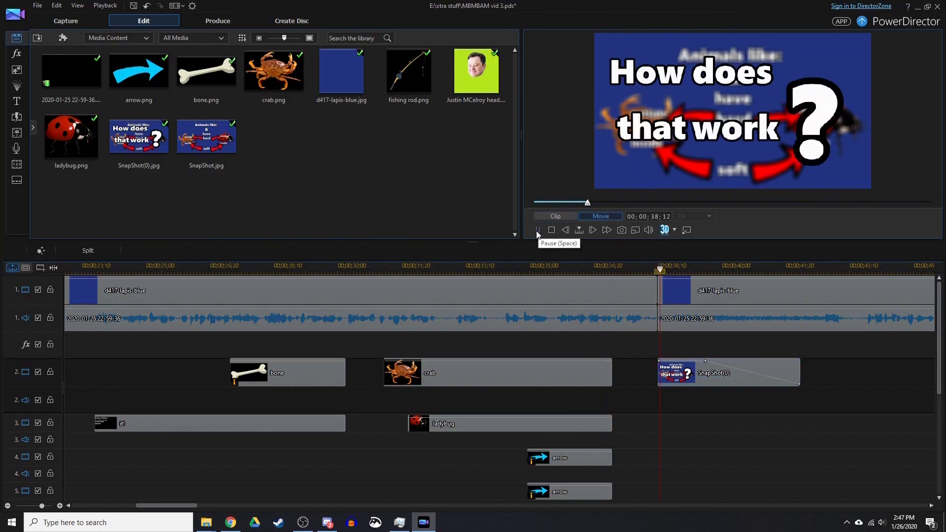
left_click(536, 230)
left_click(534, 229)
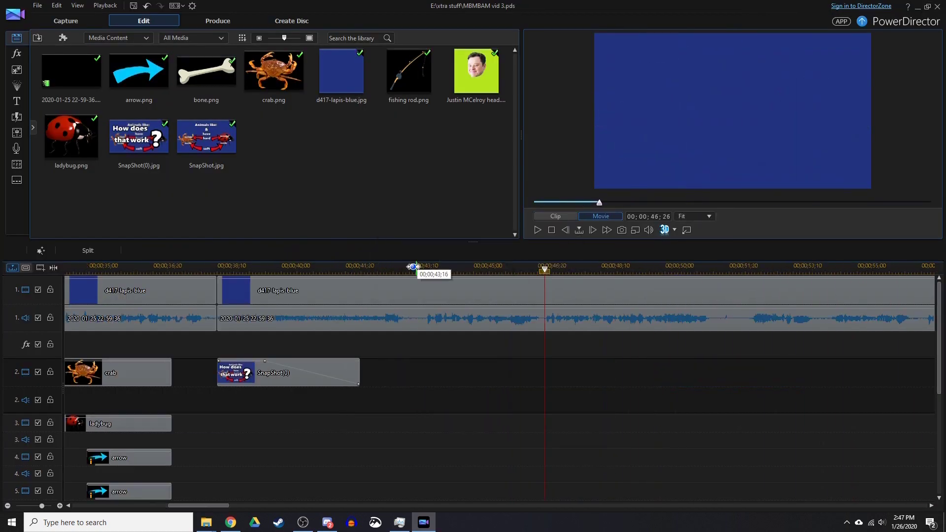
Step: Play the whole project back from the start
key("Home")
left_click(536, 230)
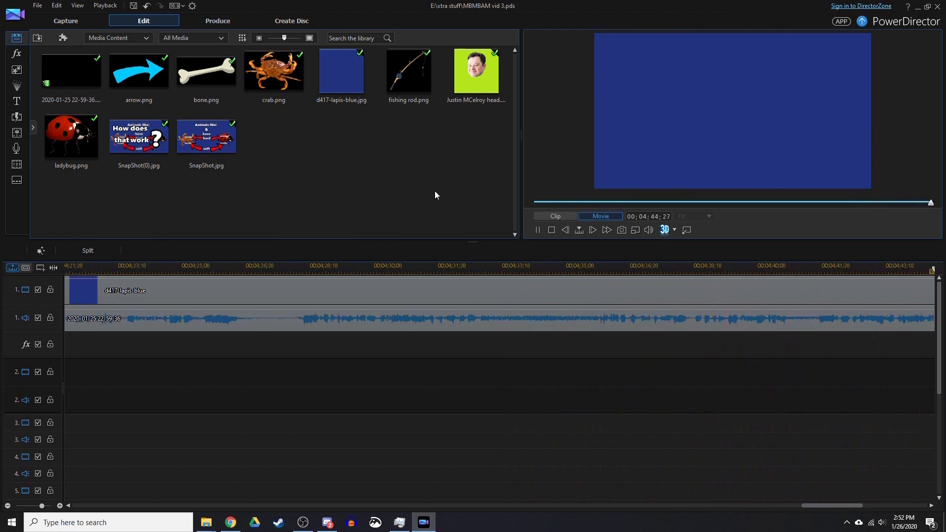
key("ctrl+slash")
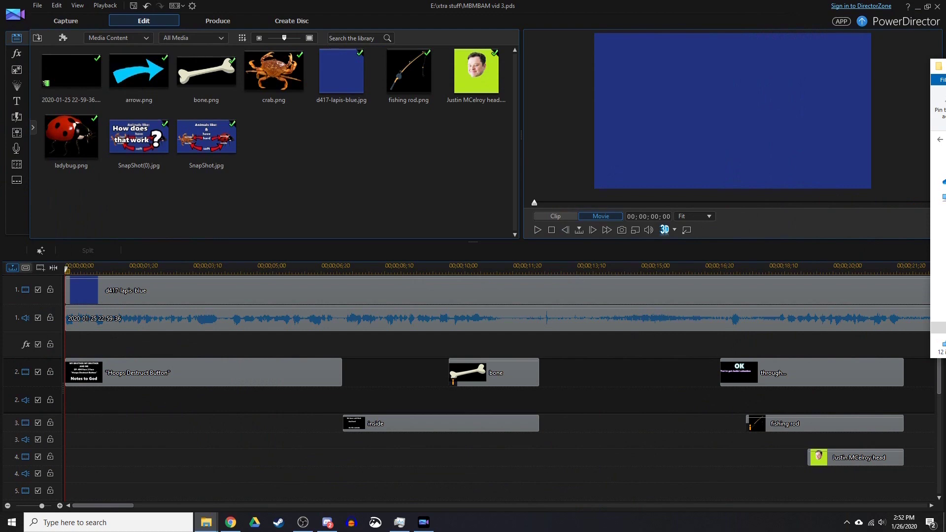
Step: Close the video editor and bring up the File Explorer windows from the desktop
left_click(938, 7)
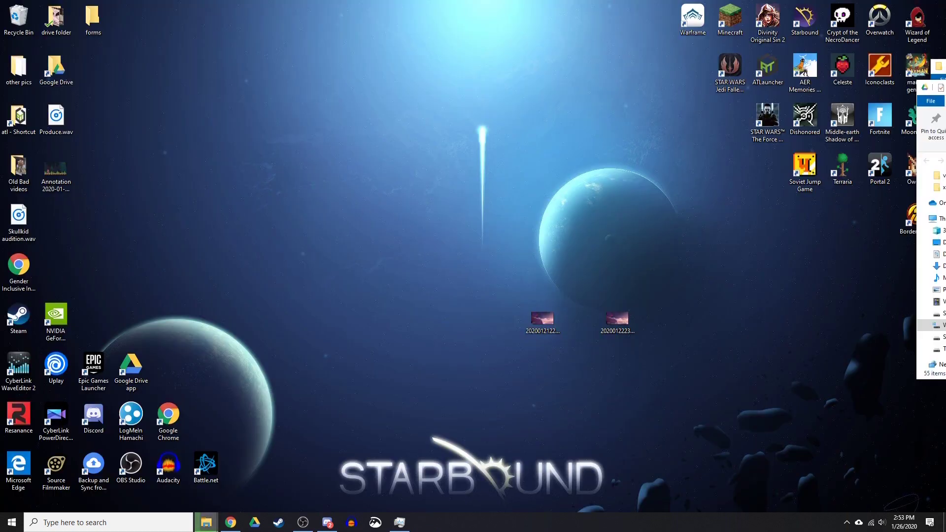
left_click(206, 522)
left_click(729, 58)
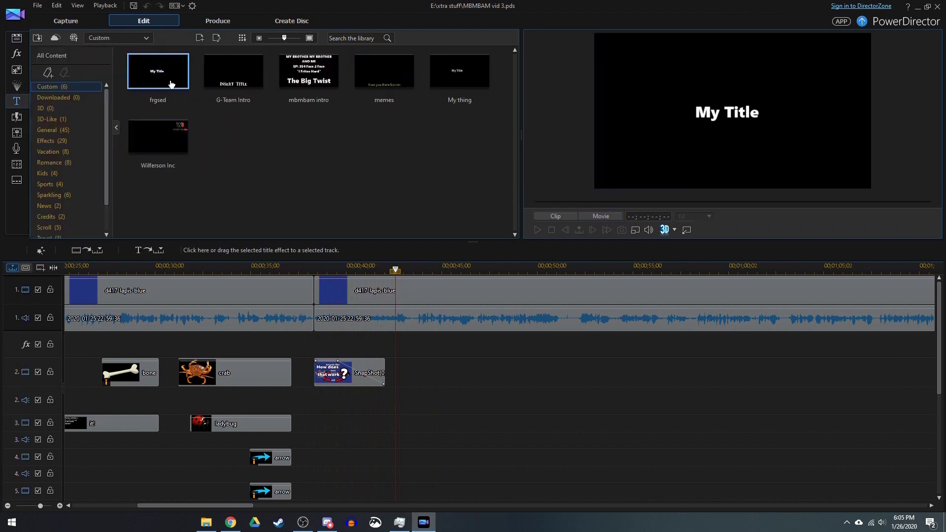
Step: Place the frgsed title on track 2 after SnapShot(0), change its text to "Huh" with a purple size 5 border, and preview it
left_click(538, 230)
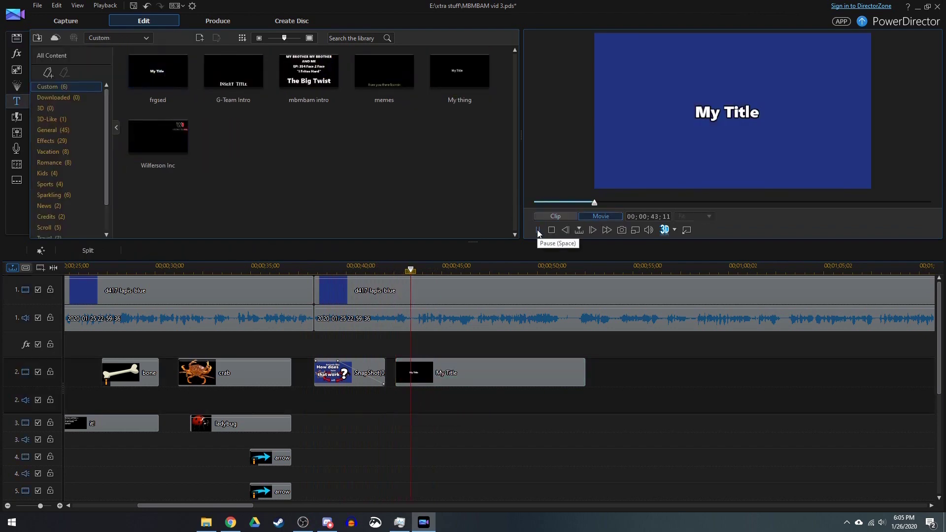
double_click(458, 374)
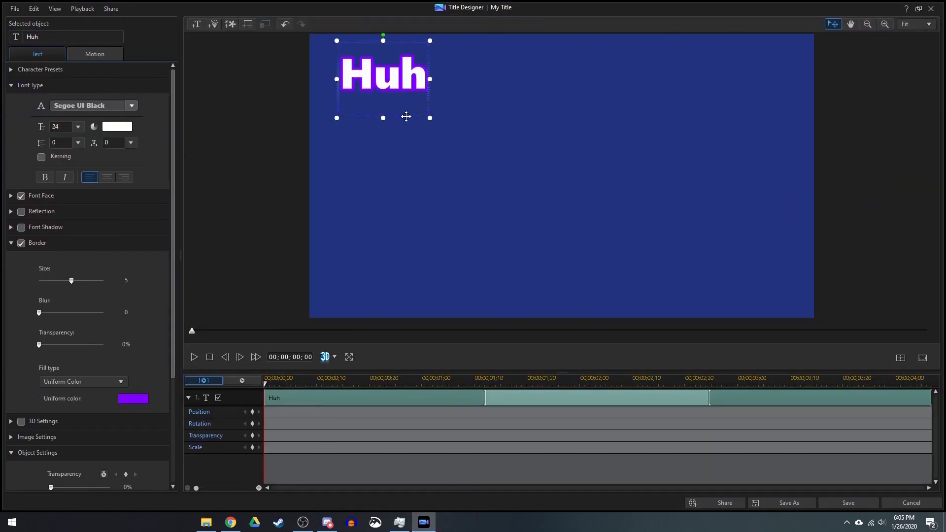
left_click(193, 357)
left_click(195, 357)
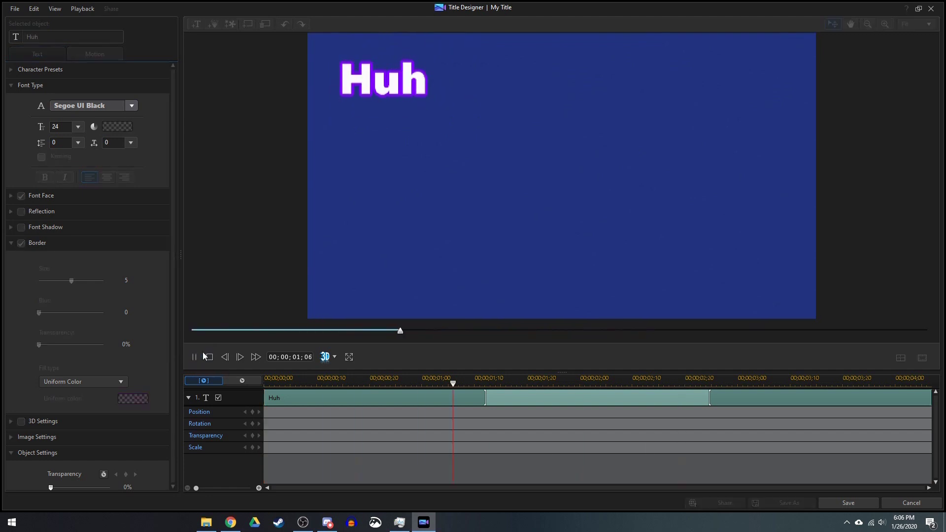
left_click(194, 356)
Step: Add the two-line text "How do they even move without bones in there?" below "Huh" and lay a separate "How" over its first word
left_click(419, 158)
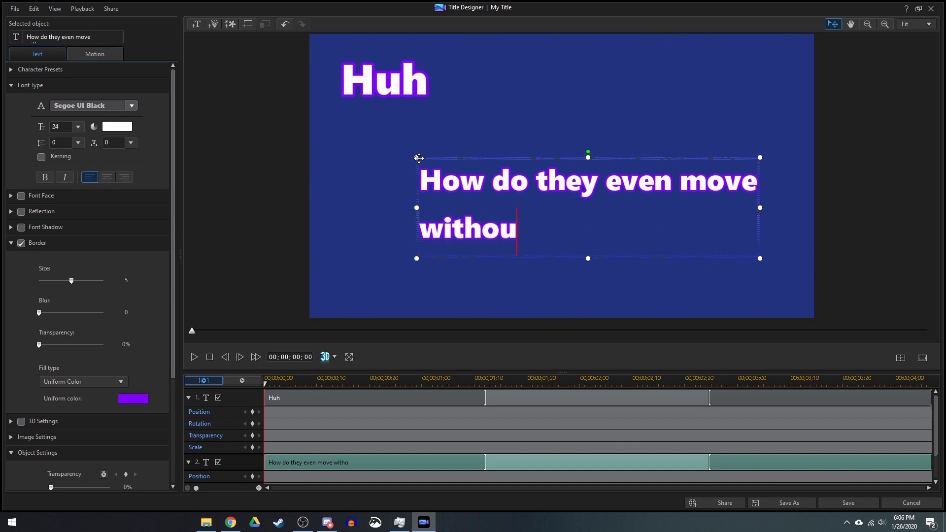
type("?")
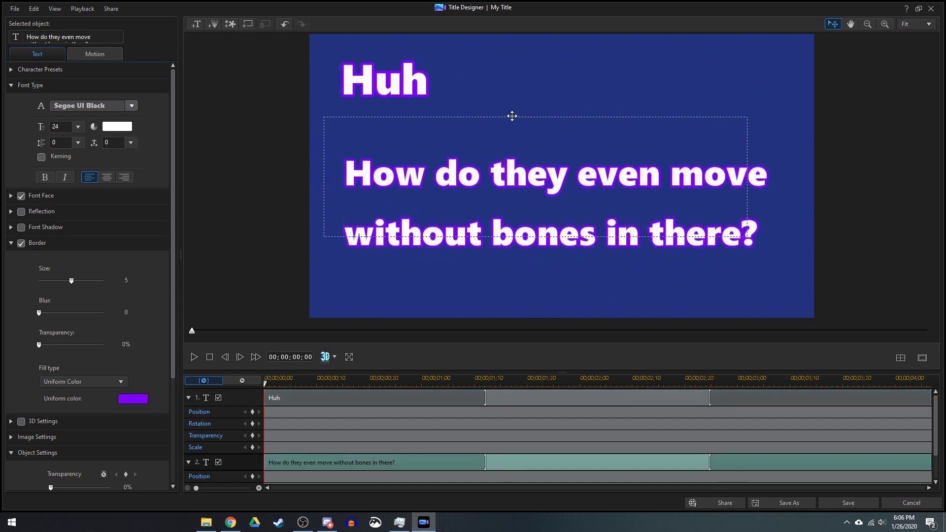
left_click(434, 291)
type("How")
left_click_drag(441, 291, 374, 153)
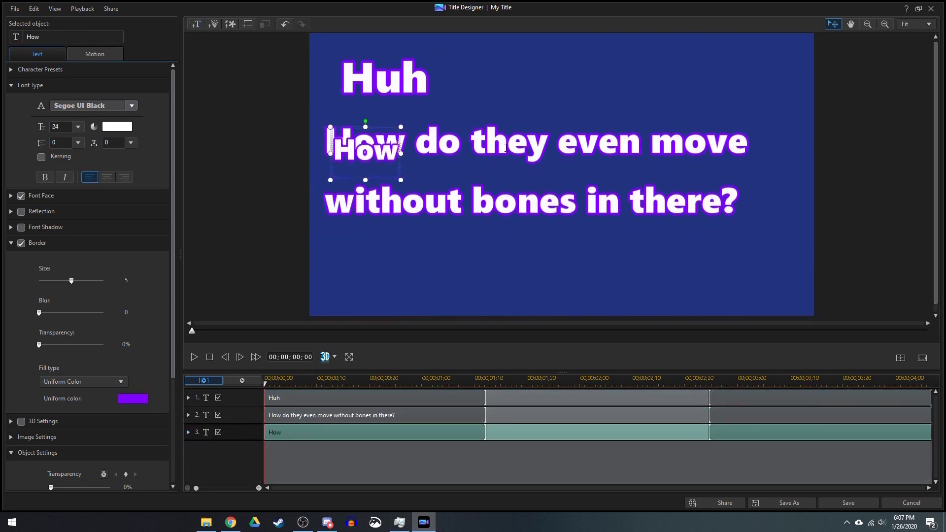
Step: Add separate "do" and "they" texts and lay them over the matching words of the sentence, scaled to 1.25
left_click(446, 269)
type("do")
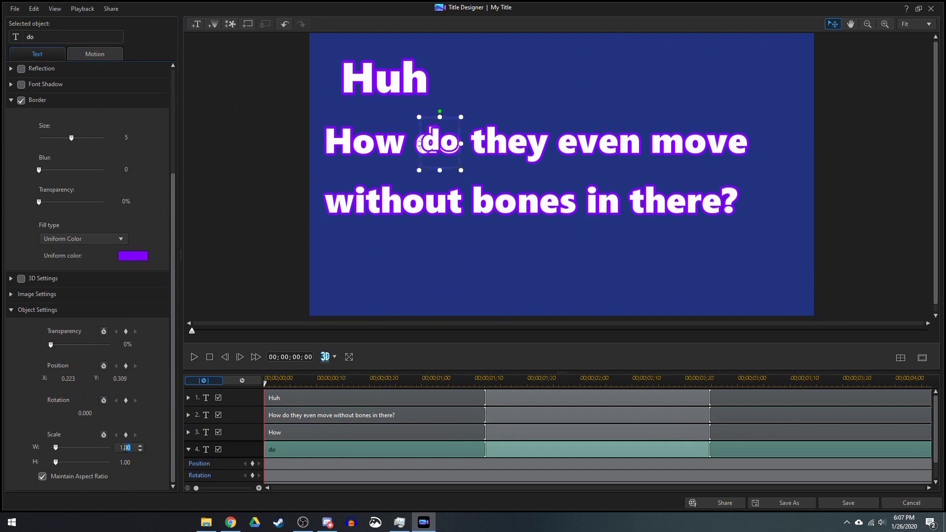
left_click(457, 236)
type("they")
left_click_drag(487, 259, 507, 140)
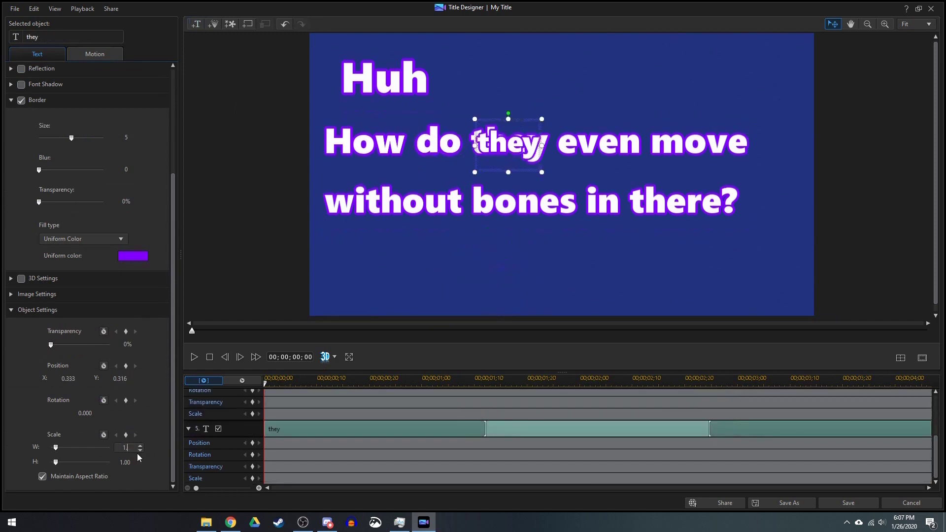
Step: Add separate "even", "move", "without", "bones", "in" and "there?" texts over the sentence's remaining words
left_click(486, 275)
type("even")
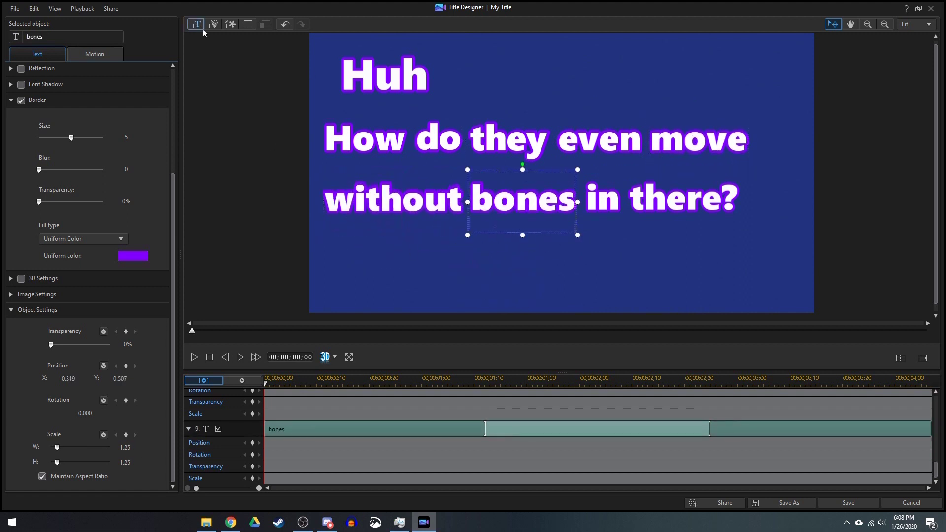
left_click(295, 439)
left_click(345, 423)
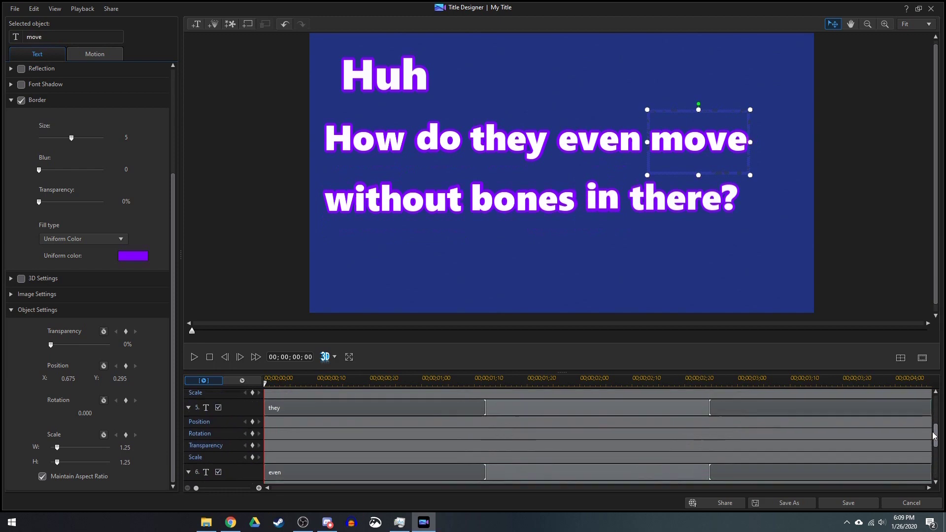
left_click(591, 407)
key("ctrl+v")
left_click_drag(474, 257, 649, 190)
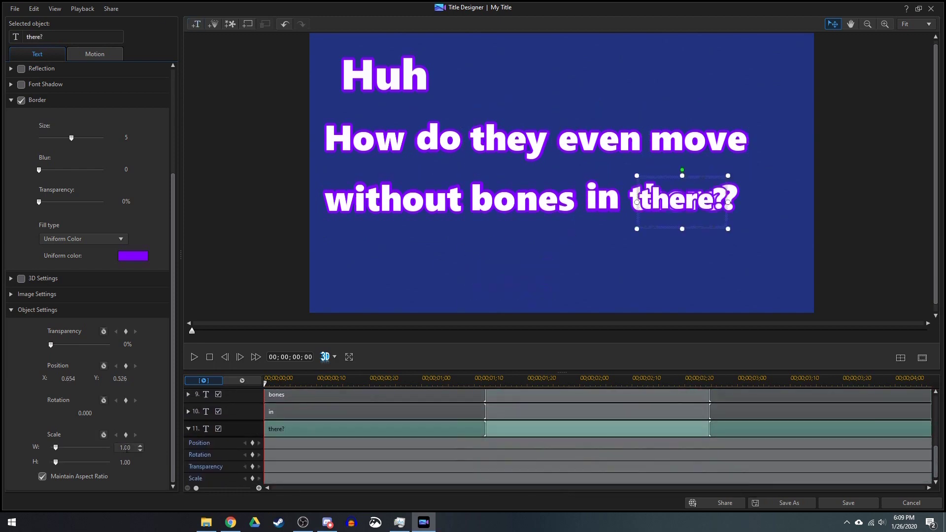
Step: Remove the full-sentence text and stagger the starts of "How", "do", "they" and "even" to follow the audio
left_click(189, 433)
left_click(262, 434)
left_click_drag(262, 434, 471, 432)
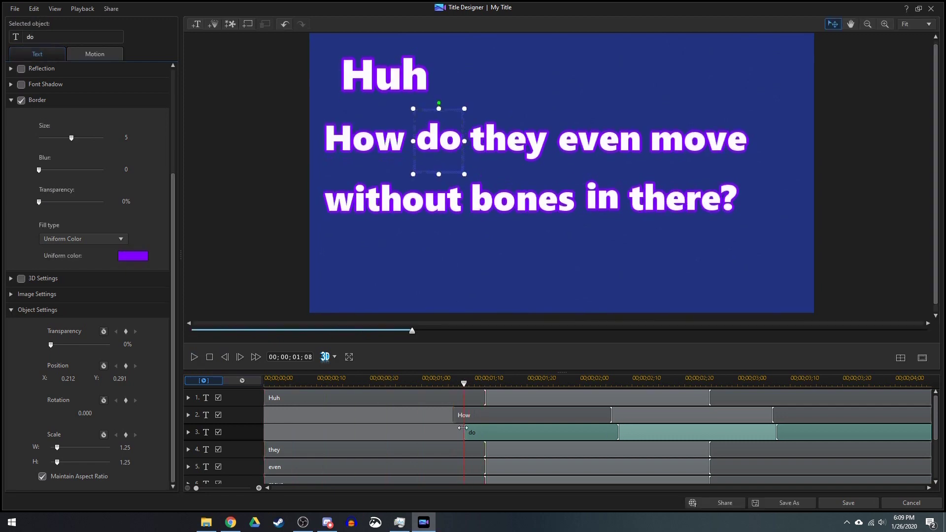
left_click(194, 358)
left_click_drag(265, 450, 464, 449)
key("space")
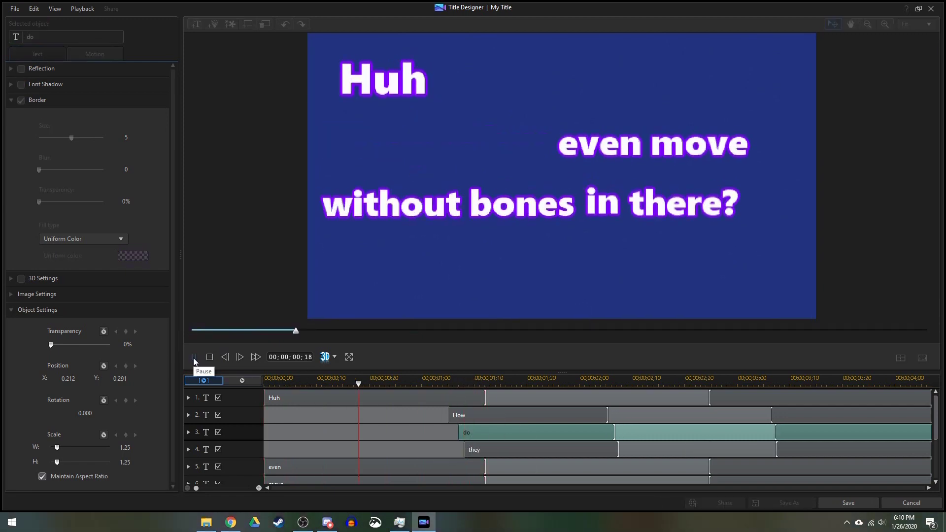
left_click_drag(262, 465, 491, 465)
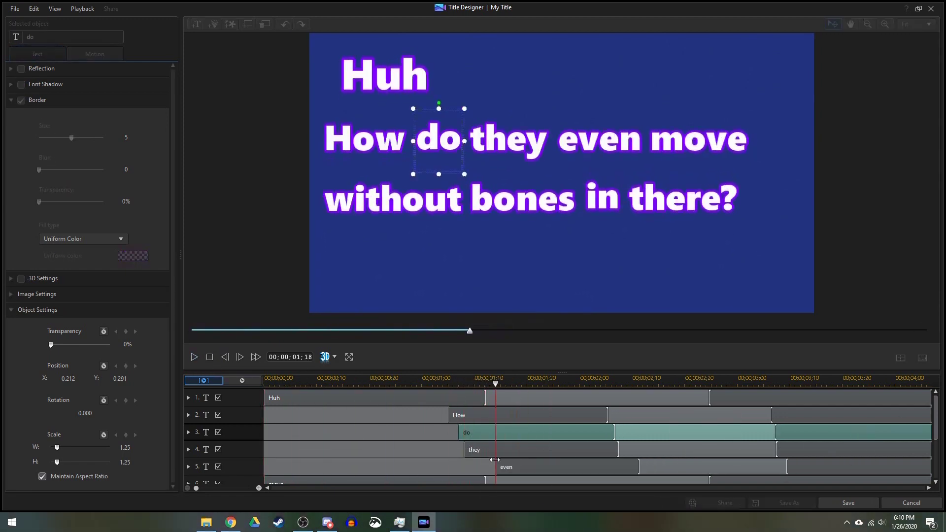
Step: Stagger the starts of "without", "bones", "in" and "there?" to follow the audio, and play the title to check the timing
scroll(360, 419, "down", 3)
left_click(194, 357)
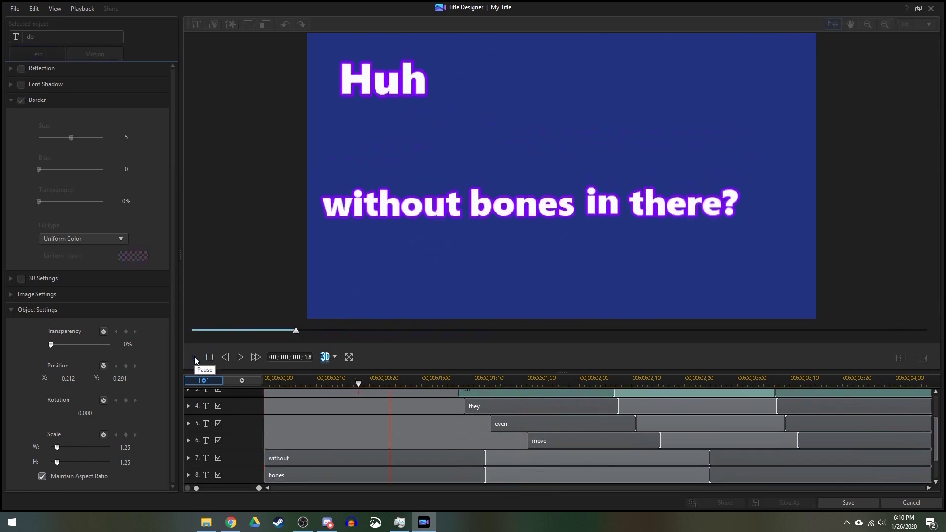
left_click_drag(262, 458, 588, 458)
left_click_drag(266, 475, 649, 475)
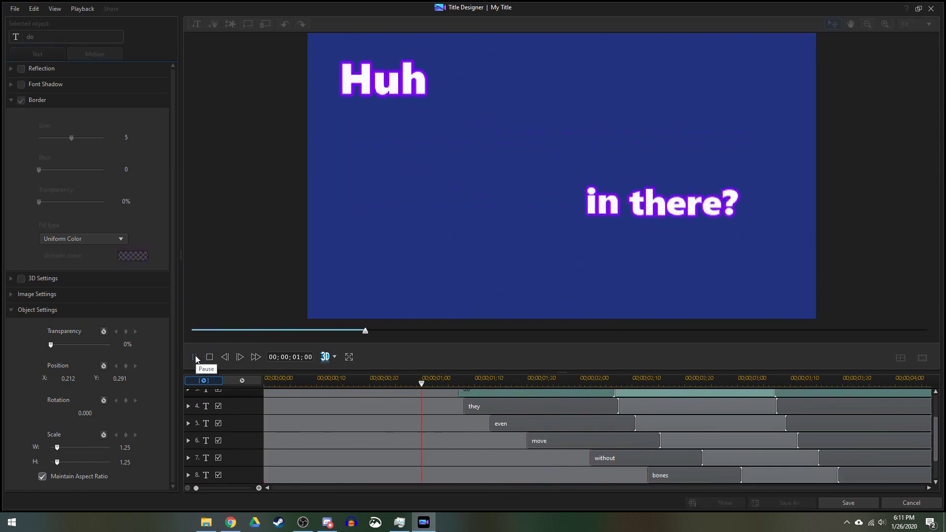
scroll(271, 458, "down", 2)
left_click_drag(272, 459, 709, 459)
scroll(360, 433, "up", 3)
left_click(194, 357)
left_click(473, 449)
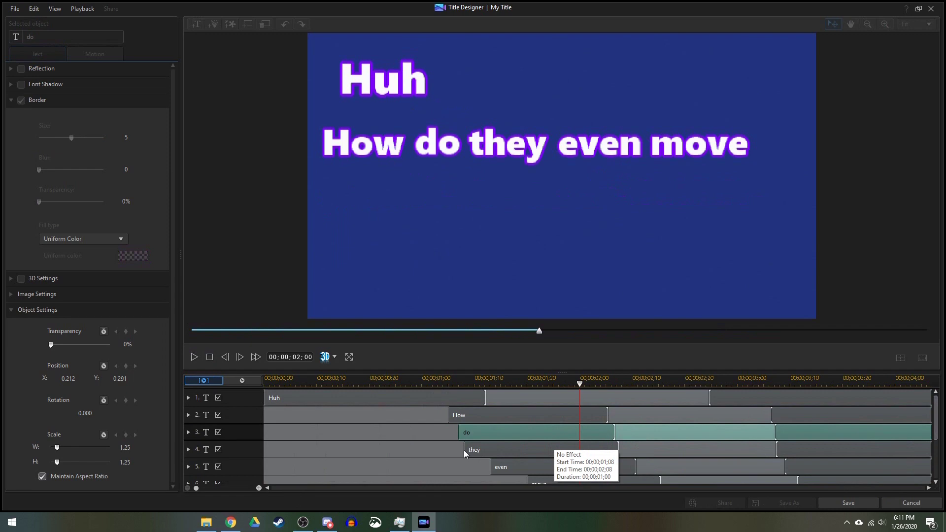
left_click(198, 358)
left_click(194, 357)
Step: Add a black-bordered "Right?" text scaled to 3.46 that starts just after "there?", with position and rotation keyframes carrying it across the frame
key("ctrl+v")
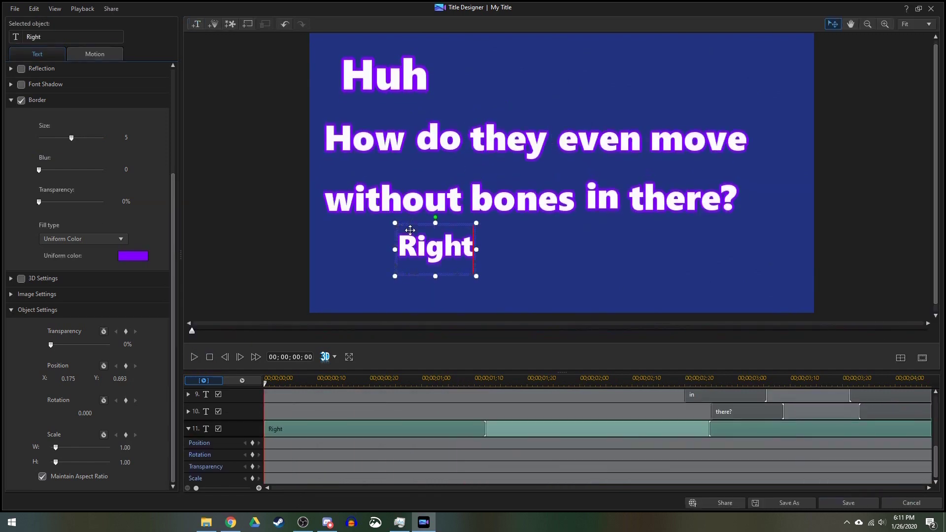
left_click(133, 255)
left_click(380, 327)
left_click_drag(265, 476, 739, 469)
left_click(188, 476)
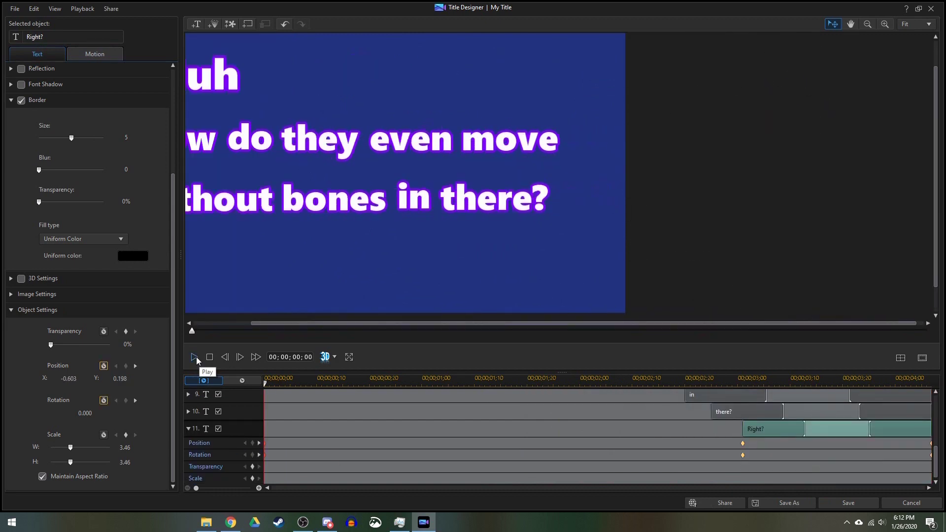
left_click(196, 357)
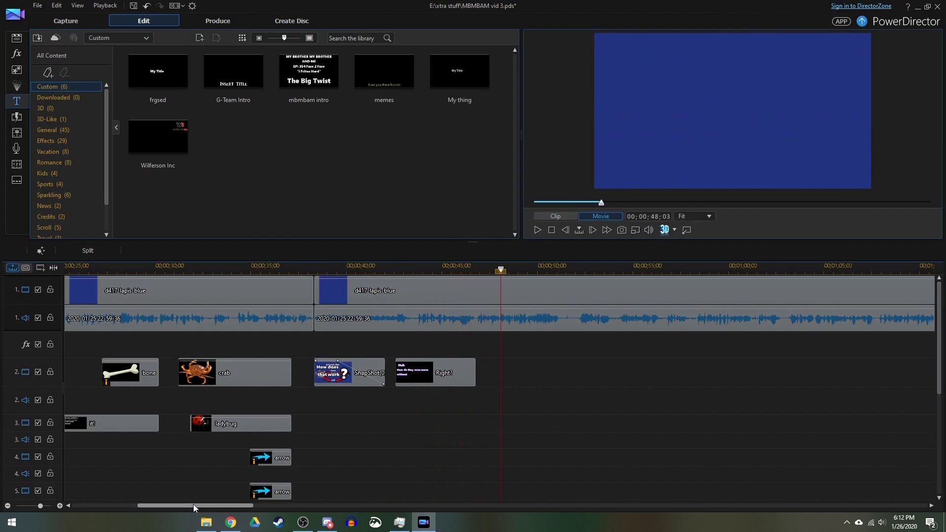
Step: Place crab.png on track 3 under the "Right?" title, end it with the title, and shrink it beneath the text
left_click_drag(274, 71, 458, 424)
left_click(512, 425)
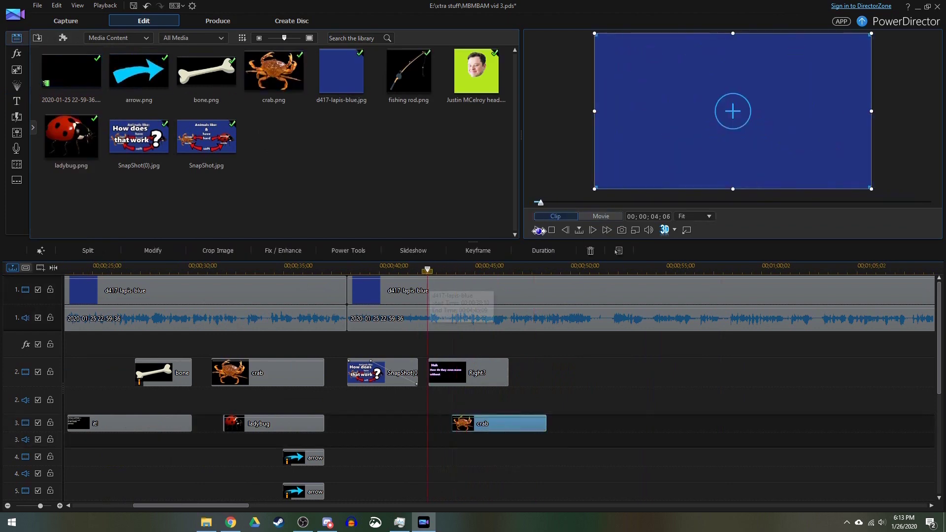
double_click(512, 419)
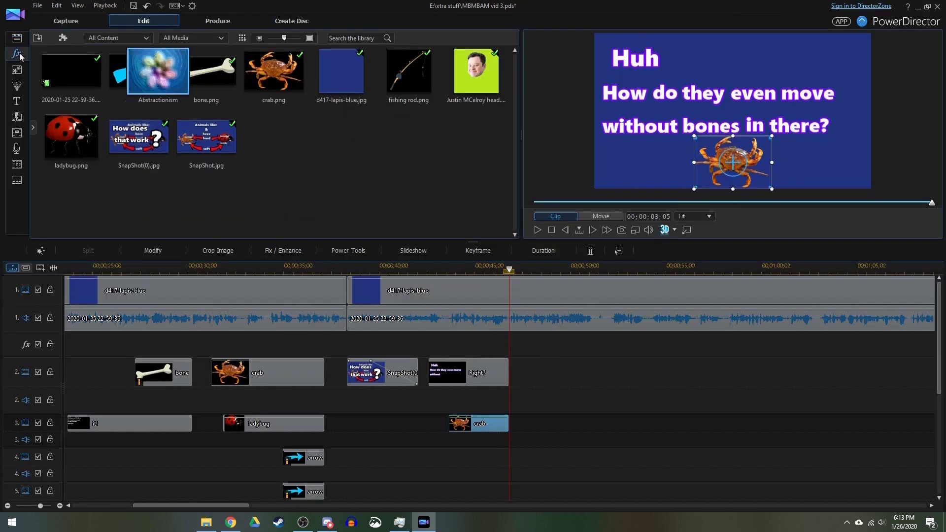
Step: Apply the Quake effect to the crab clip, try level 50, frequency 1 and stepping angle 80, and open its keyframes
left_click(17, 54)
scroll(321, 138, "down", 10)
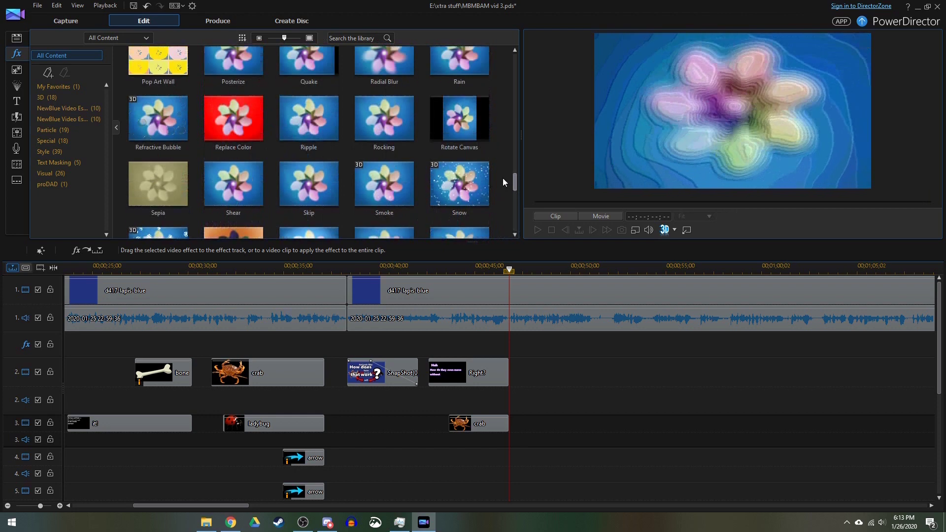
left_click_drag(309, 68, 463, 425)
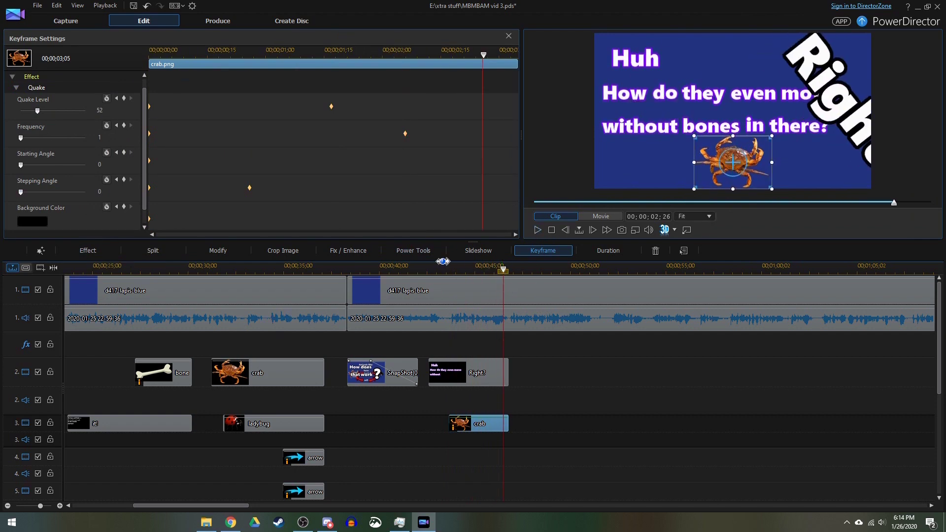
left_click(543, 250)
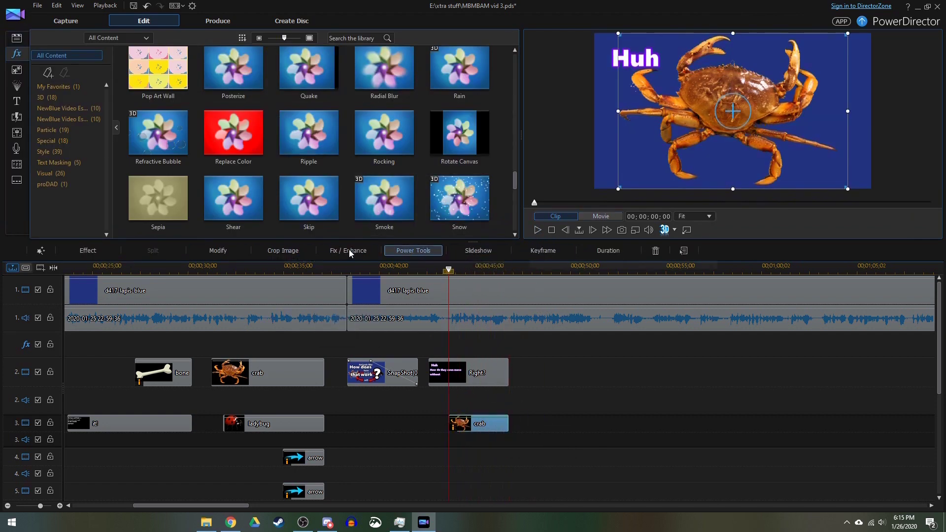
left_click(88, 250)
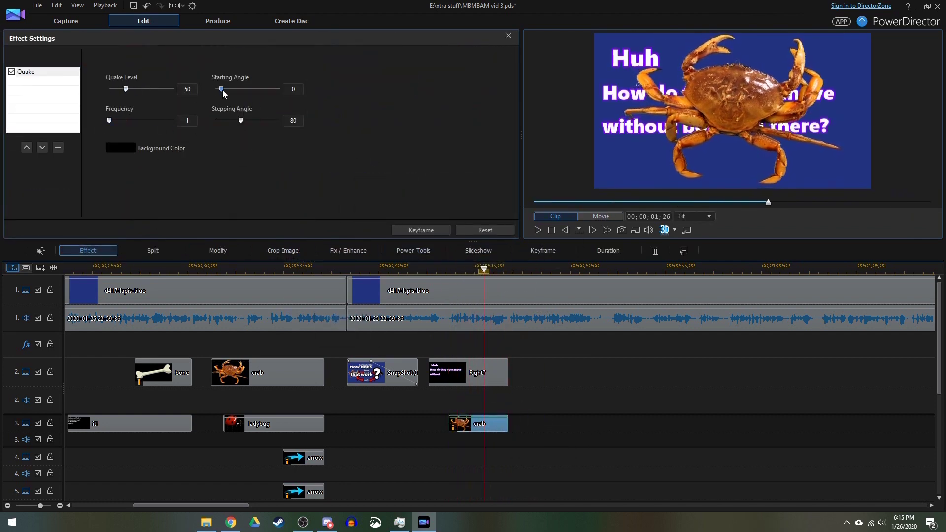
left_click(433, 230)
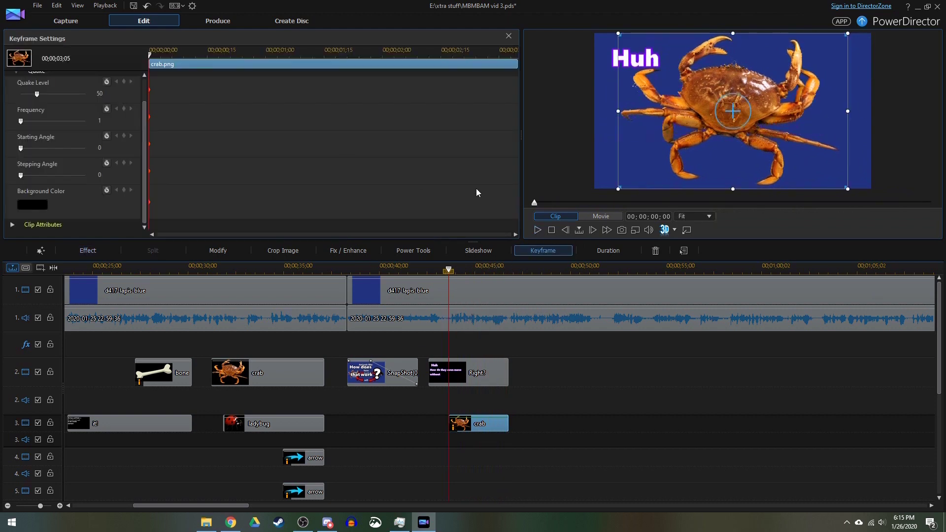
Step: Split the crab clip into short pieces, adjust the Quake effect on them, and preview the result
left_click(538, 231)
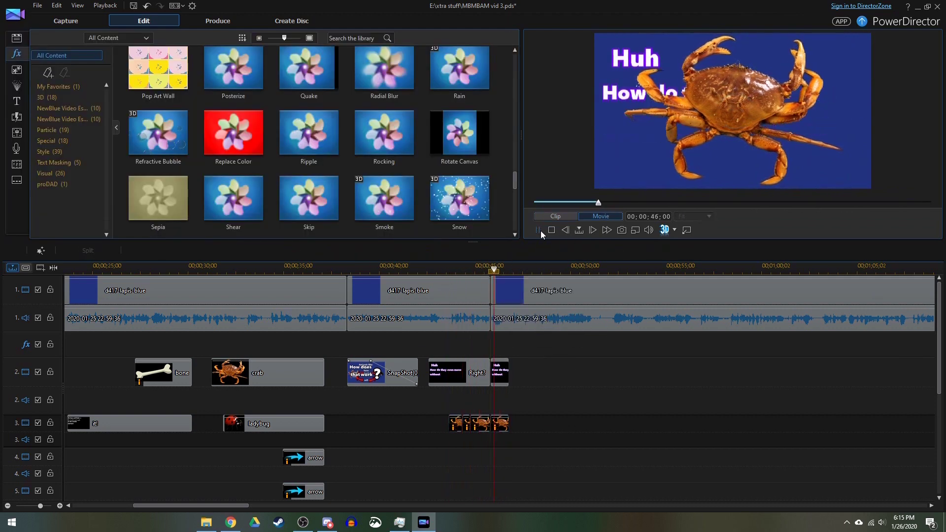
left_click(501, 425)
left_click(88, 250)
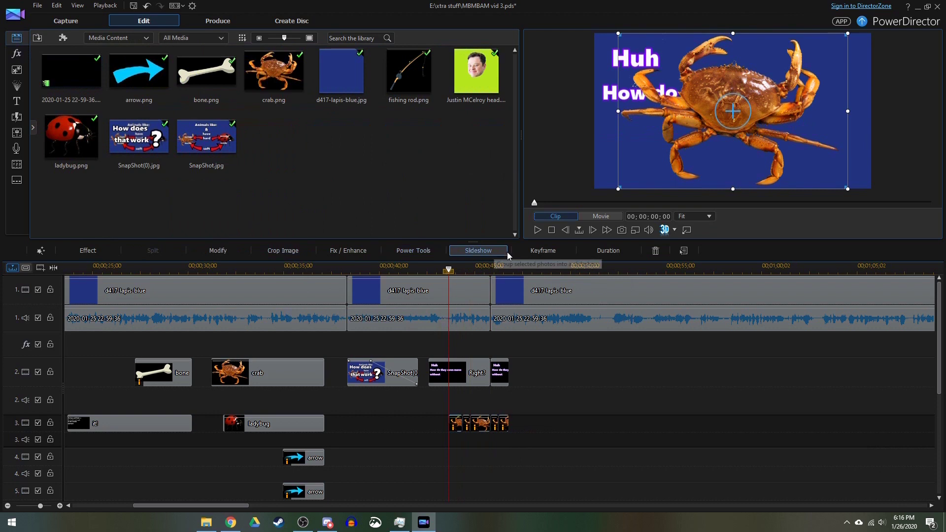
left_click(538, 230)
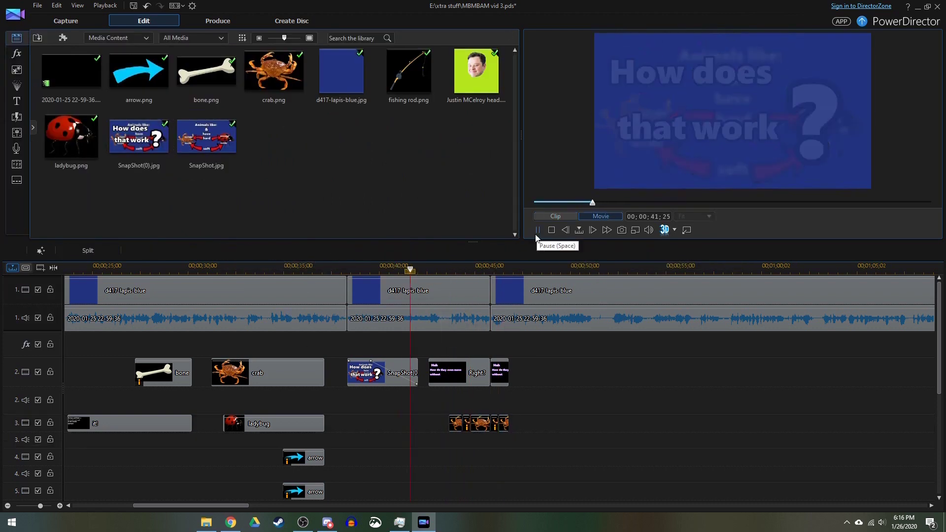
Step: Remove the split crab pieces and place crab.png again at 00;00;43;19, trimmed to the title's end and shrunk below the text
right_click(452, 423)
left_click(457, 424)
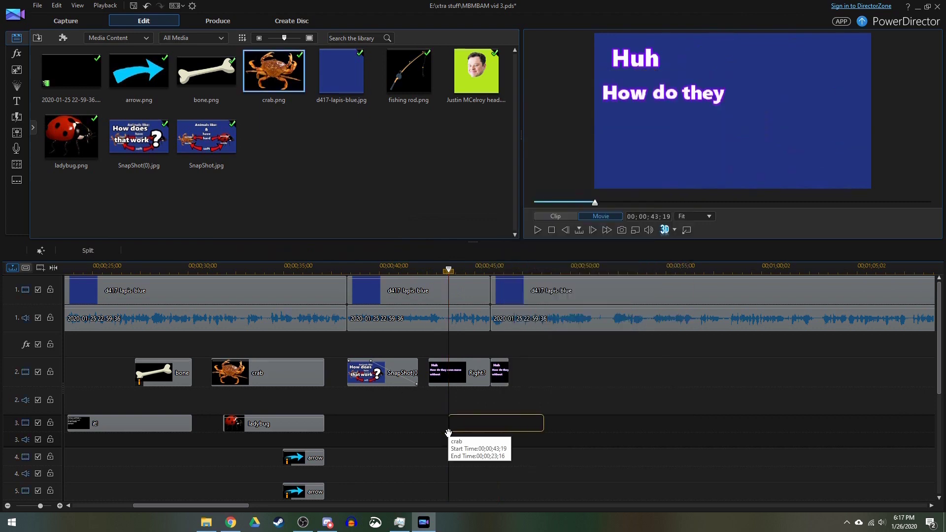
left_click_drag(448, 432, 449, 424)
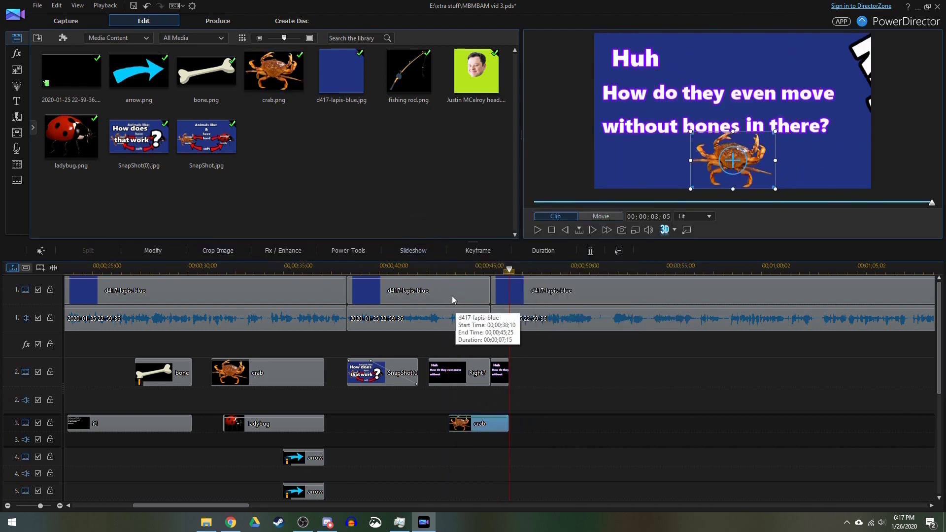
key("F10")
Step: Try the crab's Quake effect at level 100, frequency 5 and stepping angle 80, and undo the recent edits
left_click(87, 250)
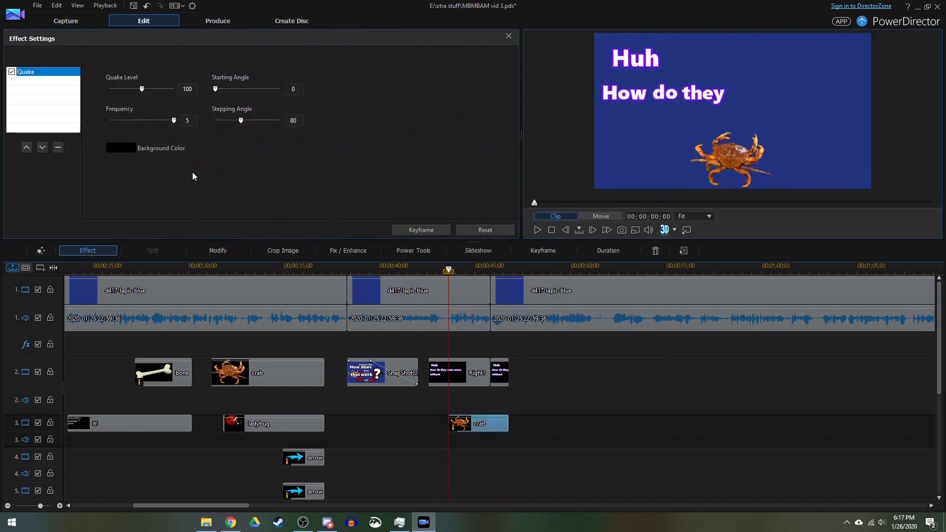
key("Escape")
left_click(537, 229)
key("space")
key("ctrl+z")
left_click(537, 230)
left_click(491, 383)
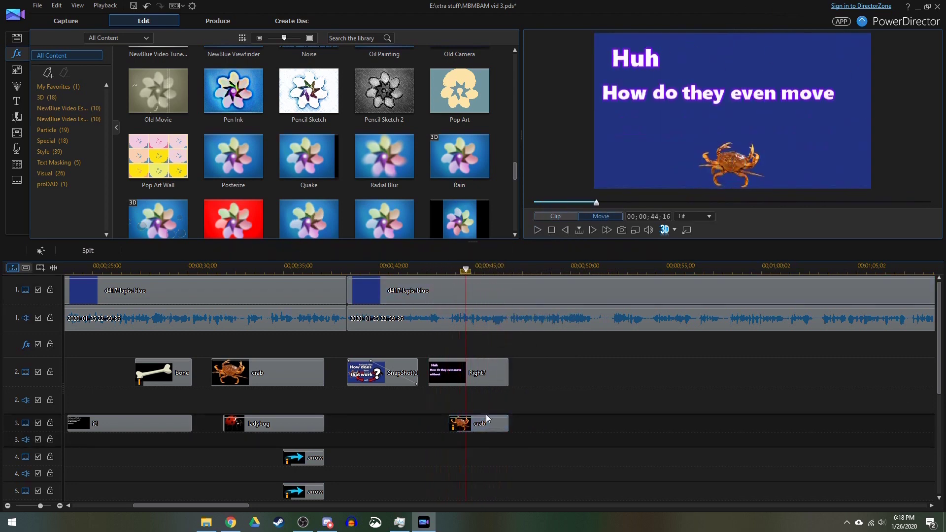
Step: Split the crab clip into short pieces, turn off the Quake effect on alternate ones, and preview the movement
left_click_drag(476, 270, 490, 270)
left_click(461, 423)
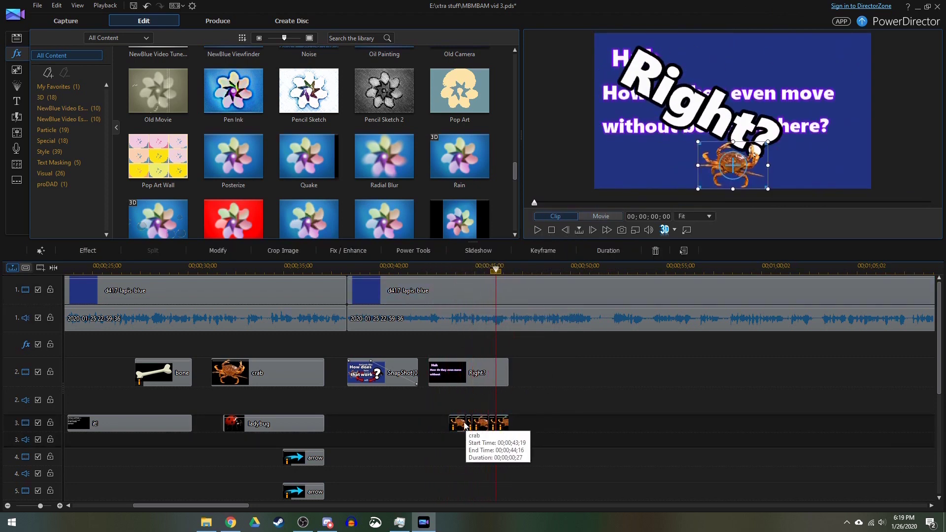
left_click(88, 250)
left_click(537, 229)
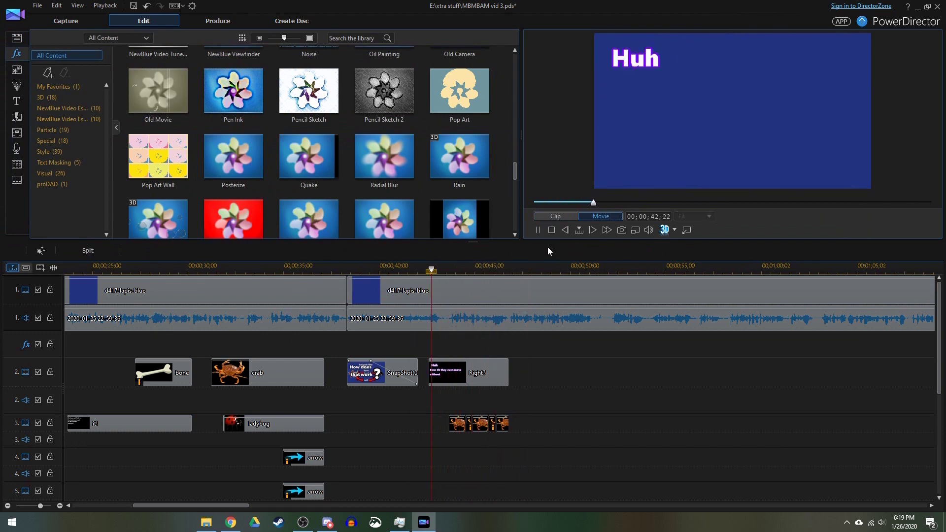
Step: Swap the crab pieces onto track 2 and the "Right?" title onto track 3, and add a default title directly after the crab pieces
left_click_drag(481, 365, 468, 458)
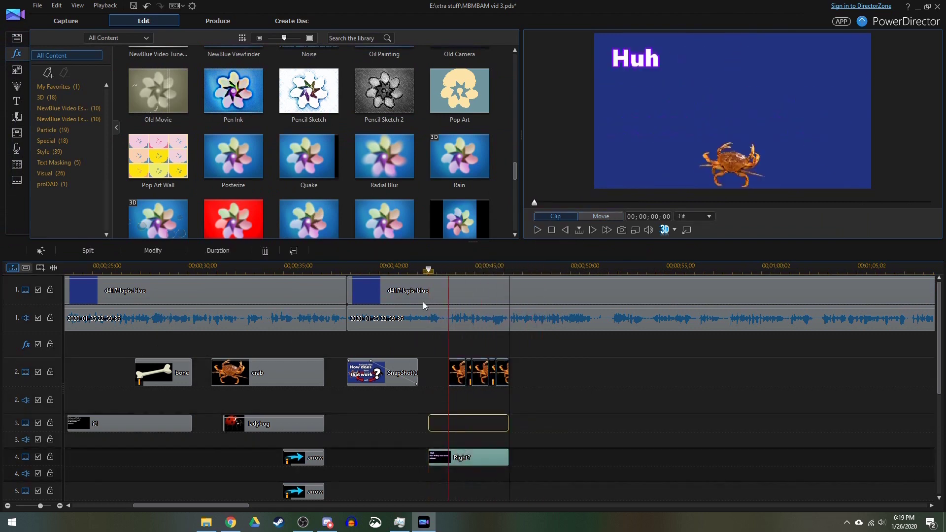
key("ctrl+z")
left_click(519, 269)
left_click(17, 101)
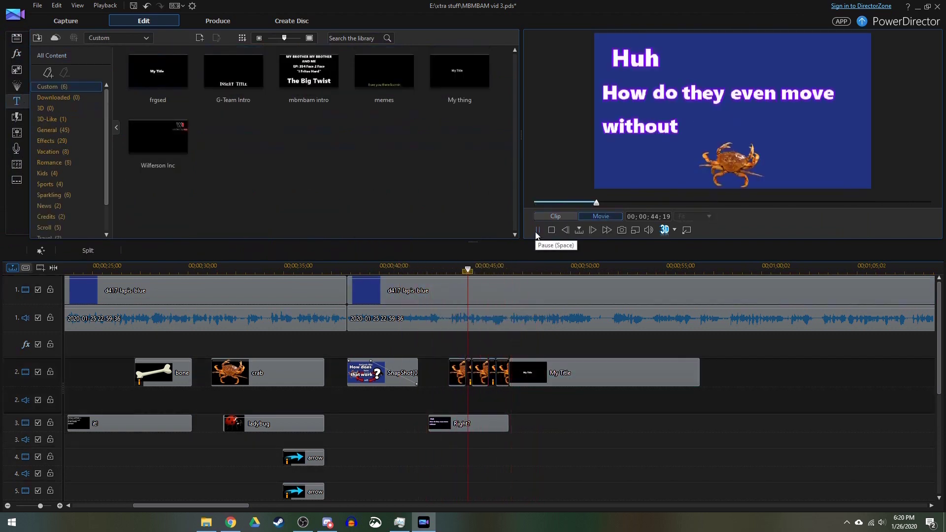
Step: Check the texts of the "it!" title in the Title Designer, and play the timeline through the new title
left_click(137, 420)
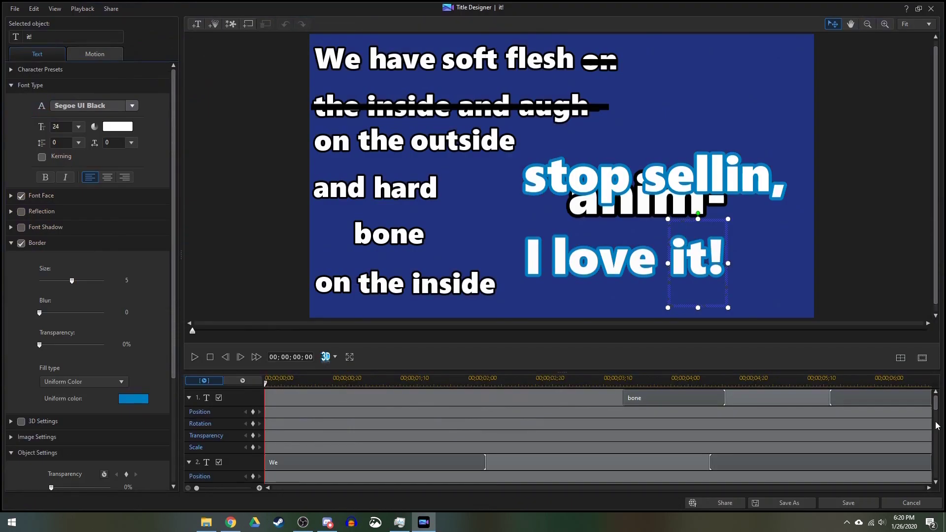
left_click(848, 502)
key("space")
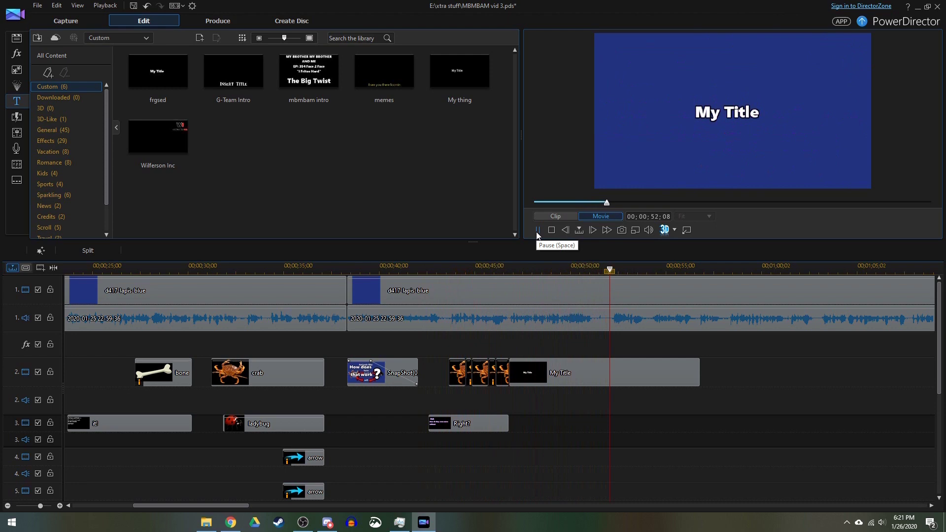
Step: Change the new title's text to "Is it just their jelly squishin around" and place it along the bottom of the frame
double_click(623, 372)
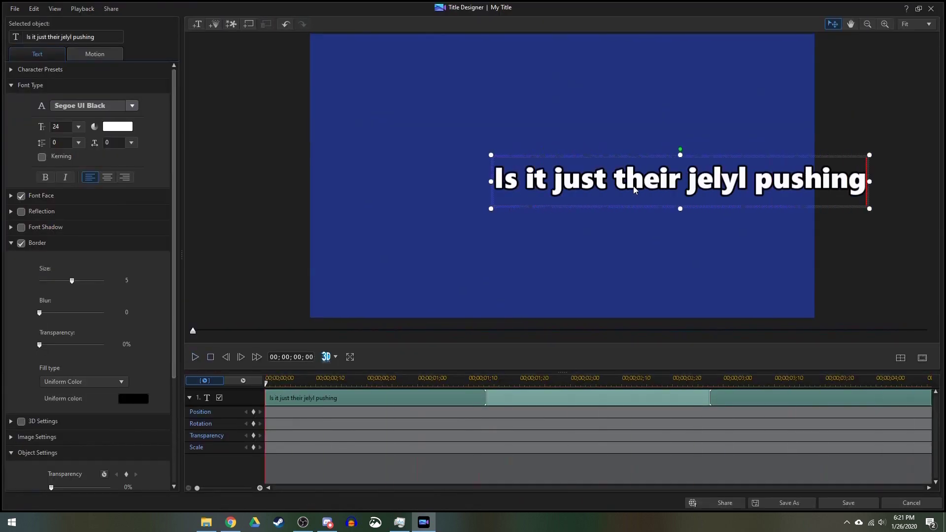
type("gy")
key("BackSpace")
key("BackSpace")
key("BackSpace")
key("BackSpace")
key("BackSpace")
key("BackSpace")
key("BackSpace")
type("squich")
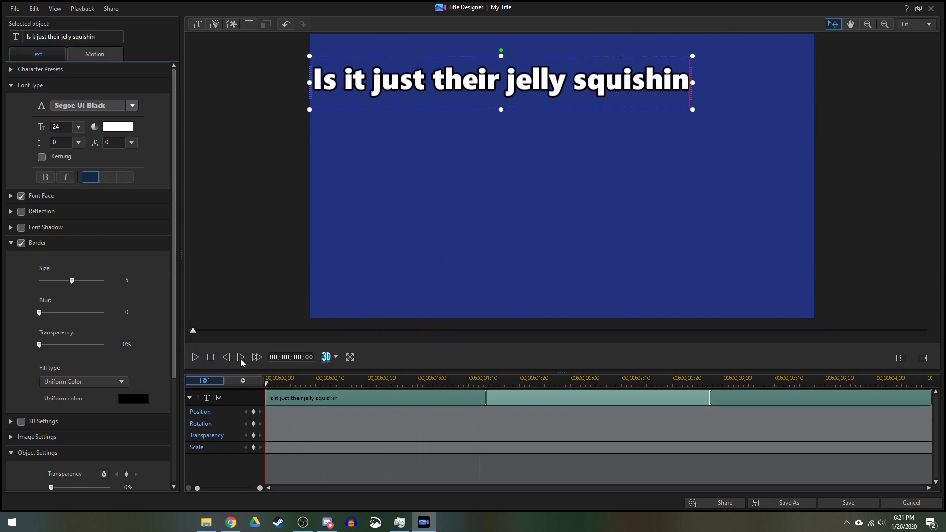
left_click_drag(687, 83, 687, 296)
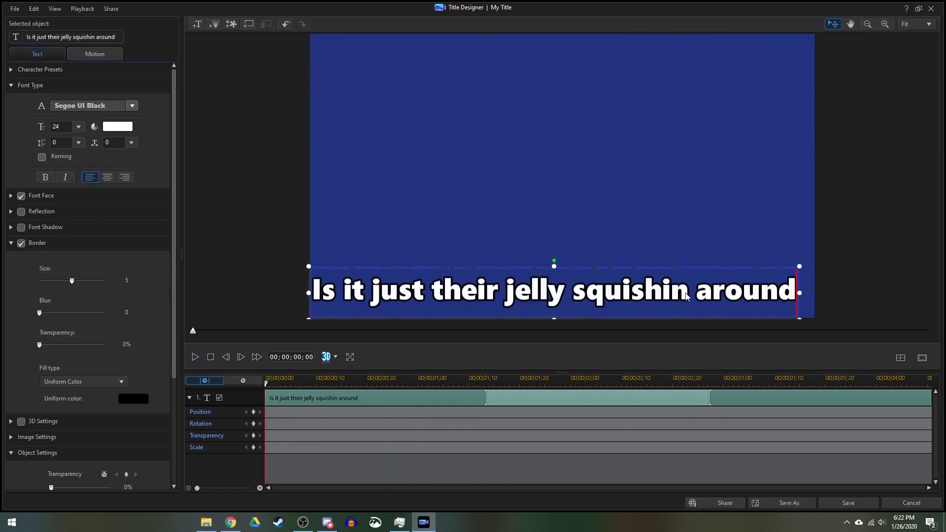
left_click(196, 357)
Step: Add "until they walk sl-" as a second line of the jelly sentence and give the text a purple border
double_click(755, 233)
key("Return")
type("until they walk sl-")
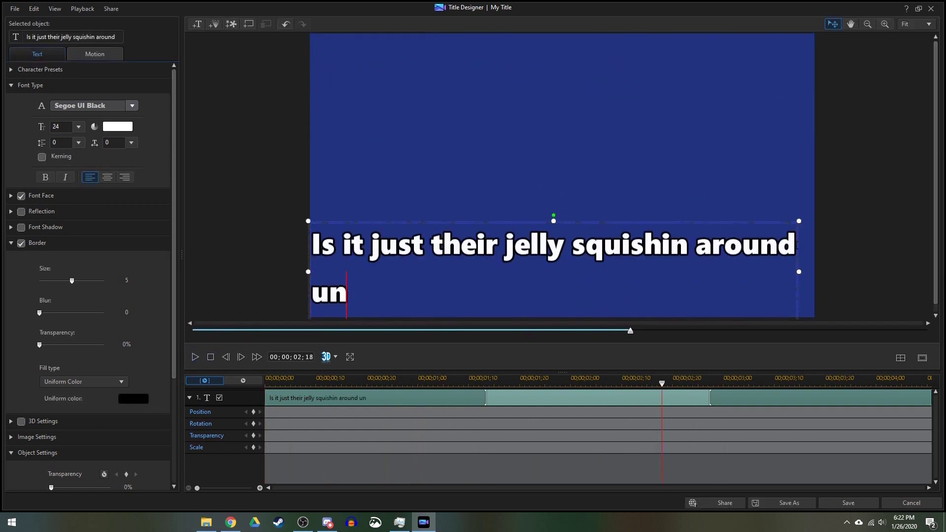
left_click(195, 356)
left_click(195, 357)
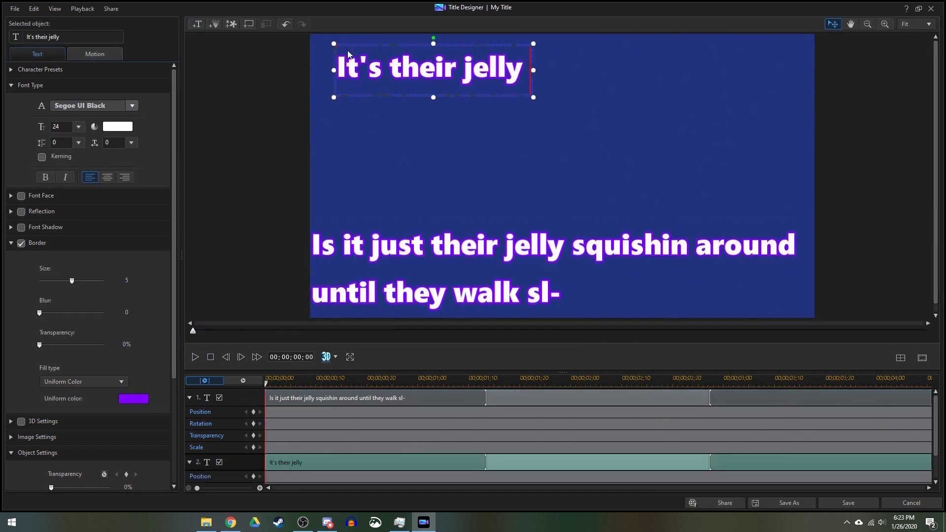
Step: Add the two-line text "It's their jelly pushin up against their armor" at the frame's top and a larger "uuuughhhh..." text overlapping it
left_click(553, 180)
left_click(195, 357)
left_click(197, 24)
left_click(439, 147)
type("uuuughhhh...")
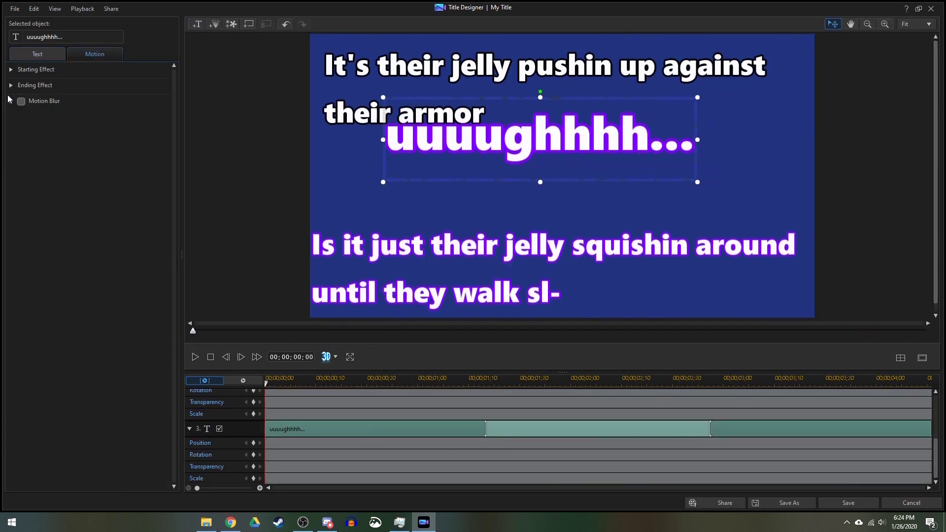
Step: Browse the motion effects and apply the Rotate Out effect to the "uuuughhhh..." text
left_click(12, 71)
scroll(140, 345, "down", 5)
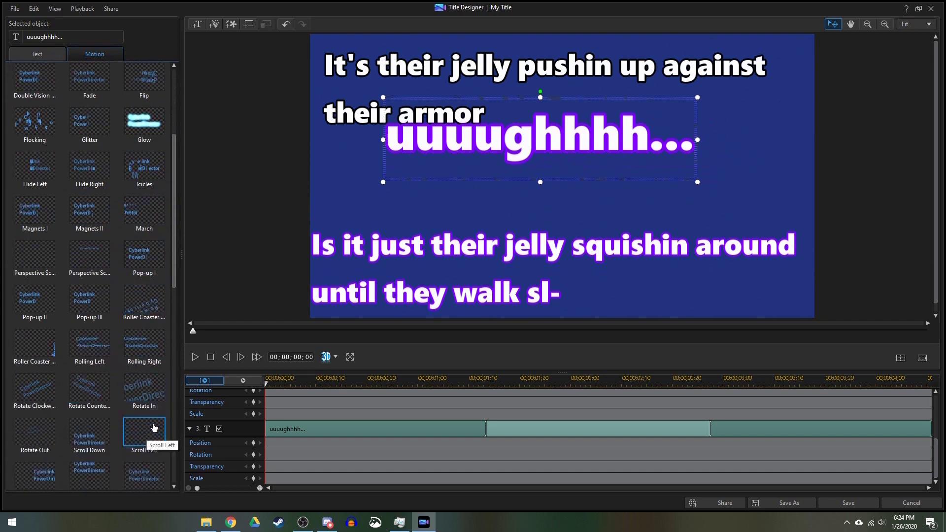
left_click(422, 129)
left_click(493, 256)
scroll(89, 296, "down", 6)
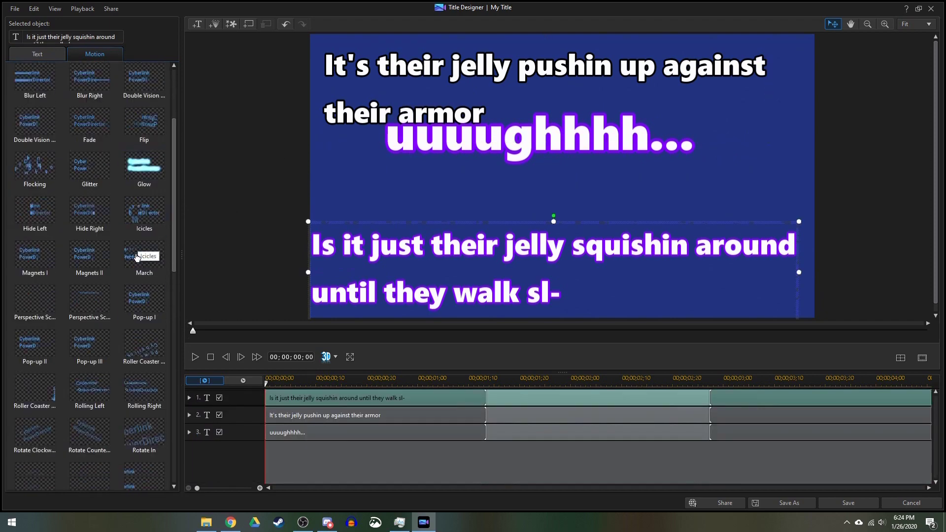
left_click(19, 375)
left_click(232, 432)
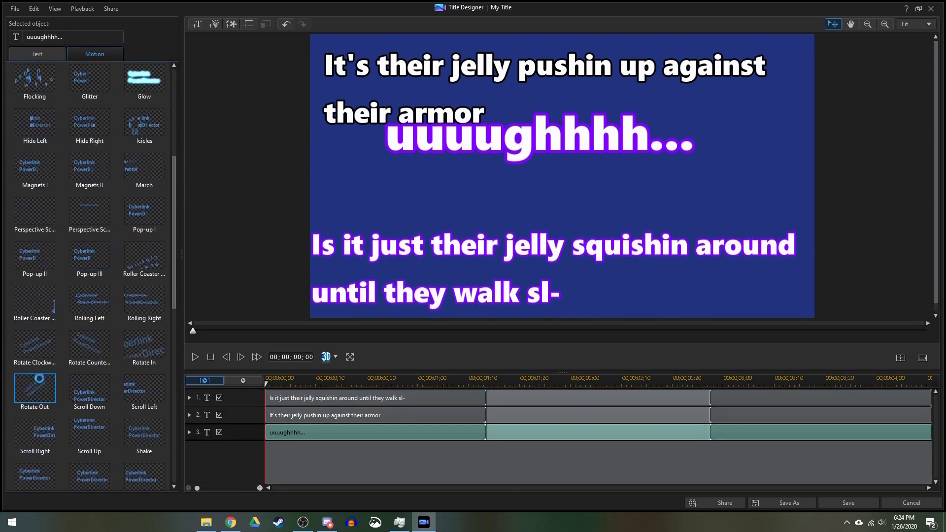
Step: Delay the start of the "uuuughhhh..." text to about 00;00;02;25
left_click(195, 357)
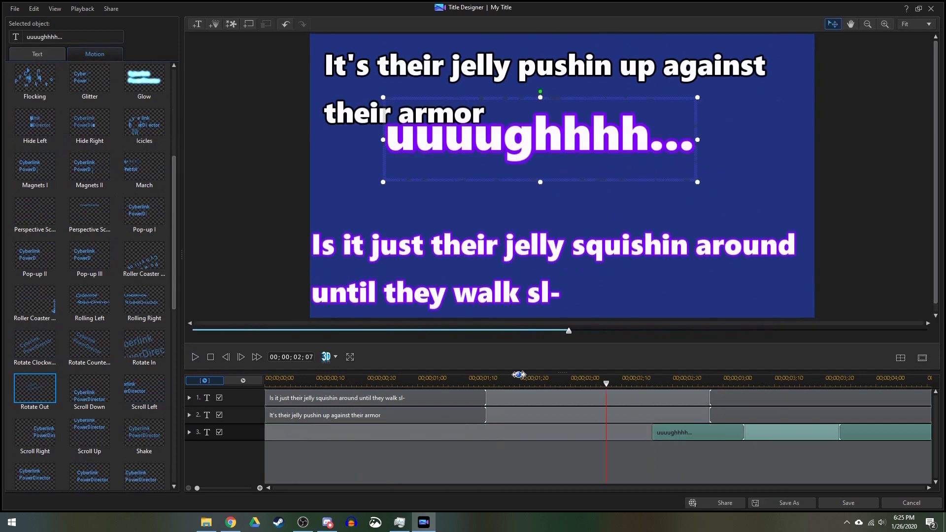
left_click(194, 357)
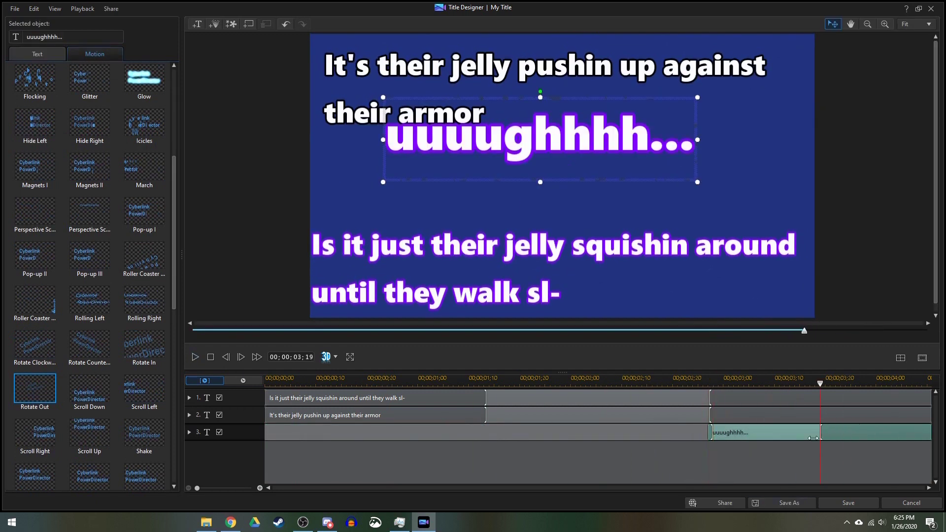
left_click(189, 433)
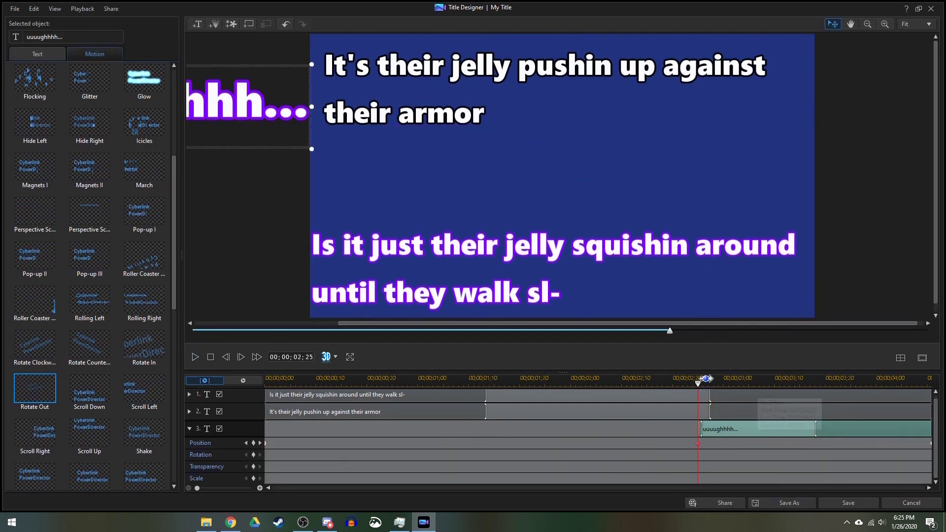
Step: Keyframe the "uuuughhhh..." text's position to slide in from beyond the frame's left edge to the middle, and reduce its size
left_click(763, 443)
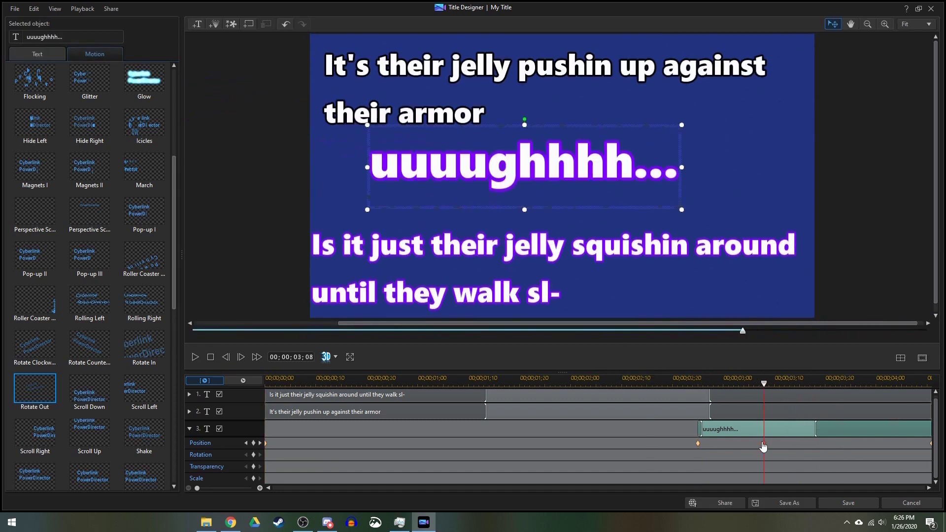
left_click(697, 443)
left_click(763, 443)
key("Home")
left_click(756, 385)
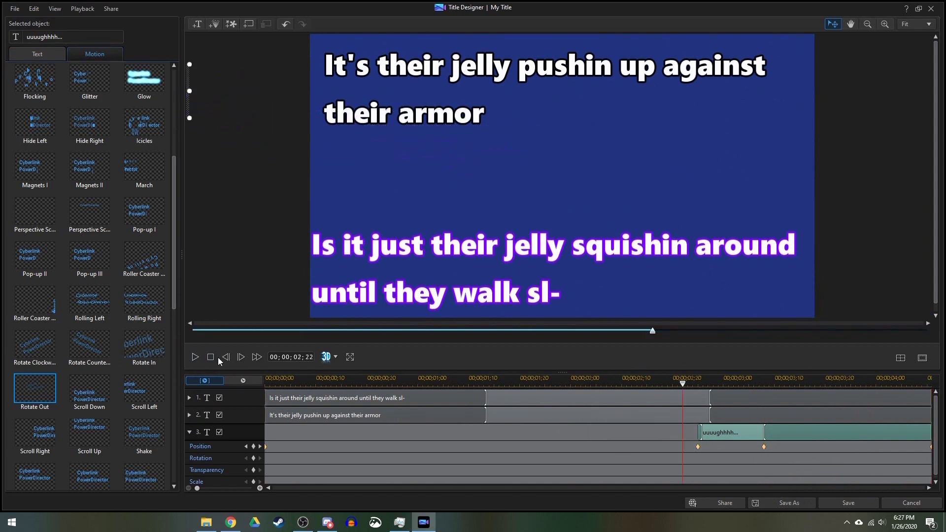
Step: Retime the "uuuughhhh..." clip with its arrival keyframe at 00;00;03;05, checking the motion by playback
left_click_drag(763, 432, 826, 454)
left_click(195, 357)
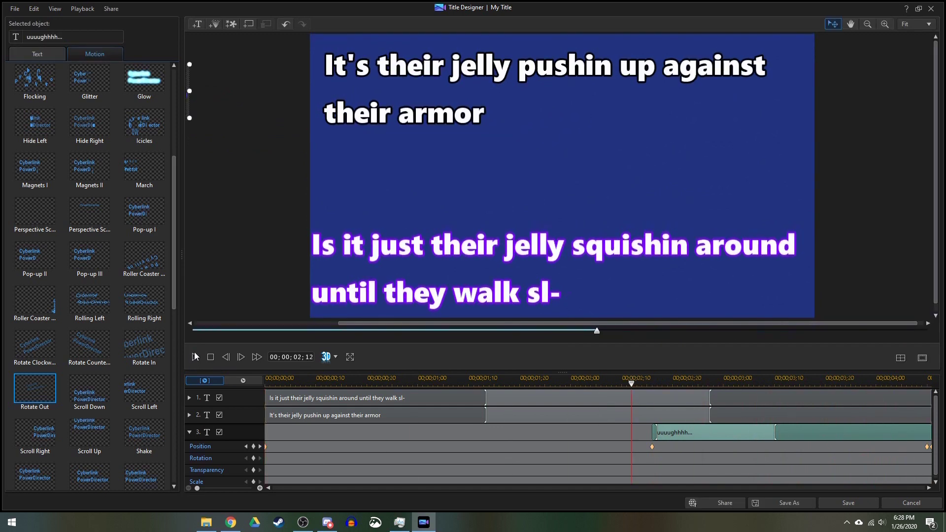
left_click_drag(924, 447, 750, 447)
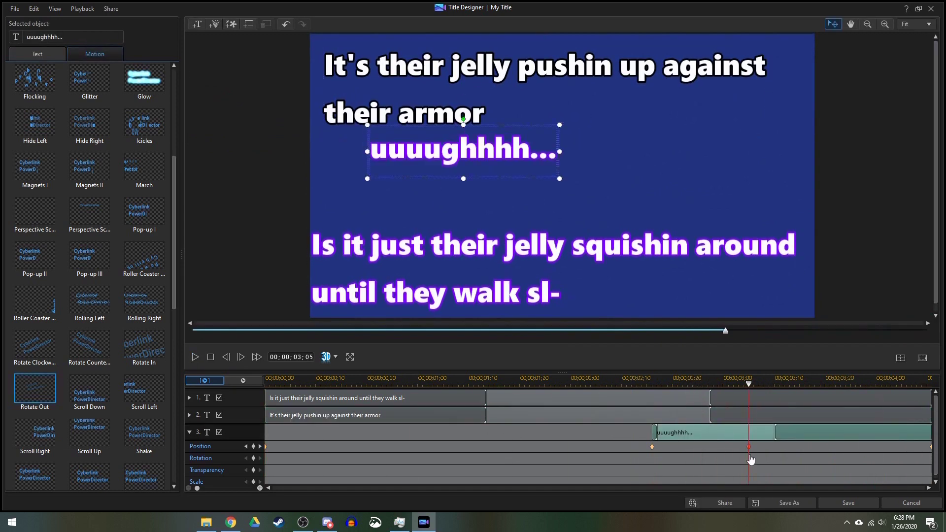
key("space")
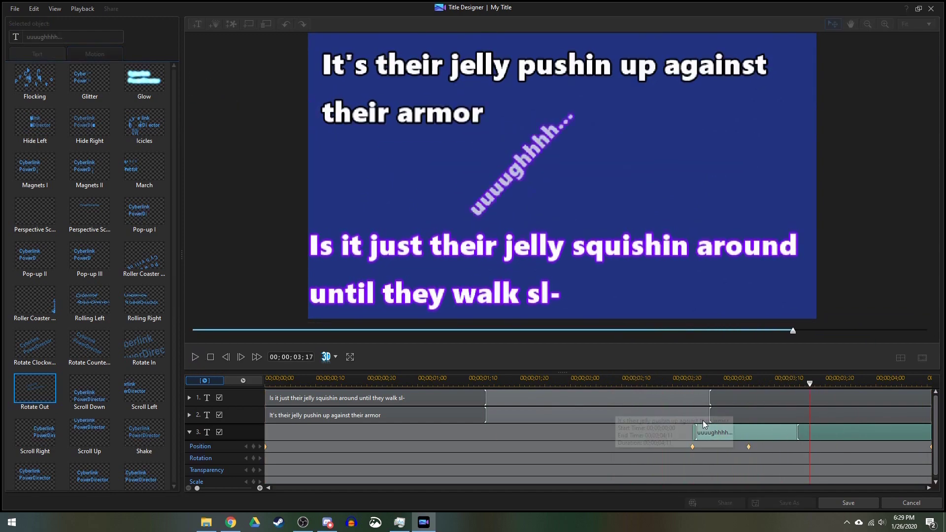
left_click(211, 359)
left_click_drag(752, 447, 761, 446)
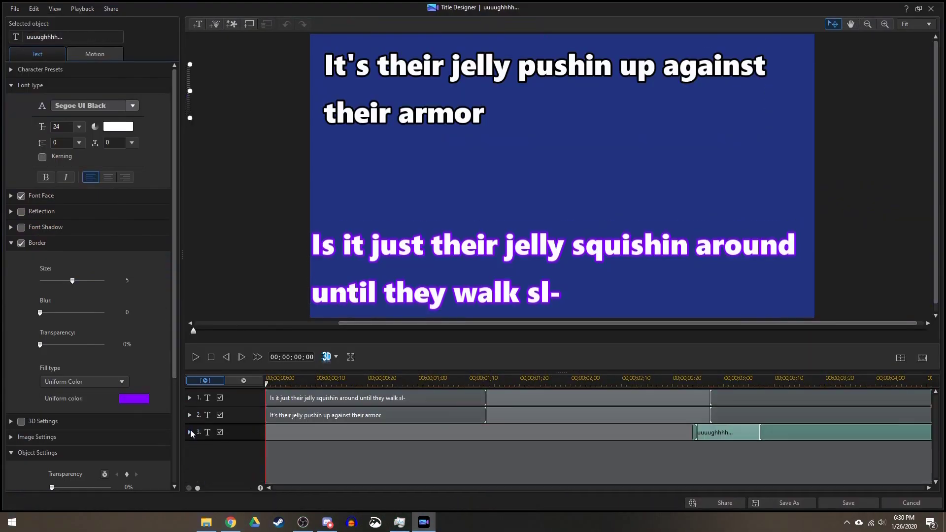
Step: Rebuild the purple jelly sentence as separate word texts from "Is" to "sl-" aligned over the original, and delete the original sentence
key("ctrl+v")
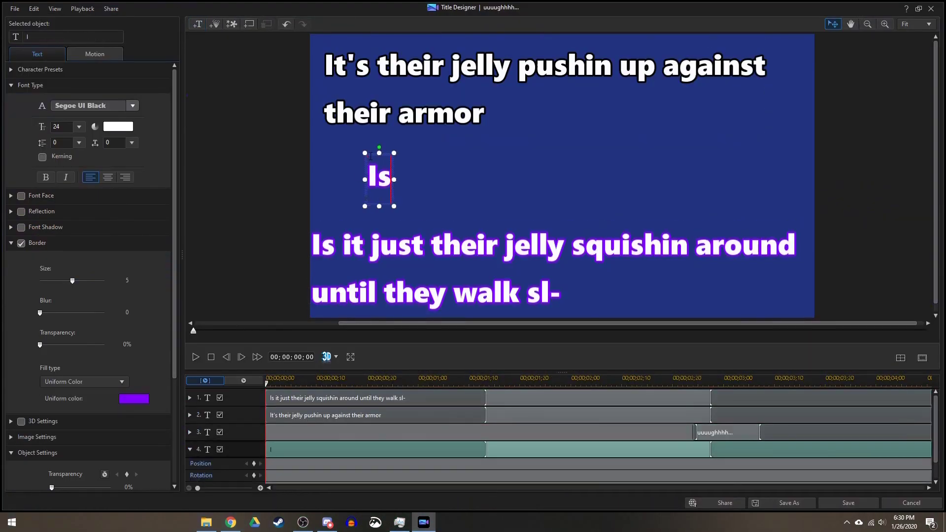
left_click(322, 240)
key("ctrl+v")
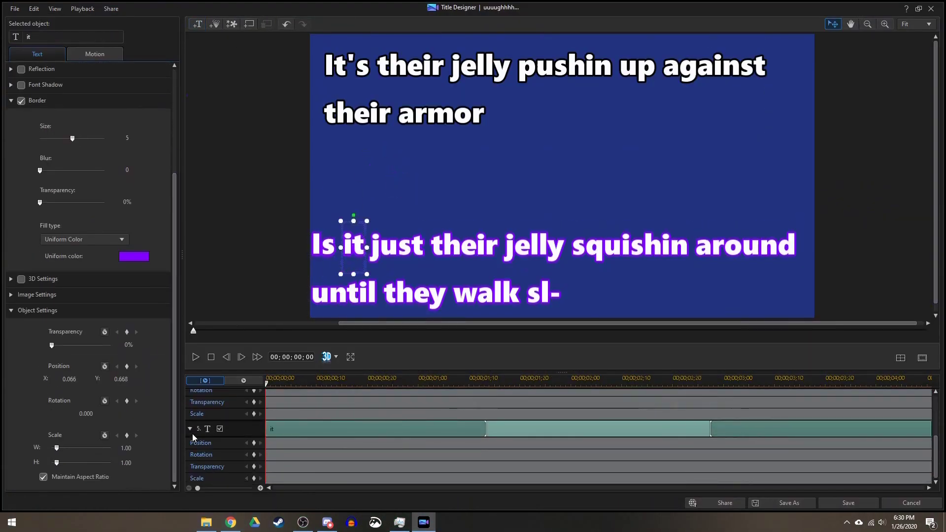
key("ctrl+v")
key("ctrl+v")
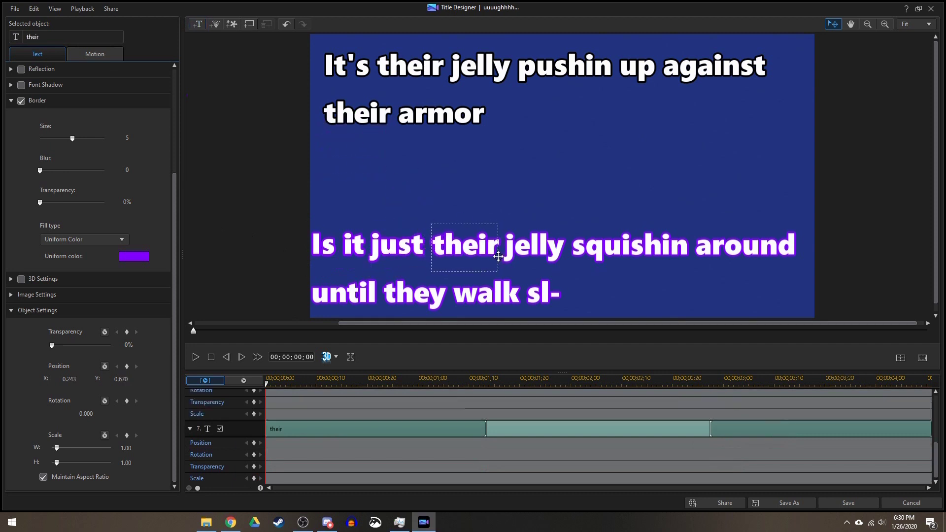
key("ctrl+v")
key("ctrl+v")
key("ctrl+v")
key("ctrl+v")
key("ctrl+v")
type("wa")
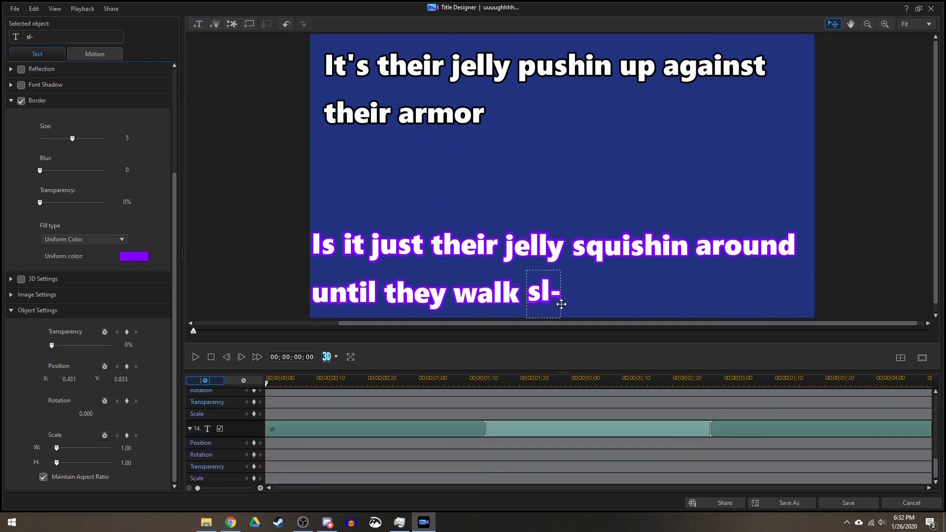
left_click(555, 269)
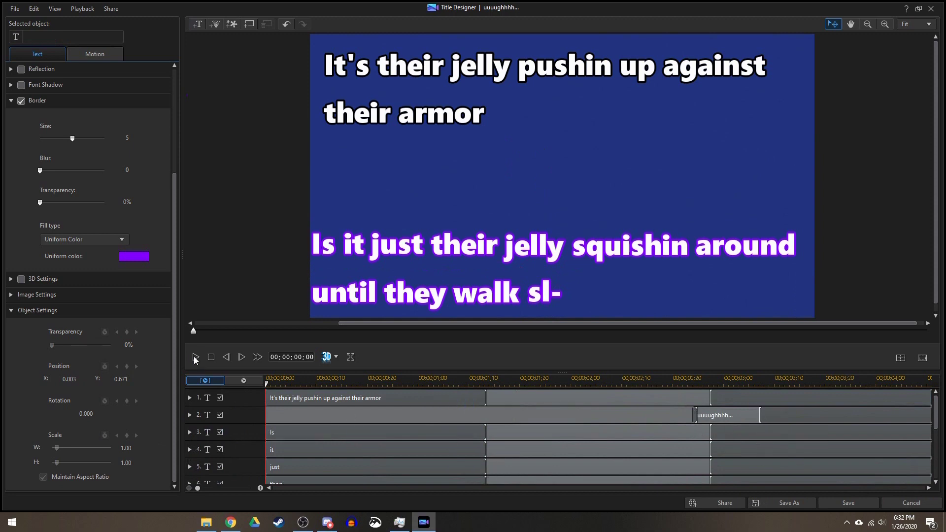
Step: Stagger the start times of "it", "just", "their", "jelly" and "squishin" so the words appear one after another
left_click_drag(267, 449, 291, 450)
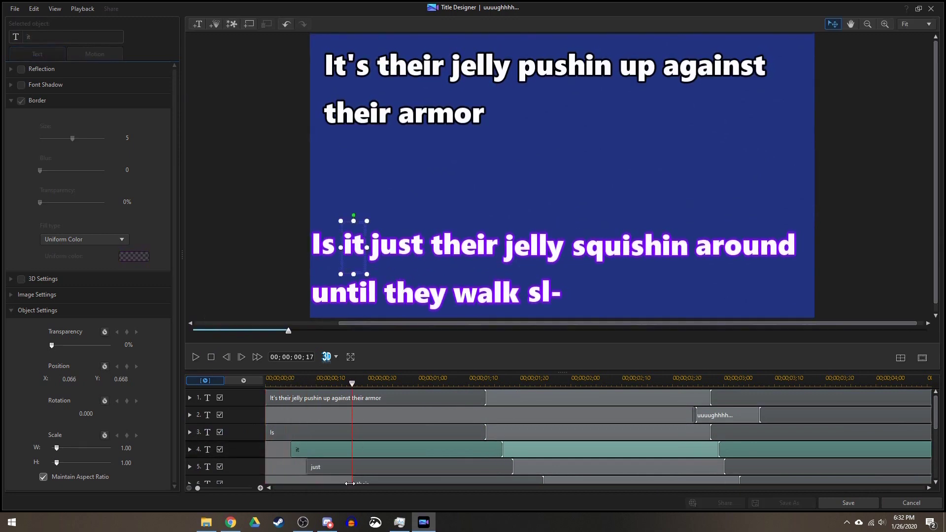
scroll(738, 453, "down", 2)
left_click(196, 357)
left_click(197, 356)
left_click_drag(352, 445, 373, 445)
left_click_drag(266, 462, 428, 462)
left_click(196, 357)
Step: Stagger the start times of "around", "until", "they", "walk" and "sl-" after "squishin", and play the sequence
scroll(266, 444, "down", 3)
left_click(196, 357)
left_click(196, 358)
left_click(196, 357)
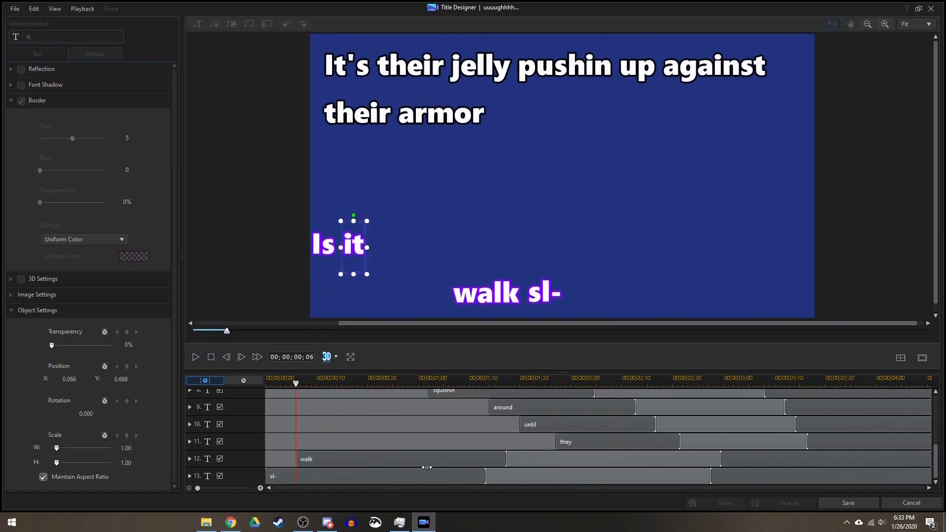
left_click_drag(267, 460, 592, 460)
left_click(197, 357)
left_click_drag(265, 475, 632, 476)
left_click(196, 356)
left_click(211, 357)
Step: Add "It's", "their" and "jelly" as separate black-bordered texts over the same words in the frame's upper sentence
left_click(449, 148)
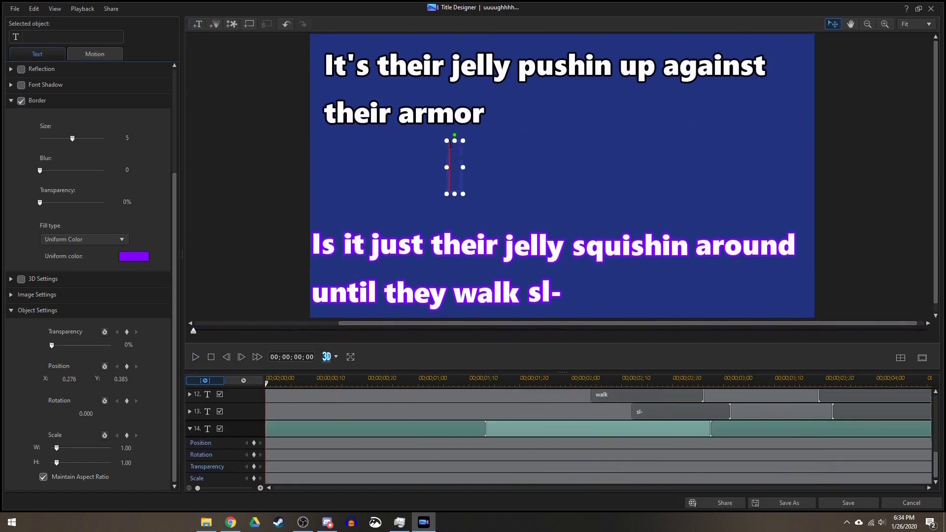
type("their")
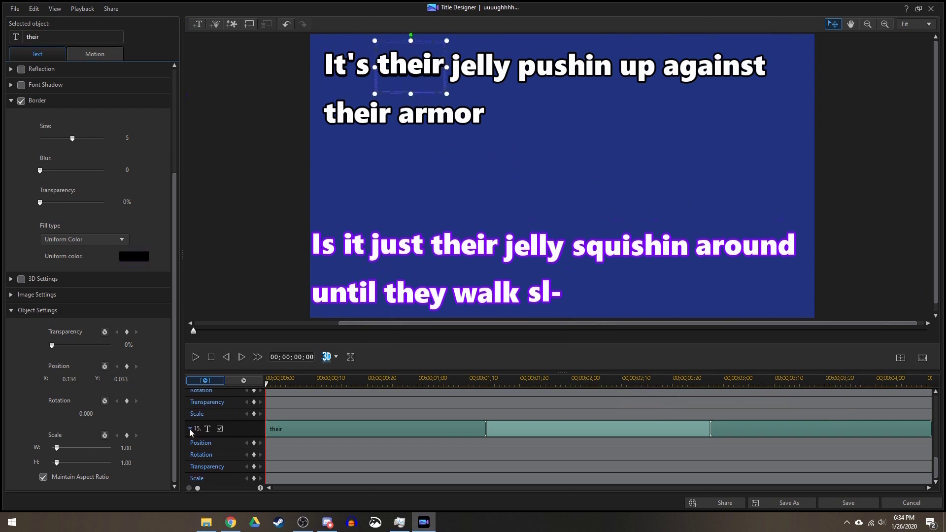
left_click(190, 432)
left_click(353, 94)
left_click(197, 24)
type("jelly")
left_click_drag(556, 165, 480, 67)
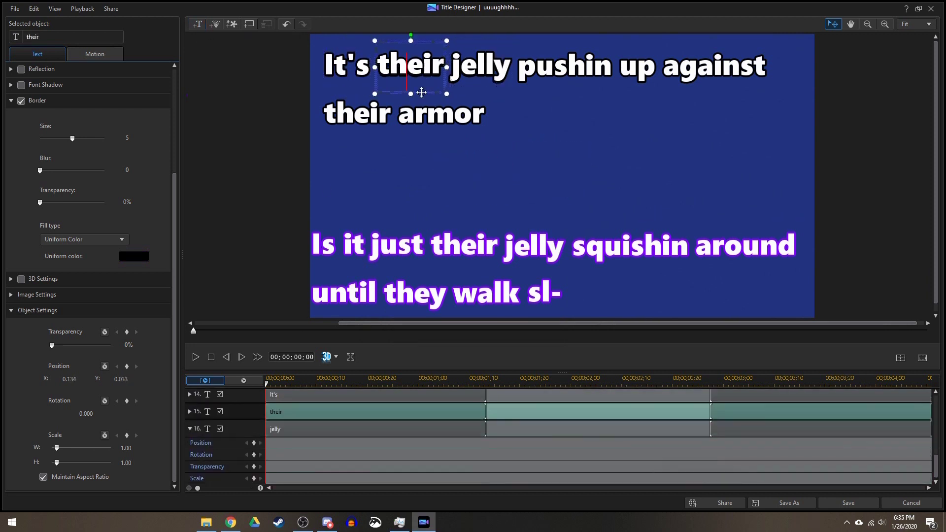
Step: Add "pushin", "up" and "against" as separate texts over the same words of the upper sentence
double_click(565, 154)
type("pushin")
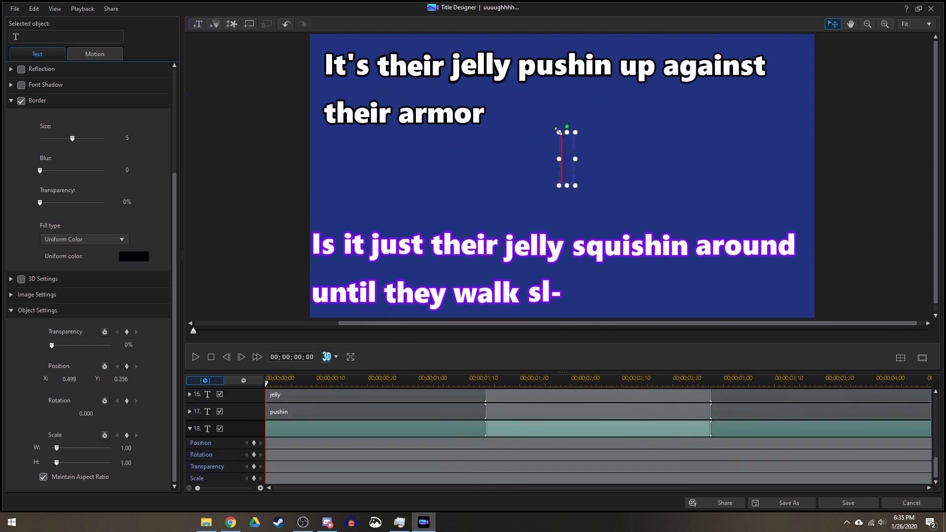
left_click_drag(646, 94, 646, 94)
left_click(197, 24)
double_click(551, 175)
type("against")
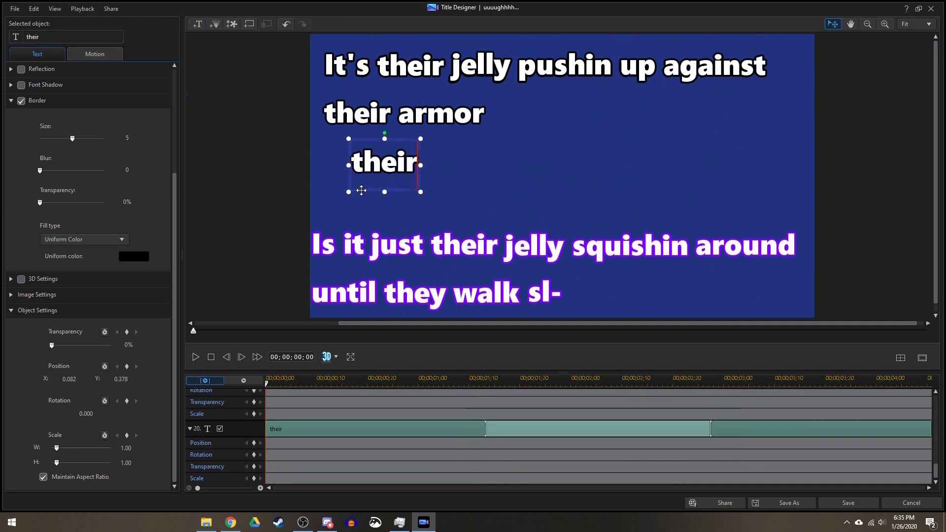
Step: Add "their" and "armor" as separate texts over the upper sentence's second line, and delete the original two-line sentence
left_click_drag(335, 141, 335, 142)
key("Return")
left_click(198, 24)
double_click(407, 177)
type("arm")
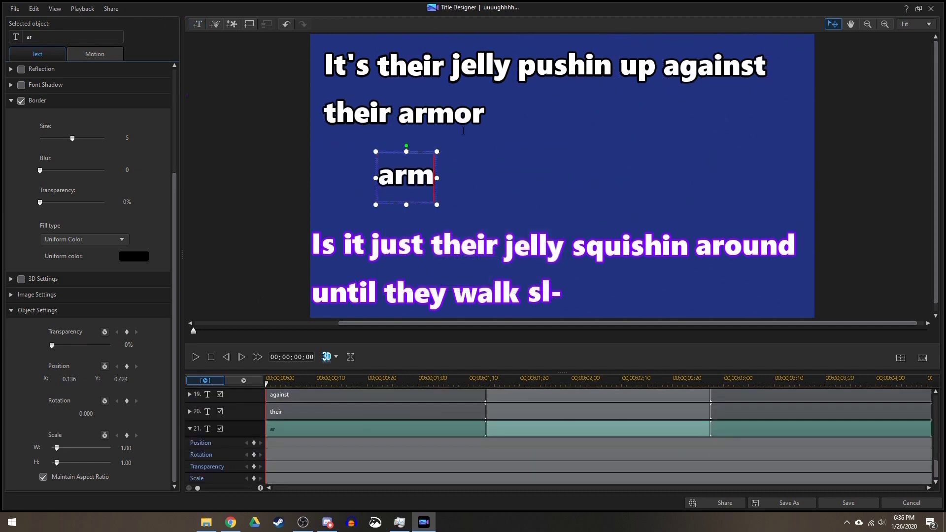
left_click_drag(486, 105, 485, 102)
Step: Stagger the start times of the upper sentence's words from "It's" through the second "their" while playing the animation
left_click(195, 356)
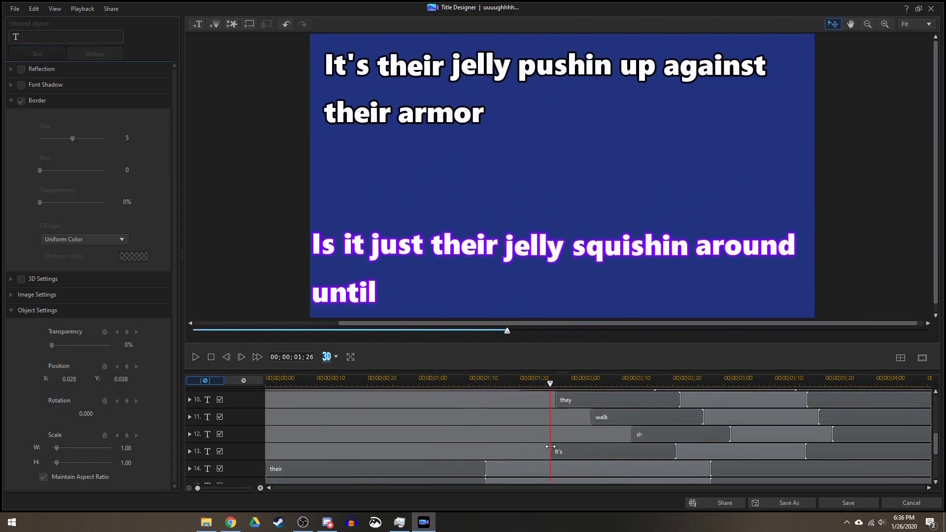
left_click(196, 357)
left_click(195, 358)
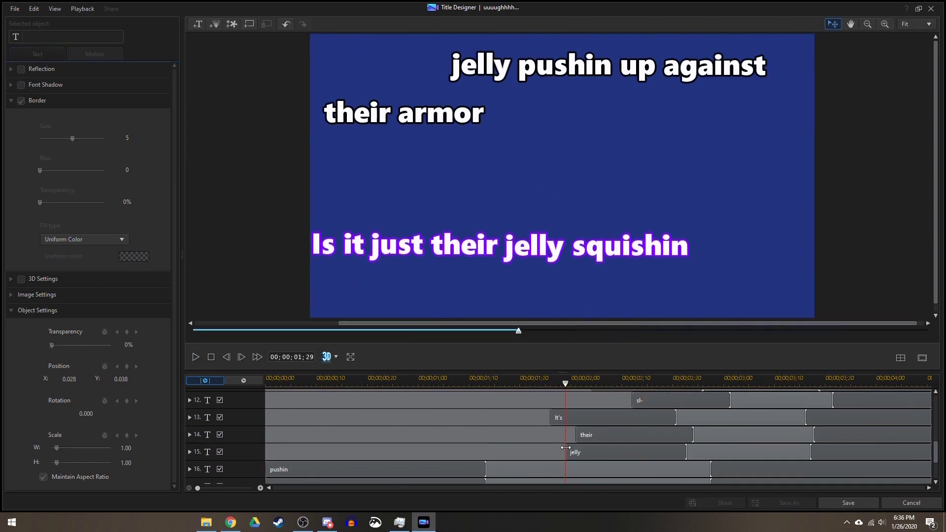
left_click(194, 357)
left_click(195, 357)
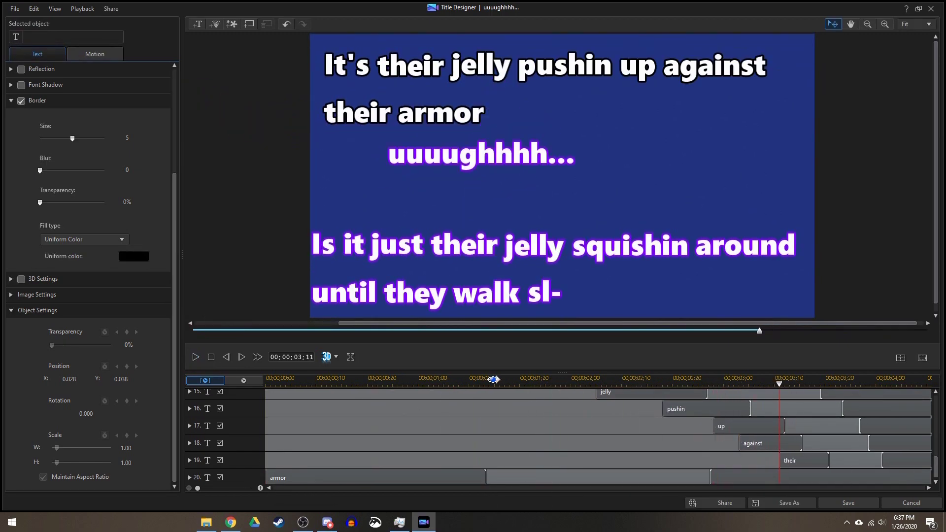
left_click(195, 357)
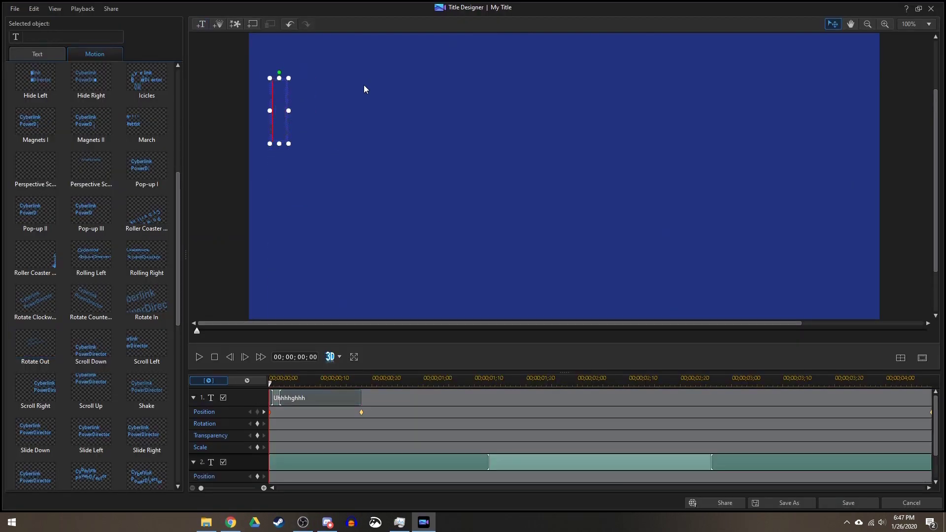
Step: Add the text "Well this seems like a" to the "Uhhhhghhh" title and place it at the frame's upper right
type("Well this seems like a")
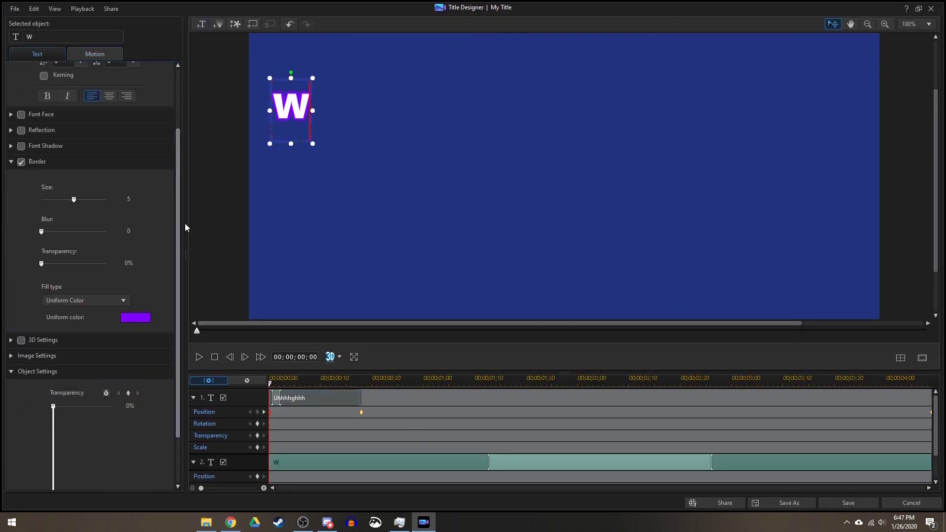
left_click(199, 357)
left_click(215, 357)
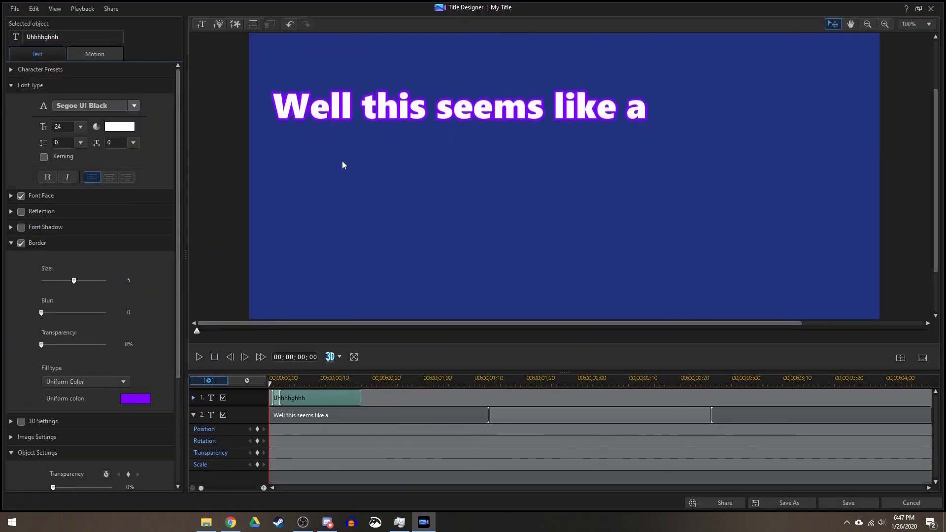
left_click_drag(452, 40, 658, 10)
Step: Add the text "POOR DESIGN CHOICE" below the first line and change the border color to black
left_click(274, 143)
type("POOR DESIGN CHOICE")
left_click(135, 398)
left_click(371, 259)
left_click(380, 326)
Step: Stretch "POOR DESIGN CHOICE" across the frame to scale 1.61 by 4.97, and add the text "Thank yooouuuu" beneath it
left_click_drag(655, 196, 880, 216)
left_click(178, 451)
left_click_drag(571, 117, 566, 47)
left_click_drag(571, 216, 562, 358)
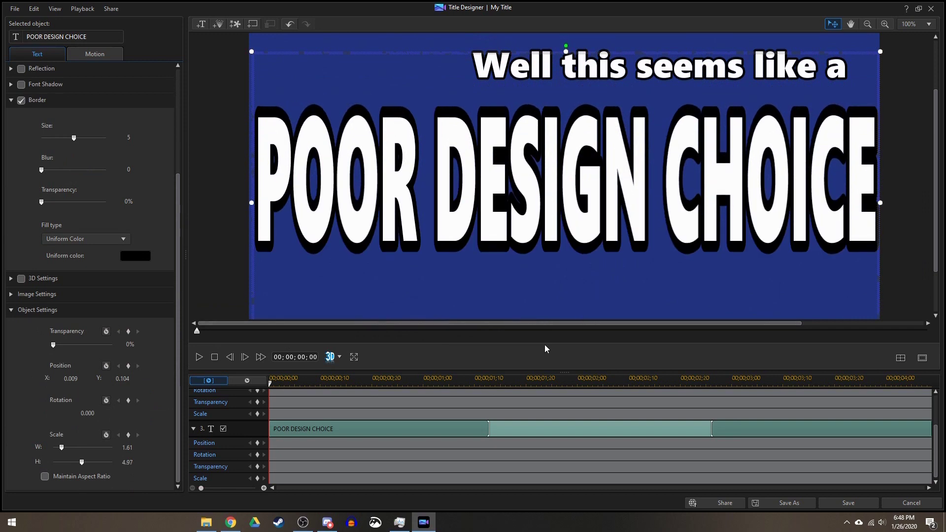
left_click(610, 279)
type("THAN")
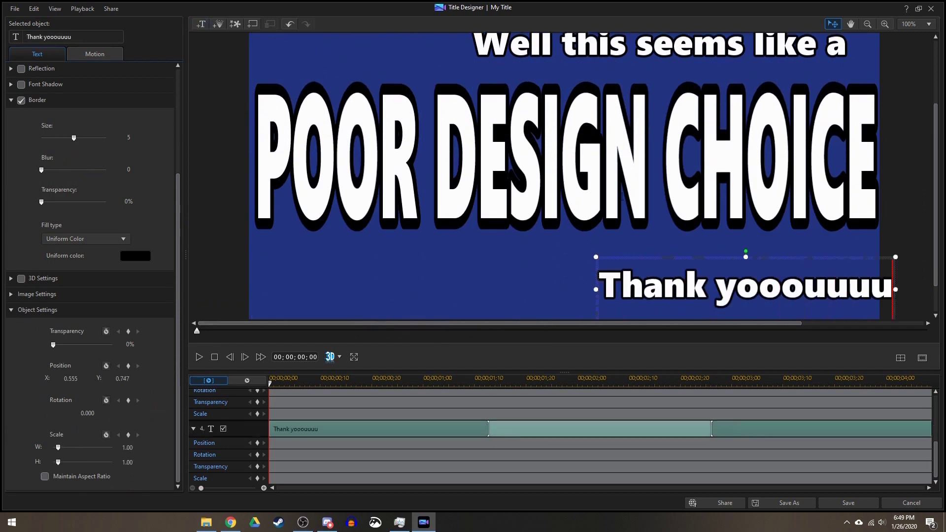
Step: Add a separate "Well" text aligned over the first word of "Well this seems like a"
left_click(301, 414)
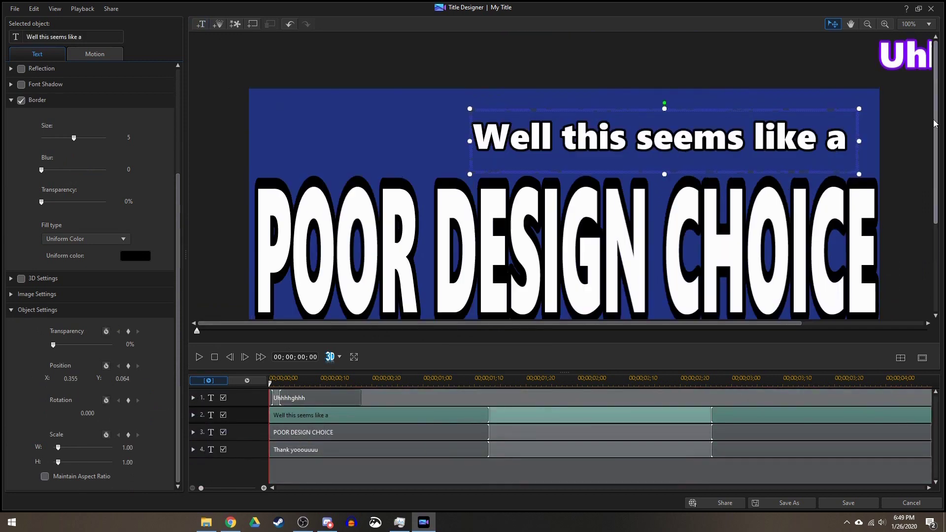
scroll(935, 125, "down", 3)
left_click(363, 48)
type("Well")
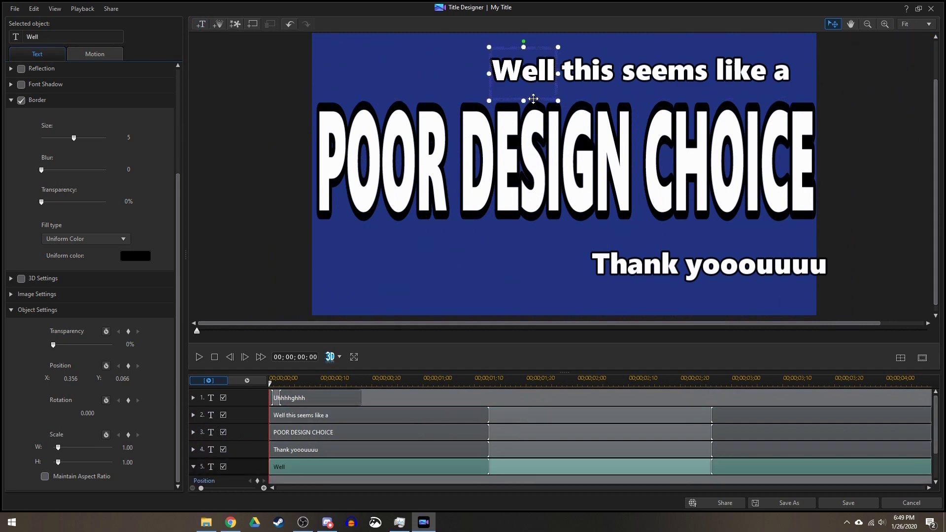
Step: Add separate "this", "seems", "like" and "a" texts over the matching words, and delete the full-line text
left_click(363, 48)
type("this")
left_click_drag(367, 69, 587, 74)
type("like")
left_click_drag(364, 77, 749, 75)
scroll(313, 433, "up", 5)
left_click(312, 415)
key("Delete")
Step: Stagger the start times of "this", "seems", "like" and "a" so the words appear one after another
scroll(345, 443, "down", 2)
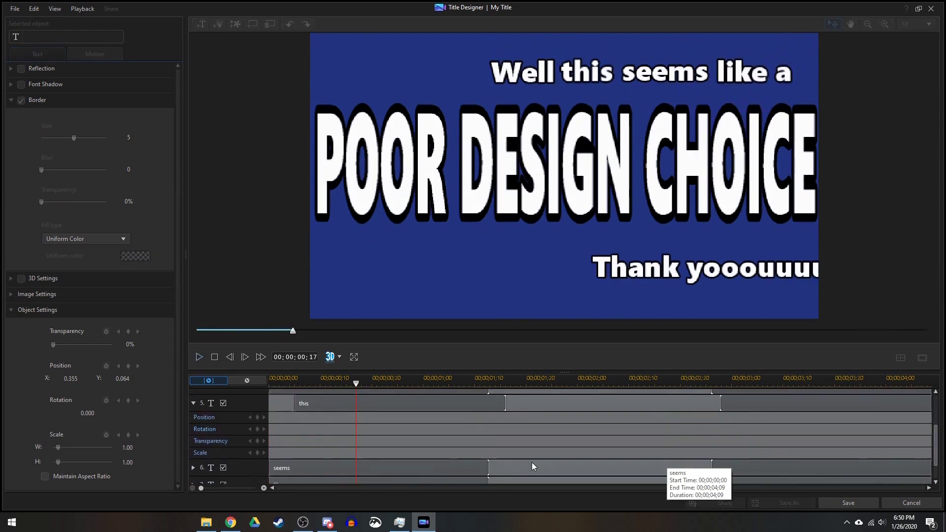
left_click(320, 424)
left_click(199, 357)
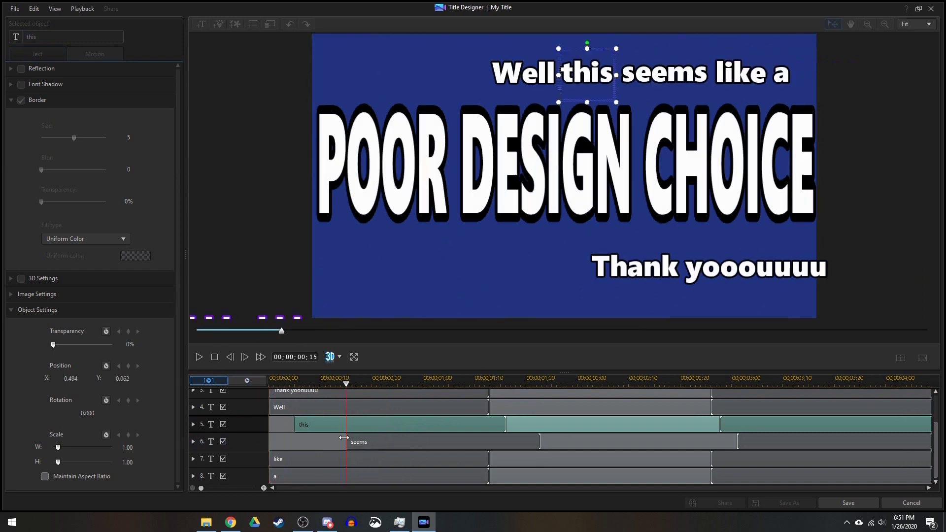
left_click(199, 356)
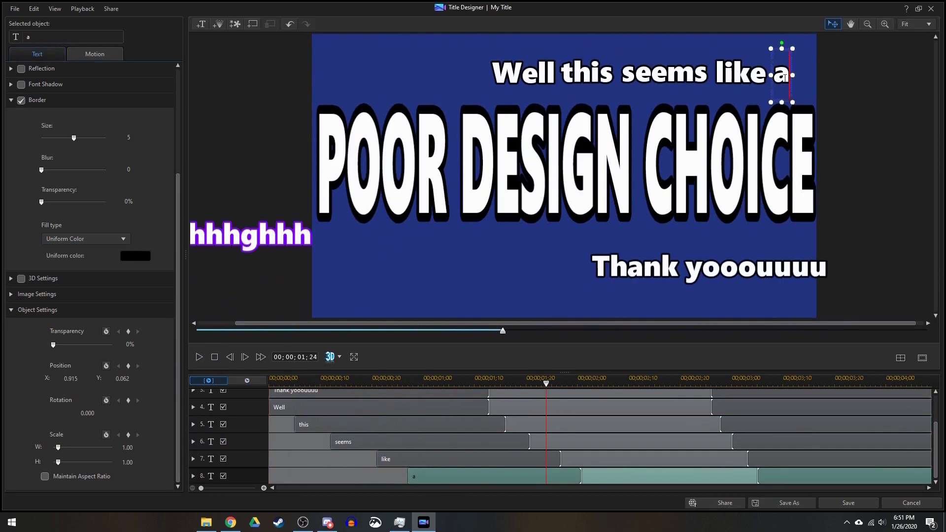
Step: Change the "a" text to "a..." and preview the timing of the title's words
scroll(276, 399, "up", 3)
left_click(291, 398)
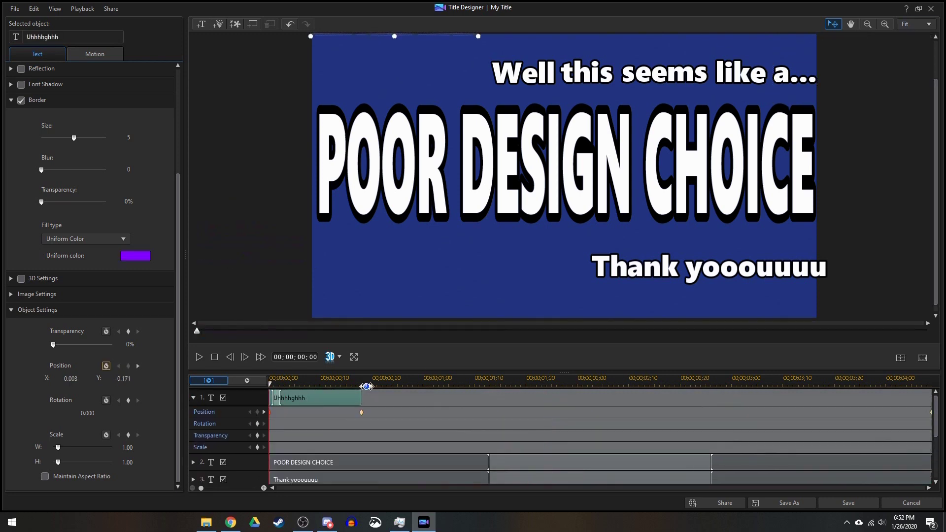
scroll(330, 319, "down", 1)
key("space")
key("space")
Step: Add separate "POOR", "DESIGN" and "CHOICE" texts over the matching words, each scaled to 1.61 by 4.97
left_click(200, 24)
left_click(341, 63)
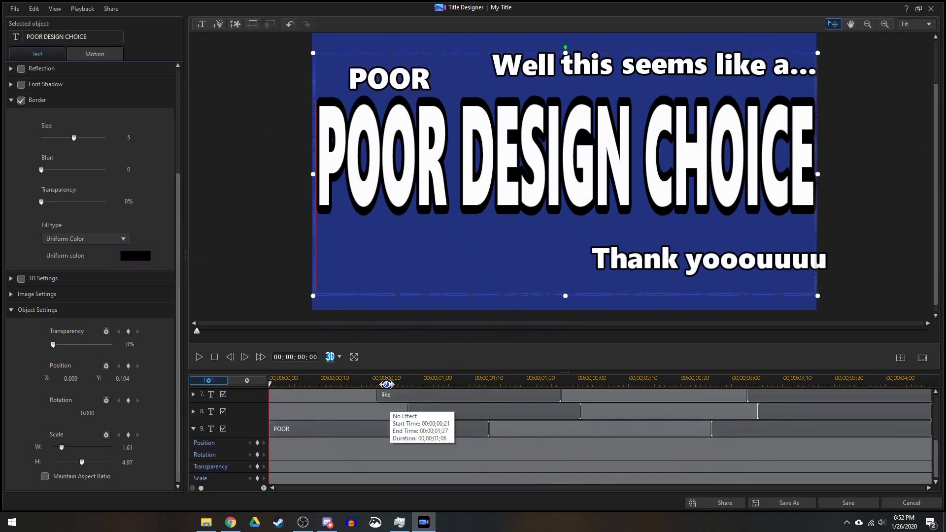
scroll(133, 467, "up", 3)
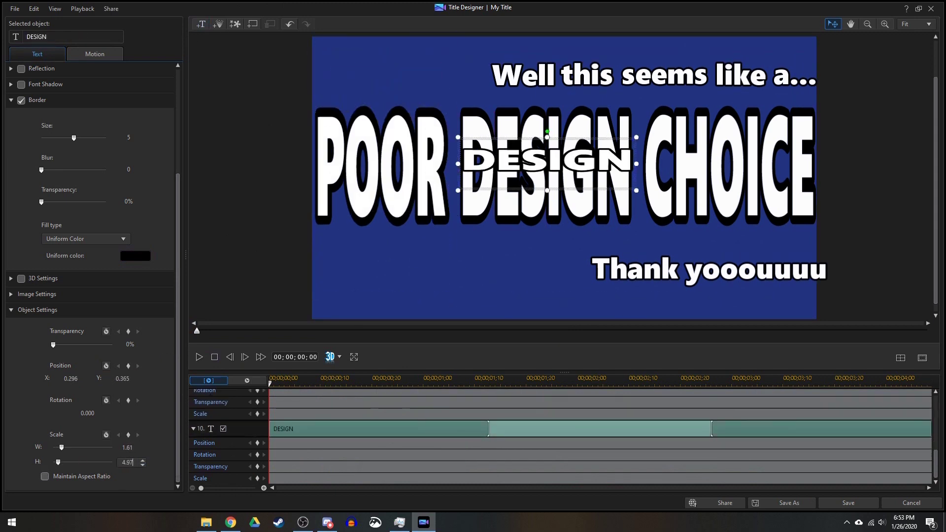
key("Return")
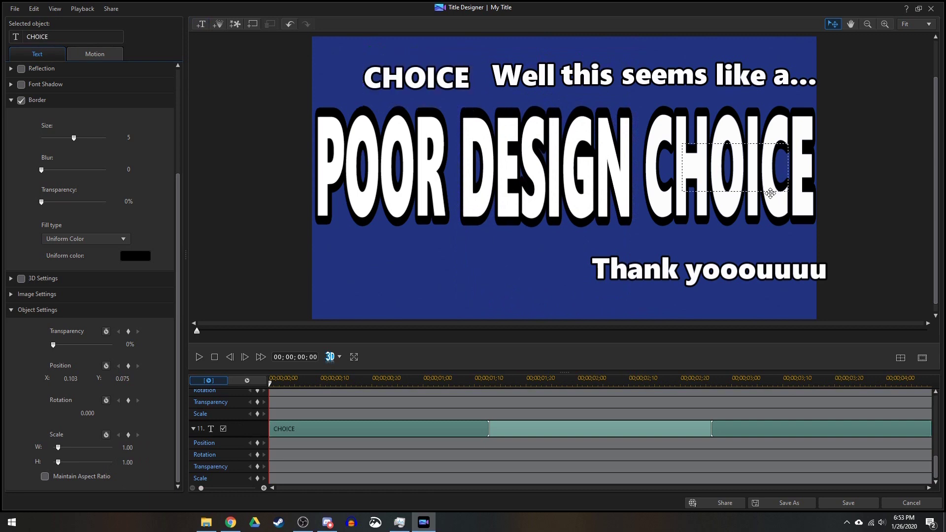
type(".97")
key("Return")
Step: Delete the combined "POOR DESIGN CHOICE" text and stagger its three separate words, starting with "POOR" at 00;00;02;00
scroll(937, 433, "up", 5)
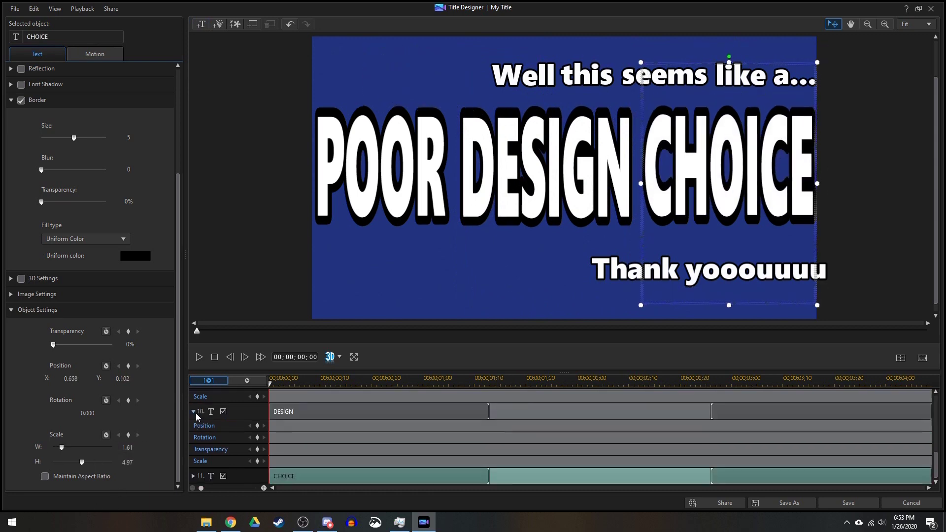
scroll(937, 426, "down", 5)
left_click(199, 356)
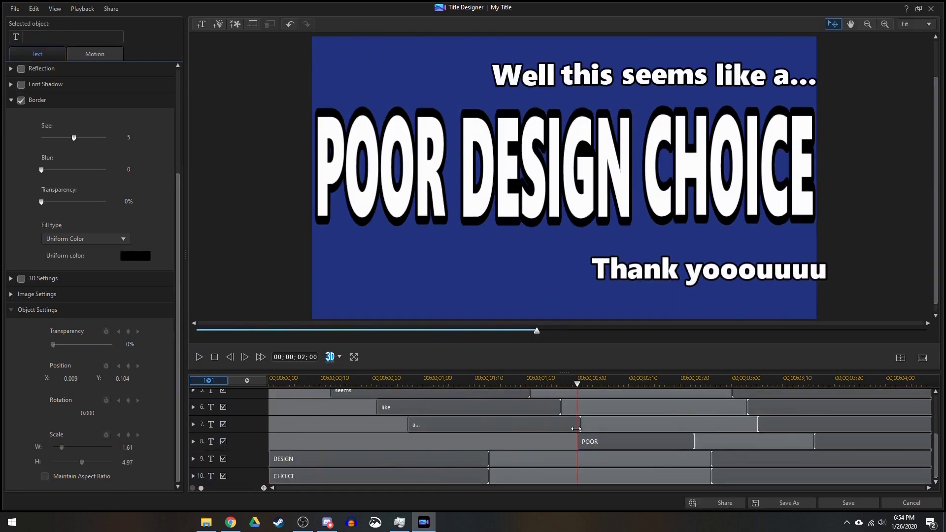
left_click(199, 357)
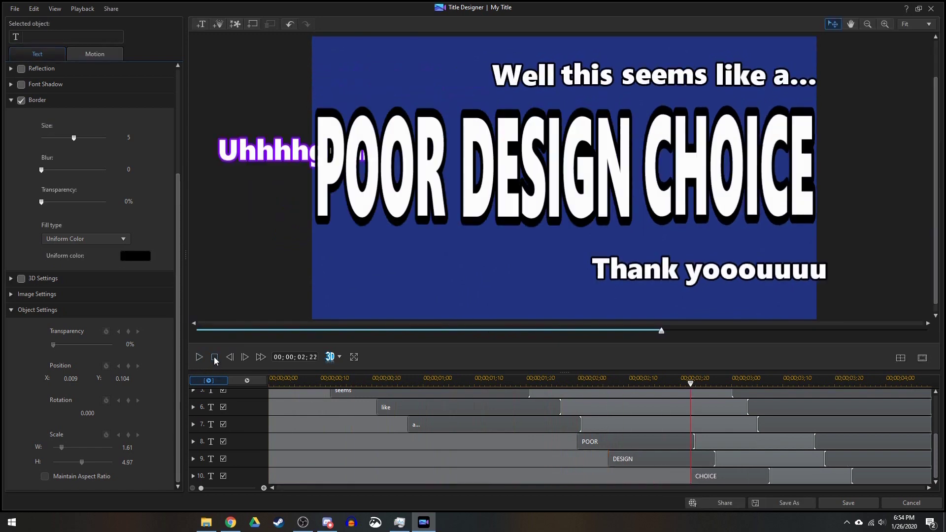
left_click(214, 357)
Step: Split "Thank yooouuuu" into separate "Thank" and "yooouuuu" texts, starting in turn after "CHOICE"
scroll(572, 401, "up", 5)
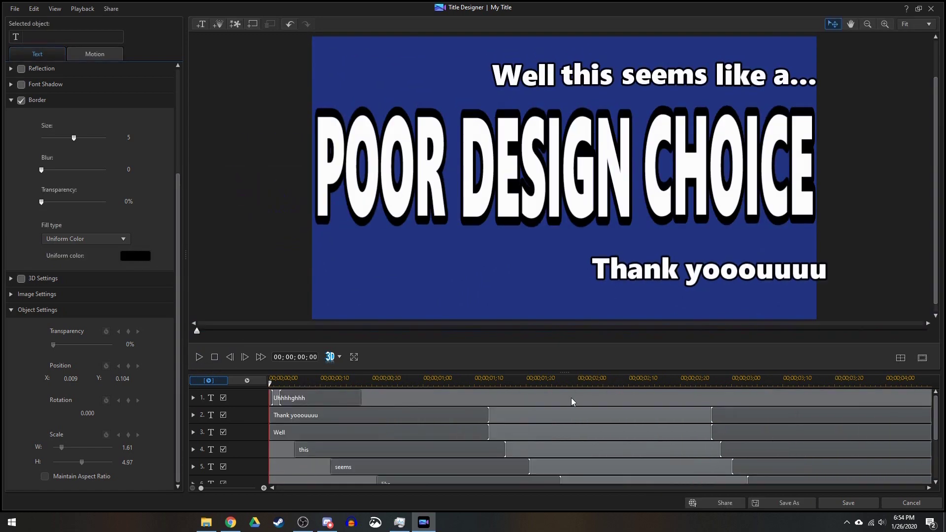
left_click(451, 277)
type("yooouuuu")
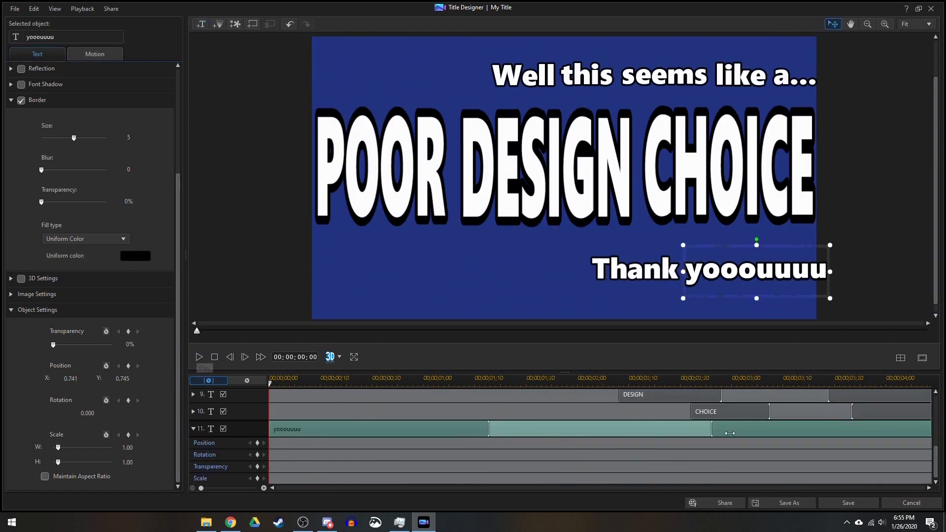
left_click(199, 356)
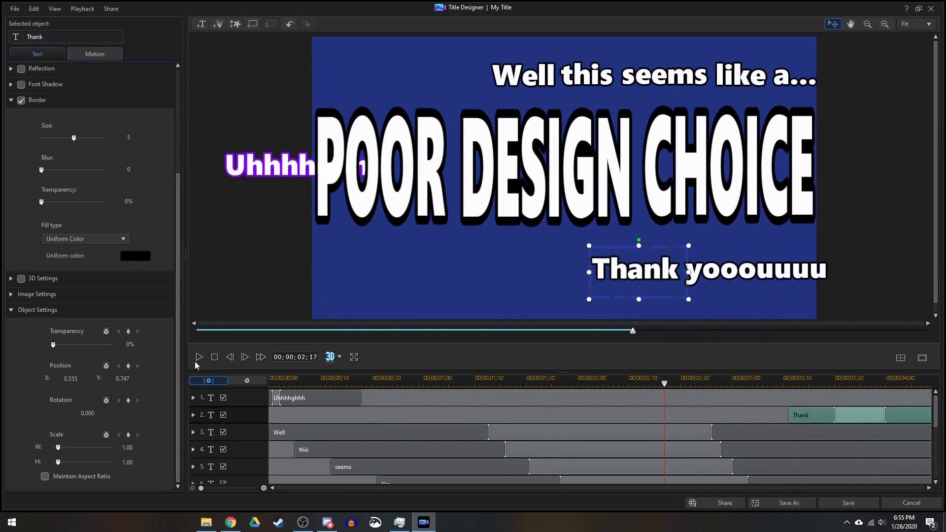
left_click(199, 356)
Step: Change the border color of "Thank" and "yooouuuu" to blue, and collapse the expanded text tracks
left_click(135, 255)
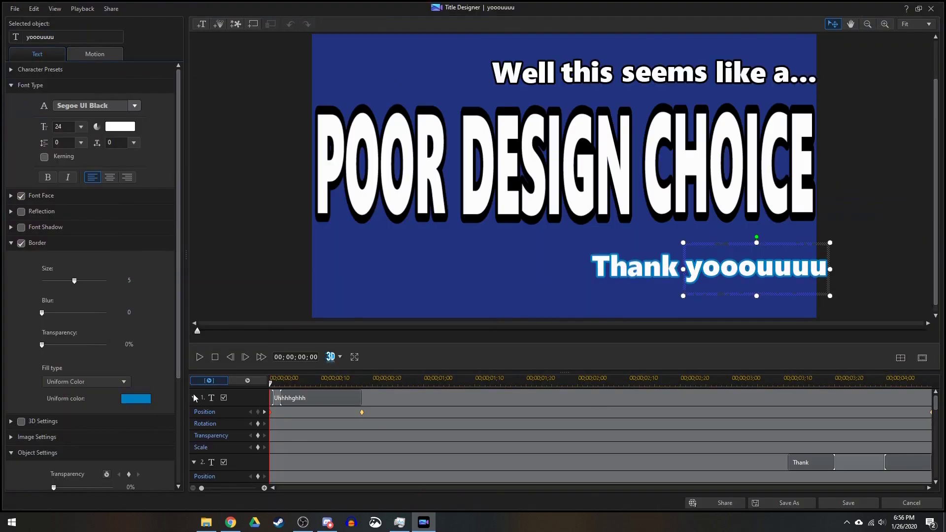
left_click(194, 398)
scroll(458, 439, "down", 5)
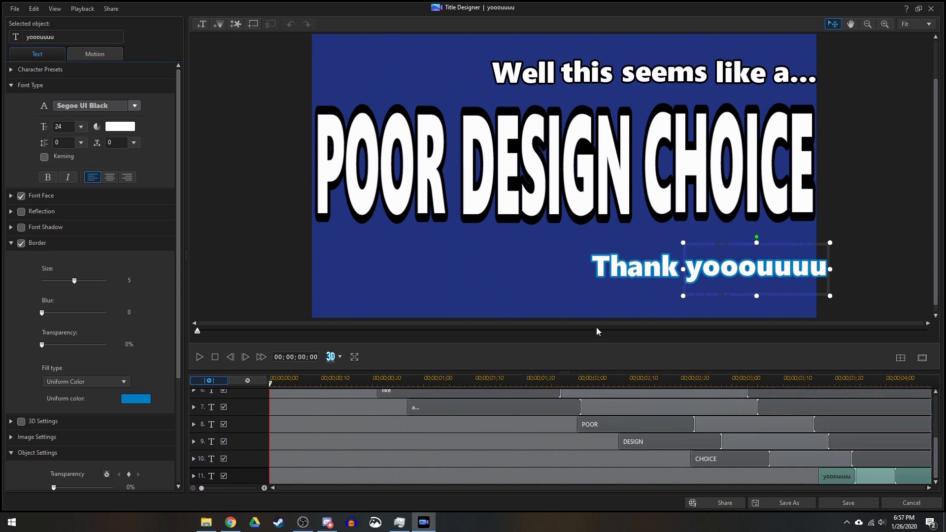
Step: Apply the Slide Left ending effect to all texts in the title
key("ctrl+a")
scroll(895, 424, "up", 5)
left_click(113, 58)
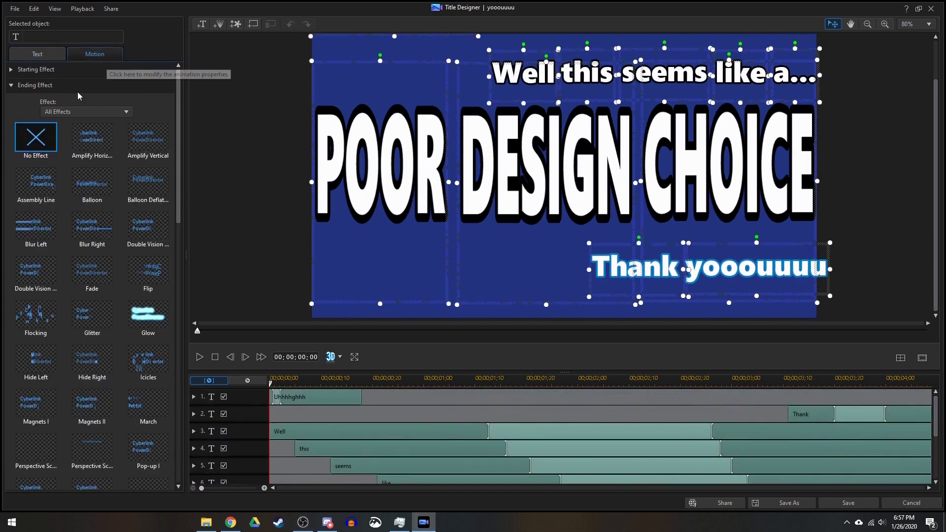
scroll(125, 156, "down", 1)
scroll(123, 271, "down", 6)
left_click(93, 403)
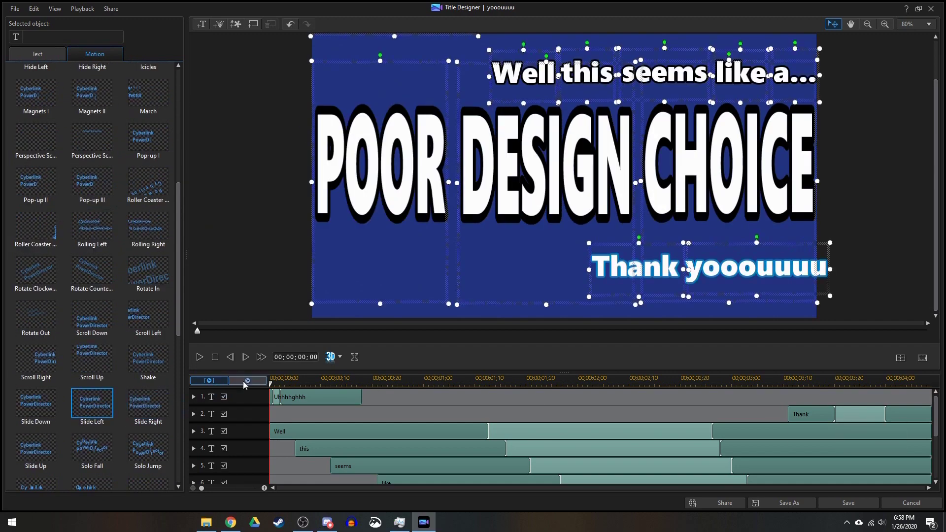
Step: Give the "Uhhhhghhh" text the Rotate Out ending effect and preview the title
left_click(320, 397)
scroll(883, 414, "down", 3)
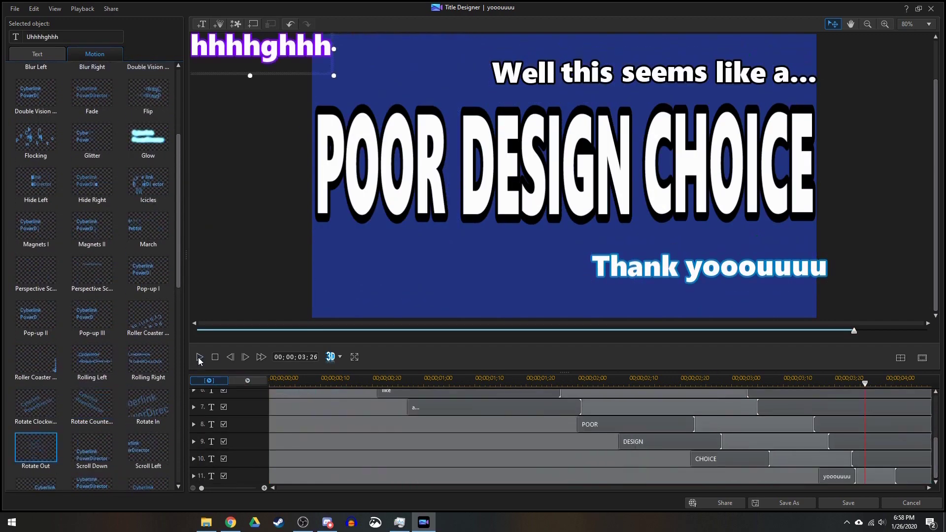
scroll(896, 419, "up", 3)
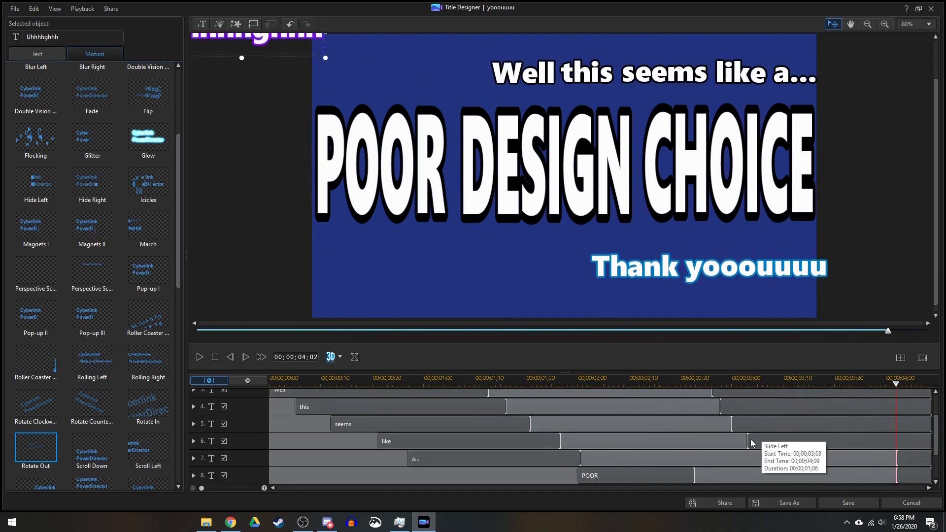
Step: Start the ending effects of all texts except "Uhhhhghhh" at 00;00;04;02, preview the result and save the title
key("ctrl+a")
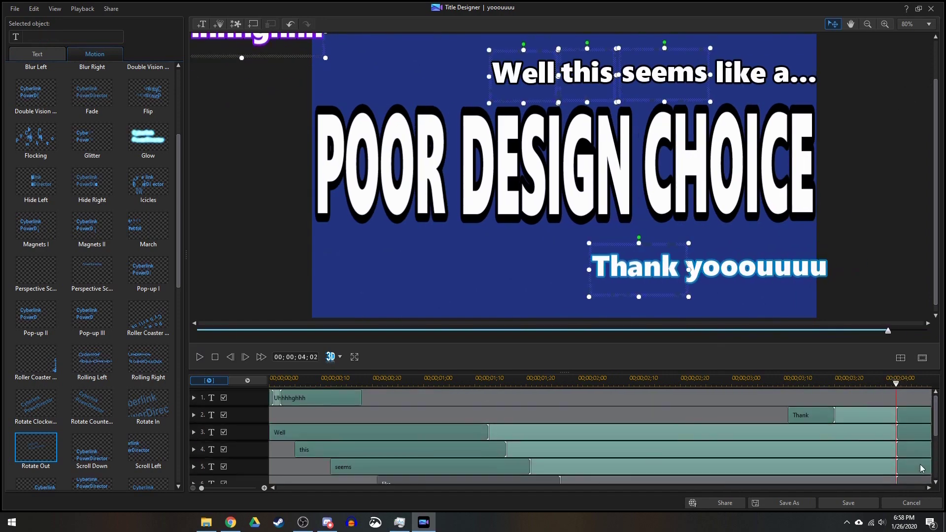
left_click(199, 356)
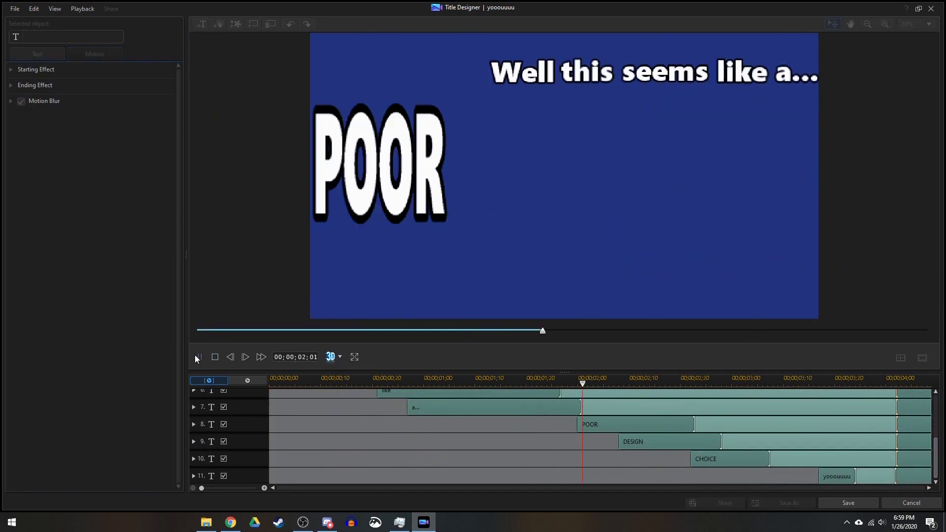
left_click(848, 502)
Step: Open the "through..." title, set the border color of its "OK" text to teal and save it
key("Home")
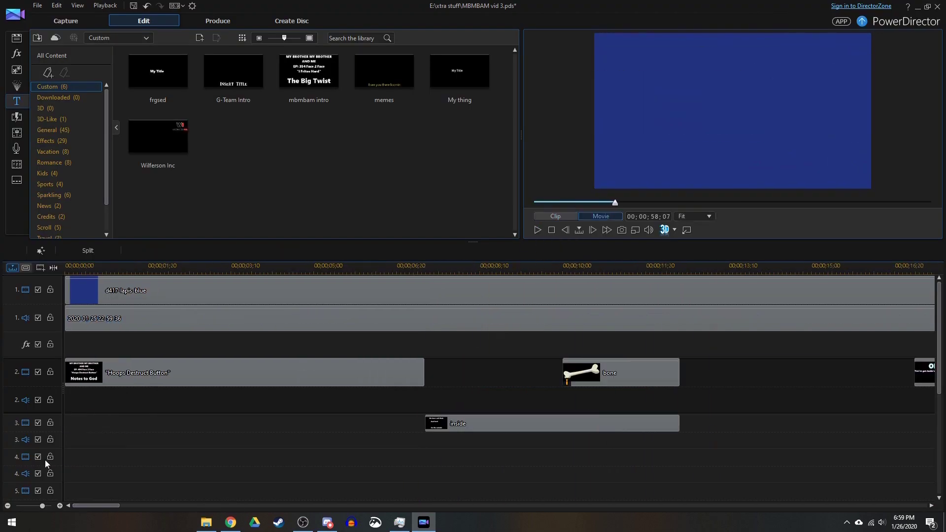
double_click(591, 373)
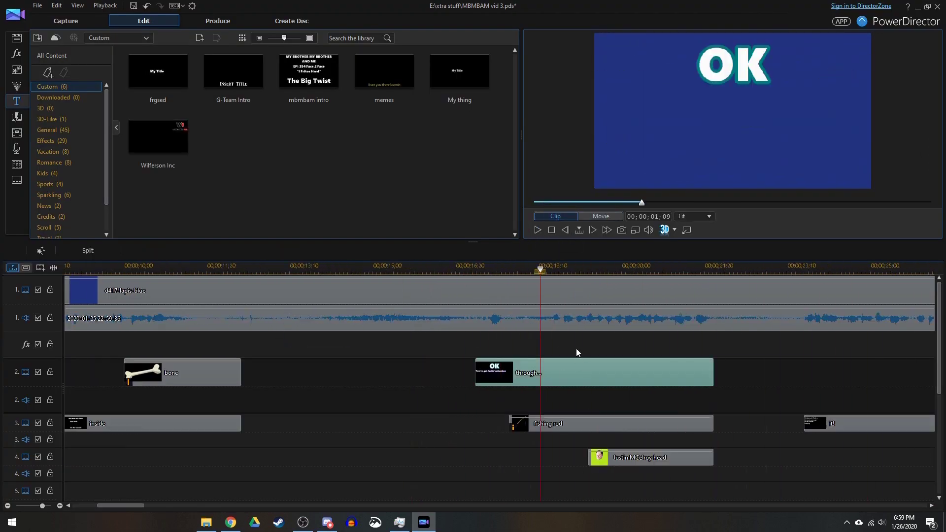
left_click(136, 384)
left_click(381, 326)
left_click(136, 384)
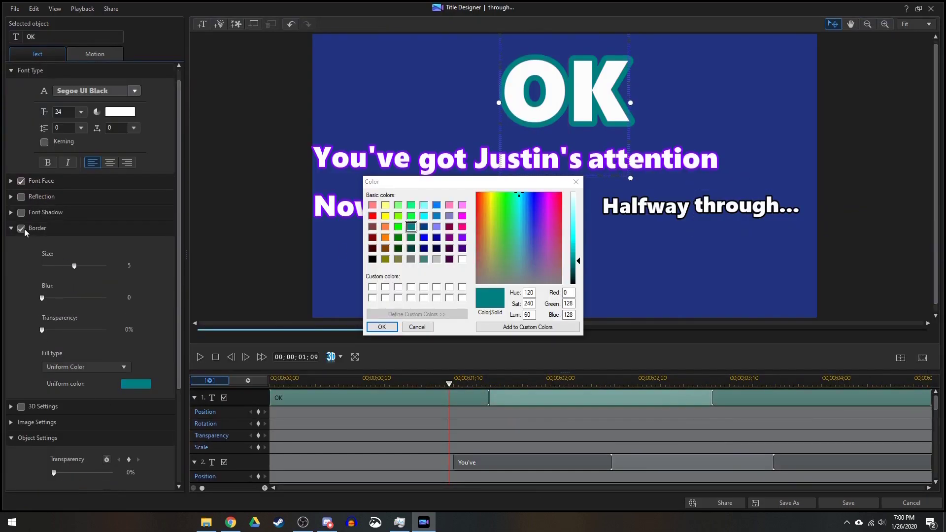
left_click(380, 326)
left_click(848, 502)
Step: Open the "armor" title and apply the Slide Down ending effect to the words "It's their jelly pushin up against their armor"
key("space")
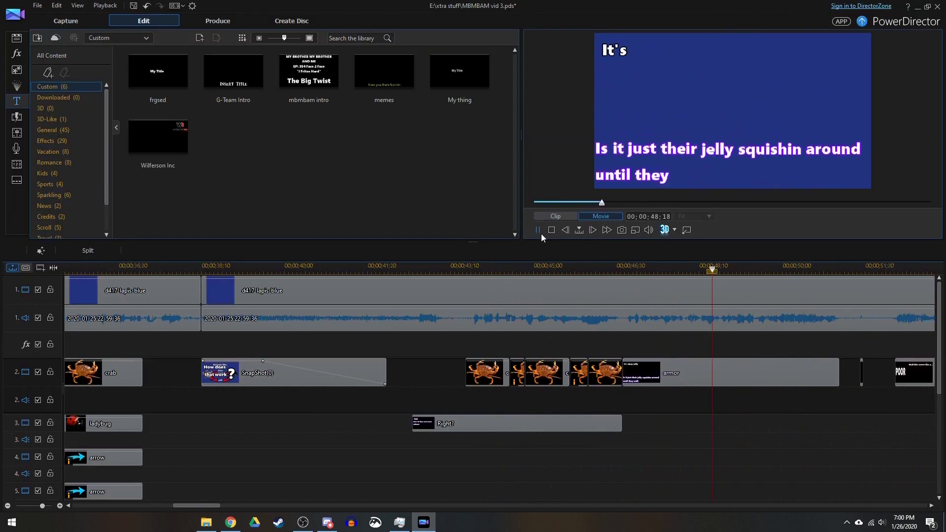
left_click(601, 373)
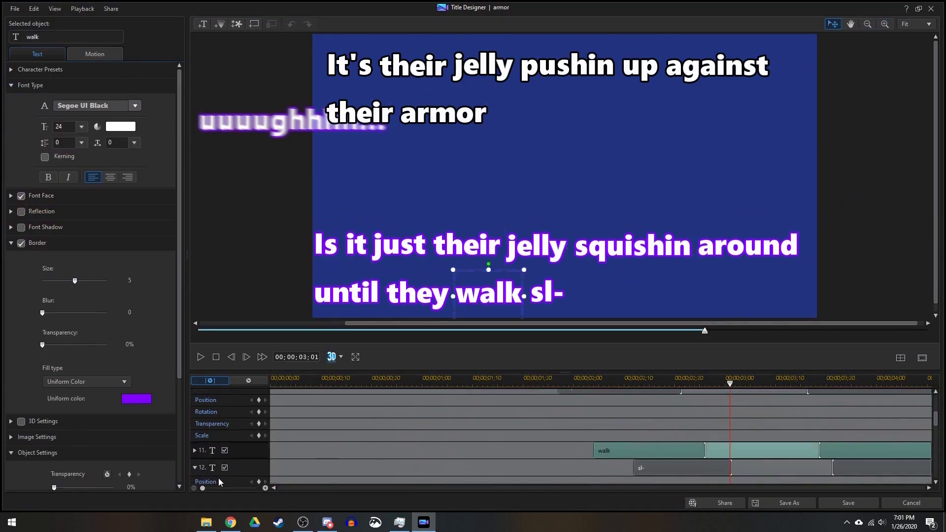
left_click(195, 395)
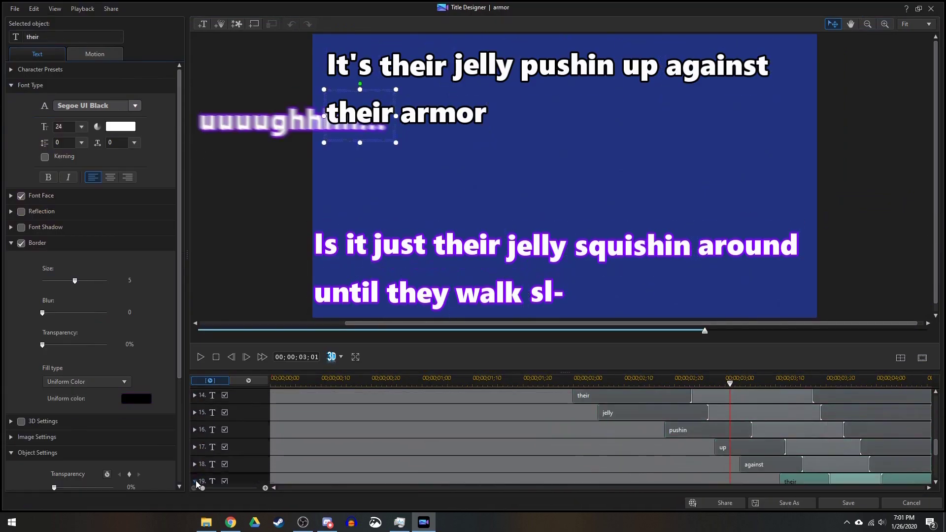
scroll(875, 423, "down", 2)
left_click(882, 476, "shift")
left_click(95, 54)
scroll(163, 432, "down", 3)
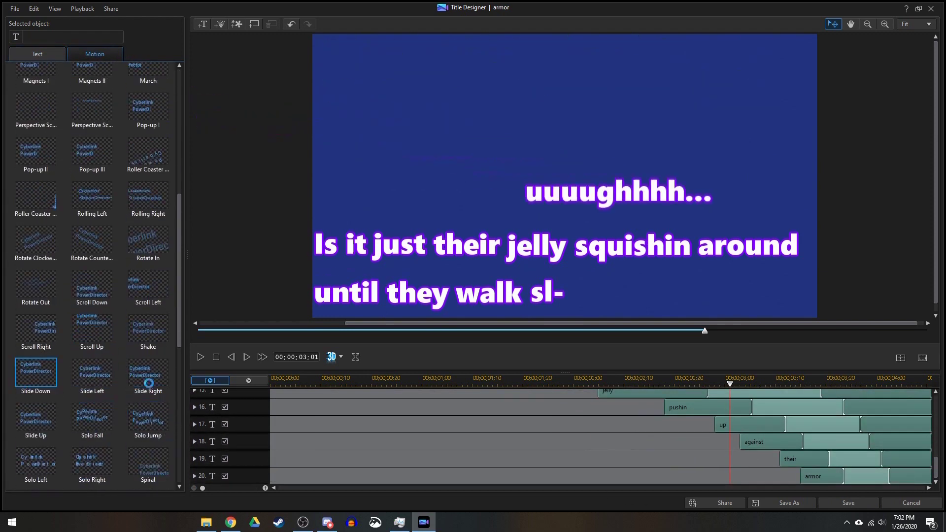
left_click(35, 373)
Step: Start the Slide Down ending effects of the "It's their jelly pushin up against their armor" words at 00;00;04;02
left_click(881, 457)
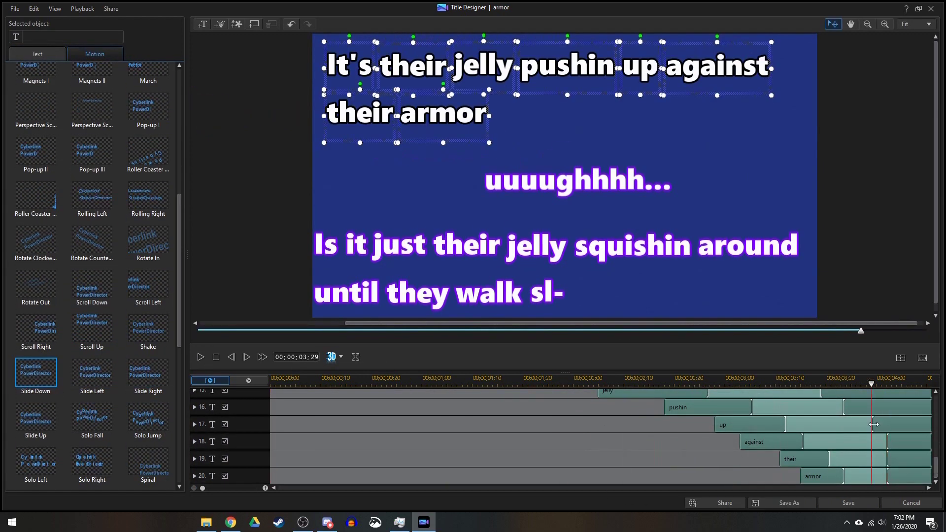
left_click(201, 356)
scroll(877, 449, "up", 2)
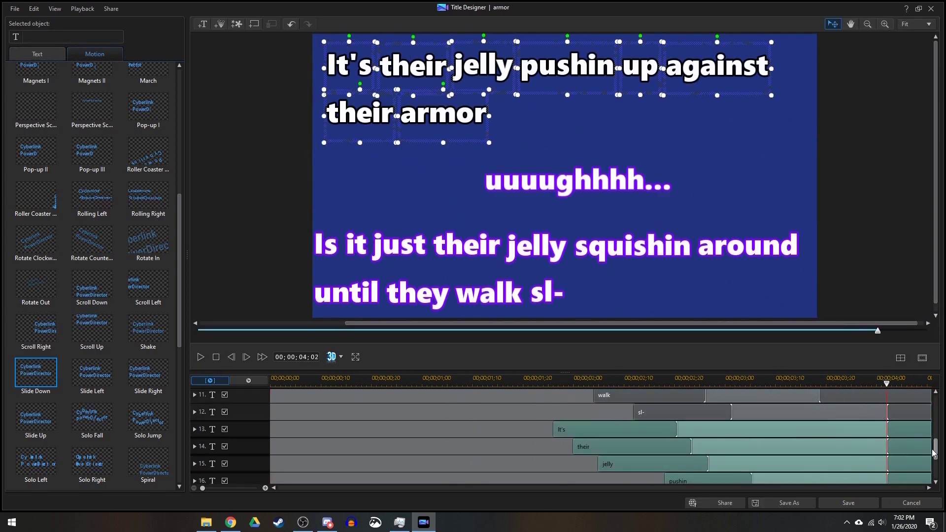
Step: Give the lower-line words, "Is it just their jelly" through "sl-", the Slide Up ending effect starting at 00;00;04;02, and preview it
scroll(806, 434, "up", 2)
scroll(936, 442, "up", 3)
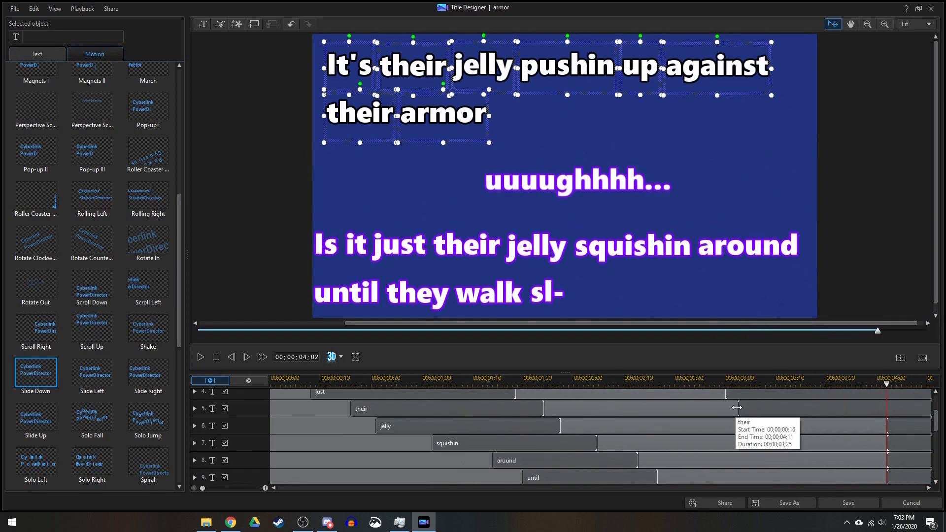
scroll(738, 418, "up", 3)
left_click_drag(887, 414, 724, 435)
scroll(58, 386, "up", 2)
scroll(46, 454, "down", 1)
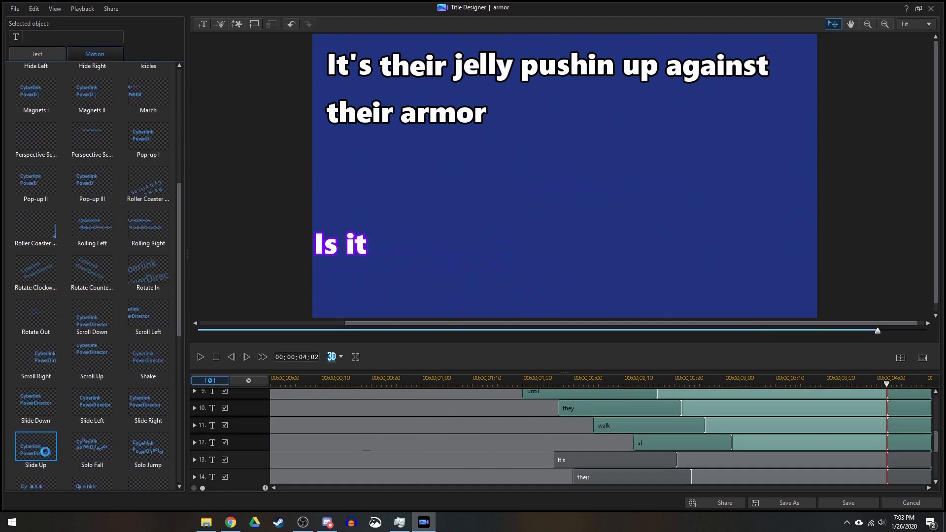
left_click(201, 357)
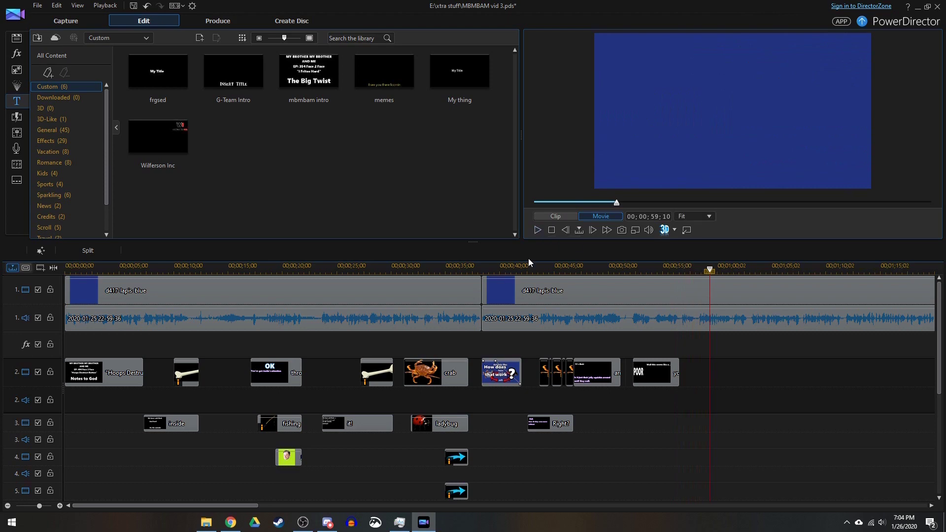
Step: Save the project and place the custom "frgsed" title on video track 2 just after the "yooouuuu" clip
key("ctrl+s")
left_click_drag(654, 266, 679, 267)
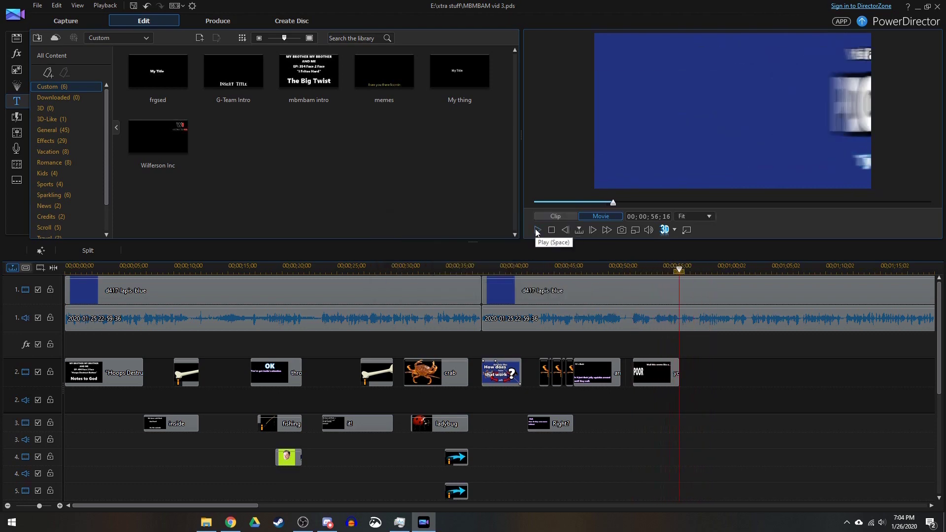
left_click_drag(157, 71, 690, 372)
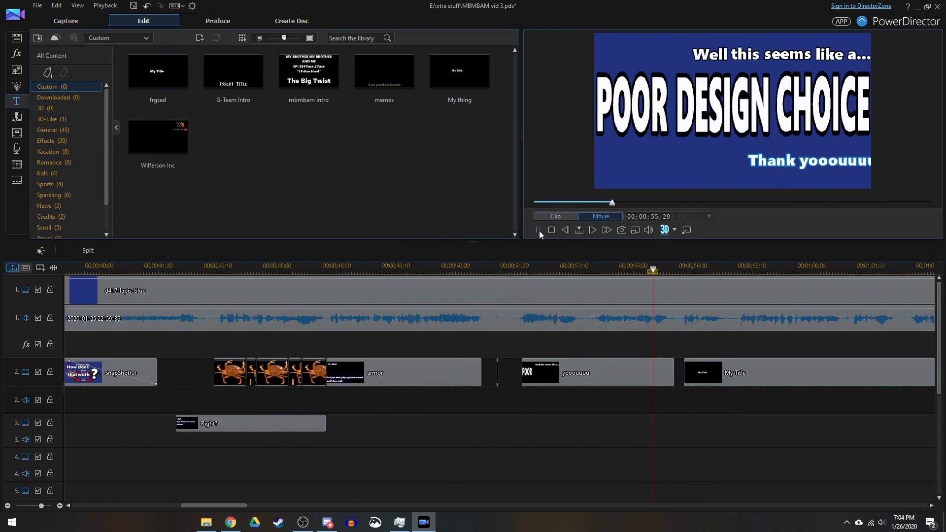
Step: Play the audio after the "yooouuuu" clip and shorten the new "My Title" clip on video track 2 to fit its line
left_click(537, 230)
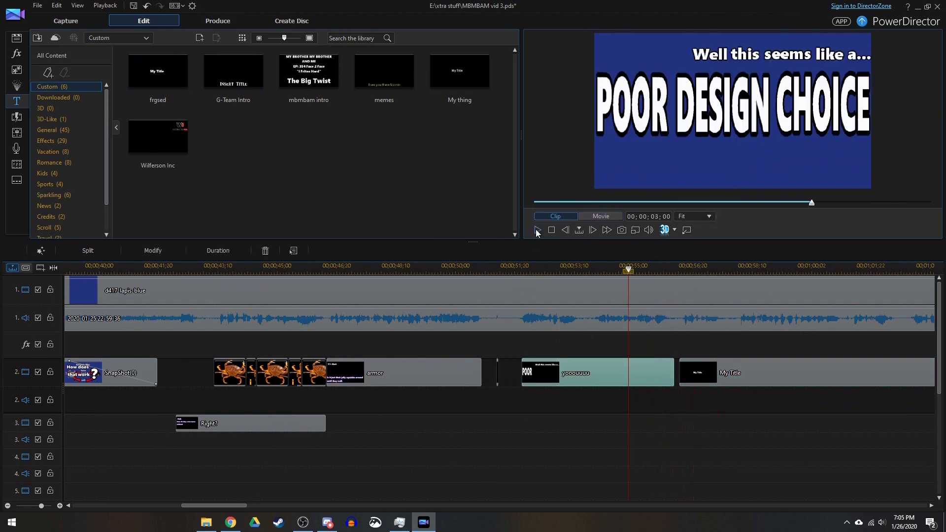
left_click(539, 230)
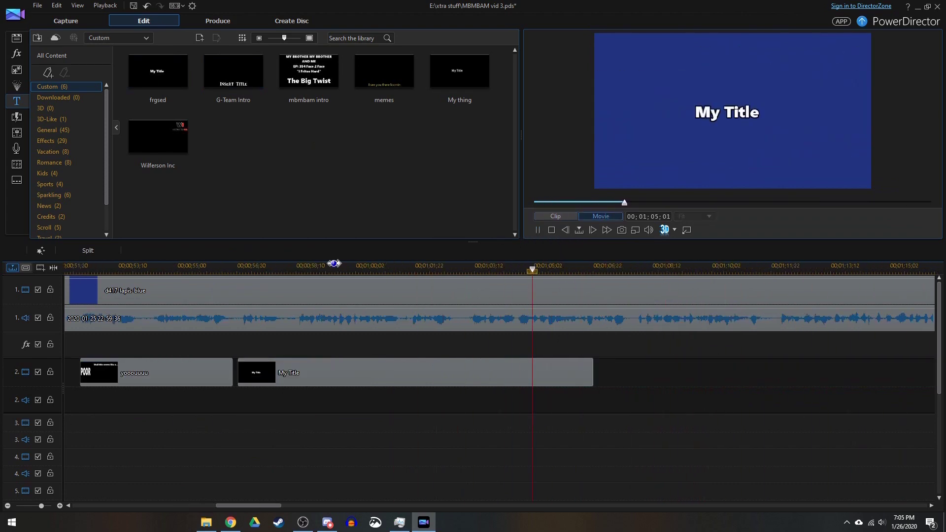
left_click_drag(593, 372, 405, 372)
left_click(537, 230)
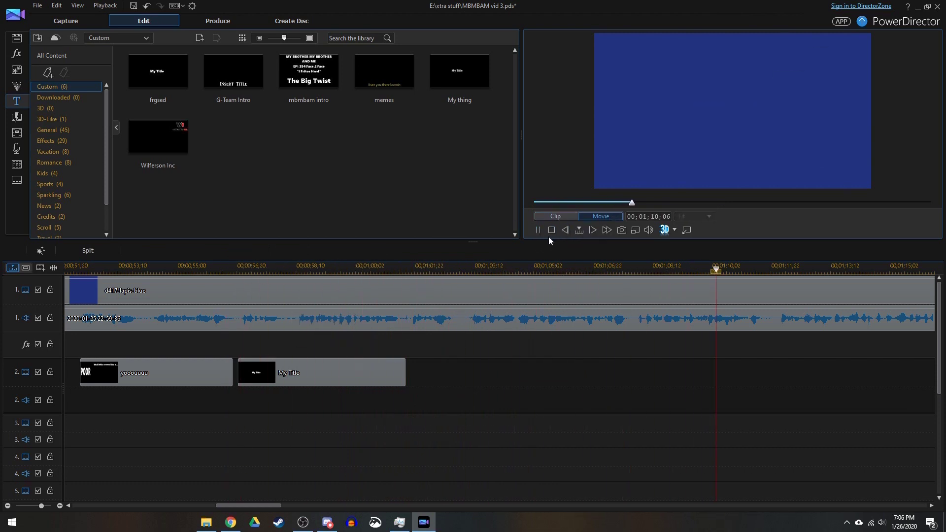
left_click(536, 230)
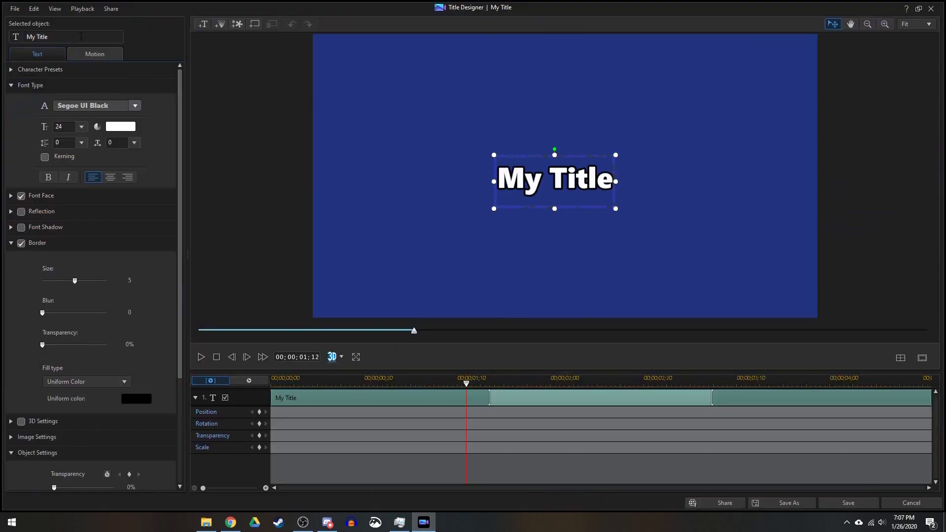
Step: Change the title text to "If you could trade-", place it in the frame's upper-left corner, and give it a blue border (0, 128, 192)
type("If your could trade-")
left_click_drag(538, 36, 538, 36)
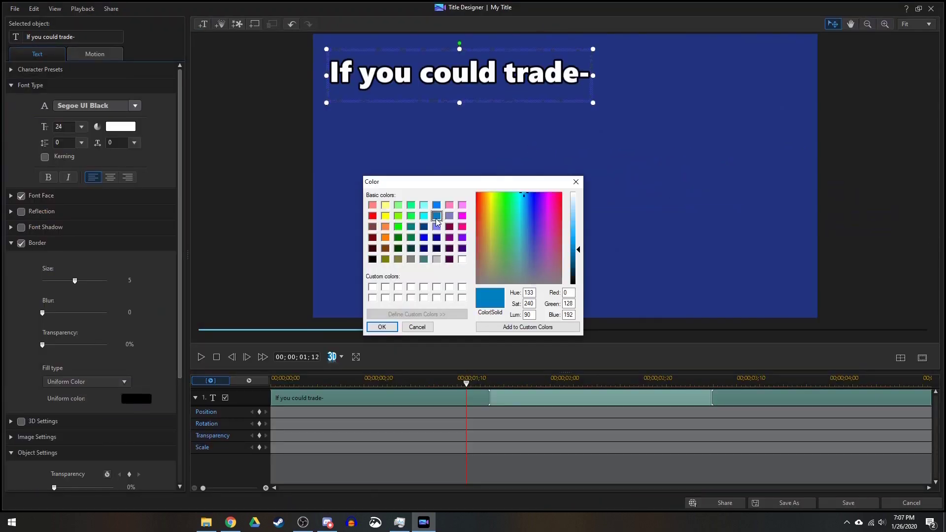
left_click(201, 356)
Step: Add the black-bordered text "I hate seeing you hold that" with "I do not know..." offset right on a second line, timed after the first text
left_click(396, 187)
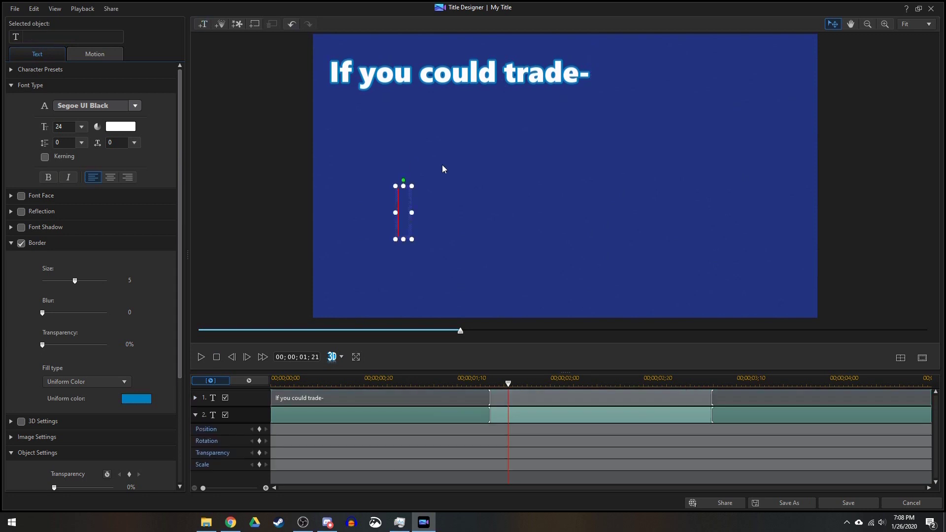
type("sadf")
left_click(201, 356)
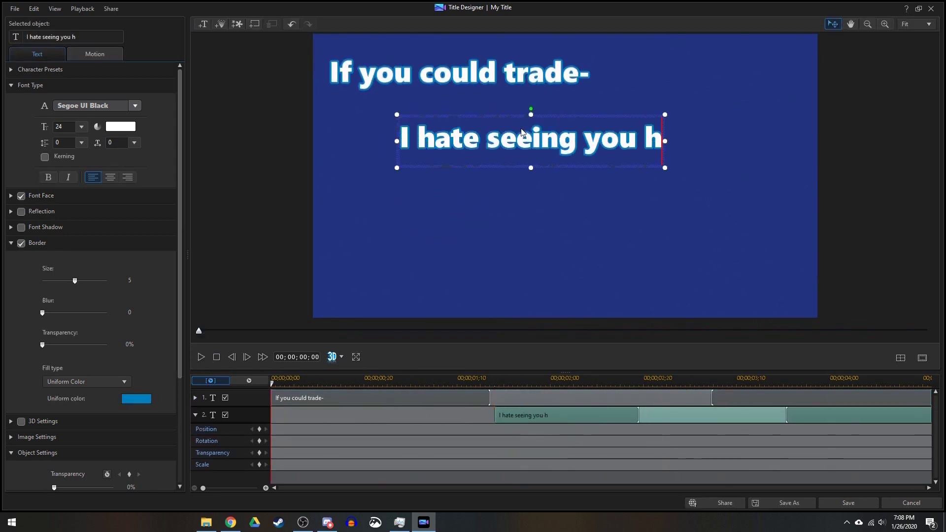
left_click_drag(504, 166, 468, 165)
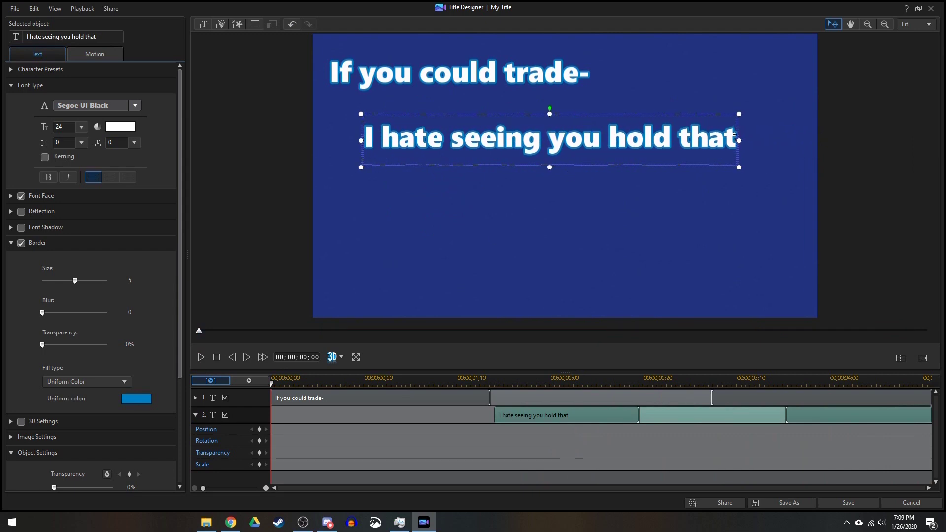
left_click(201, 358)
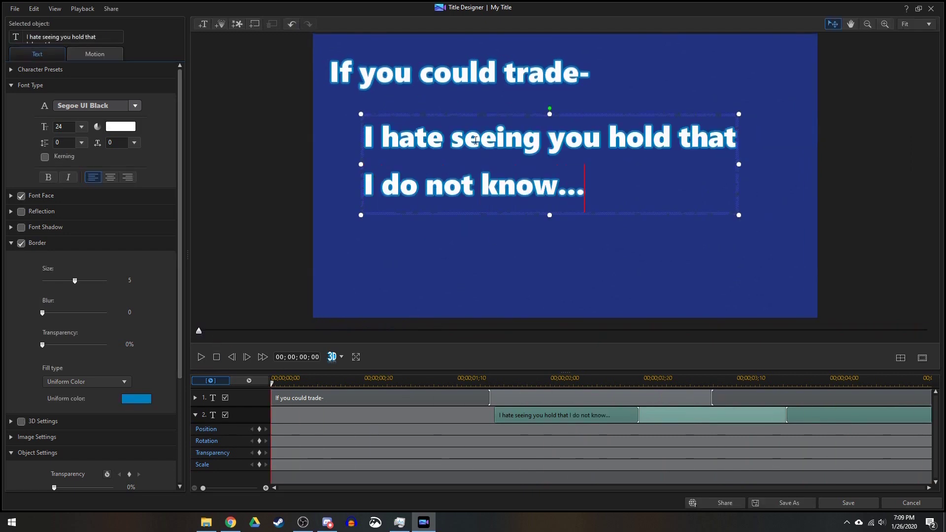
left_click(598, 272)
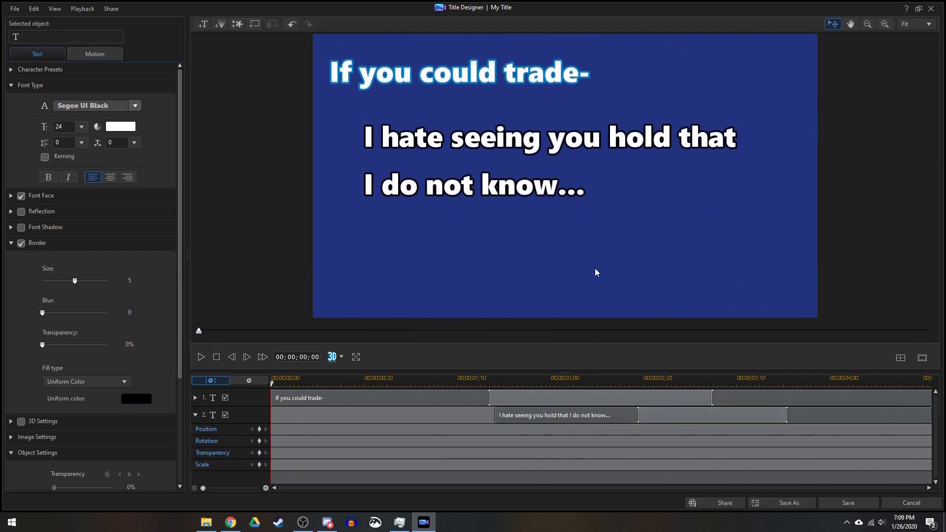
left_click(385, 210)
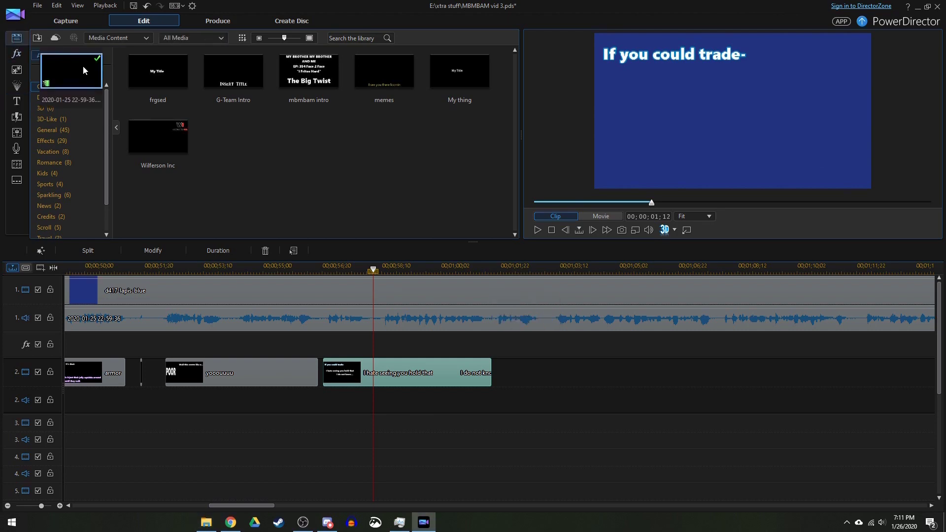
Step: Place the Microphone.png image on video track 3 beneath the end of the new title and open it in the PiP Designer
left_click(16, 38)
left_click_drag(139, 136, 434, 427)
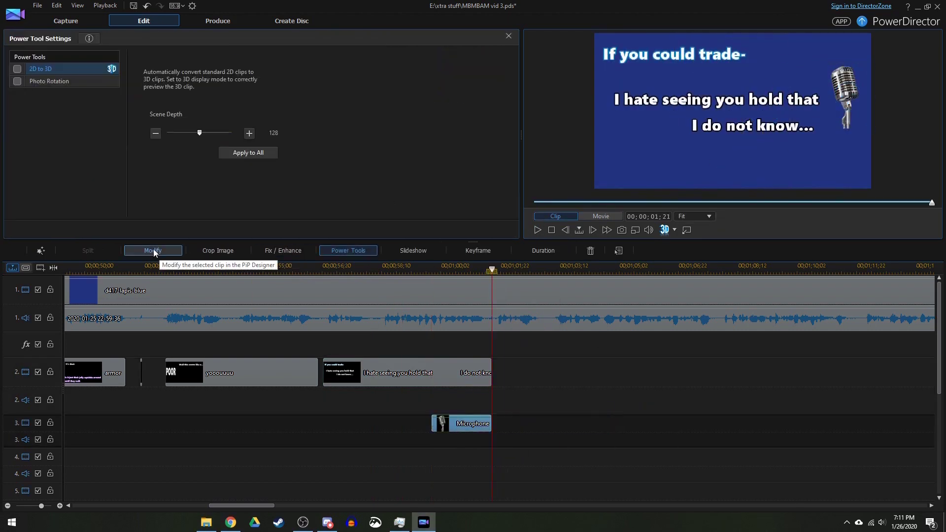
left_click(153, 250)
scroll(13, 306, "down", 3)
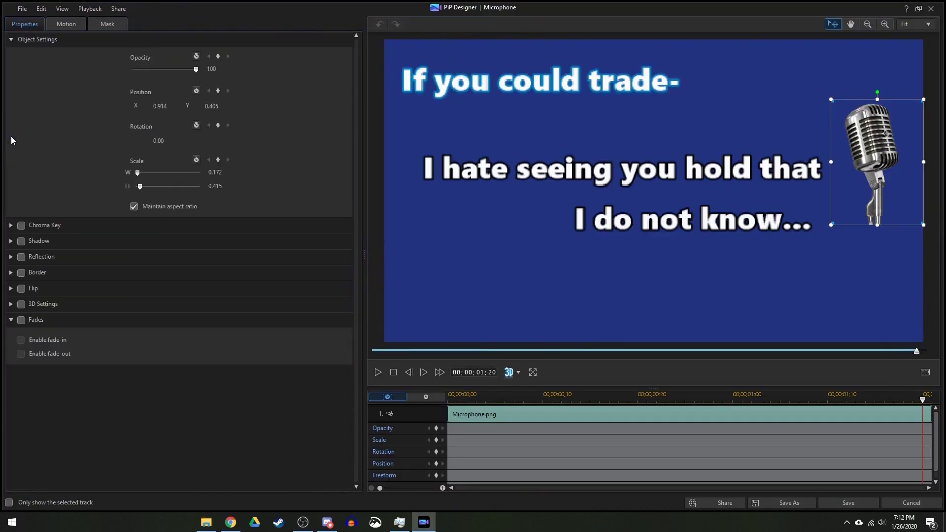
left_click(11, 414)
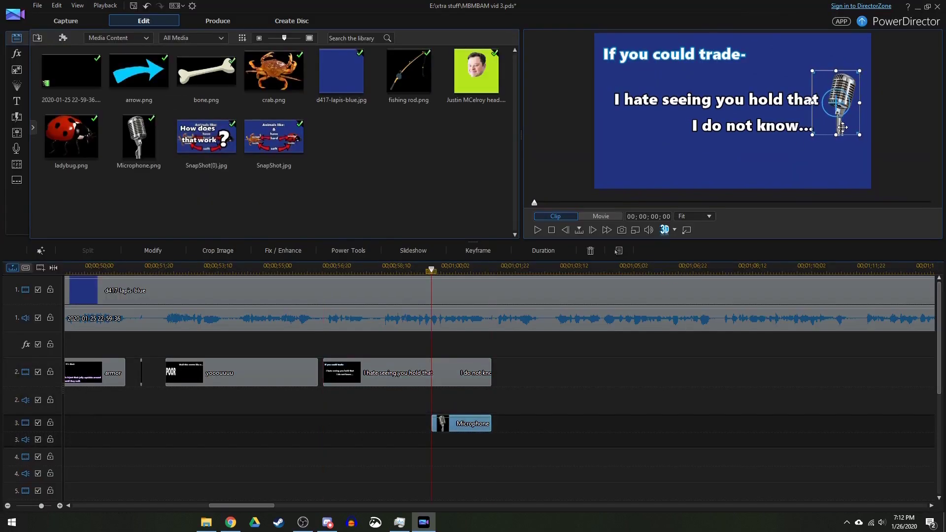
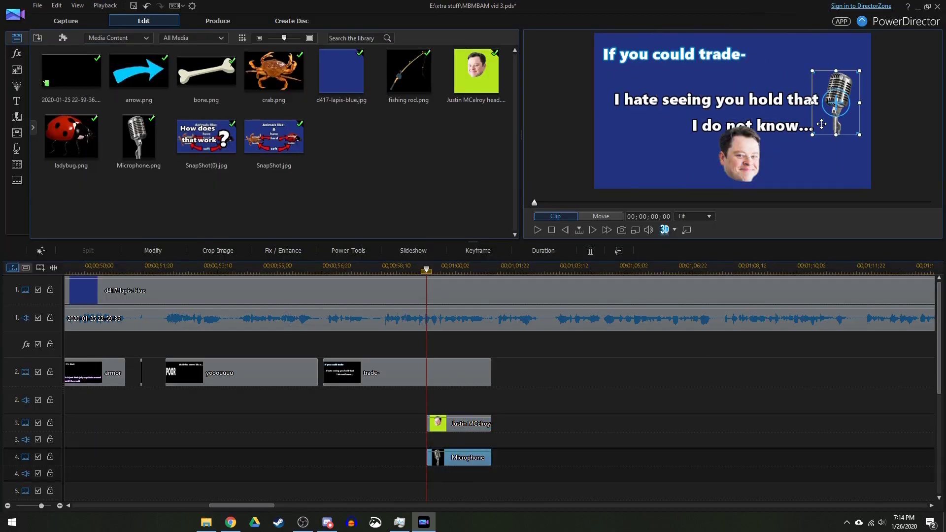
Step: Animate the head image with position keyframes, moving the middle one to about 00;00;00;11, preview the motion and save it
double_click(485, 426)
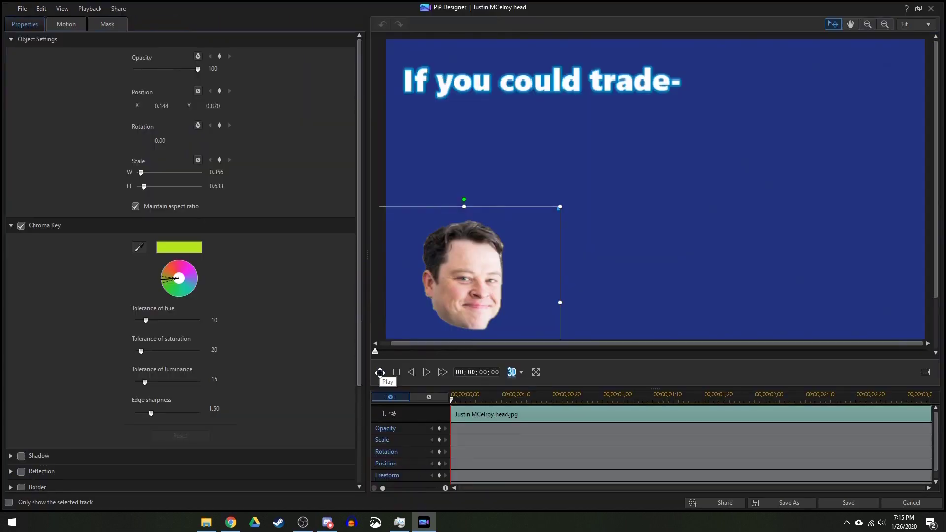
left_click(380, 372)
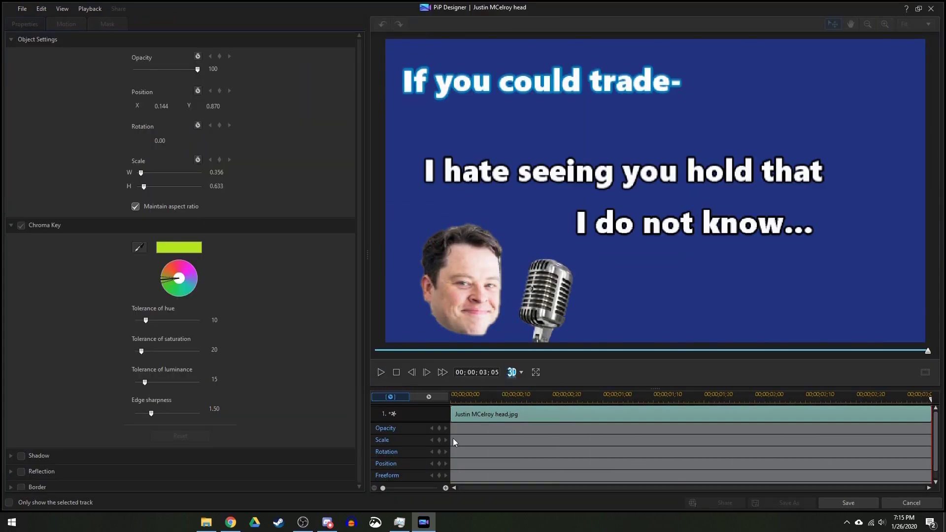
left_click(396, 373)
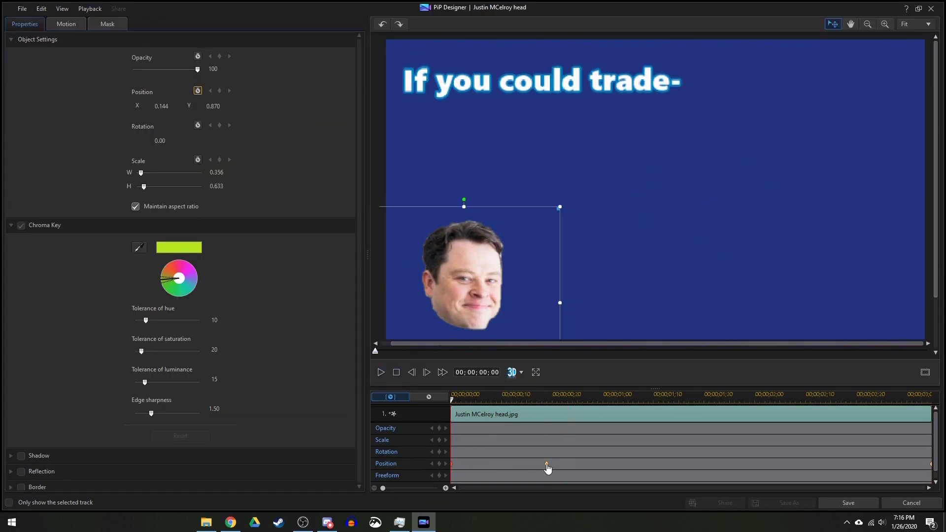
left_click_drag(545, 463, 507, 463)
left_click(380, 372)
left_click(396, 372)
left_click(381, 372)
left_click(847, 503)
Step: Animate the microphone with position and rotation keyframes: rotated 90° below the frame at 00;00;00;13 and upright beside the head at 00;00;00;17
double_click(434, 453)
left_click(574, 400)
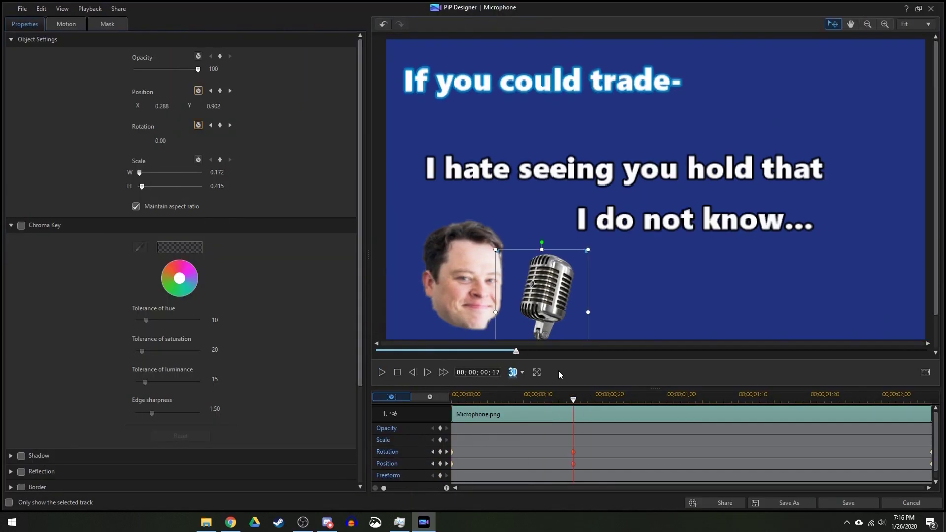
left_click(868, 24)
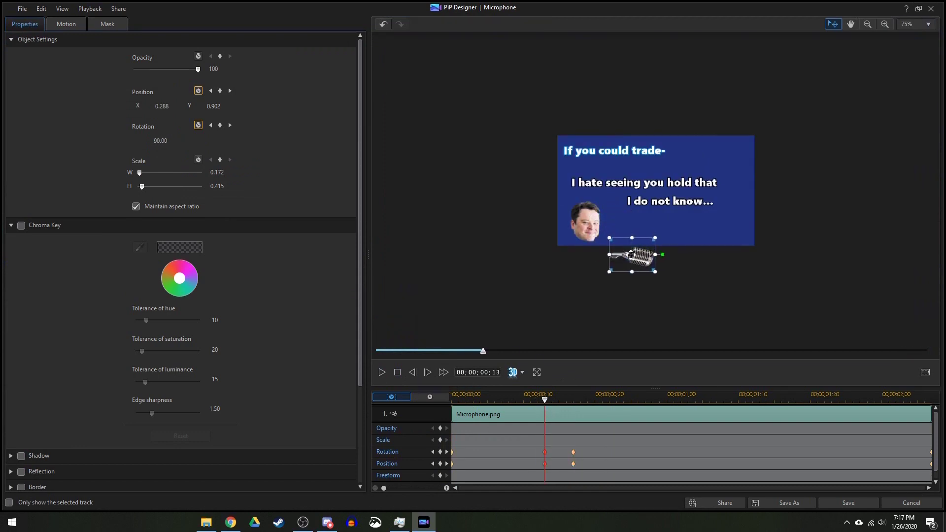
left_click(382, 372)
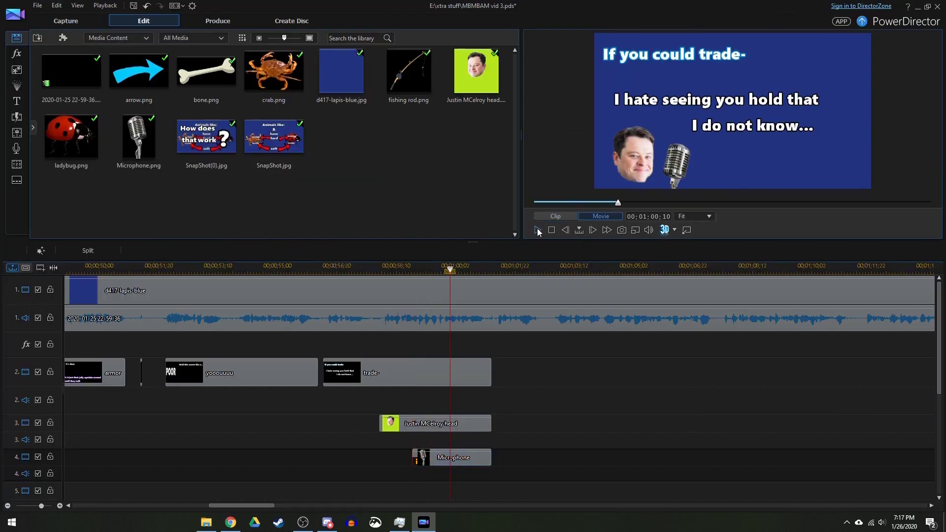
Step: Open the "trade-" title, delay the start of the word "trade-" to about 00;00;00;15, and preview the timing
double_click(384, 373)
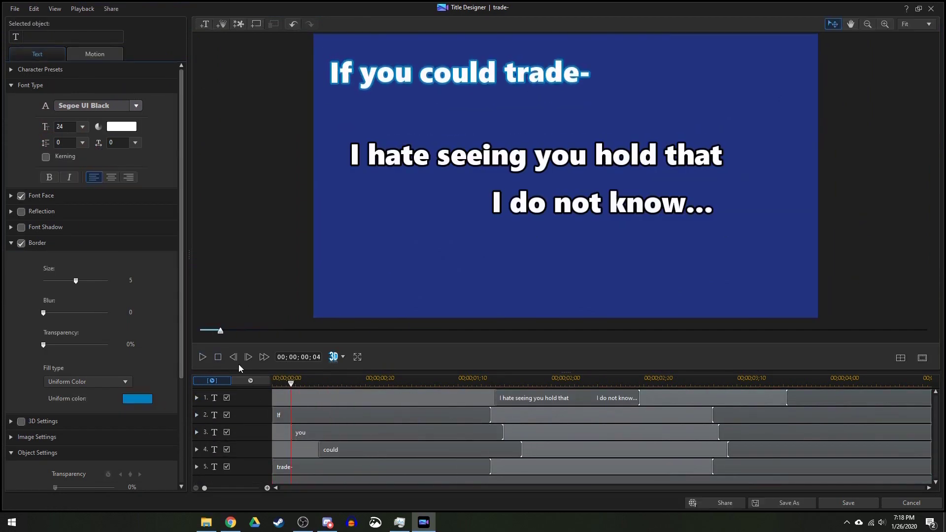
left_click_drag(273, 466, 343, 462)
left_click(202, 357)
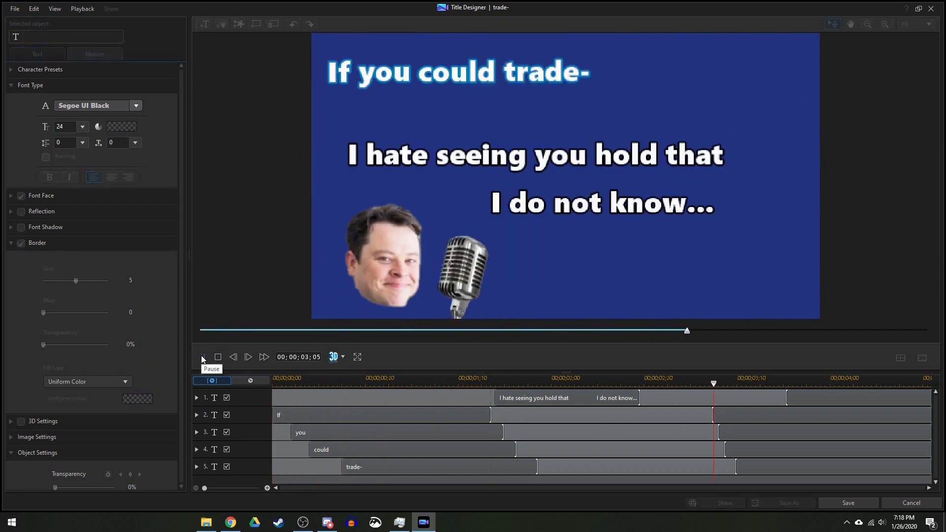
Step: Add "I", "hate" and "seeing" as separate text objects laid over the matching words of the existing line
double_click(416, 249)
type("I")
left_click_drag(415, 258, 355, 169)
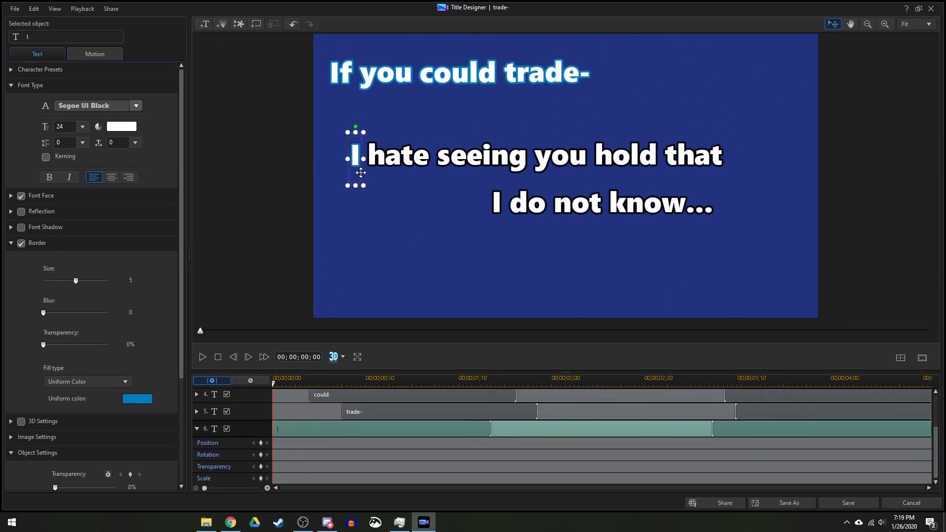
left_click(200, 28)
left_click(384, 207)
type("ha")
left_click(204, 23)
left_click(389, 275)
type("seeing")
Step: Add "hold" and "that" as separate text objects and align them over the end of the "I hate seeing you hold that" line
left_click(204, 23)
left_click(389, 214)
type("hold")
left_click_drag(429, 237, 656, 167)
left_click(204, 24)
left_click(413, 221)
type("that")
left_click_drag(456, 246, 724, 168)
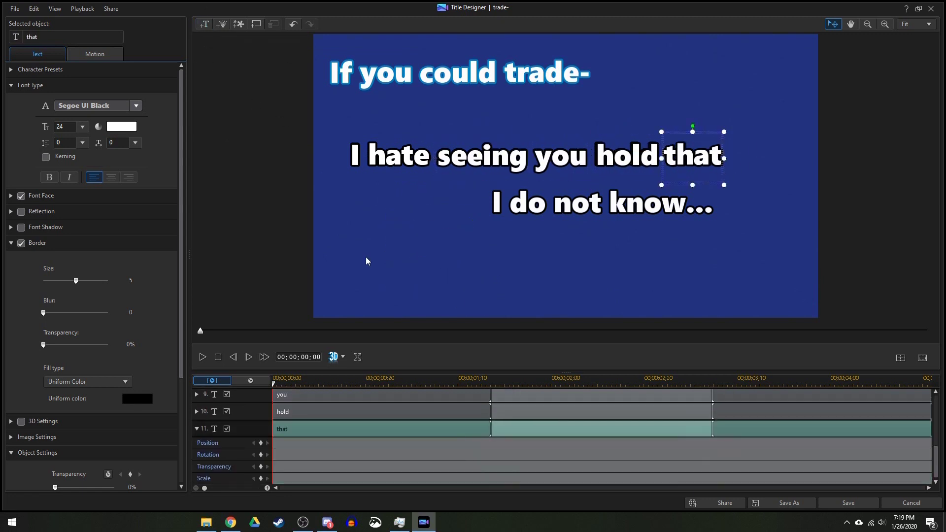
Step: Add "I", "do", "not" and "know..." as separate text objects aligned over the second line
left_click(366, 261)
type("I")
left_click_drag(344, 225, 512, 221)
left_click(204, 24)
left_click(386, 220)
left_click(204, 24)
left_click(380, 242)
type("not")
left_click_drag(601, 198, 601, 199)
left_click(204, 23)
left_click(387, 250)
type("know...")
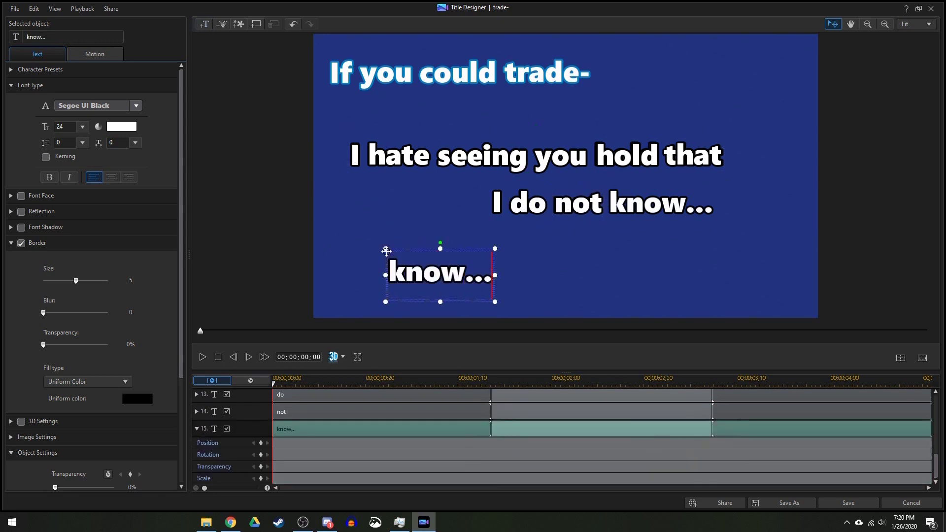
left_click(659, 169)
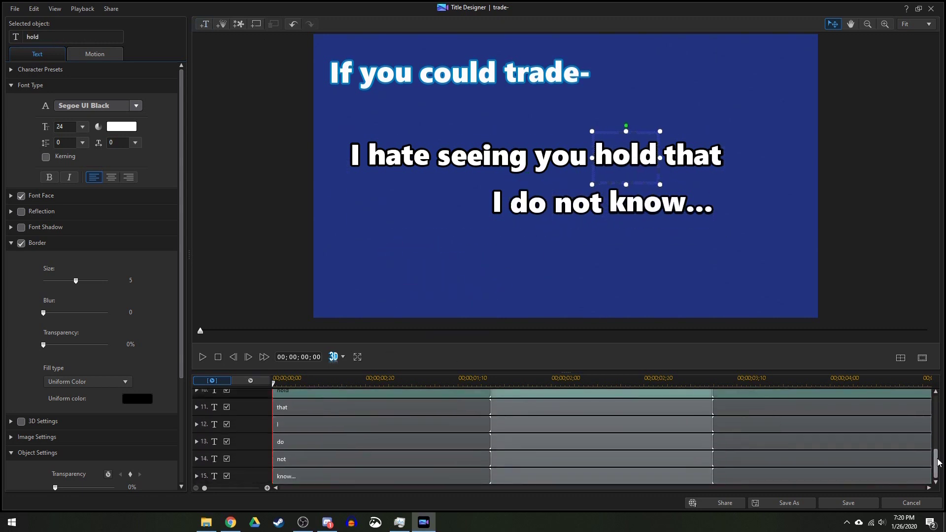
Step: Stagger the start times of the words "I hate seeing you hold that" to follow the audio, previewing as they are placed
left_click(203, 357)
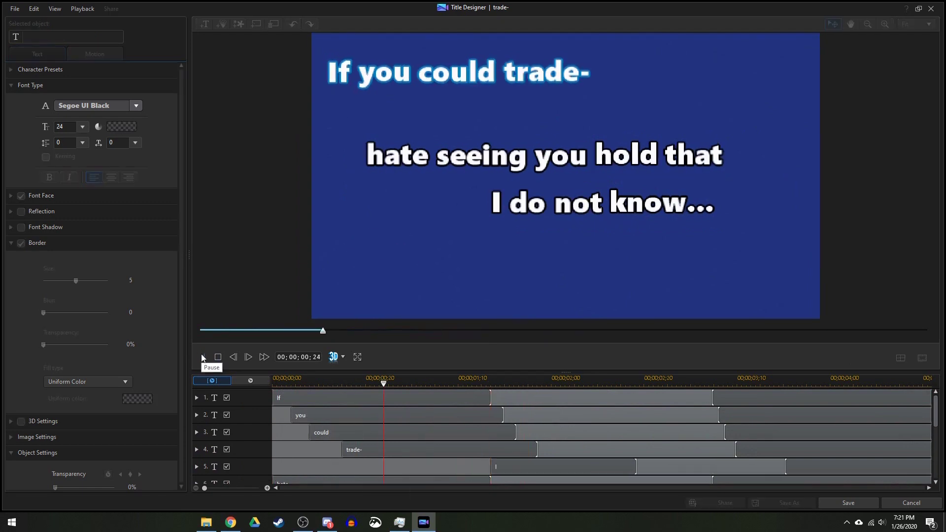
left_click(203, 357)
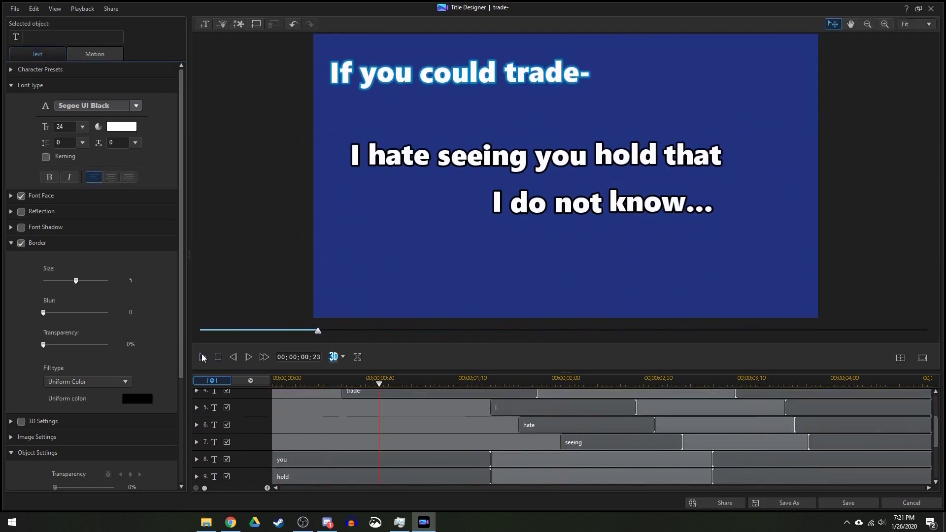
left_click(202, 357)
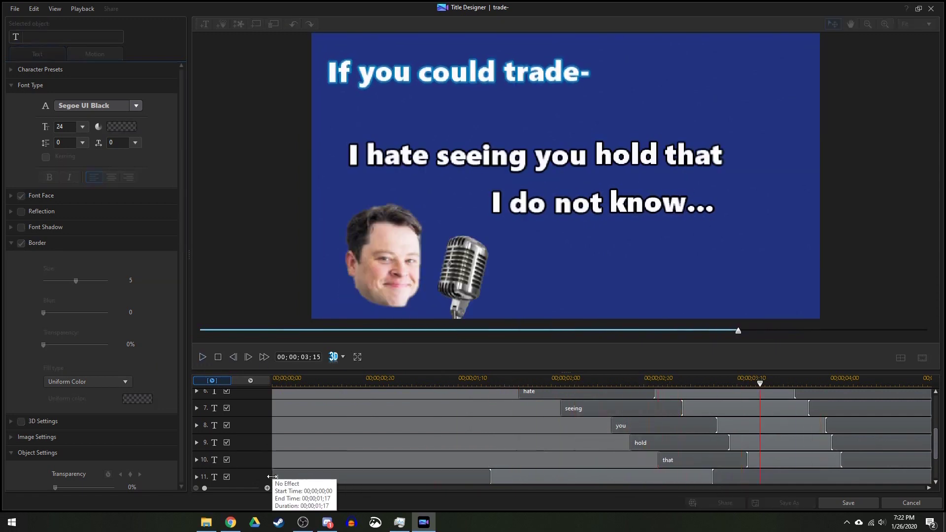
Step: Stagger the start times of the words "I do not know..." to match the audio, starting "do" slightly earlier
left_click(202, 356)
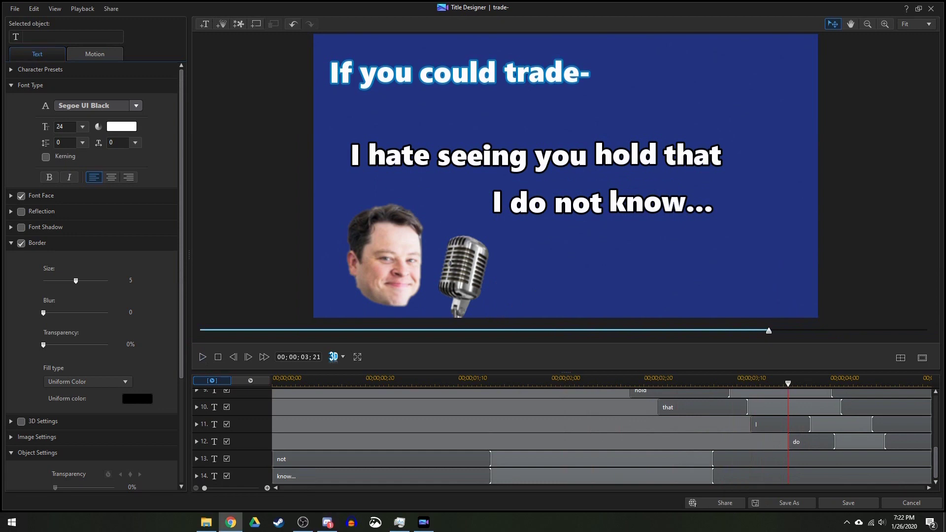
left_click(202, 356)
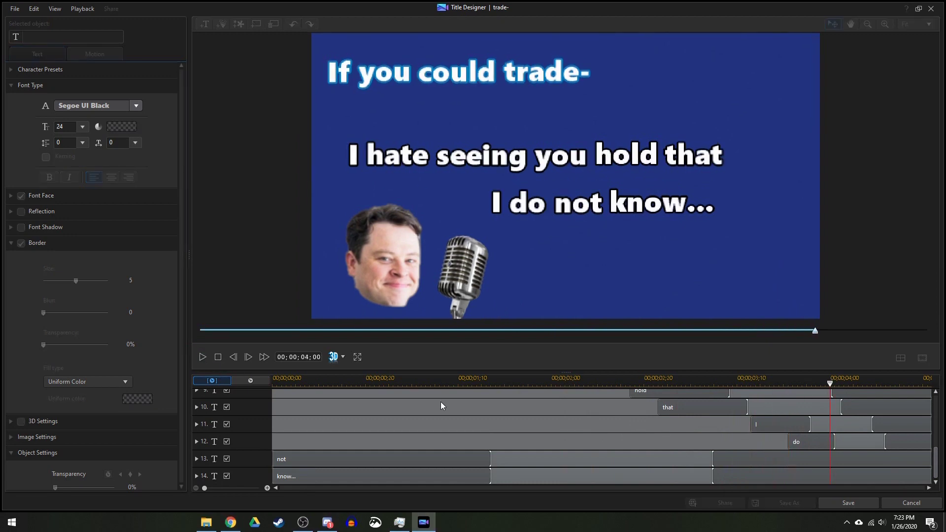
left_click_drag(808, 441, 793, 442)
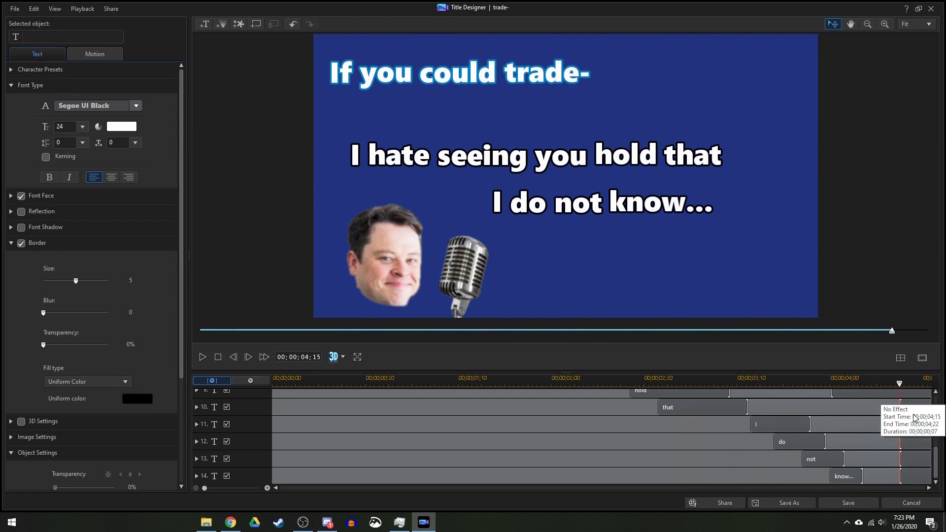
Step: Apply an ending motion effect to the words "If you could trade-" so the top line exits to the left
scroll(899, 402, "up", 2)
scroll(862, 429, "up", 2)
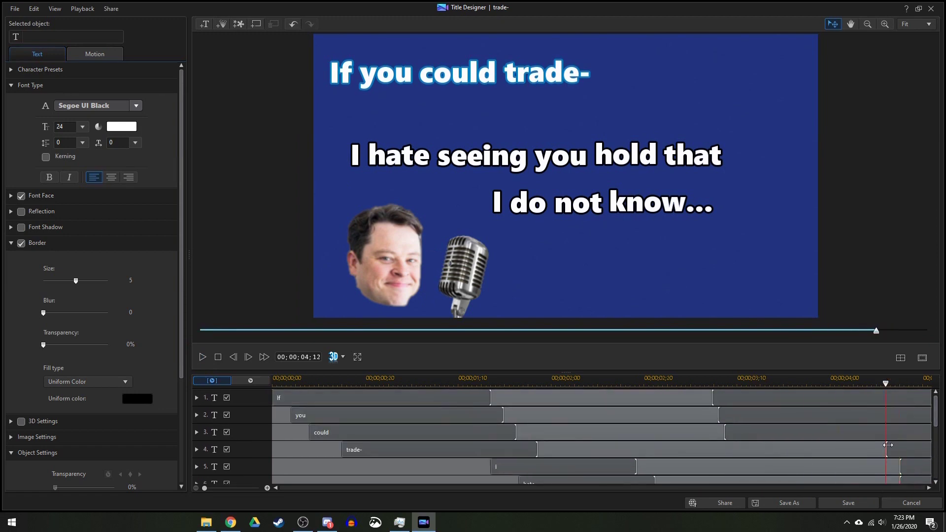
left_click(345, 397)
left_click(94, 53)
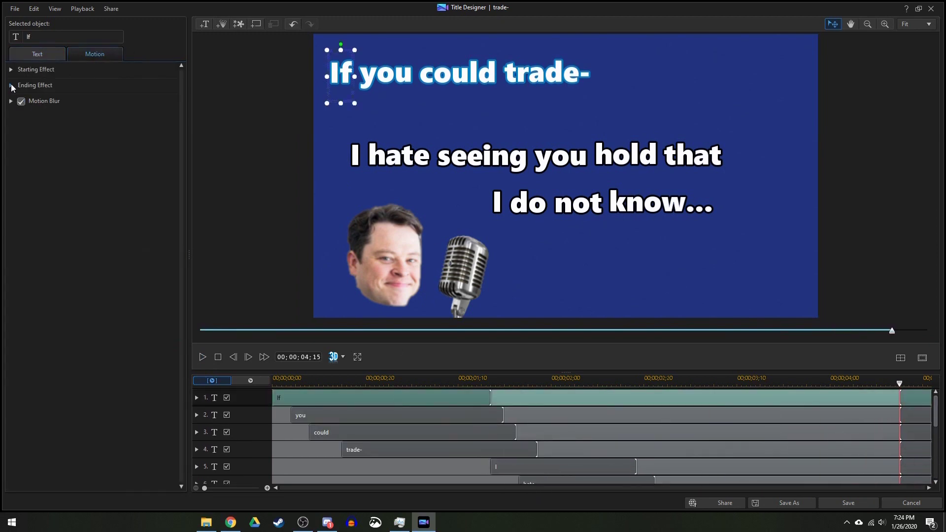
left_click(39, 69)
scroll(93, 222, "down", 1)
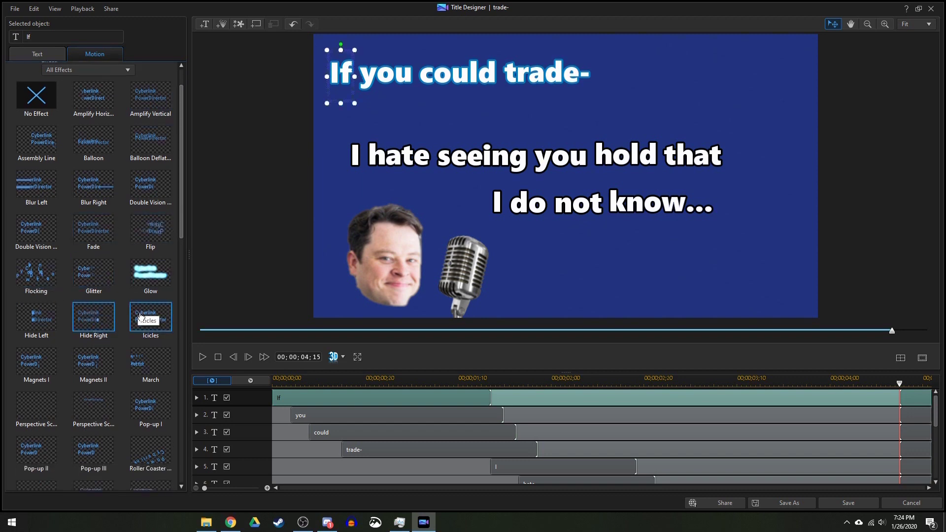
scroll(123, 339, "down", 3)
scroll(147, 408, "down", 3)
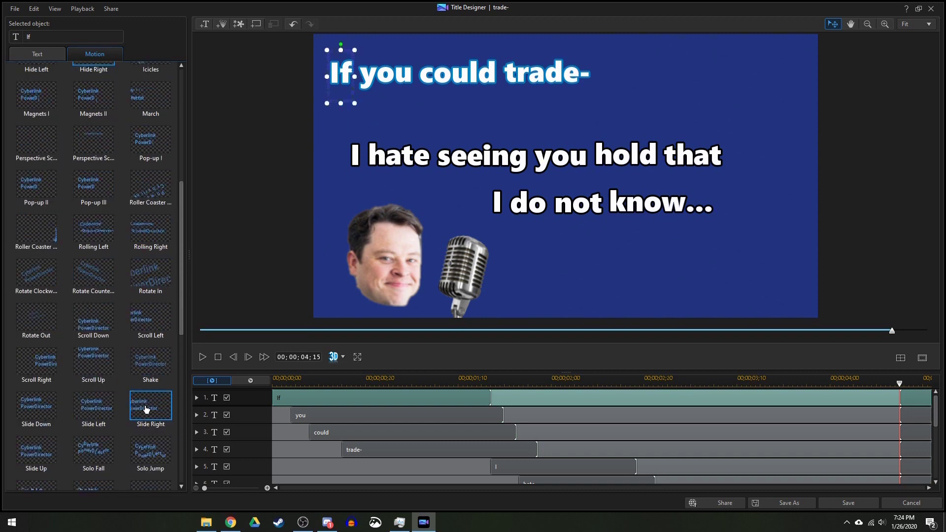
left_click(409, 419, "shift")
left_click(429, 446, "shift")
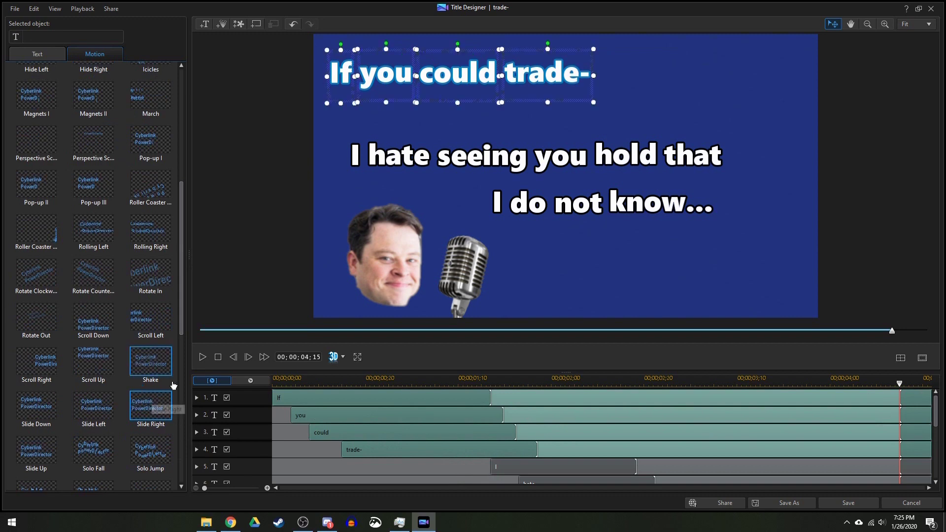
scroll(94, 345, "down", 9)
scroll(591, 444, "down", 2)
Step: Apply an ending motion effect to the words of "I hate seeing you hold that" and "I do not know..." so they exit to the right
left_click(566, 425)
left_click(591, 442, "shift")
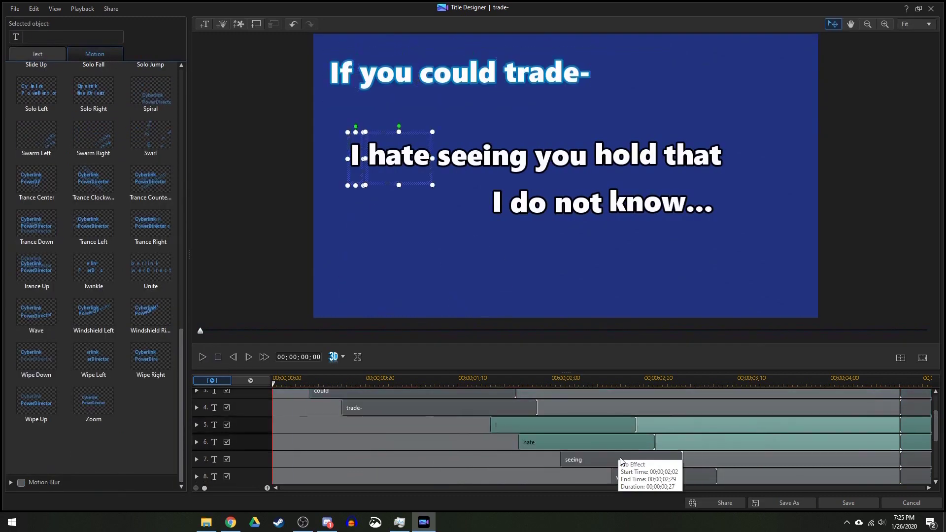
scroll(620, 462, "down", 3)
left_click(844, 476, "shift")
left_click(91, 229)
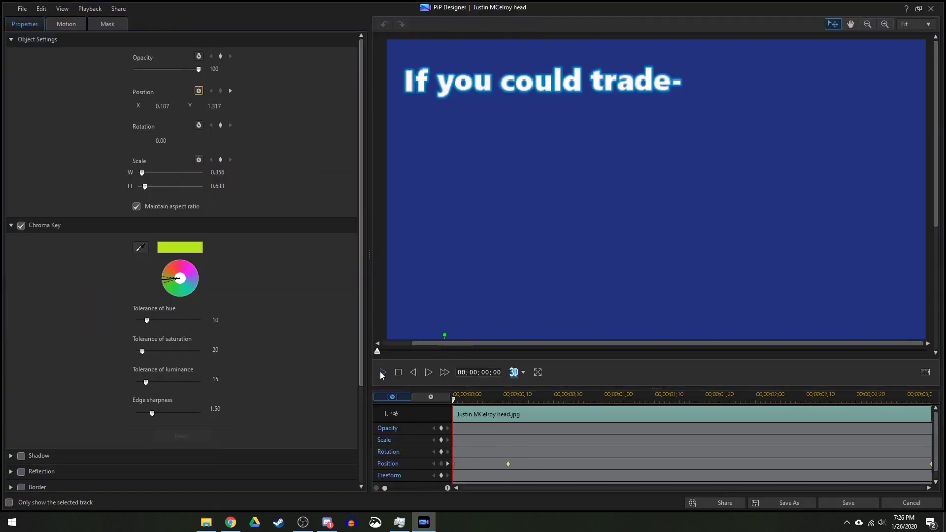
Step: Keyframe the head image's position at 00;00;02;29 so it drops below the frame at the clip's end, checking its motion settings
left_click(382, 372)
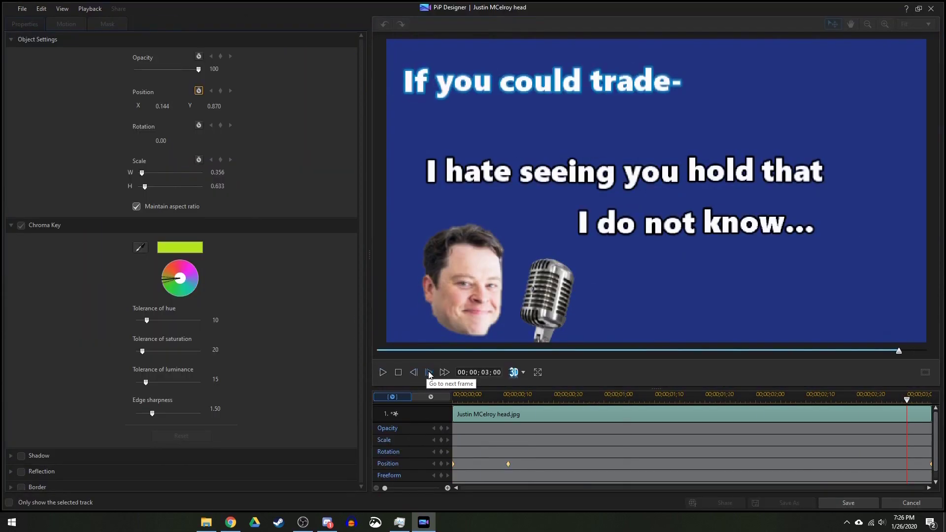
left_click(398, 372)
scroll(530, 217, "down", 3)
key("space")
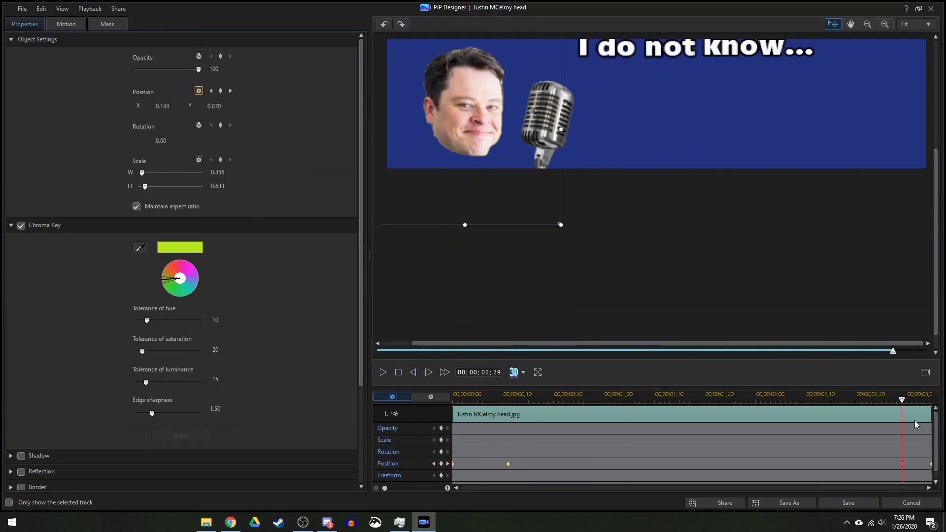
left_click(66, 23)
key("space")
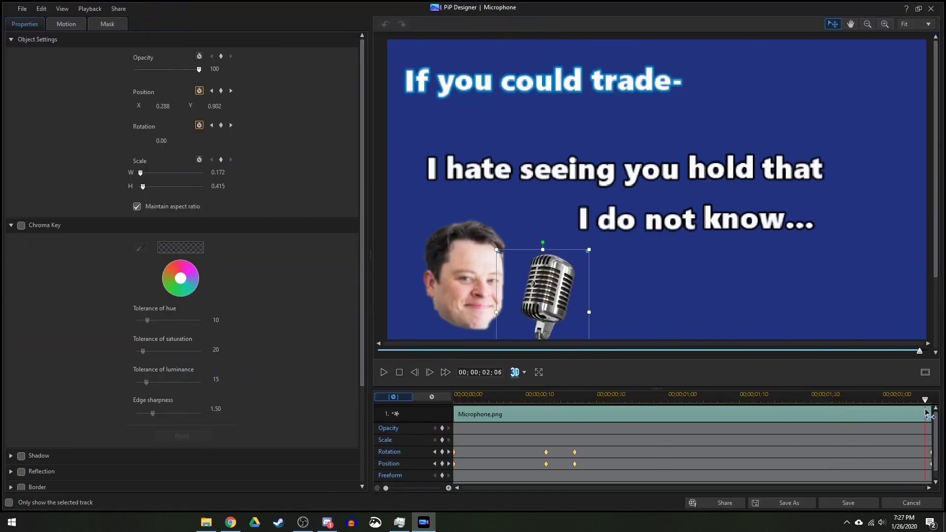
Step: Keyframe the microphone to drop below the frame at the clip's end, preview the exit with motion blur, and save it
left_click(427, 373)
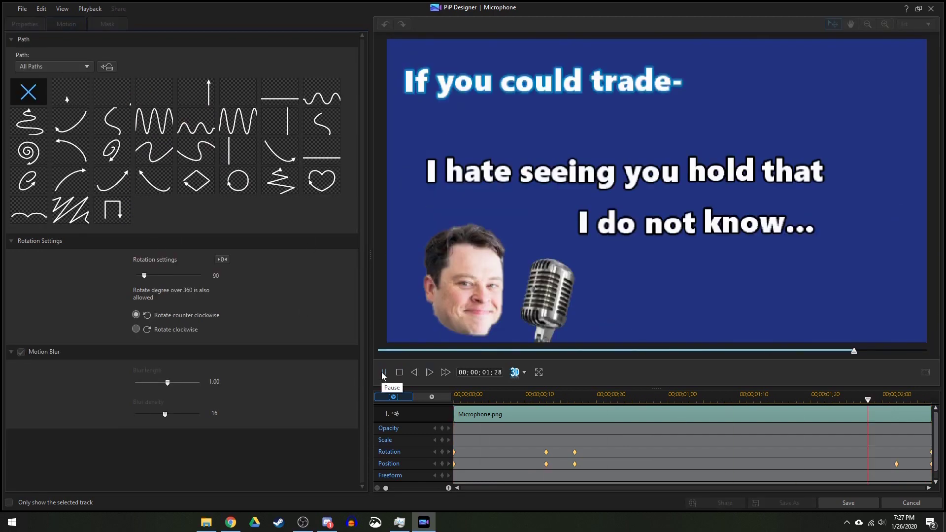
left_click(382, 372)
left_click(383, 372)
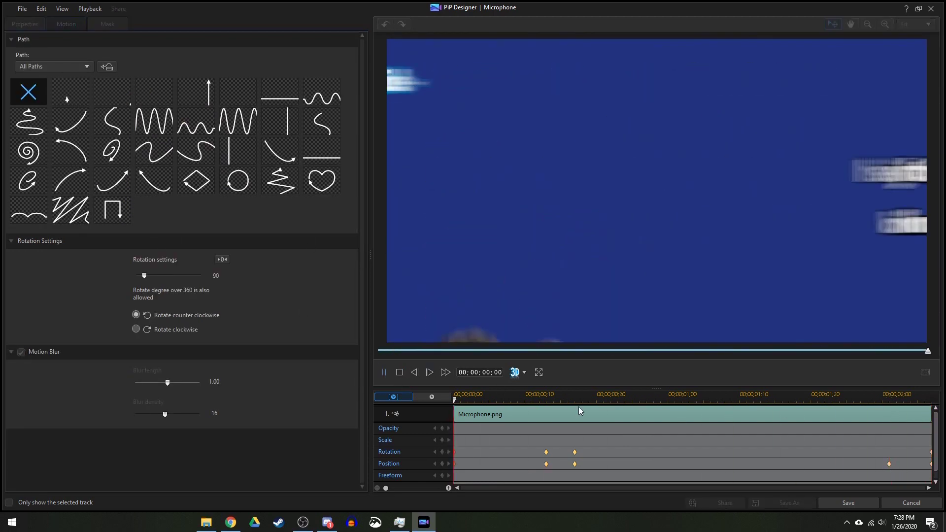
left_click(860, 503)
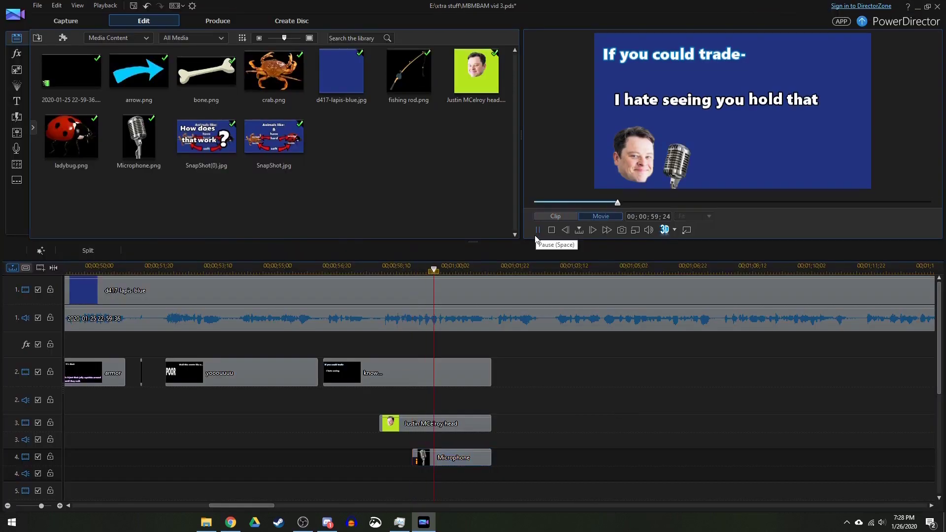
Step: Add a new My Title clip on track 2 from 00;01;01;18 and trim it to end at 00;01;11;05
left_click(17, 101)
left_click_drag(158, 71, 544, 369)
key("space")
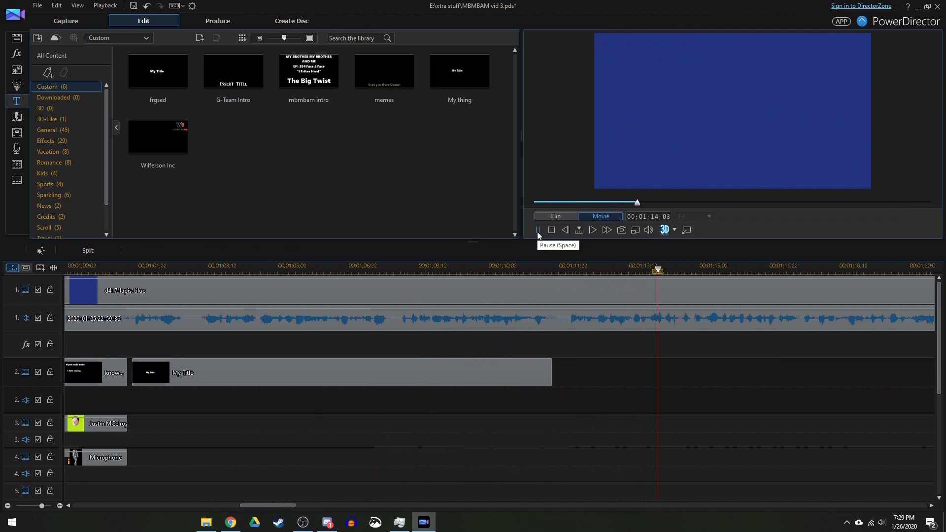
left_click(533, 370)
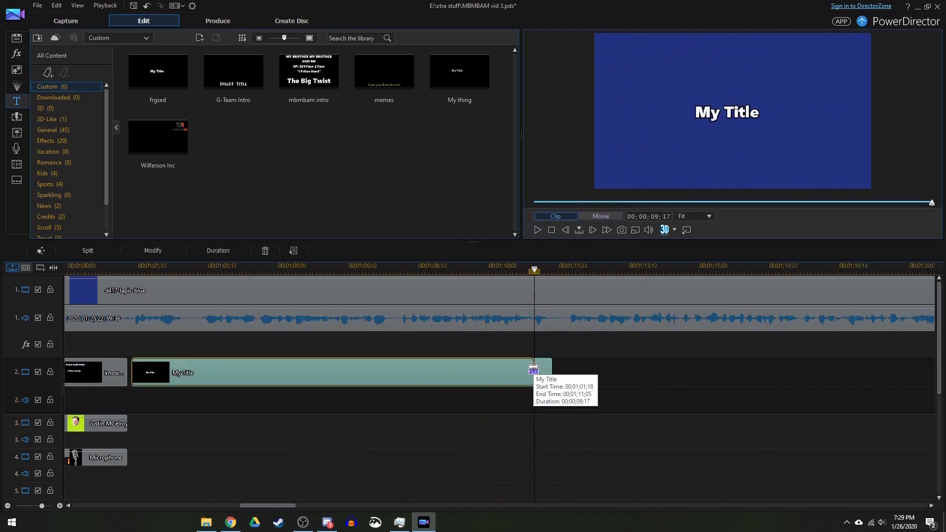
Step: Replace the new title's text with "If you could trade" and place it in the frame's upper-left corner
double_click(179, 372)
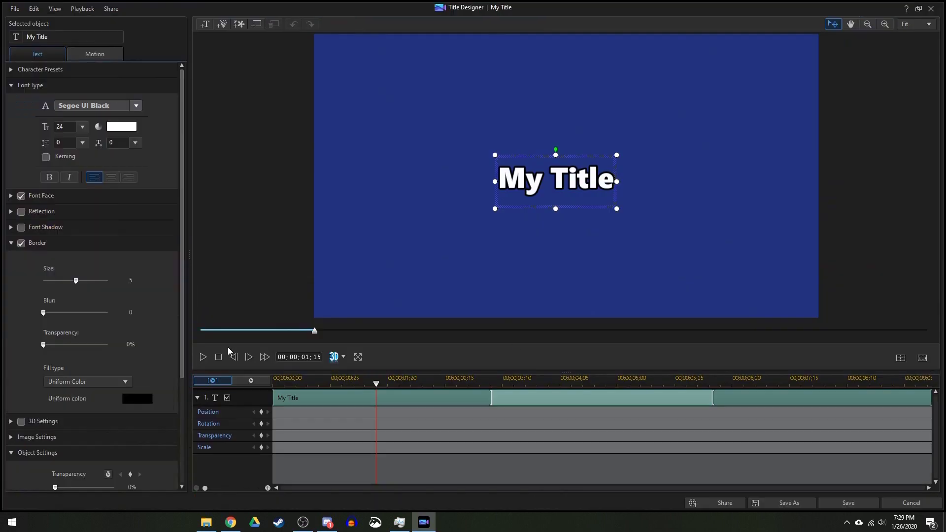
left_click(204, 357)
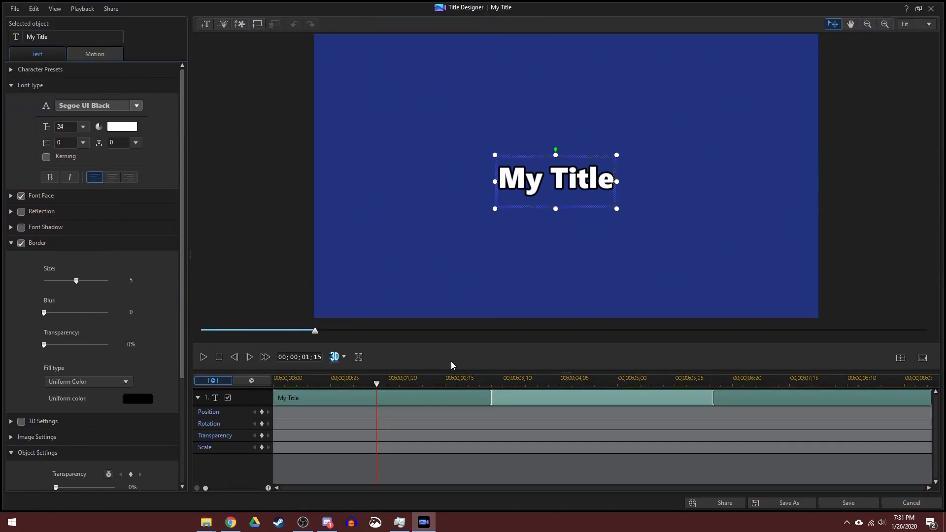
key("space")
left_click(218, 357)
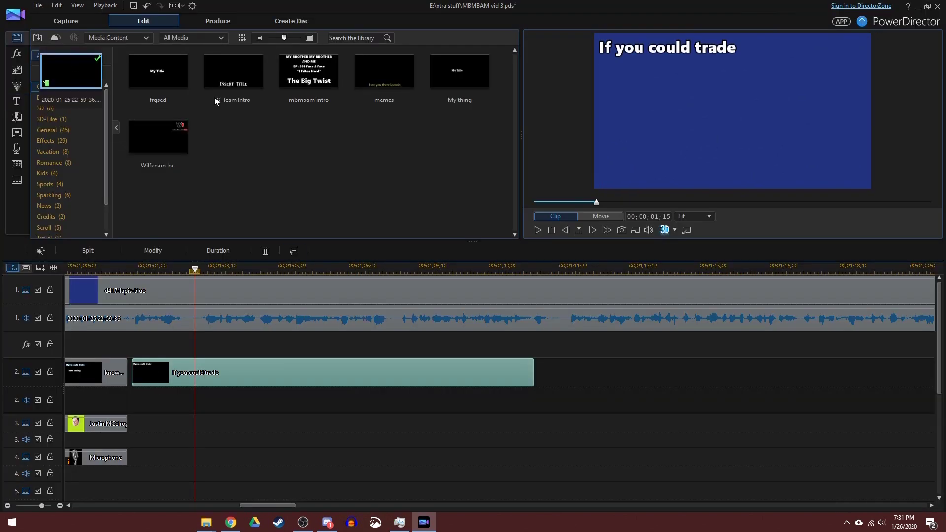
Step: Place the baby over shoulder image on track 3 from 00;01;03;03 to 00;01;11;05, positioned in the right half of the frame
left_click_drag(214, 97, 230, 376)
left_click(537, 230)
double_click(378, 422)
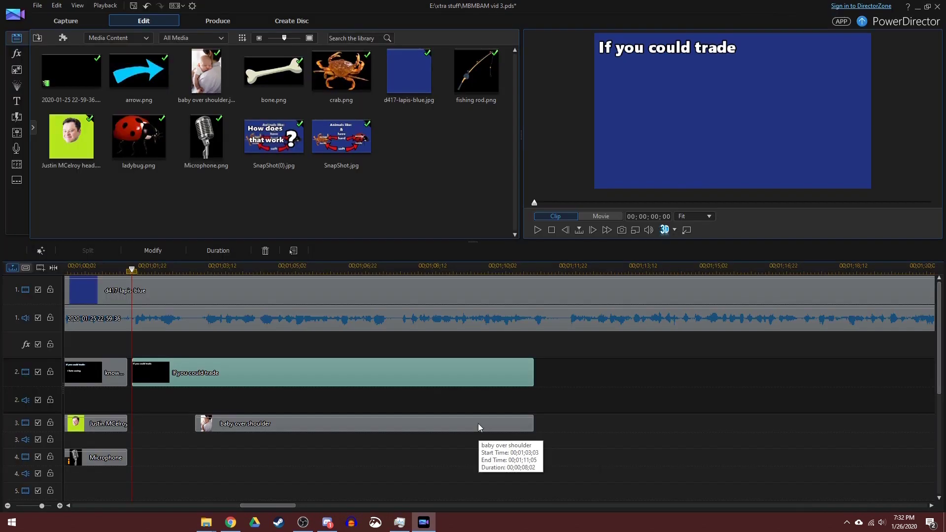
Step: Add the arrow image on track 4, flipped upside down, scaled to 0.360 and aimed at the baby photo, and recolor it red
left_click_drag(138, 71, 376, 457)
double_click(580, 457)
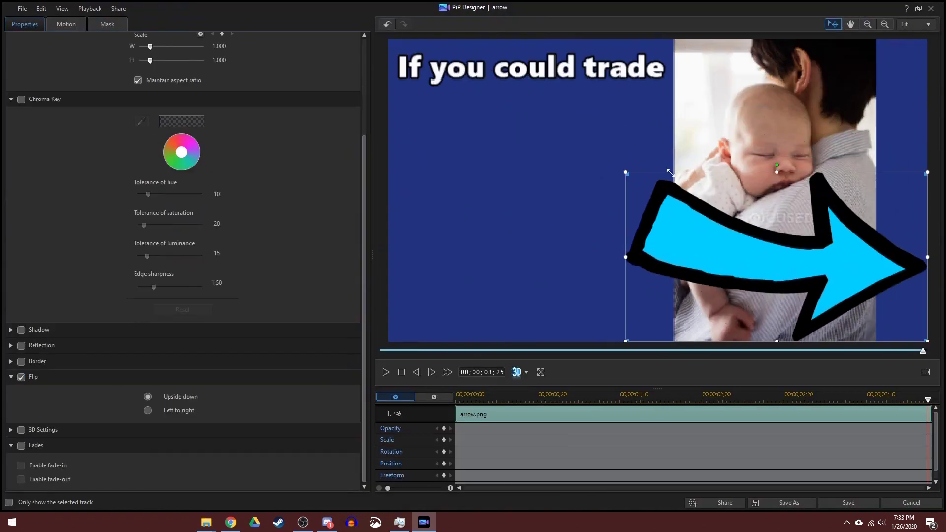
left_click_drag(629, 175, 484, 72)
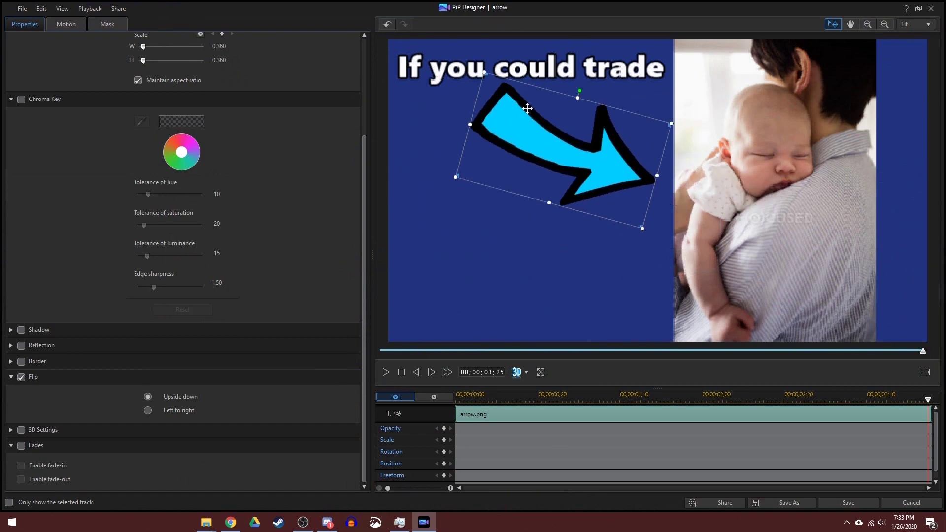
left_click_drag(582, 184, 594, 188)
left_click(848, 503)
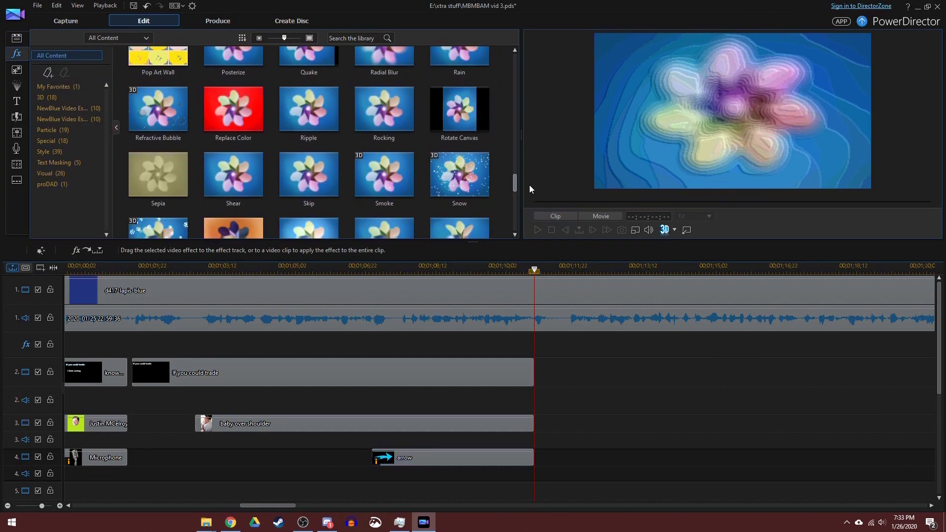
left_click(537, 230)
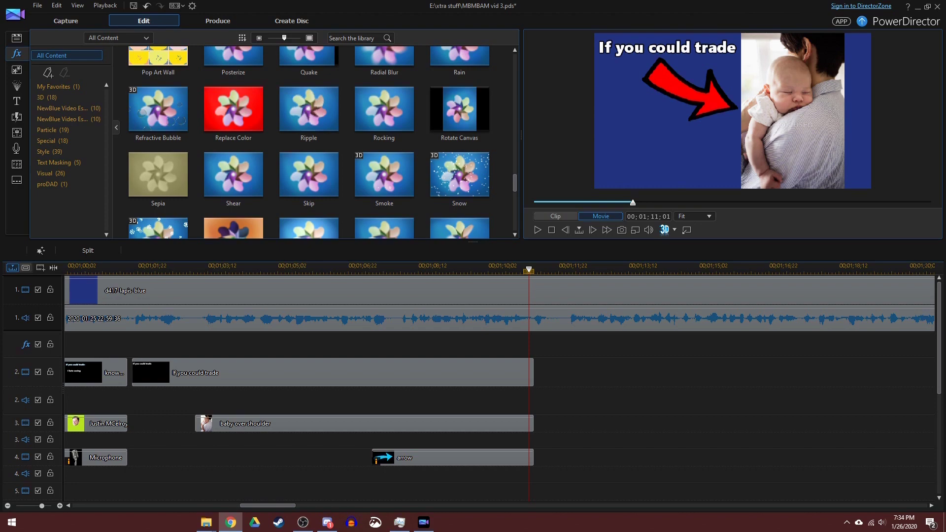
Step: Place the armor man image on track 5, trimmed to end with the arrow clip, and shrink it over the baby photo
left_click(9, 37)
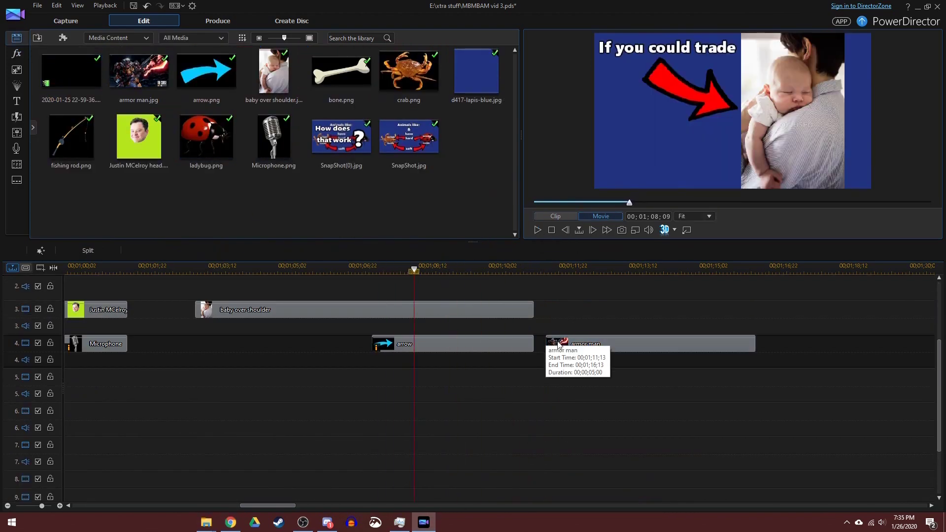
left_click_drag(559, 345, 491, 379)
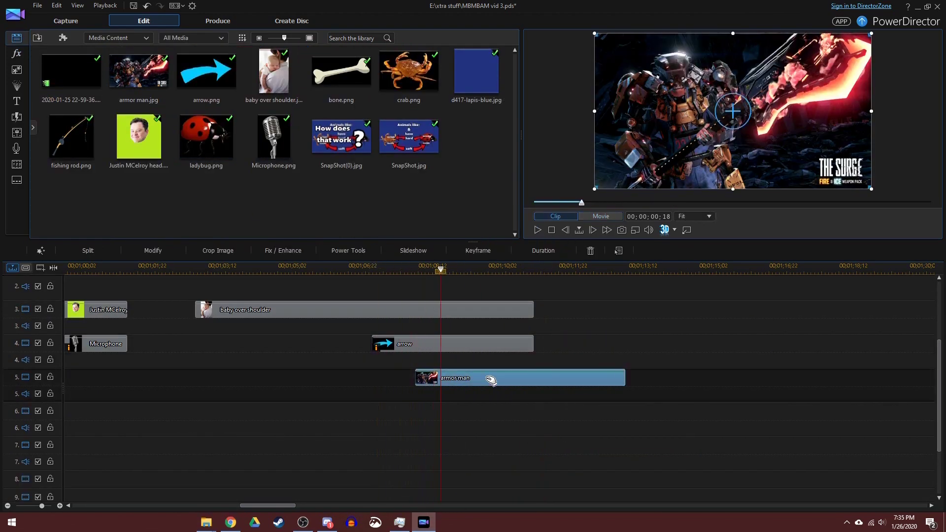
double_click(532, 377)
left_click_drag(638, 163, 538, 222)
left_click(848, 502)
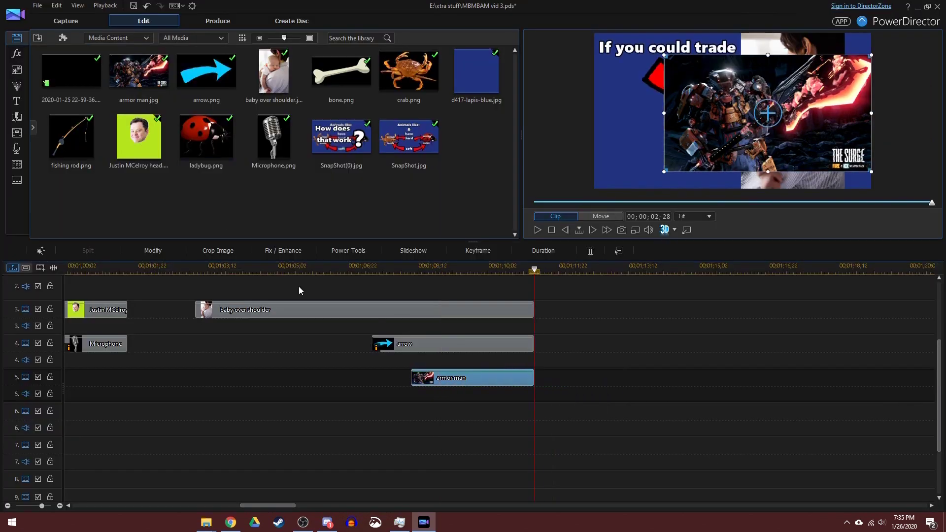
Step: Add the small caption '*this is what google gave me for "armor that helps you to sever your enemies"*', timed to appear with the armor man image
double_click(299, 290)
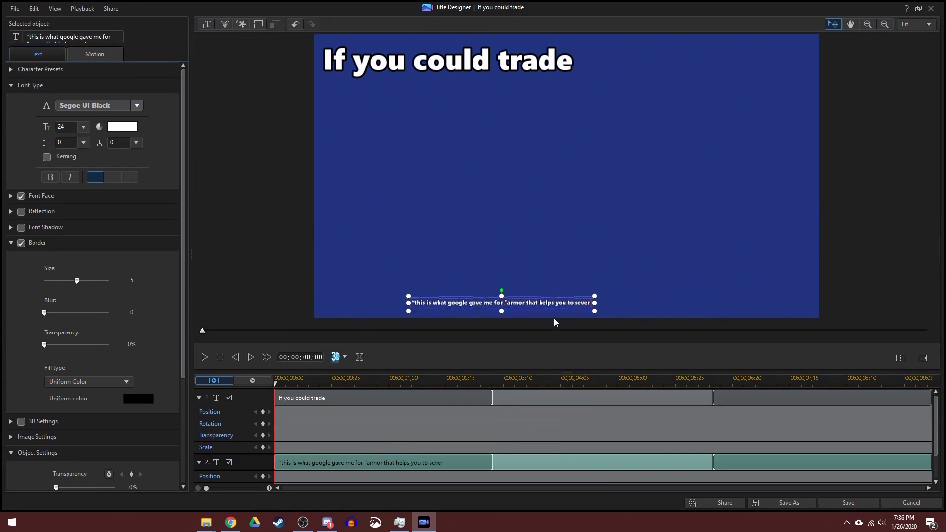
key("space")
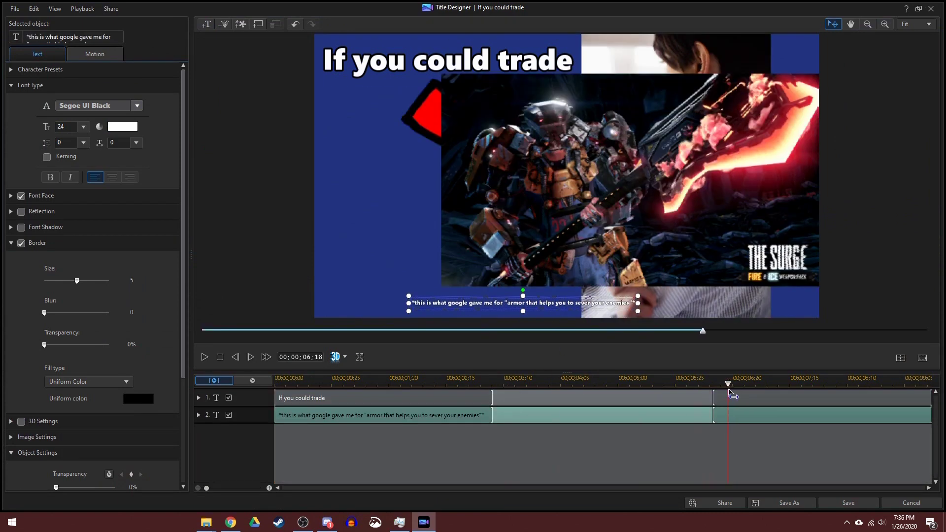
left_click_drag(708, 385, 685, 392)
left_click_drag(275, 415, 730, 415)
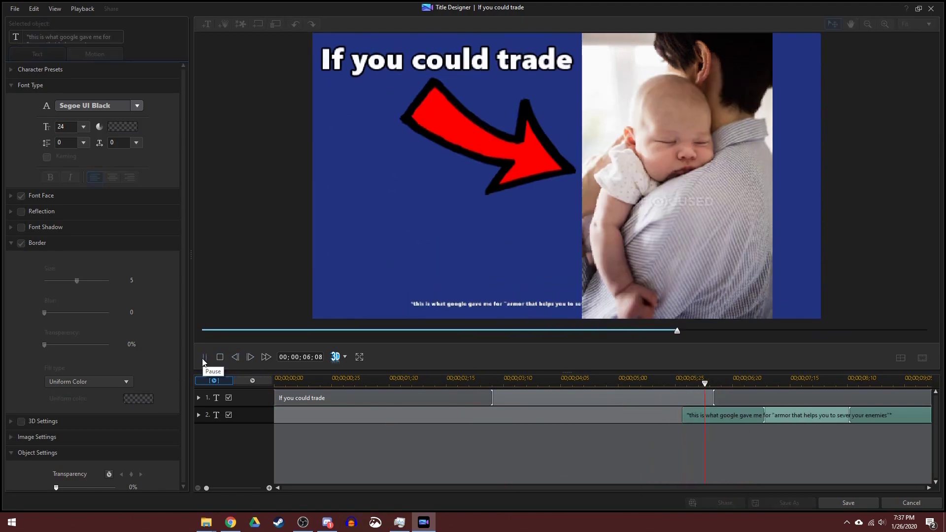
left_click(205, 359)
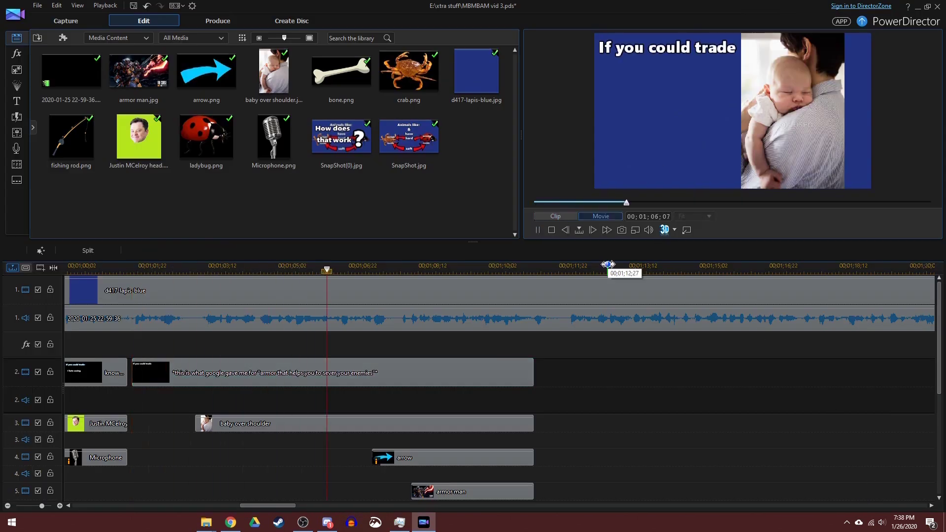
key("space")
Step: Set the border color of "If you could trade" to light blue and the small caption's border to red
double_click(259, 373)
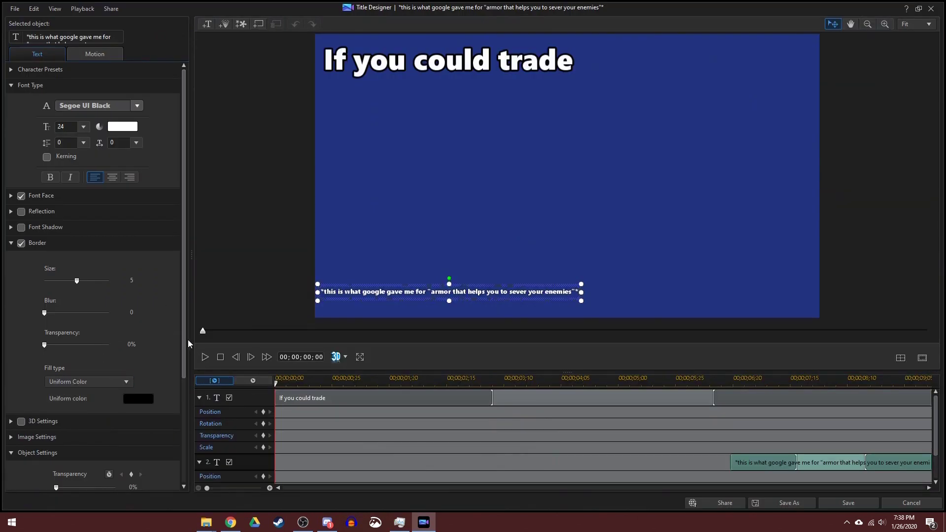
left_click(139, 398)
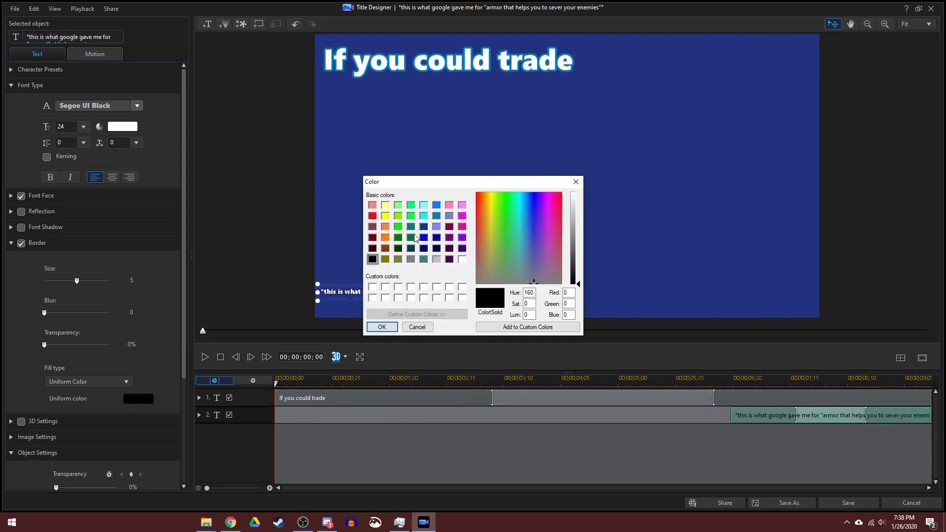
left_click(382, 327)
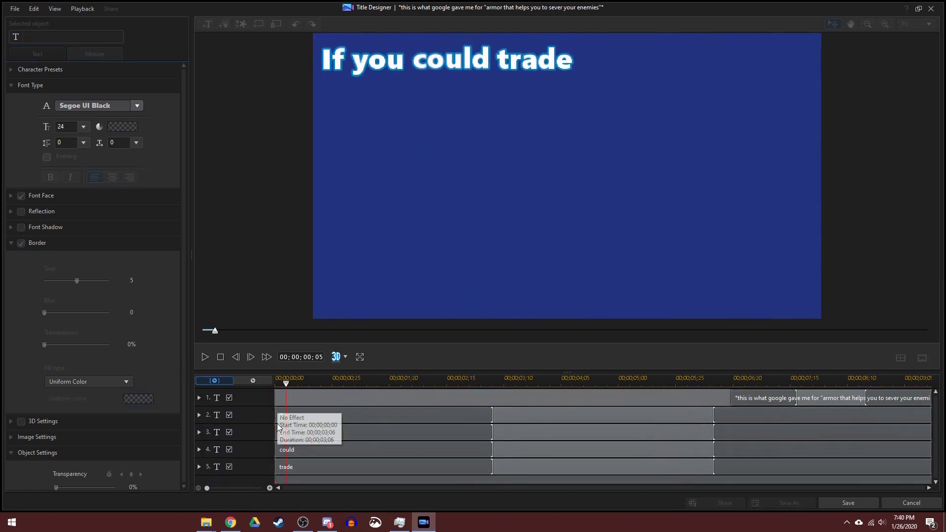
Step: Stagger the start times of the separate words "you", "could" and "trade" to match the audio, and preview the title
scroll(662, 364, "down", 5)
left_click(315, 383)
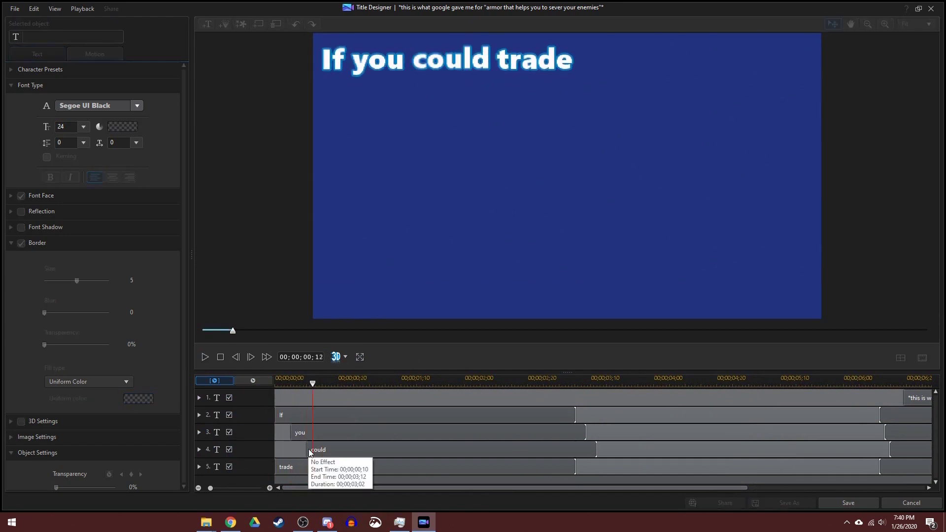
left_click(205, 356)
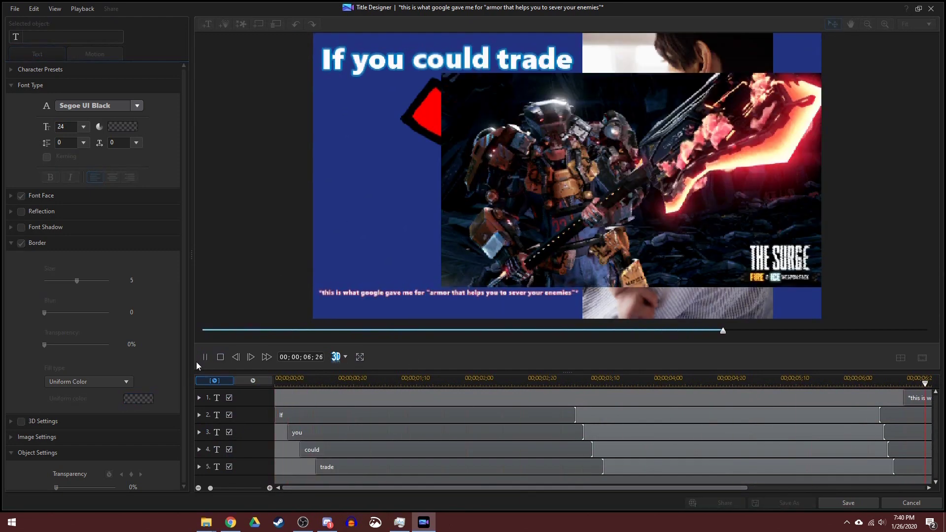
Step: Place SnapShot(3).jpg after the "trade" clip on track 2, add a default title of equal length on track 3, and open it for editing
left_click(220, 356)
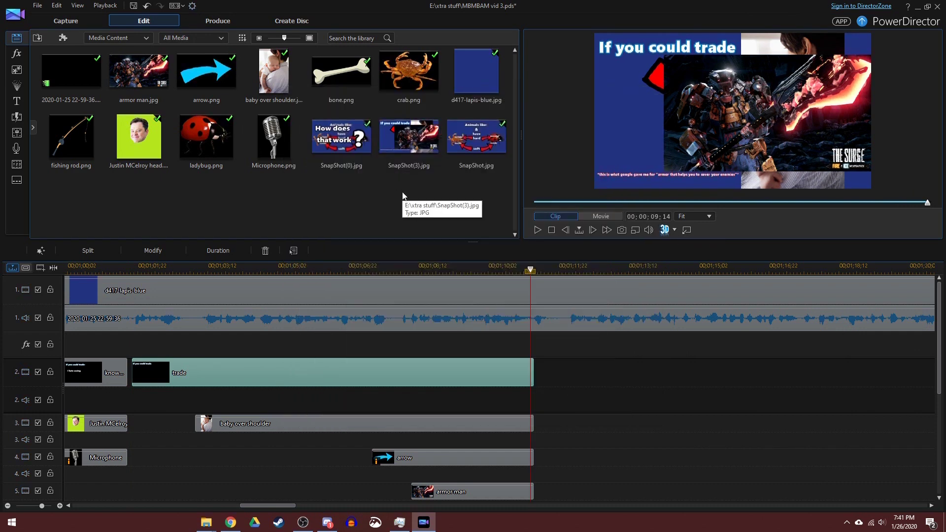
left_click_drag(408, 138, 551, 373)
left_click(538, 230)
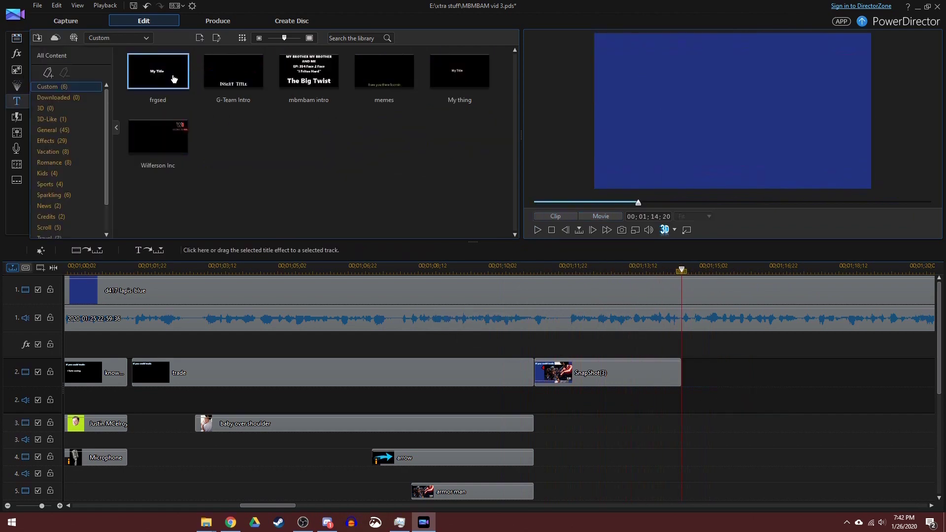
left_click_drag(157, 71, 640, 423)
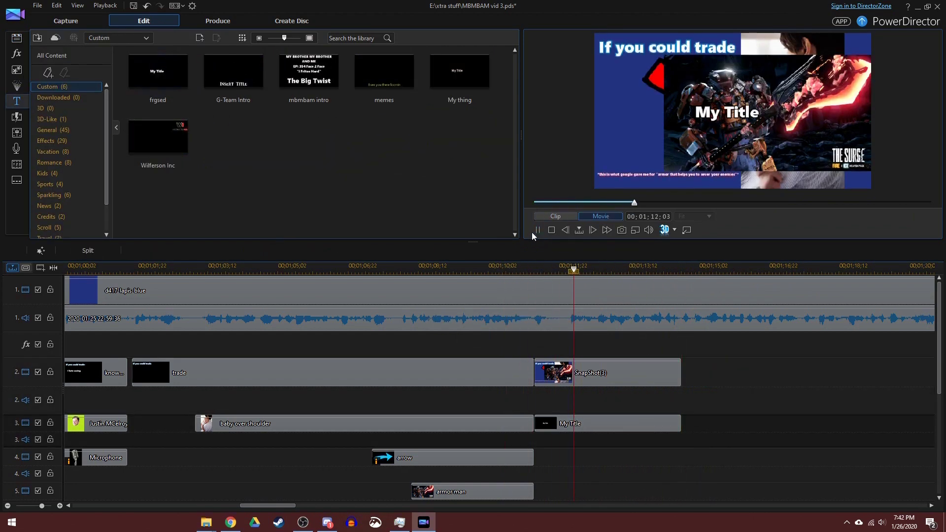
double_click(586, 422)
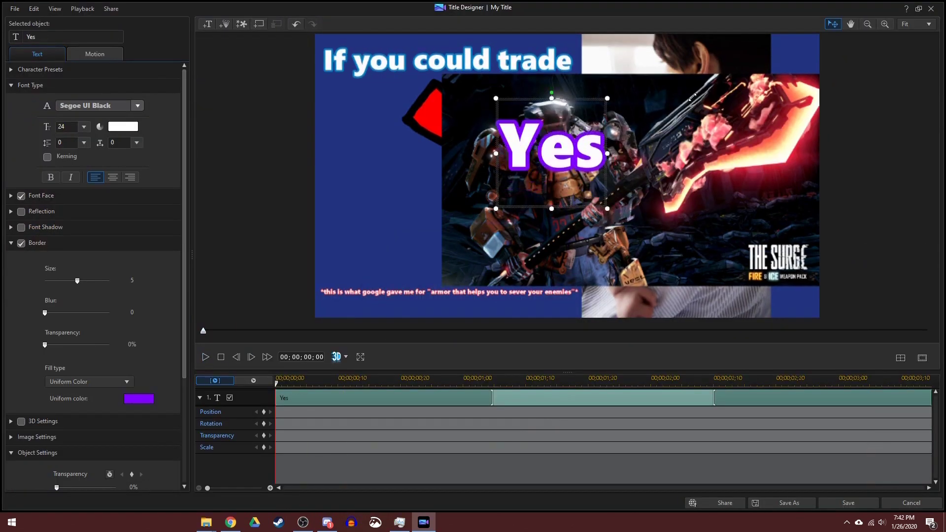
Step: Overlay purple-bordered "Yes" and tilted, blue-bordered "Obviously" and "Right?" on the armor image, staggering their starts with "Right?" at 00;00;01;10
left_click_drag(552, 142, 501, 114)
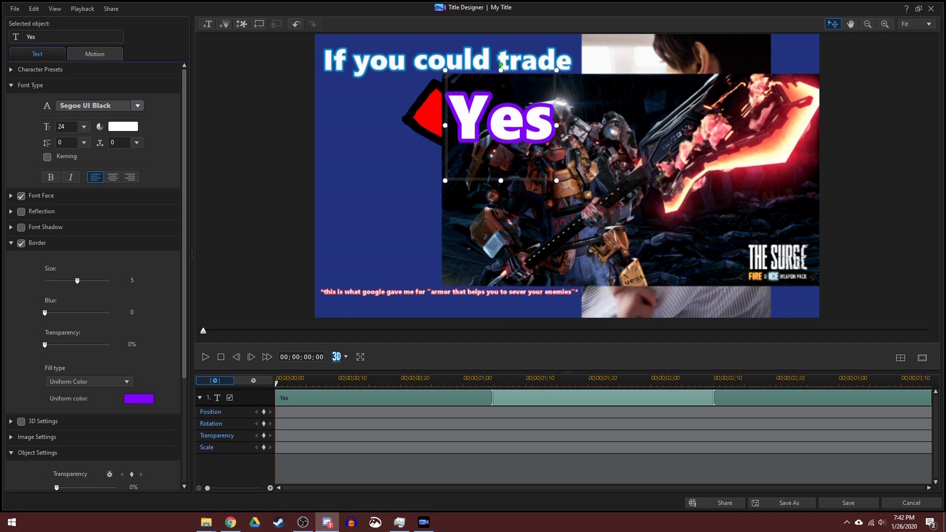
left_click(543, 202)
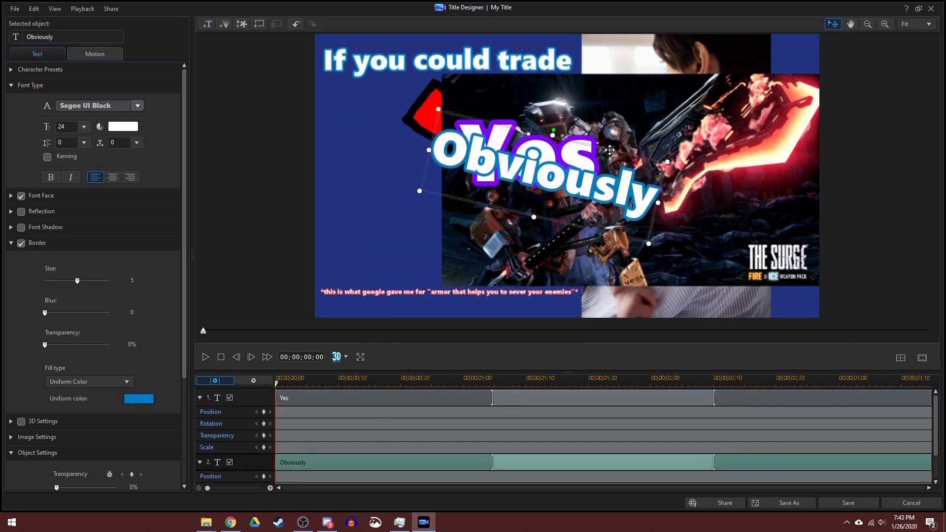
key("space")
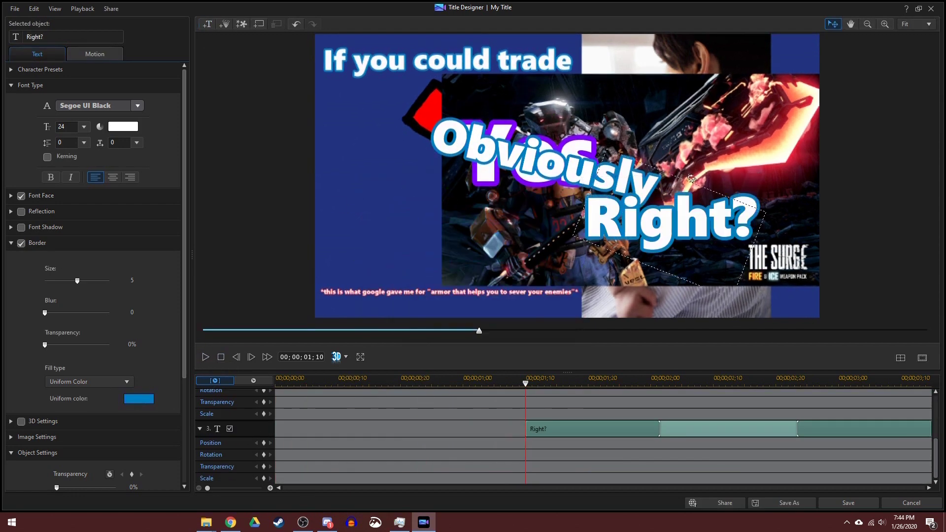
left_click_drag(734, 170, 756, 174)
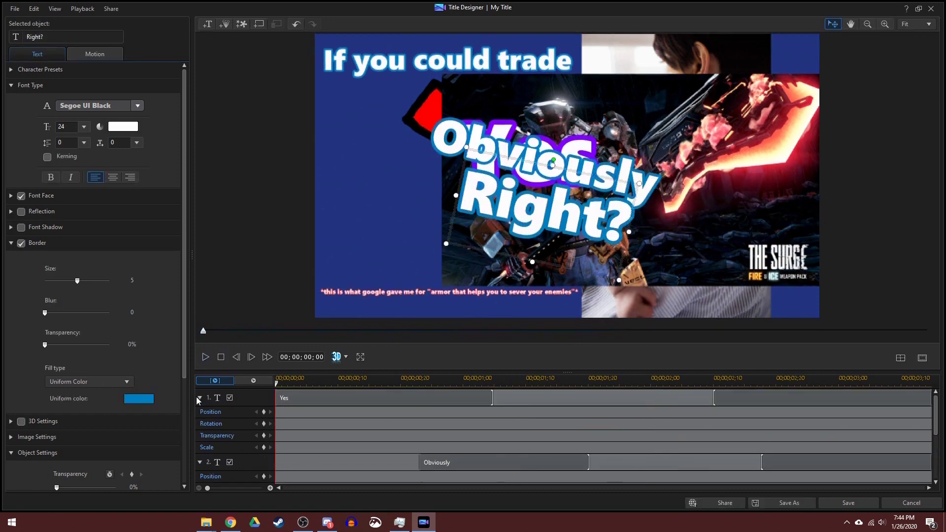
Step: Add purple-bordered "Right" and tilted, blue-bordered "Yes?" and "Obviously?" over the earlier words, staggering their start times to match the audio
left_click(199, 398)
left_click(199, 415)
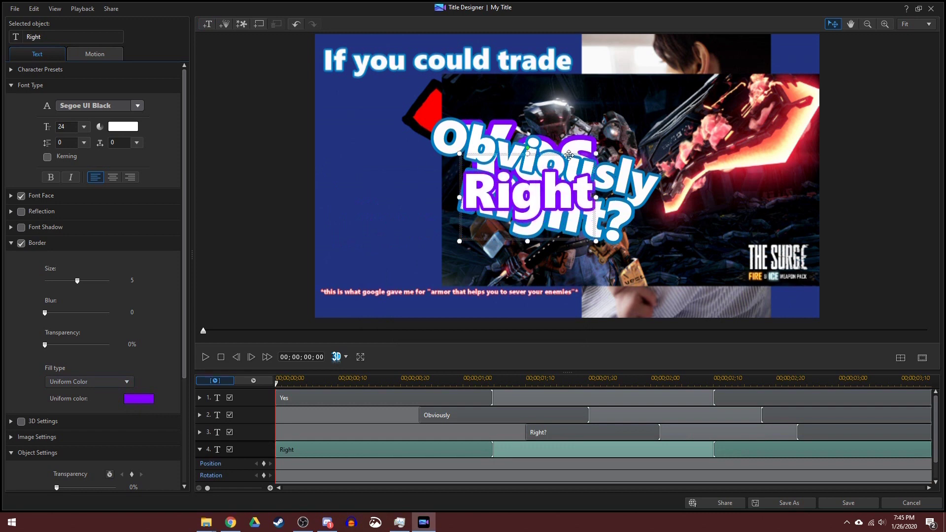
left_click(206, 356)
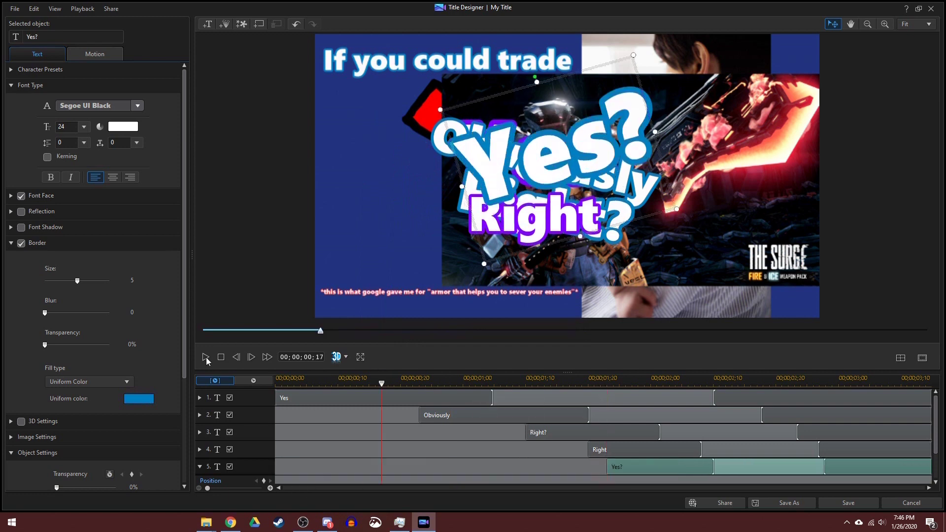
left_click(205, 357)
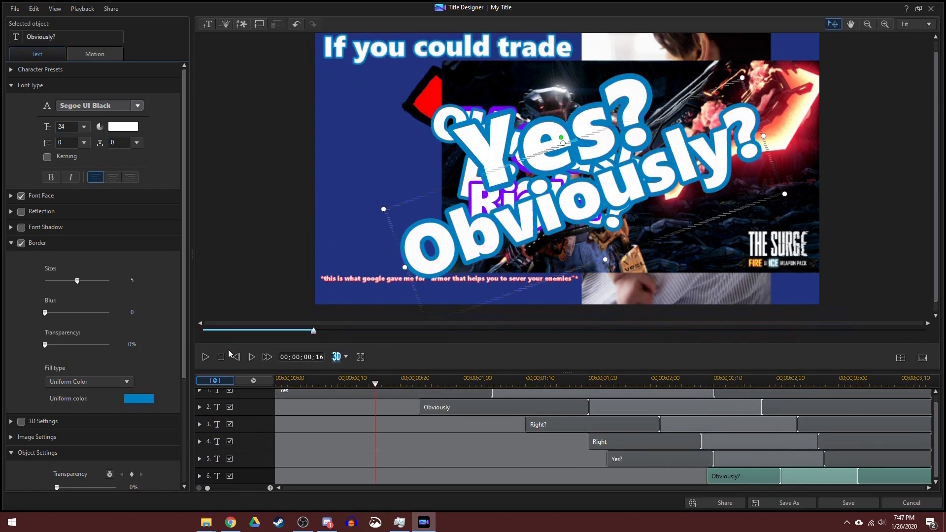
left_click(207, 357)
Step: Add "I mean," and "Listen" with purple borders, enlarge both to scale 3.30, and place "Listen" below "I mean,"
type("I mean,")
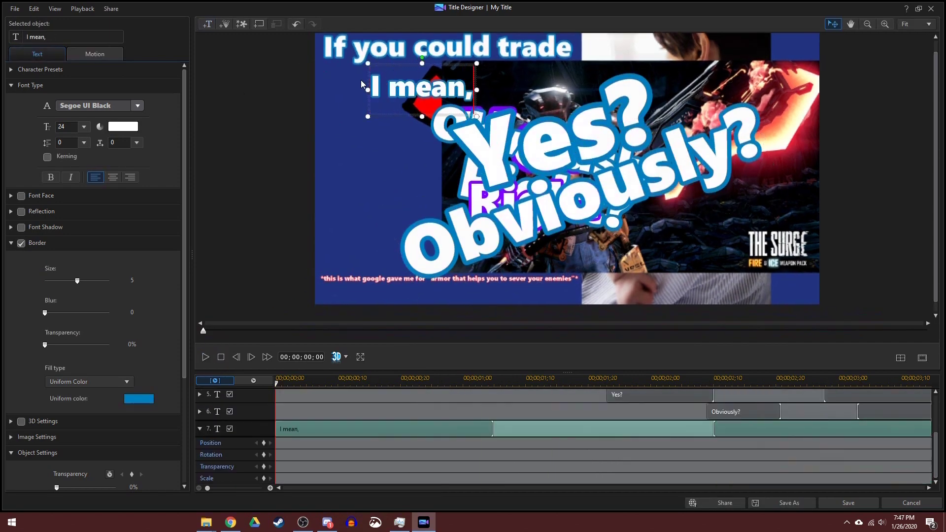
left_click(138, 398)
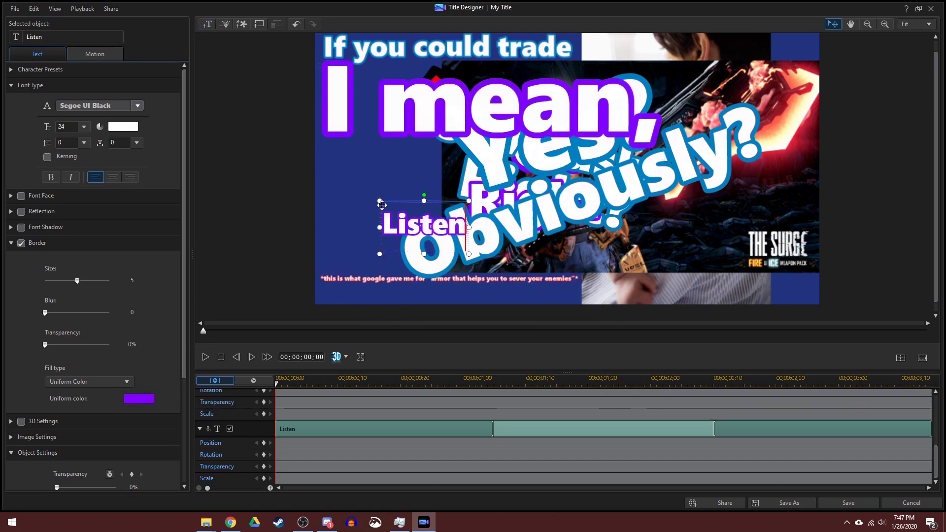
scroll(98, 246, "down", 3)
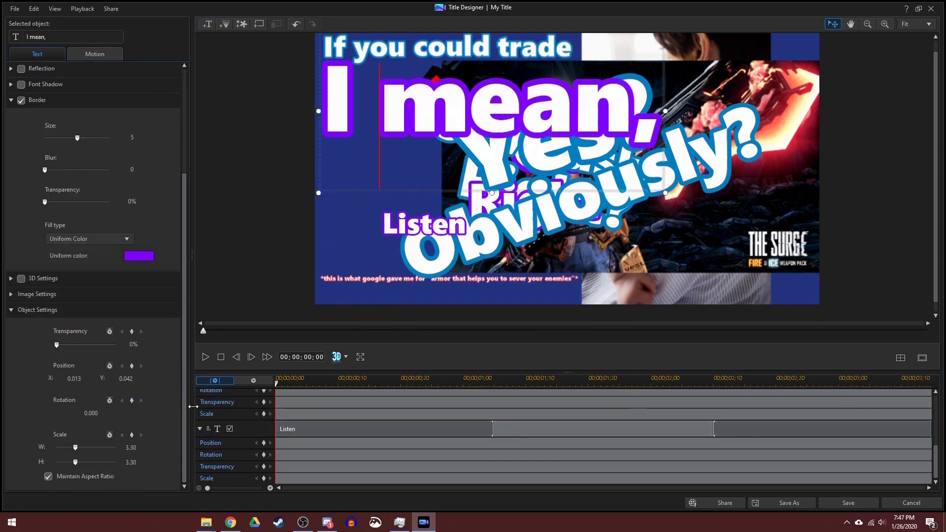
left_click_drag(63, 447, 76, 447)
left_click_drag(576, 259, 747, 257)
Step: Stagger the starts of "I mean," and "Listen" after "Obviously?" and align the words' ending-effect starts at 00;00;03;10
left_click(199, 429)
left_click(769, 378)
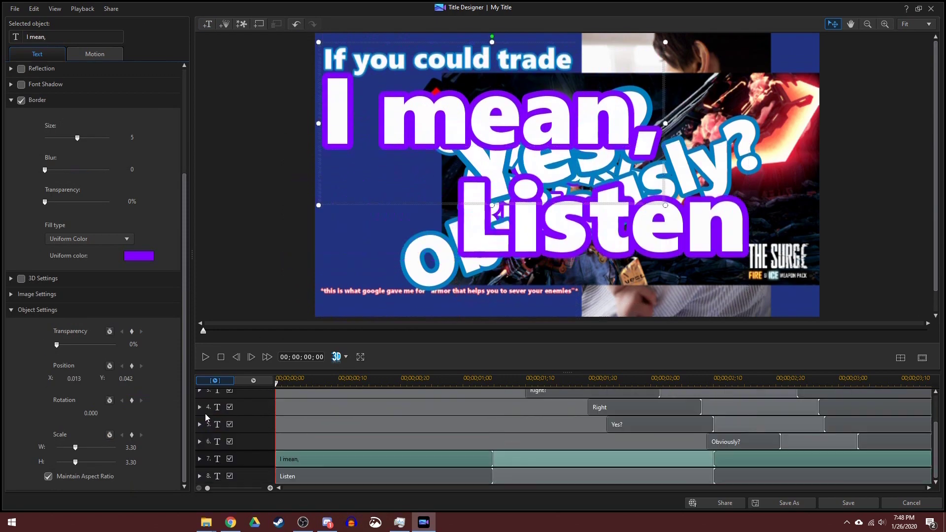
left_click(795, 459)
left_click(206, 357)
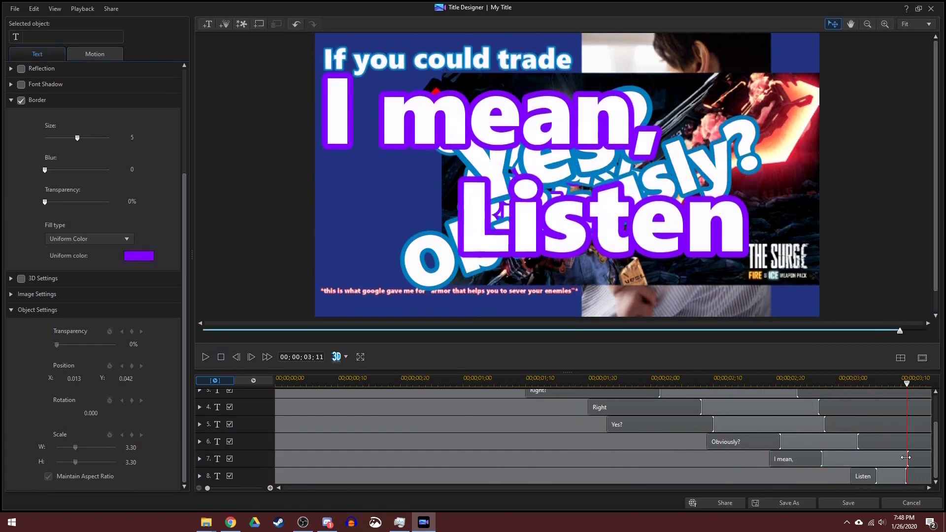
left_click(895, 441)
scroll(900, 406, "up", 2)
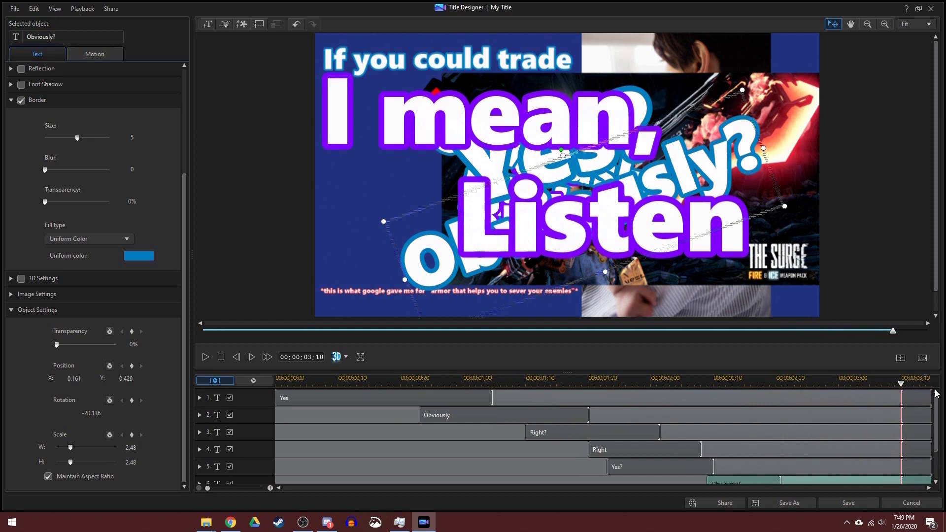
Step: Apply the Slide Right ending effect to all the words and save the title
key("ctrl+a")
scroll(901, 444, "down", 2)
left_click(95, 54)
left_click(51, 100)
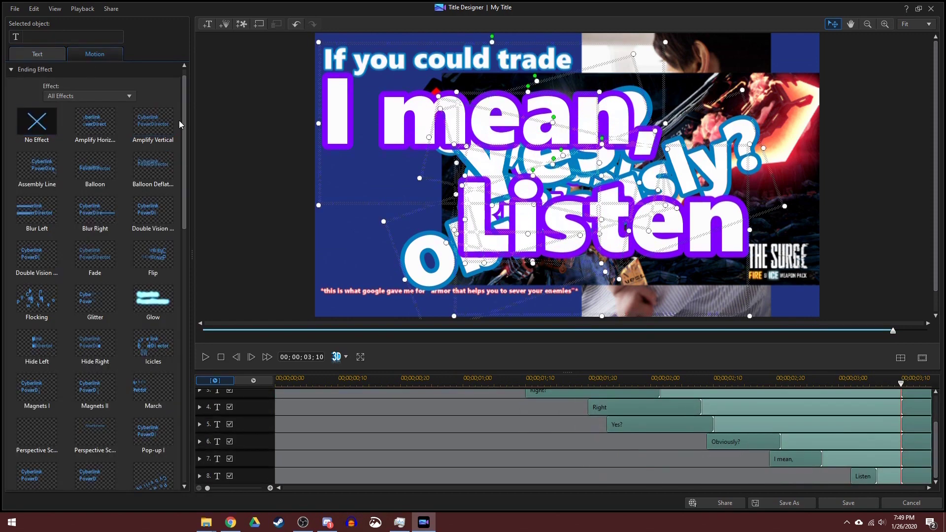
scroll(42, 345, "down", 10)
left_click(153, 394)
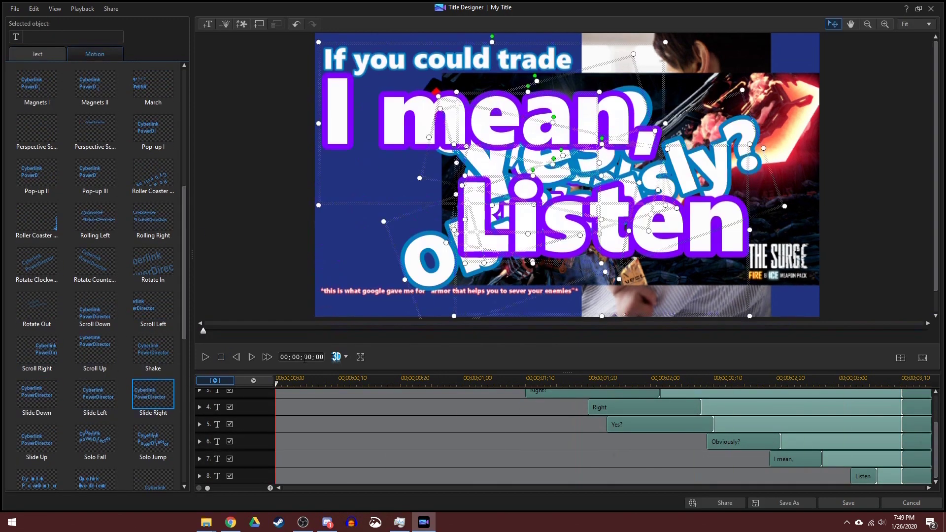
left_click(838, 503)
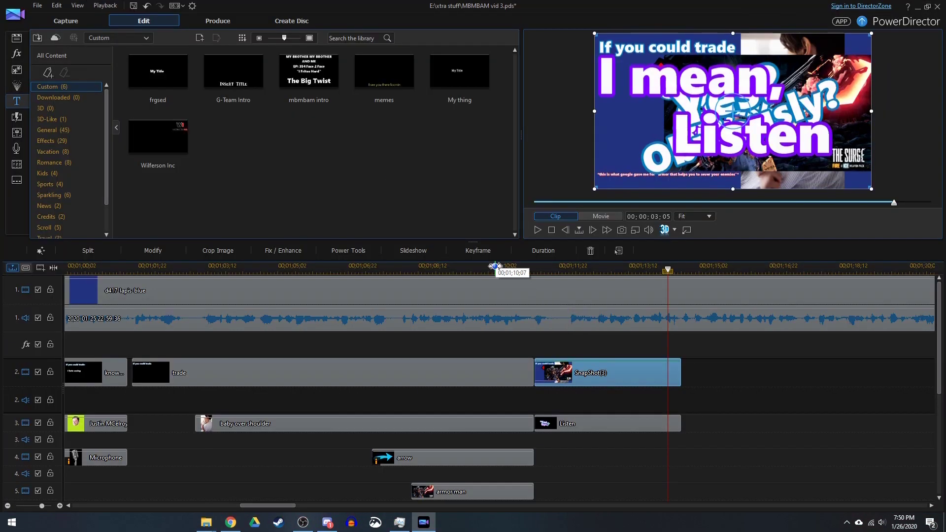
Step: Preview the snapshot section with its new title and save the project
left_click(536, 230)
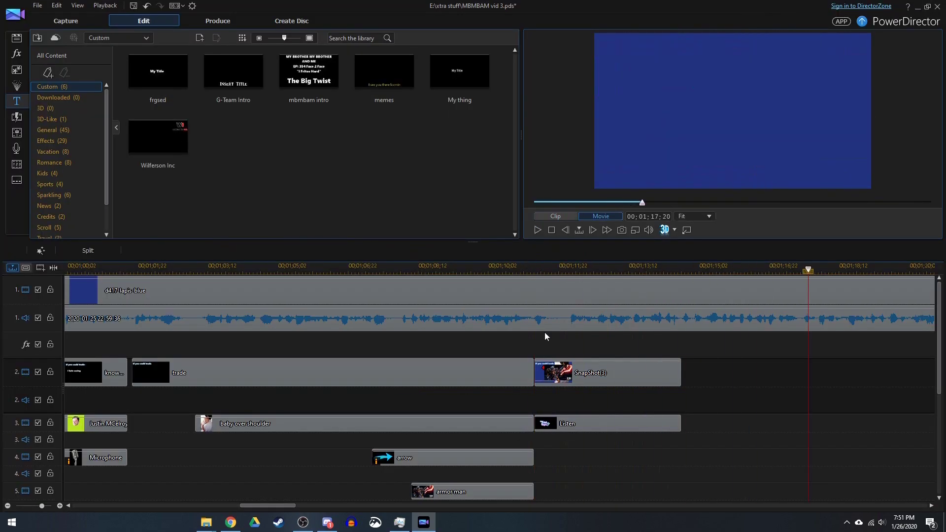
key("ctrl+s")
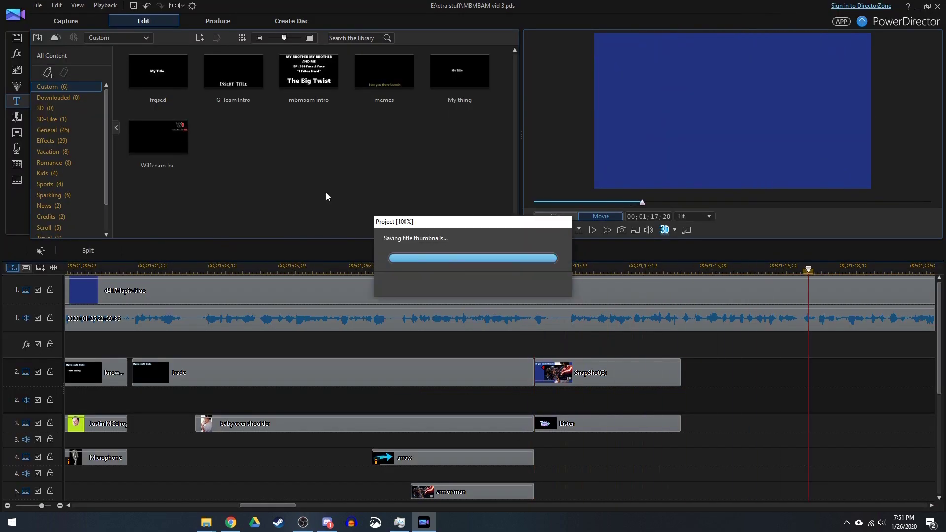
key("space")
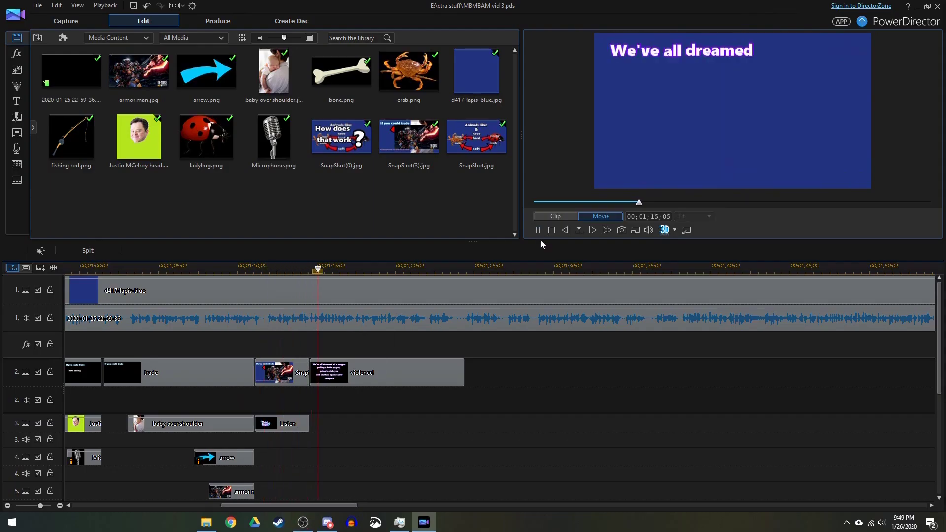
Step: Listen to the next audio line and add a title reading "We fixed violence" over three lines along the frame's left edge
left_click(537, 230)
left_click(537, 230)
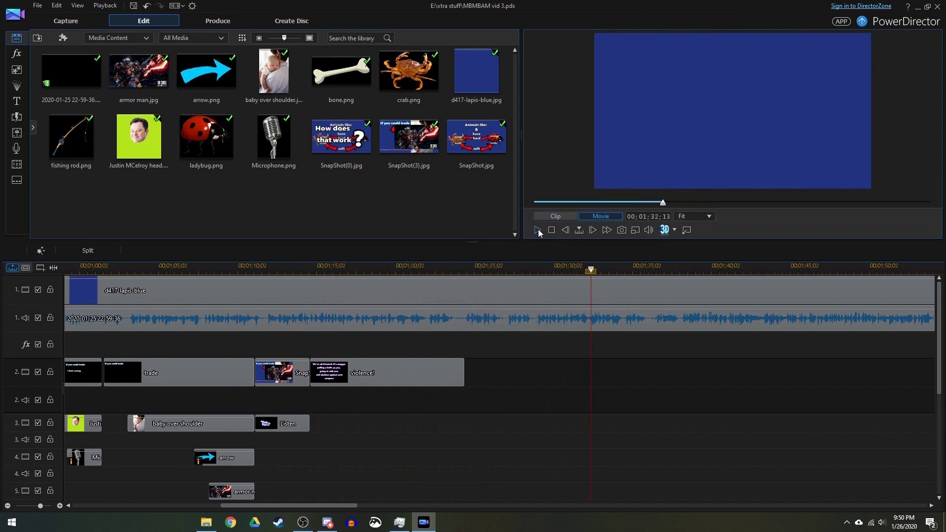
left_click(377, 266)
key("space")
left_click(537, 230)
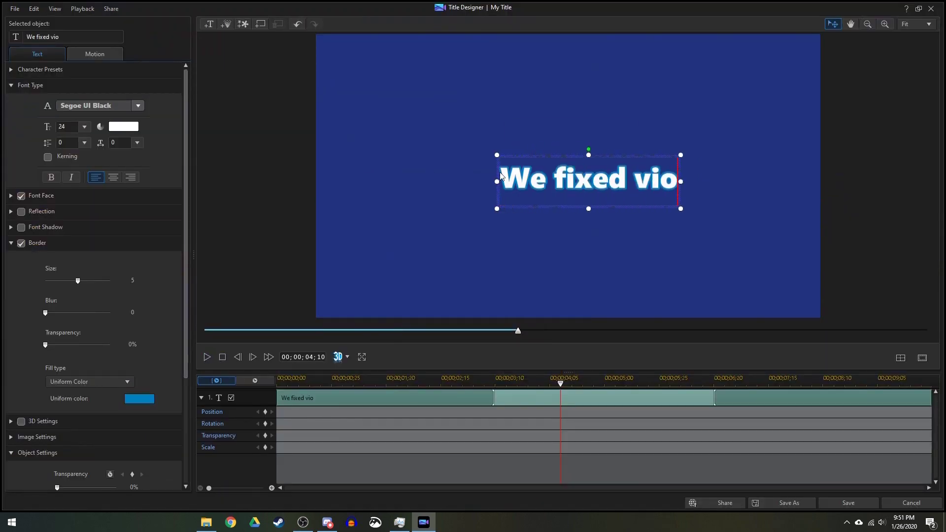
type("iolence")
left_click_drag(624, 251, 443, 266)
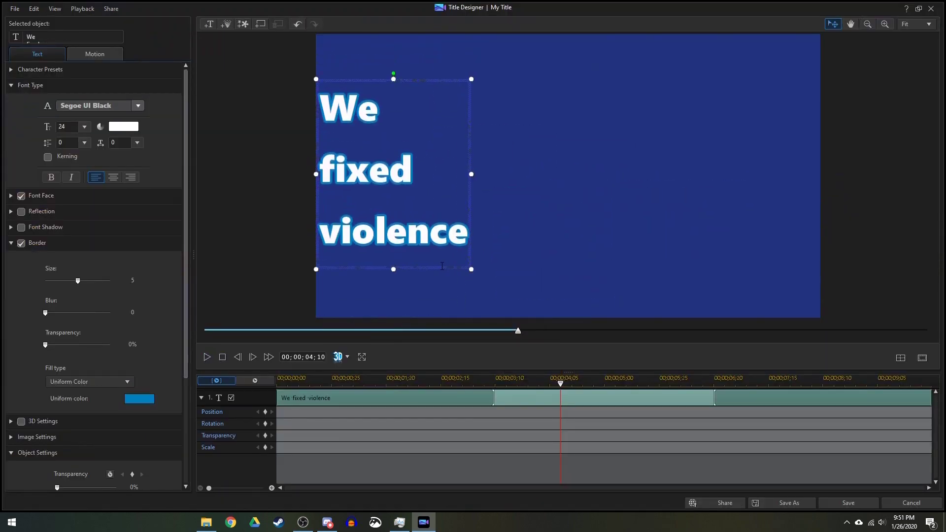
left_click(206, 358)
left_click(223, 357)
Step: Add "There's no point" as right-aligned text over three lines along the frame's right edge
left_click(558, 81)
type("There's no point")
left_click_drag(556, 79, 668, 94)
left_click(793, 236)
left_click_drag(792, 237, 800, 260)
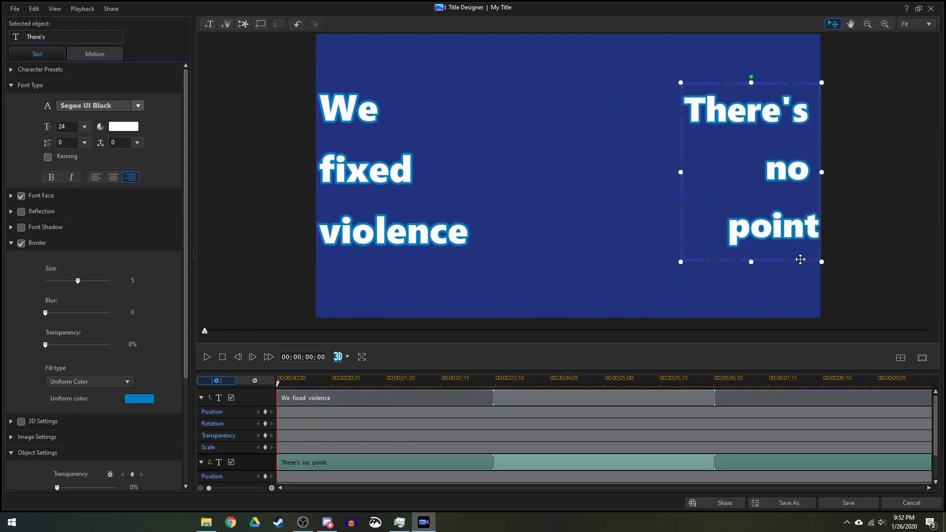
Step: Add "Everyone's got armor!" as centred text over three lines between the two phrases and preview the title
left_click(209, 24)
type("Everyone's got armor!")
left_click_drag(544, 79, 490, 79)
left_click(207, 356)
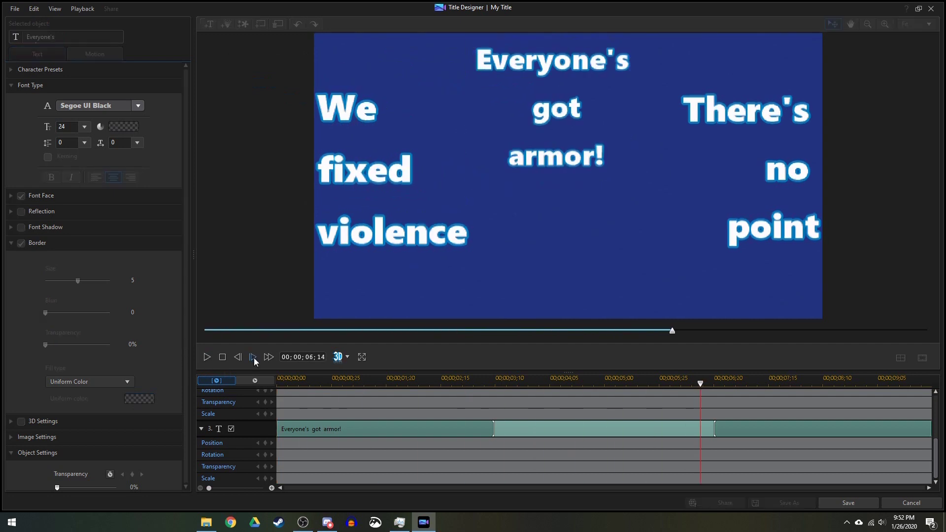
left_click(222, 356)
Step: Enlarge "Everyone's got armor!", move "We fixed violence" lower, and move "There's no point" up to the frame's upper corner
left_click_drag(552, 185, 550, 281)
left_click_drag(369, 79, 370, 132)
left_click_drag(744, 148, 744, 96)
left_click(789, 273)
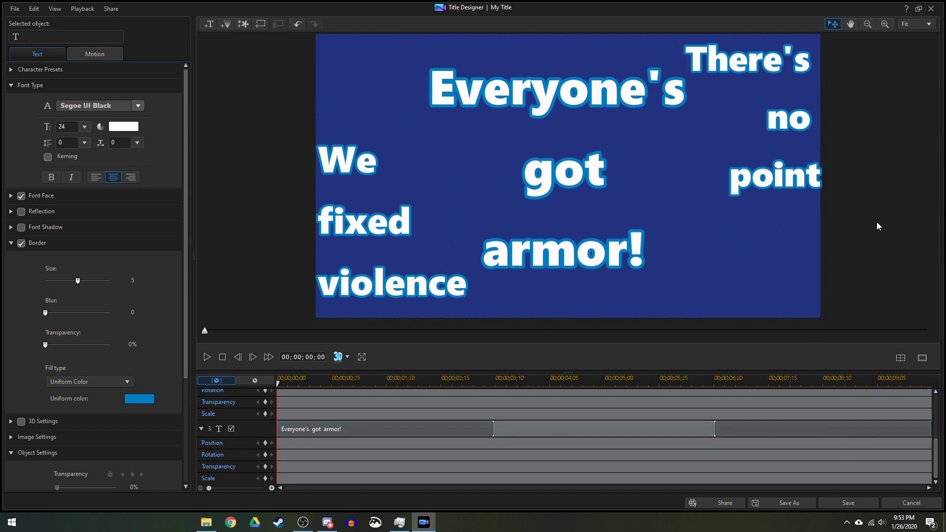
Step: Create separate "We", "fixed" and "violence" text objects at scale 1.29, each placed over the matching word of the combined phrase
left_click(208, 24)
type("We")
scroll(179, 295, "down", 3)
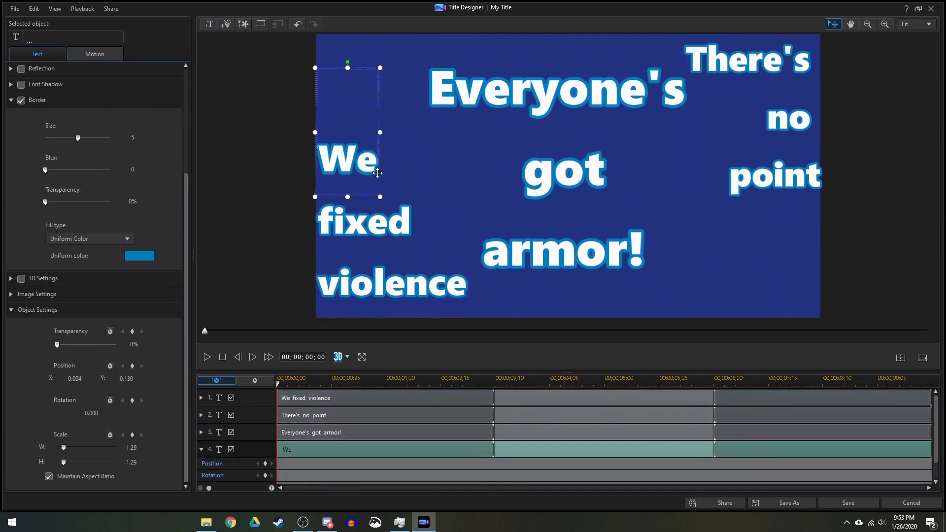
left_click(209, 24)
type("fixed")
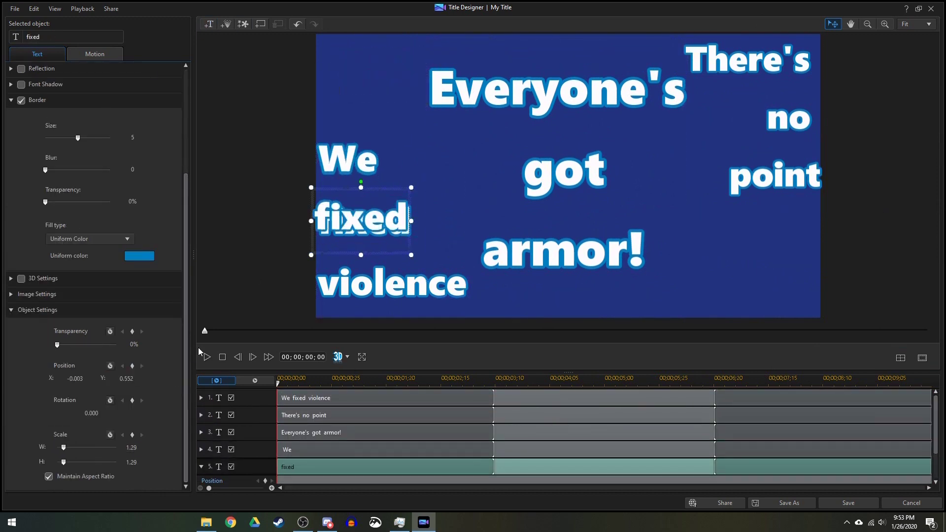
left_click(328, 86)
type("violence")
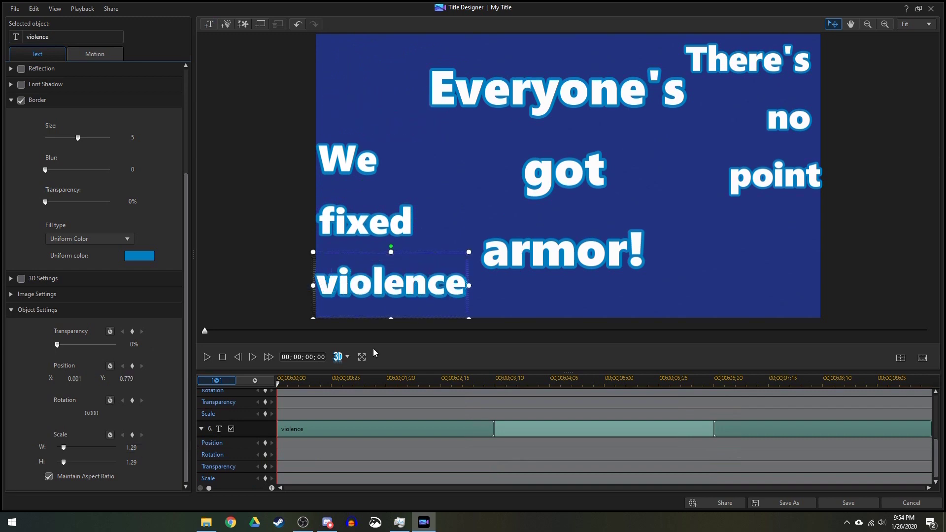
Step: Create separate "There's", "no" and "point" text objects, each enlarged and placed over the matching word of the combined phrase
left_click(209, 24)
type("Th")
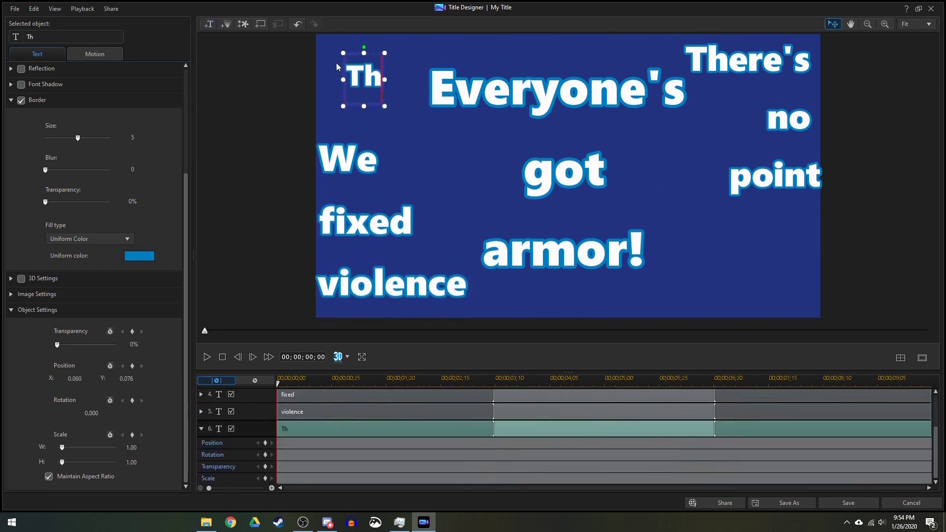
type("ere's")
left_click_drag(337, 66, 684, 49)
left_click(209, 24)
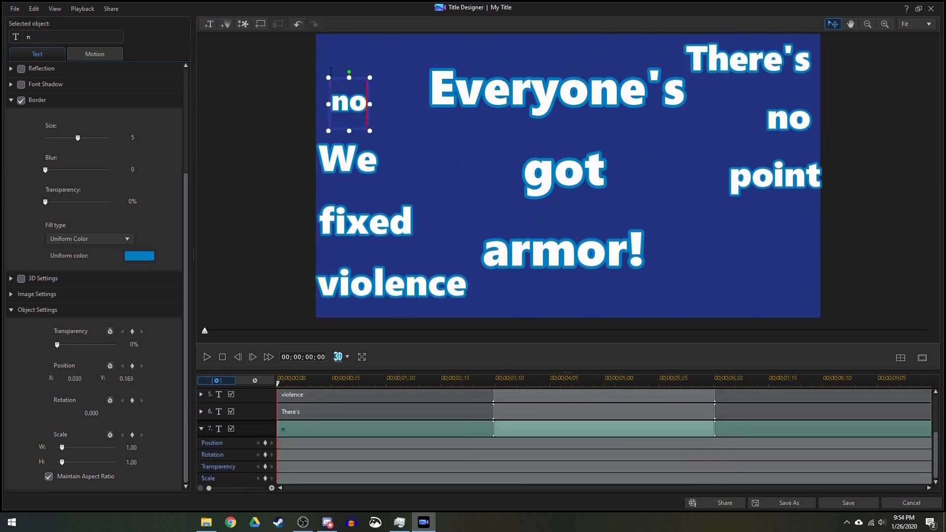
type("point")
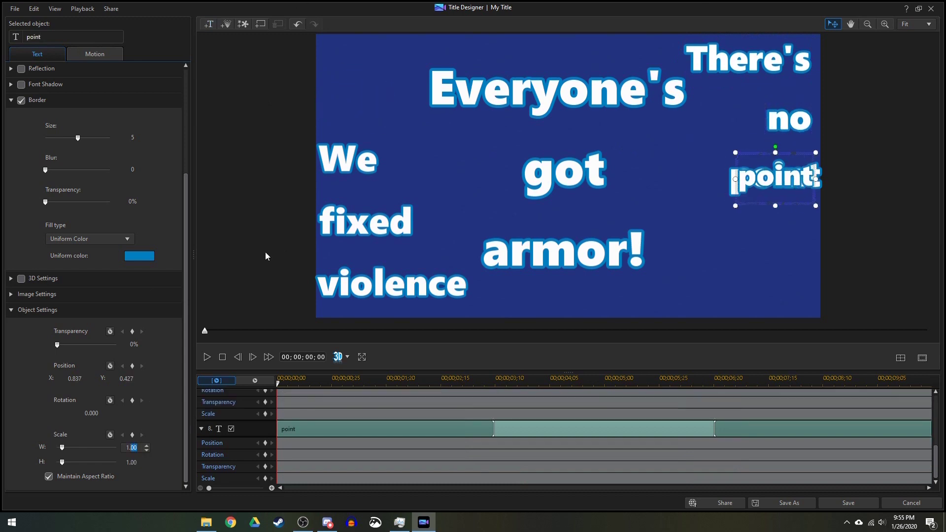
scroll(675, 455, "up", 5)
Step: Create separate "Everyone's", "got" and "armor!" text objects at scale 1.69 over the matching words of the central phrase
left_click(209, 24)
type("Every one's")
key("BackSpace")
left_click_drag(407, 127, 621, 133)
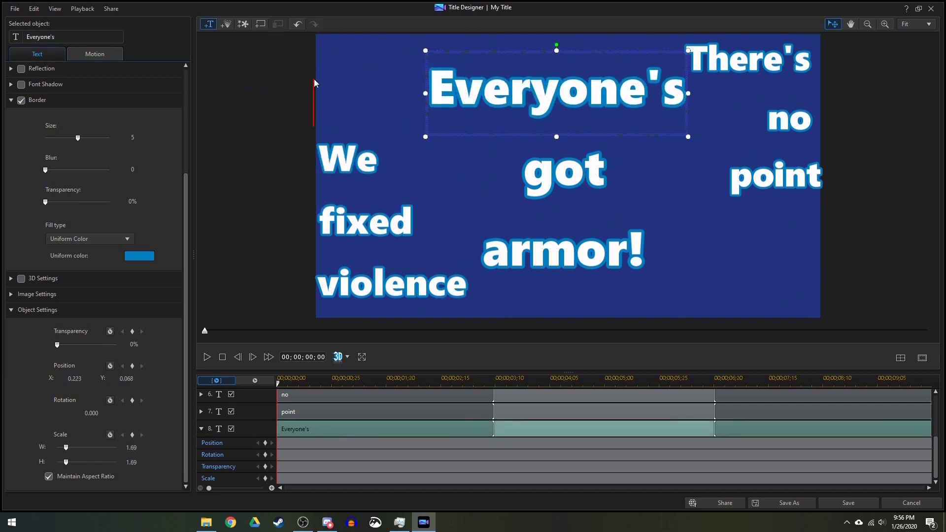
left_click(209, 24)
type("got")
left_click_drag(326, 124, 578, 198)
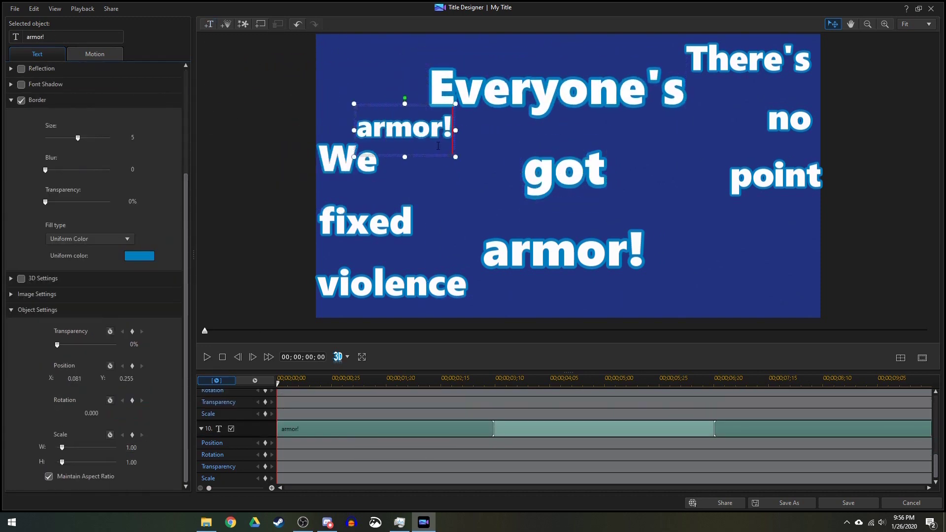
left_click(922, 359)
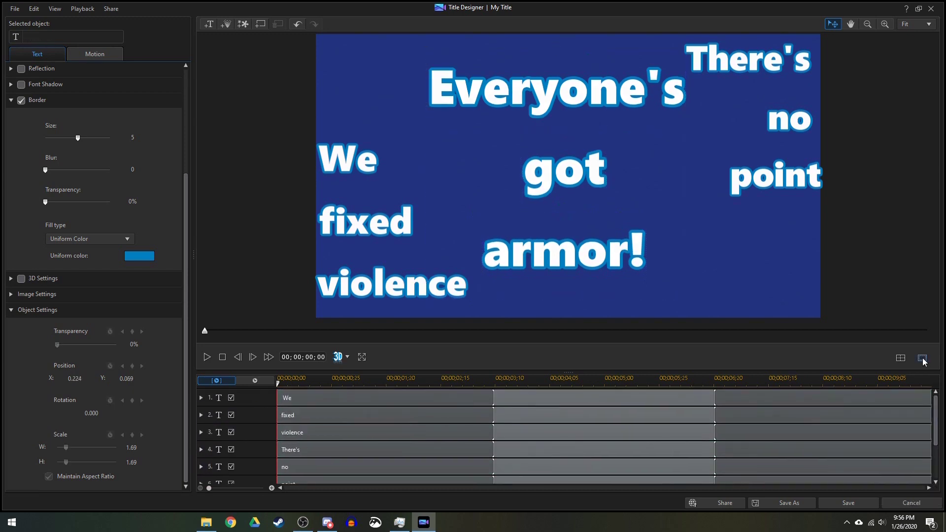
Step: Play back the title and delay the starts of "fixed", "violence", "There's", "no" and "point" one after another to match the speech
left_click(207, 356)
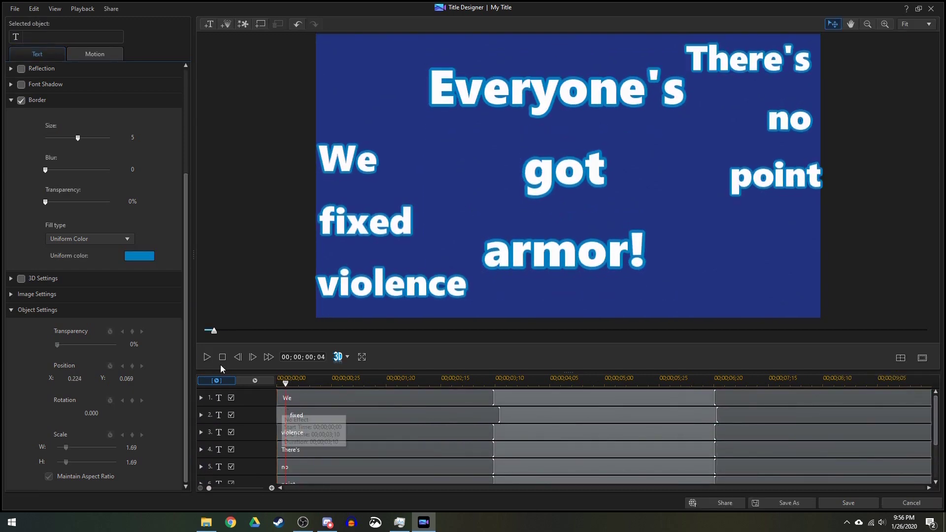
left_click(207, 358)
left_click_drag(275, 433, 346, 449)
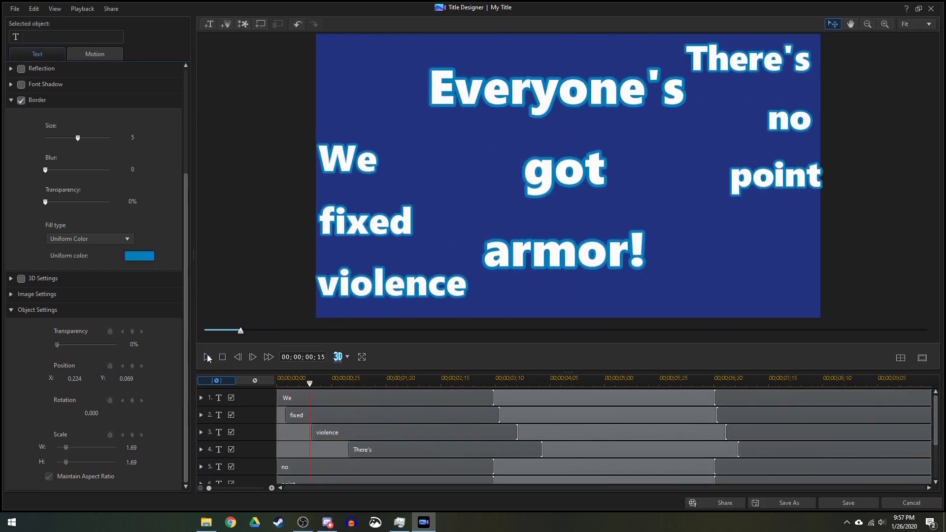
left_click_drag(276, 467, 364, 467)
scroll(823, 443, "down", 2)
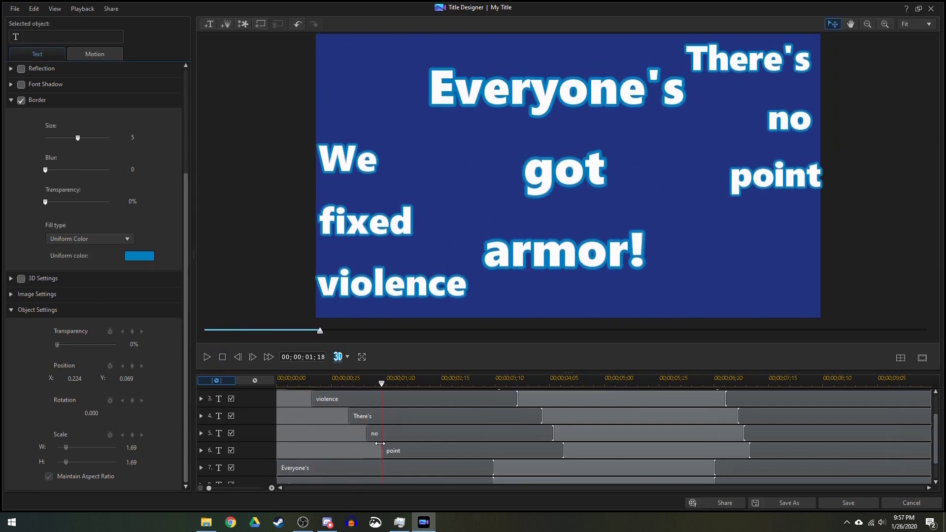
Step: Delay the starts of "Everyone's", "got" and "armor!" to follow "point" in time with the speech, and save the title
left_click_drag(277, 467, 454, 467)
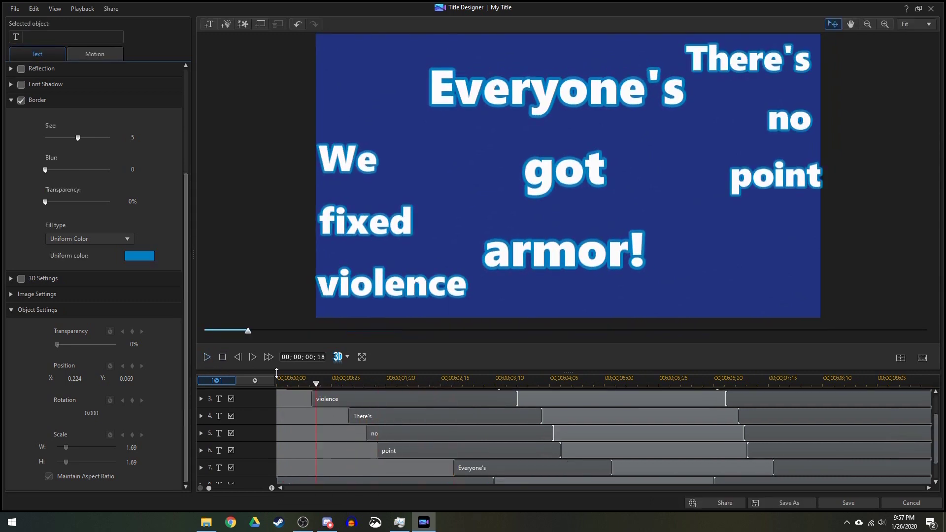
scroll(939, 478, "down", 1)
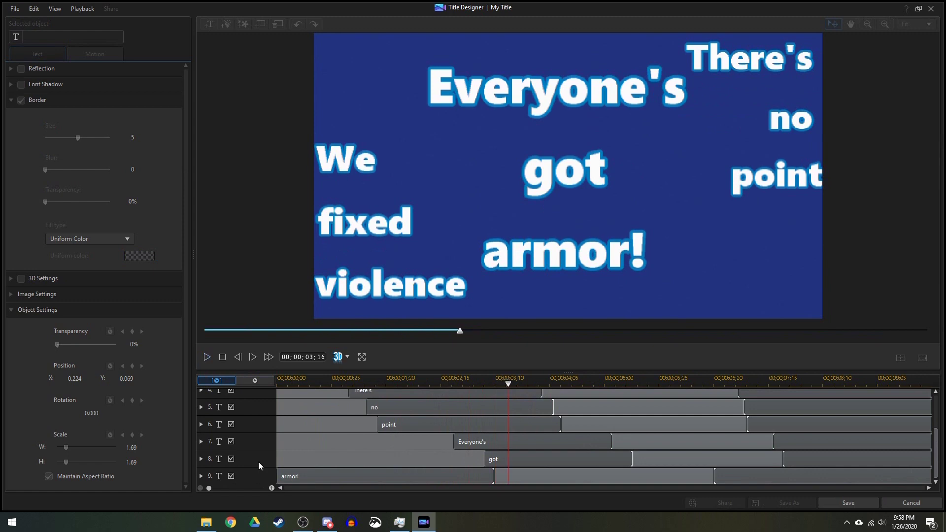
left_click(422, 380)
left_click(848, 502)
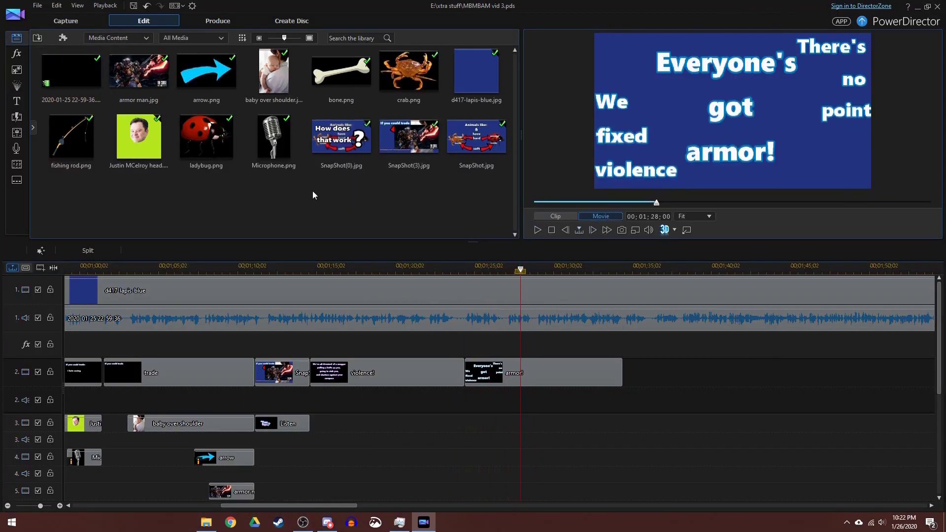
Step: Place the armor man image on track 3 from 00;01;28;00 to the end of the armor! title and play it back
left_click_drag(522, 426, 522, 426)
left_click(541, 232)
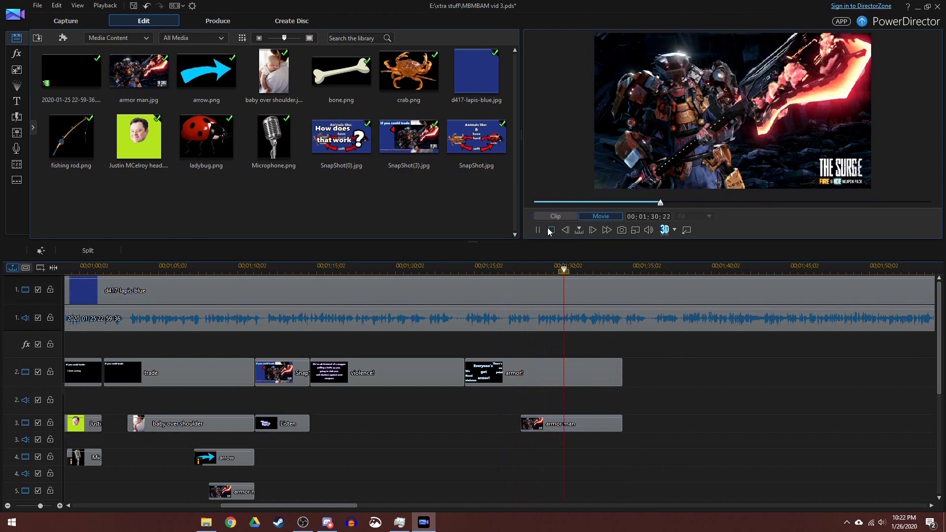
left_click(538, 229)
Step: Add a Blur effect to the armor man clip, keyframe its degree up to 35 and hold that value to the clip's end
key("F3")
left_click(546, 424)
left_click(543, 250)
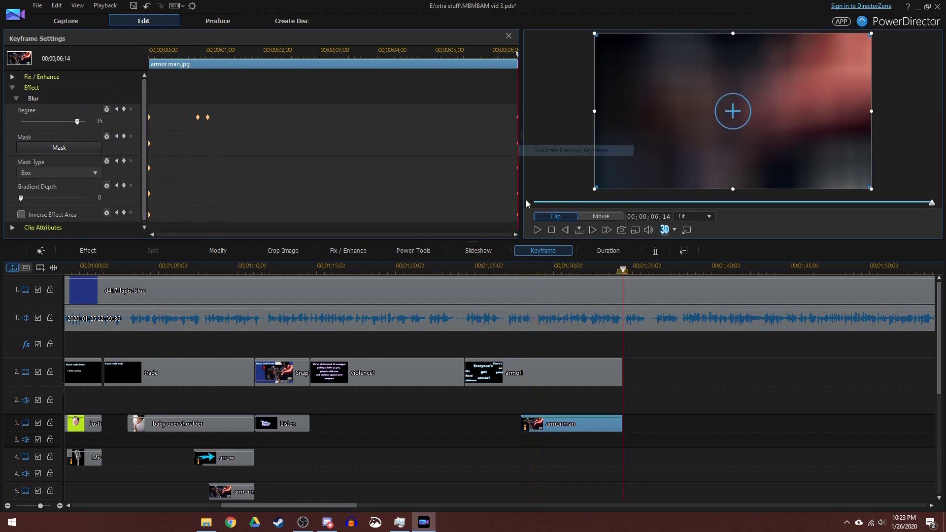
left_click(538, 230)
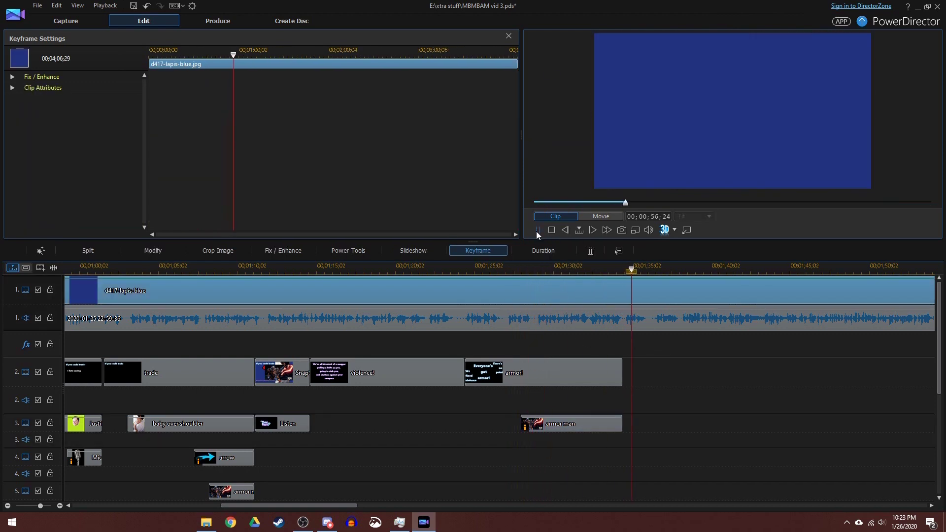
left_click(508, 36)
Step: Add the custom frgsed title on track 4 shortly after the armor man clip starts and open it in the Title Designer
left_click(16, 101)
left_click_drag(158, 69, 523, 457)
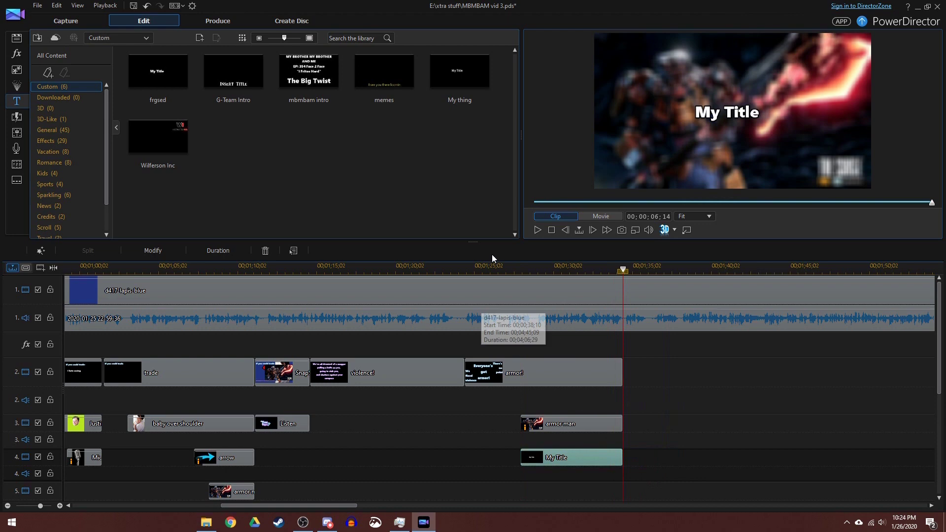
scroll(537, 315, "up", 3)
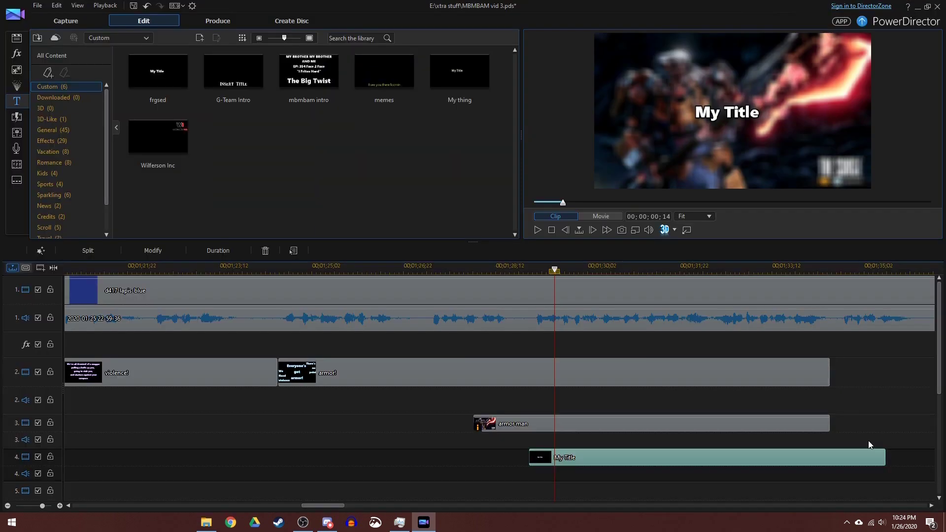
double_click(644, 458)
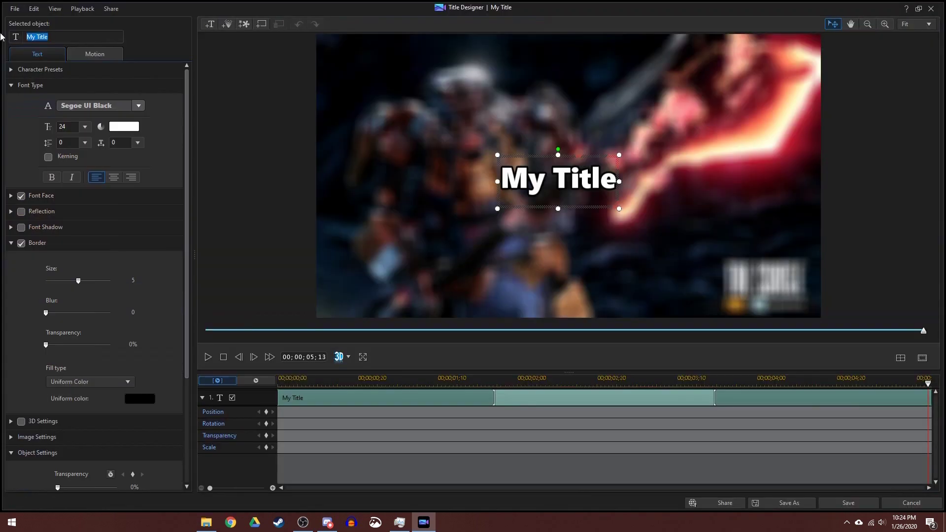
Step: Give the title a blue border and the centred text "Everyone's got exo-plating there's no point in doing crimes" over three lines
left_click(140, 399)
left_click(380, 325)
type("got exo-plating")
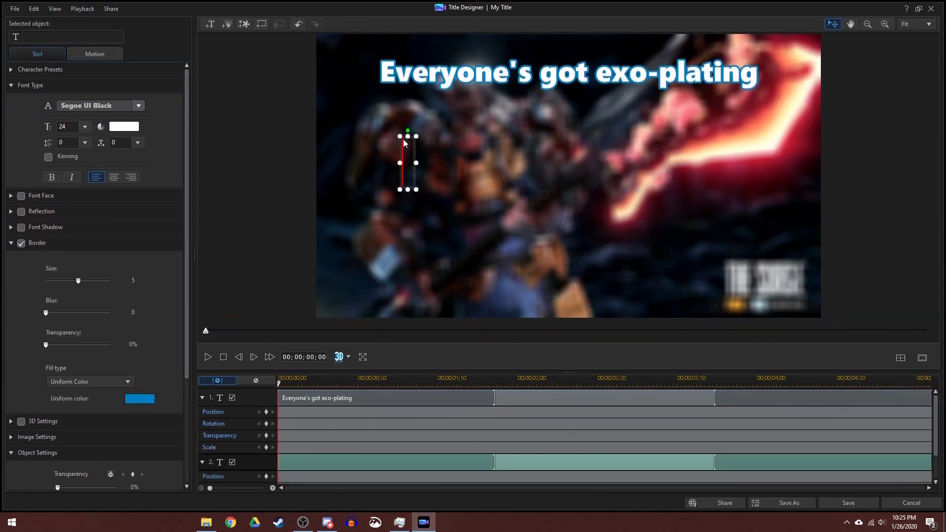
left_click(757, 80)
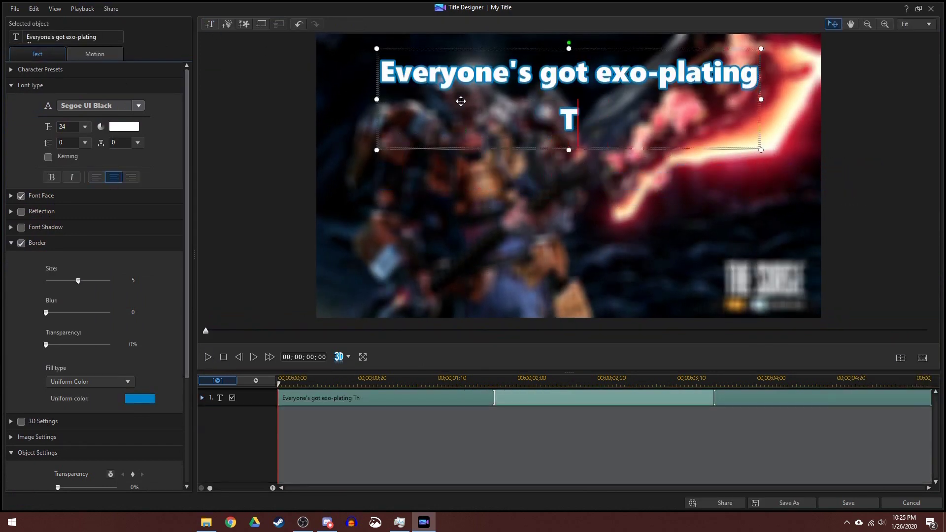
type("ntin")
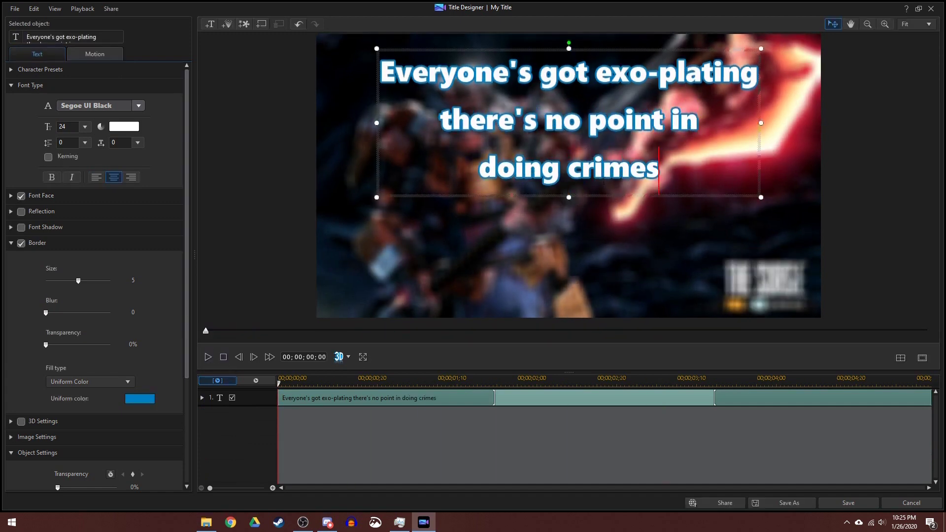
Step: Add the lines "everybody's got" and a larger "claws for hands" below "doing crimes" and preview the title
left_click(207, 358)
left_click(208, 357)
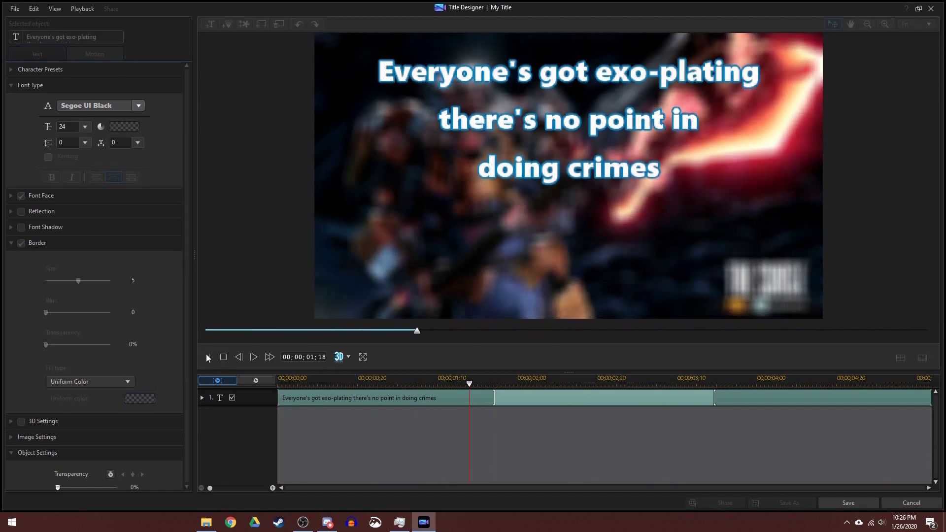
type("got")
key("Return")
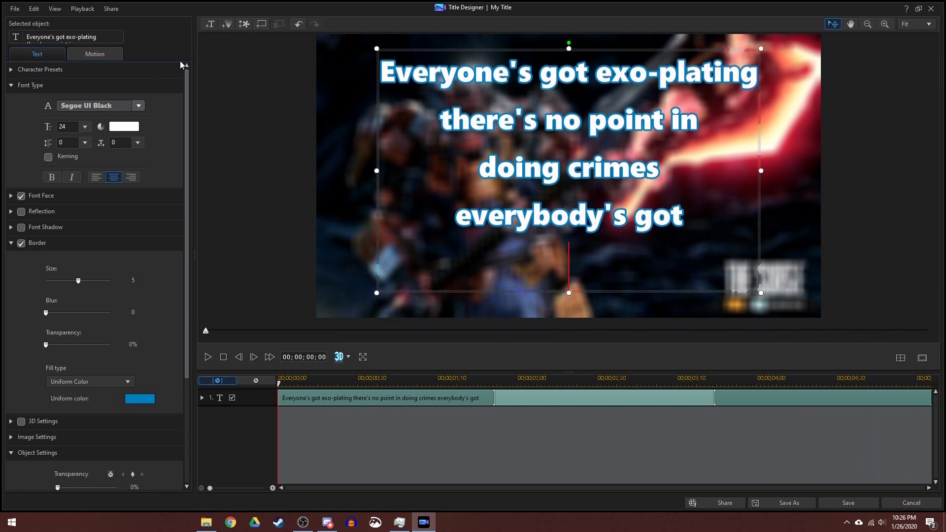
type("X")
key("BackSpace")
type("claws for hands")
left_click(208, 356)
left_click(223, 357)
Step: Create separate "Everyone's" and "got" text objects over the matching words of the first line
left_click(209, 24)
left_click(336, 167)
type("Everyone's")
left_click_drag(423, 185, 534, 97)
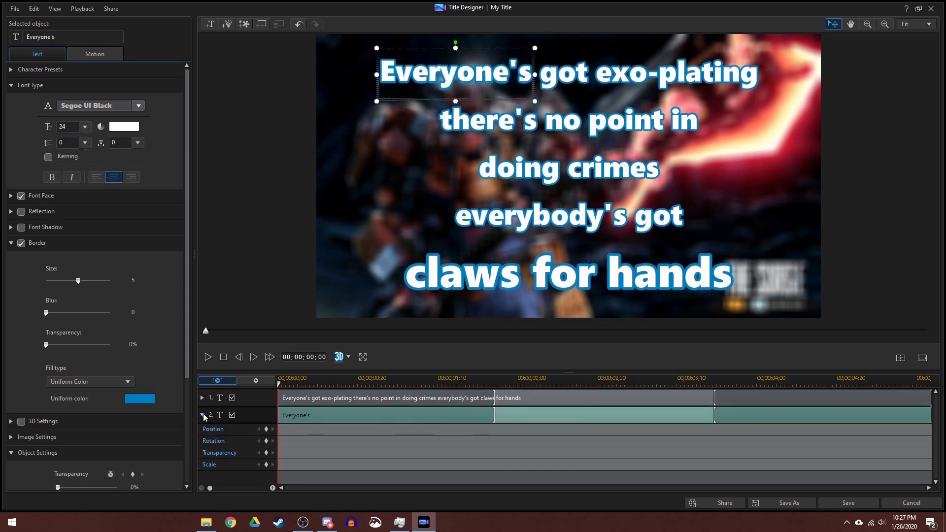
left_click(209, 24)
left_click(348, 153)
type("got")
Step: Create separate "exo" and "-plating" text objects over the matching parts of "exo-plating" in the first line
left_click(209, 24)
left_click(349, 151)
type("exo")
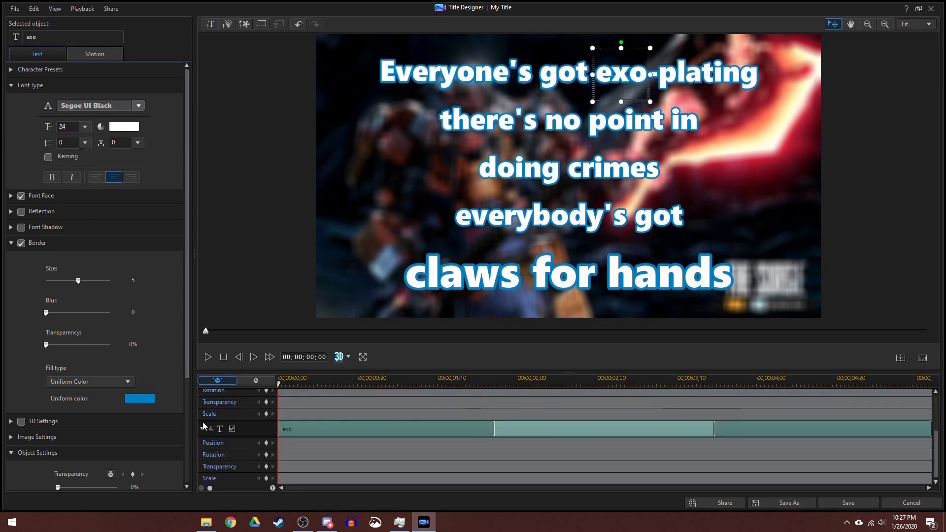
left_click(209, 24)
left_click(347, 138)
type("-")
Step: Create separate "there's" and "no" text objects over the matching words of the second line
left_click(209, 24)
left_click(365, 157)
type("there")
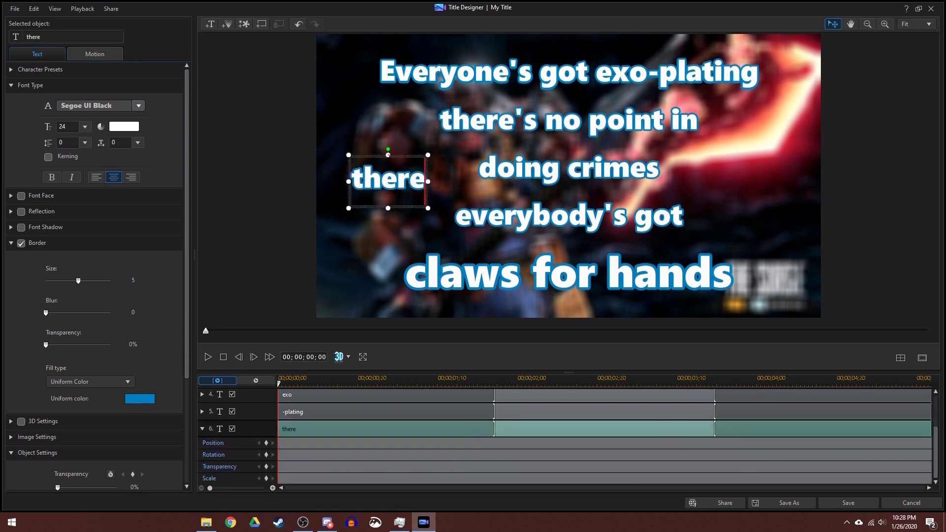
type("'s no")
left_click_drag(380, 182, 574, 147)
Step: Create separate "point" and "in" text objects over the matching words of the second line
left_click(210, 23)
left_click(345, 138)
type("point")
left_click_drag(347, 143, 634, 120)
left_click(210, 23)
left_click(345, 153)
type("in")
left_click_drag(355, 176, 699, 146)
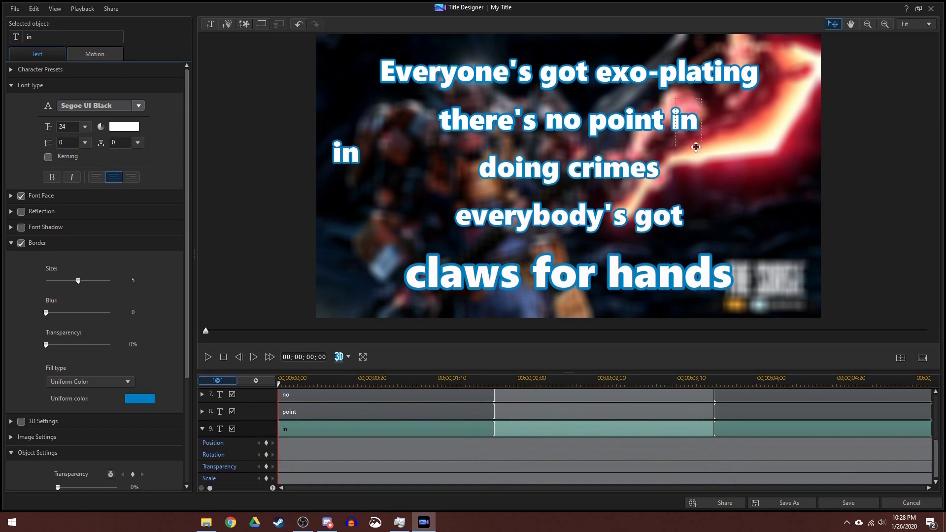
Step: Place separate "doing" and "crimes" text objects over the matching words of the third line
left_click_drag(526, 192, 526, 192)
left_click(209, 24)
left_click(382, 145)
type("crimes")
left_click_drag(414, 165, 649, 196)
Step: Create separate "everybody's" and "got" text objects over the matching words of the fourth line
left_click(210, 23)
left_click(345, 189)
type("everybody's")
left_click_drag(355, 197, 530, 217)
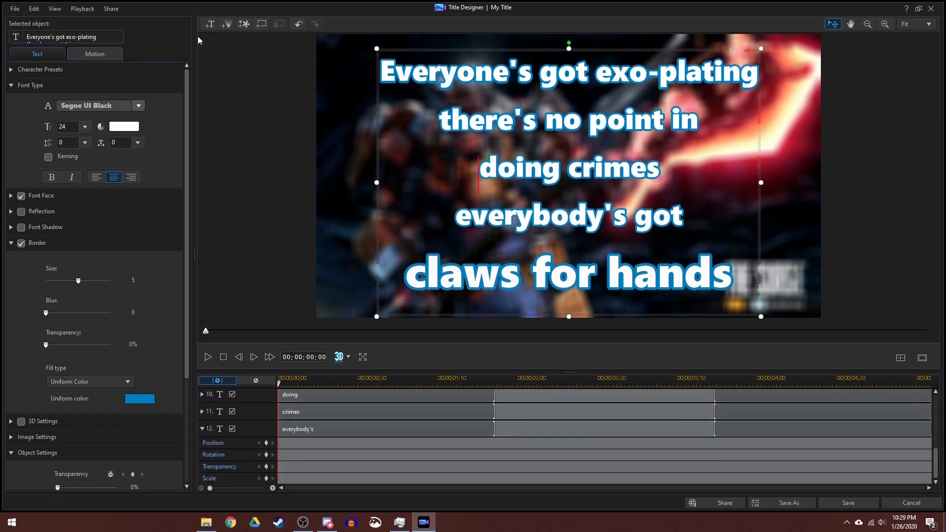
left_click(209, 24)
left_click(340, 129)
type("got")
Step: Create separate "claws", "for" and "hands" text objects in the larger font size over the matching words of the last line
left_click(85, 127)
left_click(69, 221)
left_click_drag(365, 125, 475, 240)
left_click_drag(577, 312, 577, 312)
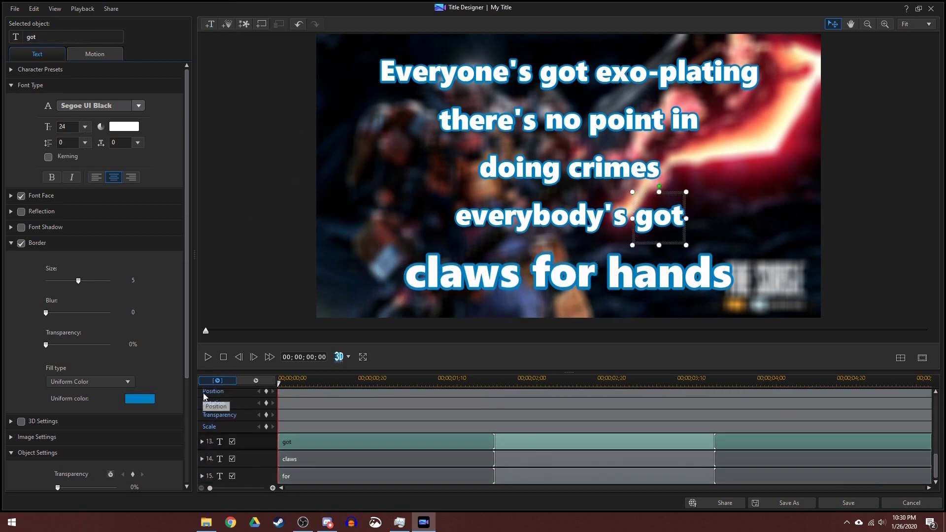
left_click(210, 23)
left_click(340, 165)
type("hands")
left_click_drag(648, 266, 648, 270)
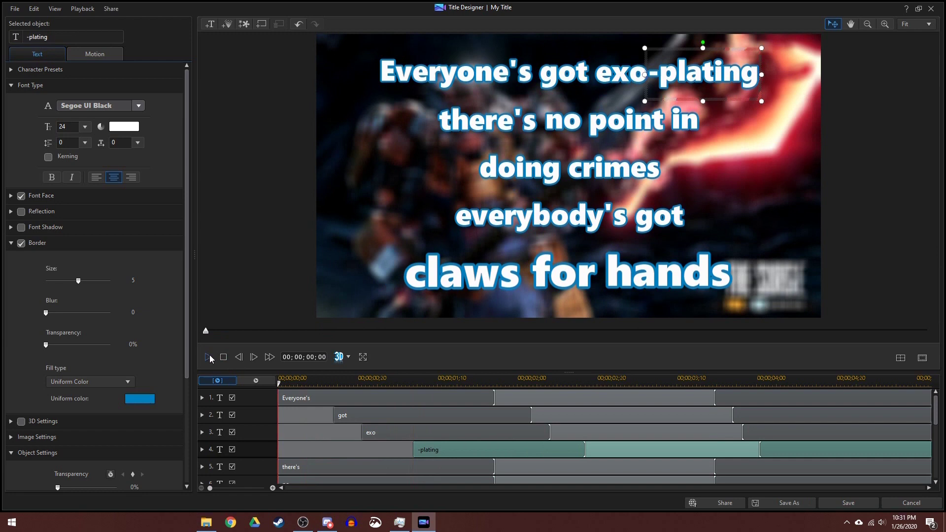
Step: Play back the title and delay the starts of "there's", "no", "point", "in", "doing" and "crimes" in sequence to match the speech
left_click(209, 357)
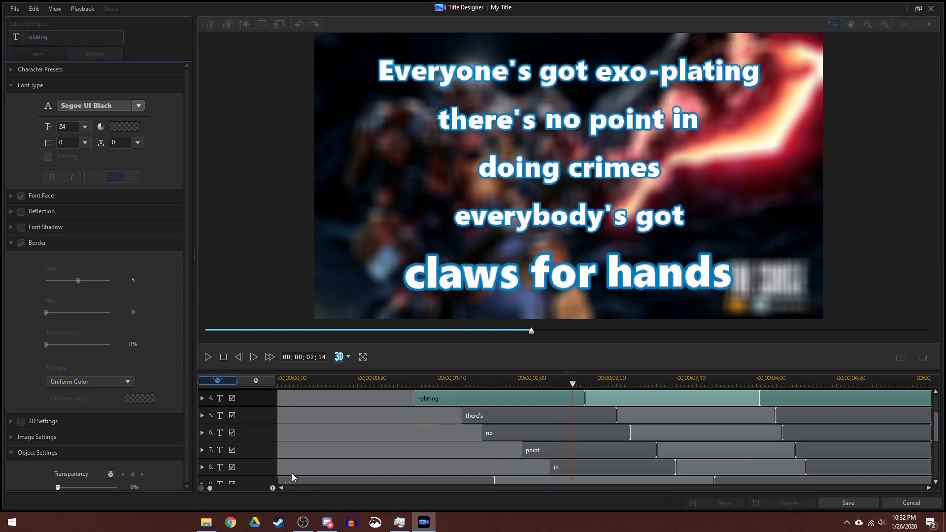
left_click(209, 356)
scroll(578, 445, "down", 1)
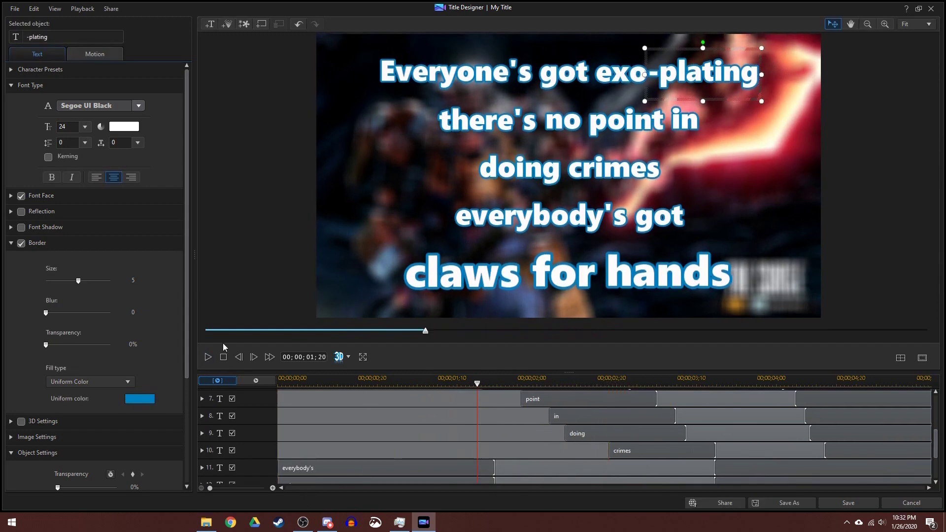
Step: Delay the starts of "everybody's", "got", "claws", "for" and "hands" one after another, replaying the speech to time each word
left_click(208, 357)
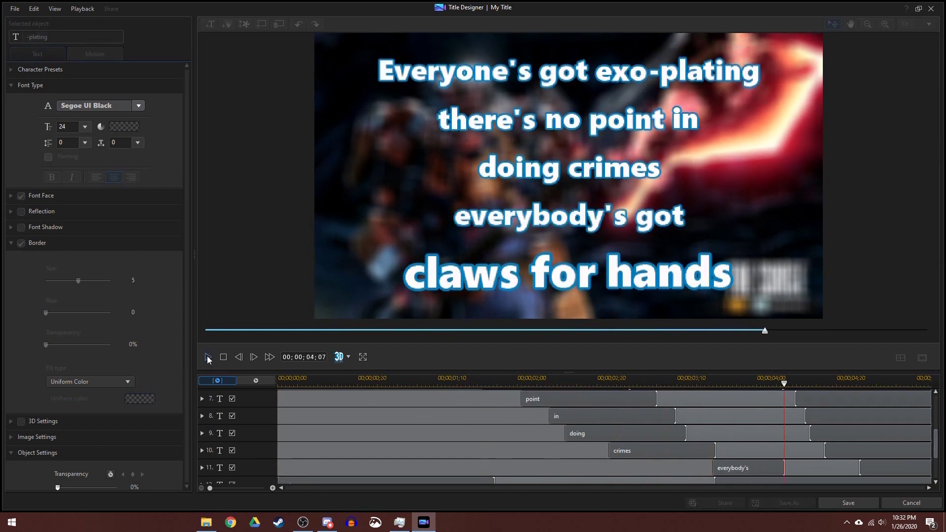
left_click(209, 358)
left_click(209, 357)
scroll(364, 434, "down", 1)
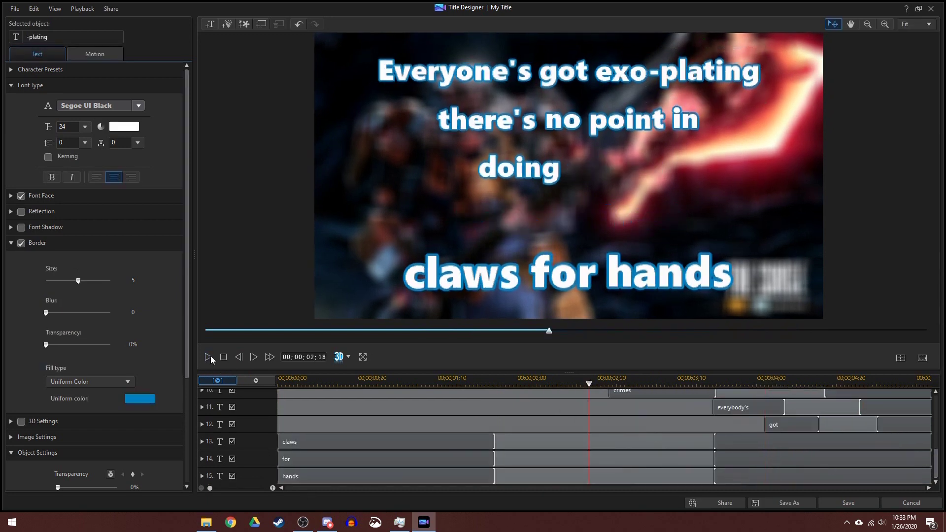
key("space")
key("space")
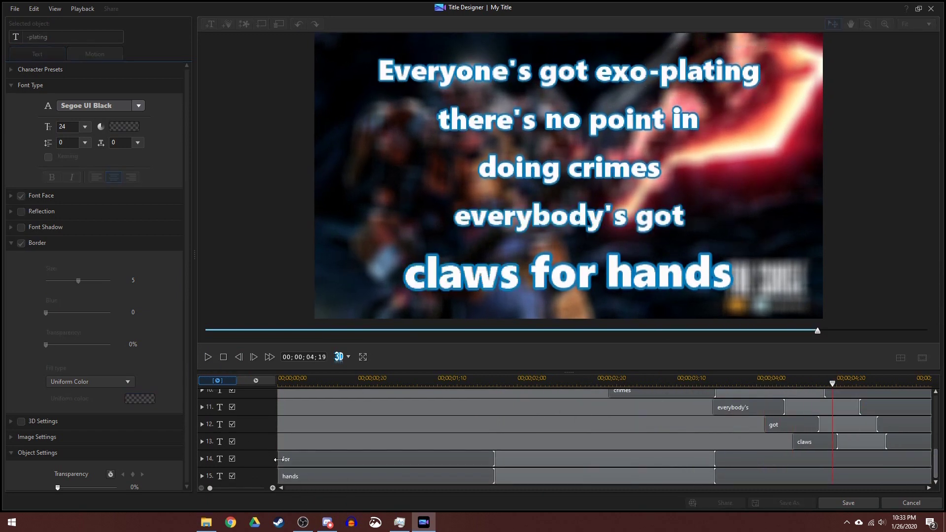
left_click(207, 358)
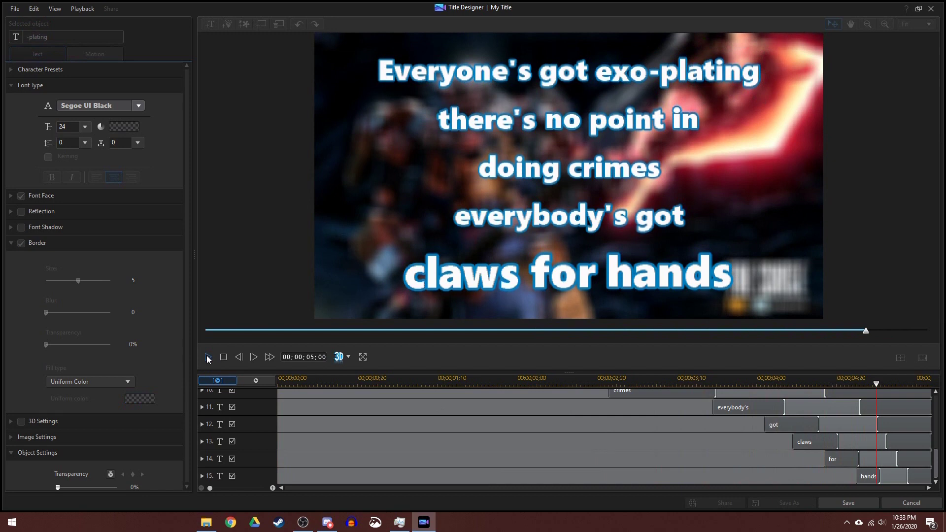
Step: Replay the part around "crimes", add a "right..." text object and start it shortly before "everybody's"
left_click_drag(491, 383, 708, 382)
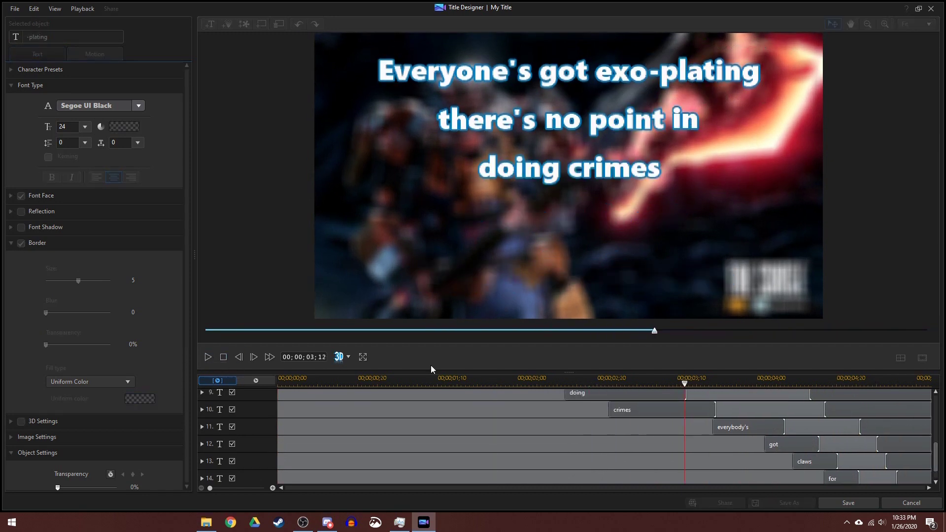
left_click(208, 356)
left_click(933, 429)
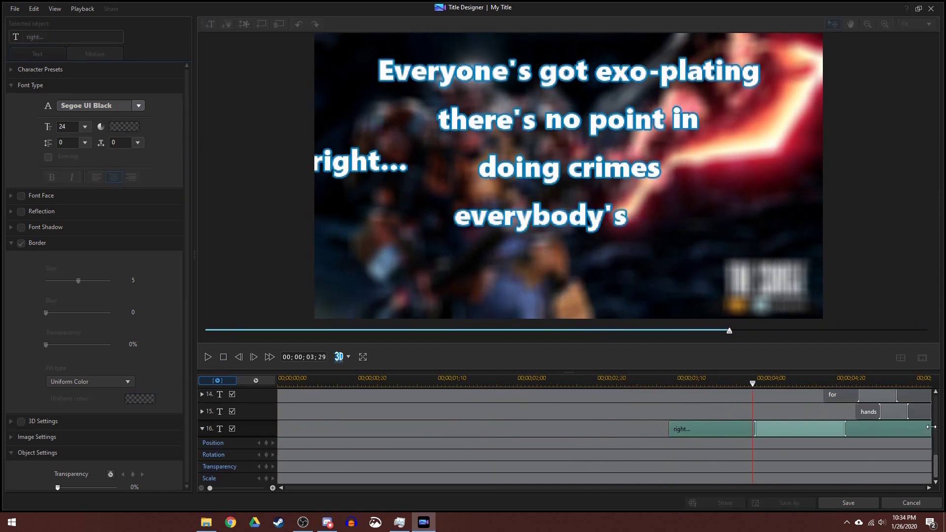
Step: Shorten the "right..." text so it ends at 00;00;04;02, enlarge it in the frame, and play the title
left_click_drag(932, 429, 764, 429)
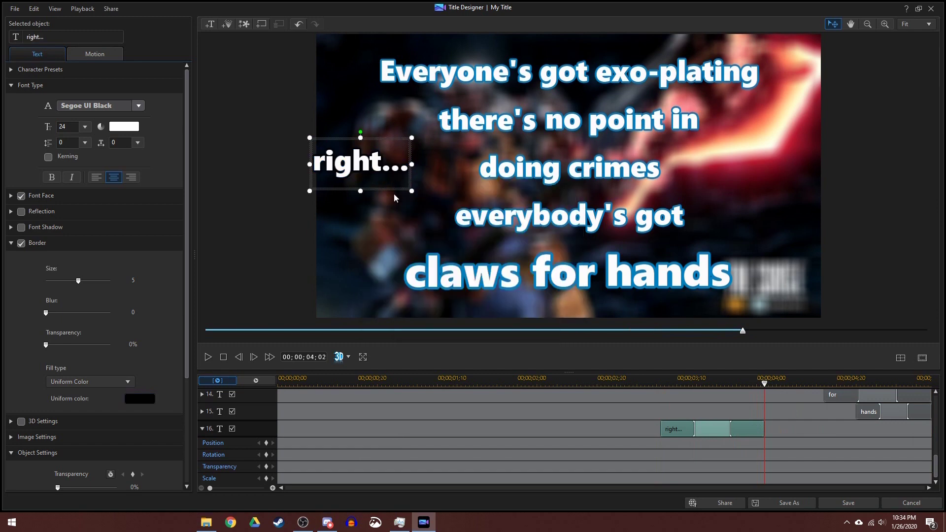
left_click(661, 383)
left_click_drag(443, 232, 336, 242)
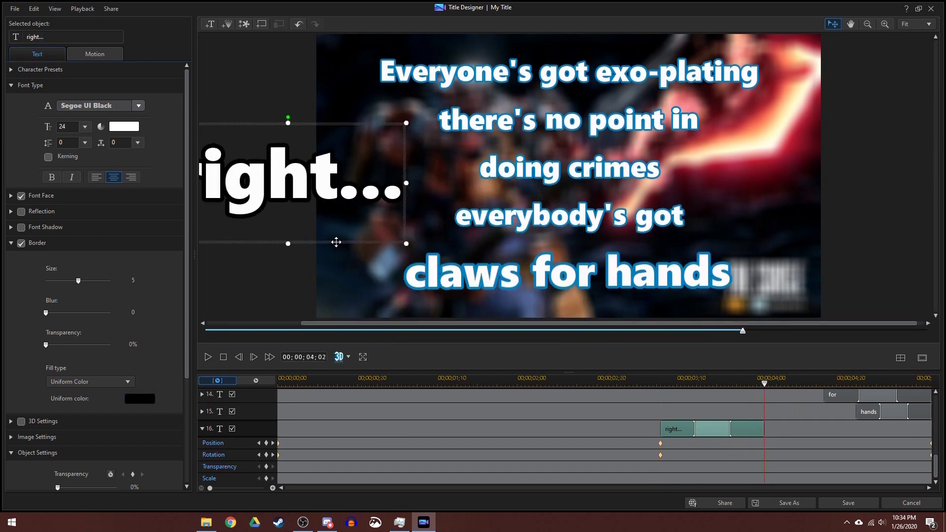
key("space")
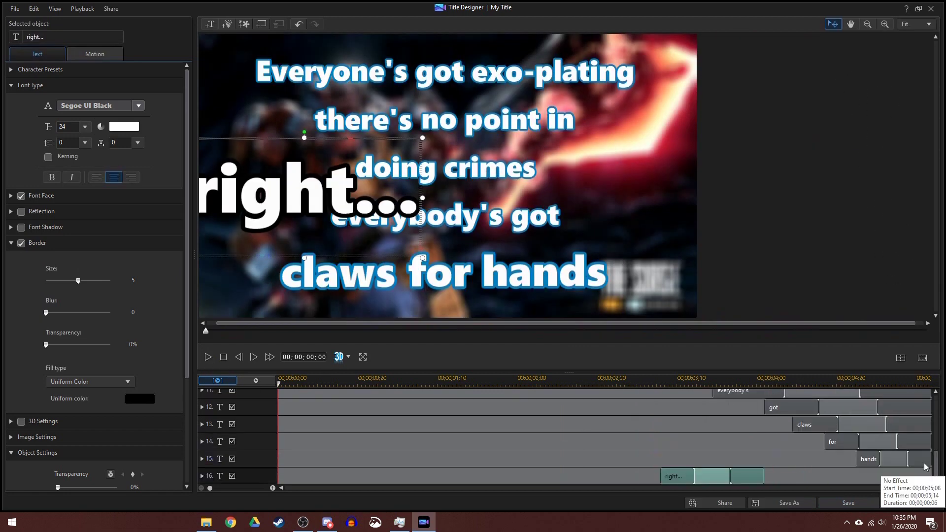
Step: Move the ending-effect start of the individual word texts to 00;00;05;08
left_click(925, 467)
scroll(808, 427, "up", 2)
left_click(809, 426)
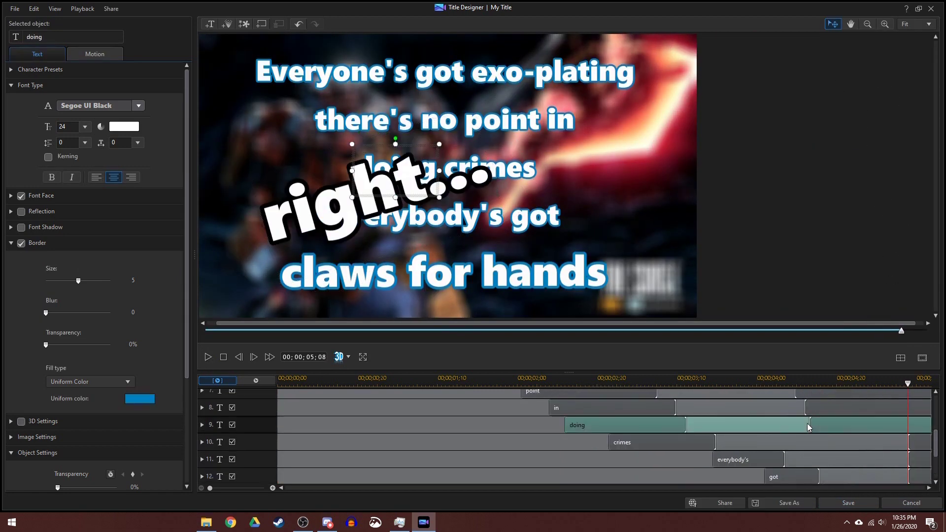
scroll(902, 402, "up", 3)
mouse_move(901, 402)
left_mouse_down()
mouse_move(861, 437)
mouse_move(907, 418)
left_mouse_up()
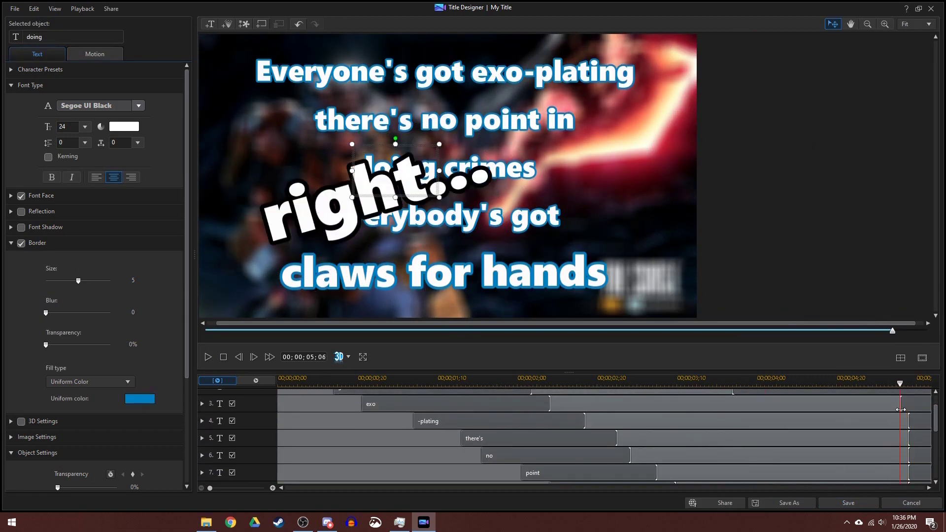
Step: Select the word texts together, apply a motion effect to them, and preview the title
key("ctrl+a")
scroll(940, 463, "down", 5)
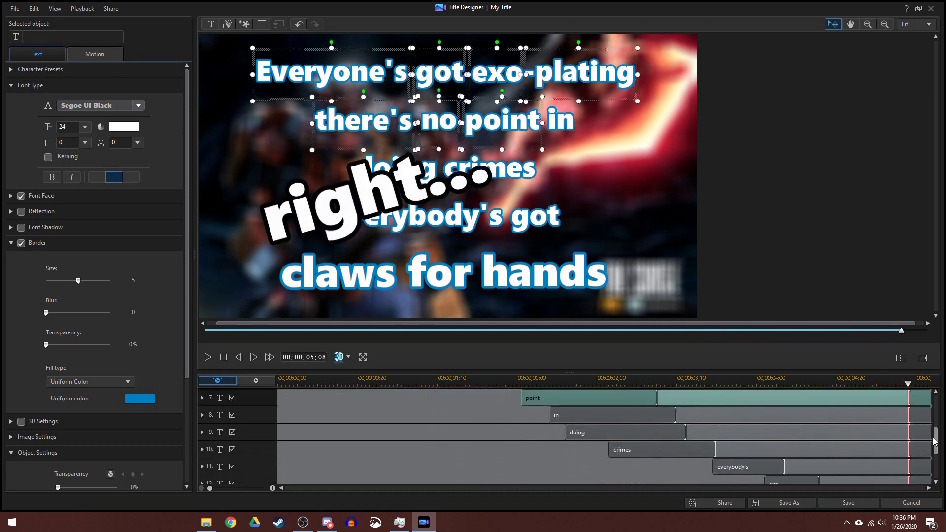
left_click(94, 54)
left_click(40, 69)
scroll(94, 296, "down", 10)
left_click(37, 343)
left_click(207, 356)
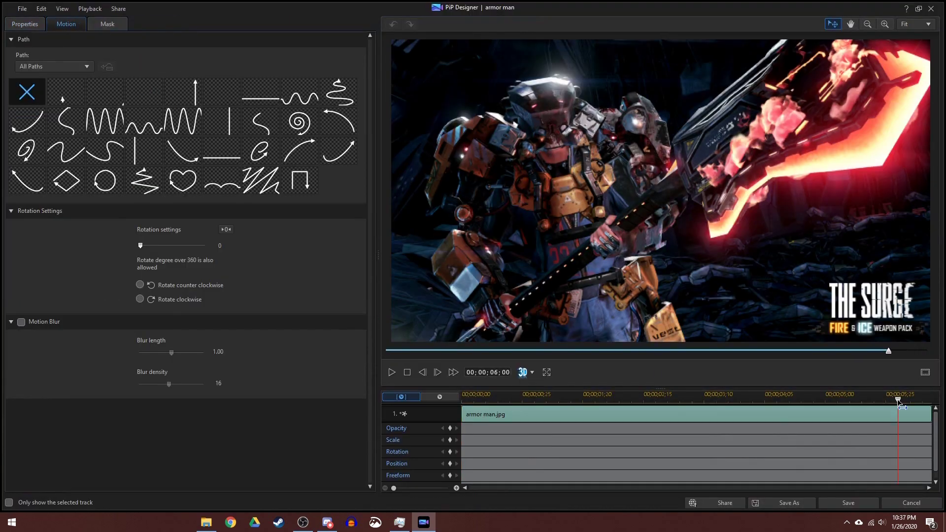
Step: Add a position keyframe to the armor man image at 00;00;06;10, checking it against the "right..." title, and save
left_click(920, 398)
double_click(666, 460)
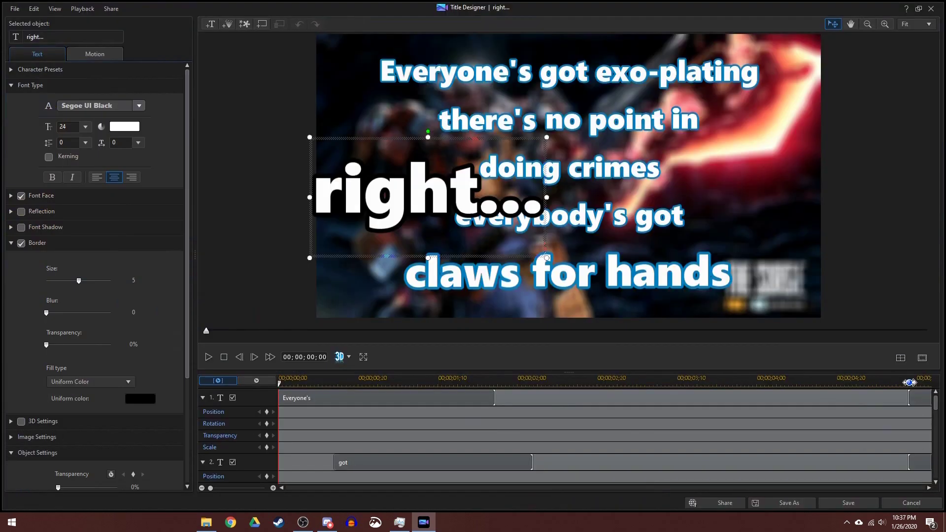
key("Escape")
left_click(794, 268)
left_click(823, 268)
left_click(711, 425)
double_click(711, 424)
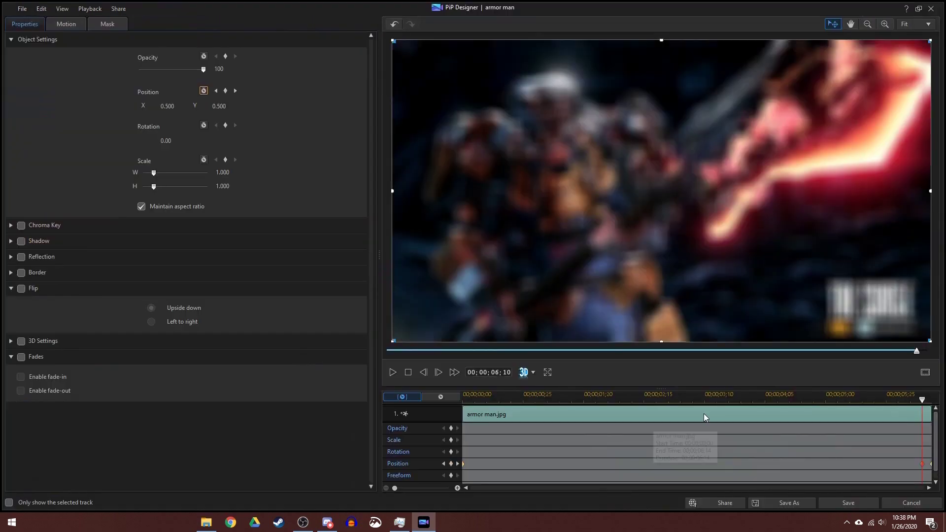
left_click(848, 503)
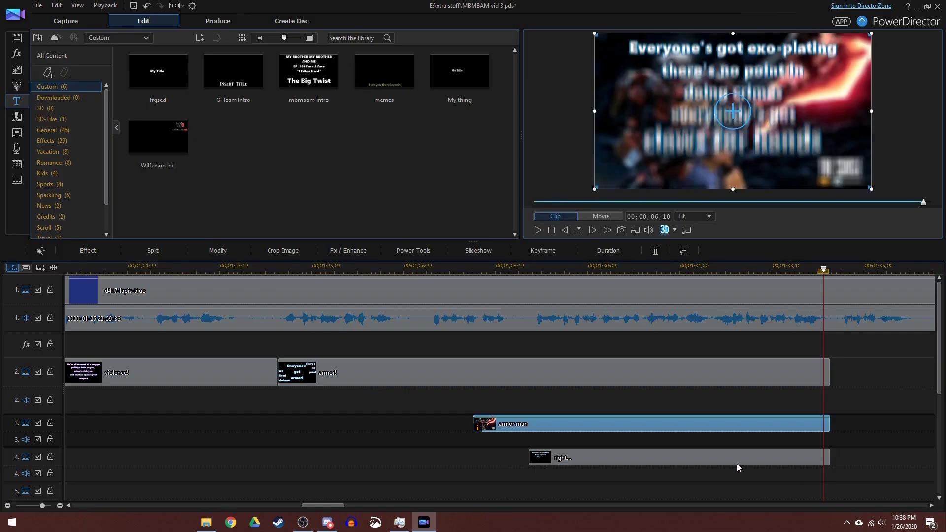
Step: Shorten the word texts in the armor! title so they end at 00;00;09;14, and save the title
left_click(821, 361)
double_click(821, 361)
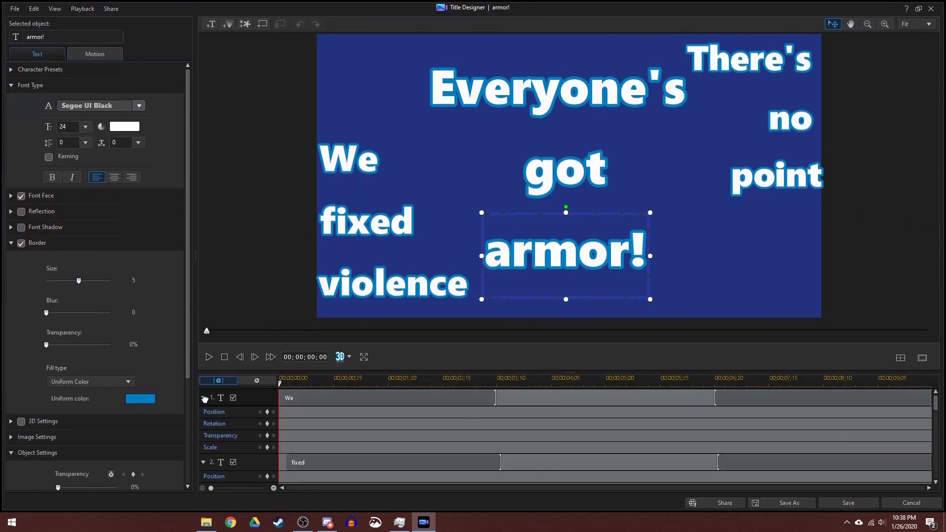
left_click(203, 405)
left_click(203, 405)
left_click(896, 380)
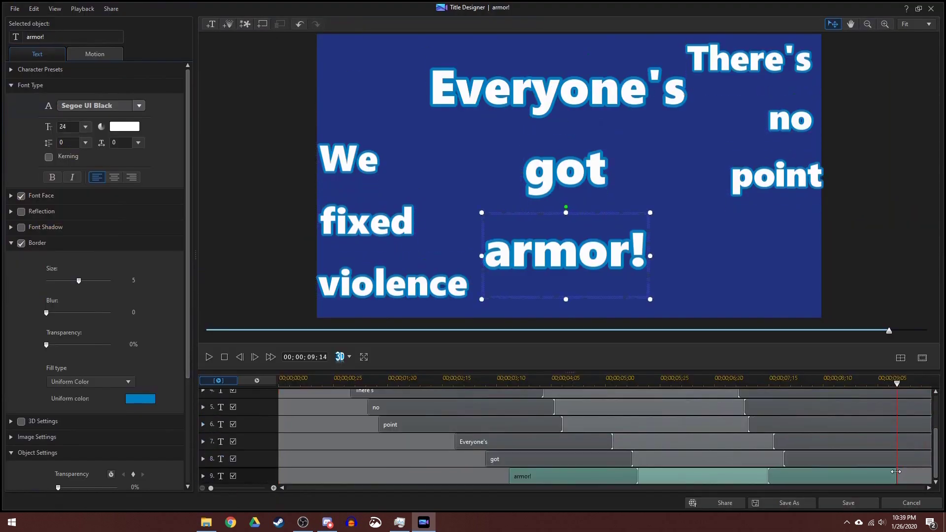
left_click(926, 407)
left_click(897, 417)
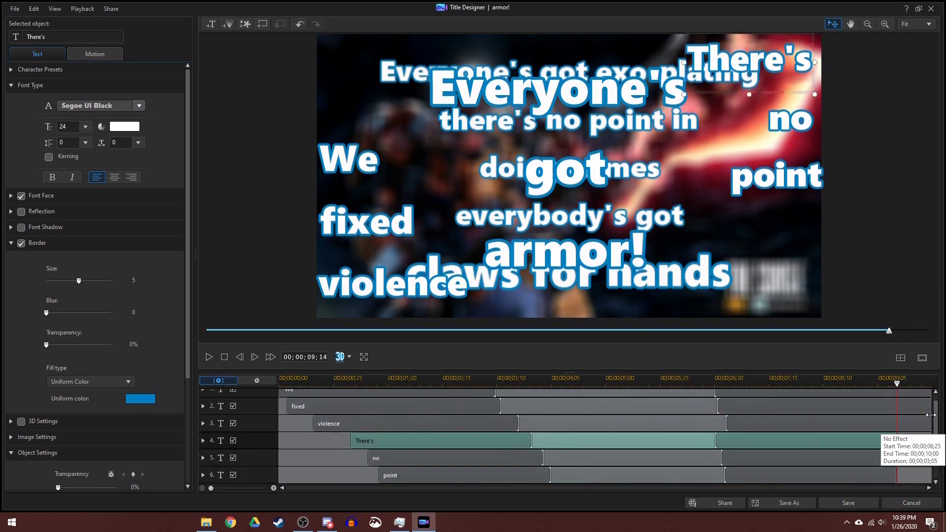
left_click(847, 502)
Step: Play back the armor man and "right..." sequence and check the end of these clips on the timeline
key("space")
left_click(559, 288)
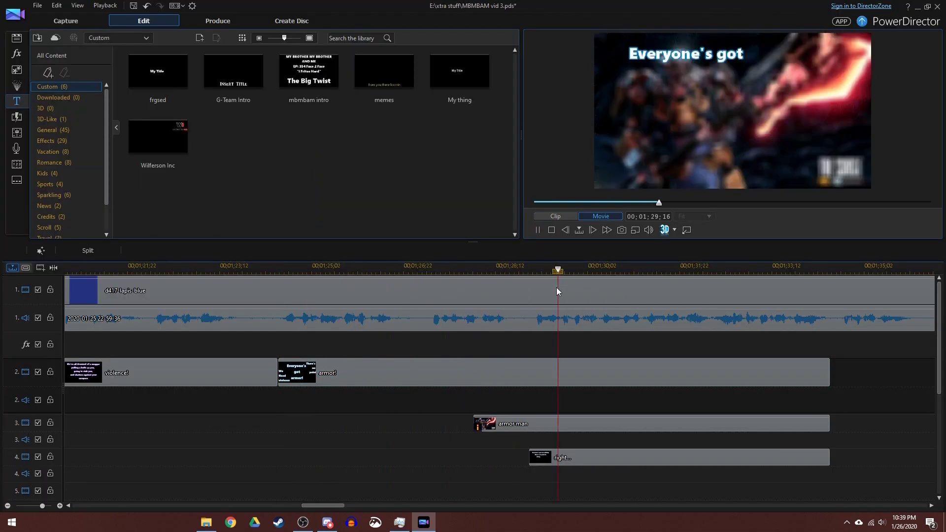
left_click(831, 350)
scroll(830, 349, "down", 5)
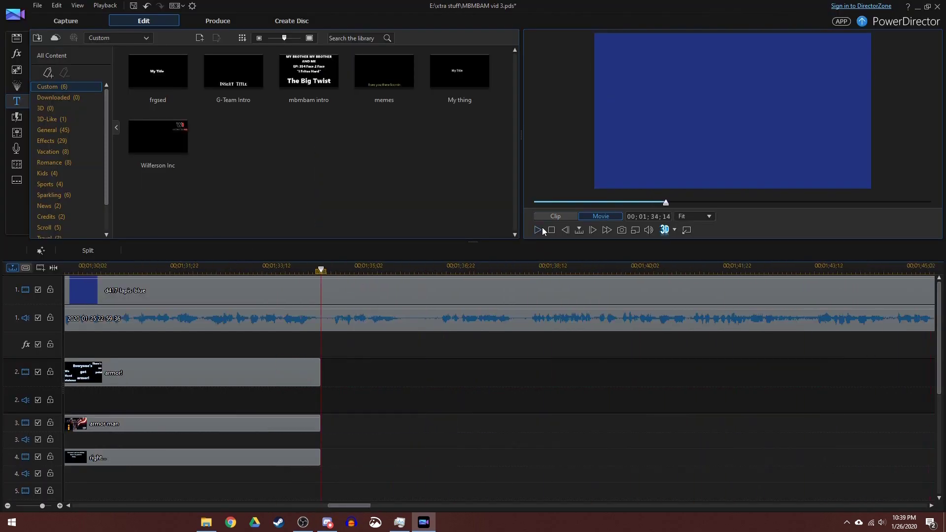
left_click(276, 457)
scroll(386, 442, "up", 2)
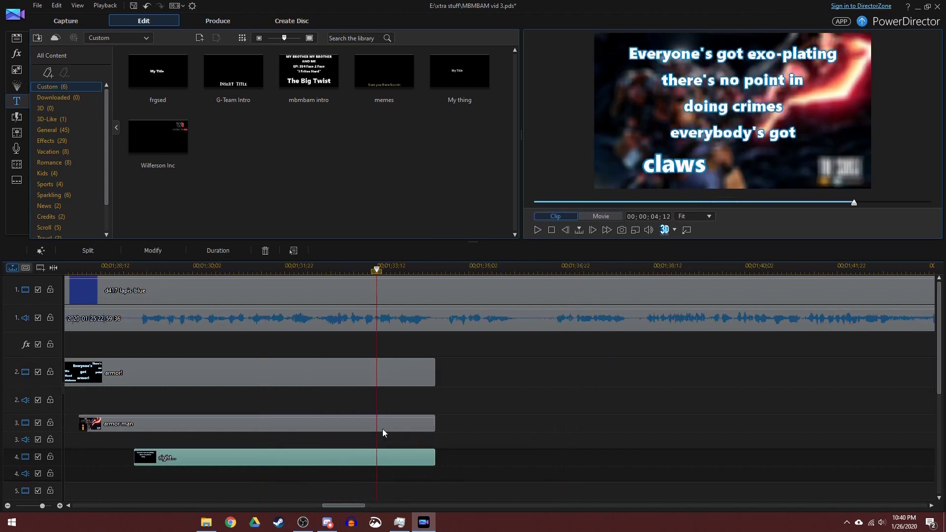
Step: Place the frgsed title after the armor! clip on track 2 and preview it
left_click_drag(158, 72, 456, 372)
left_click(537, 230)
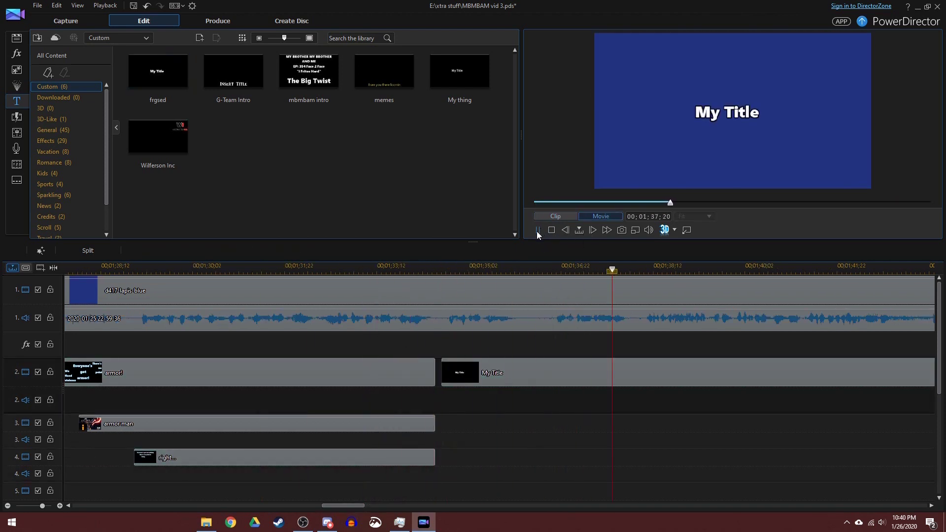
left_click(537, 230)
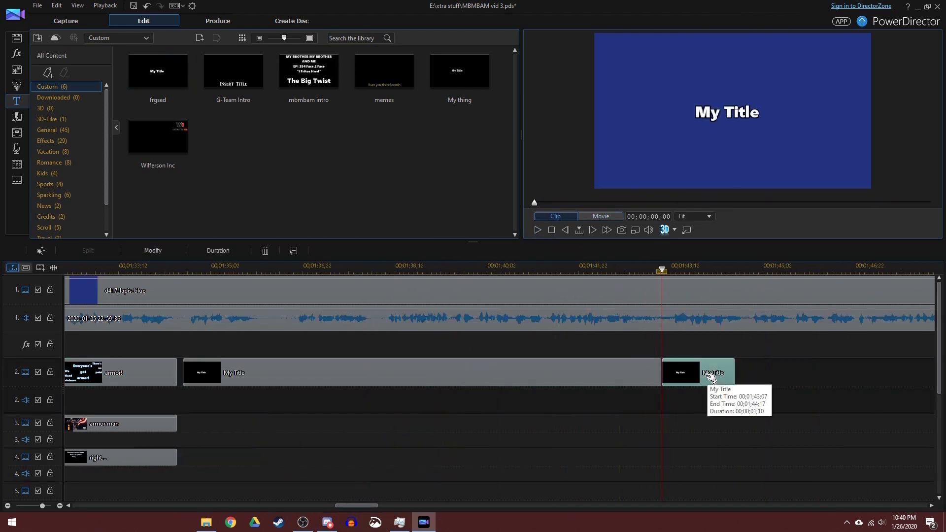
Step: Change the new title's text to "and exo-plating" in the frame's upper left with a blue border, preview and save it
double_click(390, 380)
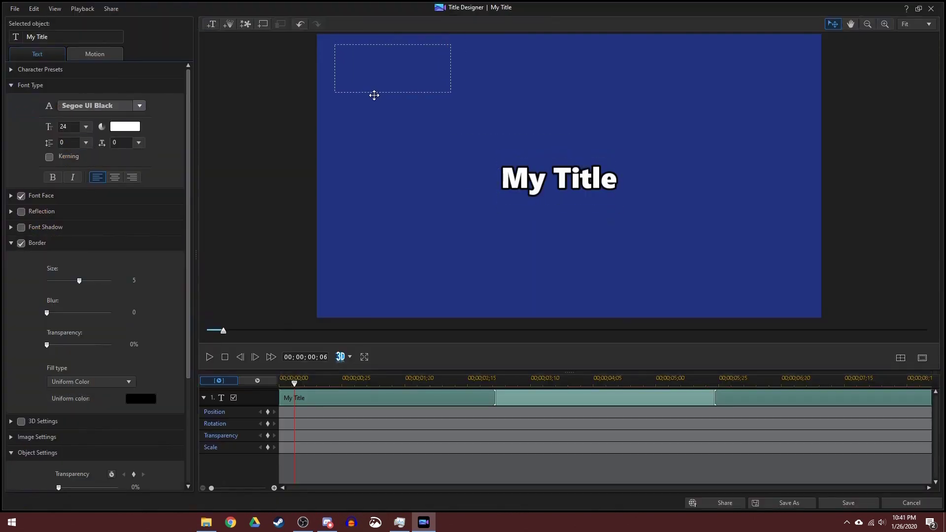
type("and exo-plating")
left_click(209, 357)
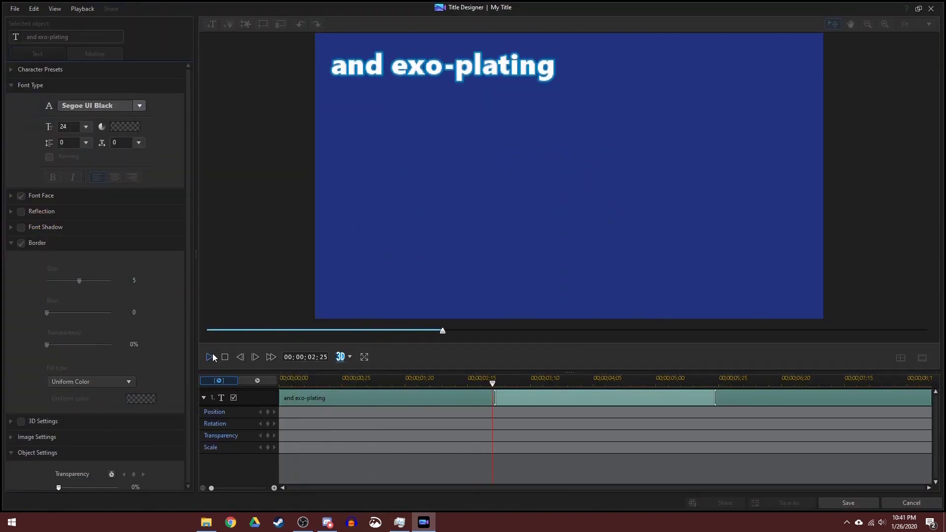
left_click(866, 500)
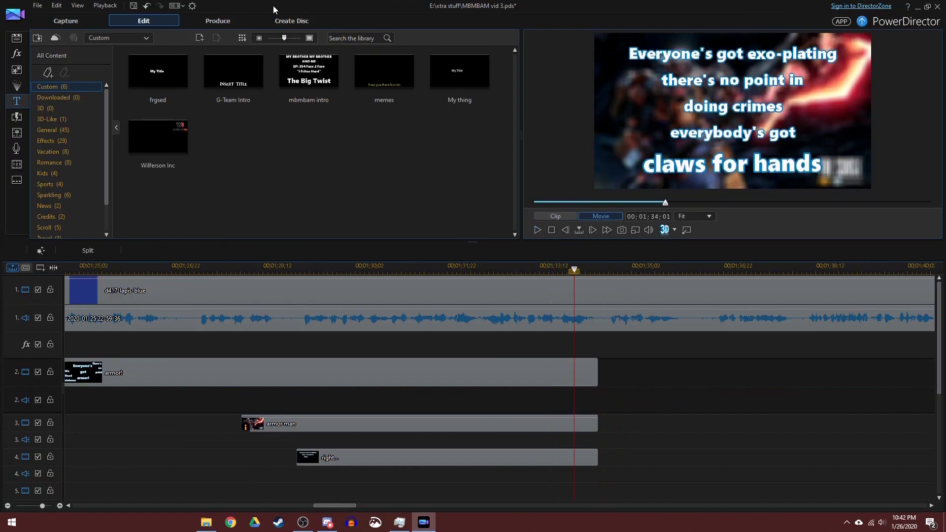
left_click(192, 5)
left_click(365, 190)
left_click(552, 412)
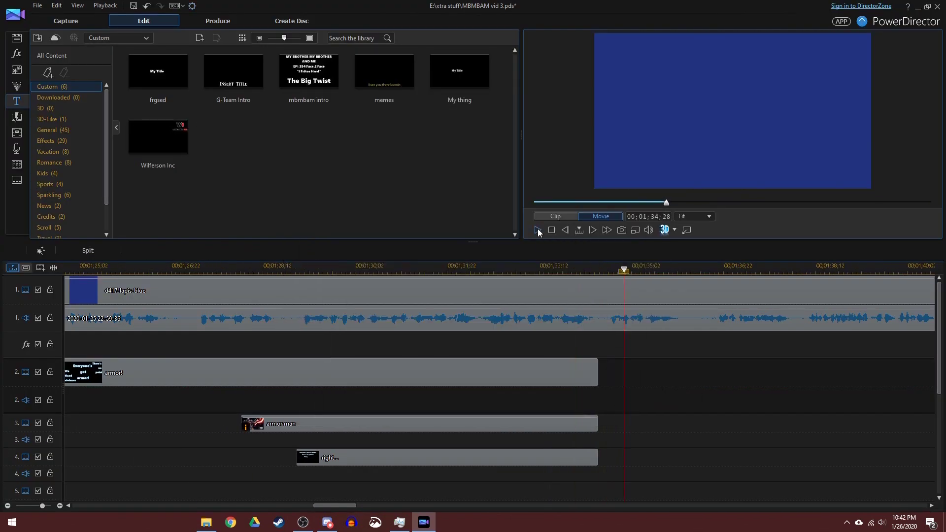
Step: Add exoplating.jpg after the armor! clip on track 2, then shrink it and move it to the left side of the frame
left_click(16, 38)
left_click_drag(71, 137, 603, 370)
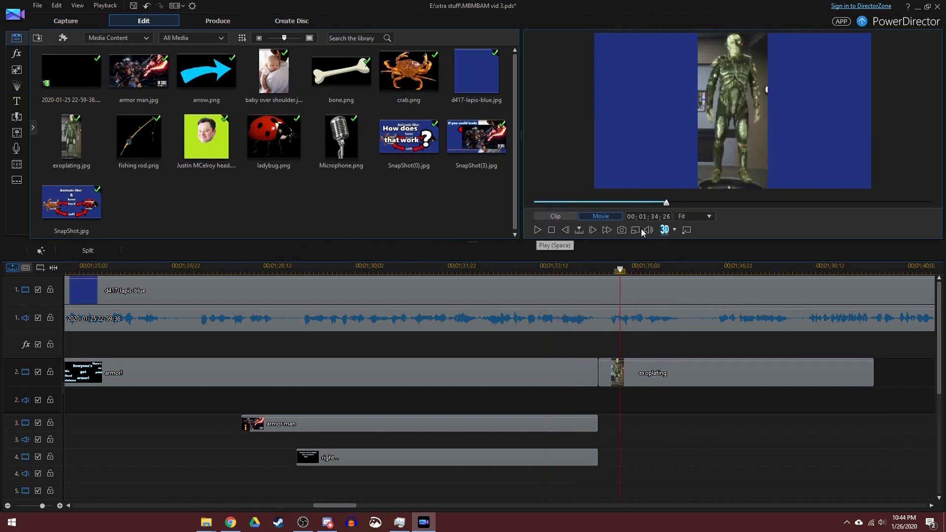
double_click(599, 128)
left_click_drag(599, 128, 488, 168)
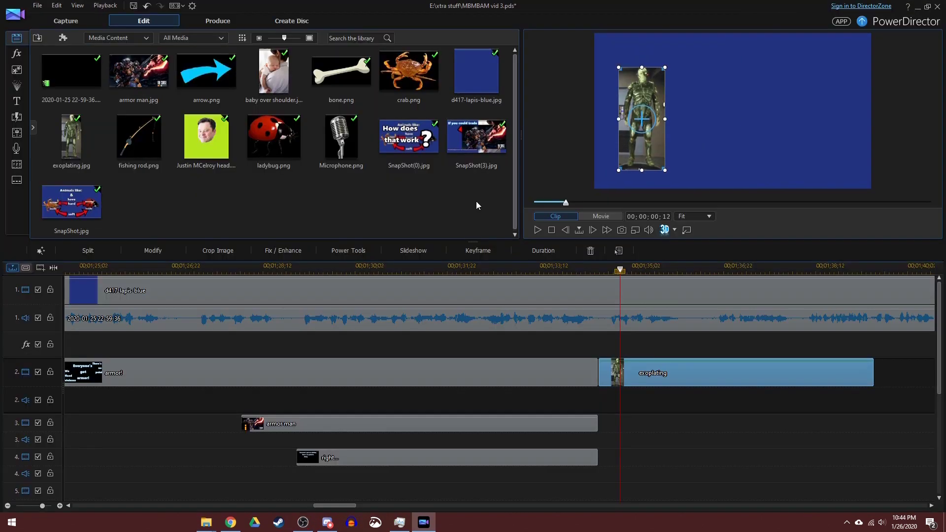
Step: Place the frgsed title on track 3 alongside the start of the exoplating clip
left_click(16, 101)
left_click_drag(157, 71, 606, 425)
double_click(635, 424)
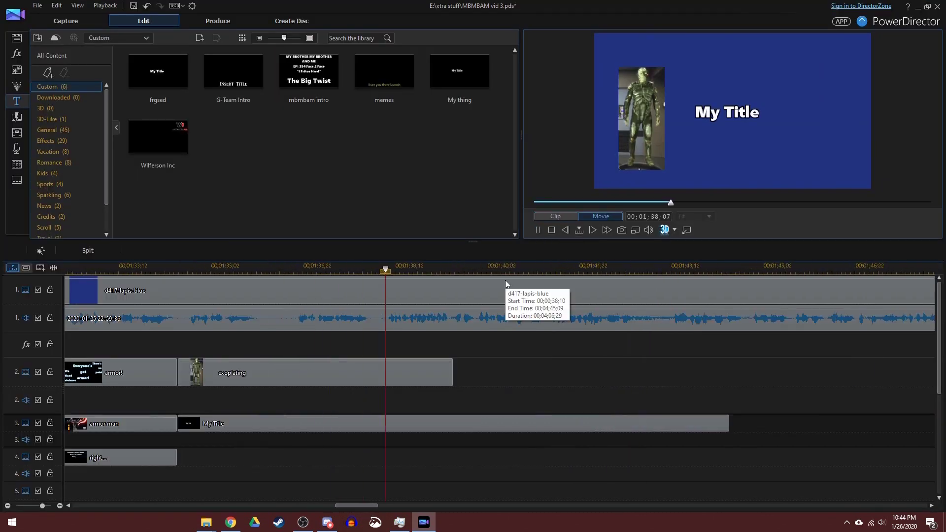
Step: Trim the new title, extend the exoplating clip to the same end point, and enlarge the image along the frame's left edge
left_click(665, 424)
left_click_drag(452, 372, 668, 373)
double_click(596, 423)
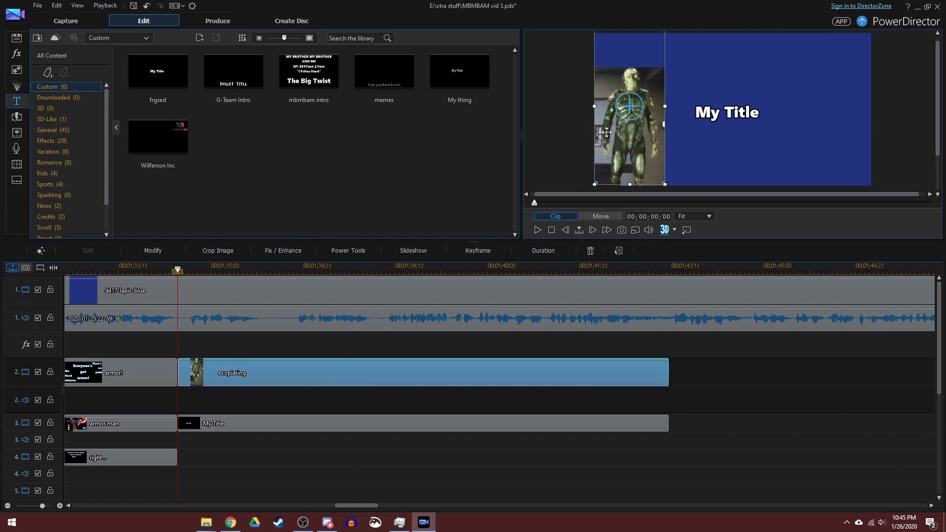
left_click(683, 159)
Step: Change the track 3 title's text to "and exo-plating" and move it to the top of the frame beside the image
double_click(268, 417)
type("and exo-plating")
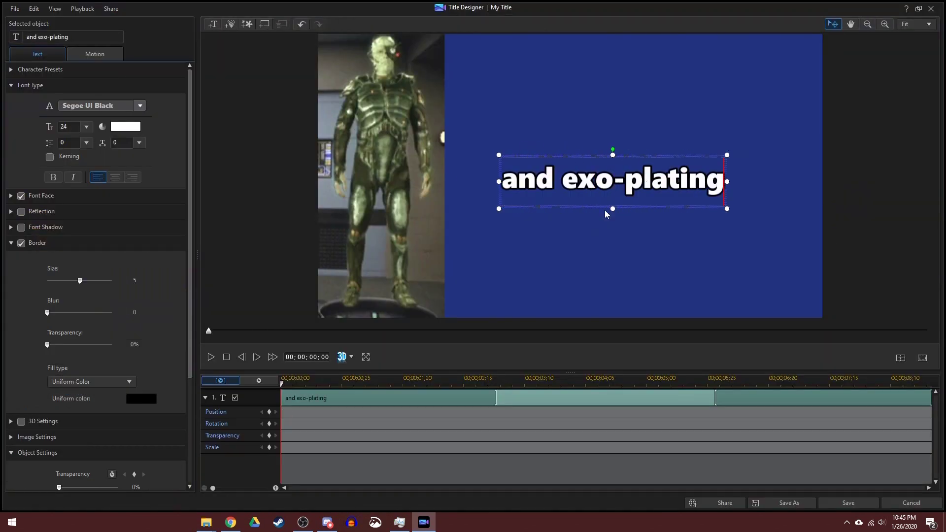
left_click_drag(636, 183, 561, 69)
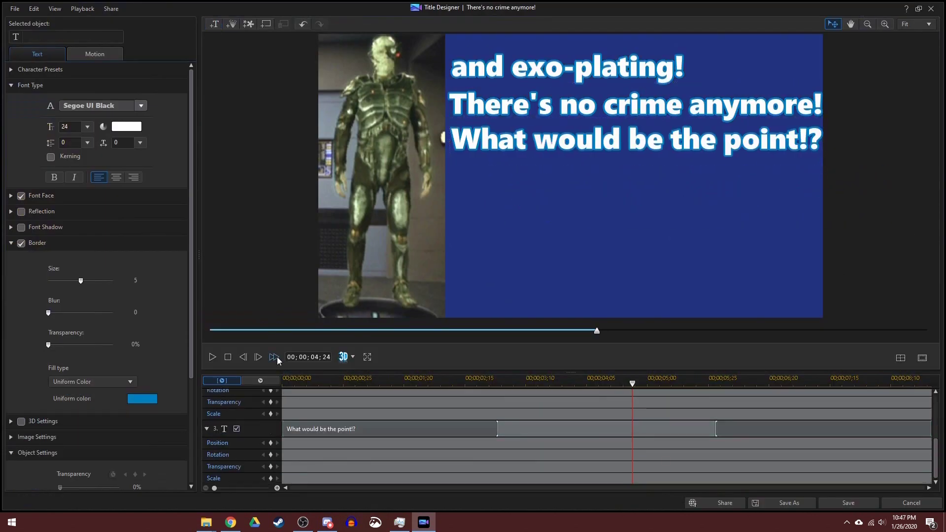
Step: Add the text "Well I mean you" below the existing three lines and preview the title
left_click(213, 358)
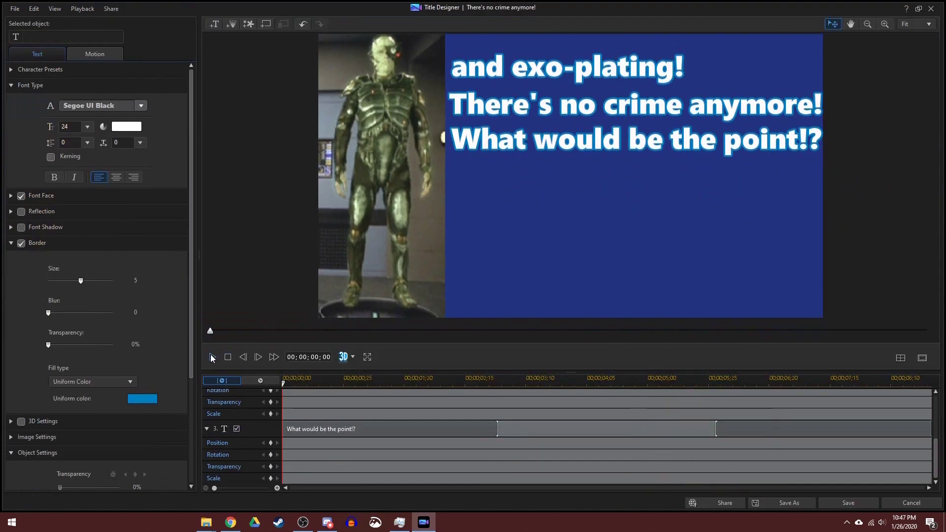
left_click(479, 190)
left_click(212, 357)
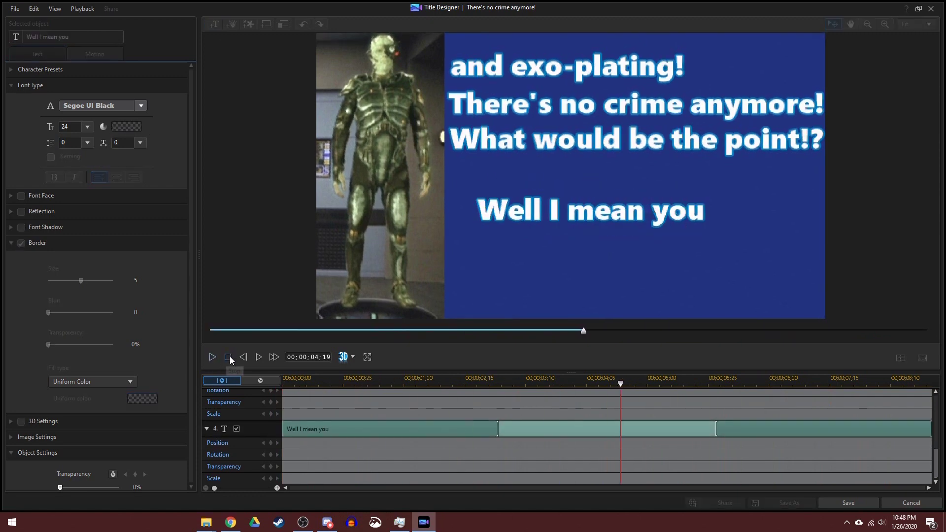
left_click(228, 356)
Step: Correct the fourth text line to read "Ahh I mean", checking it against the playback
double_click(508, 210)
type("Ahh")
left_click(212, 356)
left_click(228, 357)
double_click(661, 209)
key("BackSpace")
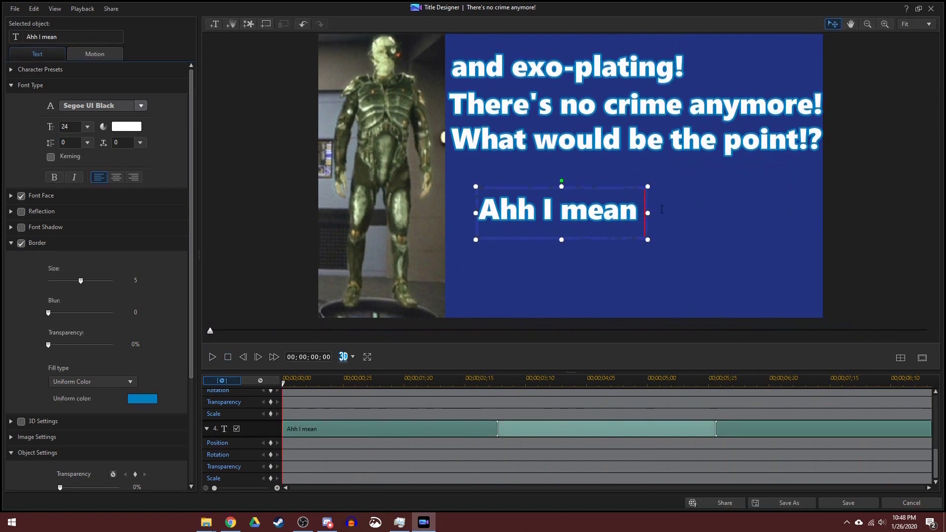
Step: Move the fourth text beside the image, extend it to "Ahh I mean there would still be- you could still embezzle", and preview it
left_click_drag(622, 237, 588, 228)
left_click(212, 357)
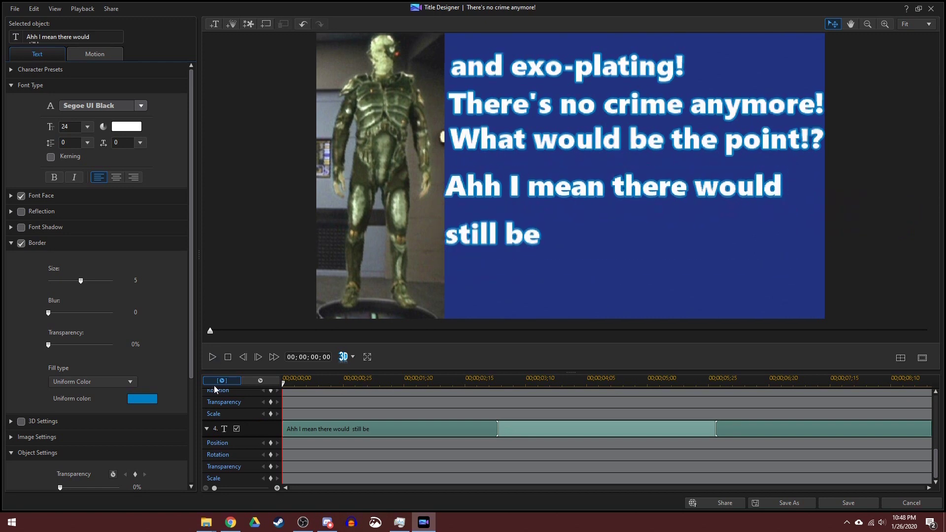
left_click(544, 235)
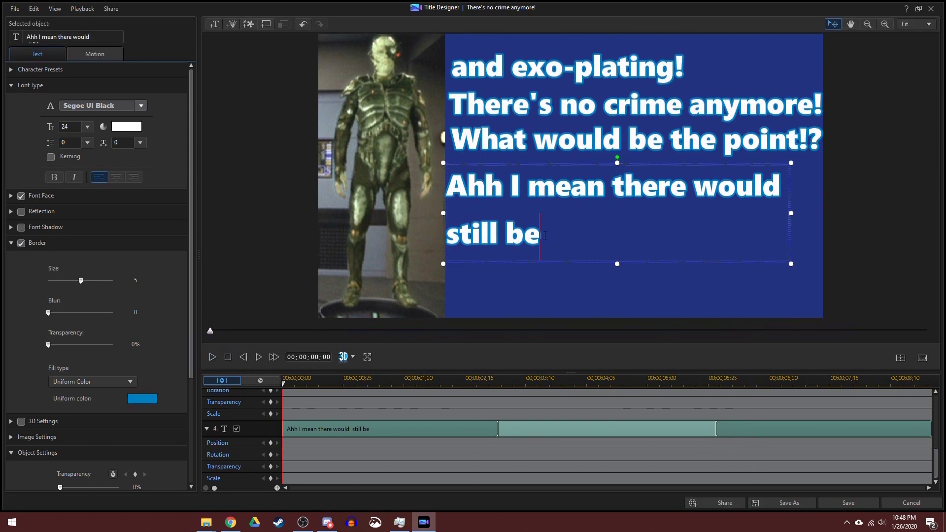
left_click(212, 356)
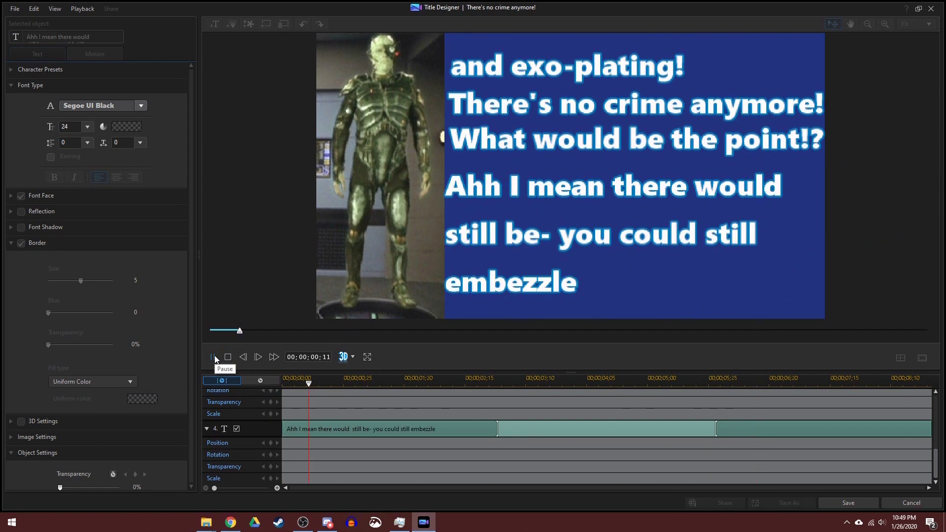
left_click(228, 357)
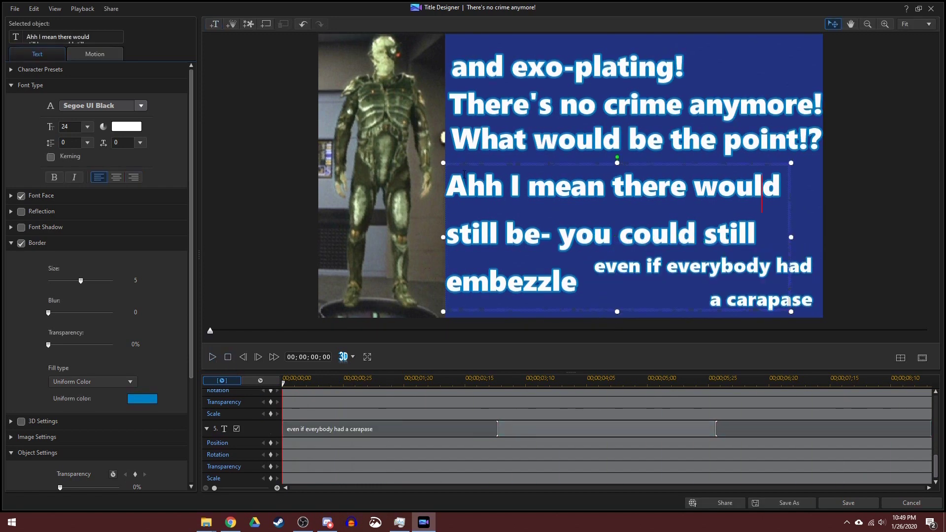
Step: Set the border colour of the "Ahh I mean there would still be- you could still embezzle" text to purple and preview the title
left_click(142, 398)
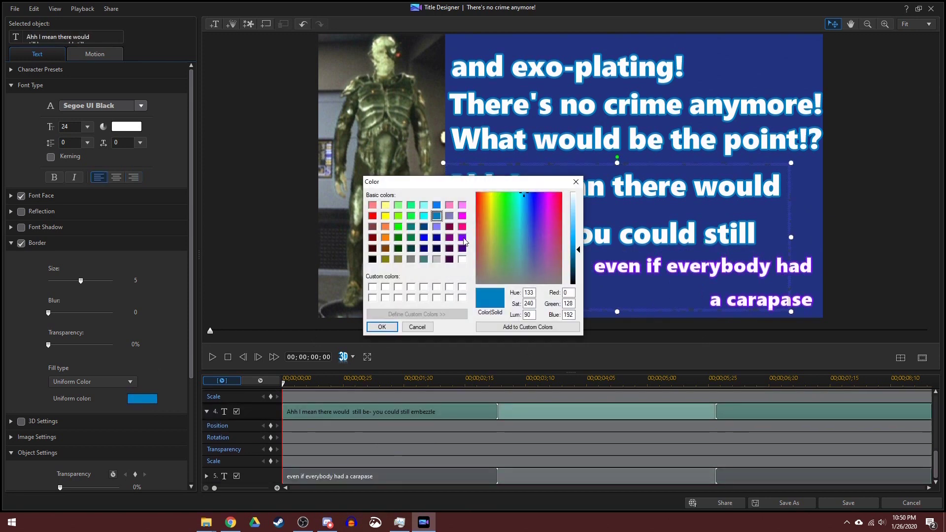
double_click(462, 215)
left_click(213, 357)
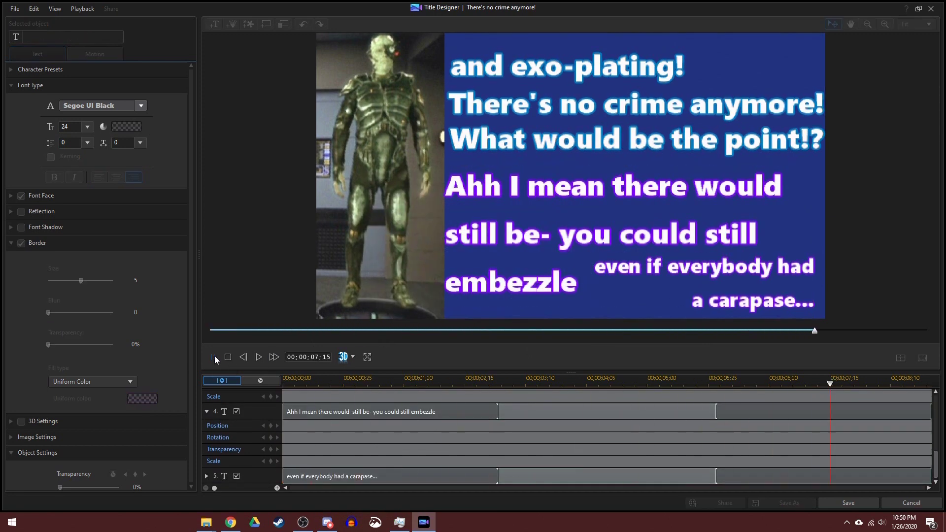
left_click(213, 357)
Step: Add separate blue-bordered texts for each word of "and exo-plating!" and "There's no crime anymore!" over the matching lines
left_click(214, 24)
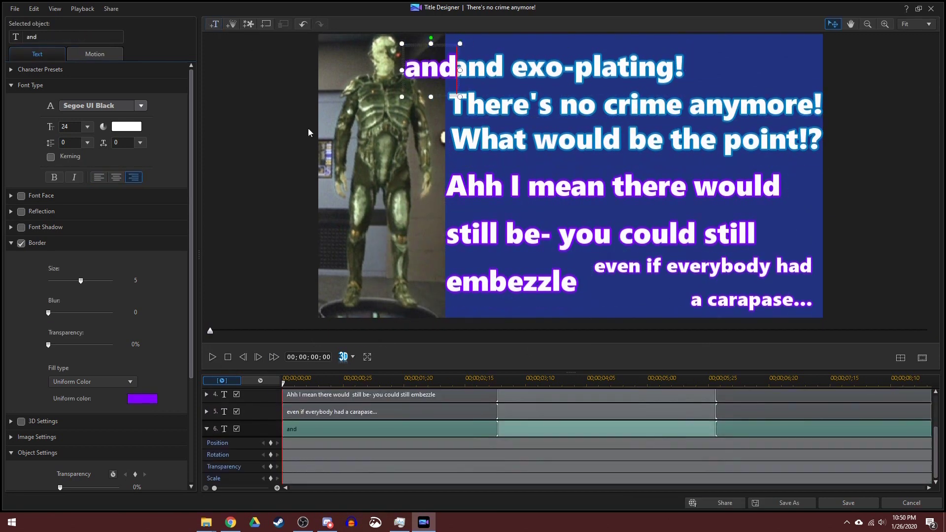
left_click(142, 399)
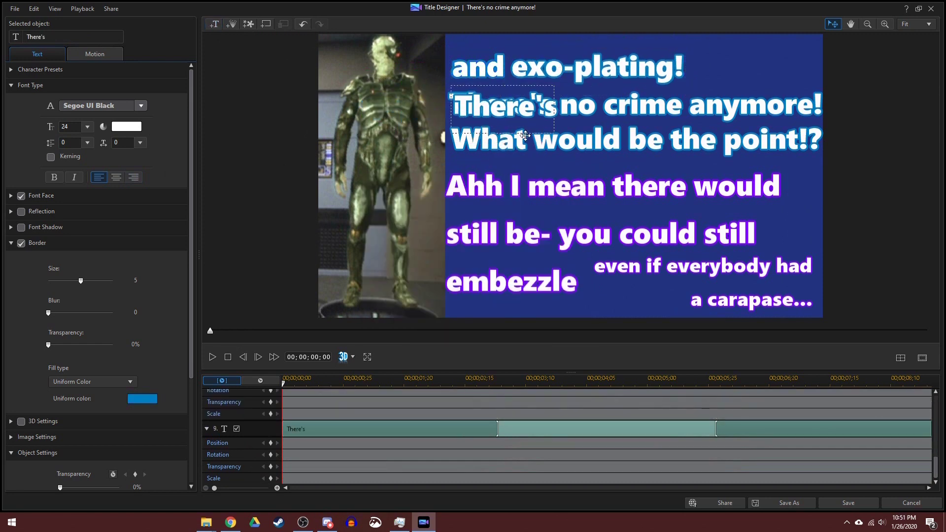
left_click_drag(539, 133, 706, 131)
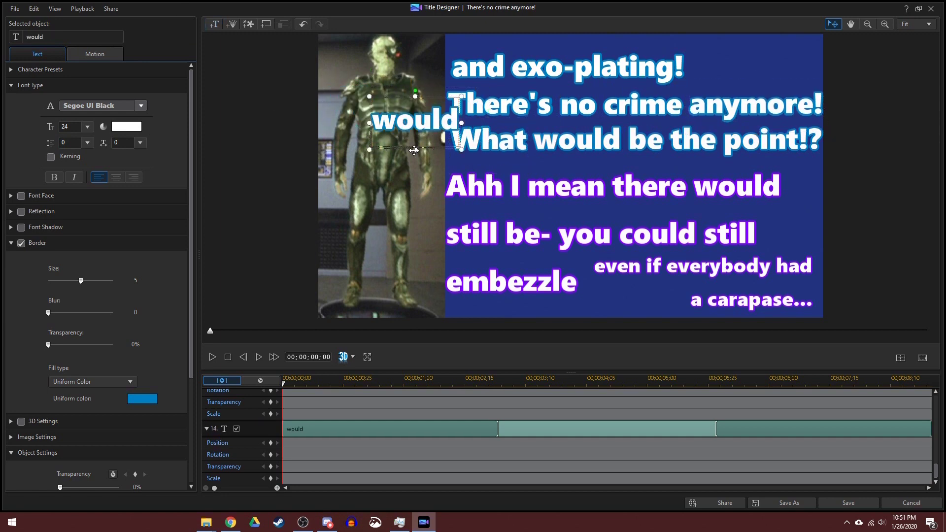
Step: Replace the "What would be the point!?" line with separate word texts, collapsing the finished word tracks
left_click(206, 429)
left_click(206, 433)
left_click(207, 439)
left_click(208, 445)
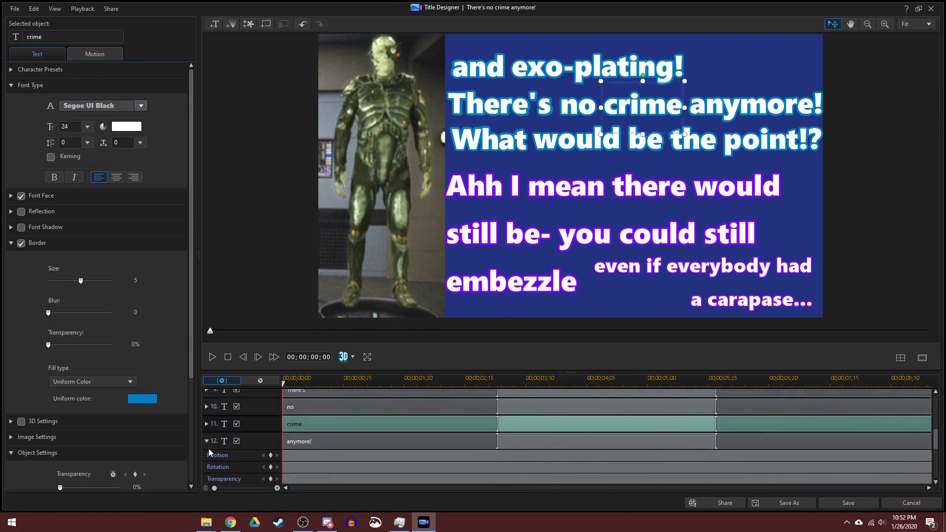
left_click(206, 441)
left_click(206, 432)
left_click(215, 24)
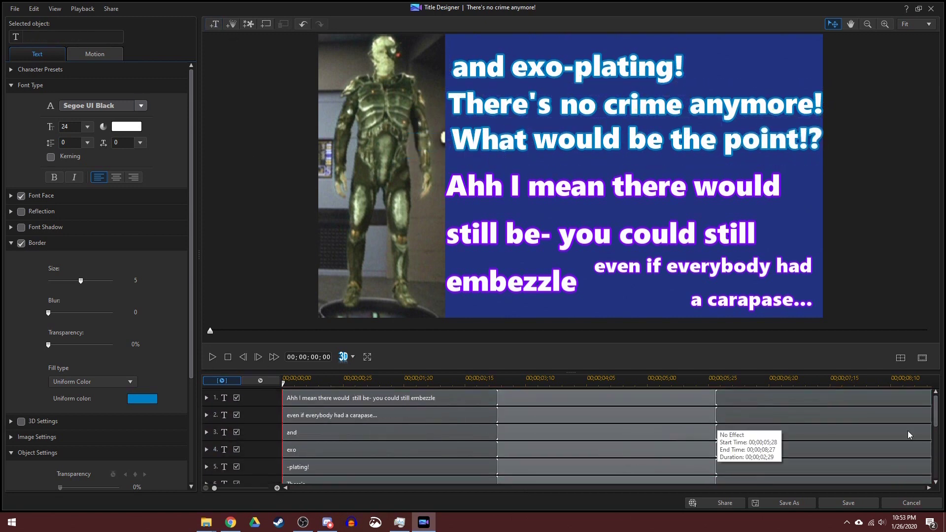
Step: Delay the starts of the "exo", "-plating!", "There's" and "no" tracks to follow the speech
left_click(213, 356)
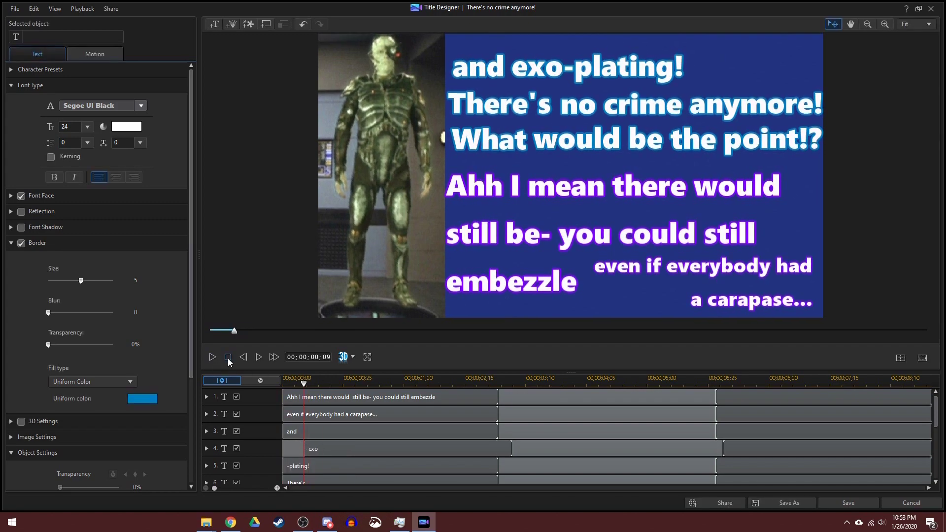
scroll(283, 451, "down", 1)
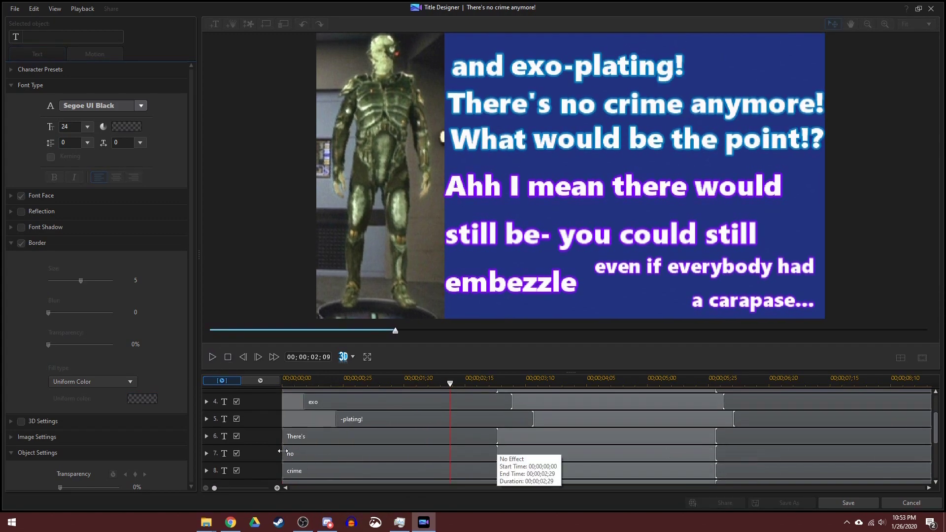
left_click_drag(283, 452, 445, 451)
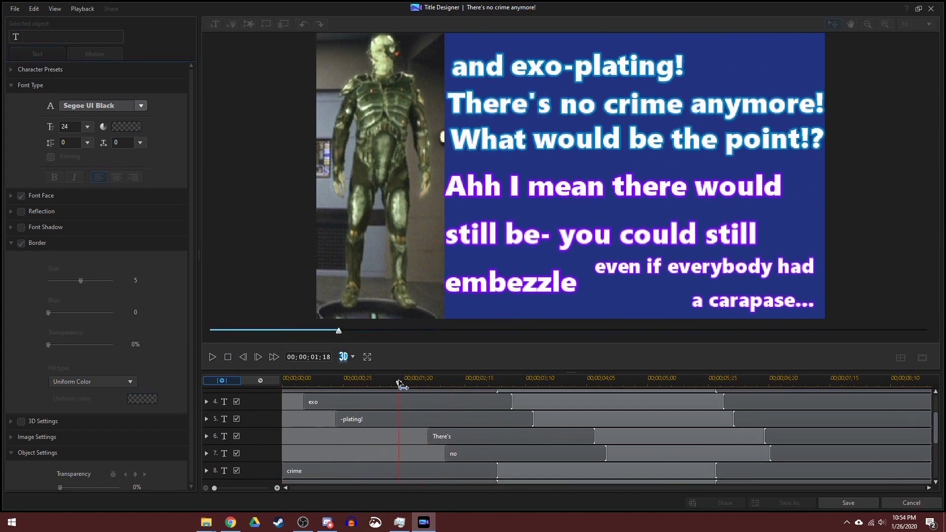
Step: Delay the starts of the "crime" and "anymore!" tracks so they follow "no", checking them against the playback
left_click_drag(283, 471, 463, 470)
left_click(213, 357)
left_click(213, 356)
scroll(283, 443, "down", 2)
left_click_drag(284, 442, 478, 445)
left_click(213, 356)
left_click(213, 357)
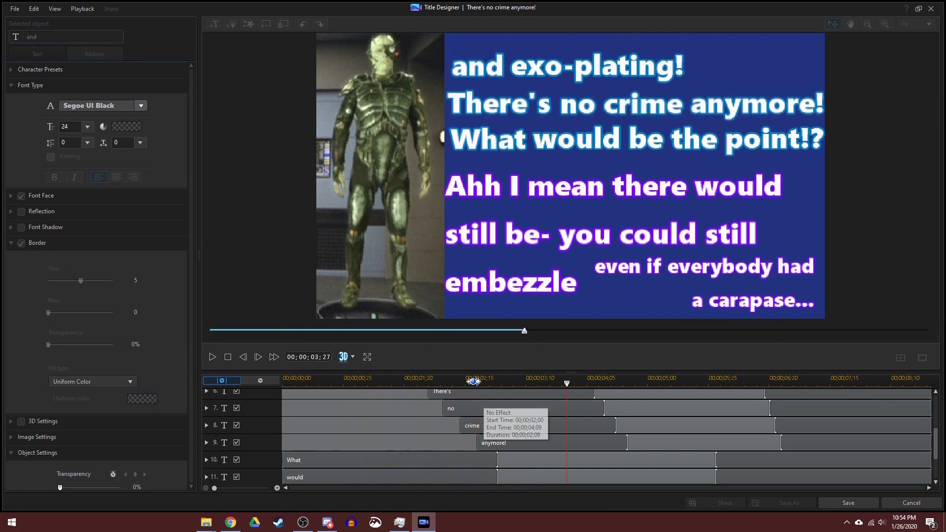
Step: Stagger the starts of the "What", "would", "be", "the" and "point!?" tracks after "anymore!" and preview the timing
left_click_drag(296, 460, 559, 460)
left_click_drag(296, 477, 566, 477)
left_click(213, 357)
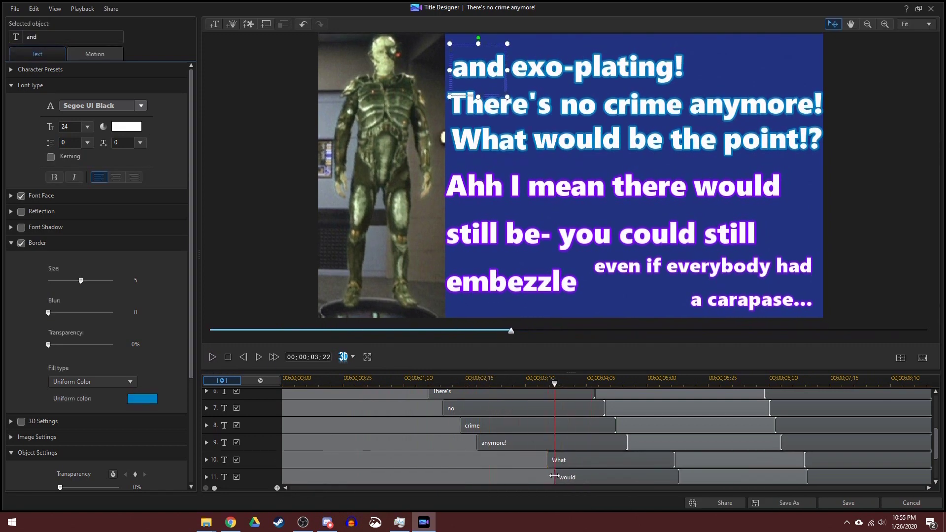
scroll(493, 443, "down", 2)
left_click(213, 357)
left_click_drag(285, 463, 571, 464)
key("space")
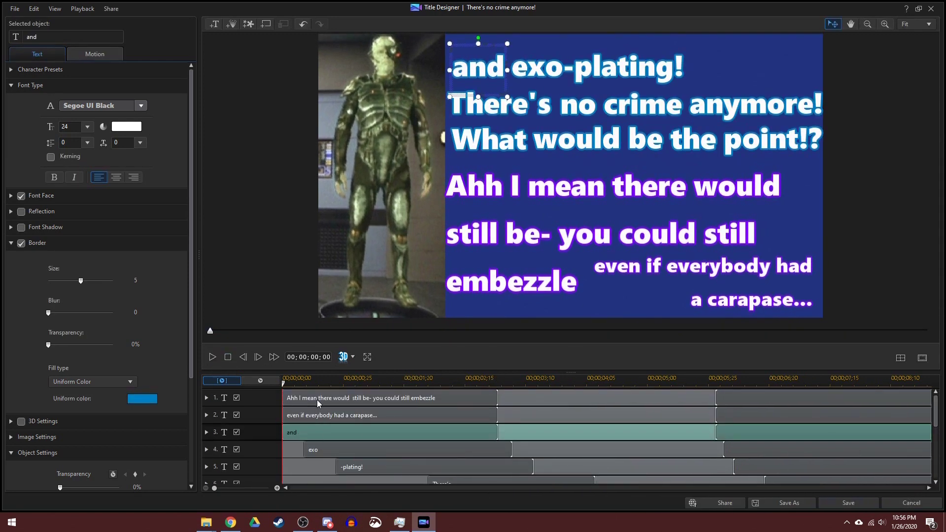
left_click(213, 356)
Step: Add separate purple-bordered texts for "Ahh", "I", "mean", "there" and "would" over the matching words of the fourth line
left_click(486, 211)
left_click(486, 211)
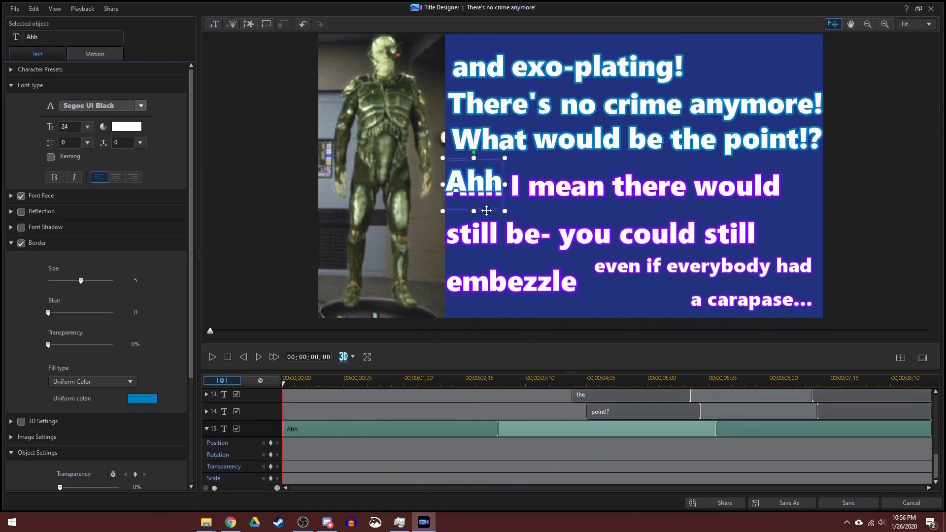
key("ctrl+v")
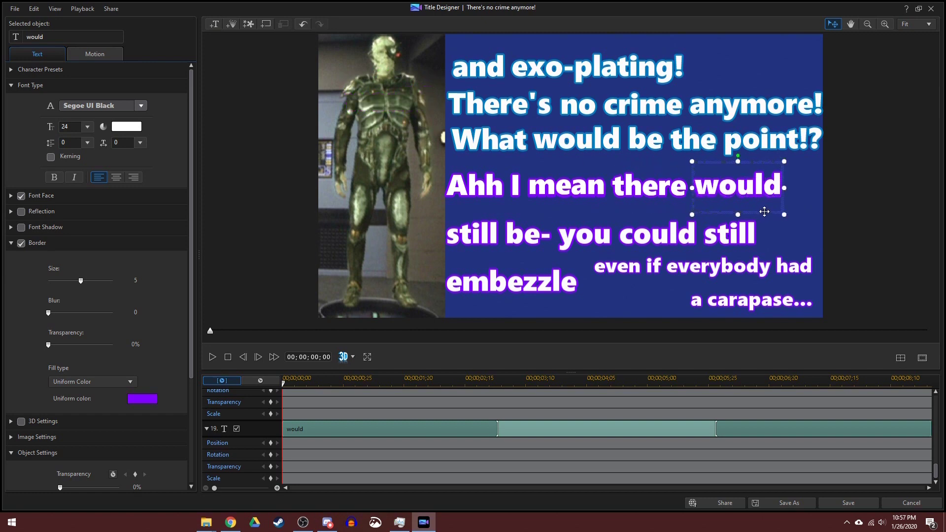
Step: Paste copies of the purple word text, change them to "still", "be-", "you", "could", "still" and "embezzle", and place them over the matching words
left_click_drag(931, 398, 931, 456)
key("ctrl+v")
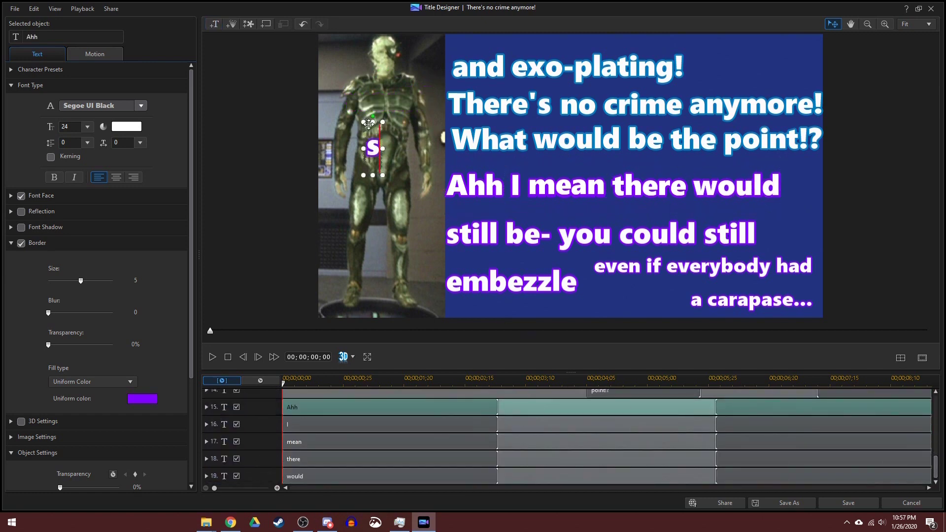
key("ctrl+v")
key("ctrl+v")
key("ctrl+v")
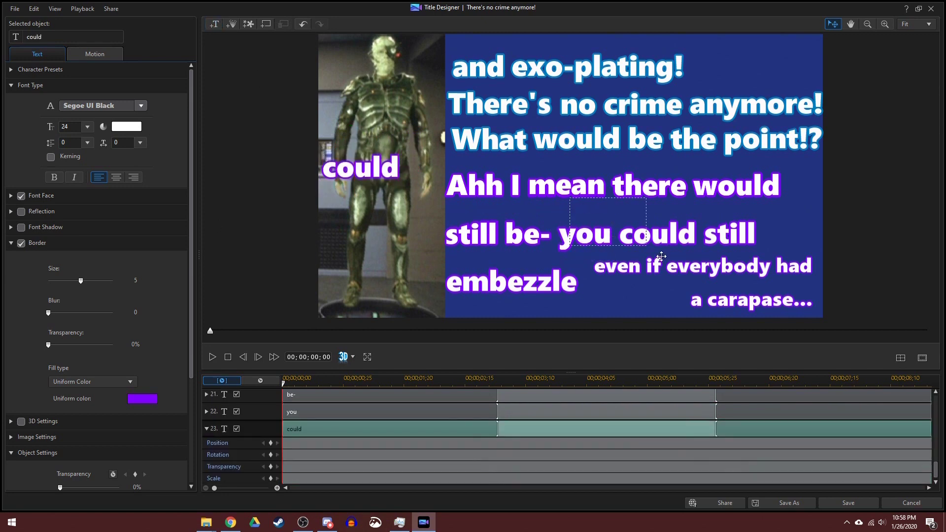
key("ctrl+v")
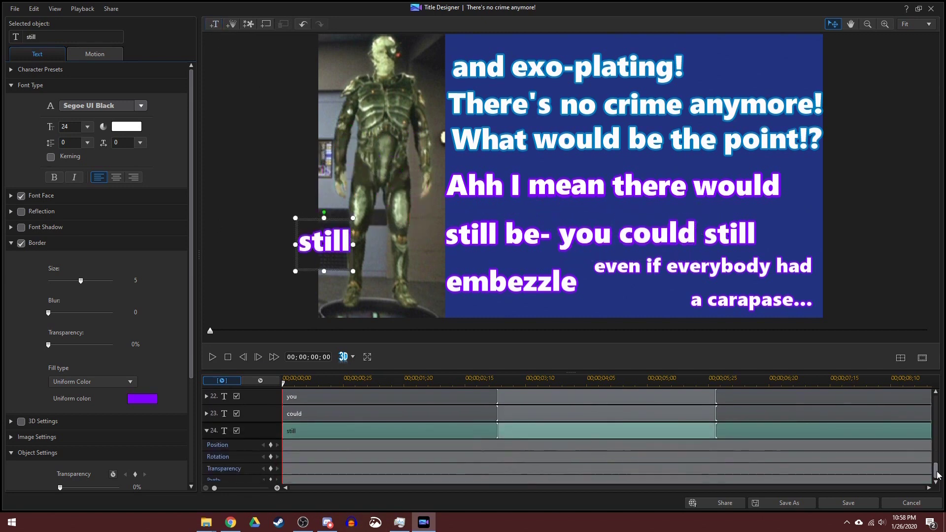
key("ctrl+v")
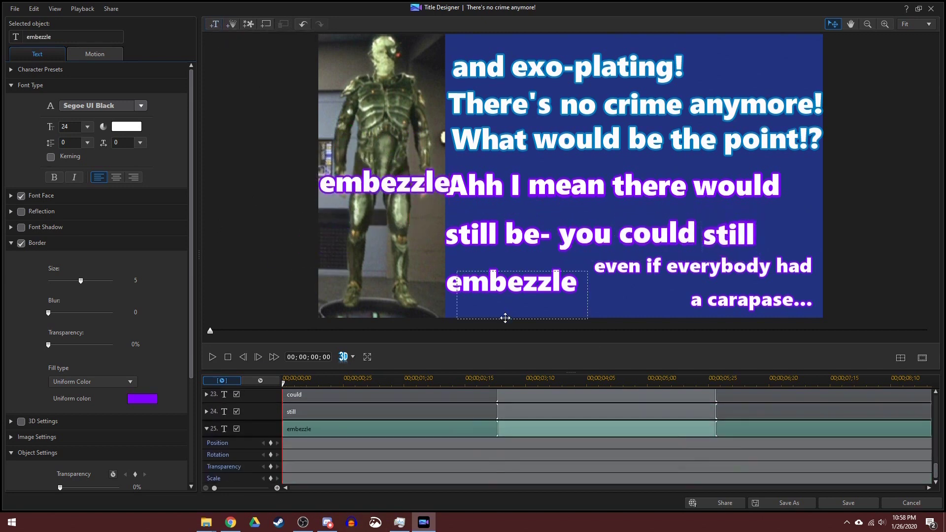
Step: Add separate word texts for "even if everybody had a carapase..." at 0.70 scale over the matching small words
key("ctrl+v")
key("ctrl+v")
double_click(132, 447)
key("ctrl+v")
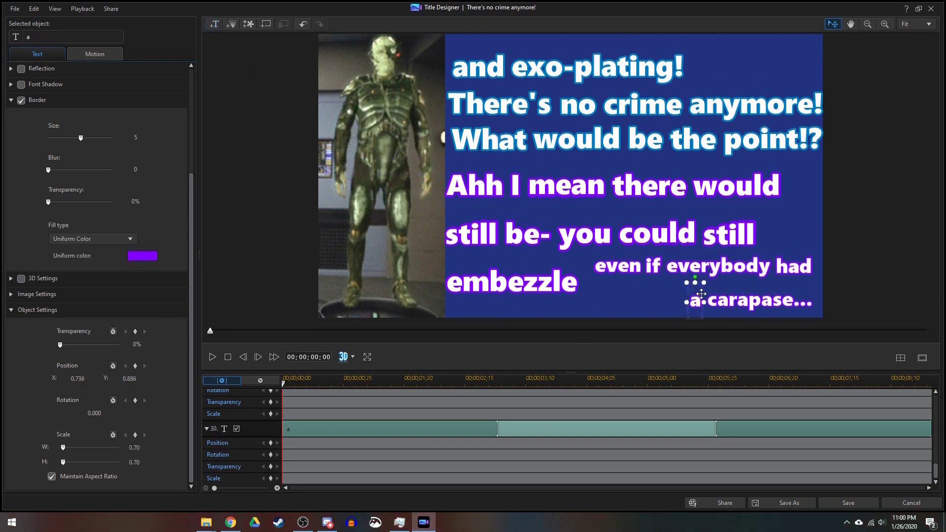
left_click_drag(712, 302, 761, 274)
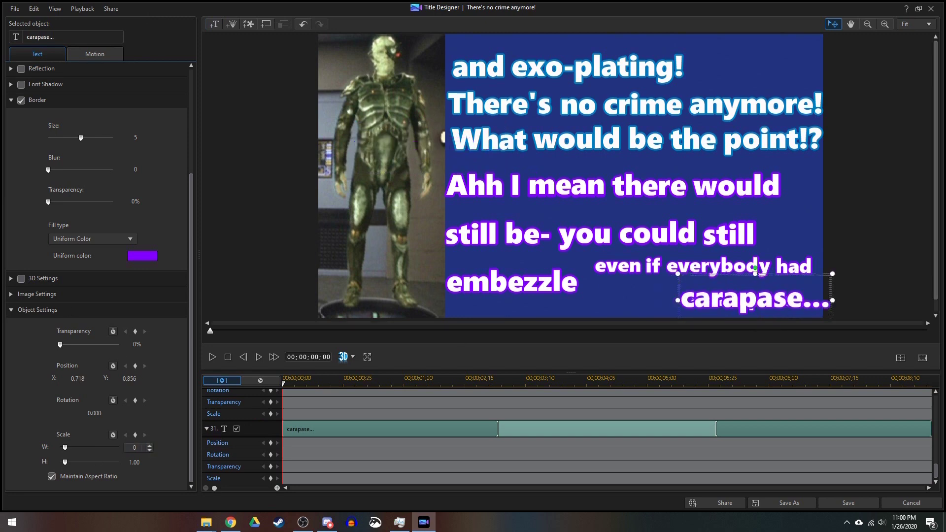
Step: Delete the two full-phrase purple text tracks and play the title from the start
scroll(769, 453, "up", 4)
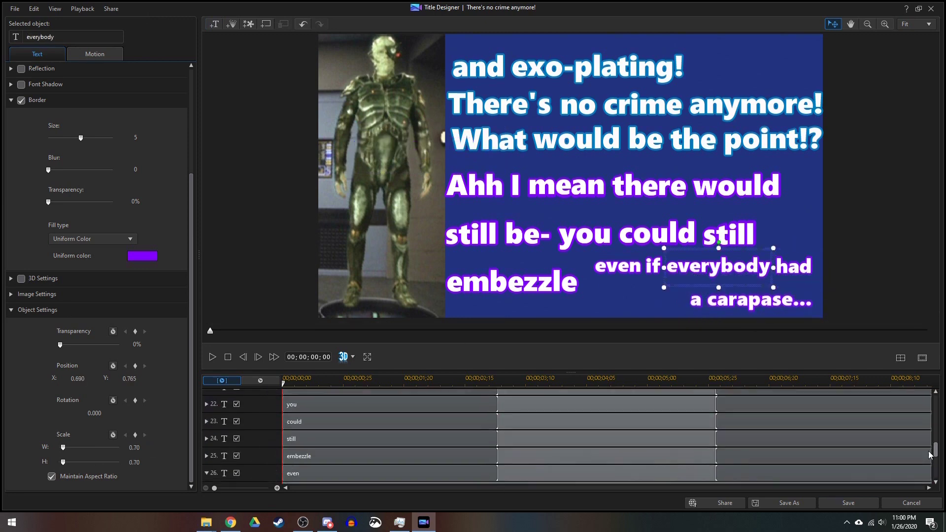
scroll(808, 462, "up", 10)
left_click(212, 356)
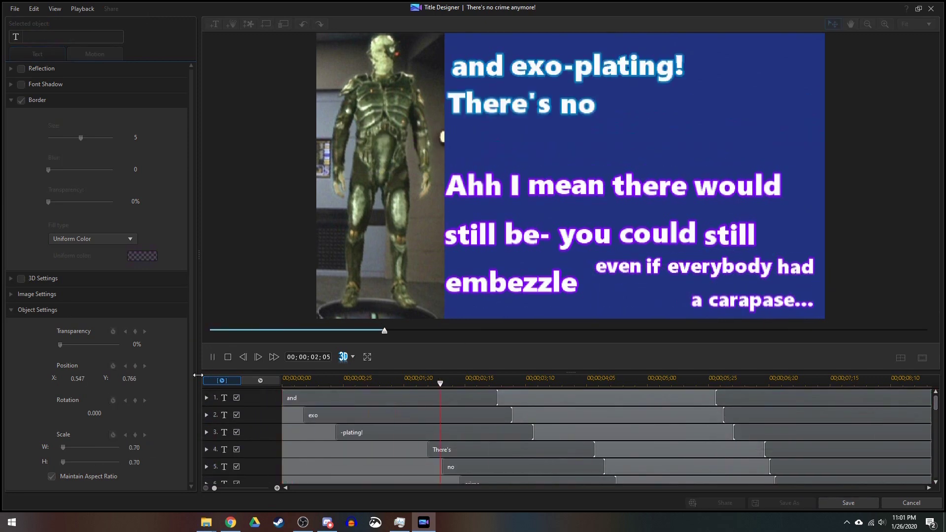
Step: Delay the starts of the "Ahh", "I", "mean" and "there" tracks to follow "point!?", checking them against the playback
scroll(935, 402, "down", 4)
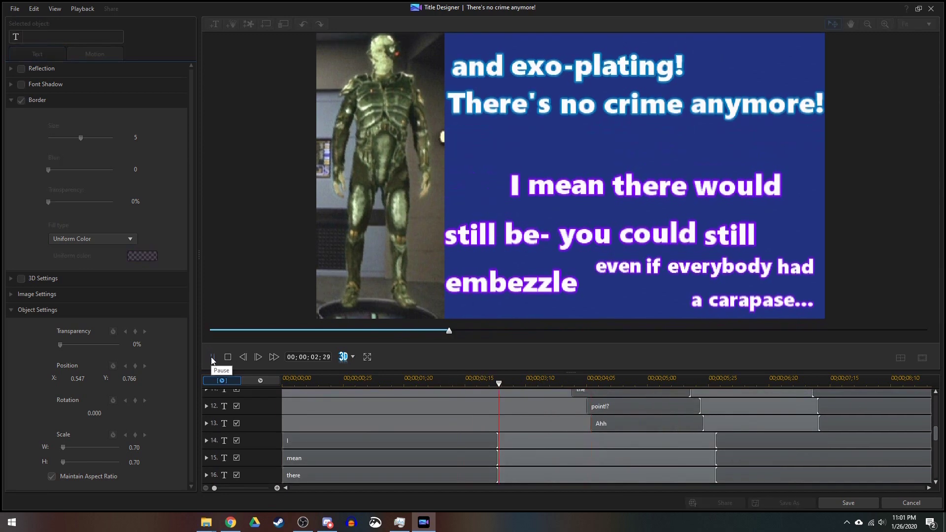
left_click(212, 357)
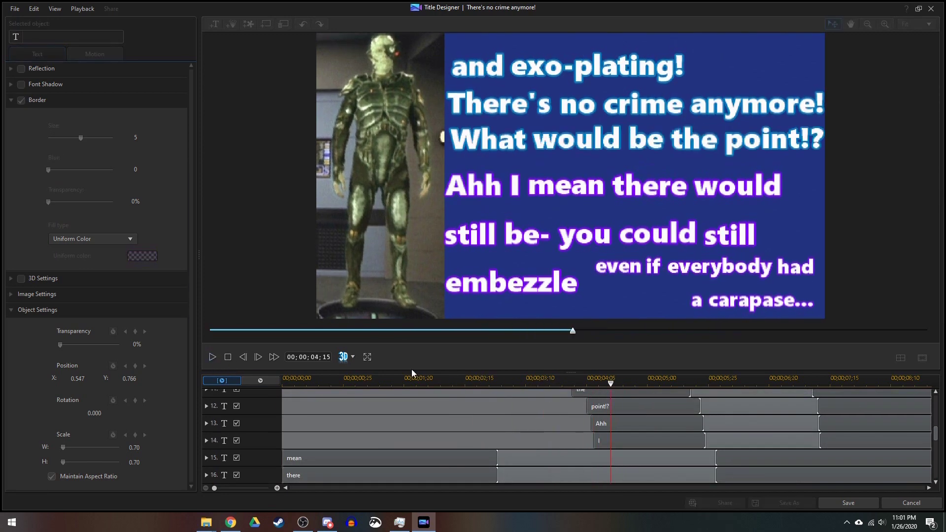
left_click(213, 357)
scroll(936, 449, "down", 2)
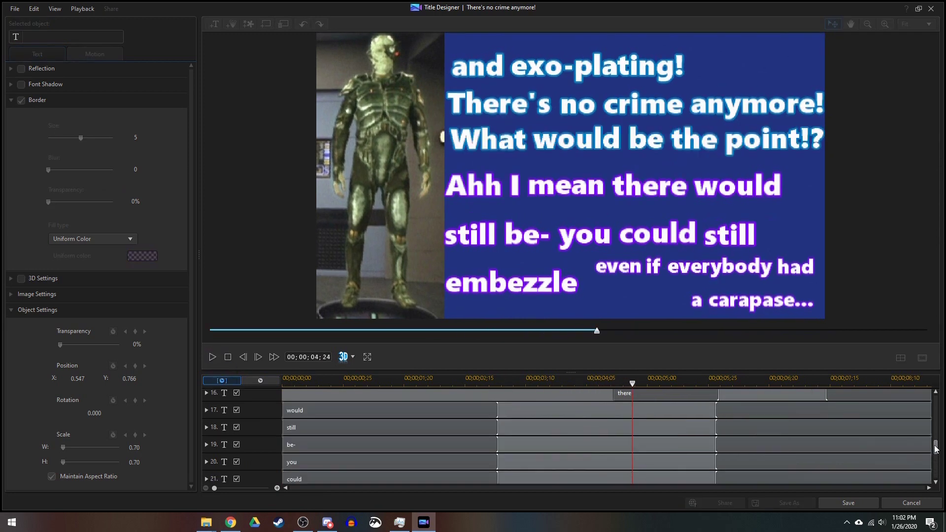
Step: Delay the starts of the "would", first "still" and "be-" tracks to follow "there" in the speech
scroll(936, 448, "up", 1)
left_click(212, 356)
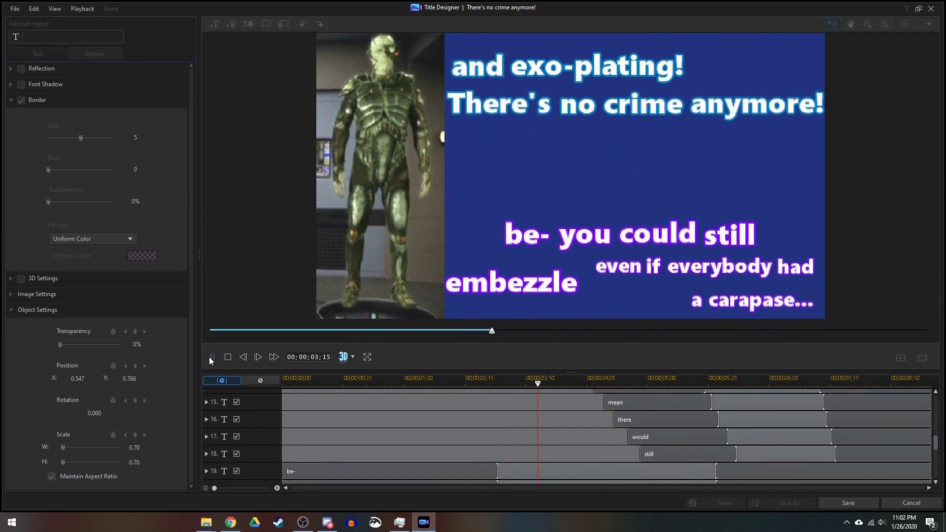
left_click(213, 357)
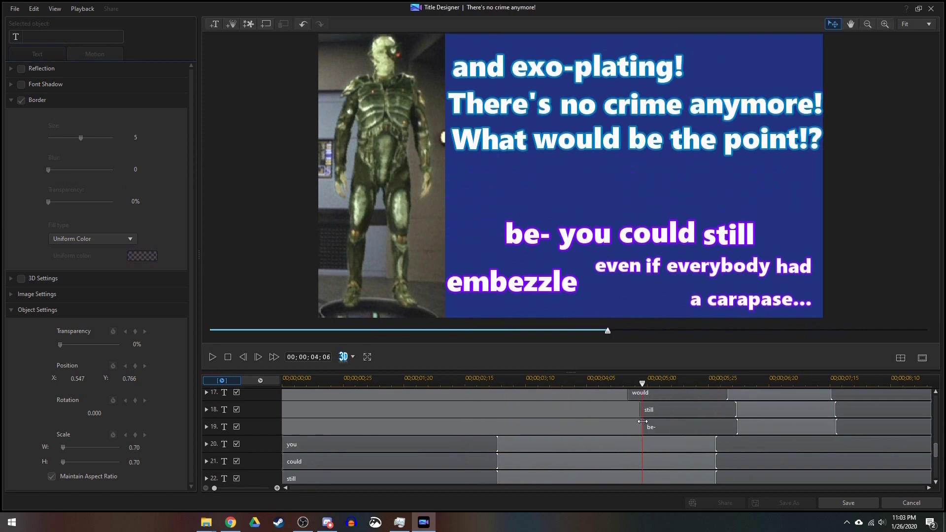
left_click_drag(642, 422, 647, 422)
Step: Delay the starts of the "you" and "could" tracks to follow "be-" and replay the section to check them
left_click(212, 357)
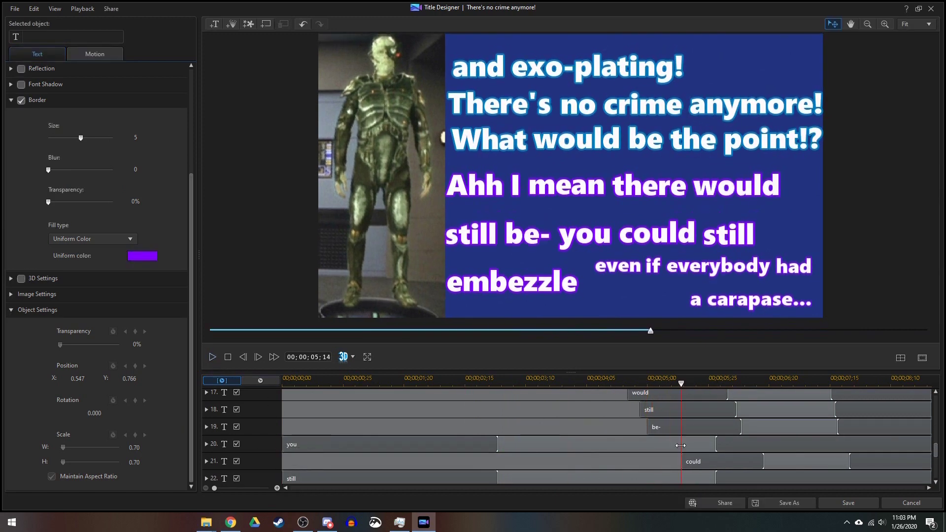
left_click(656, 447)
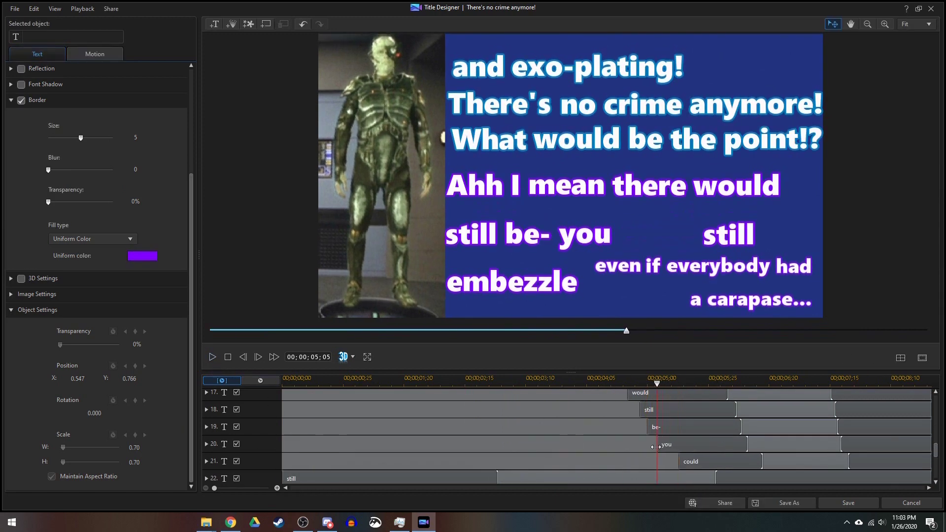
left_click(212, 357)
left_click(212, 356)
left_click(213, 357)
Step: Delay the start of the second "still" track to follow "could", and set the "you" track to start at 00;00;05;08
scroll(490, 402, "down", 2)
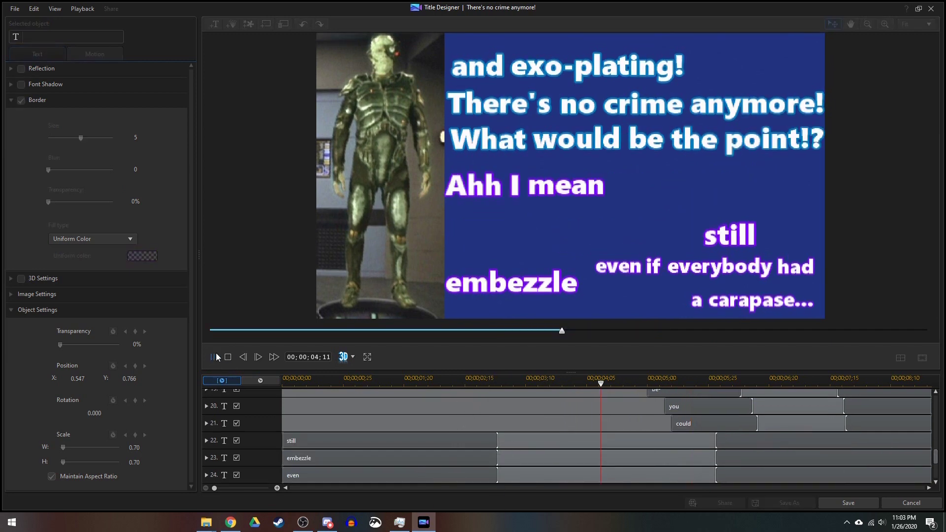
left_click_drag(279, 442, 689, 442)
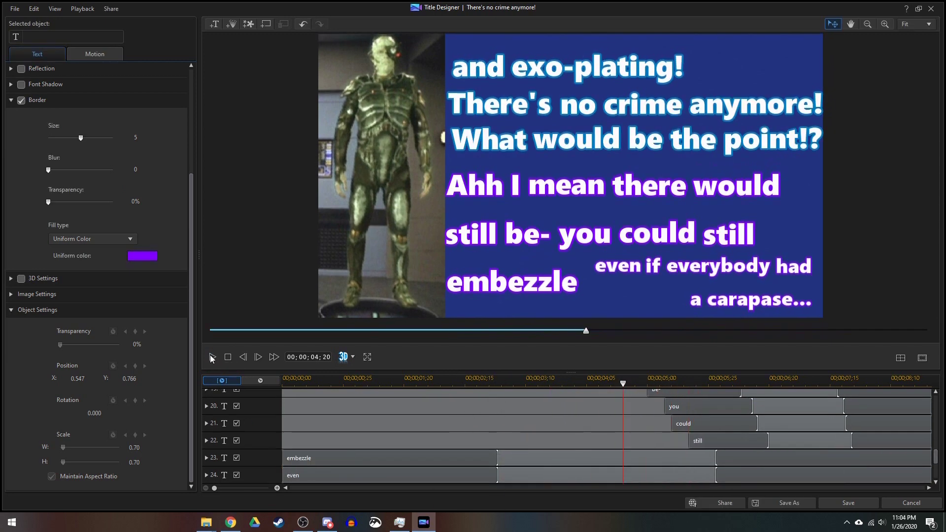
left_click(416, 379)
left_click(667, 407)
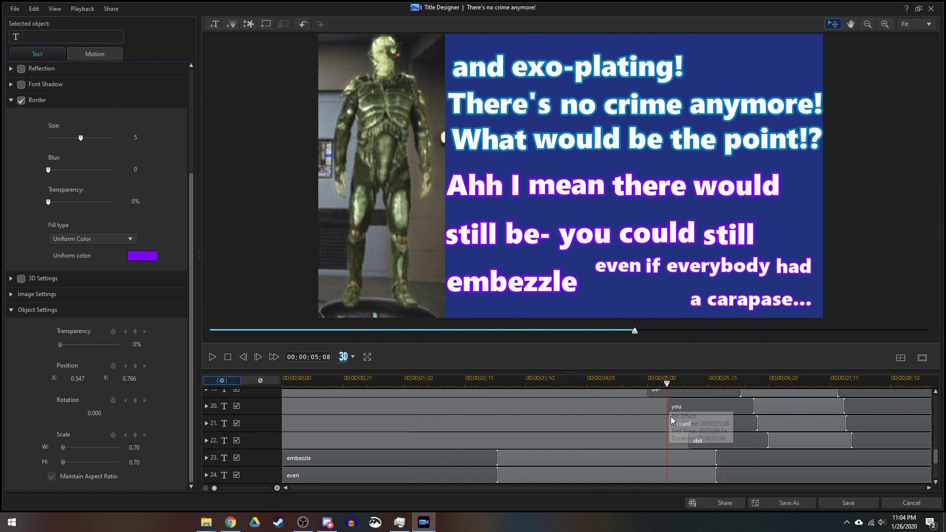
Step: Delay the start of the "embezzle" track to 00;00;05;24
left_click(732, 379)
left_click(737, 209)
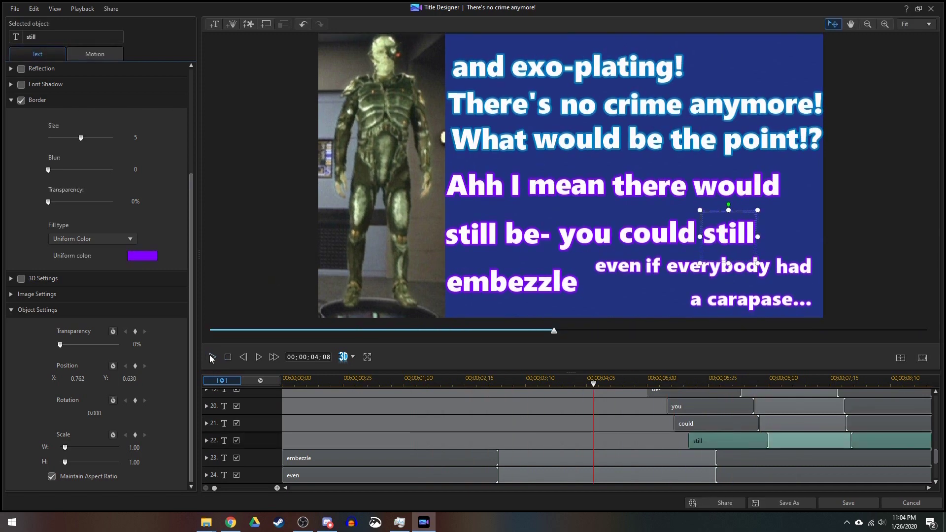
left_click_drag(283, 457, 705, 429)
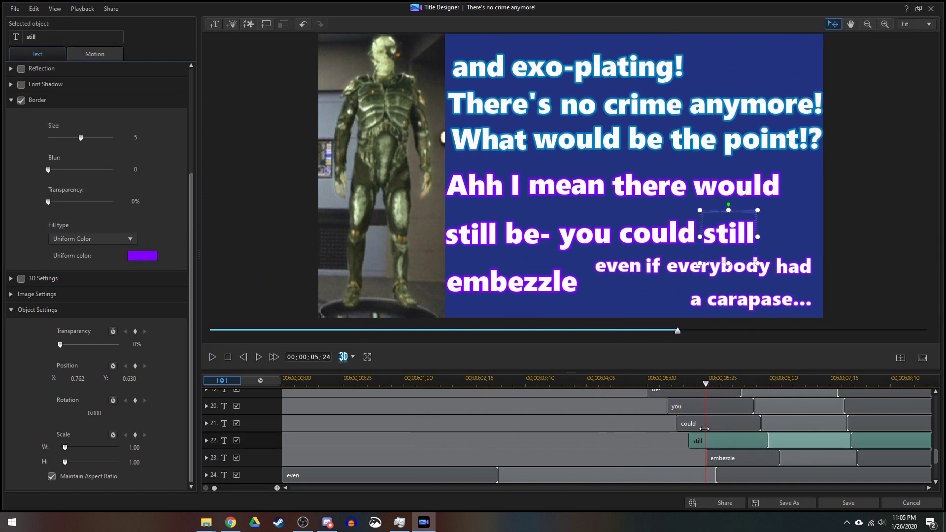
Step: Delay the starts of the "even" and "if" tracks to follow "embezzle" in the speech, and replay the section
left_click(213, 357)
left_click_drag(282, 474, 766, 475)
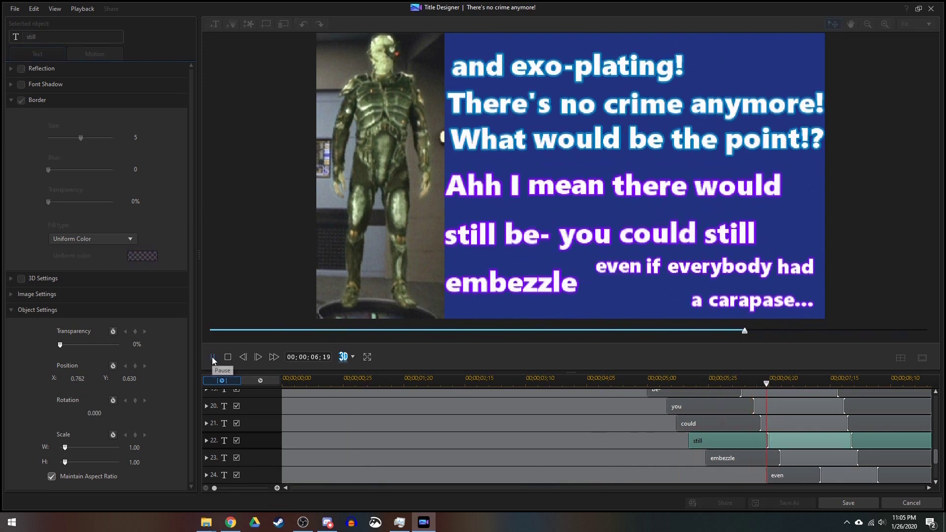
scroll(284, 444, "down", 2)
key("space")
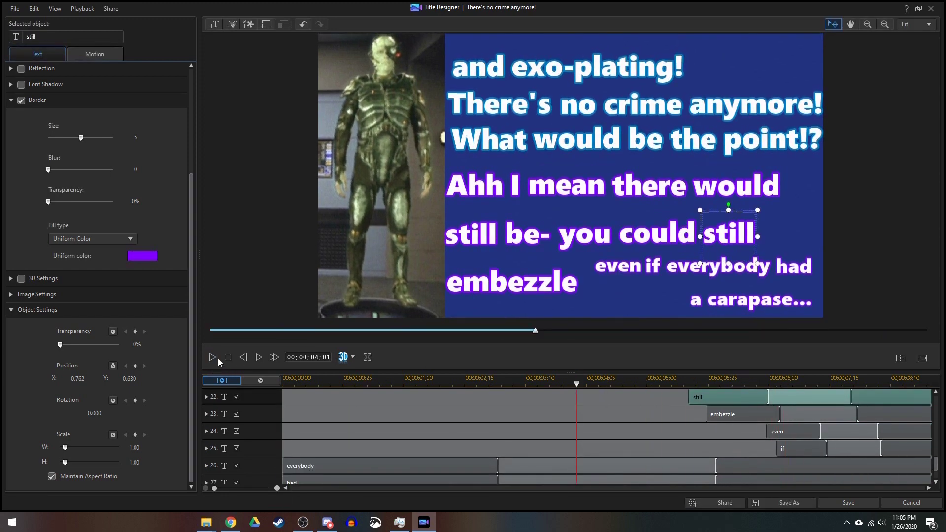
scroll(665, 415, "up", 2)
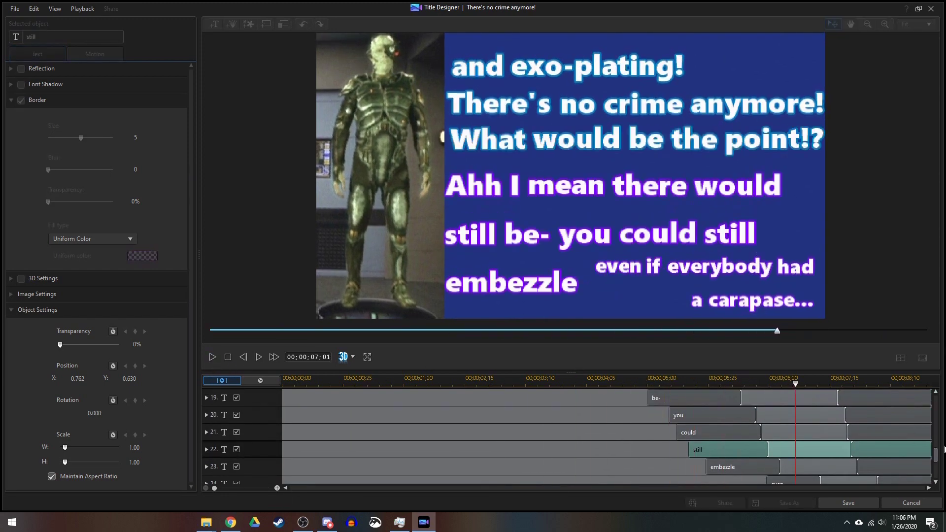
Step: Delay the starts of the "everybody" and "had" tracks to follow "if", with "had" starting at 00;00;07;09
scroll(788, 417, "down", 3)
key("space")
left_click(212, 357)
left_click_drag(283, 453, 815, 453)
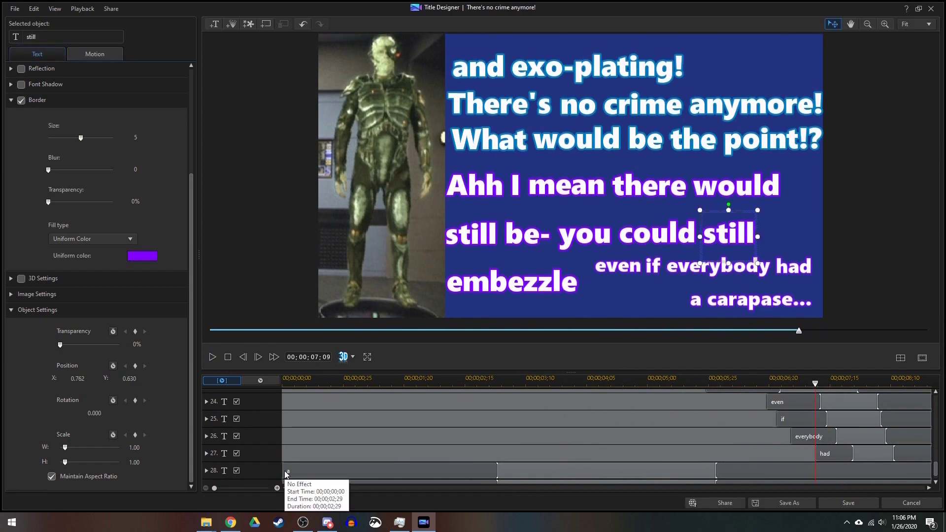
Step: Delay the starts of the "a" and "carapase..." tracks to follow "had", replay the section and save the title
left_click_drag(282, 470, 820, 470)
left_click(213, 356)
scroll(345, 418, "down", 1)
key("space")
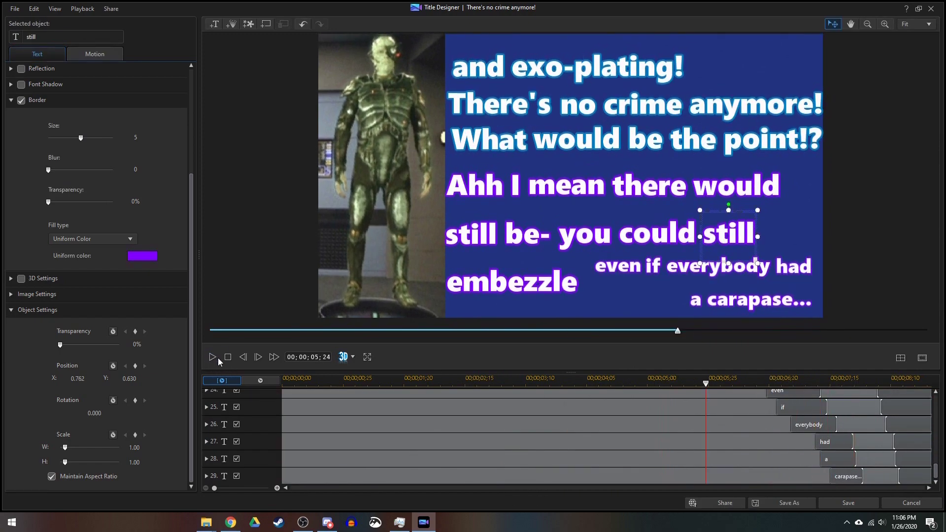
left_click(848, 503)
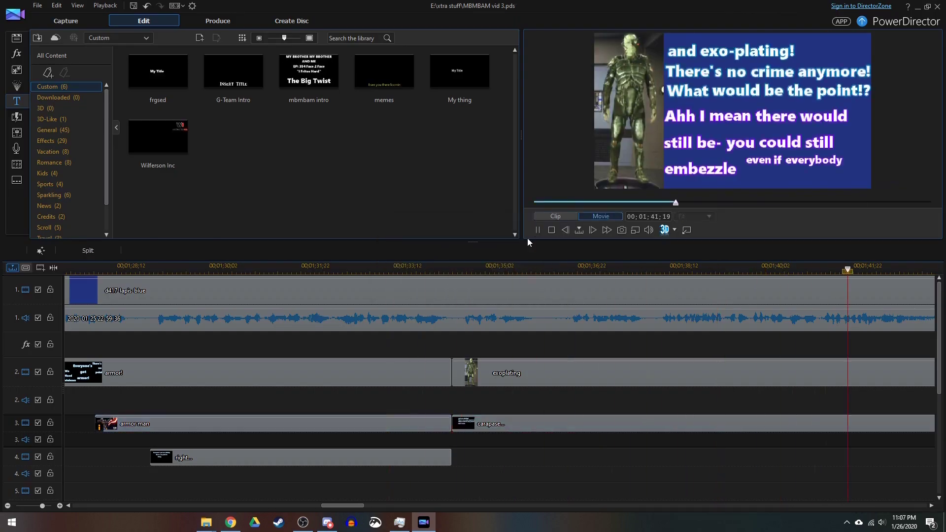
Step: Reopen the "carapase..." title and collapse the keyframe rows of its word tracks
left_click(389, 419)
double_click(483, 422)
scroll(759, 434, "down", 3)
left_click(207, 456)
left_click(209, 473)
left_click_drag(935, 407, 935, 425)
left_click(207, 452)
left_click(207, 454)
scroll(207, 475, "down", 2)
left_click(208, 474)
scroll(207, 474, "down", 2)
left_click(208, 474)
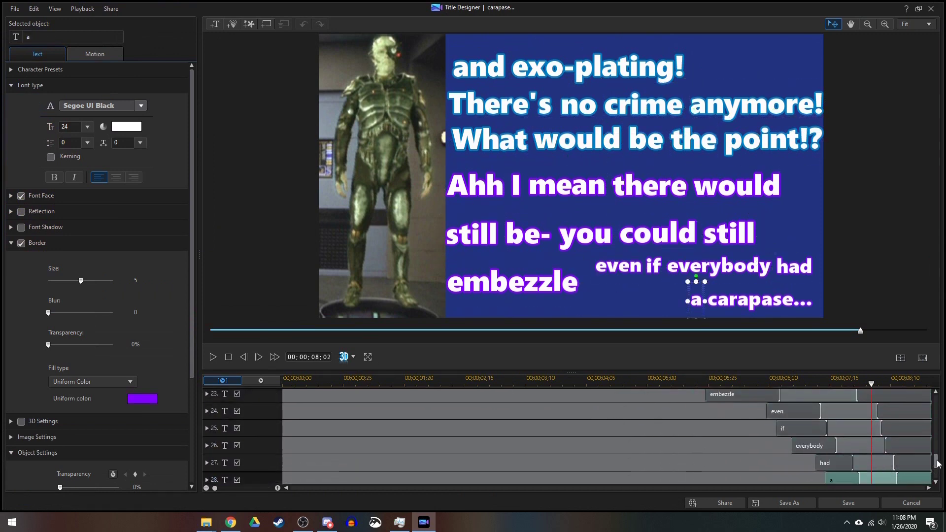
Step: Move the start of the ending segment on every word track to 00;00;08;13
scroll(891, 419, "up", 5)
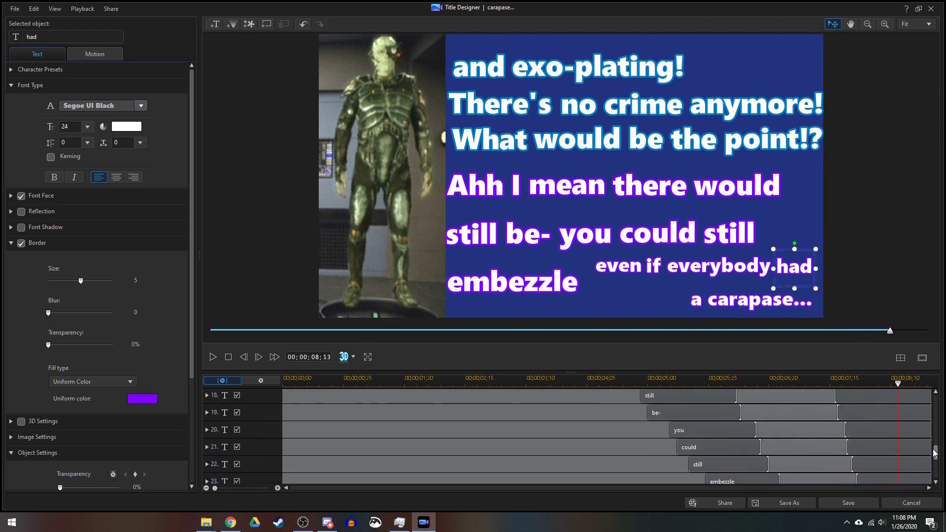
scroll(896, 420, "up", 5)
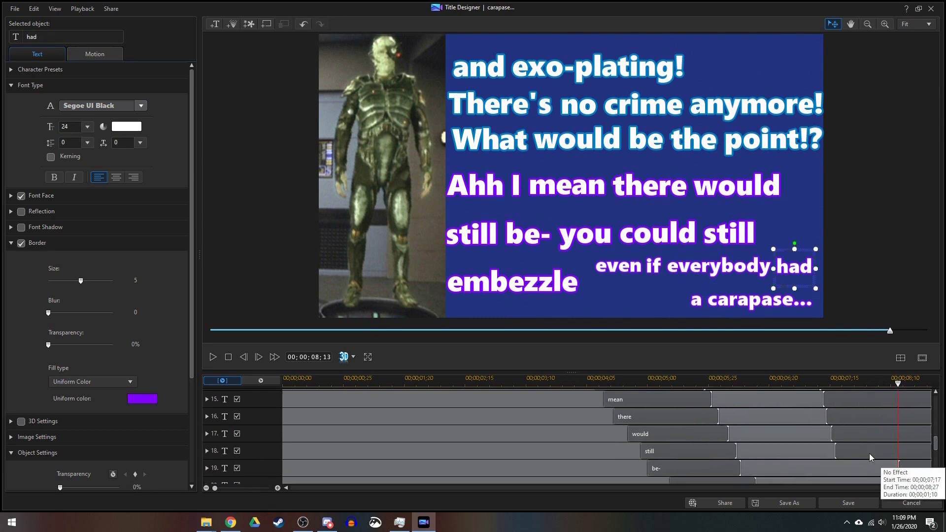
left_click(826, 404)
scroll(880, 445, "up", 3)
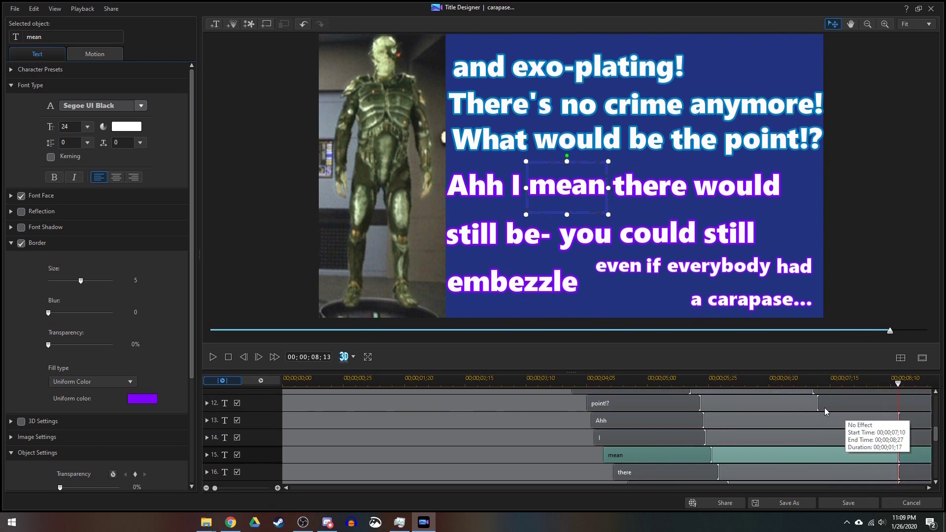
scroll(815, 470, "up", 5)
left_click(894, 397)
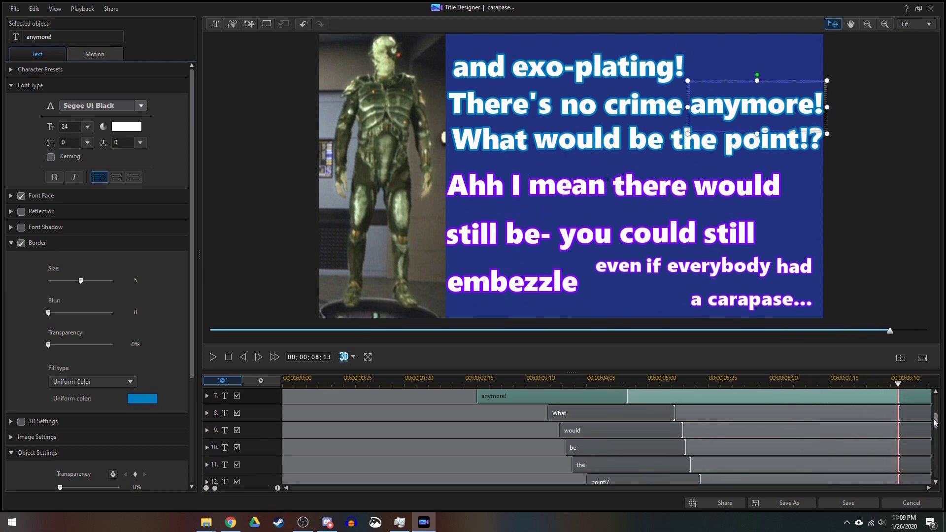
scroll(788, 443, "up", 5)
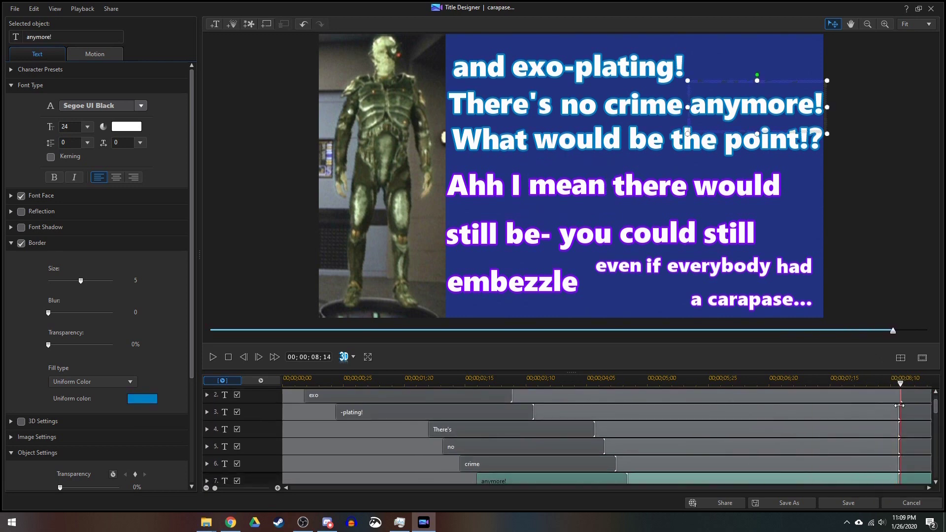
scroll(912, 404, "up", 1)
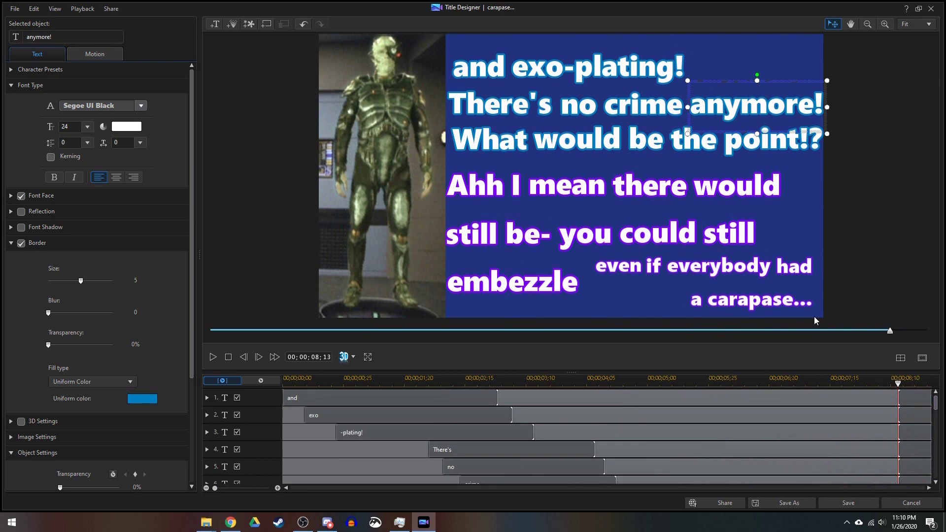
Step: Apply the Slide Right ending effect to all word tracks, preview the title and save it
left_click(94, 54)
scroll(147, 296, "down", 5)
left_click_drag(665, 389, 700, 481)
left_click_drag(936, 401, 929, 475)
left_click(147, 389)
left_click(215, 356)
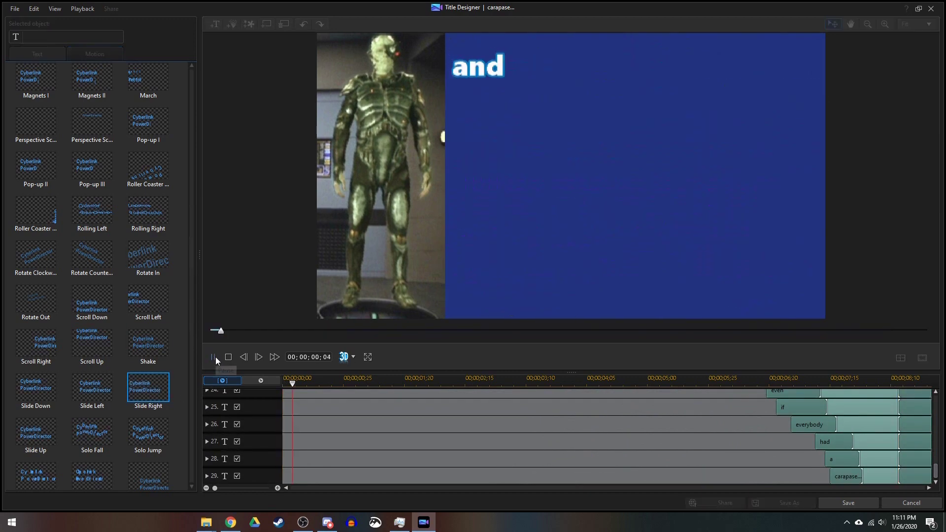
left_click(847, 502)
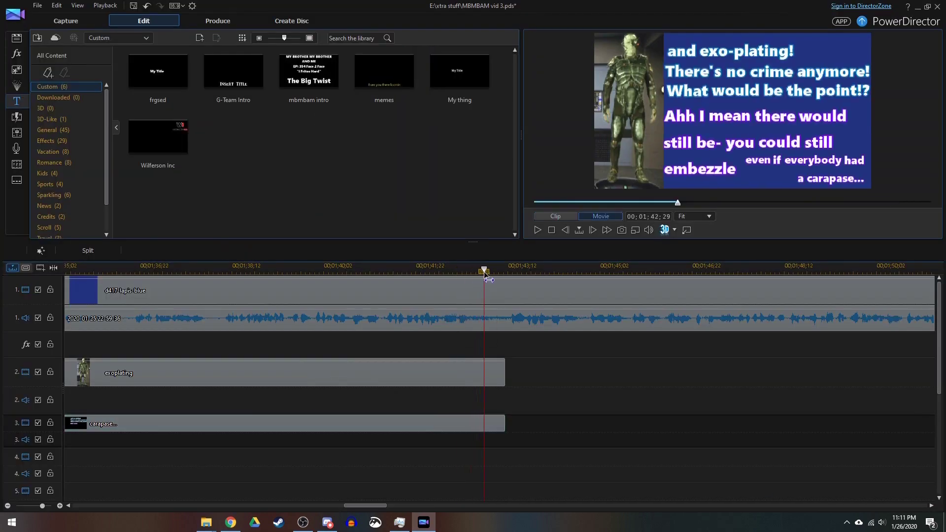
Step: Reopen the "carapase..." title, select all of its word tracks and play the title to check its ending
double_click(418, 377)
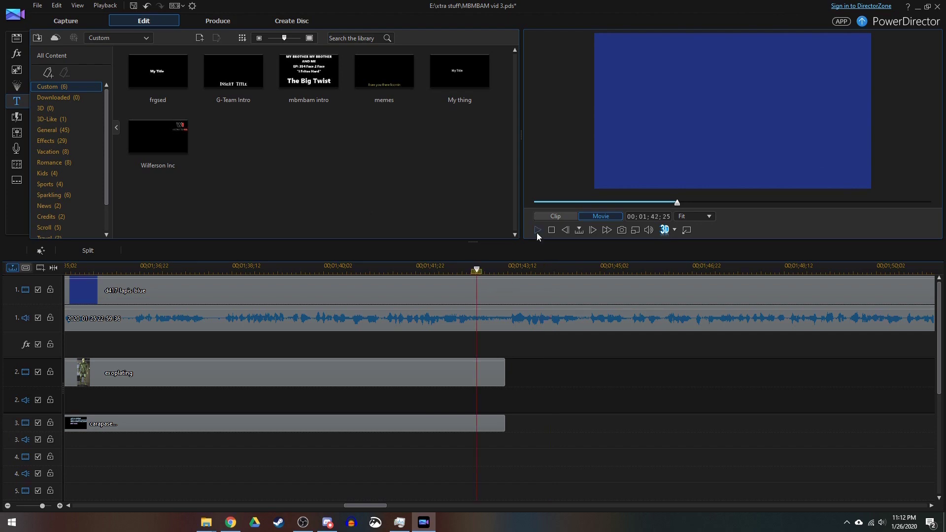
double_click(459, 423)
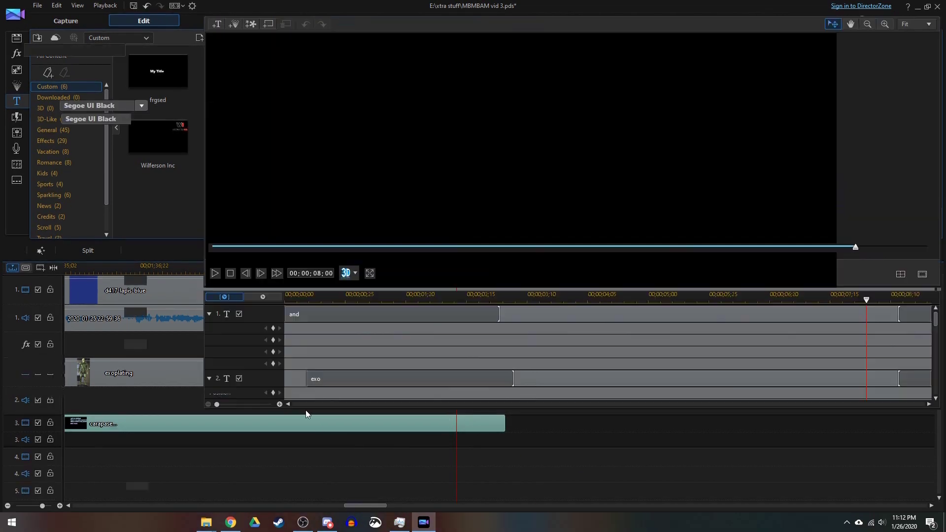
key("ctrl+a")
scroll(931, 419, "down", 7)
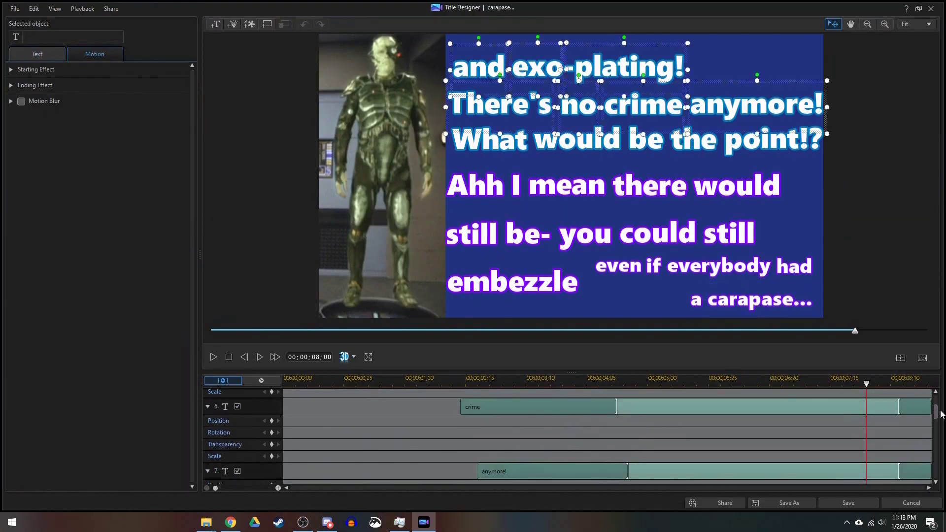
scroll(931, 419, "down", 12)
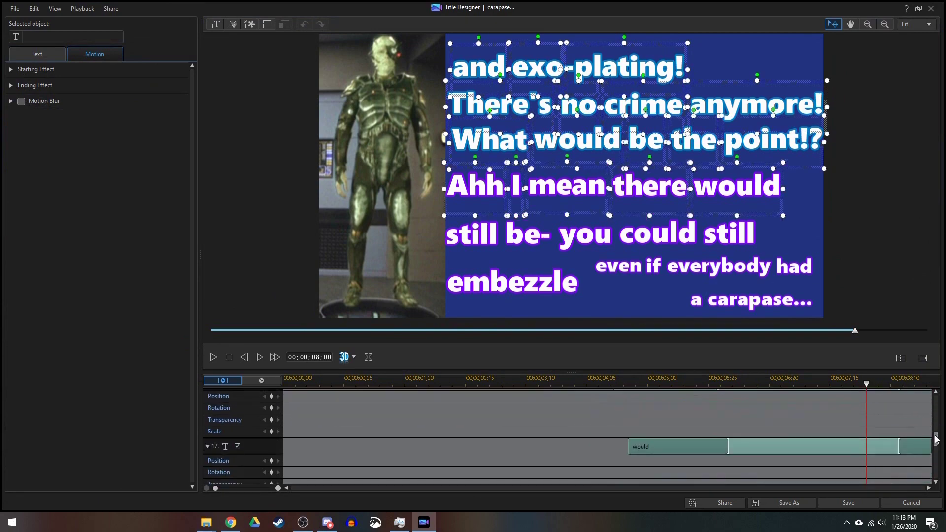
scroll(939, 450, "down", 8)
key("ctrl+a")
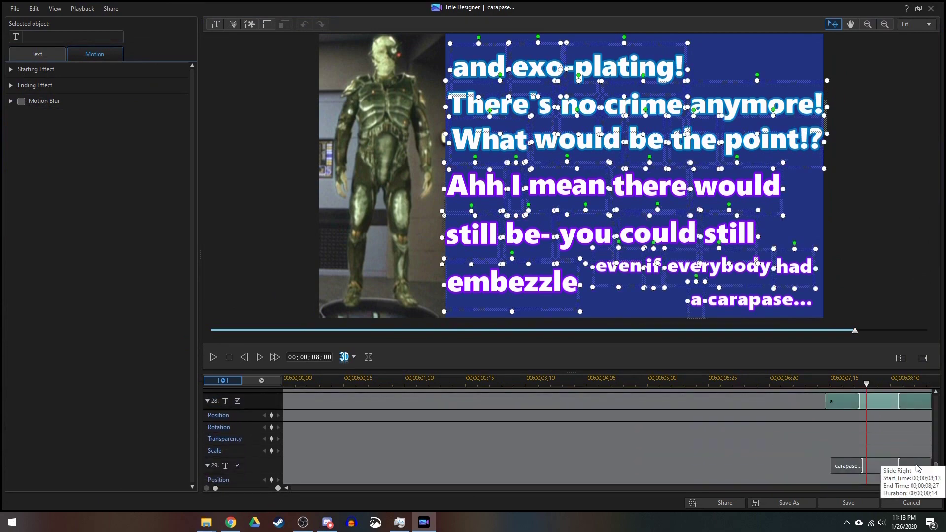
left_click(213, 356)
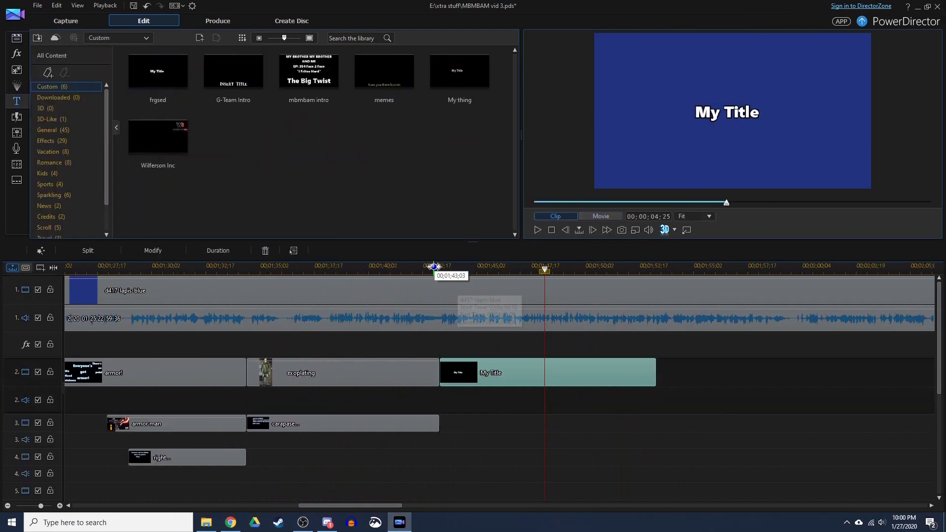
Step: Open the My Title clip after "carapase..." and set its text to "Are you going to embezzle if you know your boss has"
left_click(490, 268)
double_click(526, 373)
left_click(216, 358)
left_click(216, 357)
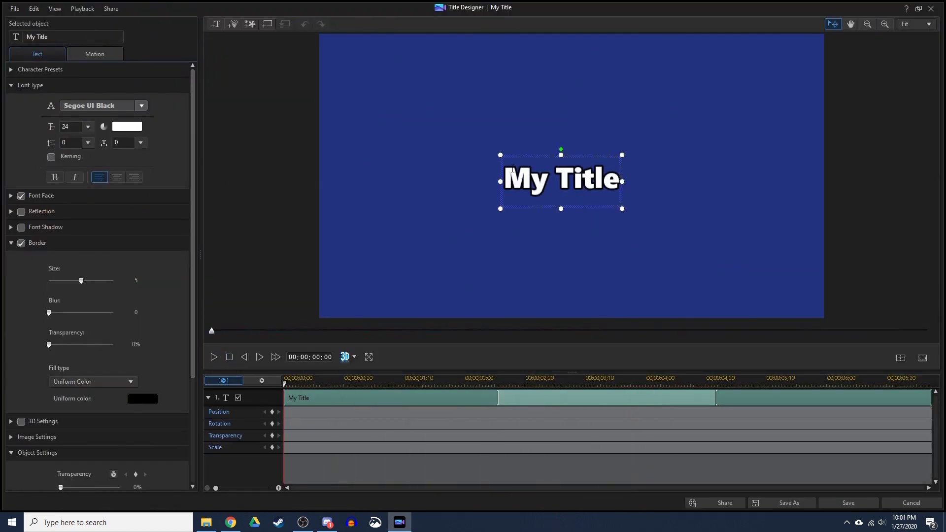
type("if you know your boss has")
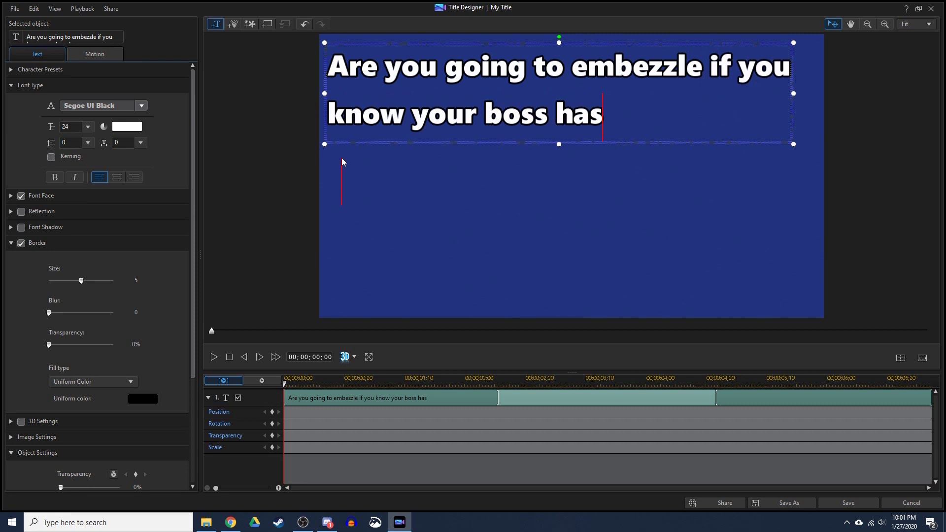
Step: Add a larger "giant exo-claws?" text below the first and give both texts a blue border
left_click(343, 162)
type("giant exo-claws")
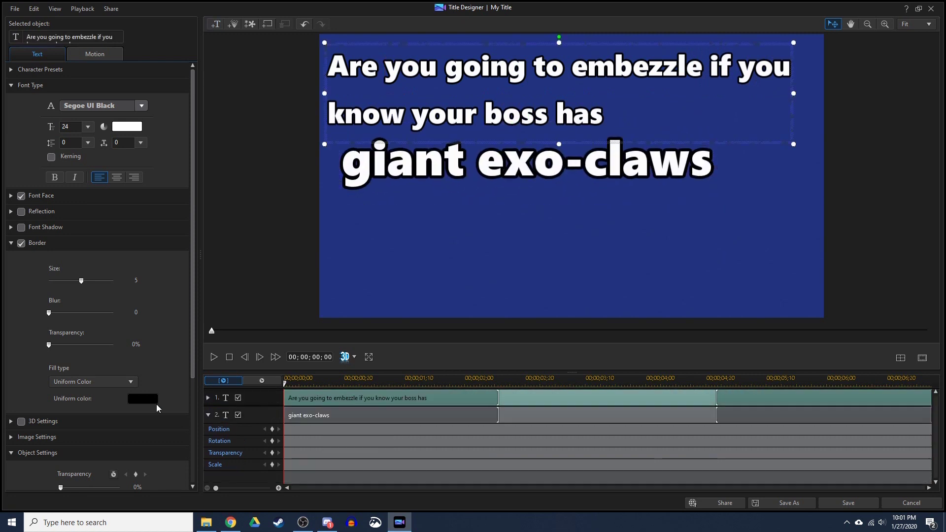
left_click(217, 357)
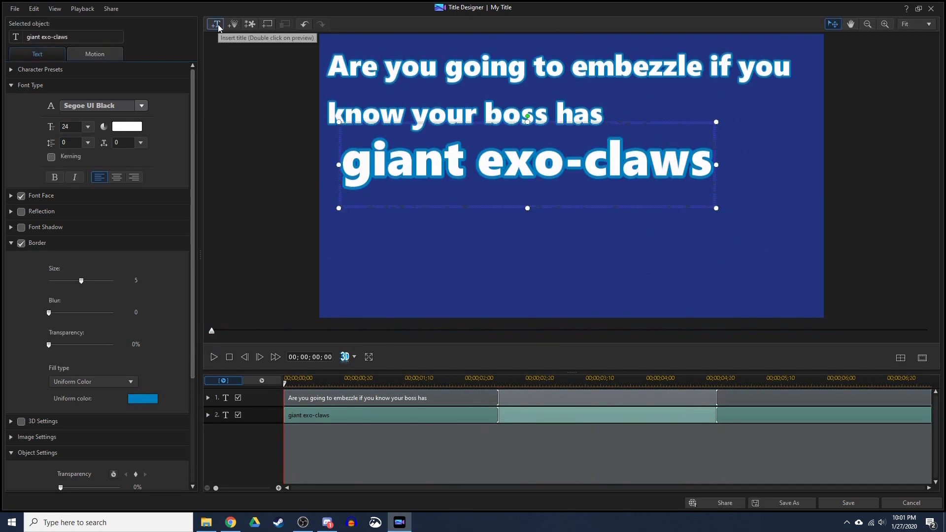
type("?")
Step: Add the text "Yes, because in the world you've possited, he can't get through my armor" below with a purple border
left_click(348, 200)
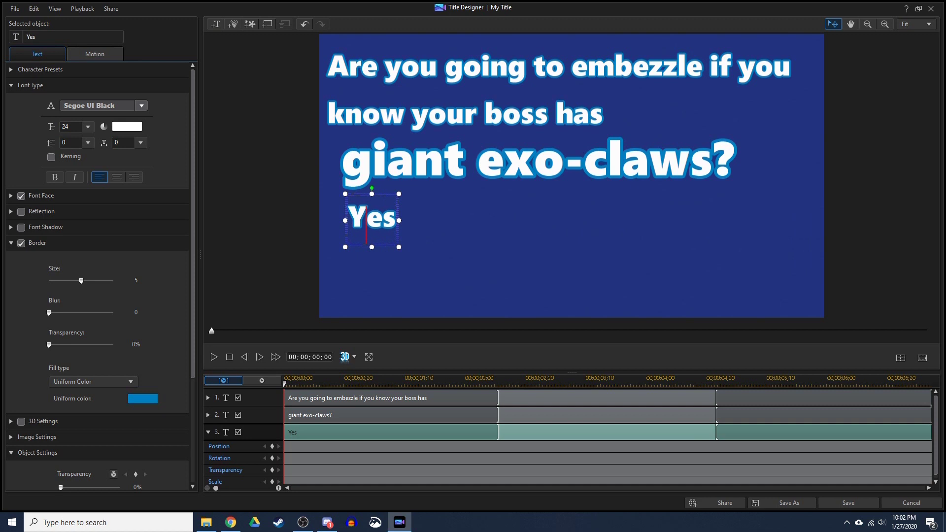
left_click(214, 357)
left_click(229, 357)
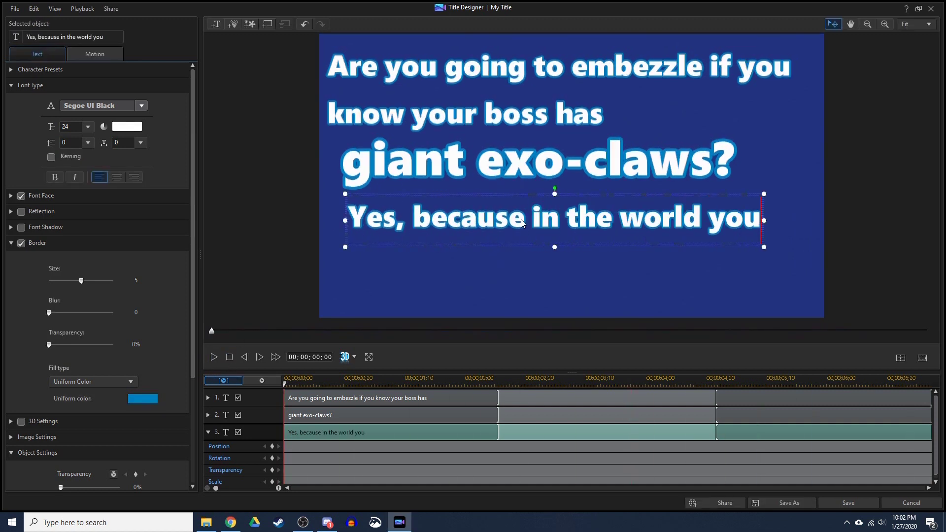
type("y armor")
left_click(338, 201)
left_click(143, 398)
left_click(380, 325)
Step: Add "Are", "you", "going" and "to" as separate blue-bordered word texts aligned with the first line
left_click(336, 63)
type("Are")
left_click(389, 74)
type("you")
left_click_drag(419, 86, 411, 67)
left_click(409, 118)
type("going")
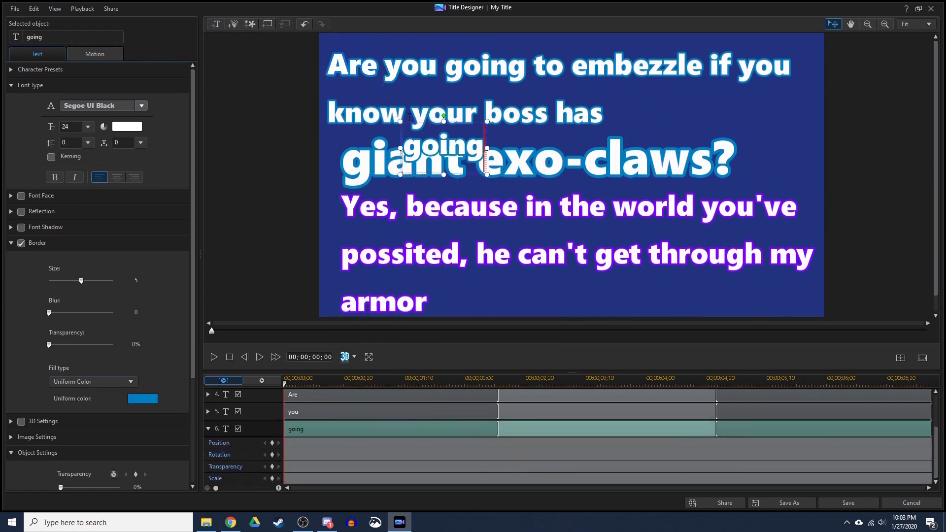
left_click(517, 162)
type("to")
Step: Add separate word texts for "embezzle", "if", "you", "know" and "your" over the matching words
left_click(516, 162)
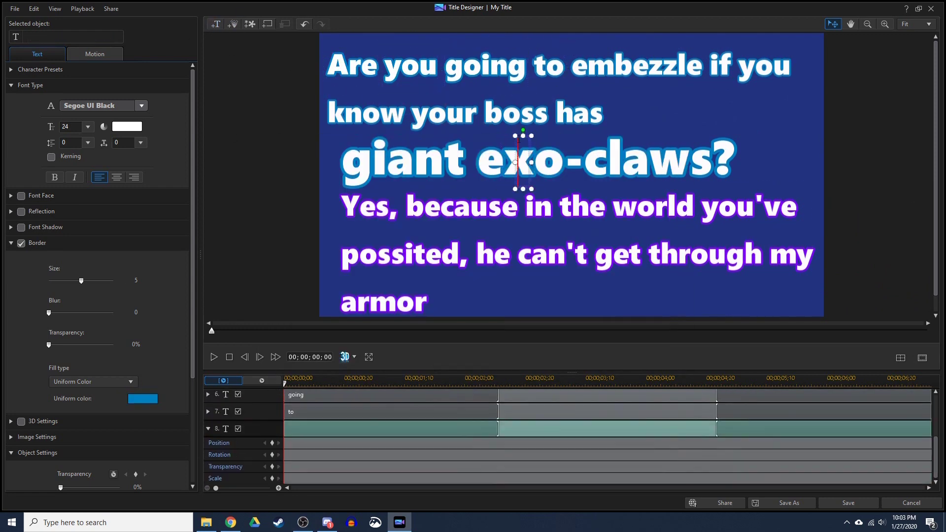
left_click(379, 99)
type("yoi")
left_click(460, 111)
type("your")
Step: Add "boss" and "has" as separate word texts at the end of the second line
left_click(215, 23)
left_click(433, 93)
type("boss")
left_click_drag(439, 98, 355, 172)
left_click(526, 124)
type("has")
Step: Add "giant", "exo" and "-claws?" as separate texts over the matching parts of the larger phrase
left_click(620, 130)
type("giant")
left_click(355, 172)
left_click(374, 172)
left_click(515, 163)
type("exo")
left_click(136, 448)
left_click(588, 211)
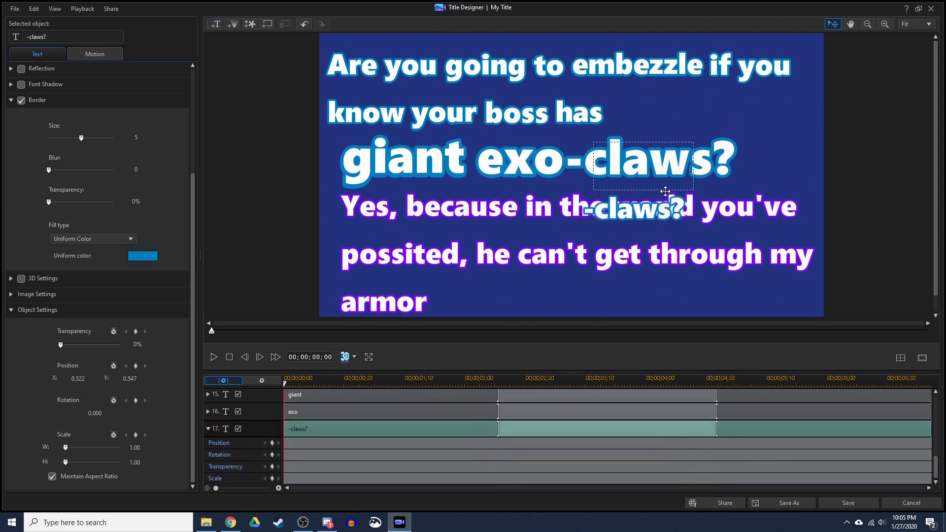
left_click_drag(664, 198, 666, 154)
Step: Add a separate "Yes," text over the start of the reply and change its border to purple
left_click(388, 225)
type("Yes,")
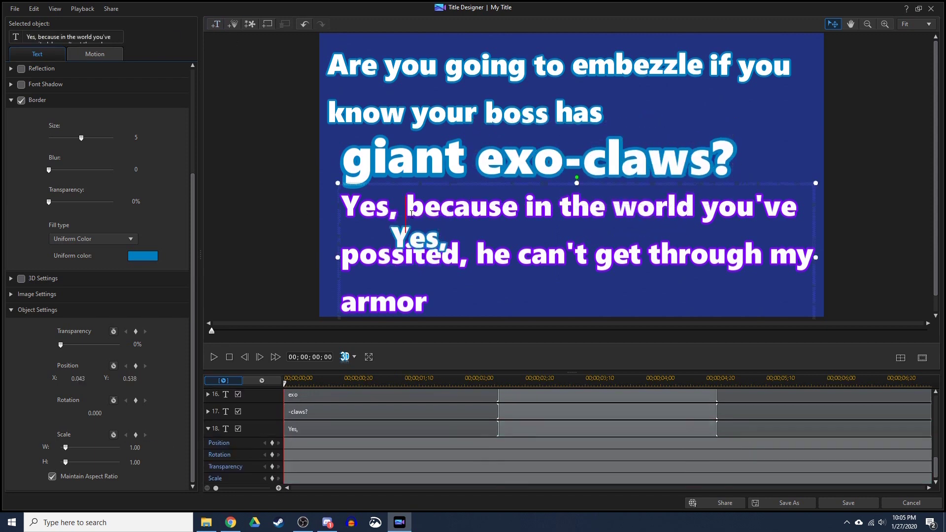
left_click(142, 256)
left_click(382, 325)
Step: Add "because" and "in" as separate purple-bordered texts and align them with the reply's first line
left_click(215, 23)
left_click(449, 239)
type("because")
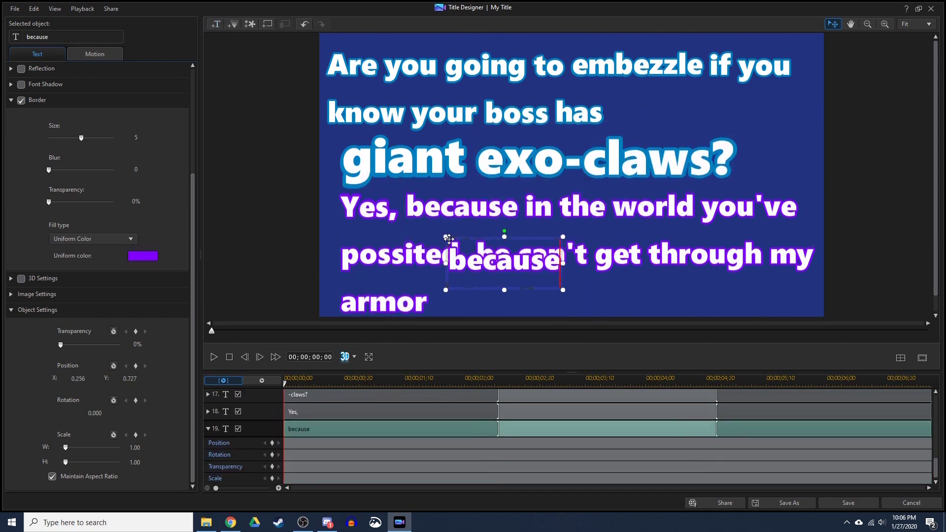
left_click(216, 24)
left_click(544, 244)
type("in")
left_click_drag(551, 242, 539, 207)
Step: Add "the" and "world" as separate purple-bordered texts over the matching words in the reply
left_click(216, 23)
left_click(591, 243)
type("the")
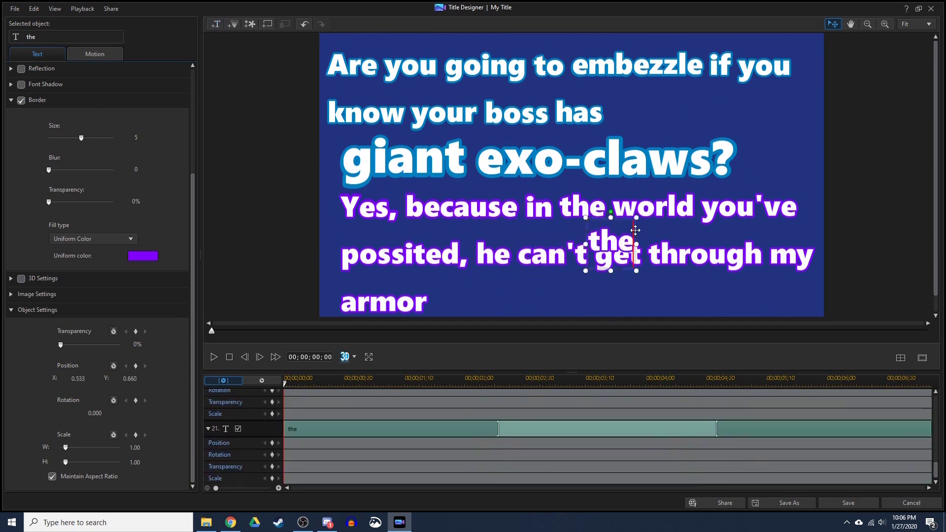
left_click(216, 24)
left_click(674, 243)
type("world")
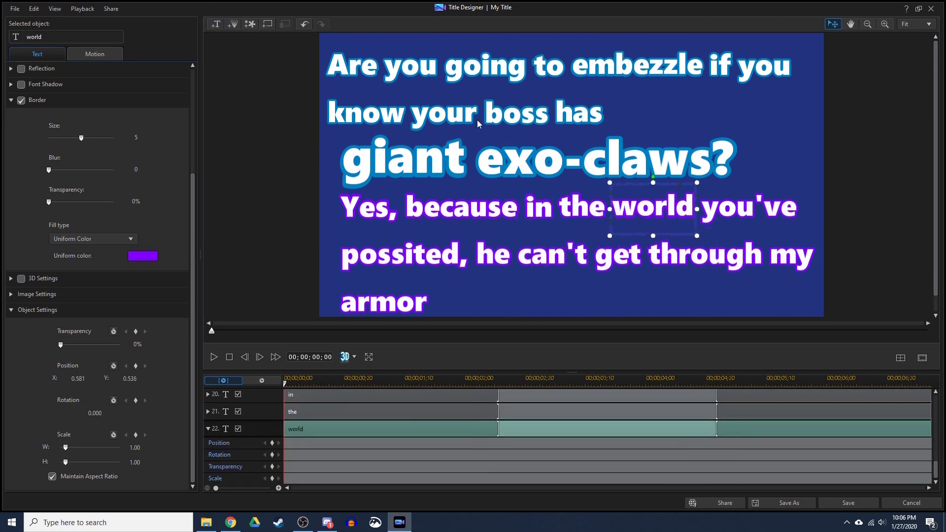
Step: Add "you've" and "possited," as separate purple-bordered texts over the matching words in the reply
left_click(216, 23)
left_click(640, 266)
type("you'ce")
left_click(216, 23)
left_click(453, 286)
type("possited,")
Step: Add "he" and "can't" as separate texts aligned with the reply's second line
left_click(216, 23)
left_click(531, 239)
type("he")
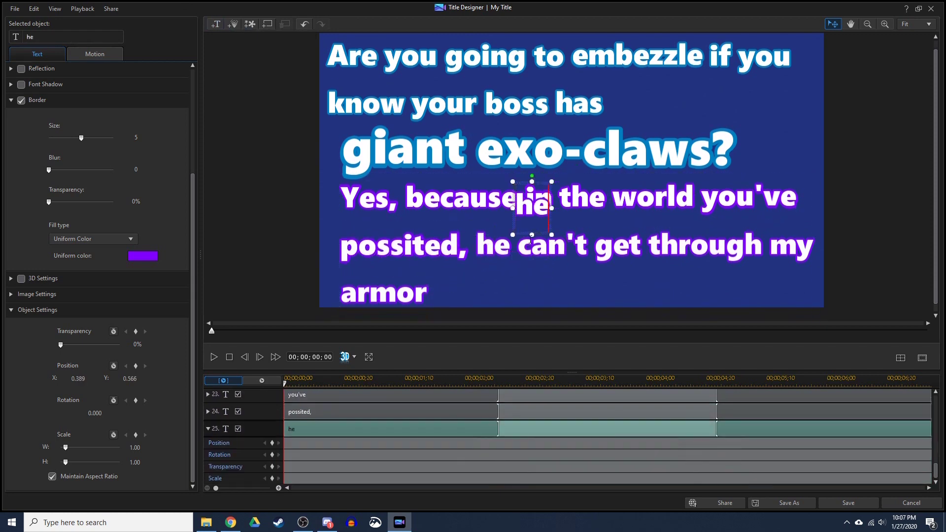
left_click(216, 24)
left_click(547, 276)
type("can't")
Step: Add "get", "through" and "my" as separate texts over the rest of the reply's second line
left_click(216, 24)
left_click(589, 261)
type("get")
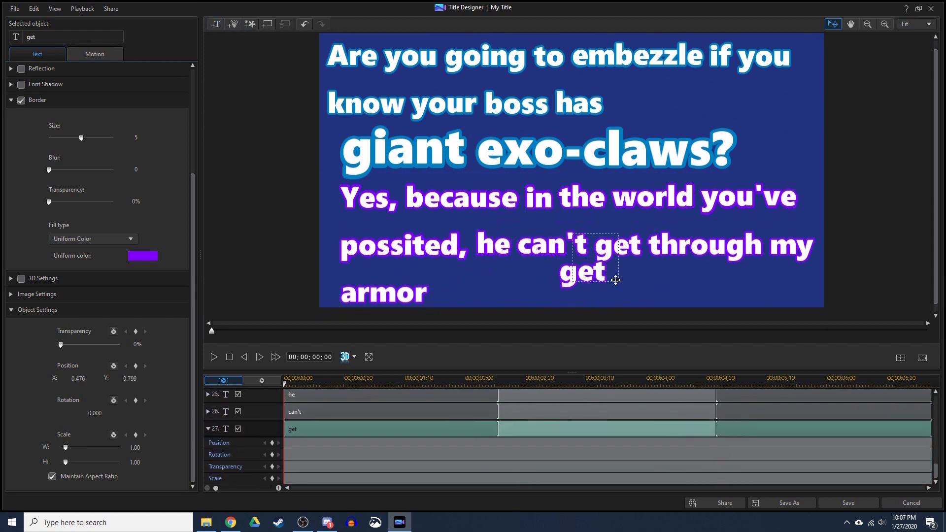
left_click(636, 217)
type("through")
left_click(216, 24)
left_click(616, 291)
type("my")
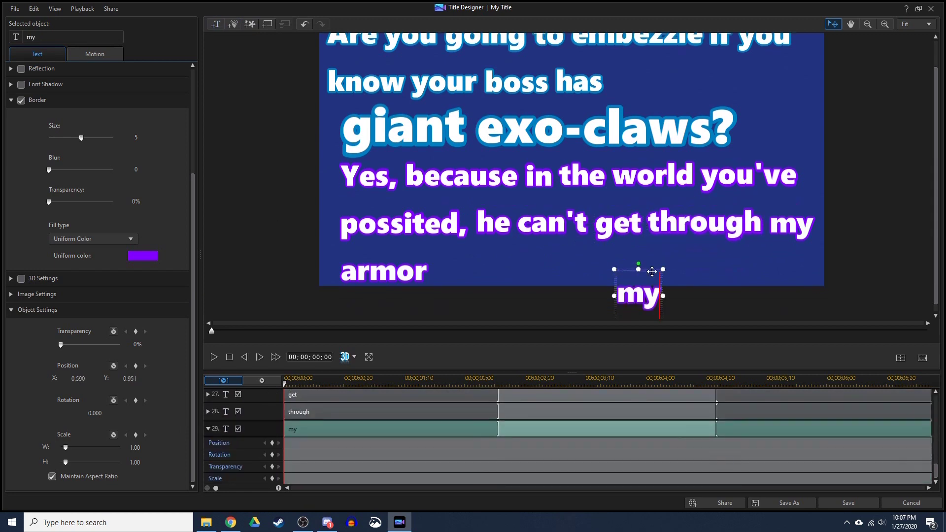
Step: Add "armor!" as a separate purple-bordered text on the reply's last line
left_click(216, 24)
left_click(517, 294)
type("armor")
left_click(421, 310)
scroll(422, 422, "up", 10)
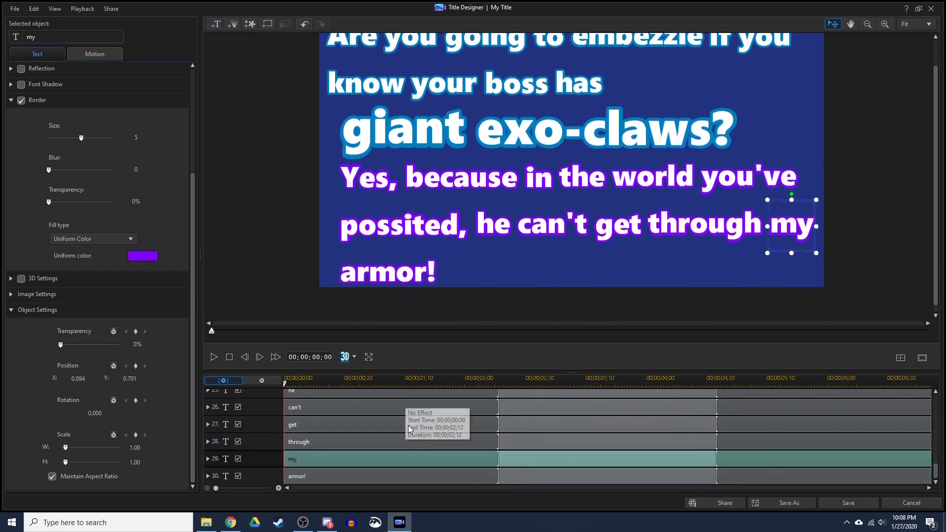
Step: Stagger the timeline starts of "you", "going", "to" and "embezzle" to follow the spoken words
scroll(938, 226, "up", 1)
left_click(213, 357)
left_click(214, 357)
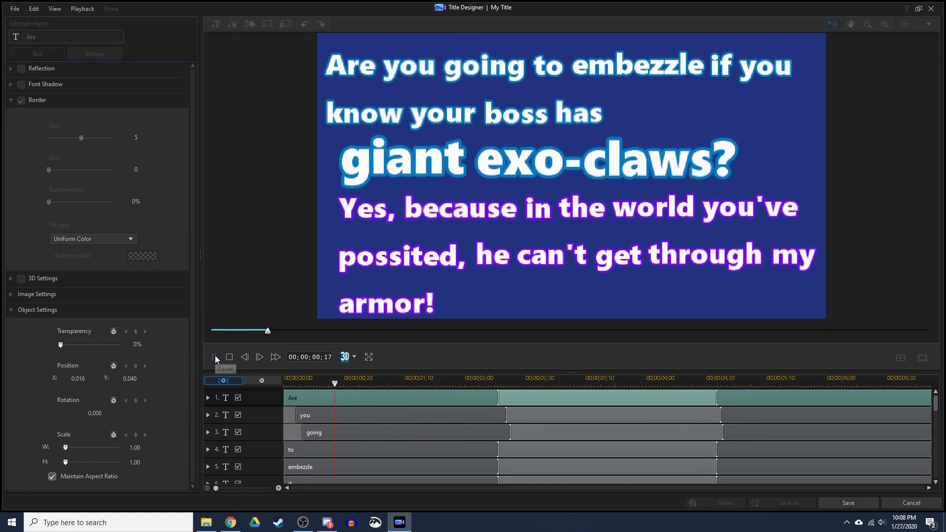
left_click_drag(290, 449, 331, 471)
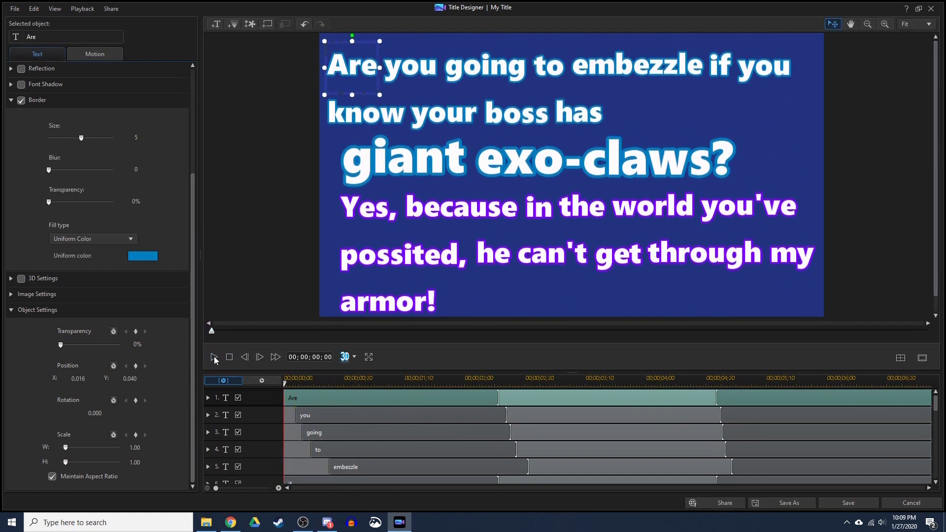
Step: Delay the timeline starts of "if" and "you" to follow "embezzle", checking the timing with playback
scroll(690, 424, "down", 3)
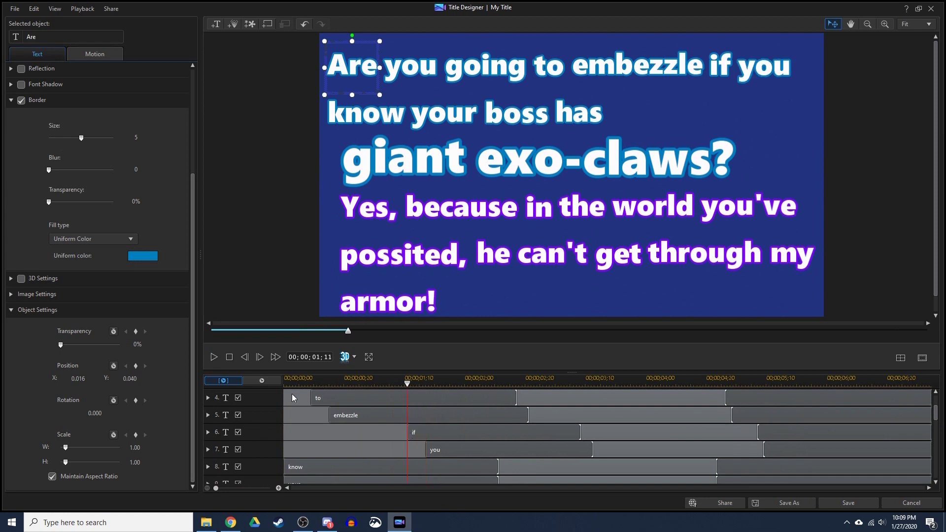
left_click(213, 356)
left_click(214, 356)
left_click(214, 356)
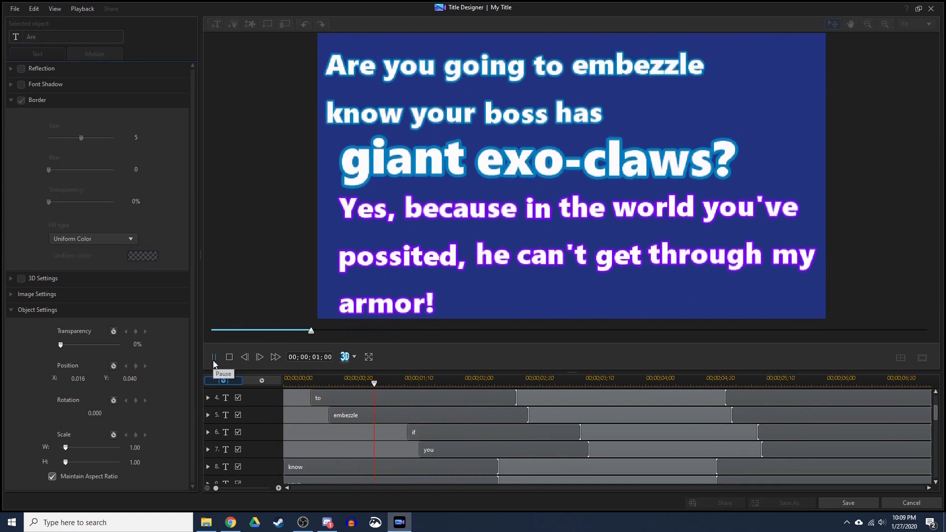
Step: Delay the starts of "know" and "your" so they appear in sequence after "you"
left_click_drag(296, 467, 441, 466)
left_click(214, 357)
left_click_drag(307, 476, 390, 476)
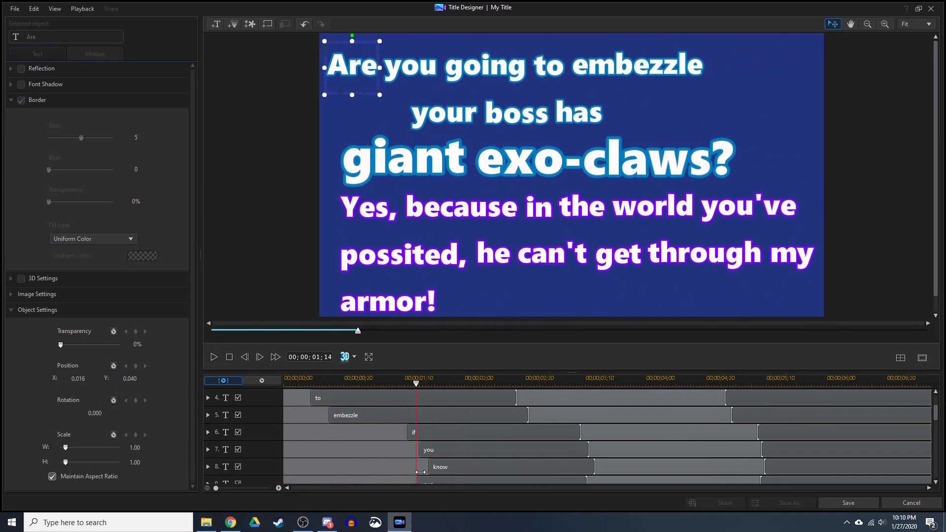
scroll(872, 416, "down", 3)
key("space")
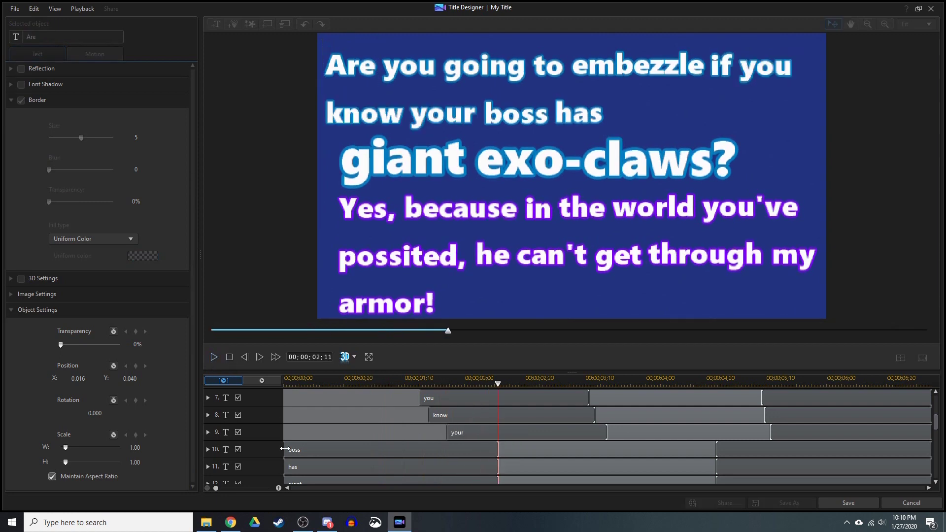
Step: Delay the starts of "boss" and "has" to follow "your" and preview the timing
left_click_drag(284, 449, 483, 449)
left_click_drag(327, 463, 544, 463)
left_click(214, 357)
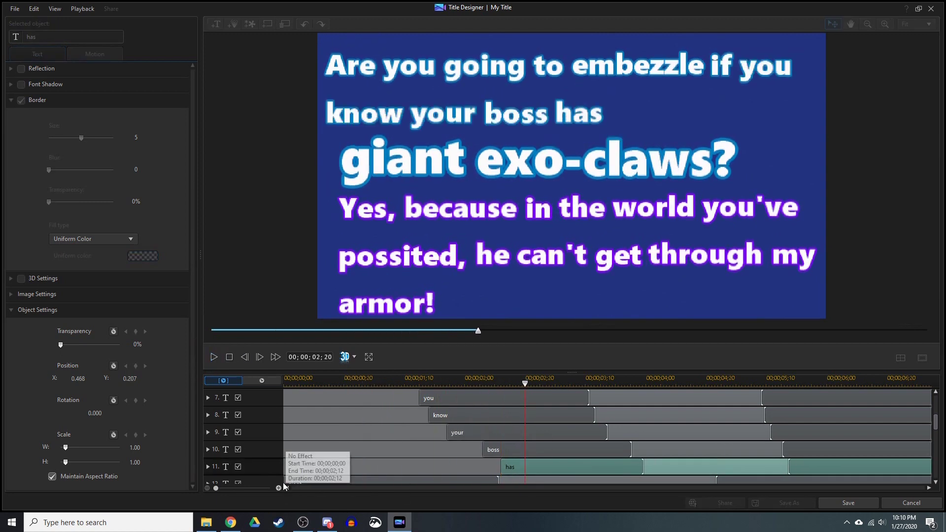
Step: Stagger the starts of "giant", "exo", "-claws?" and "Yes," after "has" and play them back
scroll(359, 430, "down", 4)
left_click_drag(325, 430, 621, 430)
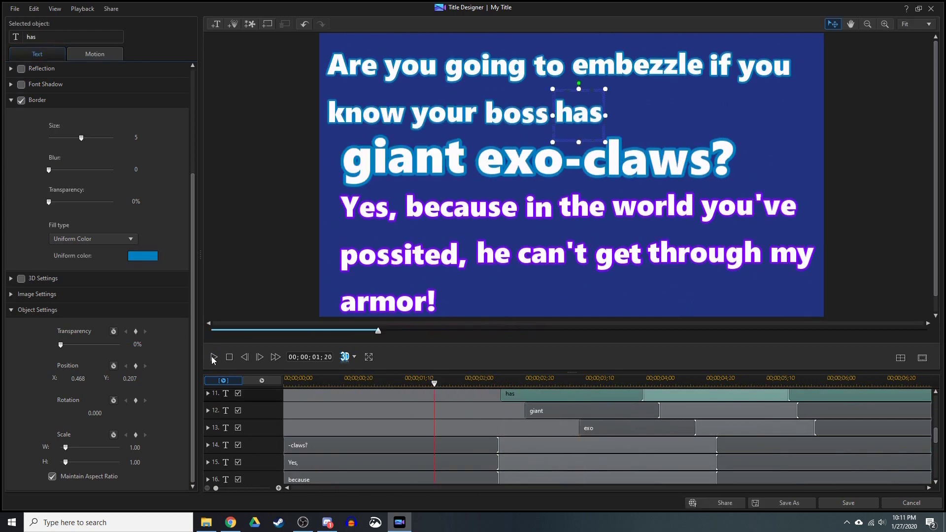
left_click_drag(305, 445, 628, 444)
left_click_drag(284, 461, 618, 462)
left_click(214, 356)
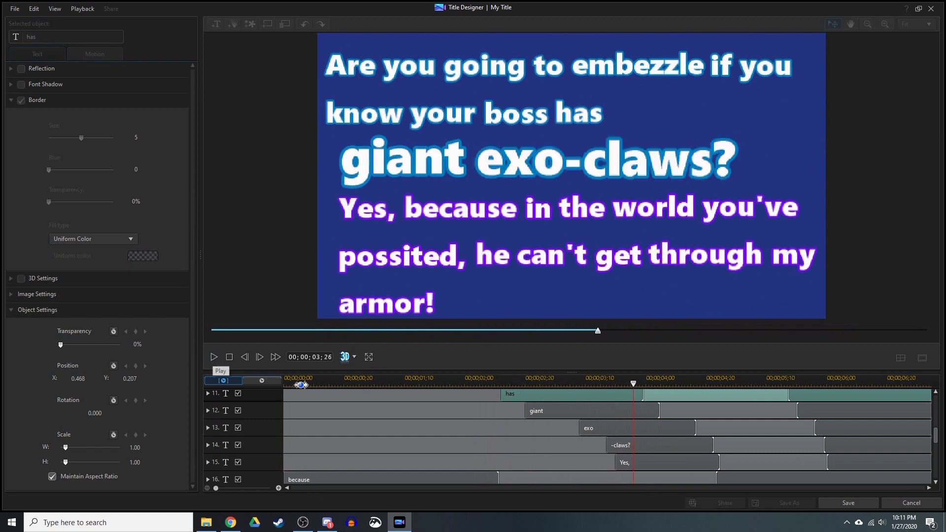
Step: Delay the starts of "because", "in" and "the" so they follow "Yes," one after another
left_click_drag(287, 480, 660, 480)
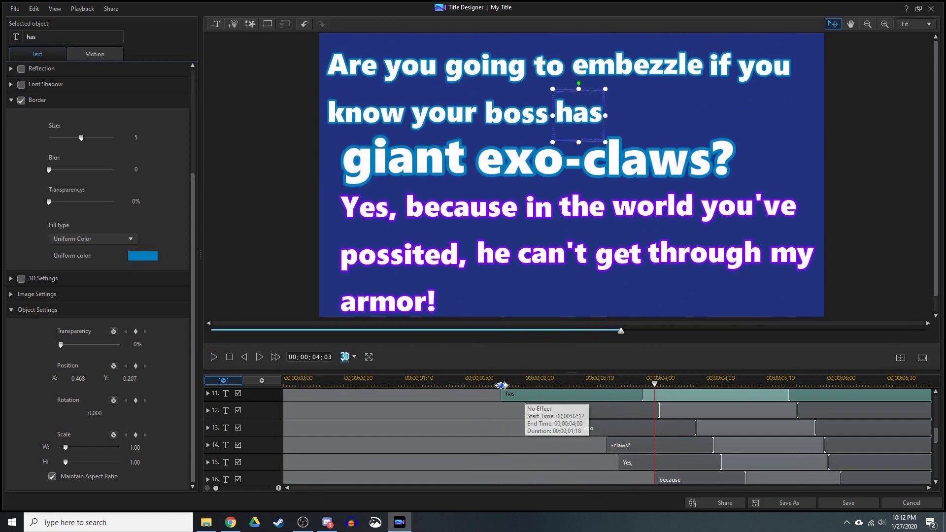
scroll(613, 407, "down", 2)
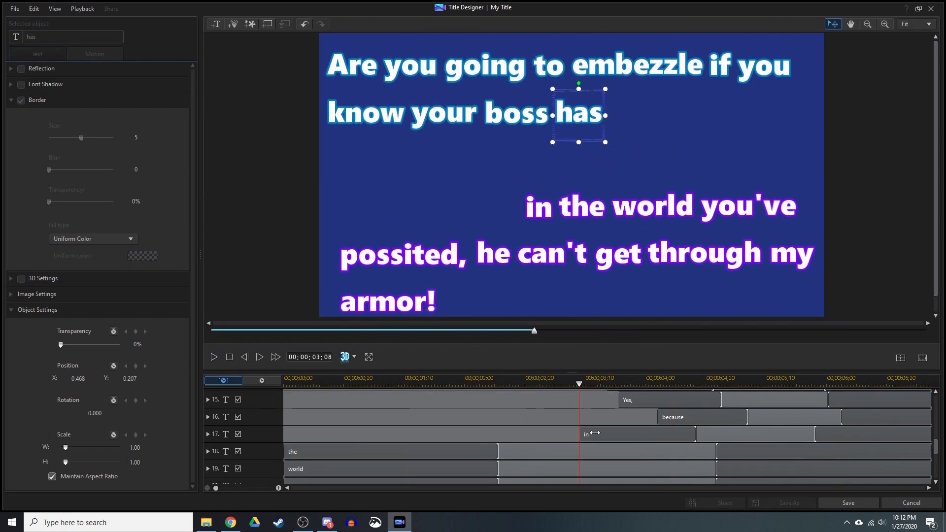
left_click(214, 356)
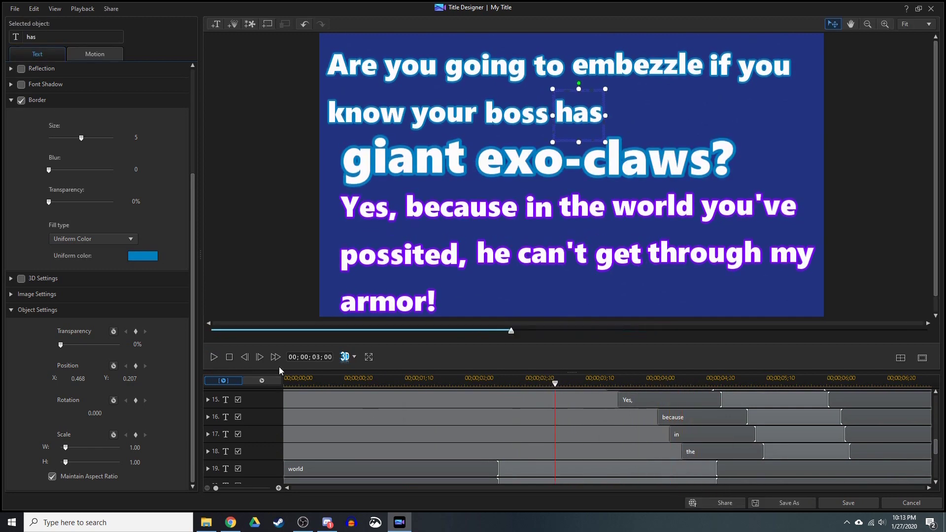
Step: Stagger the starts of "world", "you've" and "possited," after "the" and preview the sequence
left_click_drag(326, 469, 739, 469)
left_click(213, 356)
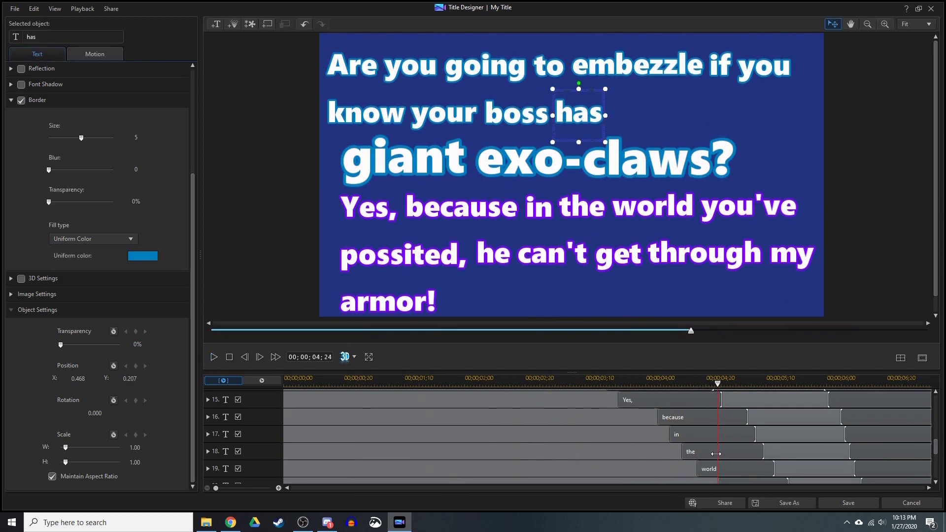
scroll(507, 453, "down", 2)
left_click(214, 357)
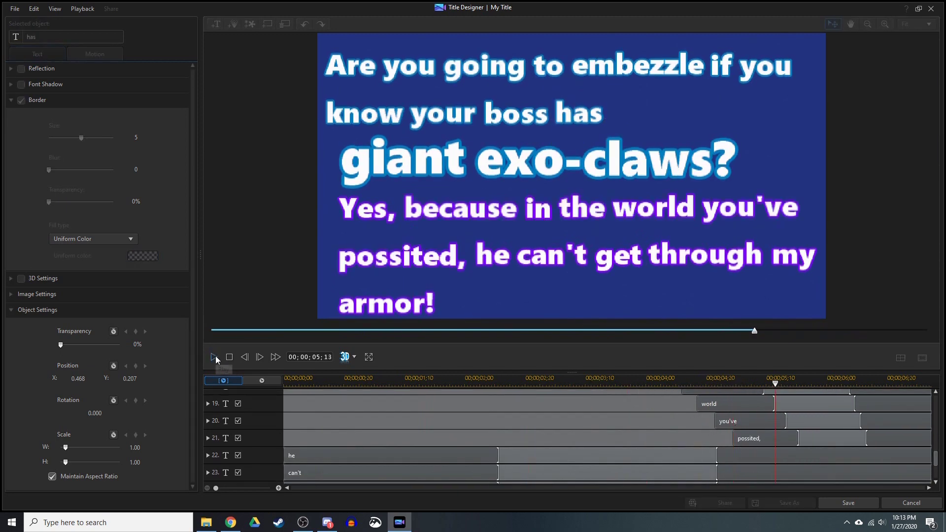
Step: Delay the starts of "he", "can't" and "get" to follow "possited," and check them in playback
left_click_drag(296, 455, 763, 449)
left_click_drag(320, 473, 817, 473)
left_click(214, 357)
scroll(319, 427, "down", 2)
left_click_drag(319, 426, 844, 425)
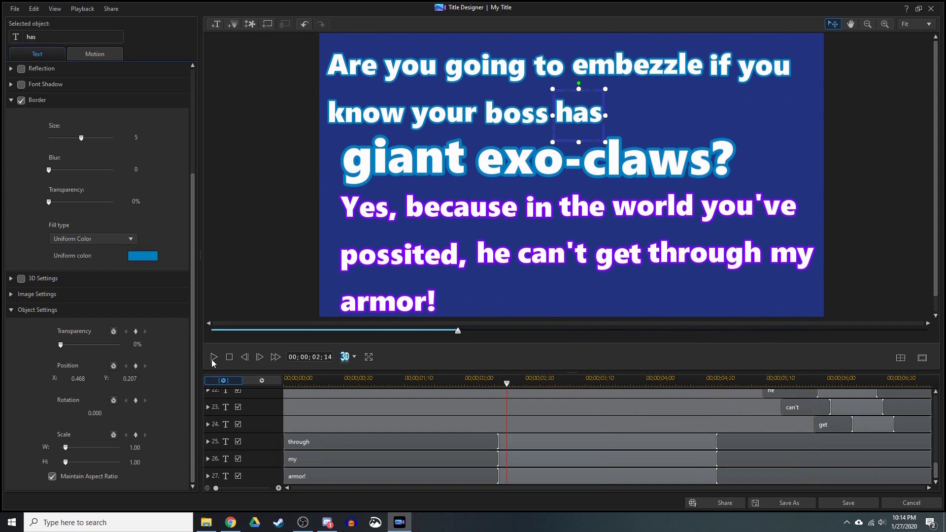
left_click(214, 357)
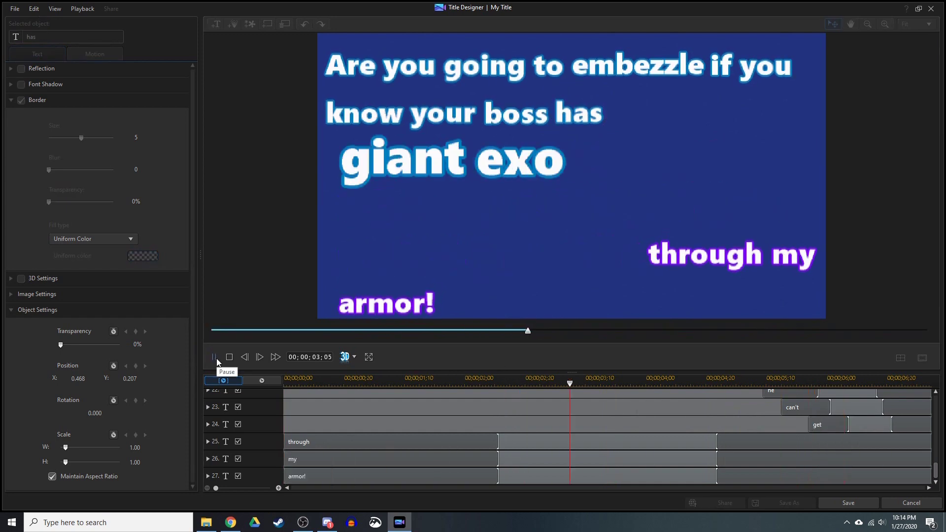
Step: Stagger the starts of "through", "my" and "armor!" as the final words and preview the title
left_click_drag(294, 441, 832, 442)
left_click_drag(294, 476, 816, 476)
left_click(214, 357)
left_click_drag(293, 458, 852, 452)
left_click(214, 357)
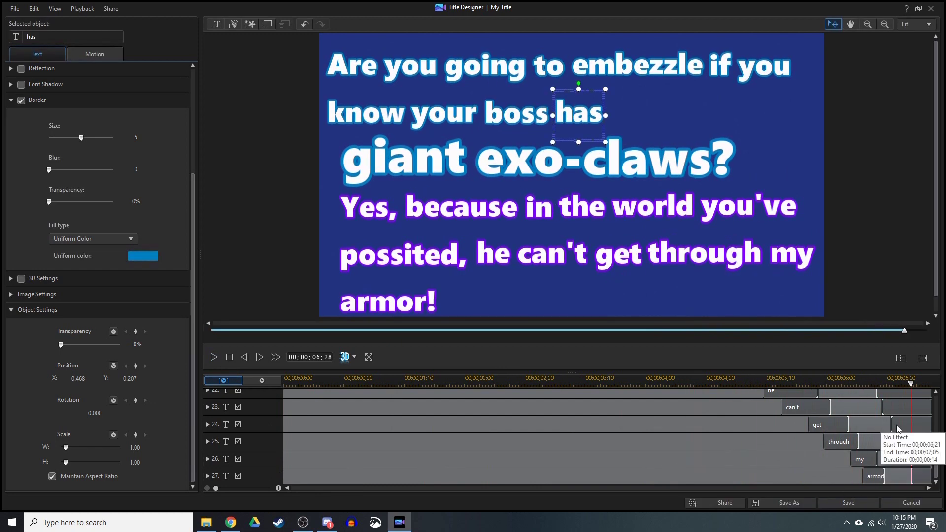
Step: Extend the middle segment of every word text to 00;00;06;28 so all ending effects begin together
scroll(939, 474, "up", 3)
left_click(876, 467)
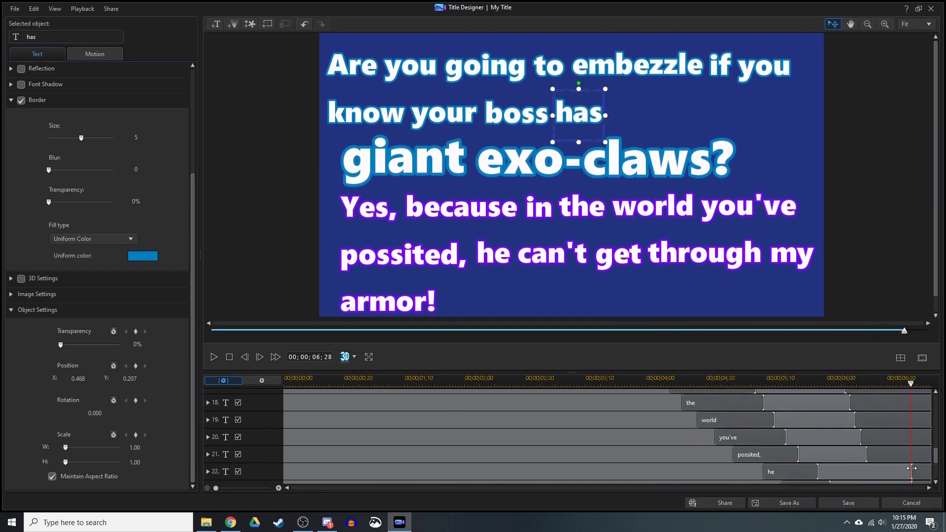
scroll(907, 418, "up", 3)
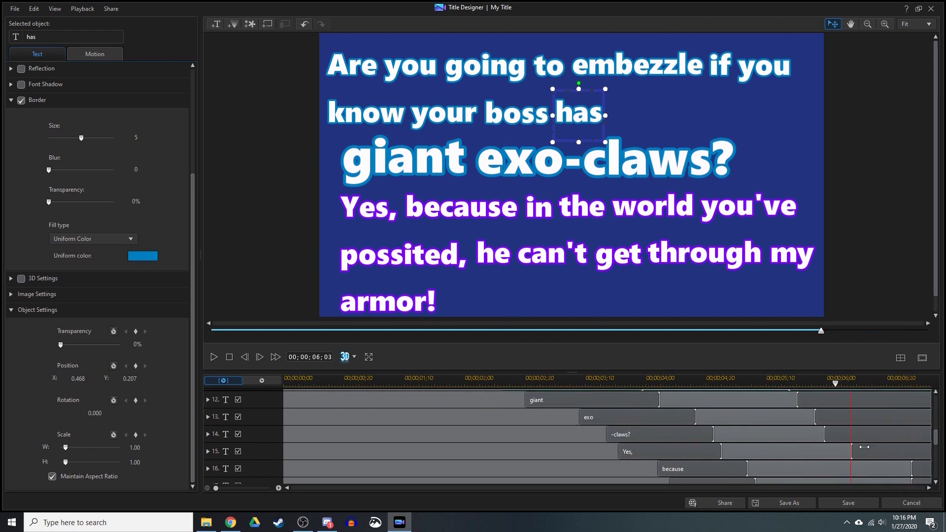
scroll(837, 433, "up", 3)
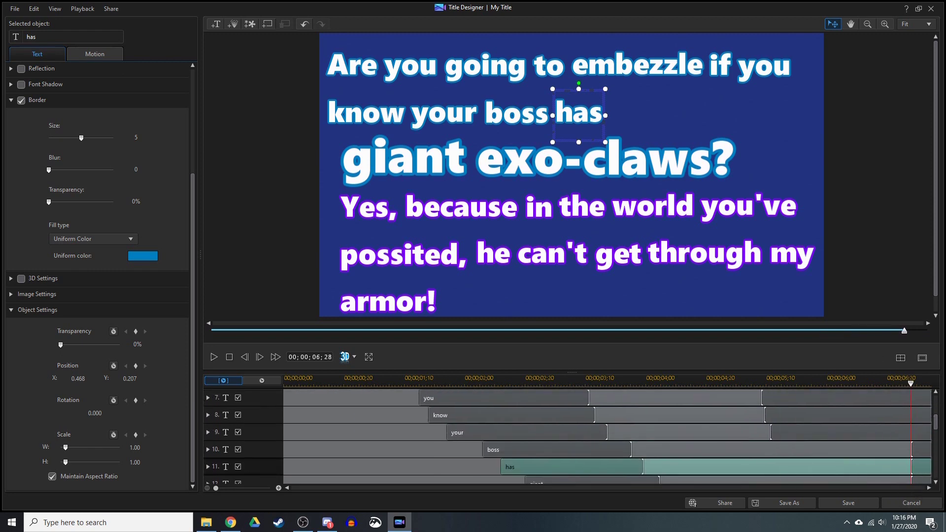
scroll(904, 398, "up", 3)
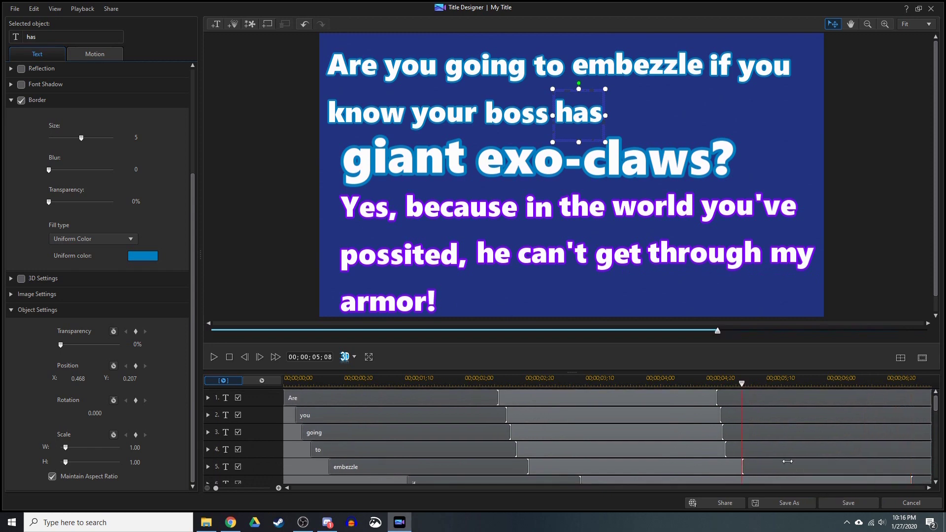
left_click(912, 417)
Step: Browse the motion effects, apply one to all the word texts together and preview the title
left_click(95, 54)
left_click(34, 83)
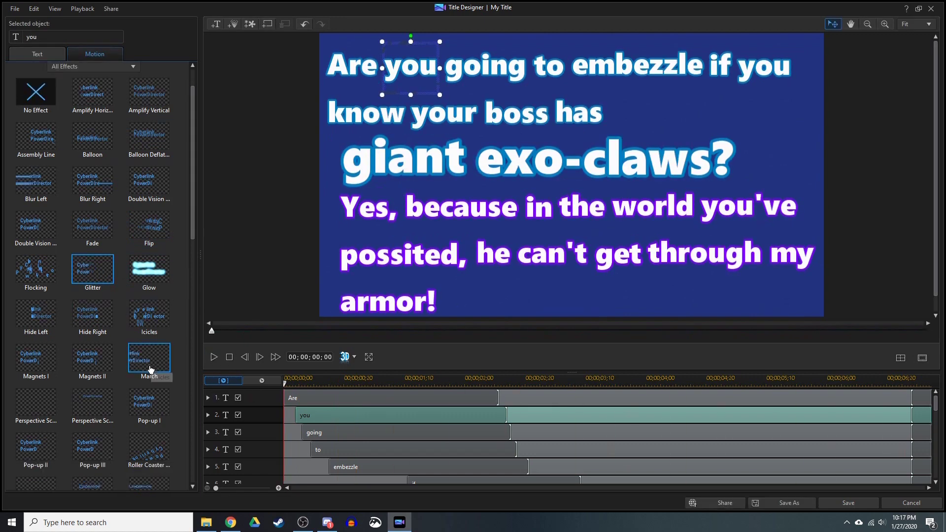
scroll(143, 419, "down", 2)
left_click(214, 357)
left_click_drag(882, 394, 838, 446)
left_click(48, 258)
scroll(185, 222, "down", 10)
left_click(213, 357)
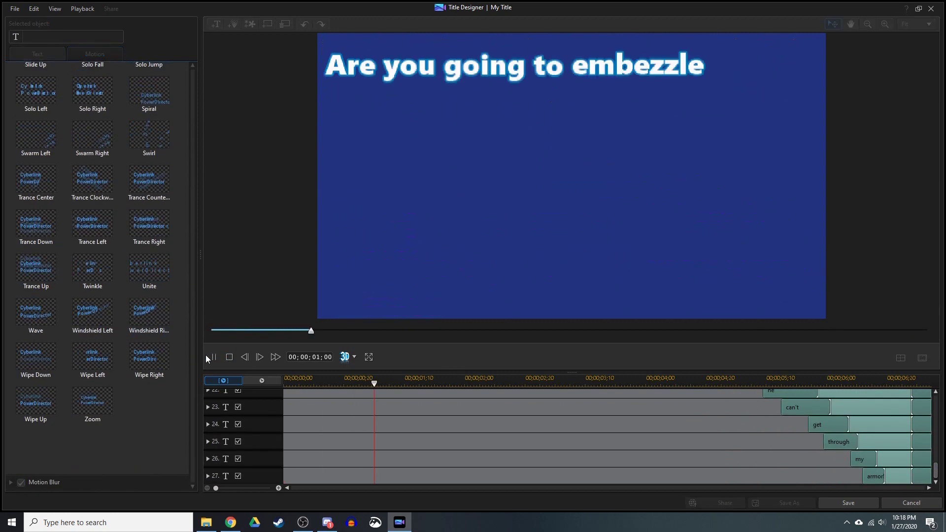
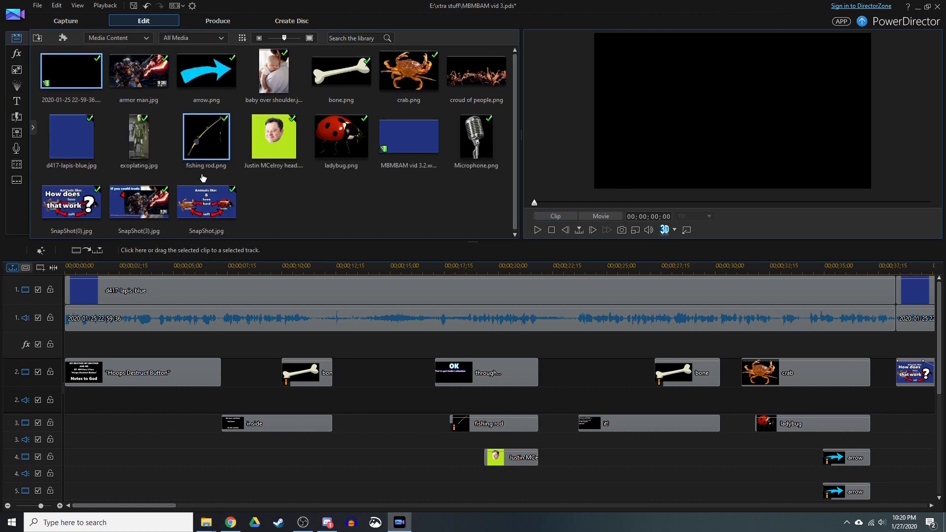
Step: Insert the "croud of people" image into the track 2 gap after the first bone clip and browse the video effects
right_click(331, 369)
left_click(347, 372)
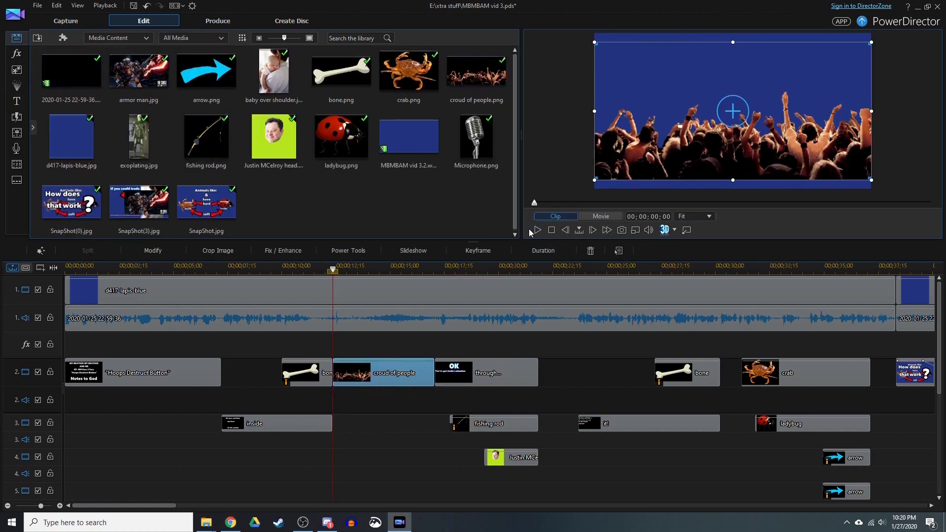
left_click(16, 53)
scroll(295, 92, "down", 12)
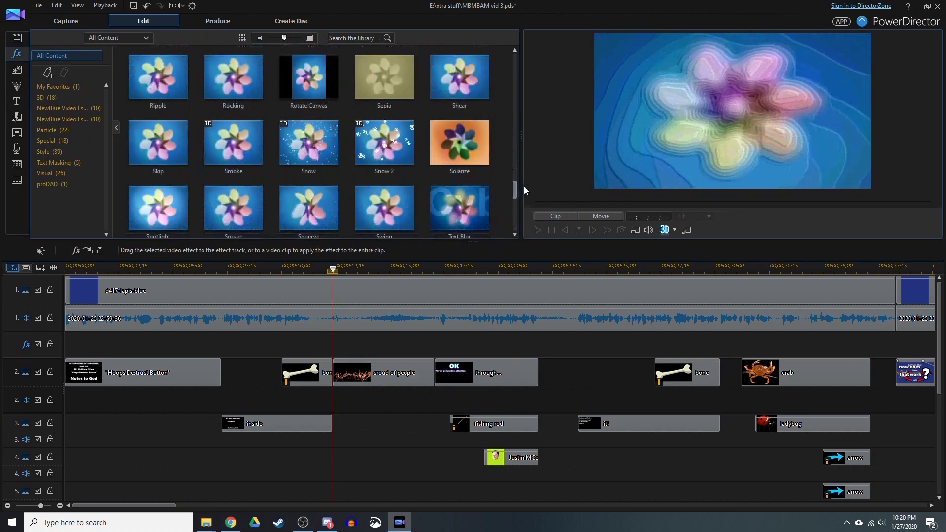
mouse_move(514, 195)
left_mouse_down()
mouse_move(520, 210)
mouse_move(507, 147)
mouse_move(513, 167)
left_mouse_up()
Step: Animate the crowd image's position to rise from Y 1.442 at the clip's start to Y 0.558
left_click(384, 372)
left_click(543, 250)
left_click(536, 230)
double_click(385, 373)
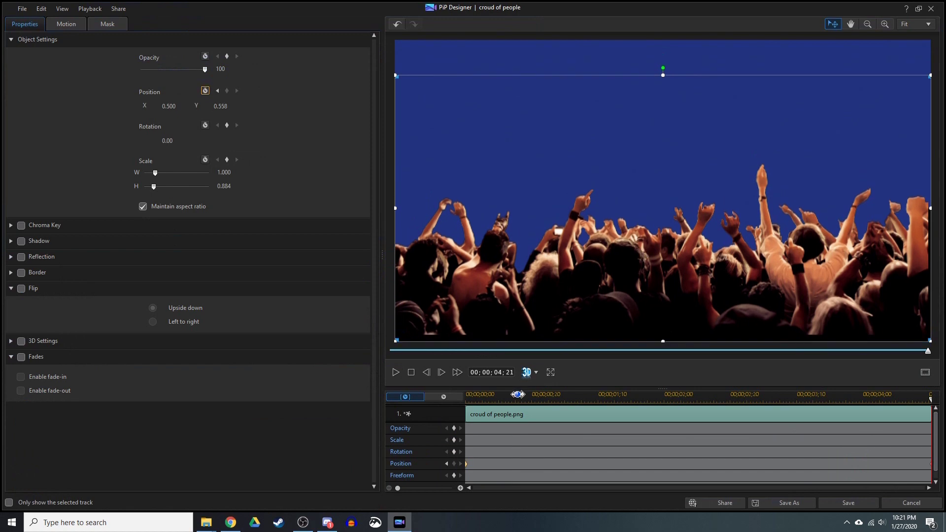
left_click(929, 24)
left_click(912, 74)
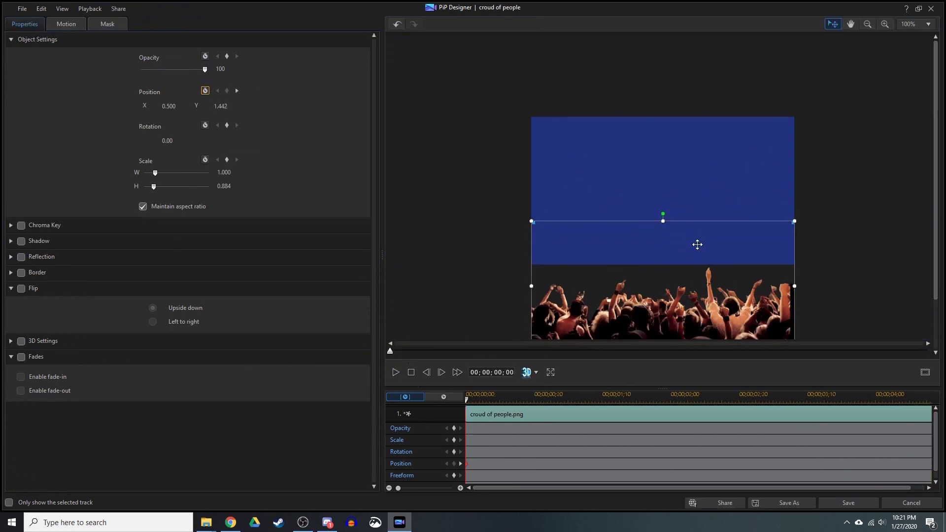
left_click(912, 503)
Step: Adjust the crowd image's position keyframes so it stays raised until 00;00;04;21 and drops at the clip's end, then preview the motion
left_click(16, 54)
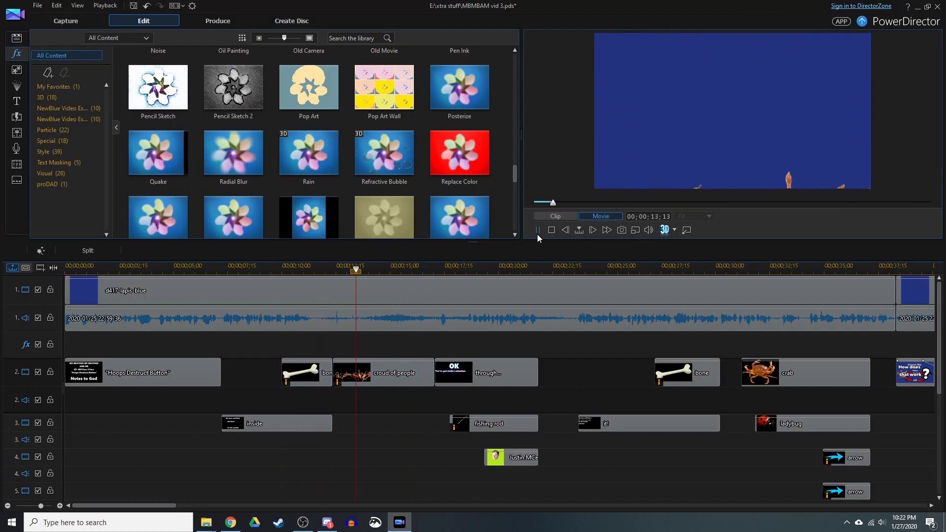
double_click(394, 377)
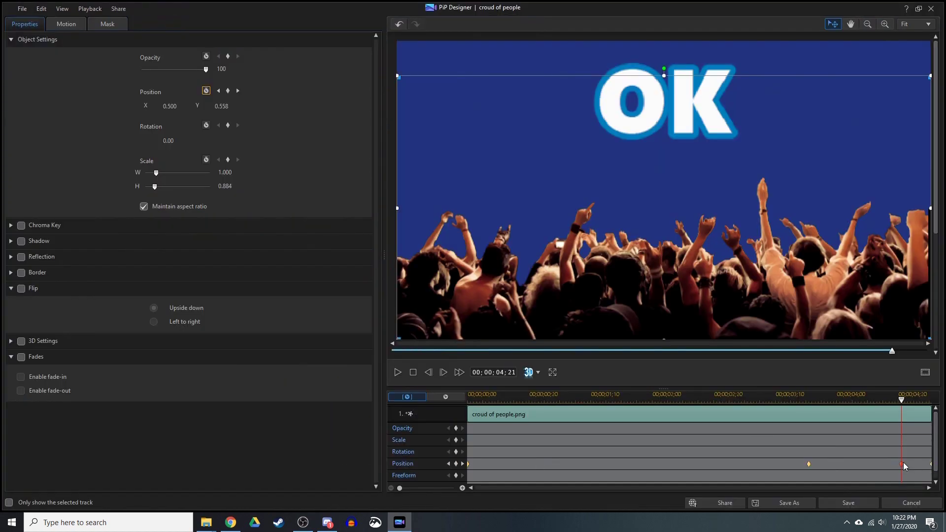
left_click(809, 419)
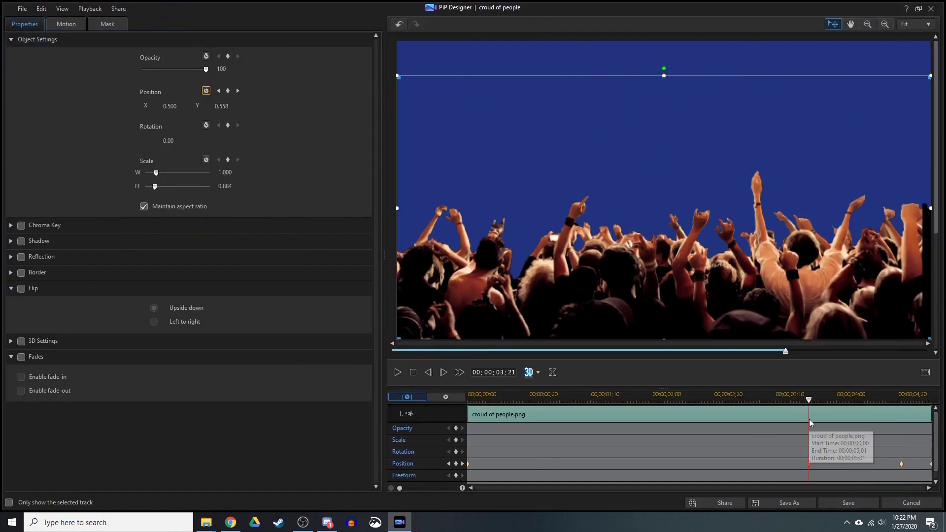
right_click(900, 463)
left_click(886, 447)
left_click(398, 372)
left_click(396, 372)
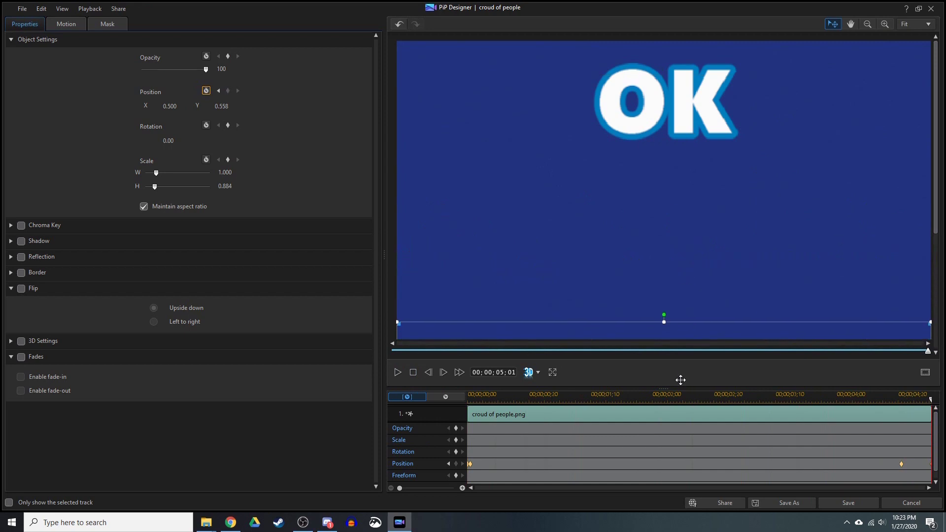
left_click(404, 371)
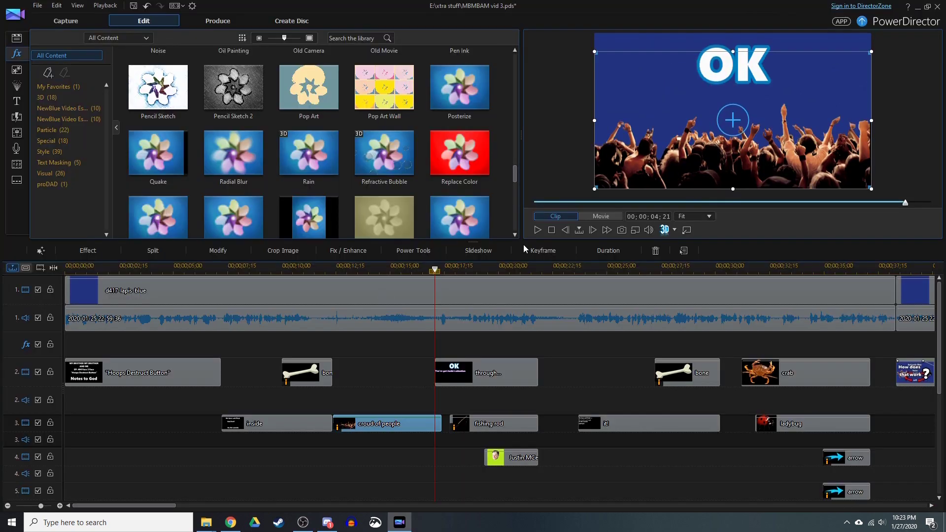
Step: Play back the crowd animation in the timeline and save the project
left_click(543, 250)
left_click(538, 229)
key("ctrl+s")
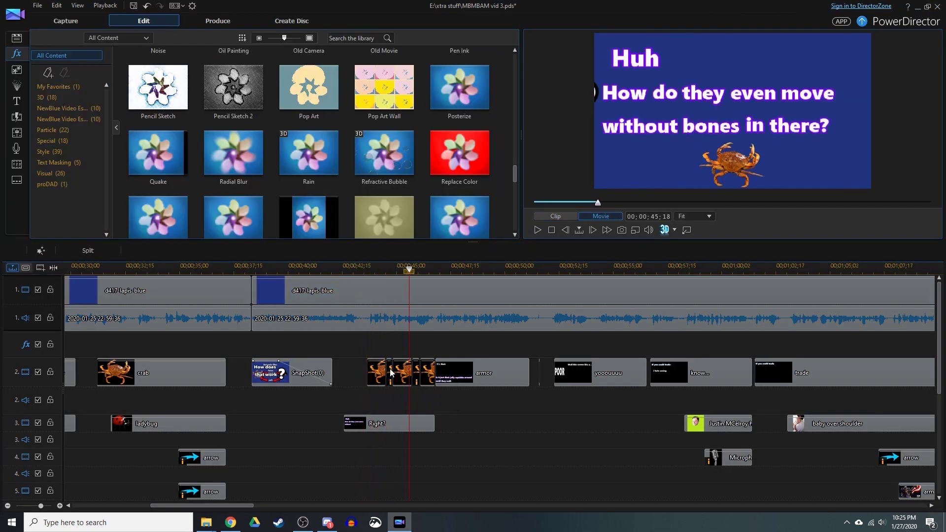
Step: Check the crab clips around the "Right?" title in the timeline and save the project
left_click_drag(399, 375, 413, 278)
left_click(443, 283)
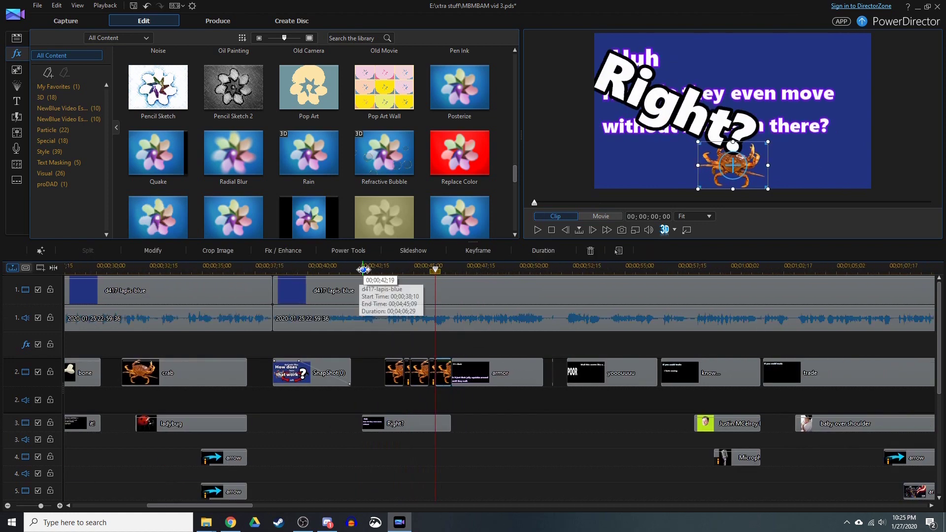
key("ctrl+s")
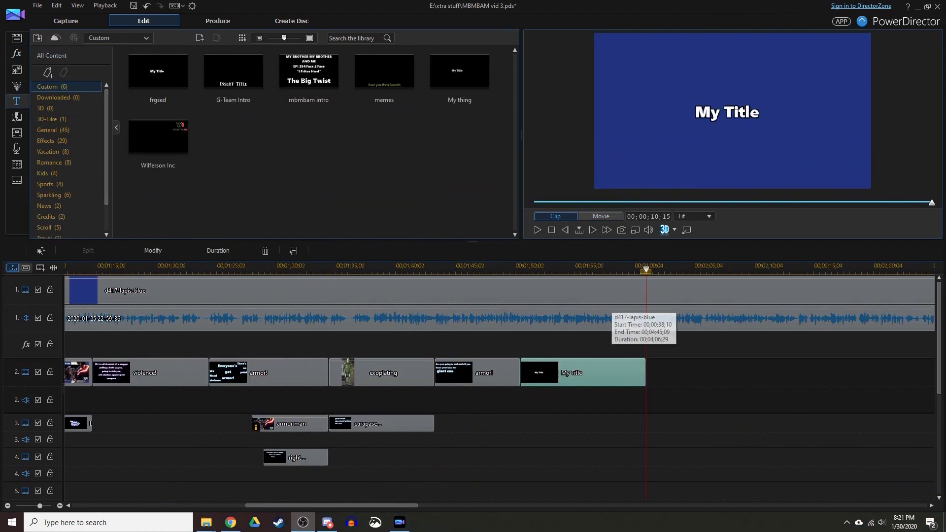
Step: Change the new My Title clip's text to "Some people have better claws" and place "than other people" beneath it
double_click(566, 375)
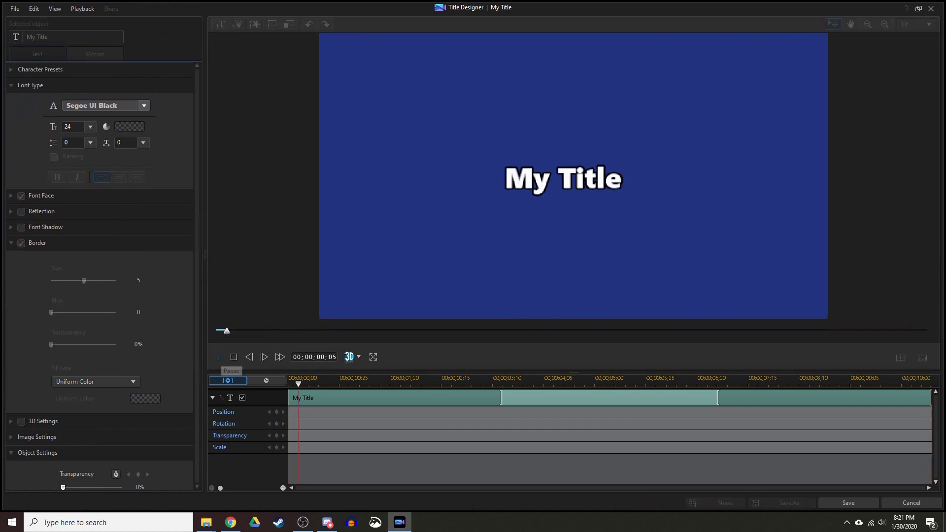
type("Some people have better claws")
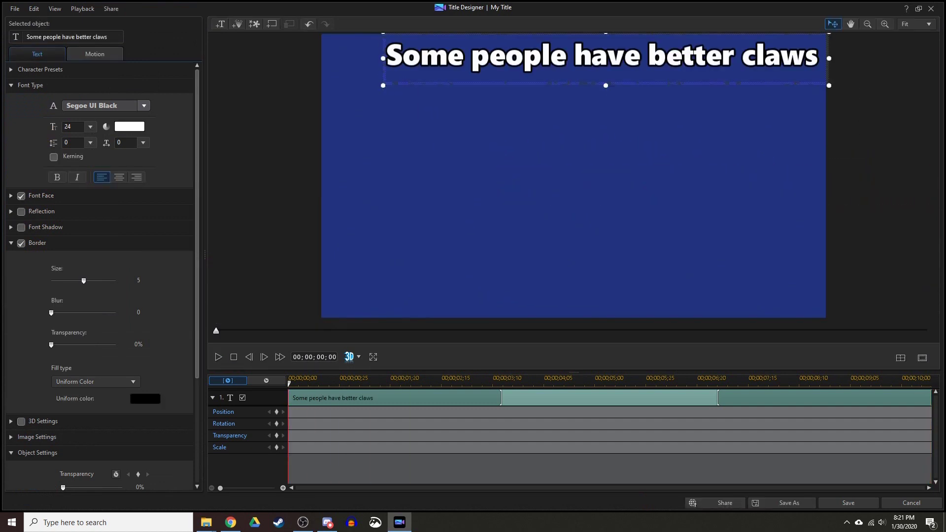
left_click(219, 24)
type("than other people")
left_click_drag(675, 148, 690, 92)
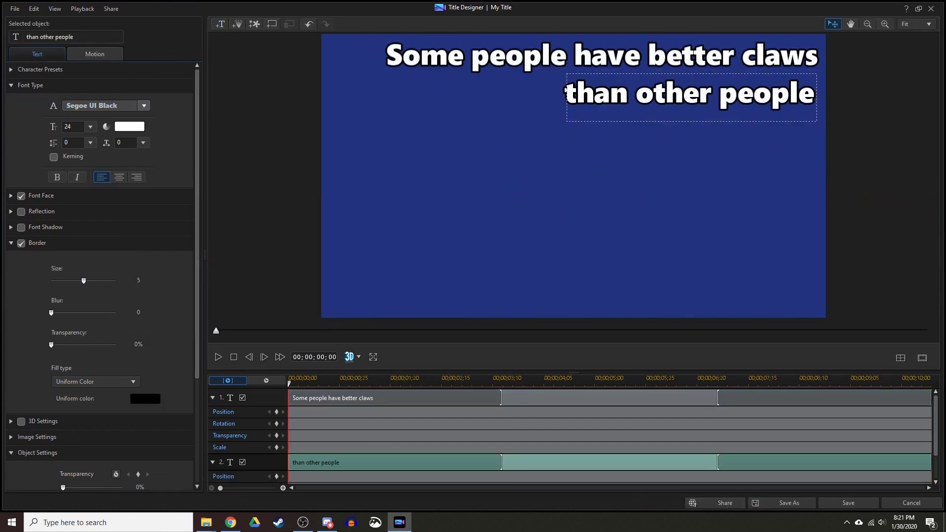
Step: Add a large "OK!" text with "So now there is some..." positioned below it, and preview the title
left_click(218, 357)
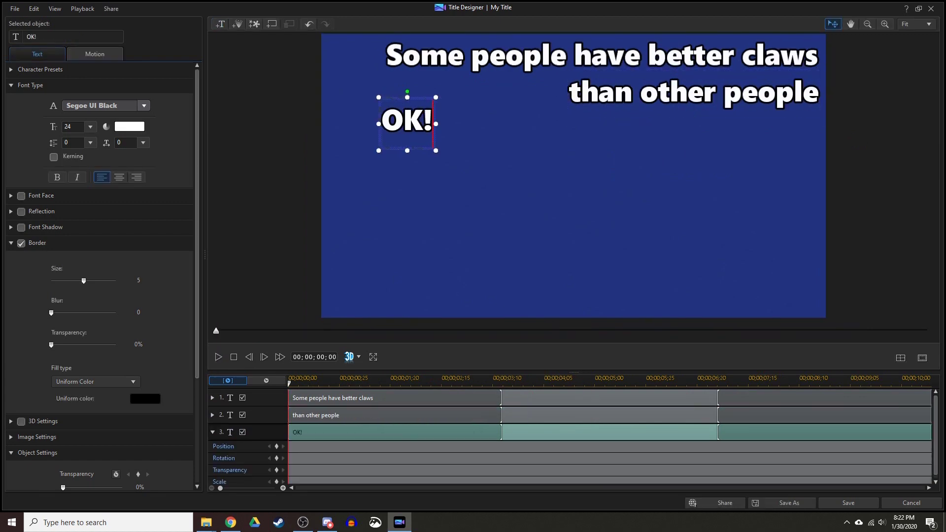
key("space")
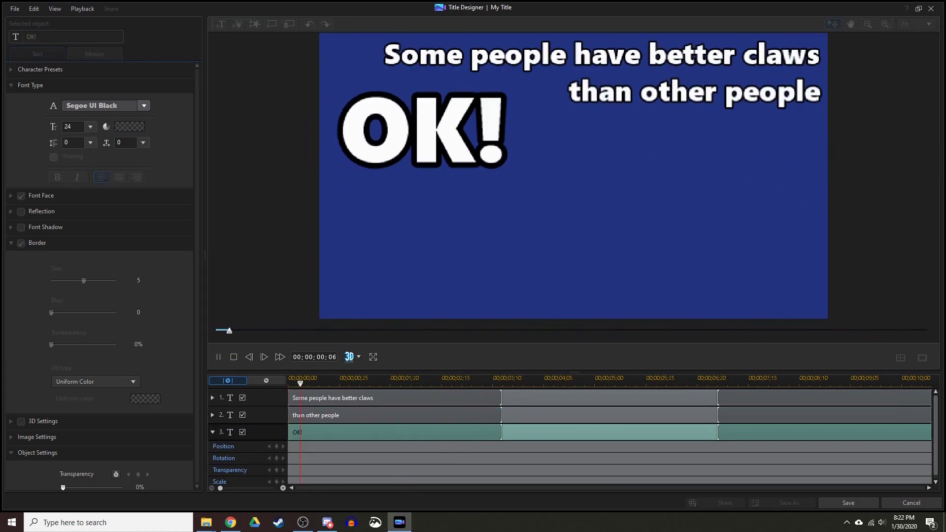
left_click(218, 356)
left_click(220, 24)
type("So now there is some...")
left_click_drag(496, 264, 496, 205)
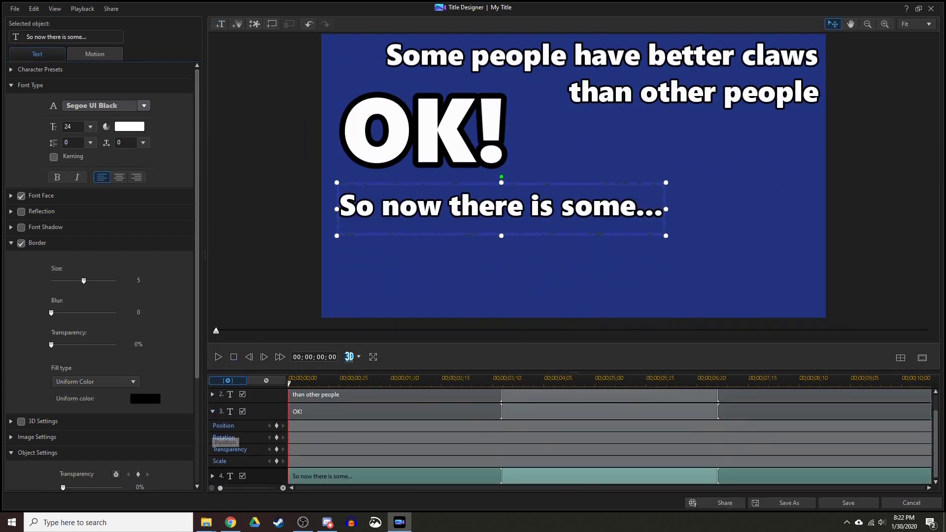
left_click(218, 357)
left_click(234, 357)
Step: Color the borders of the first two texts blue and those of "OK!" and "So now there is some..." purple
key("Tab")
key("Tab")
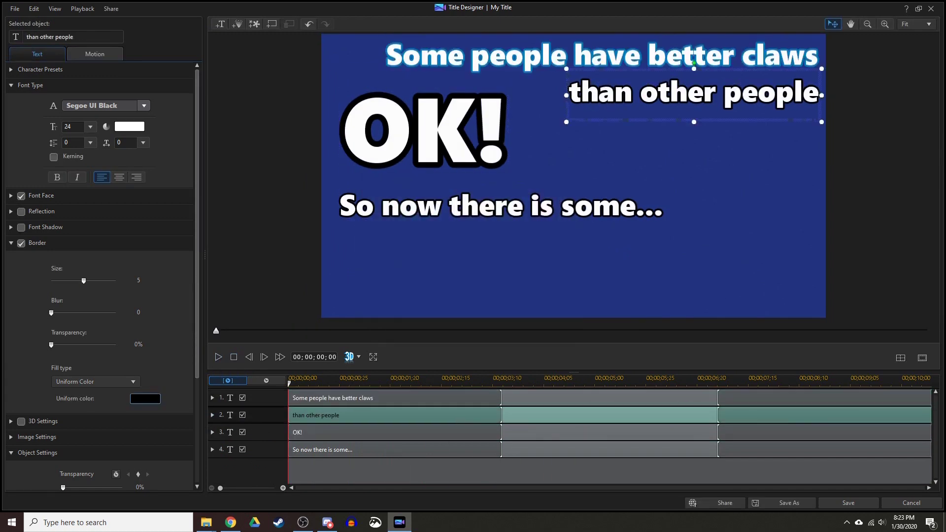
key("Tab")
left_click(145, 398)
key("Return")
key("Tab")
key("space")
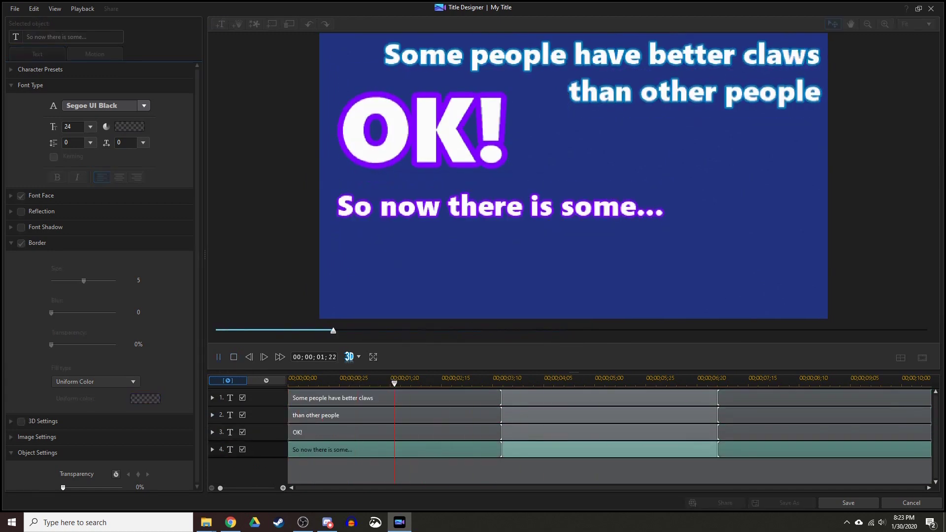
Step: Add a blue-bordered "there's still disparity" text below "than other people"
key("ctrl+slash")
left_click(683, 156)
type("there's")
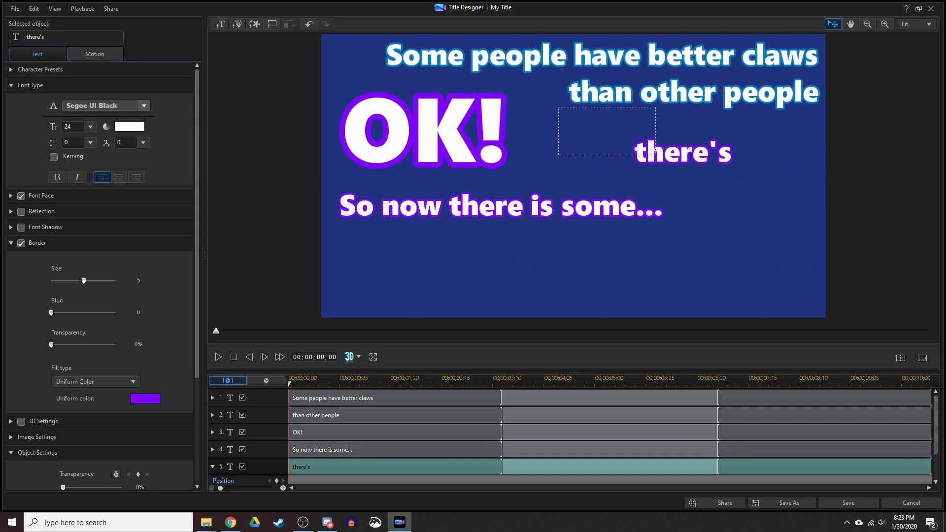
left_click(218, 356)
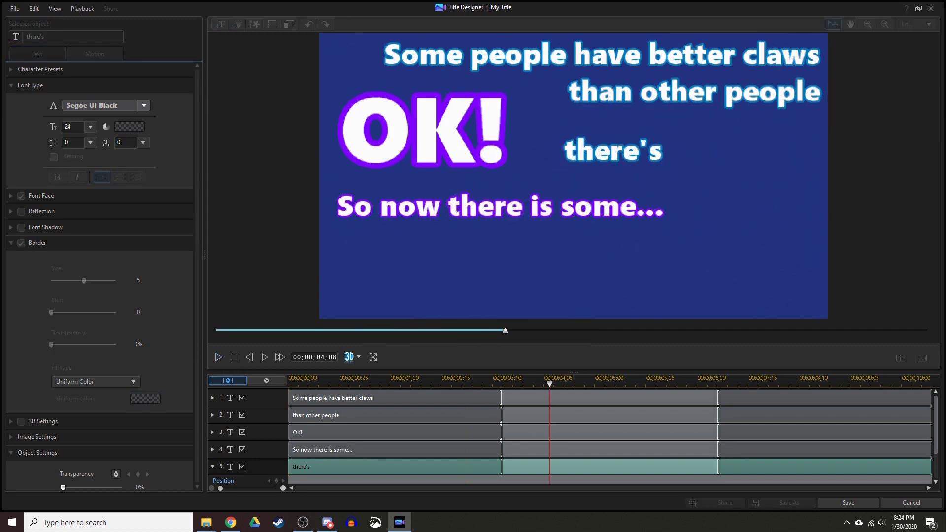
left_click(234, 357)
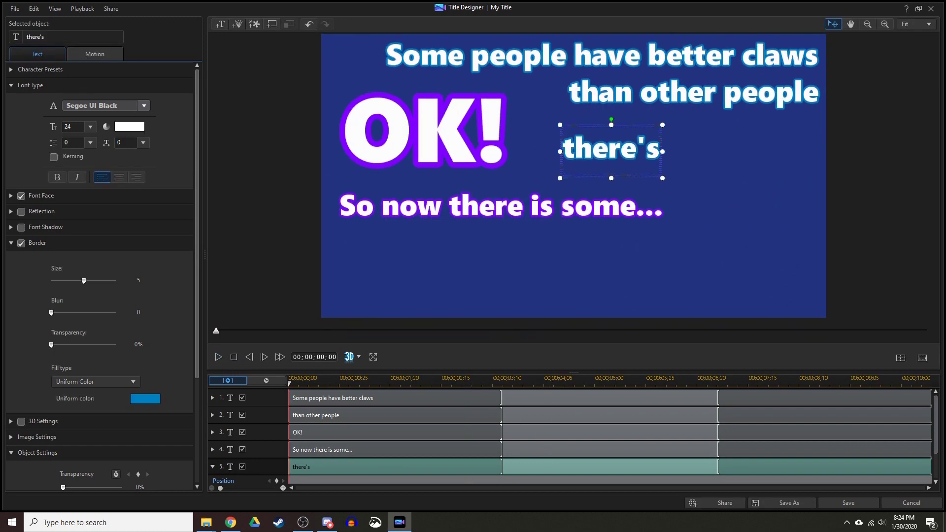
type("a disparity")
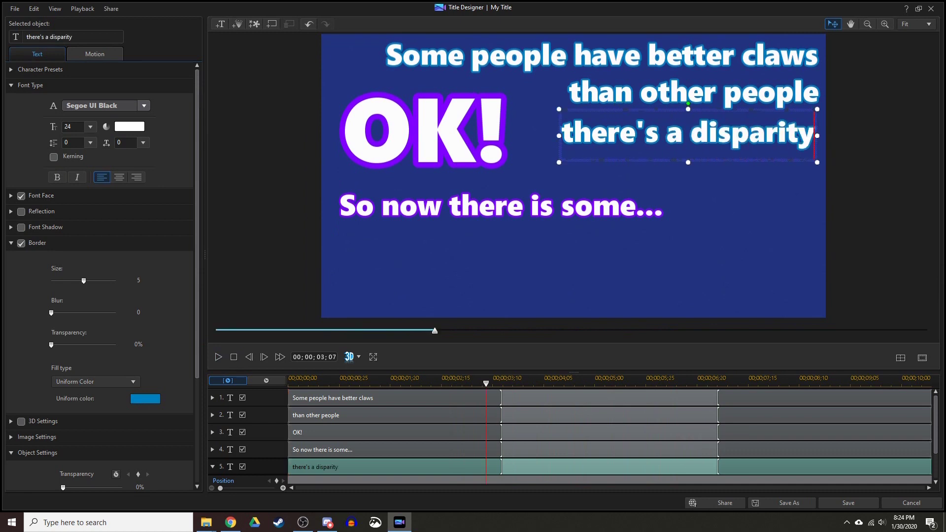
type("still")
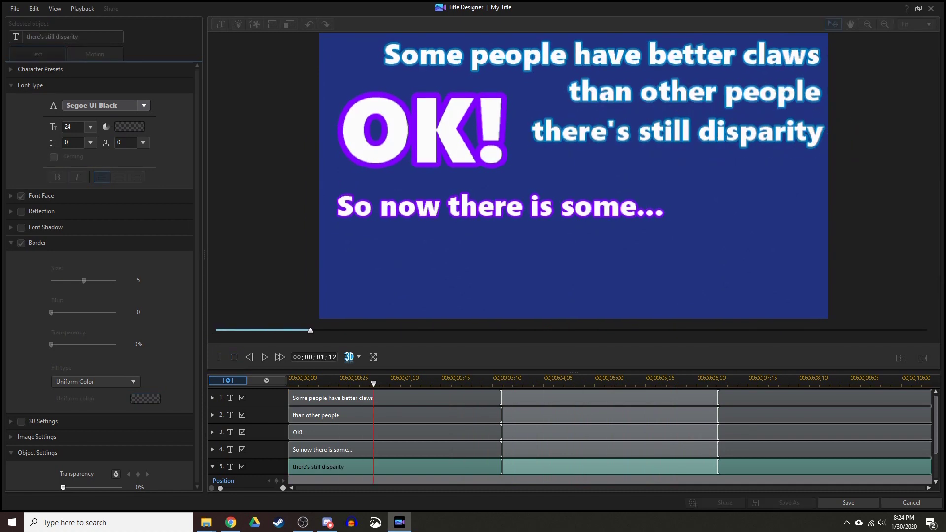
Step: Add a purple-bordered "There's still some violence" text with "some" in italics, directly below "So now there is some..."
type("There's still some violence")
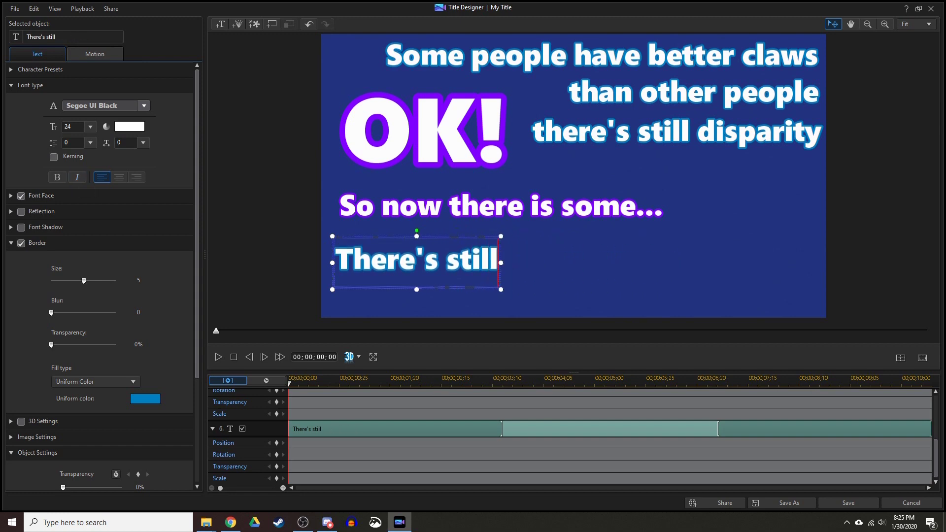
double_click(542, 260)
key("ctrl+i")
left_click(493, 303)
left_click(212, 428)
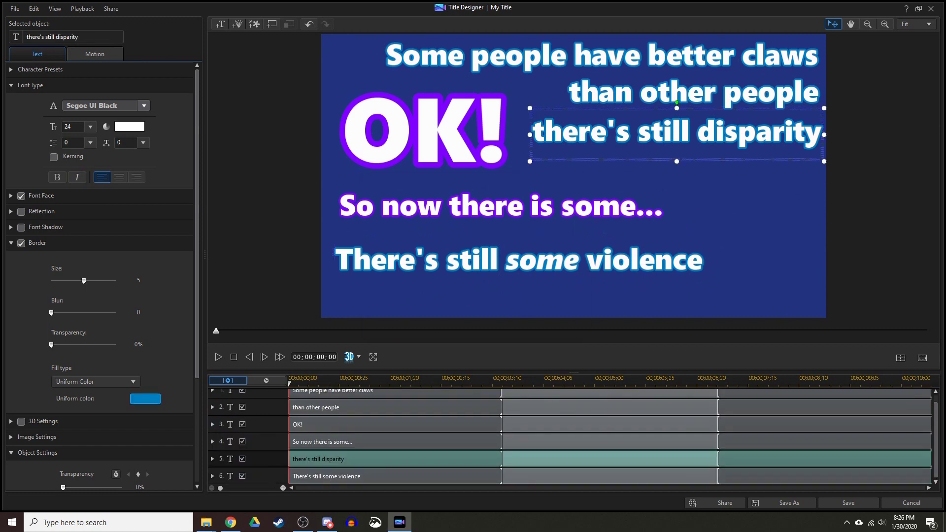
left_click(389, 476)
left_click_drag(520, 259, 521, 239)
left_click(218, 357)
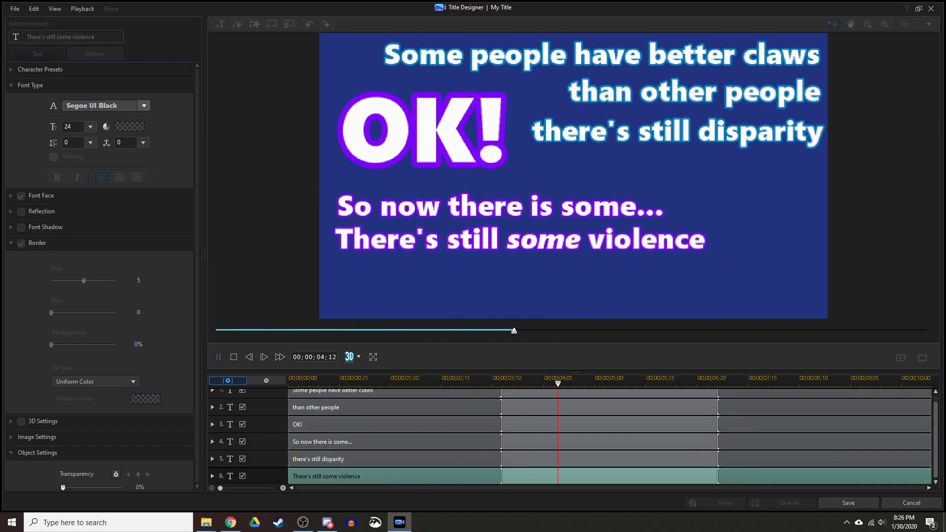
Step: Add a blue-bordered "there's still haves and have nots" text below the violence line and preview the title
left_click(358, 207)
type("there's still haves and have nots")
left_click_drag(493, 207, 476, 274)
left_click(145, 398)
left_click(382, 325)
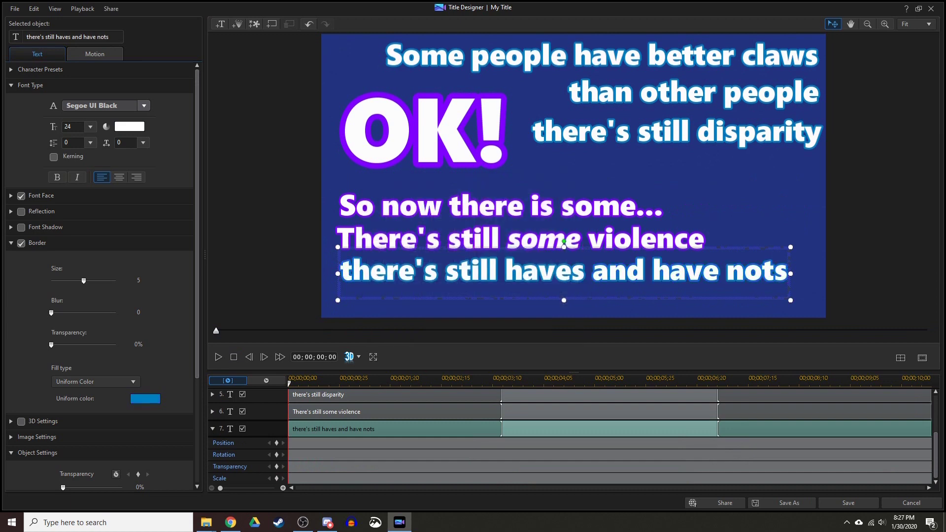
left_click(219, 358)
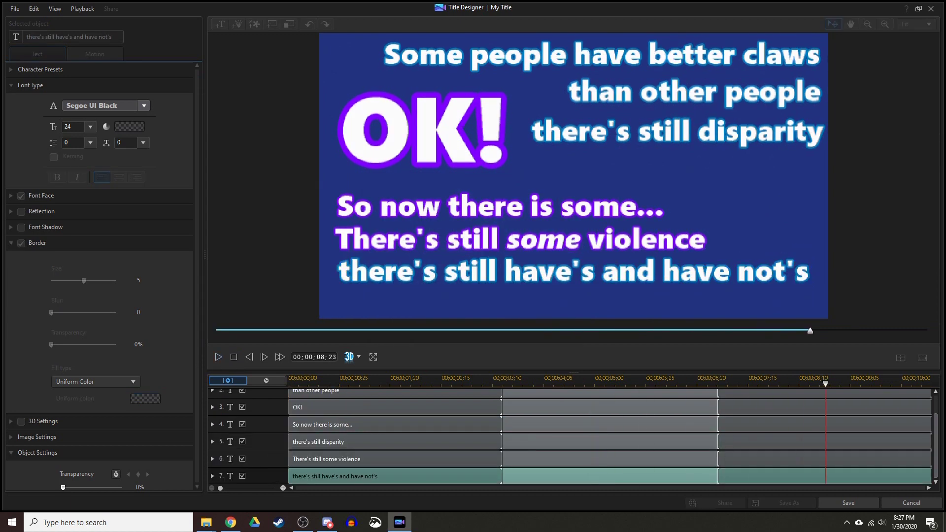
Step: Split the last text into "there's still have's" and "and have not's", stacked below "there's still disparity"
key("space")
key("shift+End")
key("ctrl+x")
key("ctrl+v")
Step: Move the two purple sentence texts down to the bottom of the frame and shift "OK!" slightly up
left_click(519, 237)
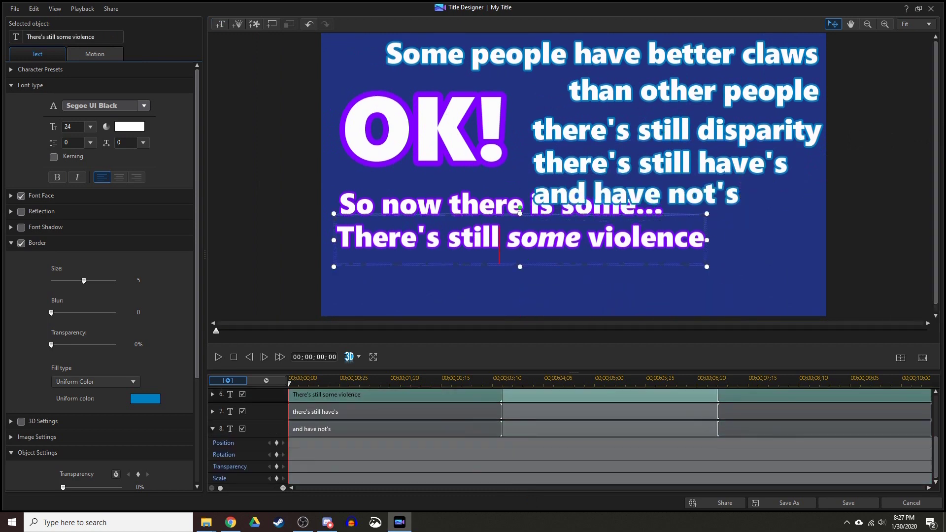
left_click_drag(520, 238, 517, 288)
left_click_drag(493, 205, 492, 252)
left_click_drag(424, 130, 421, 123)
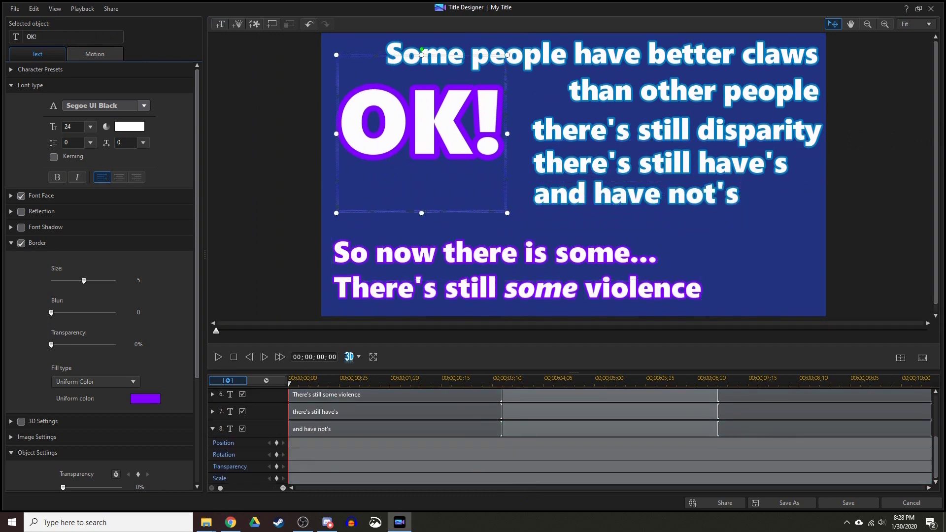
Step: Add blue-bordered "but we don't fix it through..." and "crime..." texts in the free space, lower "OK!" and preview the title
type("but we don't fix it through")
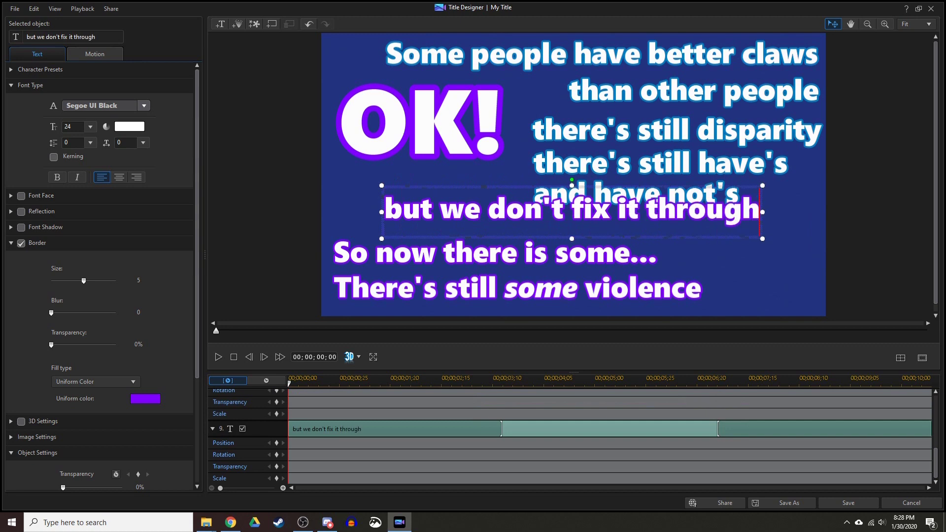
type("...")
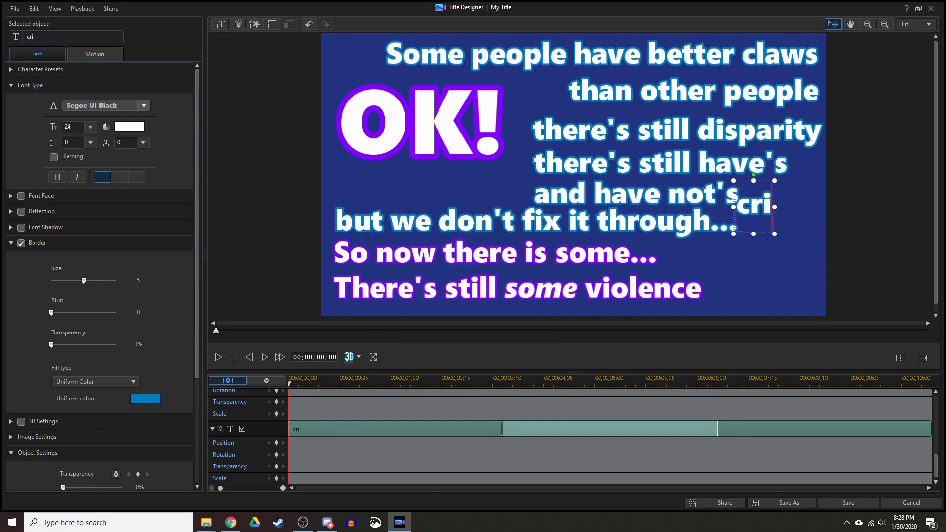
left_click_drag(761, 231, 762, 256)
left_click(419, 121)
left_click_drag(418, 120, 419, 141)
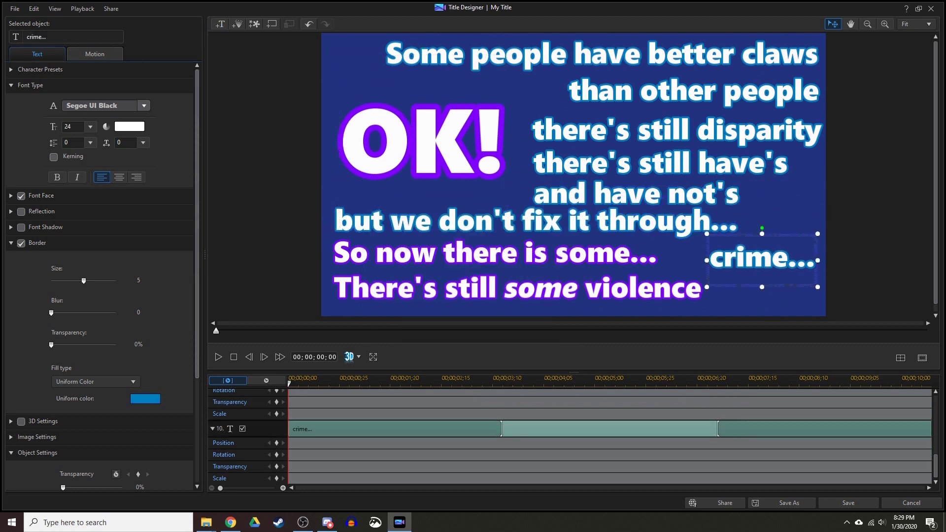
left_click(635, 195)
key("space")
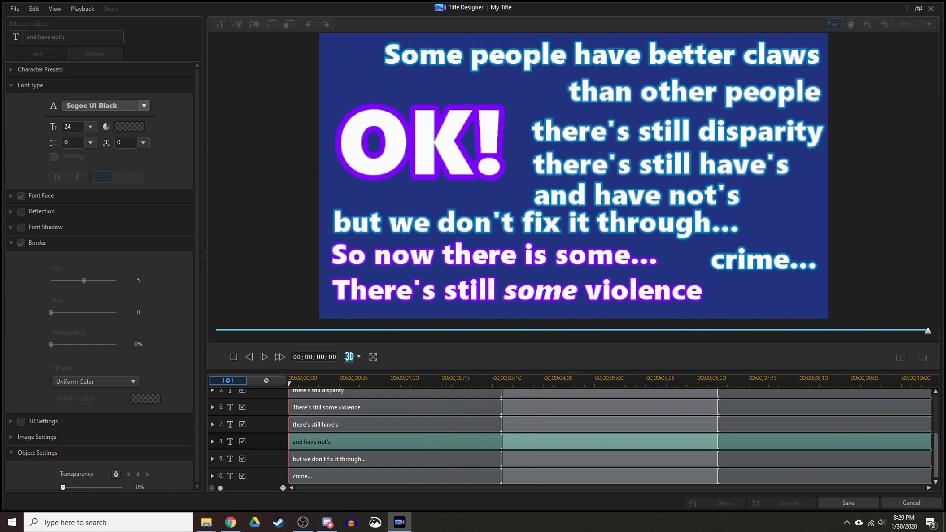
key("space")
Step: Replace "Some people have better claws" with separate blue-bordered texts "Some", "people", "have", "better" and "claws" in the same positions
key("ctrl+v")
key("ctrl+v")
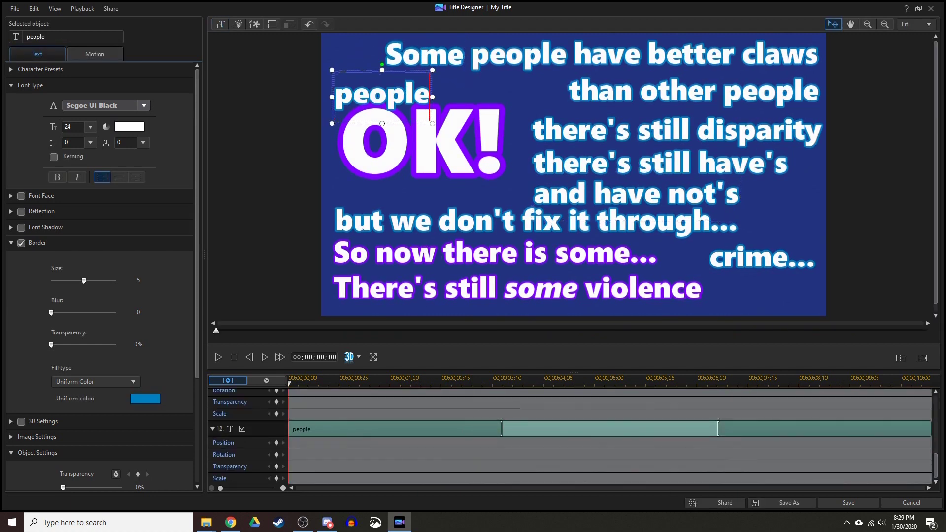
key("ctrl+v")
left_click_drag(400, 101, 607, 54)
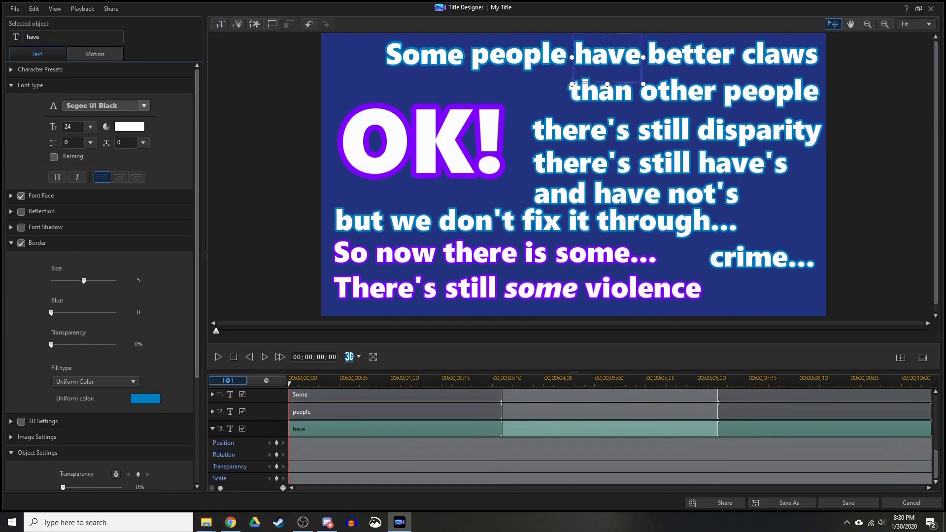
key("ctrl+v")
key("ctrl+v")
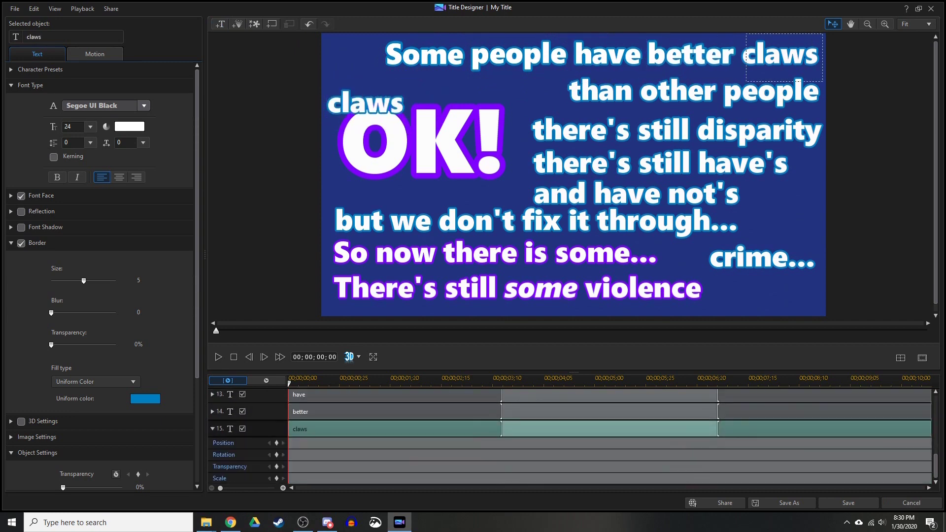
Step: Replace the "than other people" line with separate texts "than", "other" and "people" aligned to the original words
key("ctrl+v")
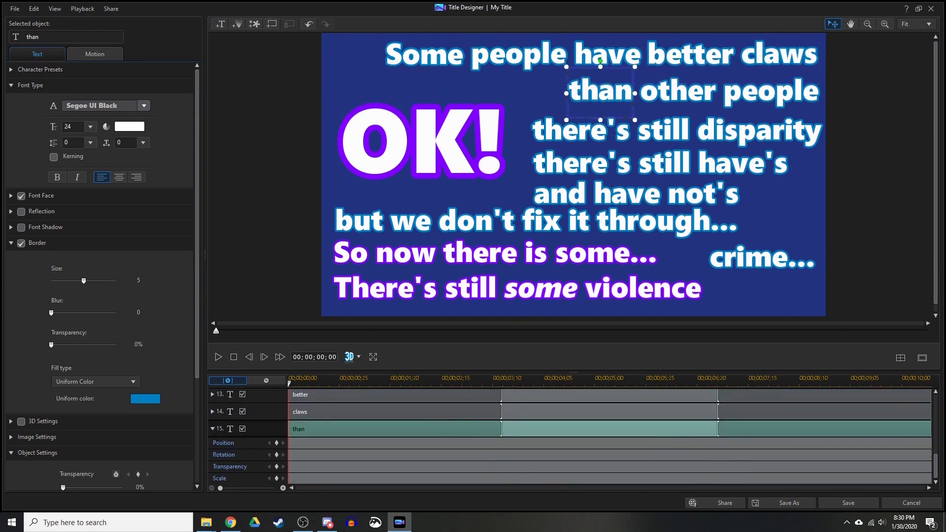
key("ctrl+v")
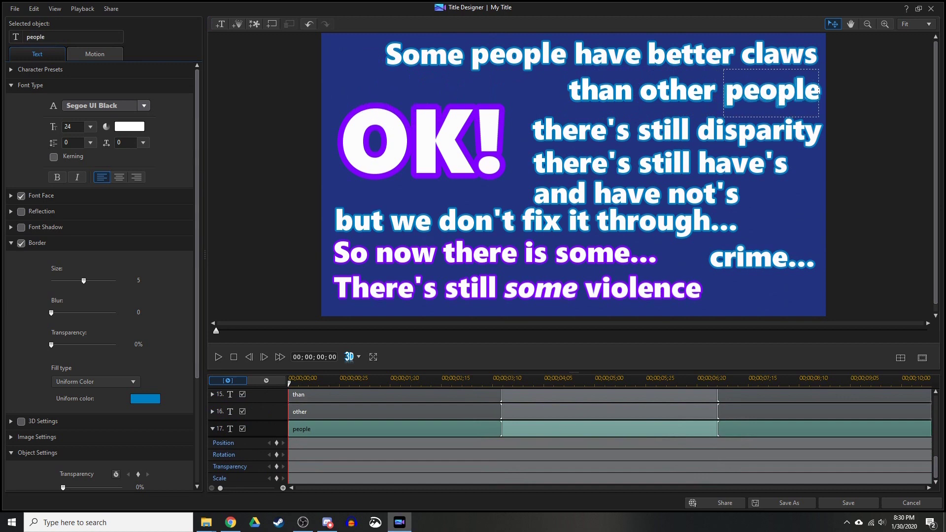
key("Escape")
Step: Replace the large "OK!" with separate purple-bordered texts "O" and "K!", each scaled to 3.20, in the same place
key("ctrl+v")
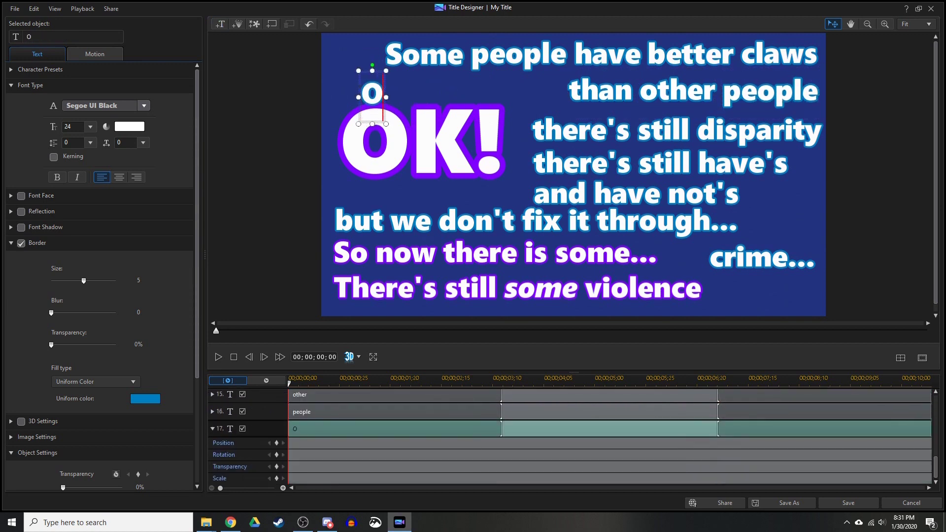
type("o")
left_click_drag(406, 57, 408, 111)
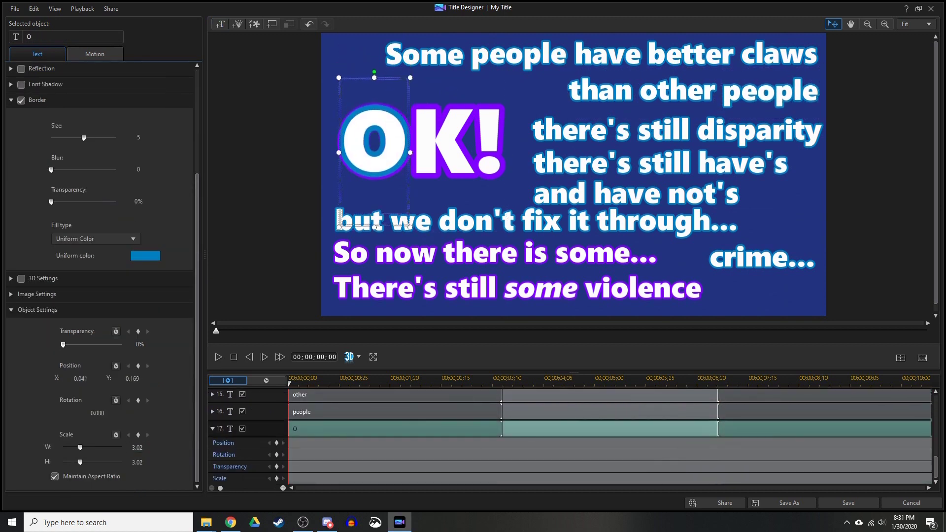
left_click(145, 255)
key("Escape")
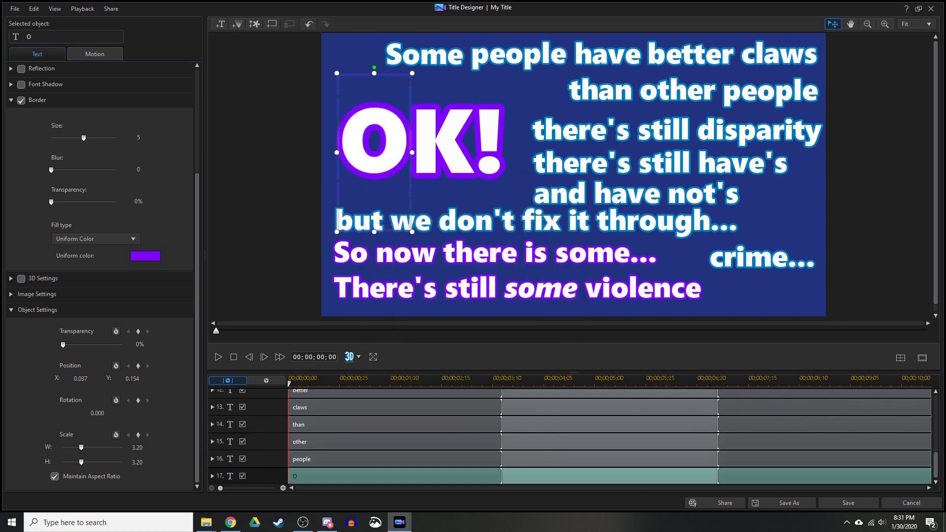
key("ctrl+v")
type("K!")
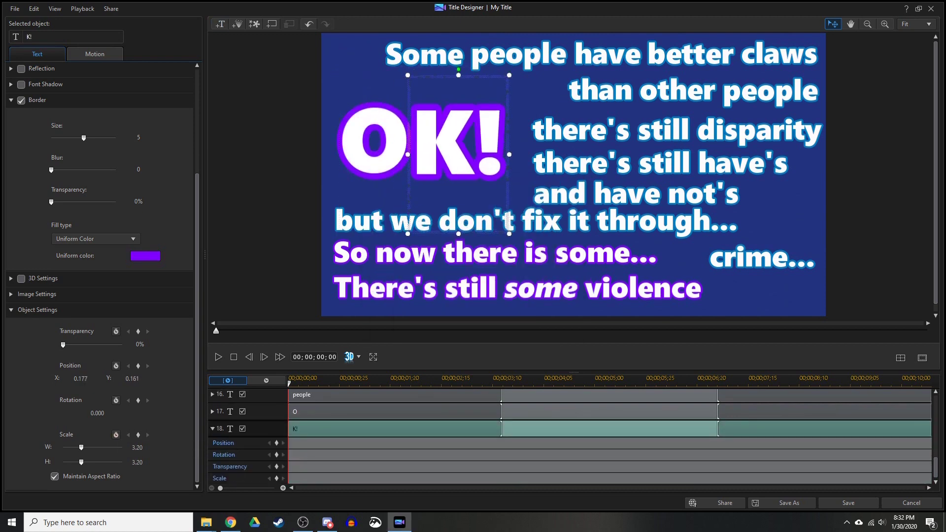
Step: Replace "So now there is some..." with separate purple-bordered texts "So", "now", "there", "is" and "some..." over the original line
key("ctrl+v")
type("So")
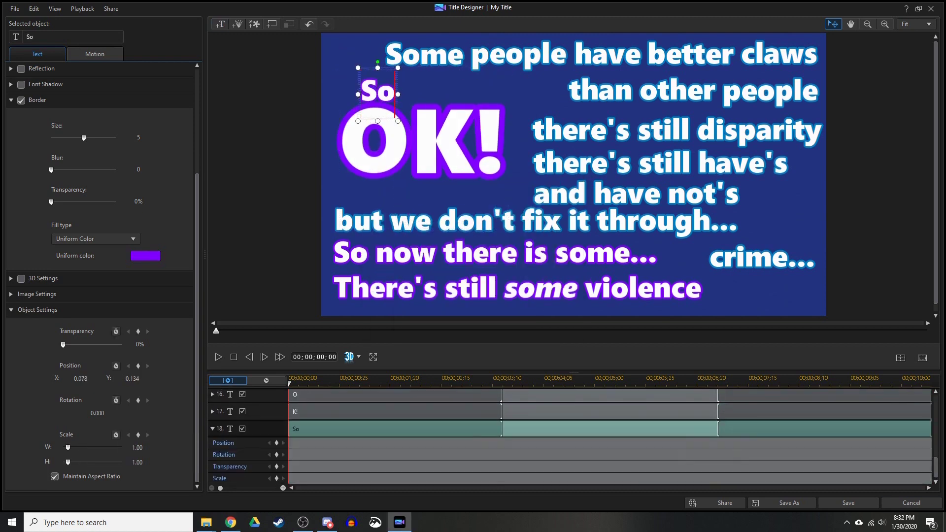
key("ctrl+v")
type("there")
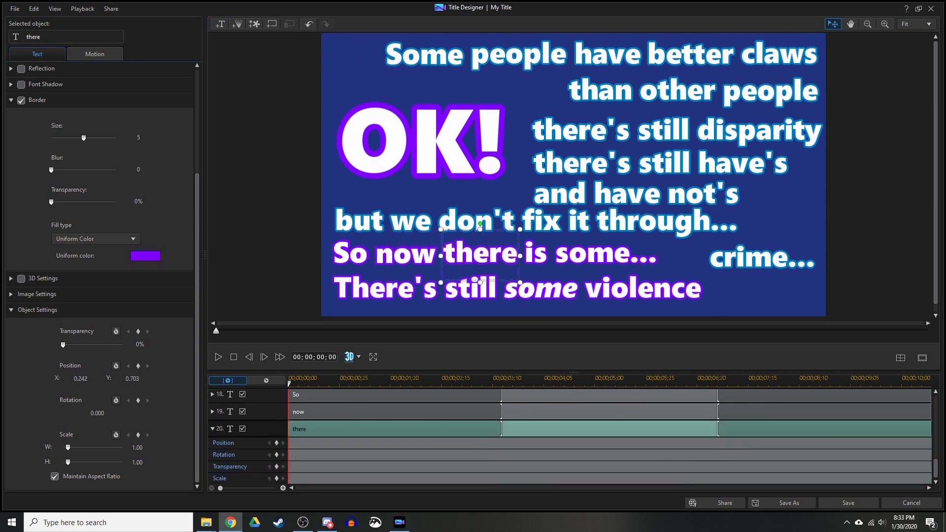
key("ctrl+v")
type("is")
key("ctrl+v")
type("some...")
key("Escape")
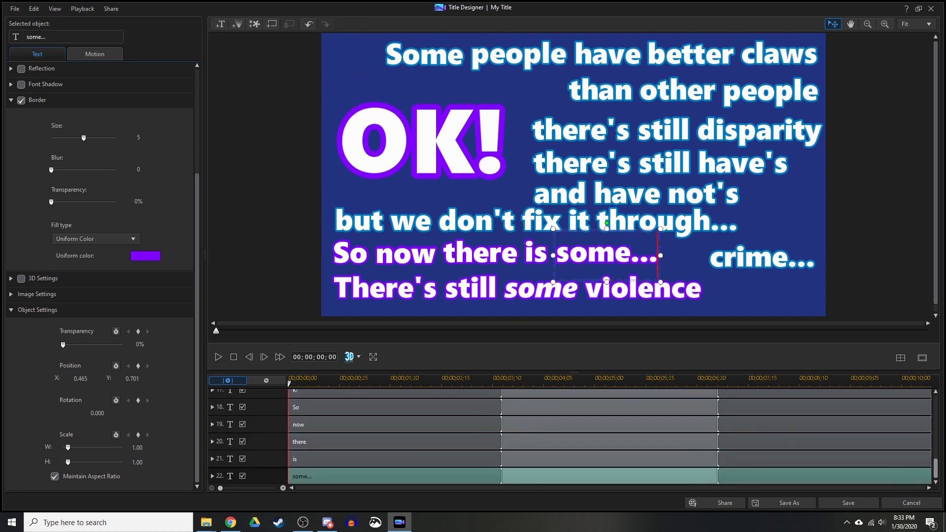
Step: Replace the "there's still disparity" line with separate blue-bordered texts "there's", "still" and "disparity"
left_click(404, 101)
type("there's")
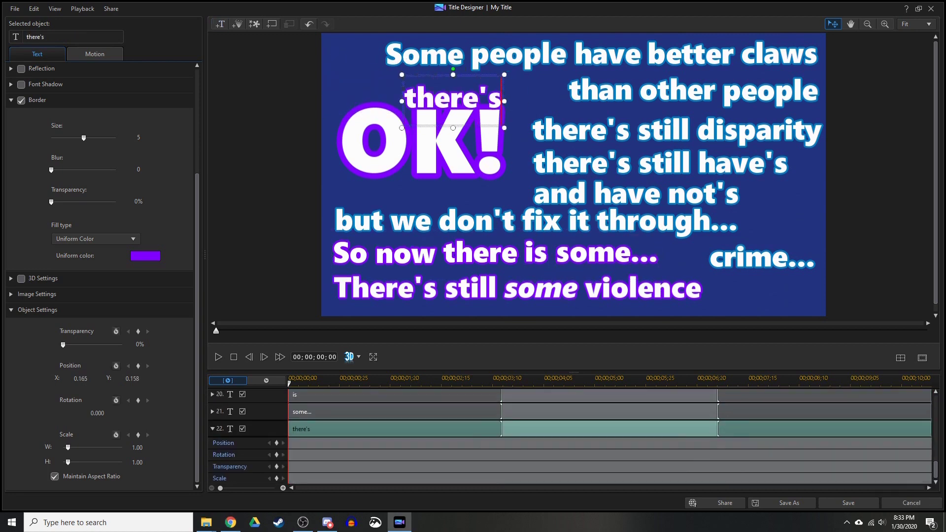
key("ctrl+v")
type("still")
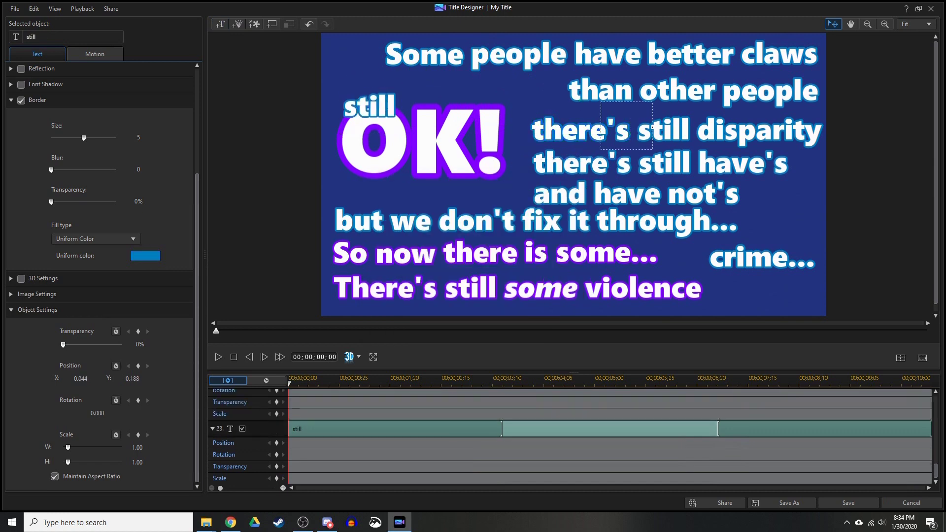
key("ctrl+v")
type("d")
key("Delete")
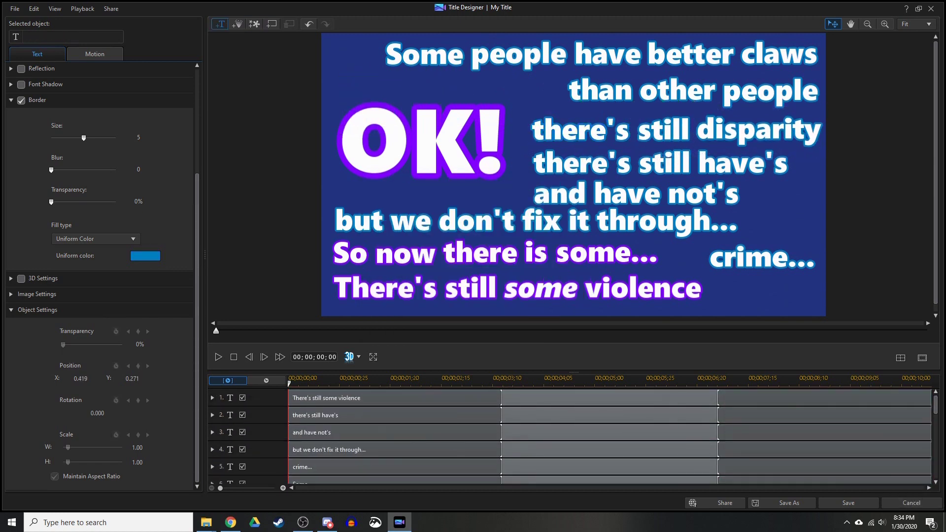
Step: Replace "There's still some violence" with separate purple-bordered texts "There's", "still", italic "some" and "violence" in the same positions
key("ctrl+v")
left_click_drag(368, 84, 468, 257)
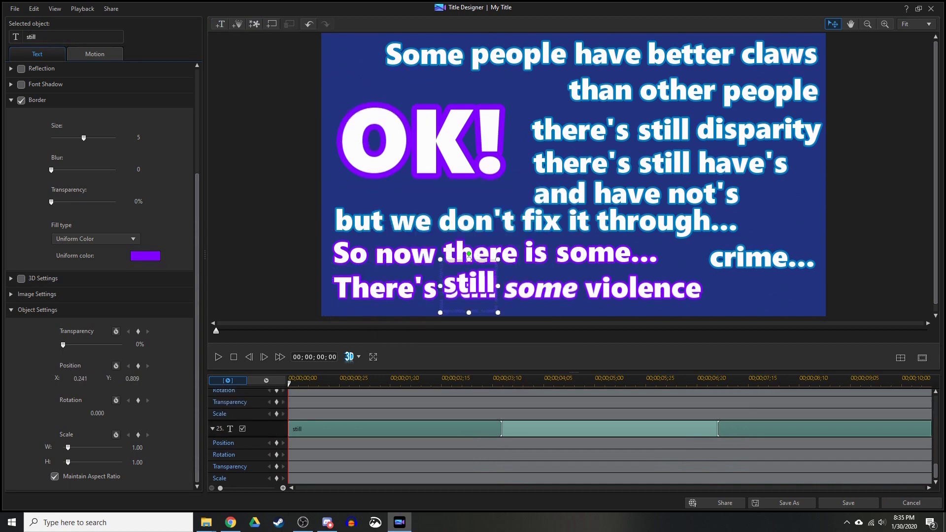
left_click_drag(364, 112, 542, 290)
left_click(375, 288)
key("ctrl+v")
left_click_drag(438, 65, 642, 289)
key("Escape")
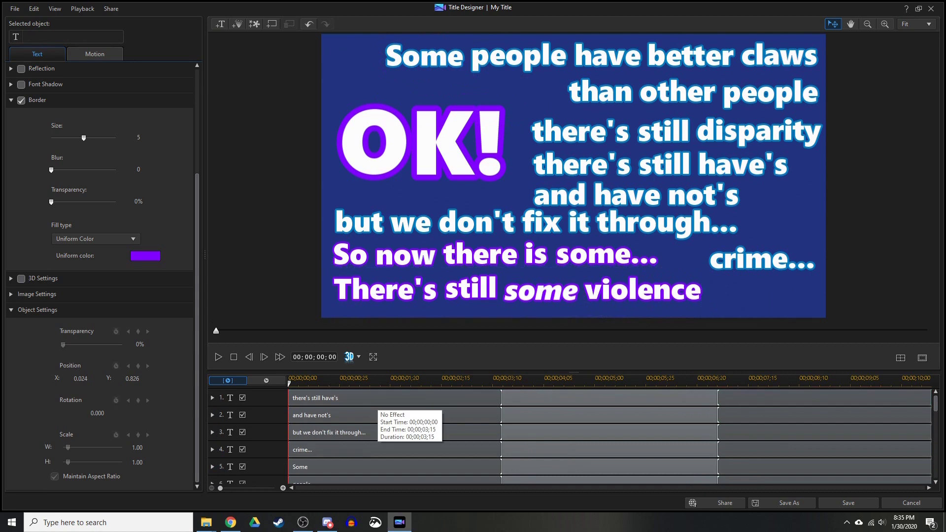
Step: Add "there's", "still" and "disparity" again as separate blue-bordered texts, ordered after "violence" and placed over the disparity line
left_click(367, 111)
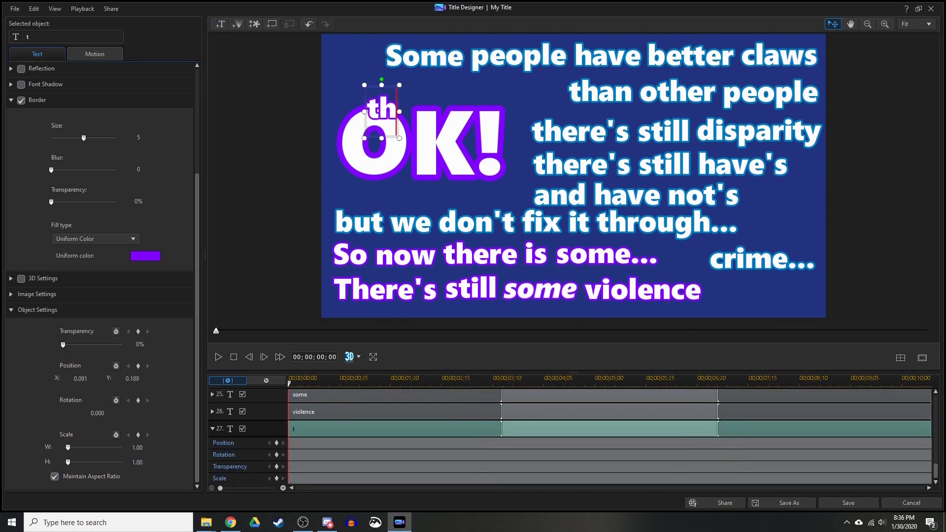
key("ctrl+v")
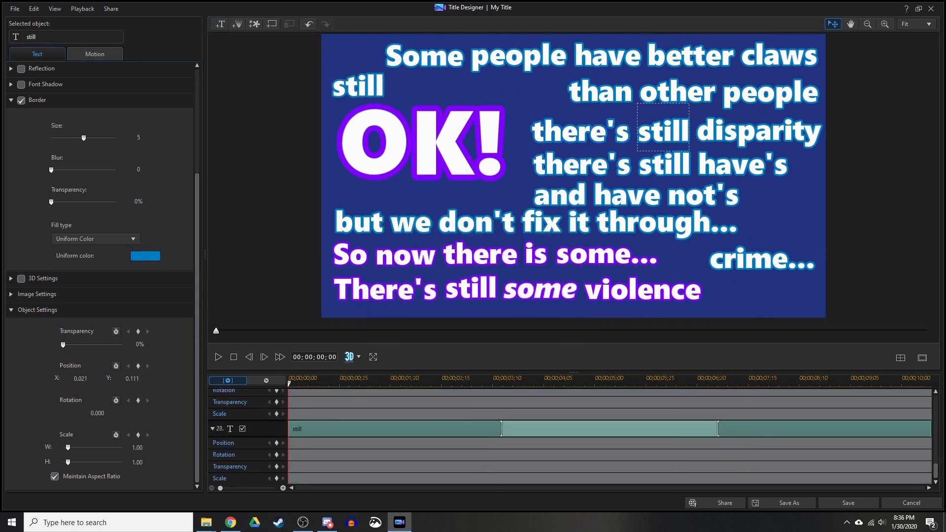
left_click_drag(768, 157, 769, 147)
left_click(660, 165)
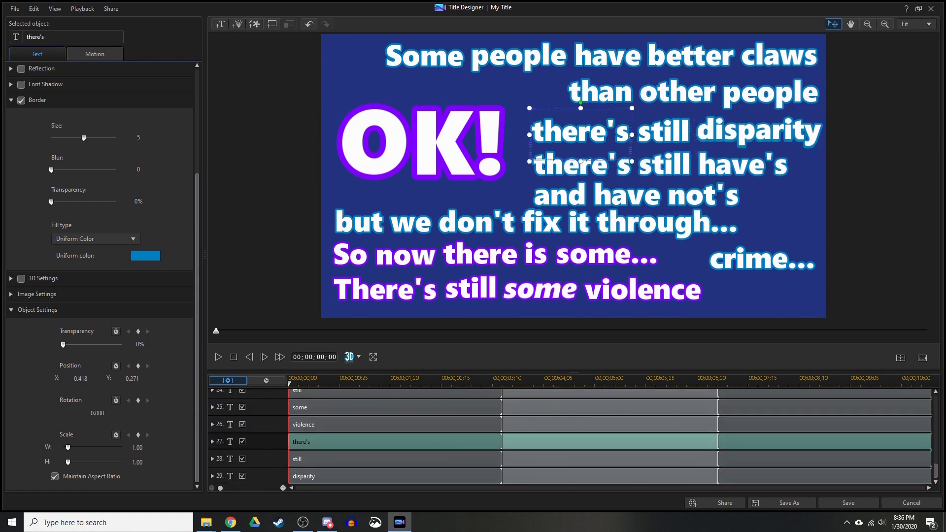
Step: Rebuild the "there's still have's" line as separate blue-bordered texts "there's", "still" and "have's"
left_click(220, 24)
type("still")
left_click(741, 165)
key("ctrl+c")
key("ctrl+v")
Step: Rebuild "and have not's" as separate texts "and", "have" and "not's", and remove the leftover full-line text
left_click(220, 24)
type("and")
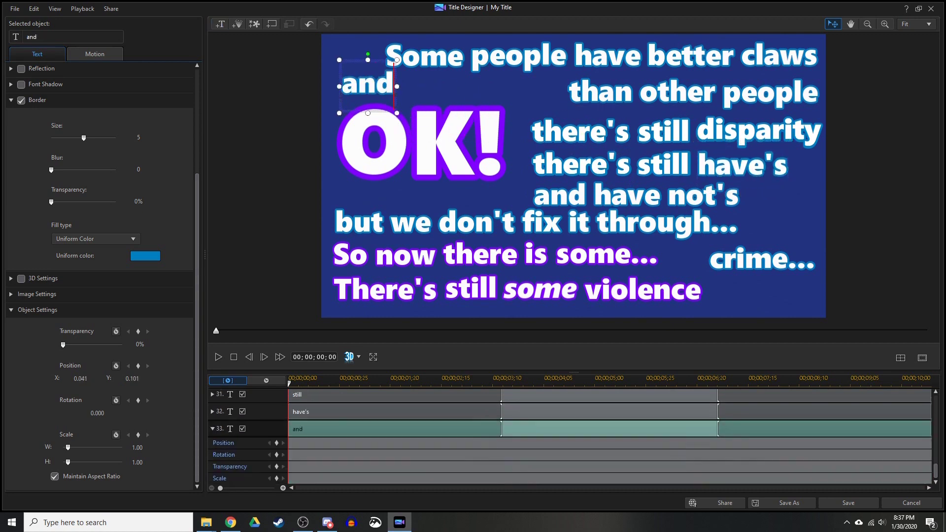
left_click(221, 23)
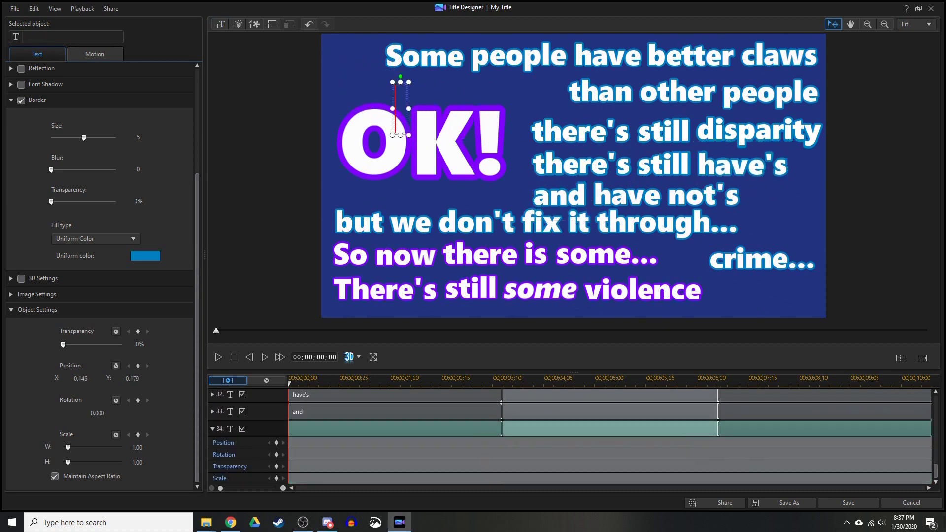
left_click(220, 24)
type("not's")
left_click_drag(375, 106, 704, 197)
scroll(492, 438, "up", 15)
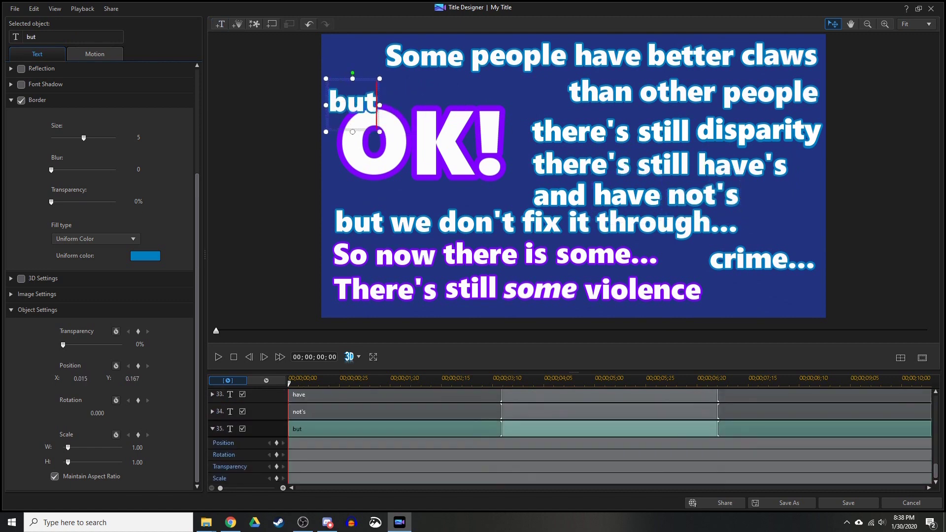
right_click(403, 398)
left_click(430, 404)
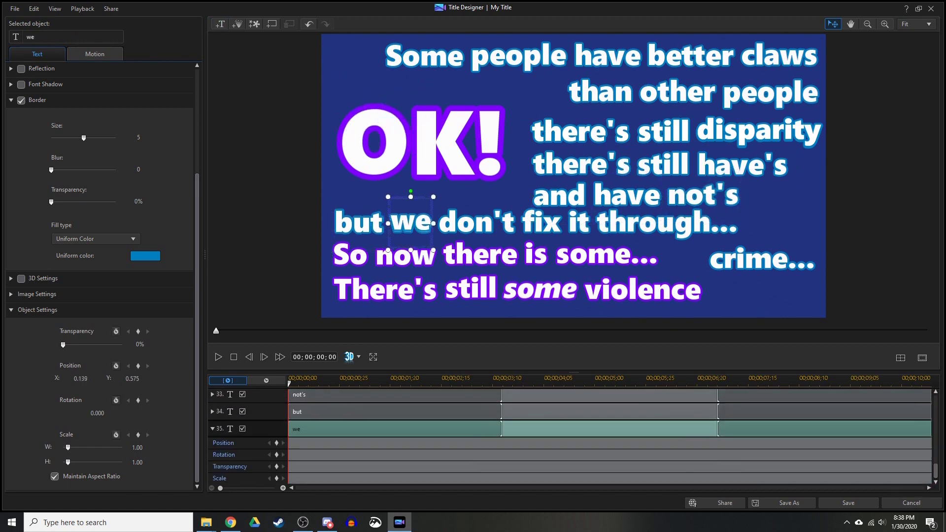
Step: Finish splitting "but we don't fix it through..." into single-word texts in place and remove the original line
type("don't")
left_click_drag(369, 96, 475, 224)
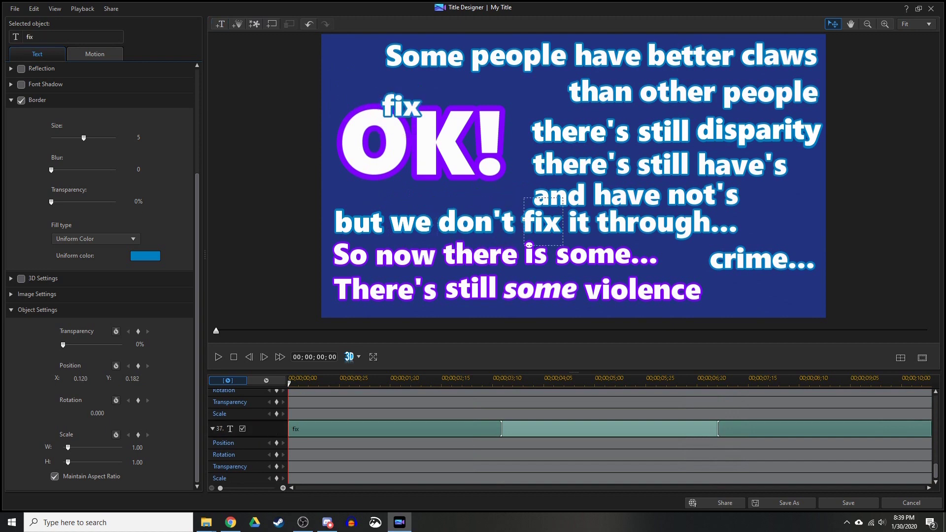
left_click_drag(641, 207, 640, 207)
left_click(538, 252)
left_click(412, 414)
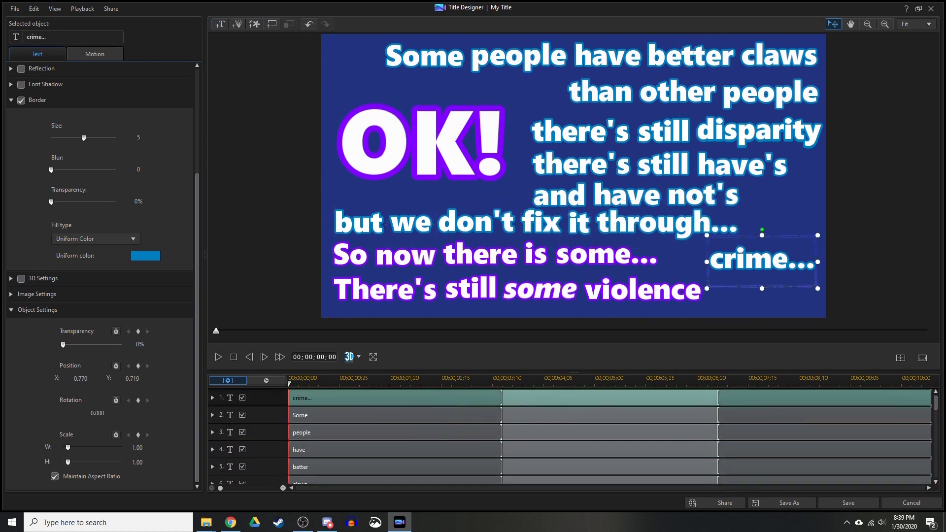
Step: Delay the start of "people" to 00;00;00;04 and "have" to 00;00;00;12, keeping "Some" at the beginning
key("space")
scroll(294, 422, "up", 2)
key("space")
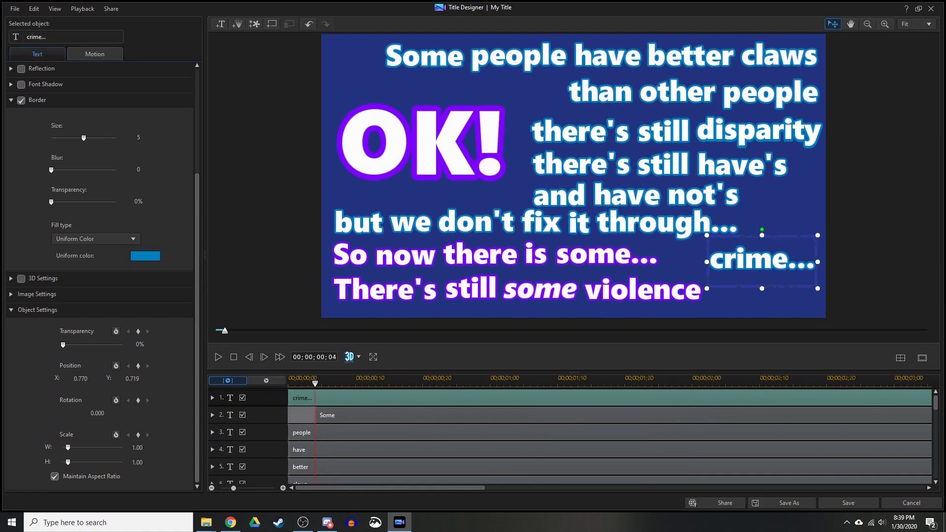
left_click(218, 357)
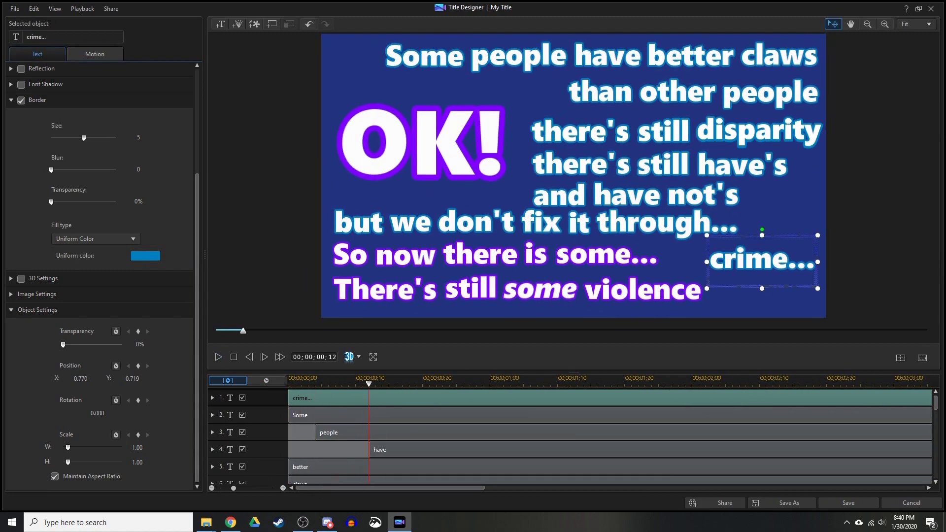
Step: Stagger the start times of "better", "claws", "than", "other" and "people" so the words appear one after another
left_click(219, 357)
scroll(345, 434, "down", 2)
scroll(345, 434, "down", 3)
left_click(219, 356)
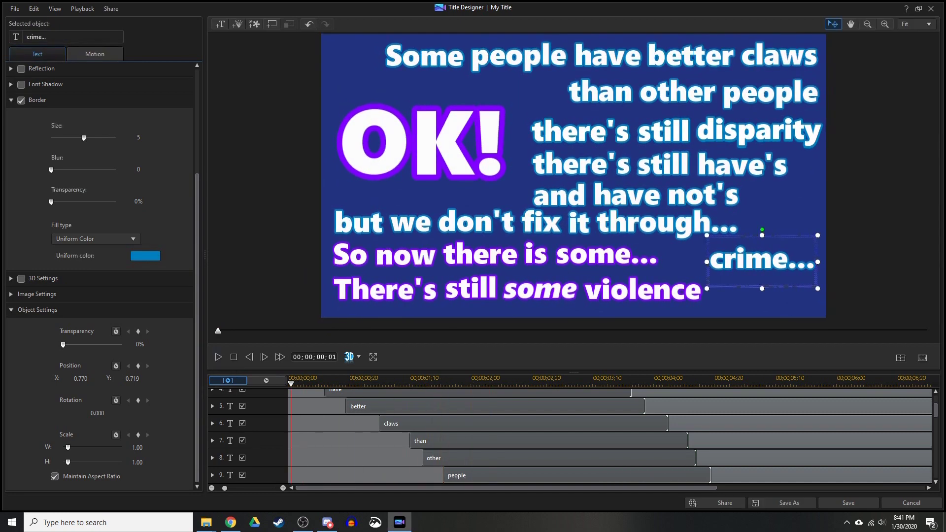
Step: Stagger the starts of "O", "K!", "So" and "now" after "people", with "K!" beginning at 00;00;02;06
left_click(218, 357)
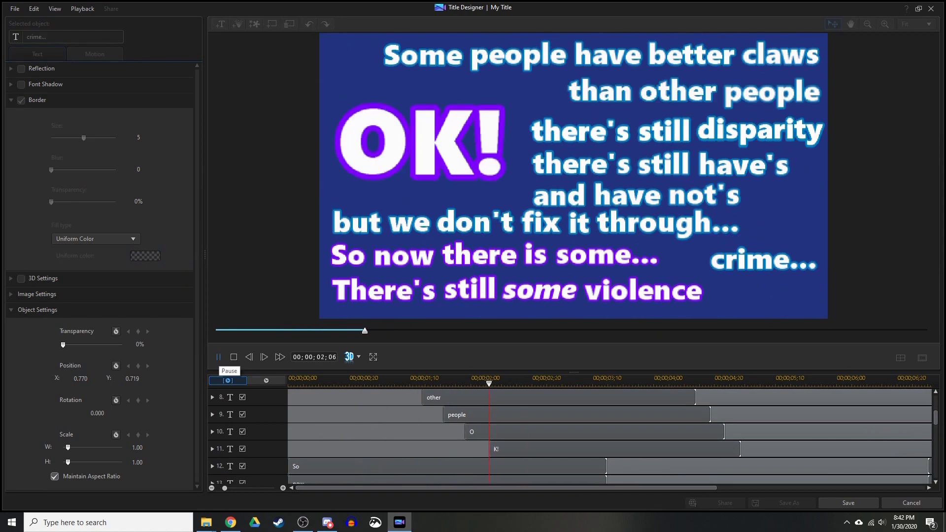
scroll(606, 428, "down", 3)
key("space")
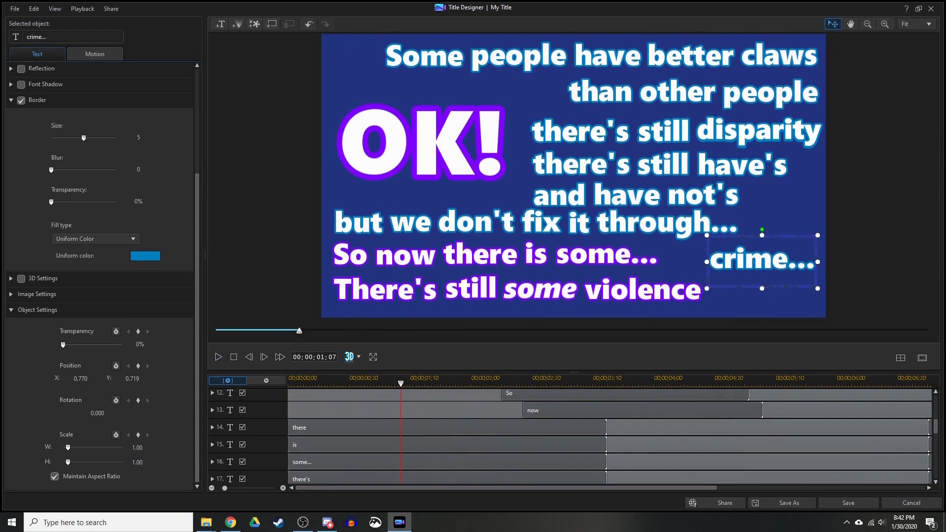
Step: Delay "there" to start shortly after "now", and "is" just after "there", checking the timing by playback
left_click_drag(320, 427, 591, 428)
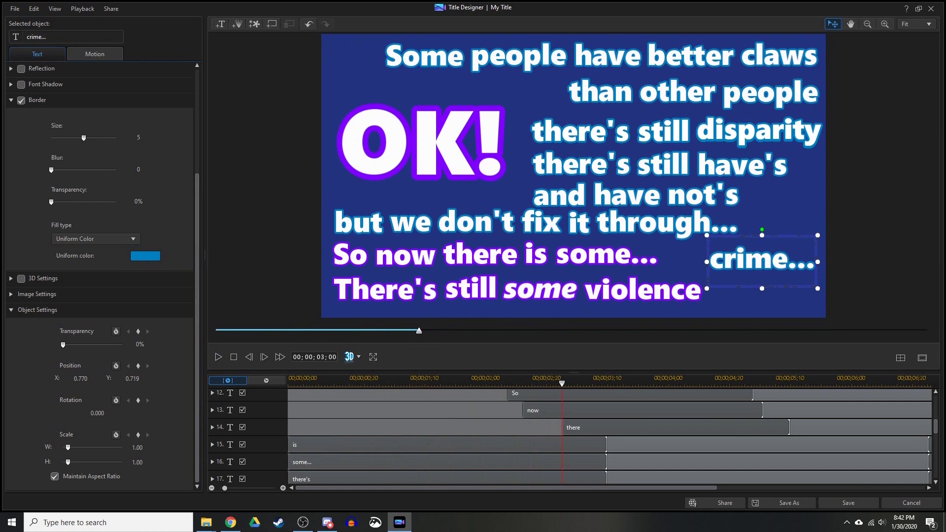
left_click(425, 382)
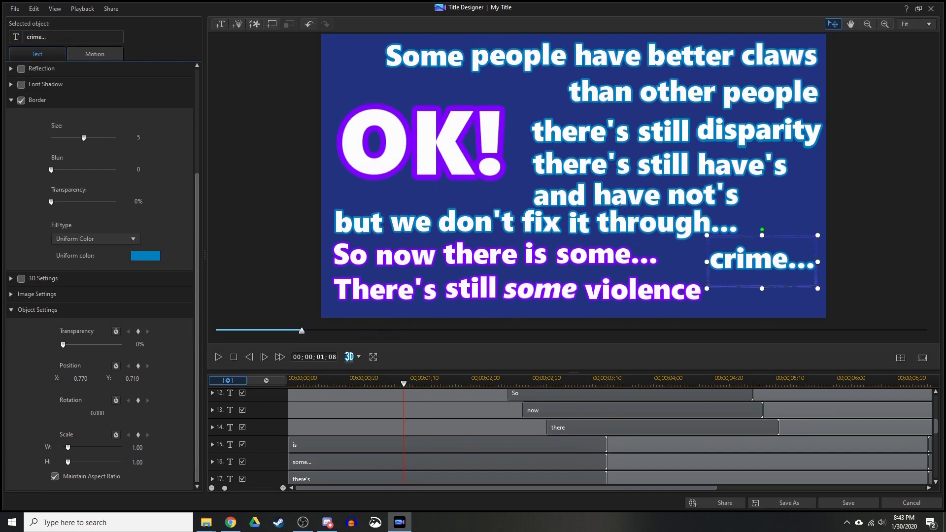
key("space")
left_click(431, 382)
left_click_drag(591, 427, 601, 427)
left_click_drag(320, 444, 592, 445)
Step: Delay the start of "some..." to follow "is" and play the title to check the word timing
left_click(447, 382)
key("space")
left_click_drag(290, 462, 600, 462)
left_click(218, 356)
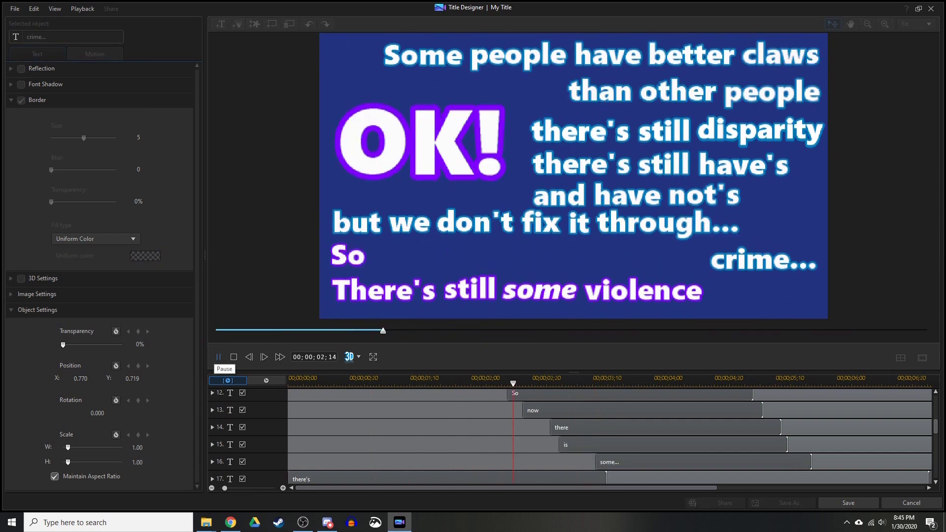
key("space")
Step: Delay the "there's" text so it starts after "some...", and play the title to check it
scroll(542, 434, "down", 2)
left_click_drag(510, 406, 783, 406)
key("space")
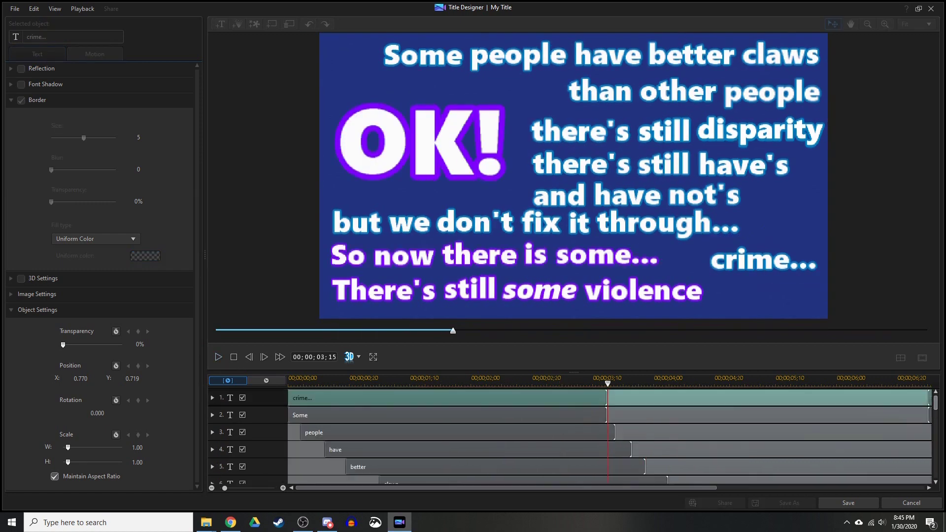
Step: Trim the end of the short "there's" text below "some..." back to about 00;00;03;14, playing the title to check its timing
key("space")
left_click(384, 290)
scroll(636, 458, "up", 3)
scroll(636, 458, "down", 2)
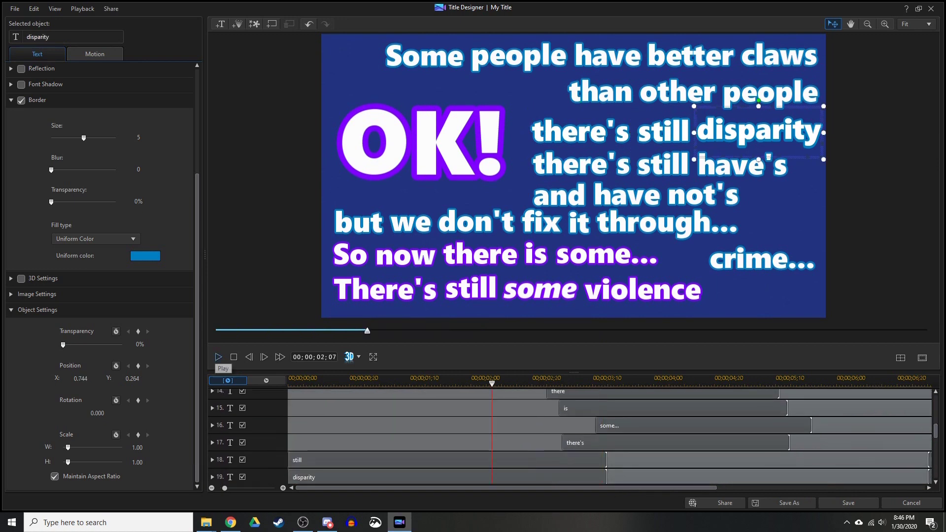
key("space")
key("space")
scroll(430, 460, "up", 3)
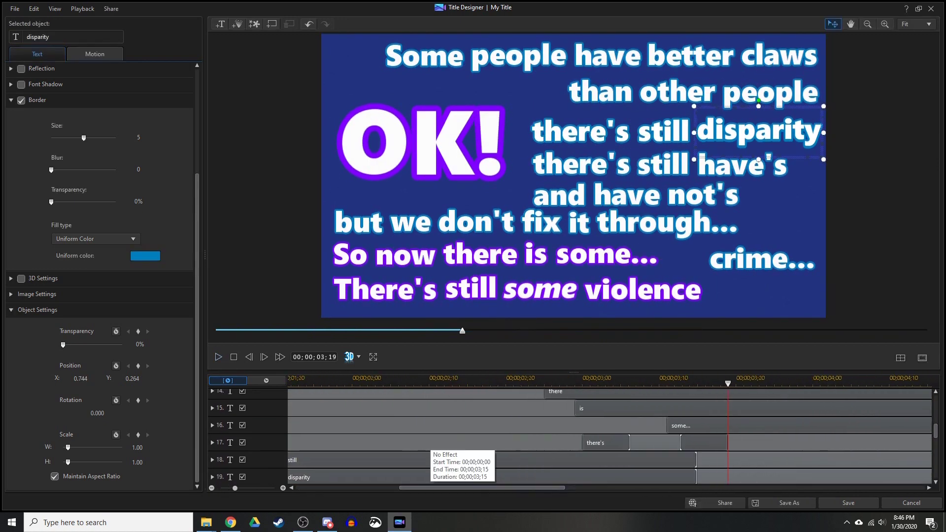
key("space")
key("space")
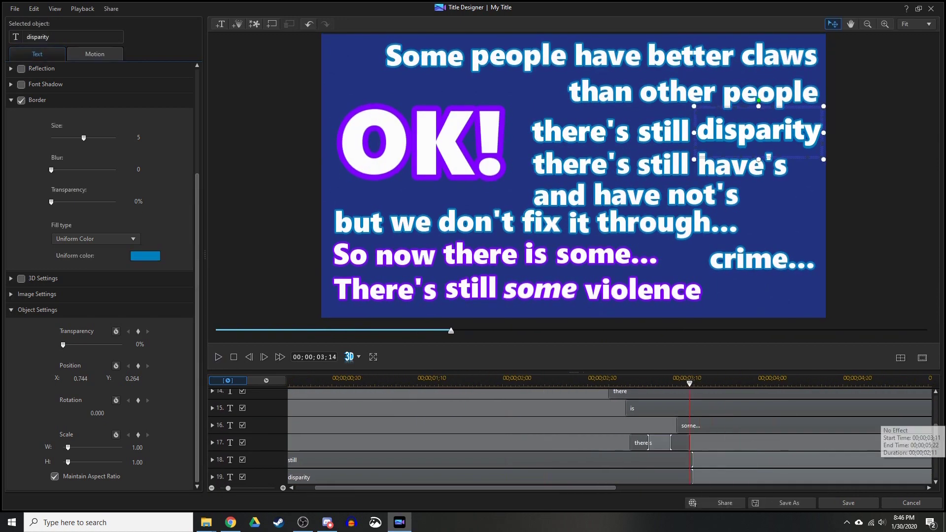
Step: Delay the "there's" text of the "still disparity" line so it starts at about 00;00;03;20, checking by playback
scroll(880, 470, "down", 2)
scroll(689, 446, "up", 3)
left_click(218, 356)
scroll(788, 458, "down", 2)
key("space")
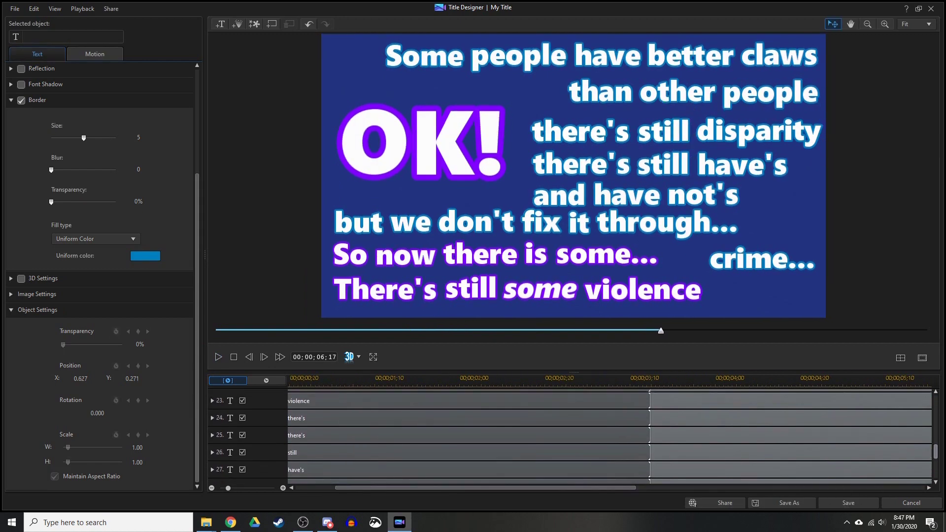
scroll(879, 446, "down", 2)
left_click(549, 418)
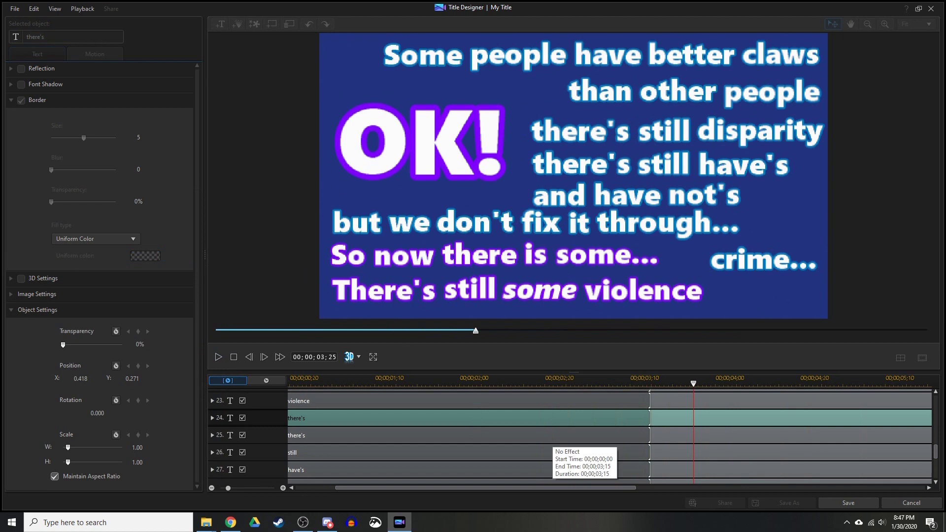
left_click_drag(549, 418, 690, 438)
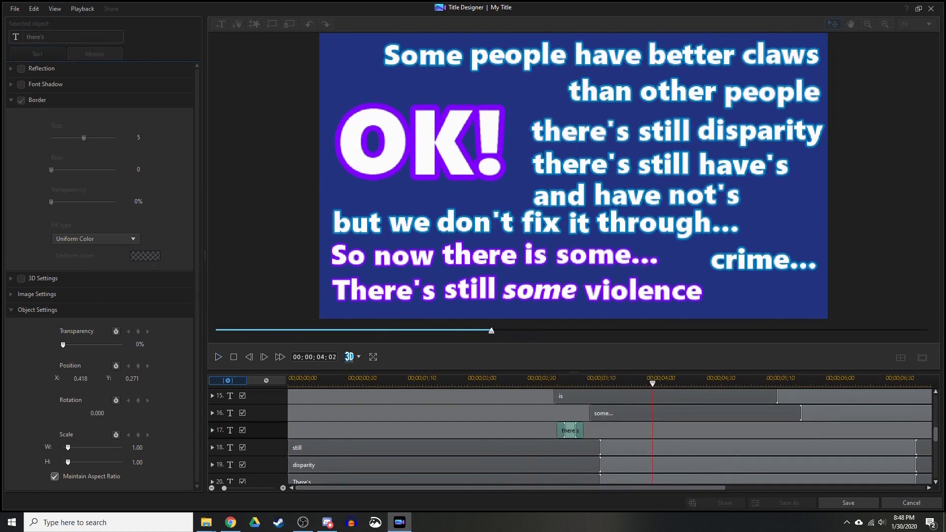
Step: Start "still" at about 00;00;03;28 and "disparity" at about 00;00;04;07, playing the title to check them
left_click(218, 357)
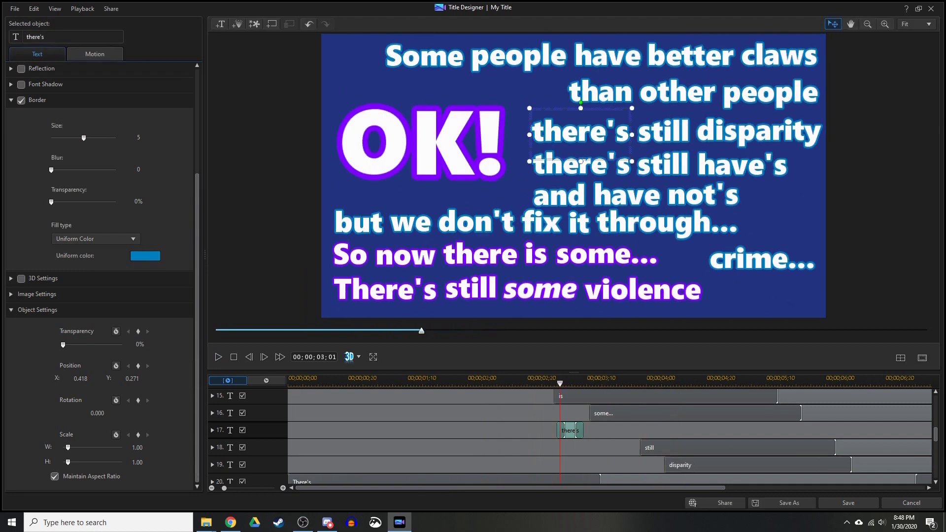
key("space")
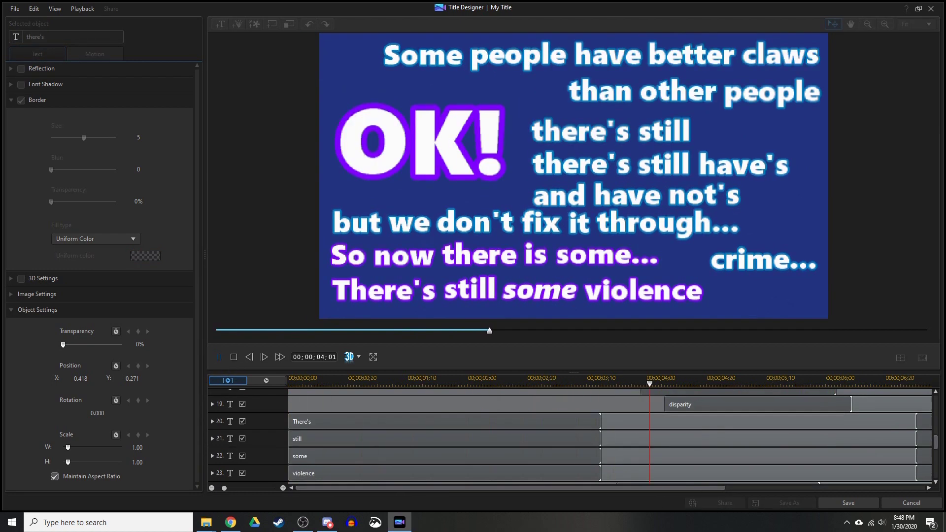
key("space")
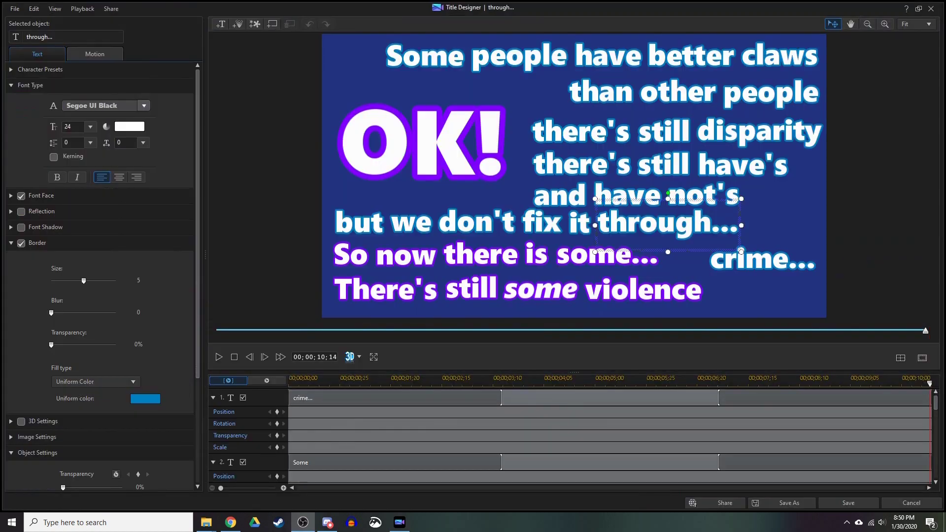
Step: Collapse the Position, Rotation, Transparency and Scale rows of the text tracks, working from "crime..." down to "through..."
key("Tab")
key("Tab")
key("Tab")
key("Tab")
key("Tab")
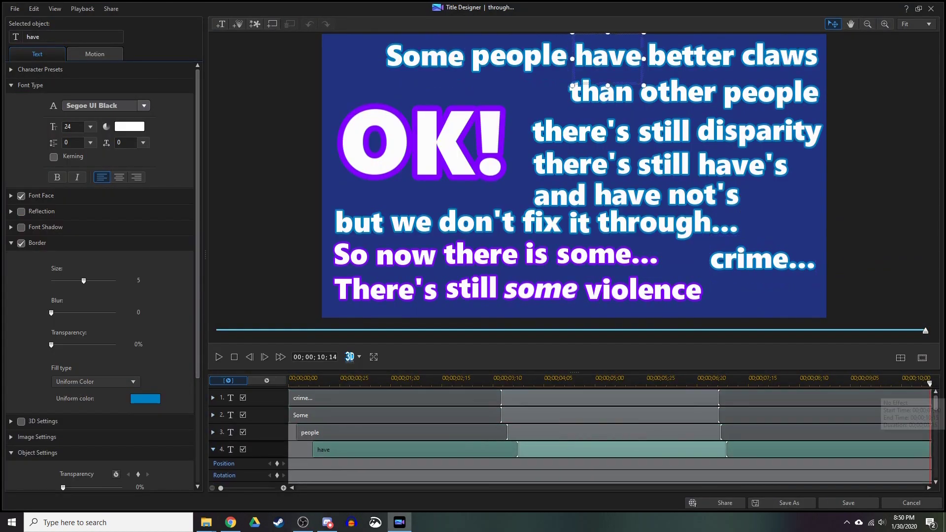
key("Tab")
key("Tab")
key("Tab")
key("Tab")
key("Tab")
key("Tab")
key("Tab")
key("Tab")
key("Tab")
key("Tab")
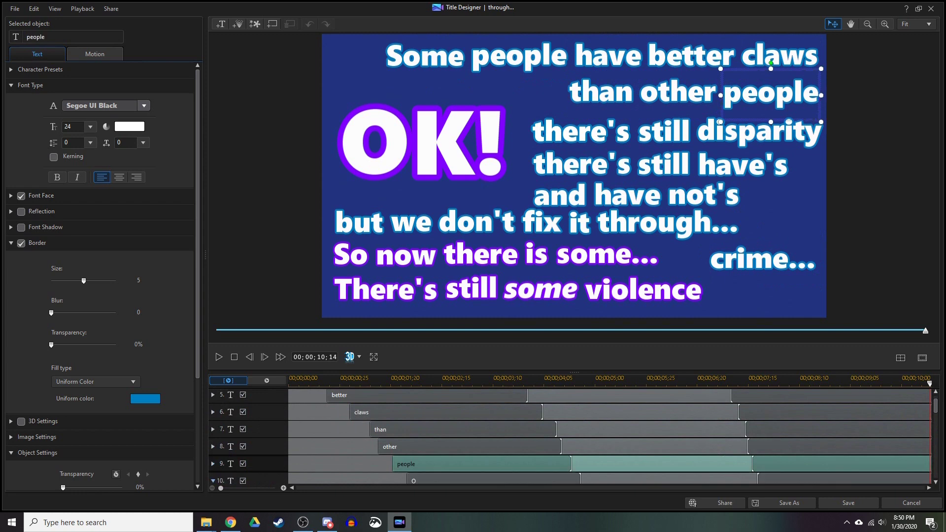
key("Tab")
key("Tab")
key("Tab")
key("Tab")
key("Tab")
key("Tab")
key("Tab")
key("Tab")
key("Tab")
key("Tab")
key("Tab")
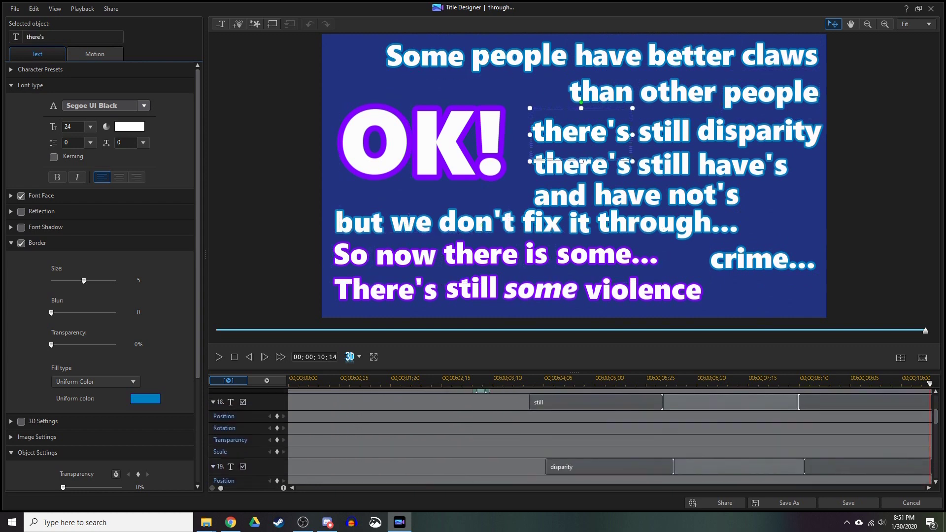
key("Tab")
key("Tab")
key("Tab")
key("Tab")
key("Tab")
key("Tab")
key("Tab")
key("Tab")
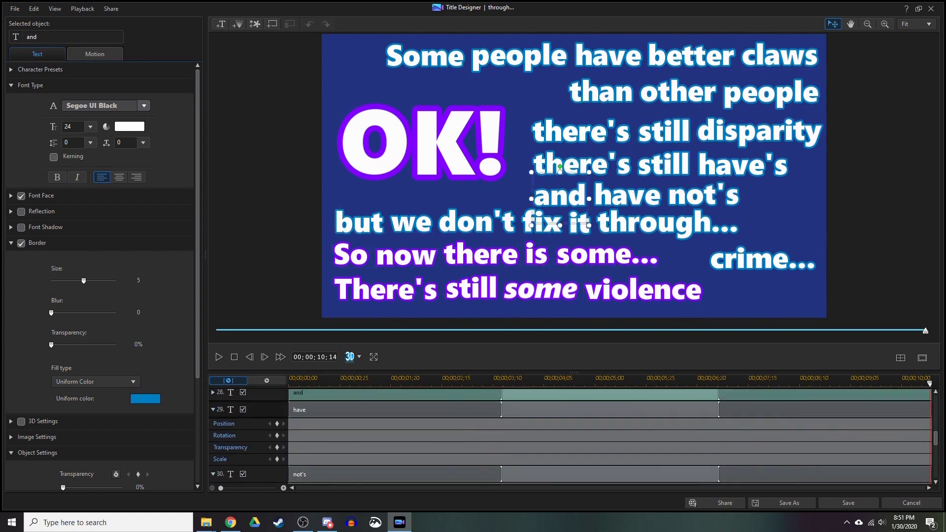
key("Tab")
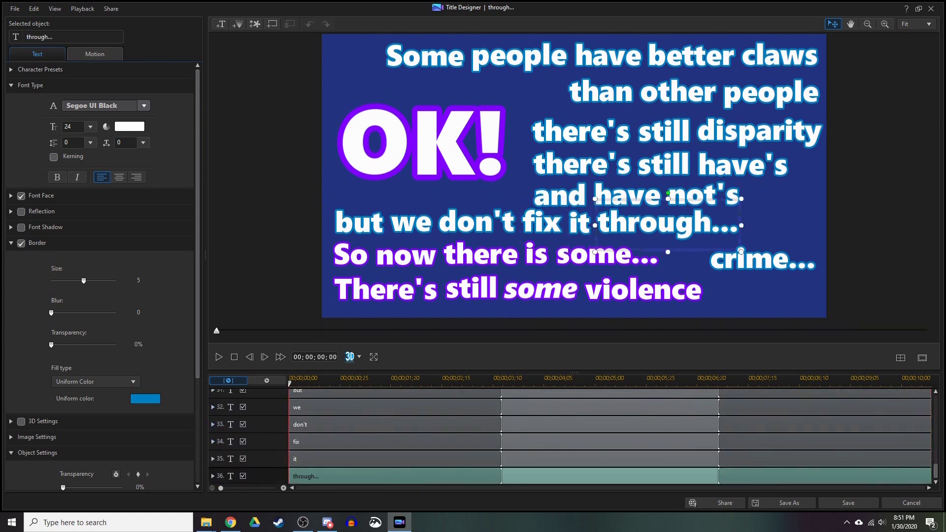
Step: Play the title to find the word timing and delay "There's" of the violence line to start at about 00;00;04;15
key("space")
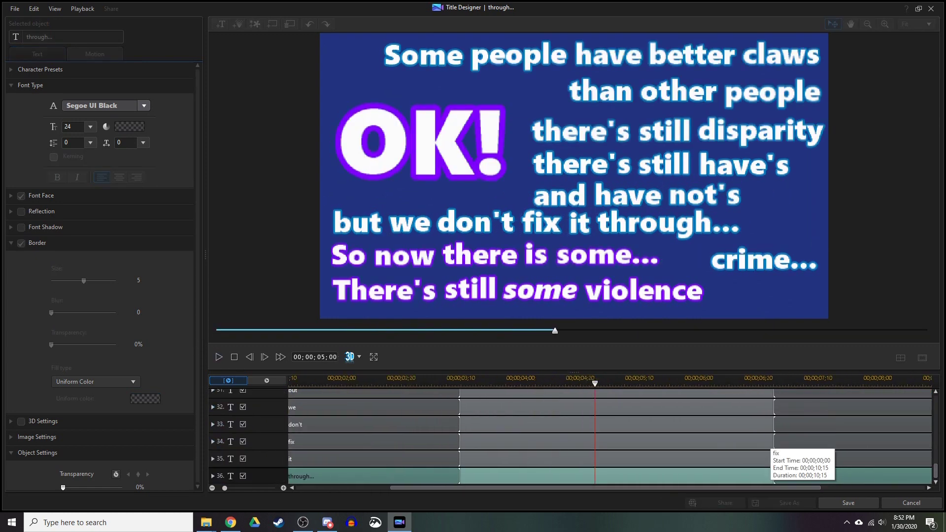
left_click(219, 357)
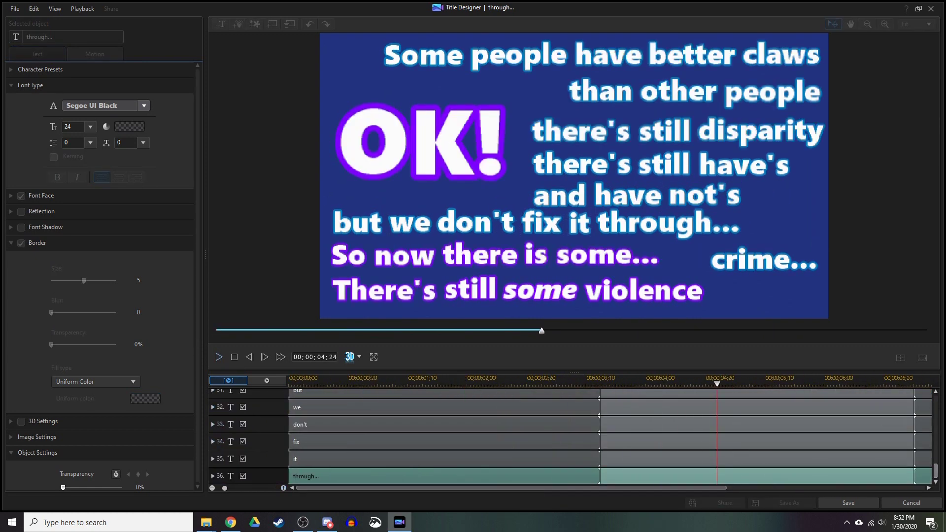
left_click(218, 356)
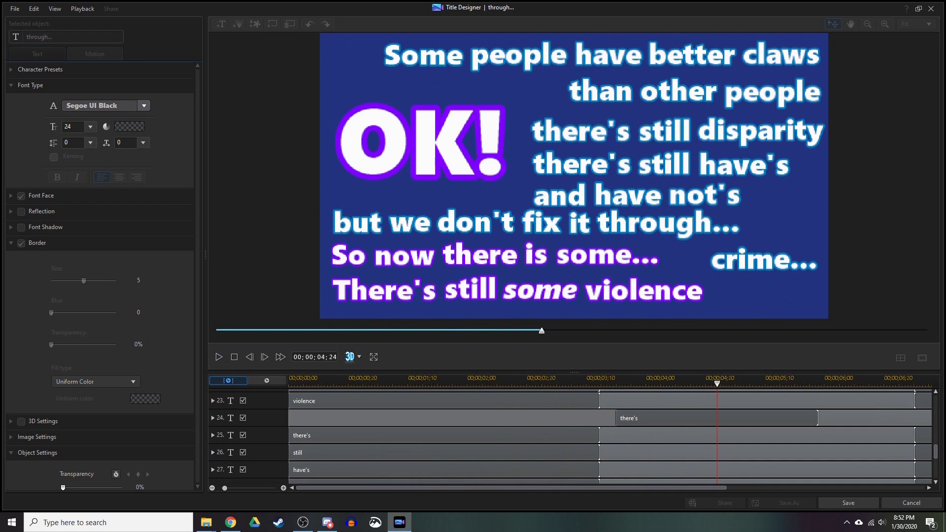
left_click_drag(717, 383, 749, 383)
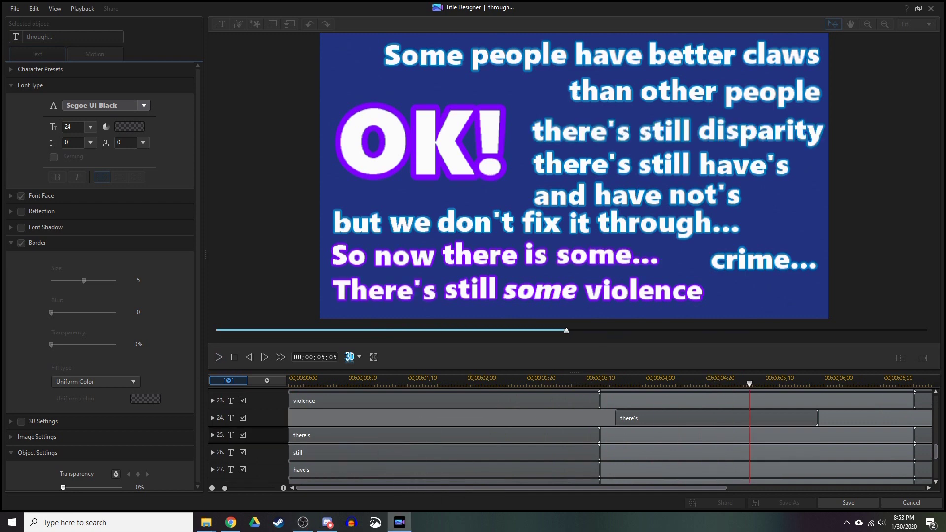
left_click(523, 435)
scroll(567, 438, "up", 2)
left_click(648, 383)
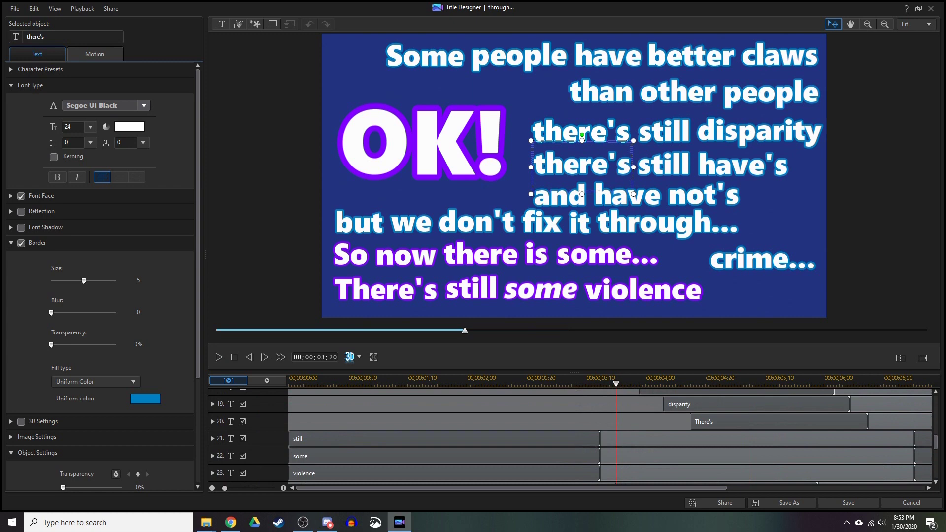
Step: Stagger "still", "some" and "violence" after "There's", starting at about 00;00;04;21, 00;00;04;27 and 00;00;05;10
left_click_drag(290, 438, 708, 438)
left_click_drag(295, 455, 733, 456)
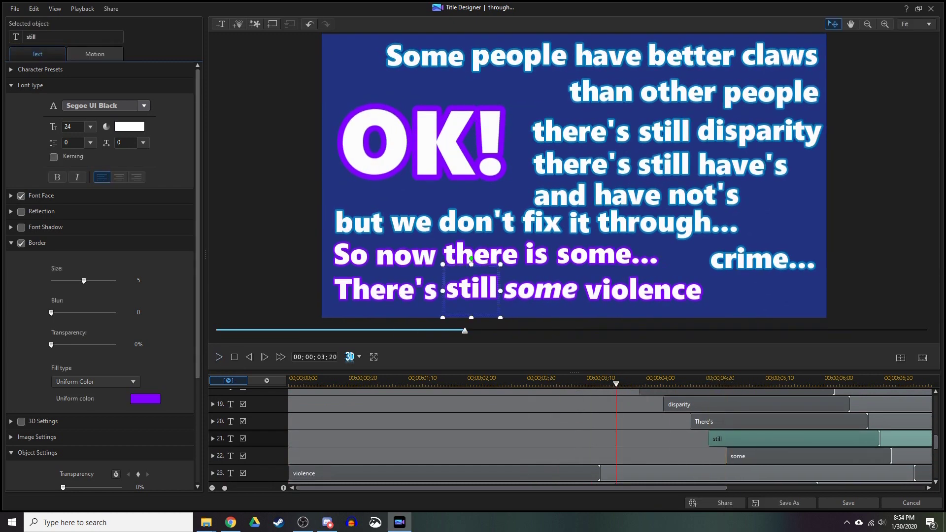
scroll(566, 438, "down", 1)
left_click_drag(295, 431, 552, 431)
left_click(764, 383)
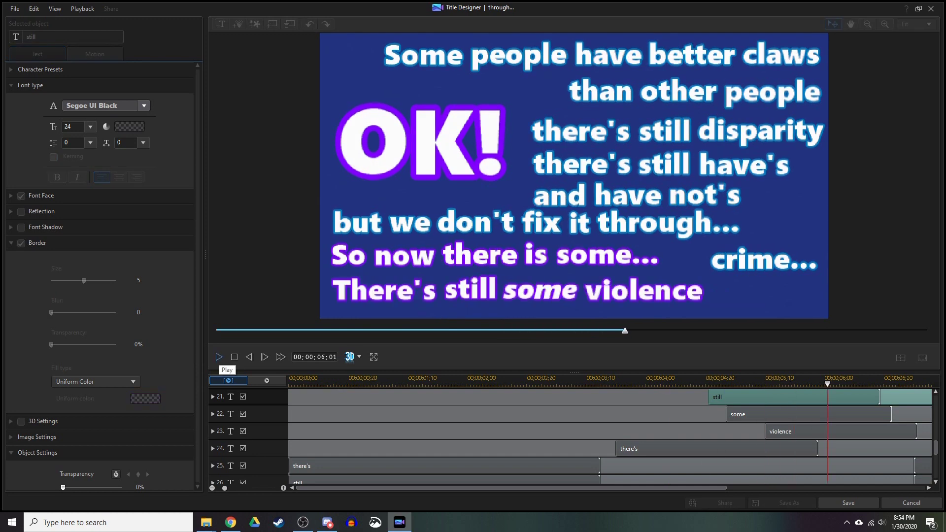
Step: Stagger the starts of "there's", "still", "have's" and "and" after "violence", beginning at about 00;00;05;24
scroll(566, 439, "down", 2)
left_click_drag(295, 420, 814, 419)
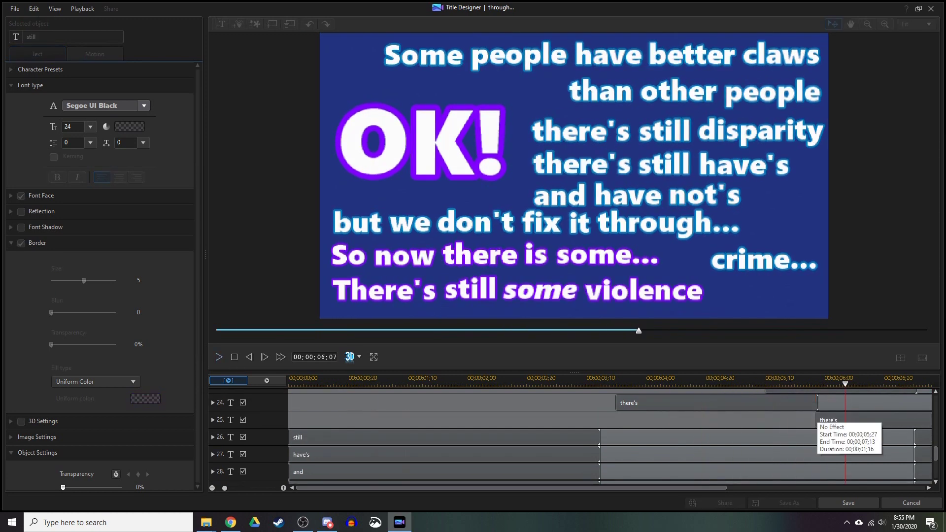
left_click_drag(296, 437, 838, 437)
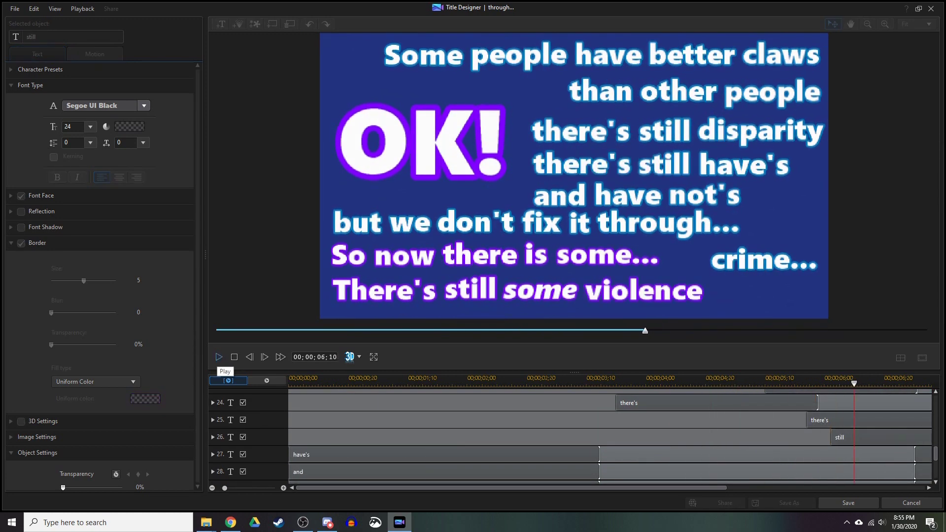
left_click_drag(296, 454, 860, 454)
left_click(866, 383)
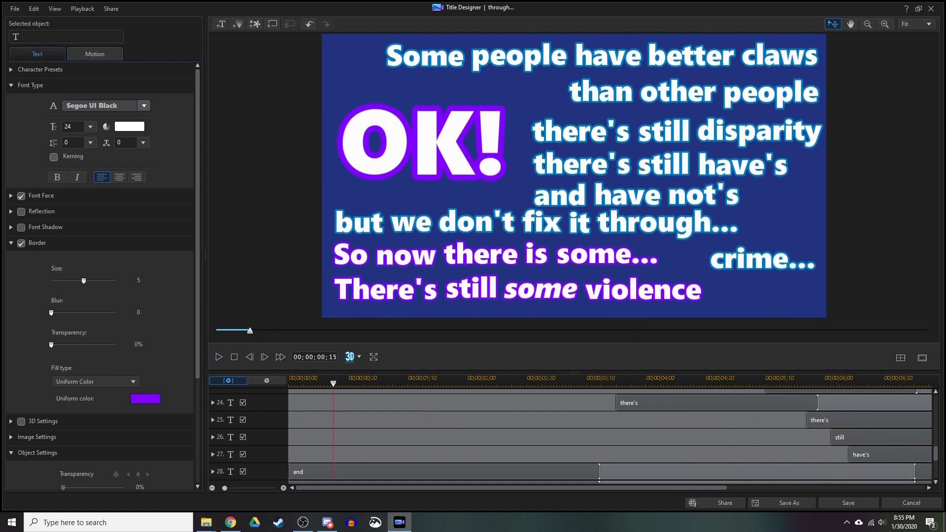
left_click_drag(296, 472, 879, 471)
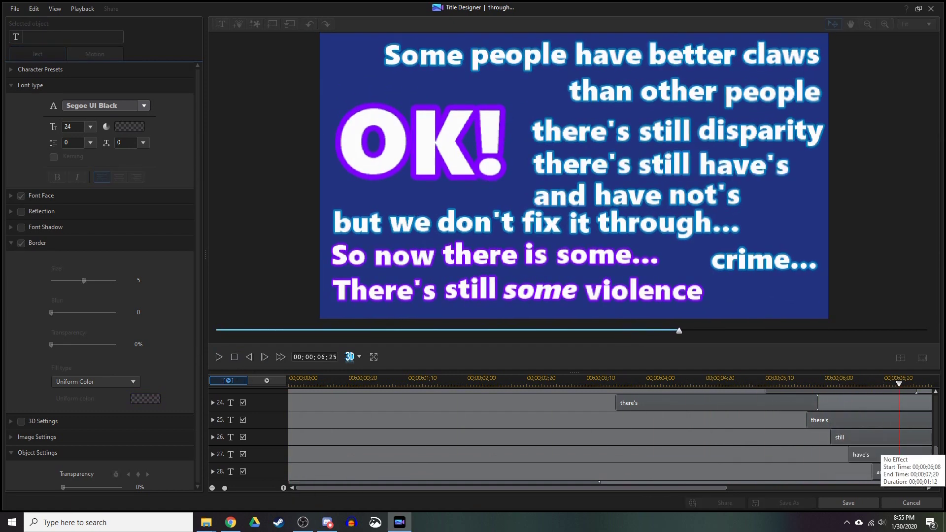
Step: Stagger the starts of "have", "not's", "but", "we" and "don't" after "and", from about 00;00;06;21 to 00;00;07;13
scroll(611, 438, "down", 2)
scroll(291, 479, "down", 2)
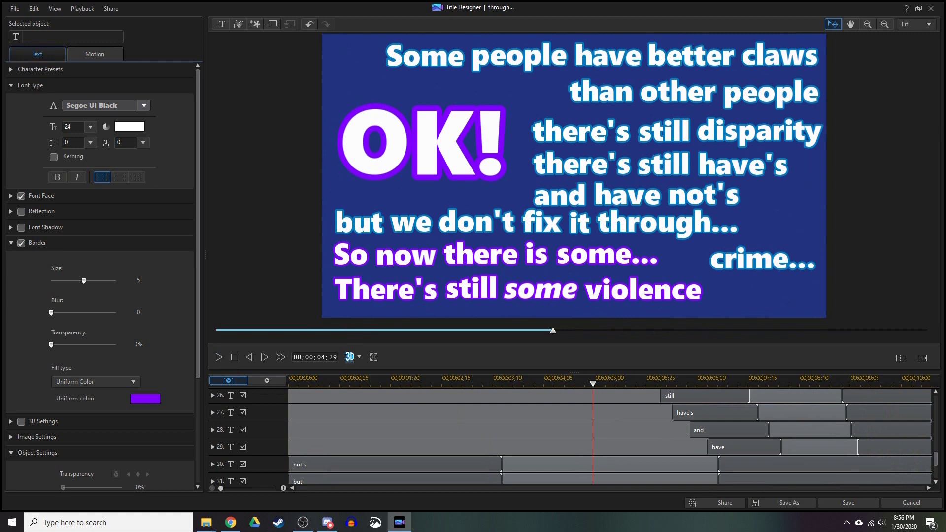
left_click_drag(296, 464, 714, 464)
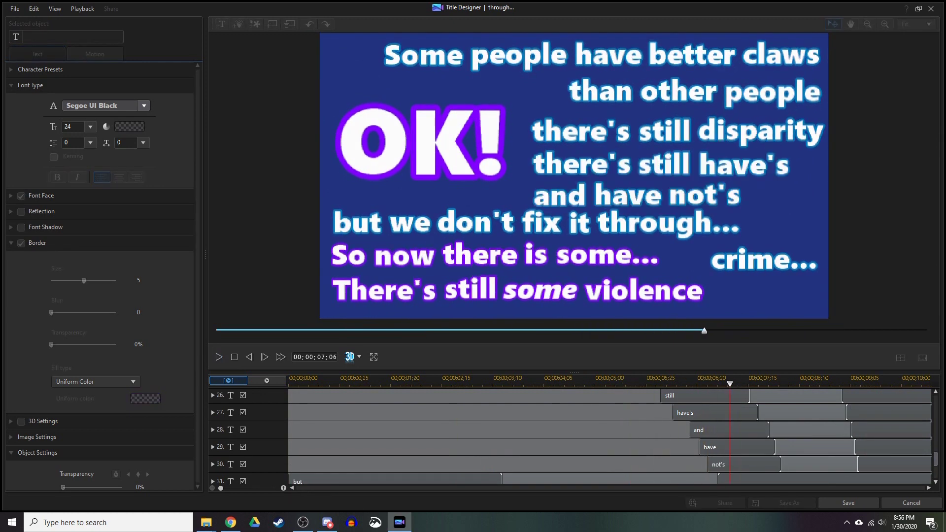
left_click_drag(295, 481, 736, 482)
scroll(611, 439, "down", 3)
left_click_drag(296, 445, 743, 445)
left_click(219, 357)
left_click_drag(295, 463, 748, 463)
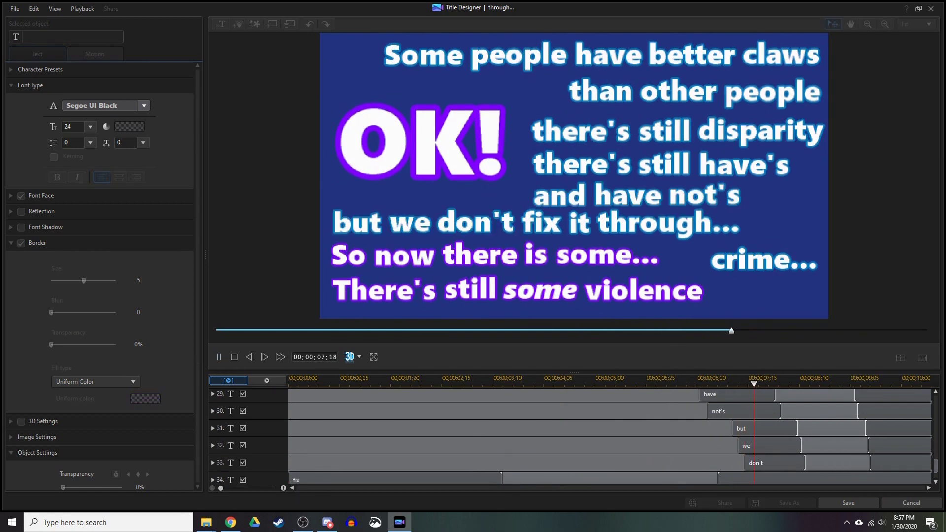
Step: Delay "fix", "it" and "through..." to follow "don't", and start "crime..." at 00;00;08;19, checking by playback
scroll(611, 438, "down", 2)
left_click_drag(296, 445, 759, 445)
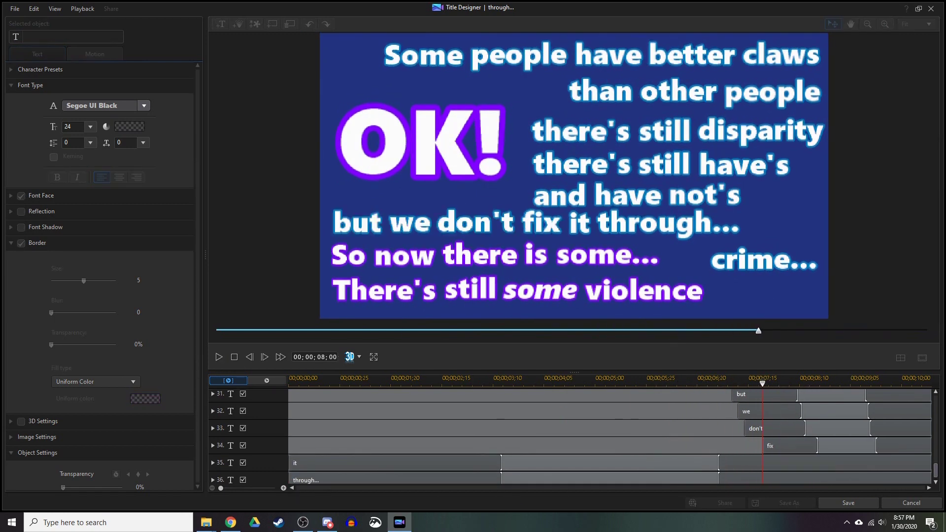
left_click_drag(295, 463, 773, 463)
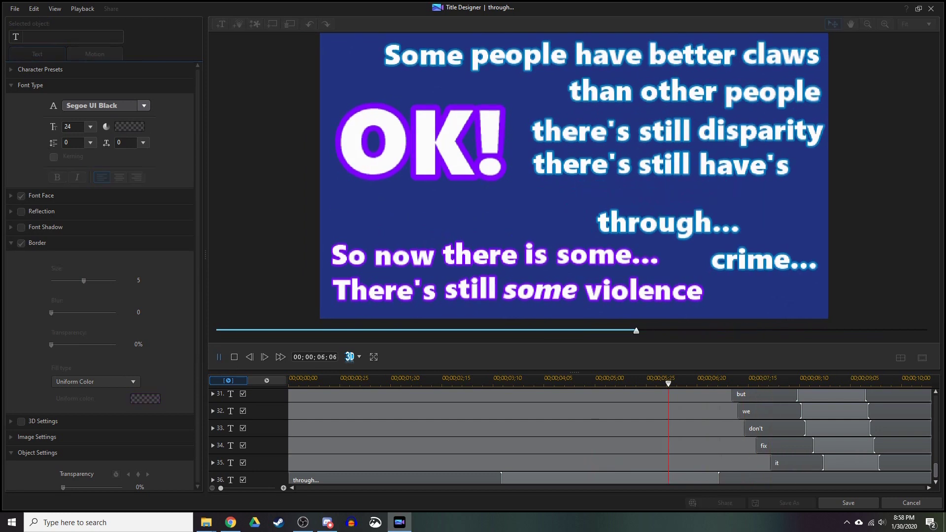
left_click_drag(296, 479, 783, 479)
key("space")
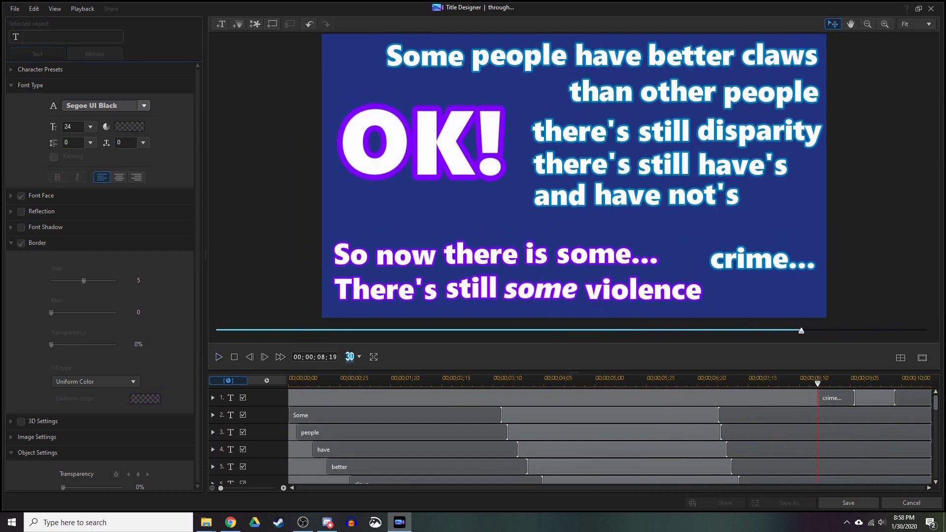
key("space")
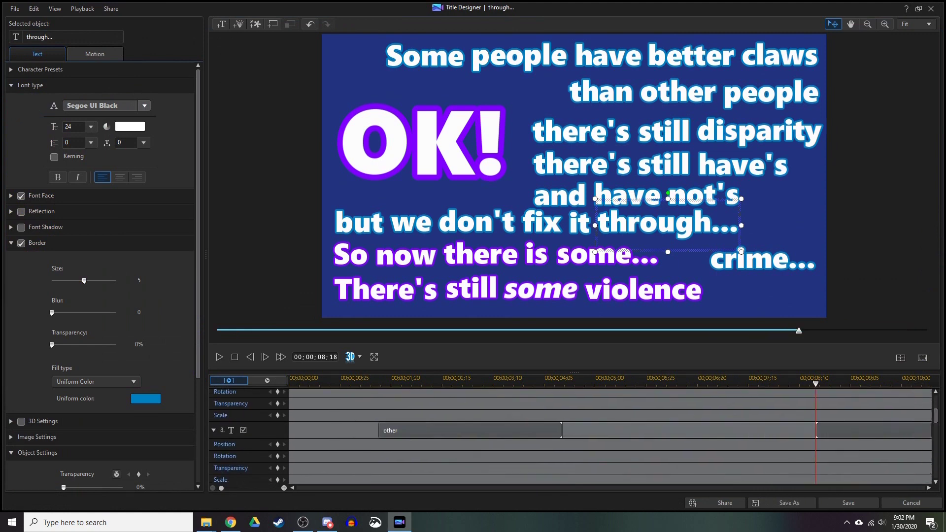
Step: Apply one motion effect to all the word texts of the "through..." title together and save the project
scroll(766, 416, "down", 2)
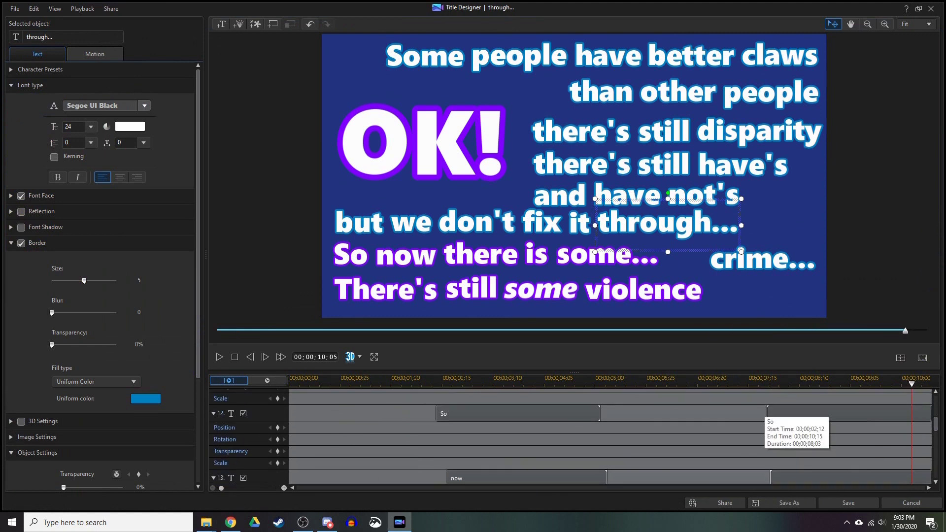
scroll(862, 444, "down", 3)
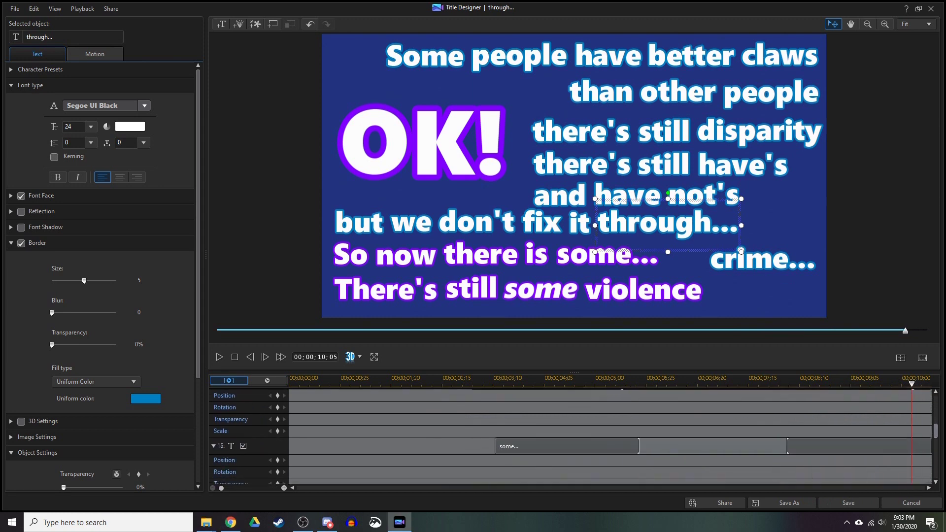
scroll(862, 443, "down", 5)
scroll(862, 444, "down", 3)
scroll(862, 443, "down", 2)
scroll(862, 443, "down", 5)
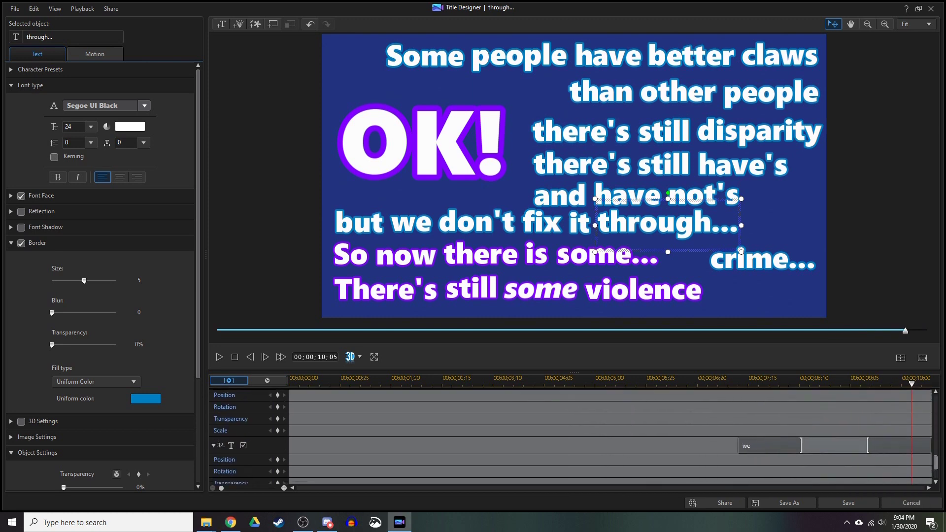
scroll(863, 443, "down", 3)
scroll(862, 443, "down", 4)
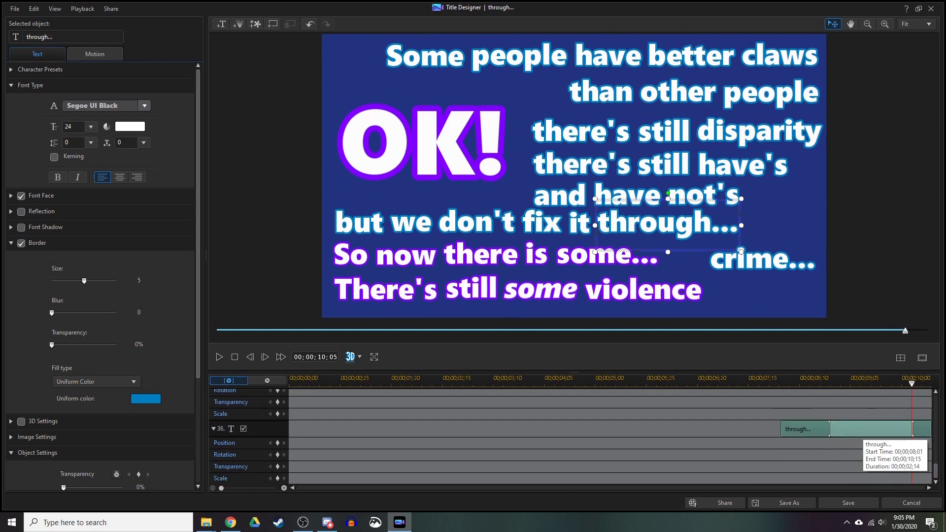
left_click(847, 428)
scroll(98, 276, "down", 7)
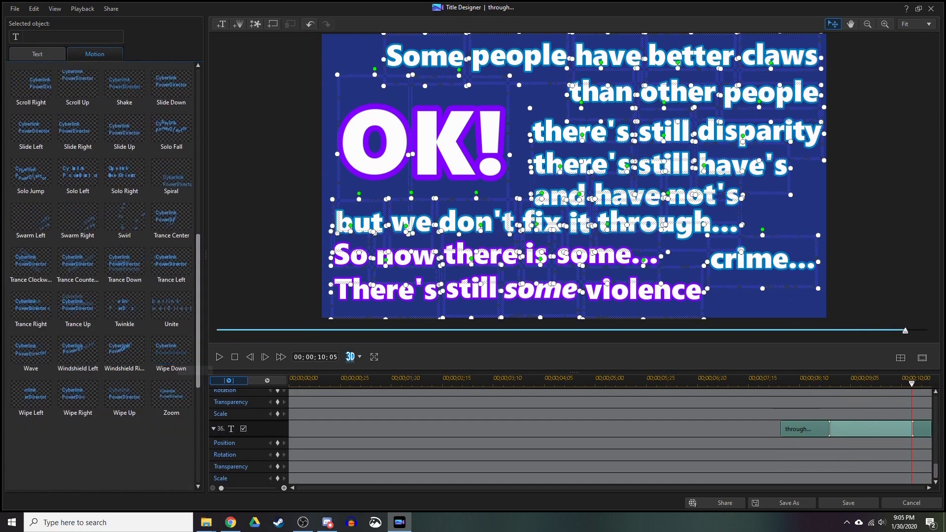
left_click(125, 240)
key("ctrl+s")
Step: Play back the edited project on the main timeline to review the titles against the podcast audio
key("space")
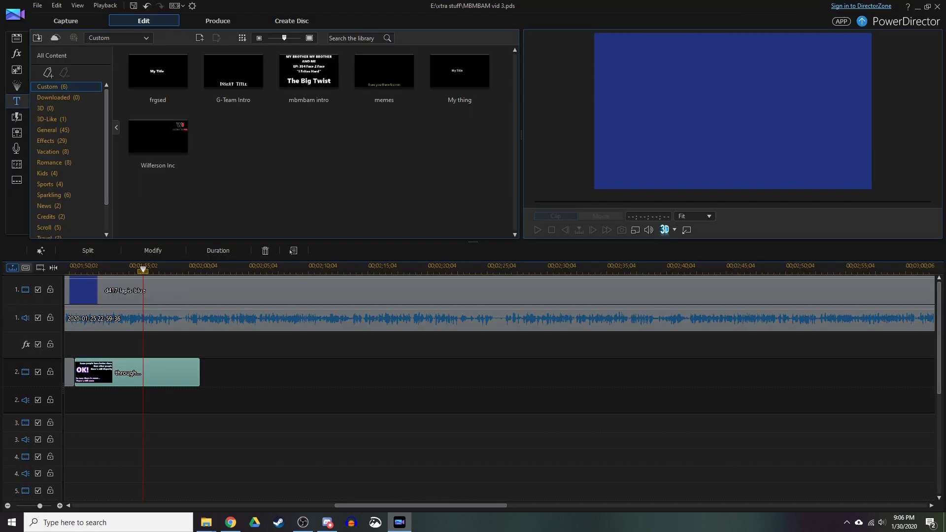
key("space")
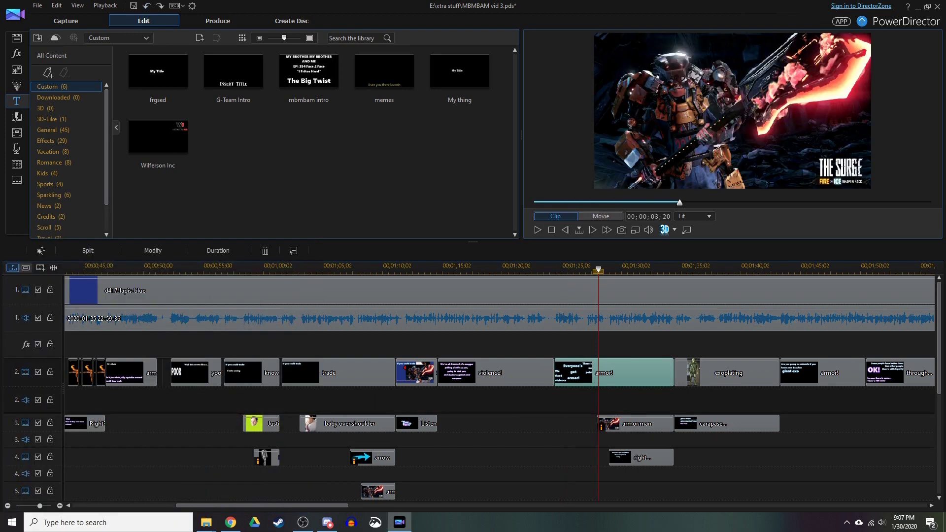
left_click(489, 373)
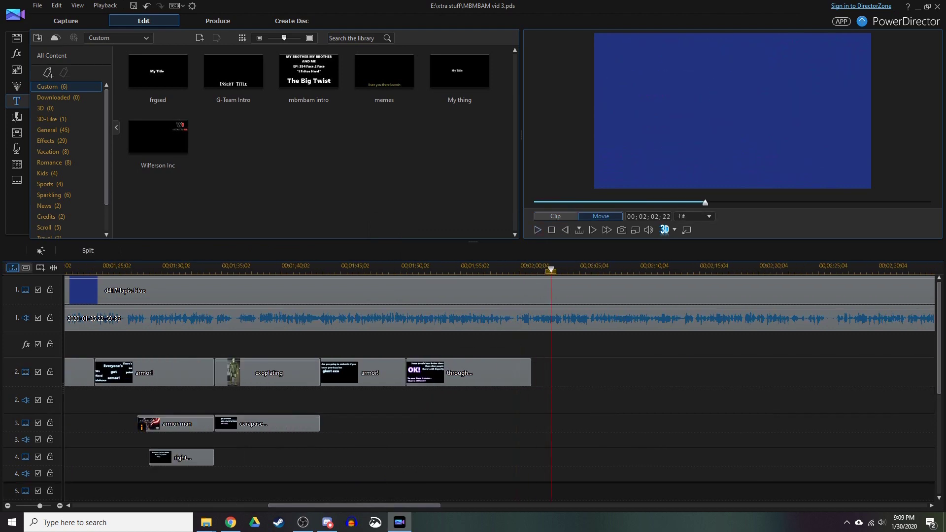
key("space")
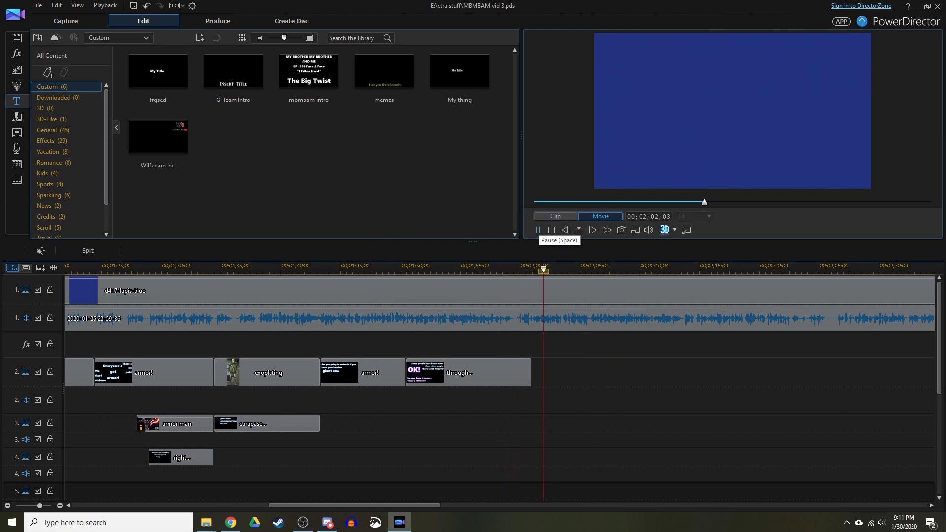
Step: Open the new default title that follows the "through..." clip and replace its text with "There's no more crime..."
double_click(560, 373)
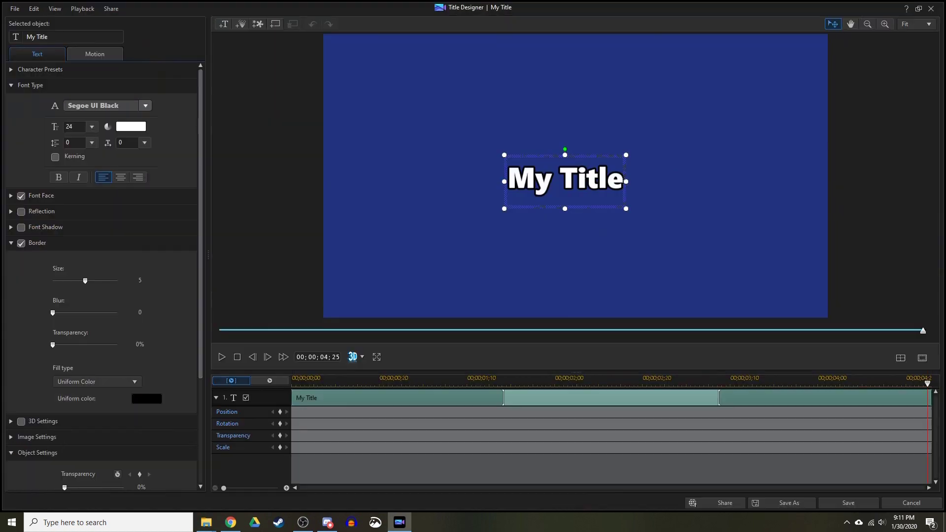
key("ctrl+a")
type("There's no more crime...")
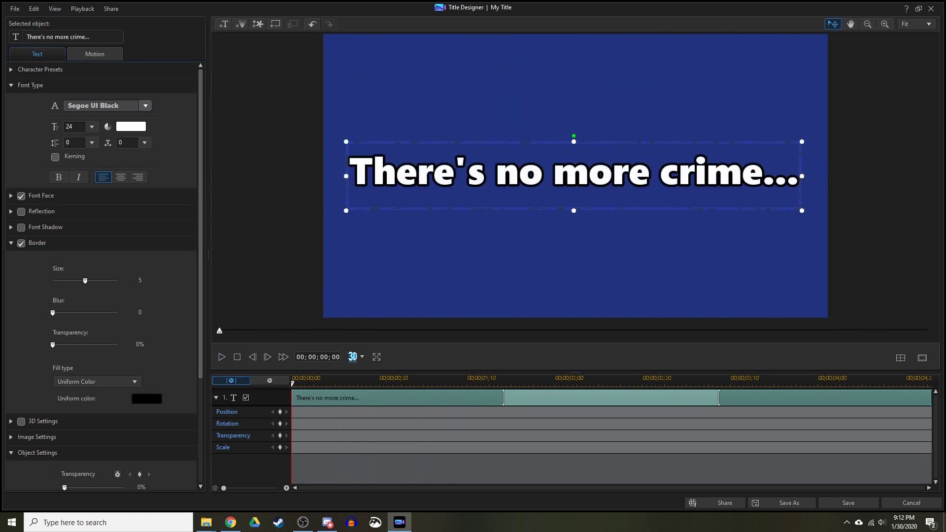
Step: Add a separate "There's" text and align it over the same word of the full sentence
left_click(360, 261)
type("There;")
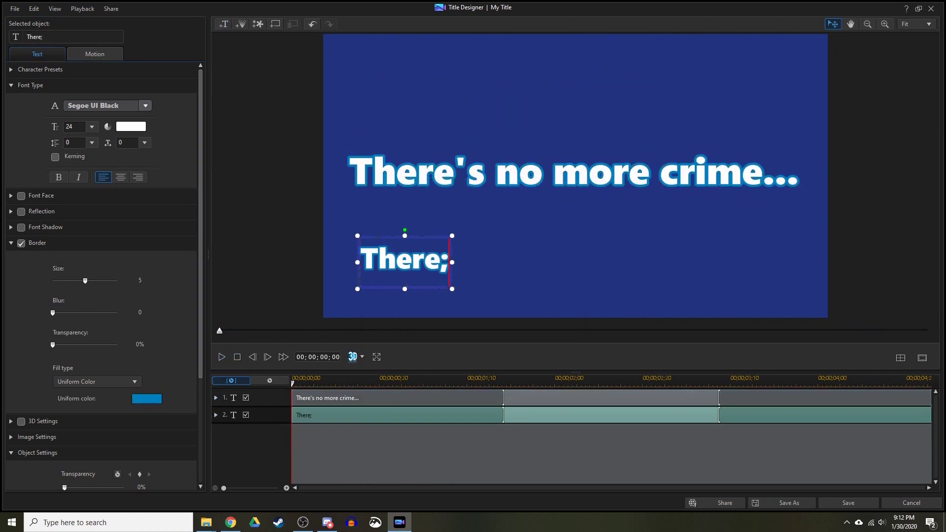
key("BackSpace")
type("'s")
left_click(574, 172)
left_click(404, 261)
left_click_drag(404, 262, 414, 180)
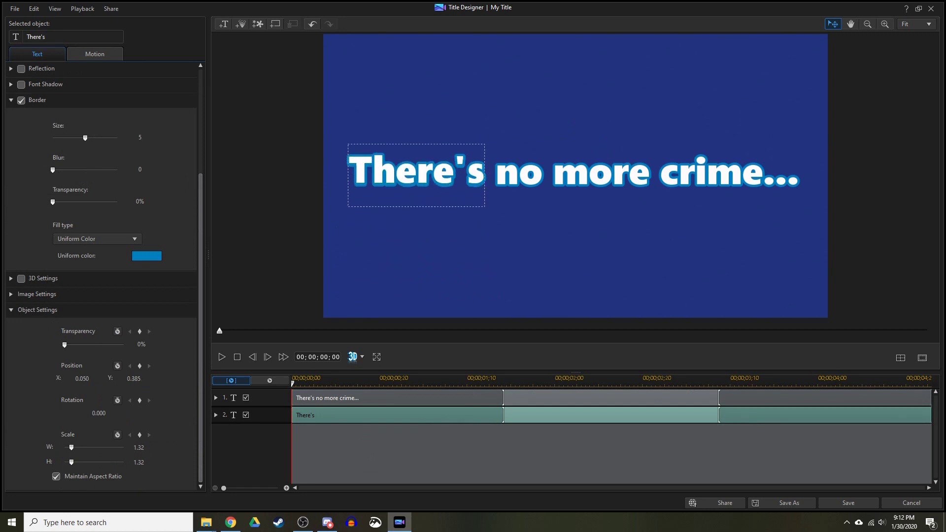
Step: Add separate texts "no", "more" and "crime...", each aligned over its matching word in the sentence
left_click(404, 92)
type("no")
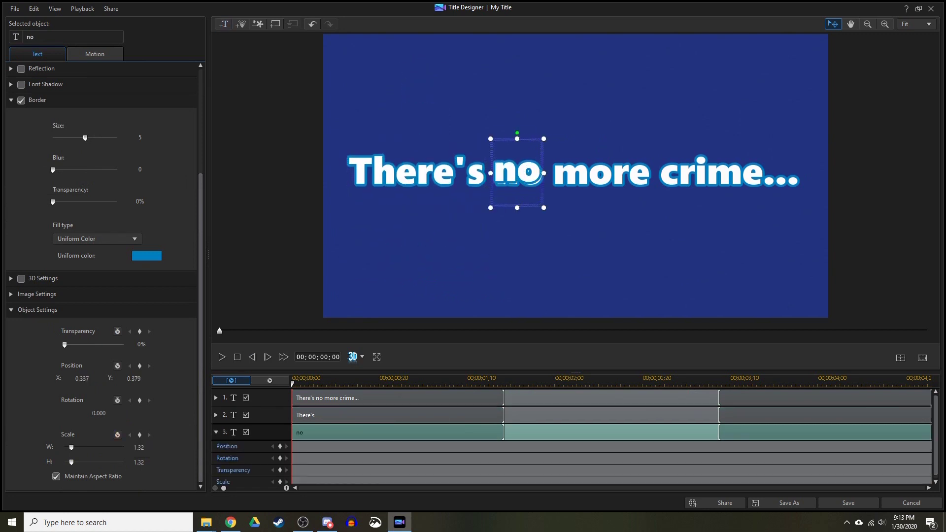
left_click(223, 23)
left_click(384, 89)
type("more")
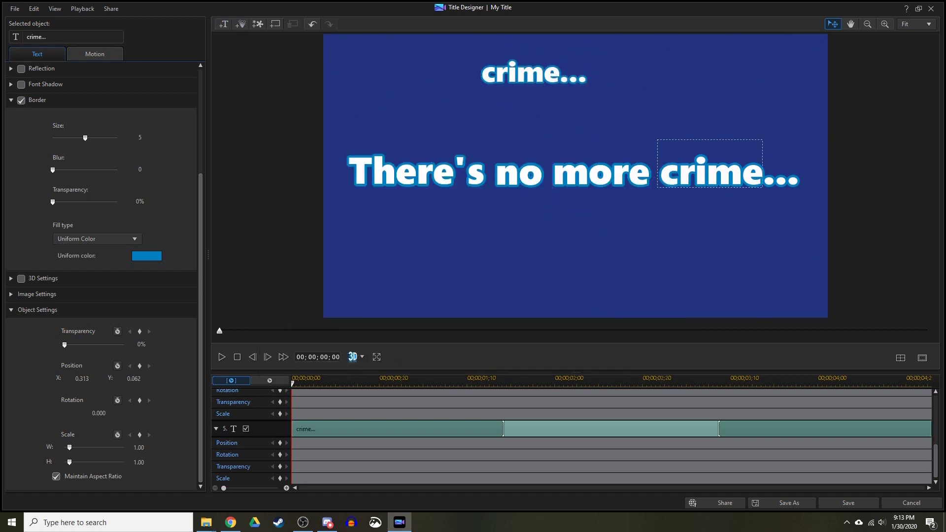
Step: Stagger "no", "more" and "crime..." to start at about 00;00;00;04, 00;00;00;10 and 00;00;00;20, hiding the full-sentence text
left_click(519, 173)
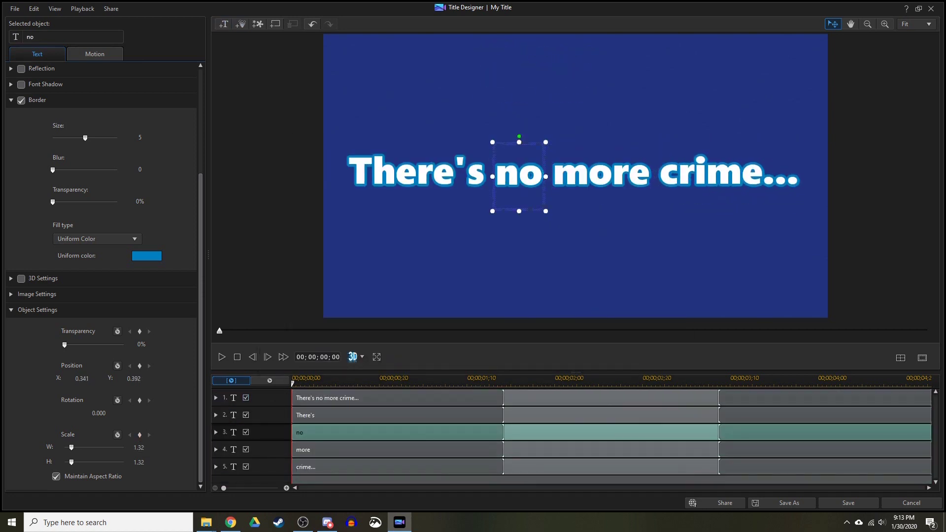
left_click_drag(394, 432, 411, 432)
key("space")
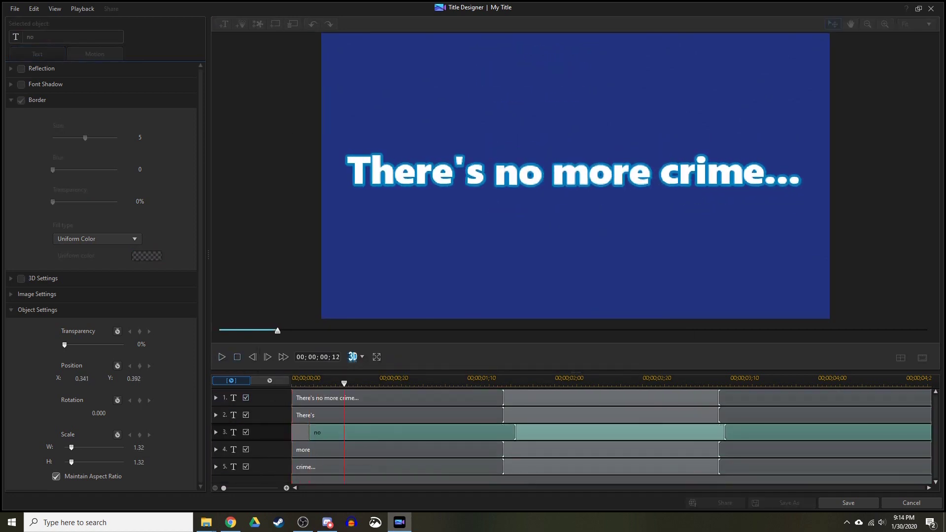
left_click_drag(298, 450, 341, 449)
left_click(246, 398)
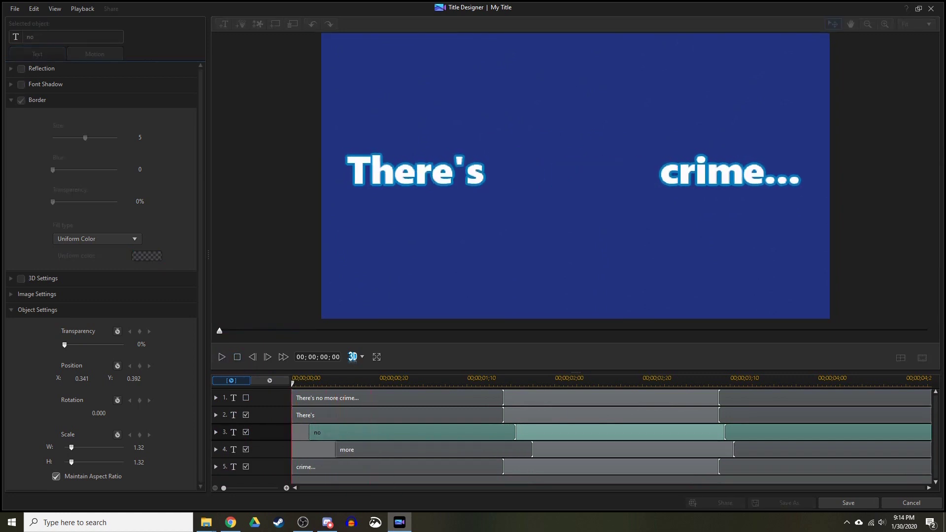
left_click_drag(293, 466, 380, 466)
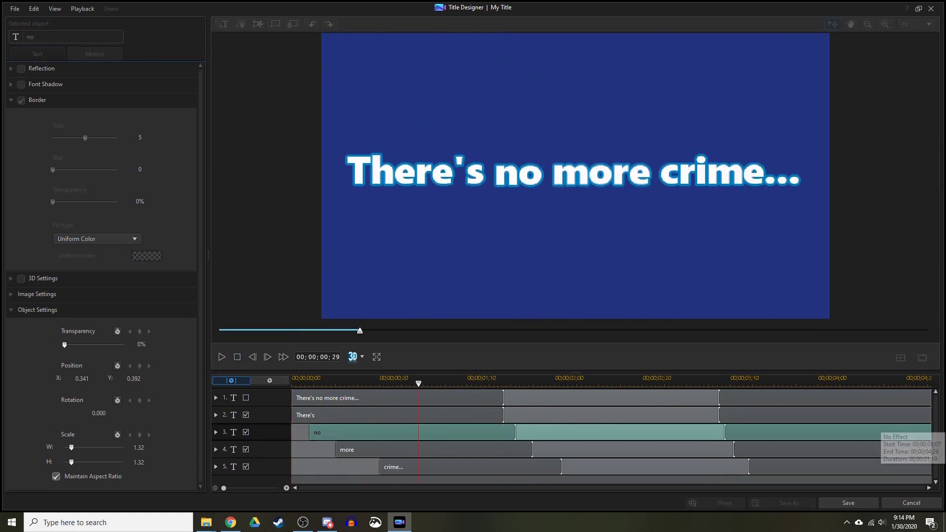
Step: End the four single-word texts at about 00;00;00;29 and start the full sentence there, checking by playback
left_click_drag(930, 415, 418, 414)
left_click_drag(930, 432, 417, 432)
left_click_drag(931, 449, 417, 449)
left_click_drag(931, 466, 417, 466)
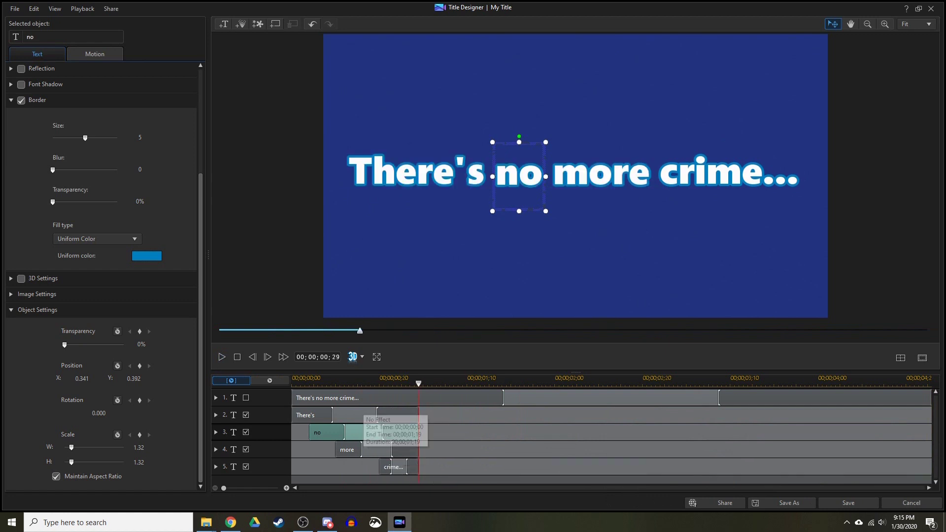
left_click_drag(345, 397, 471, 398)
left_click(237, 357)
key("space")
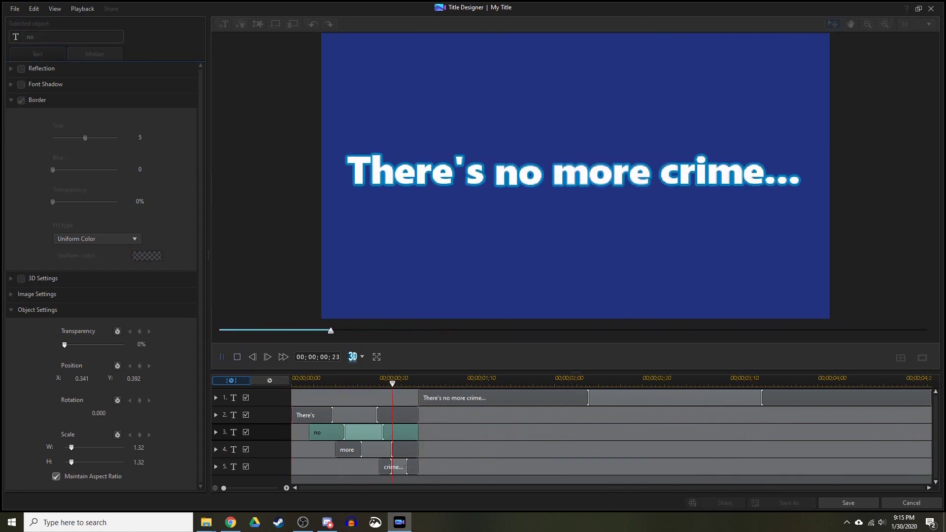
Step: Try a black border colour on the separate word texts of "There's no more crime..."
left_click(404, 415)
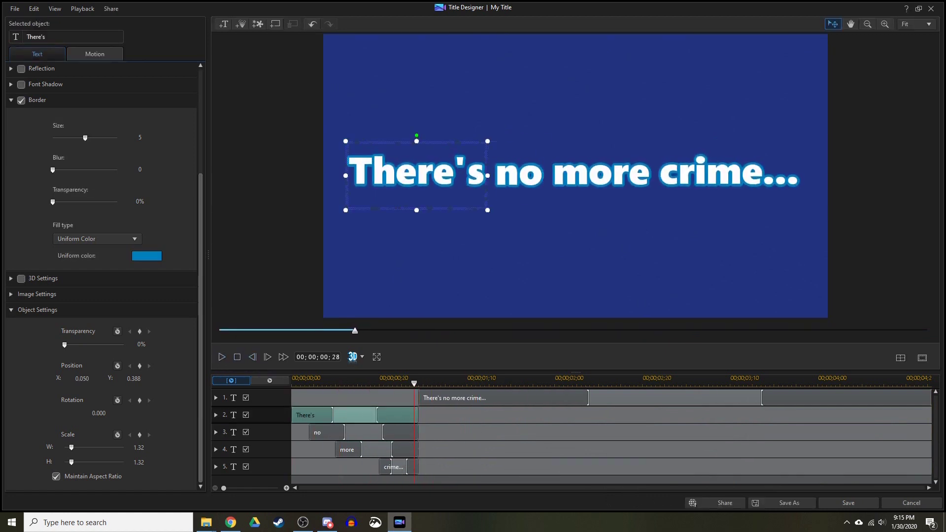
left_click(146, 255)
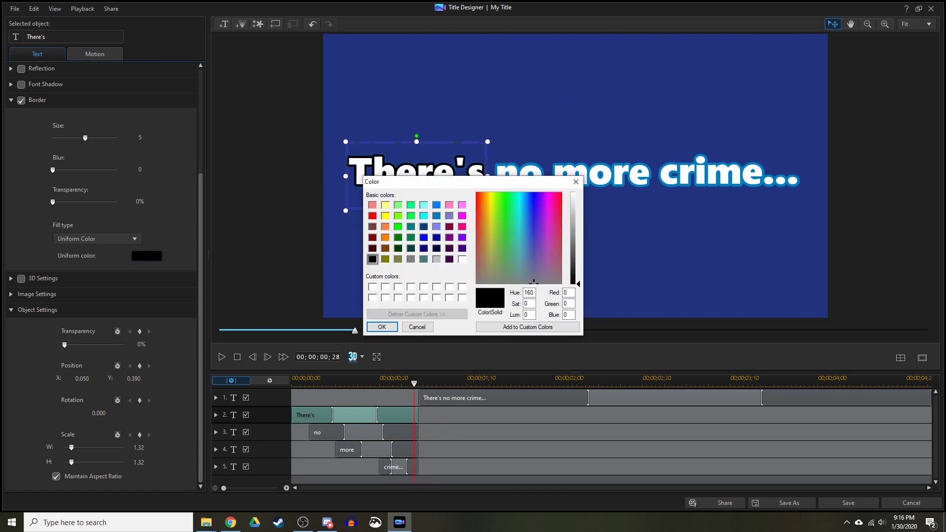
left_click(382, 325)
left_click(518, 175)
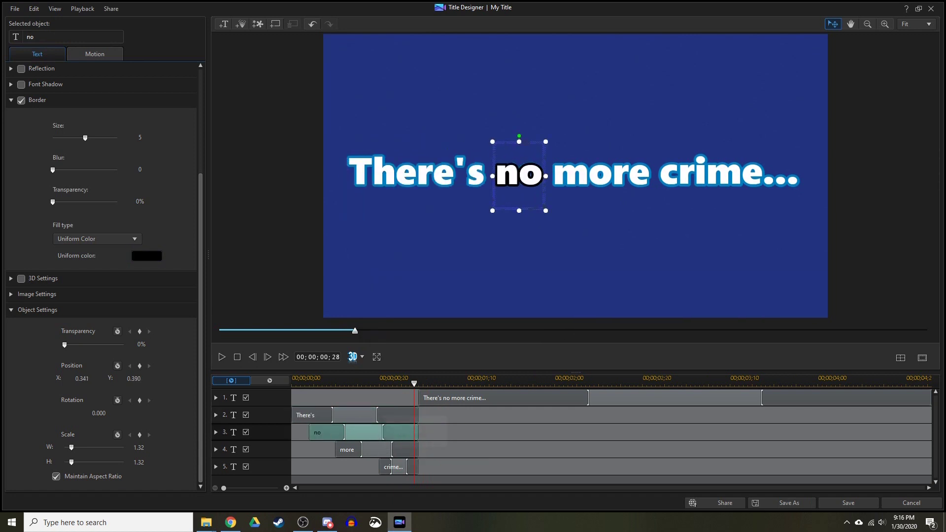
left_click(146, 255)
left_click(382, 326)
left_click(601, 175)
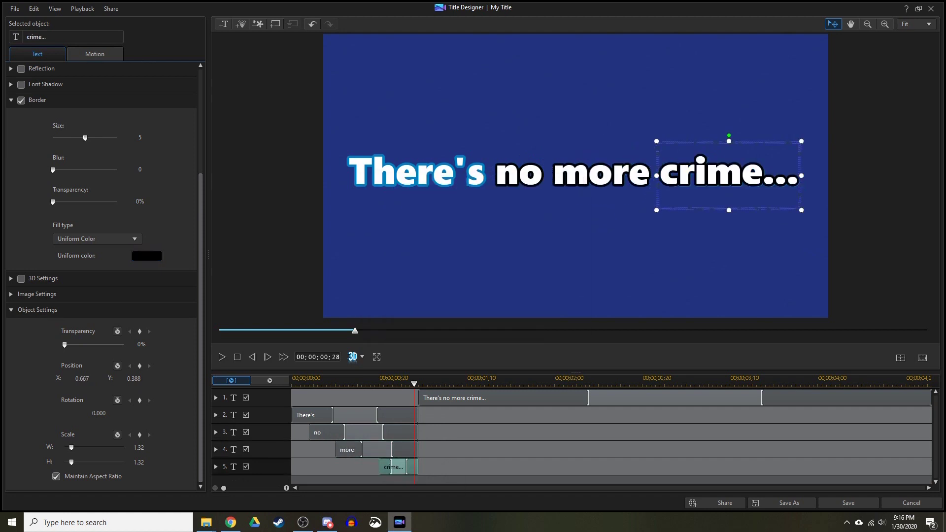
left_click(146, 255)
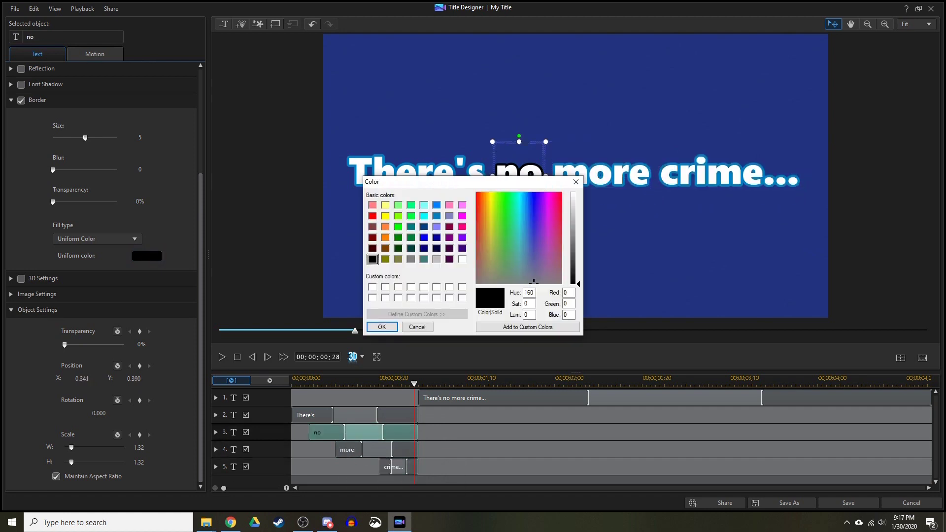
left_click(382, 325)
Step: Give the four single words a short Slide Right entrance effect and play the title to check it
left_click(221, 357)
left_click(317, 415)
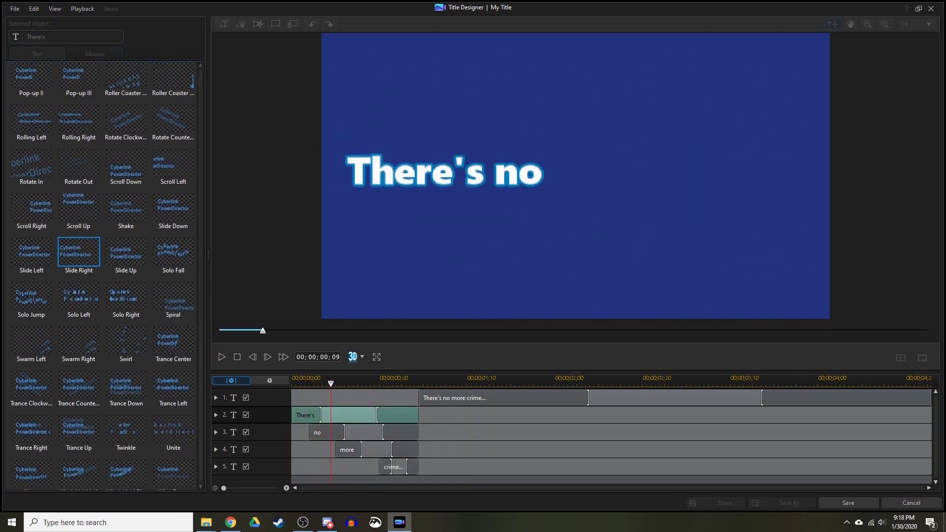
left_click(339, 432)
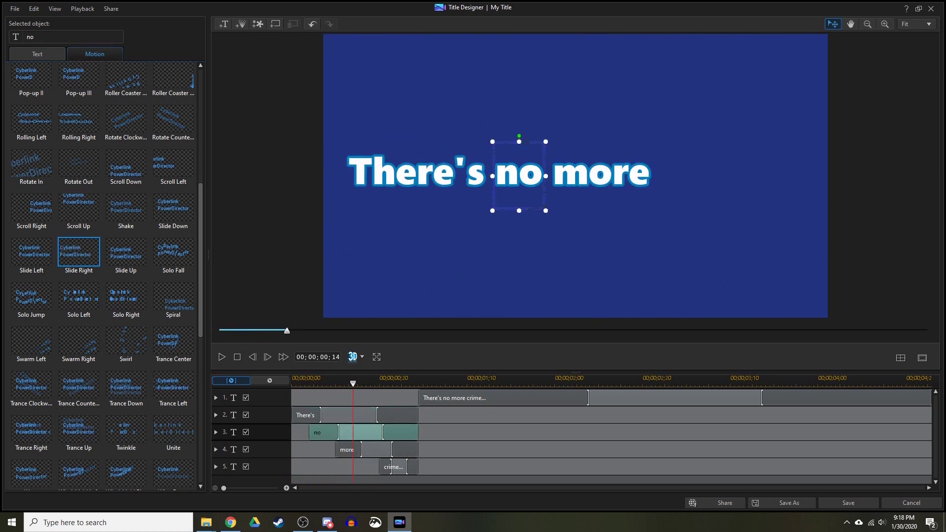
left_click(388, 466)
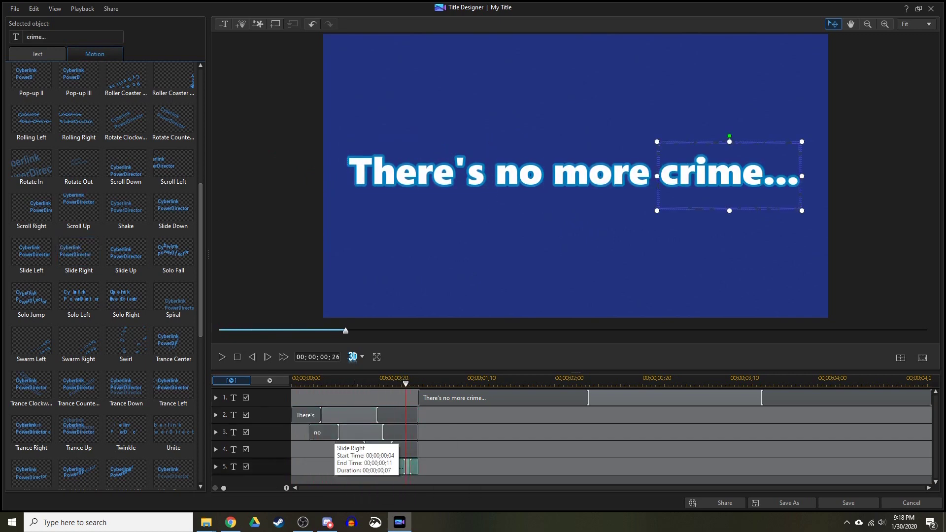
left_click(222, 356)
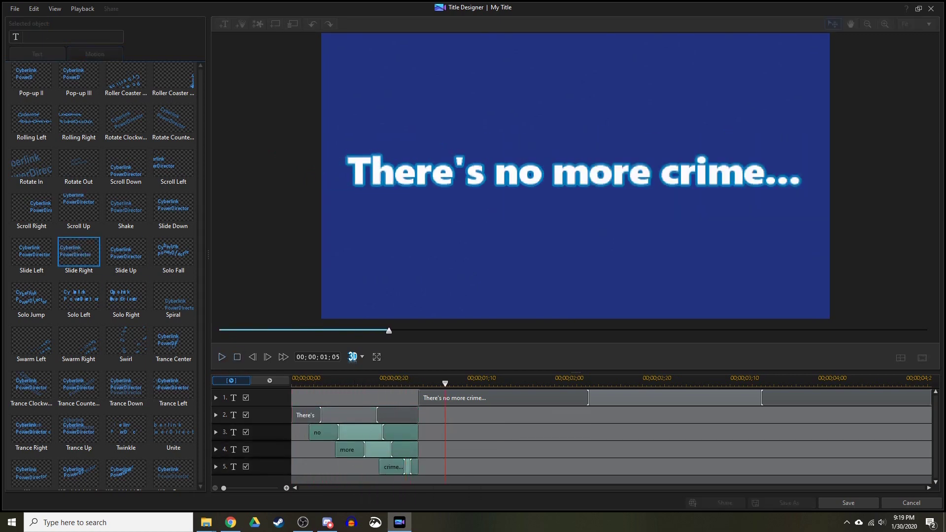
Step: Trim the full-sentence text to end at 00;00;01;06 and try motion effects on it, including Slide Up
left_click_drag(931, 398, 449, 399)
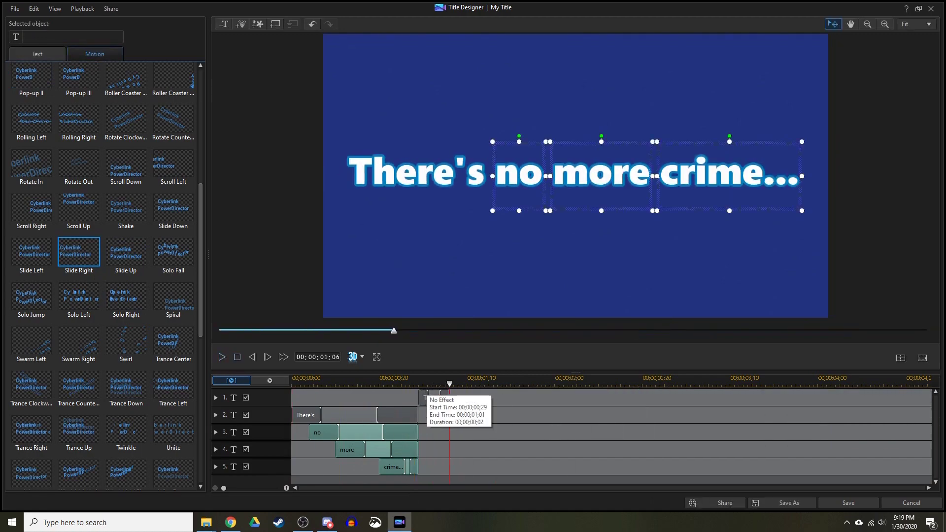
scroll(93, 257, "down", 6)
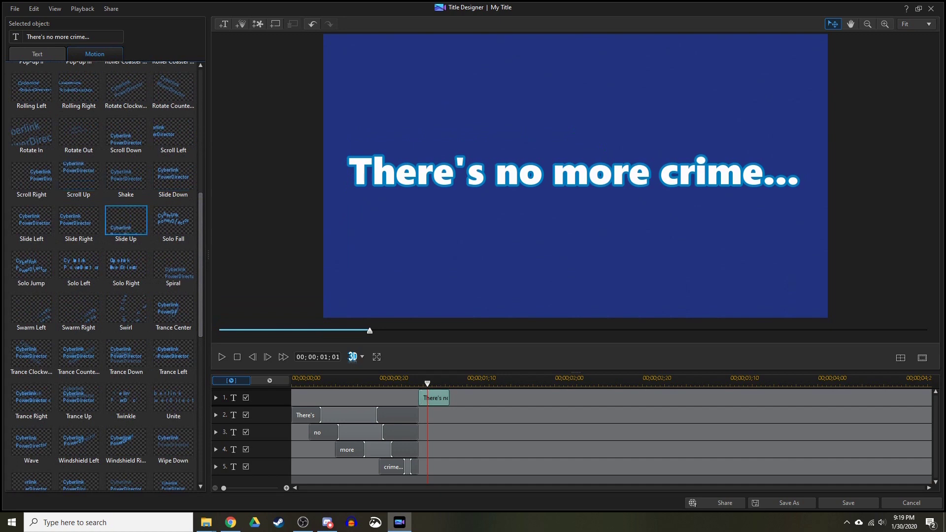
left_click(173, 220)
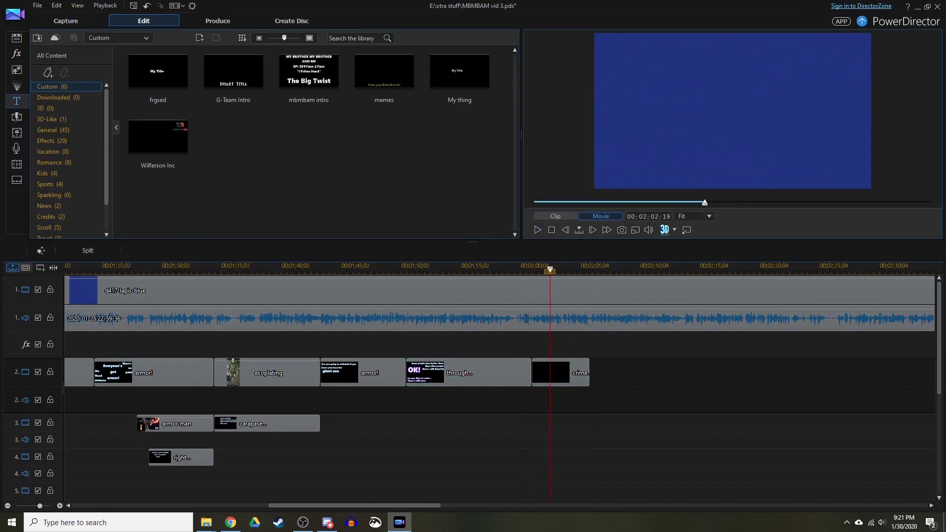
Step: Reopen the "crime..." title and set the full sentence's ending effect to Hide Left
double_click(551, 372)
left_click(422, 398)
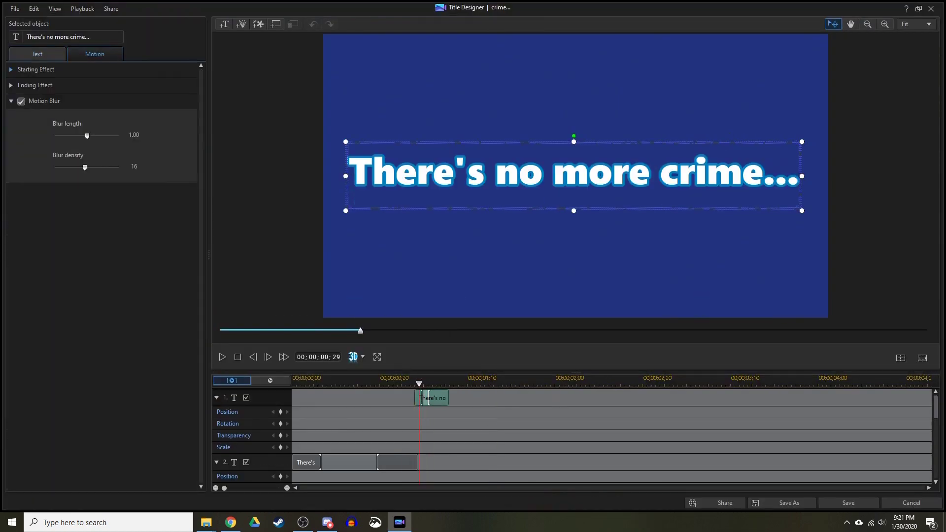
left_click(422, 398)
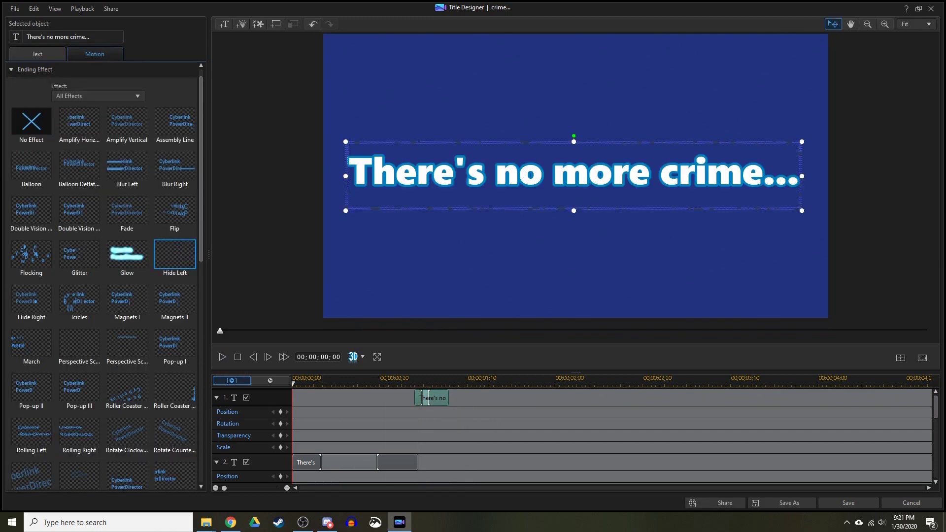
Step: Set the full sentence's ending effect to Wipe Down, try motion blur on it, and play the title
scroll(120, 139, "down", 10)
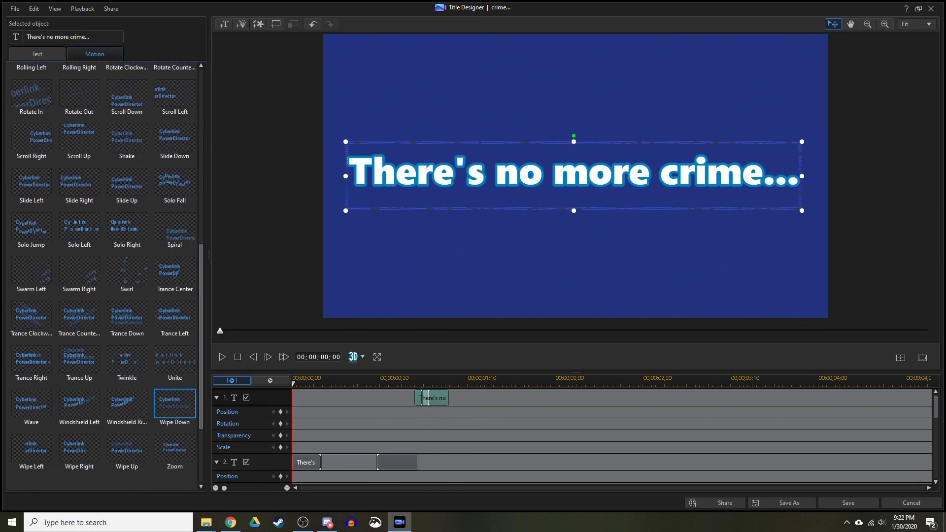
key("space")
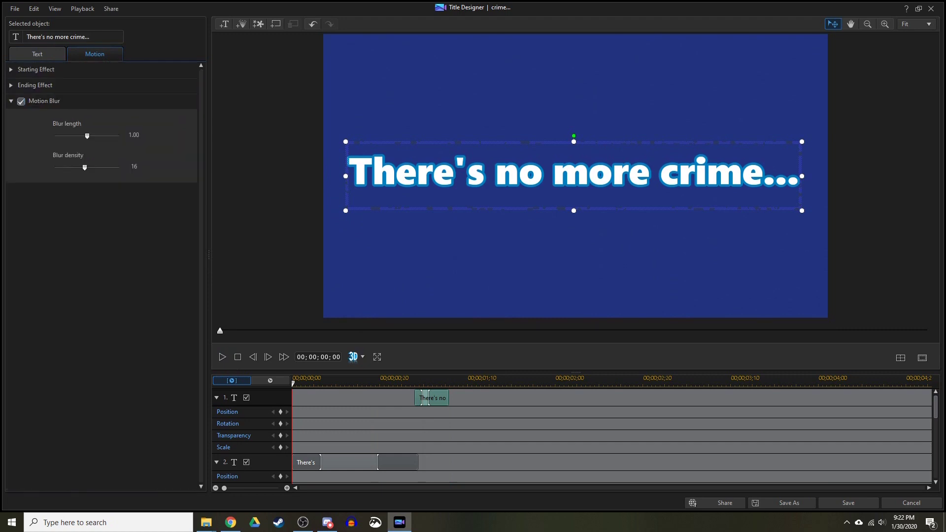
left_click(423, 398)
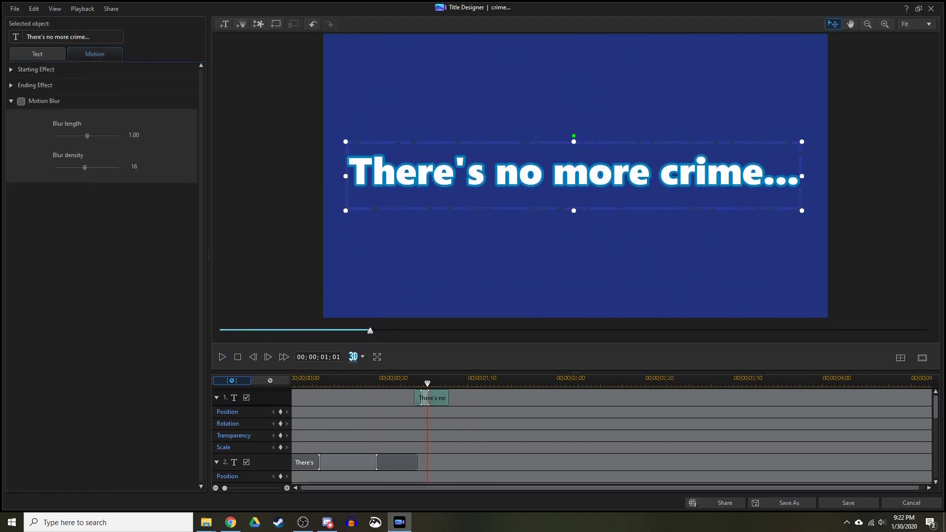
key("space")
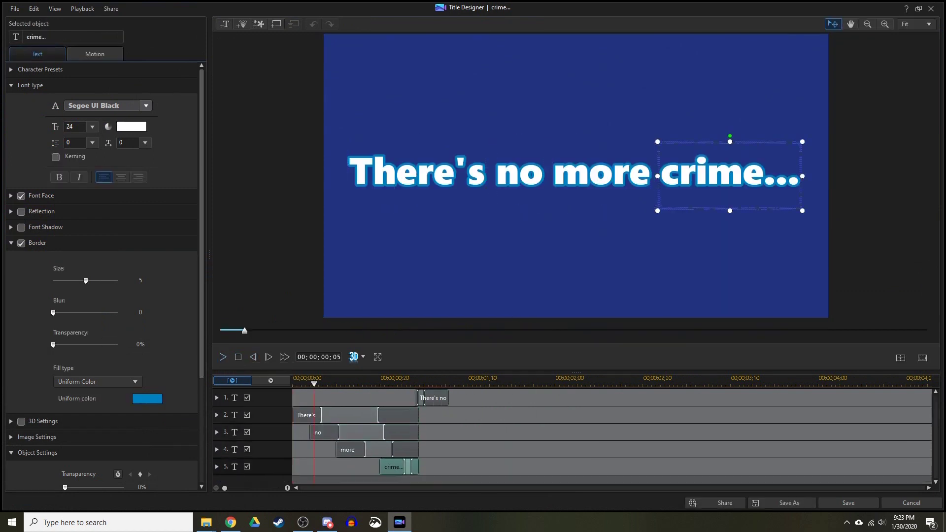
Step: Add the texts "well ok, there's no violent crime" and "There's no white collar crime Travis!" to the title
key("space")
left_click(238, 357)
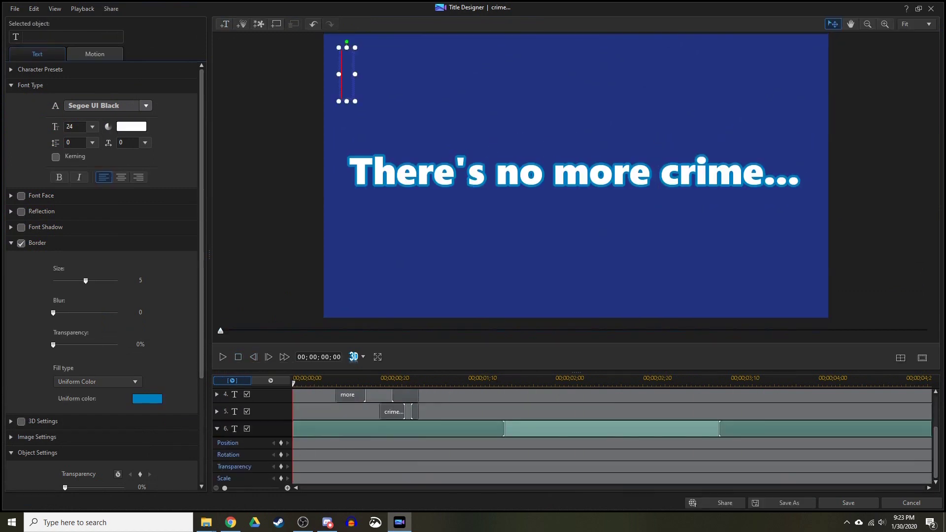
key("space")
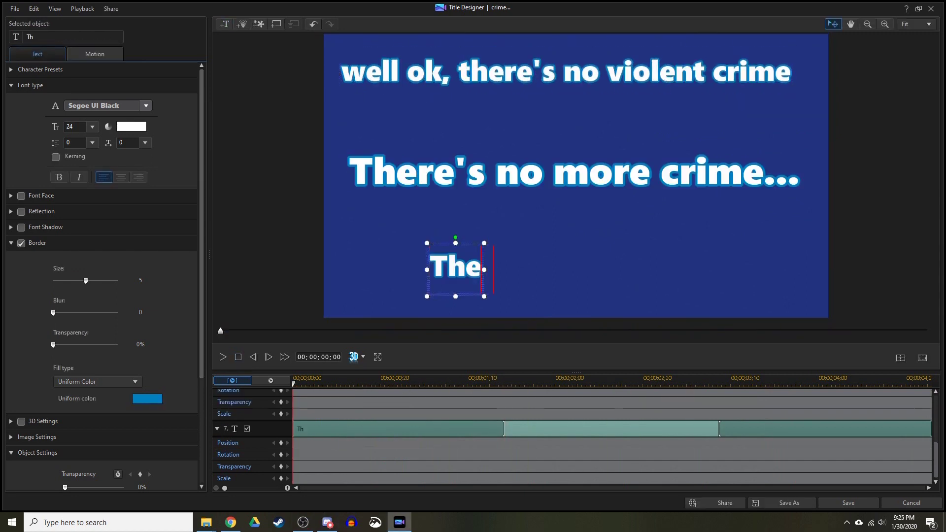
type("re's no")
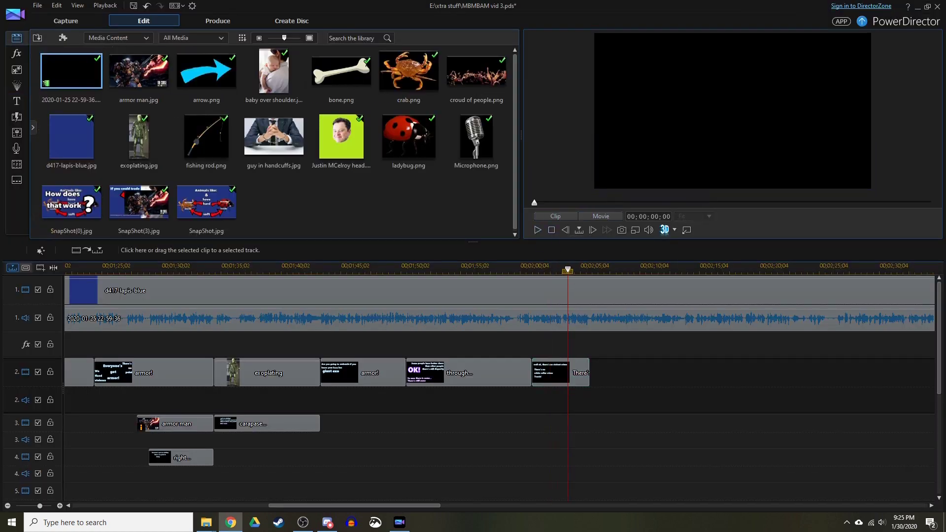
Step: Place the handcuffed man image on track 3 under the title's end, then enlarge it and fit it into the frame's lower-right corner
mouse_move(600, 422)
left_mouse_down()
mouse_move(591, 423)
mouse_move(599, 424)
left_mouse_up()
left_click(546, 400)
double_click(576, 423)
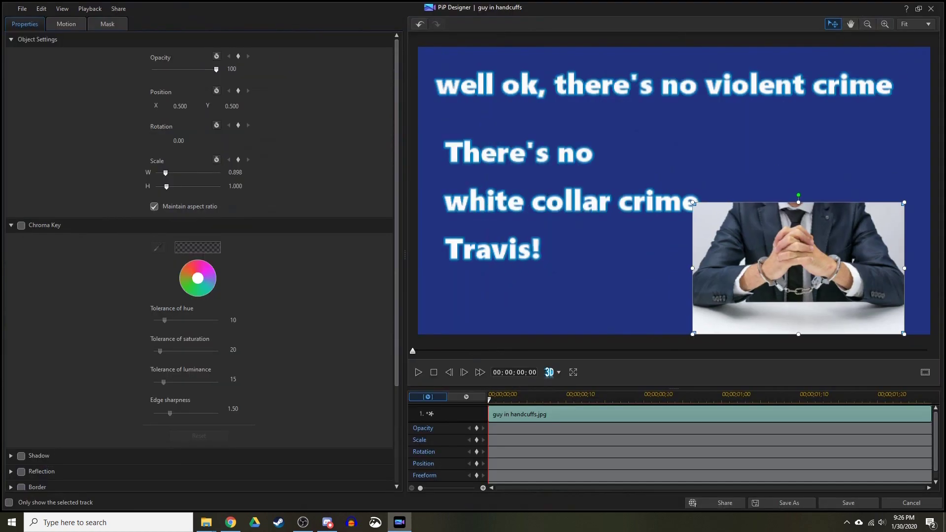
left_click_drag(692, 202, 633, 64)
left_click_drag(758, 162, 759, 237)
left_click(848, 502)
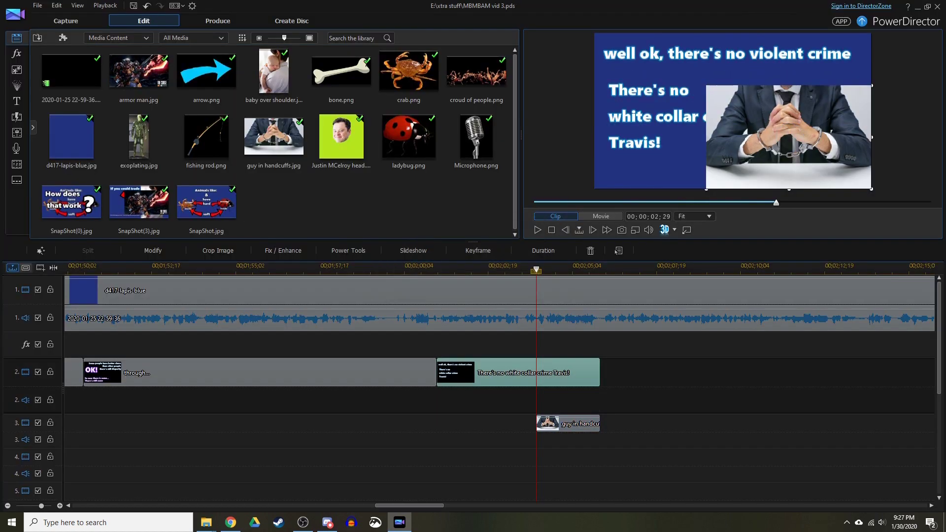
Step: Reopen the title, add position keyframes sliding "There's no more crime..." off the right edge, and shift its clip slightly earlier
double_click(517, 373)
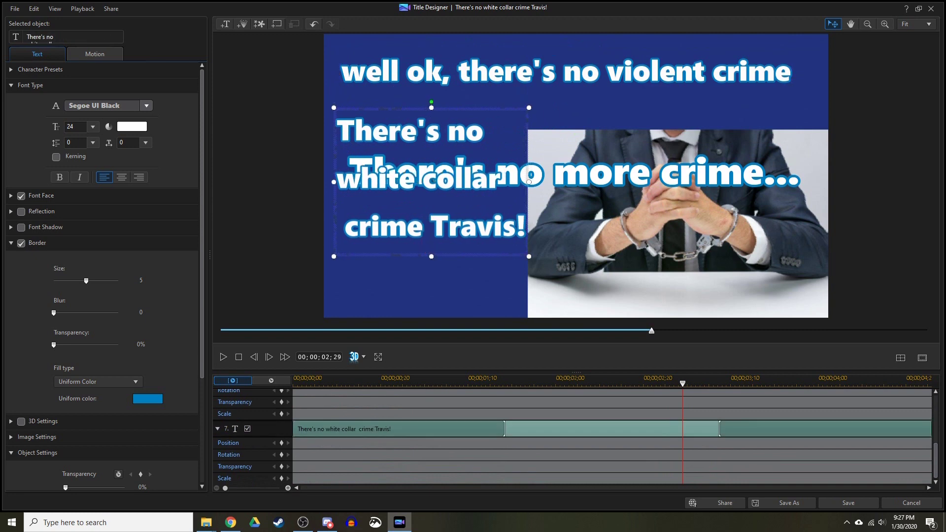
left_click(493, 73)
left_click(223, 356)
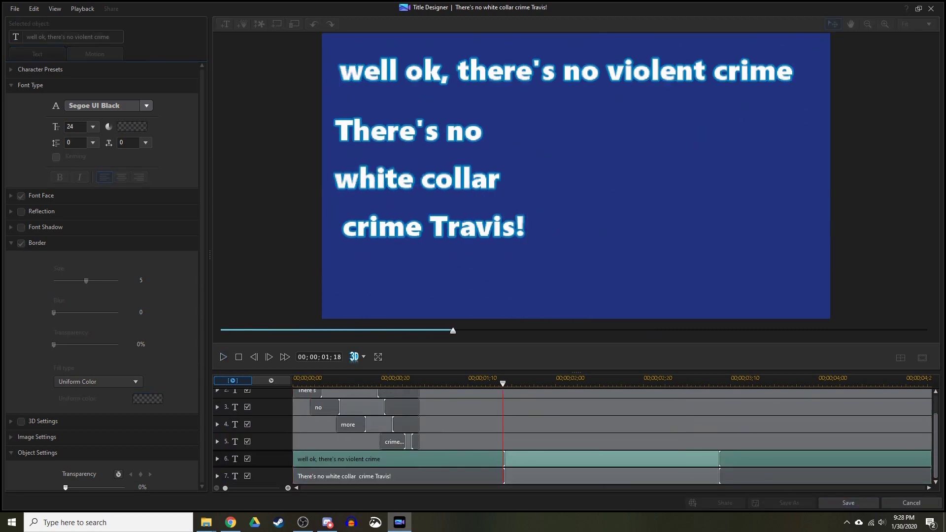
left_click(434, 398)
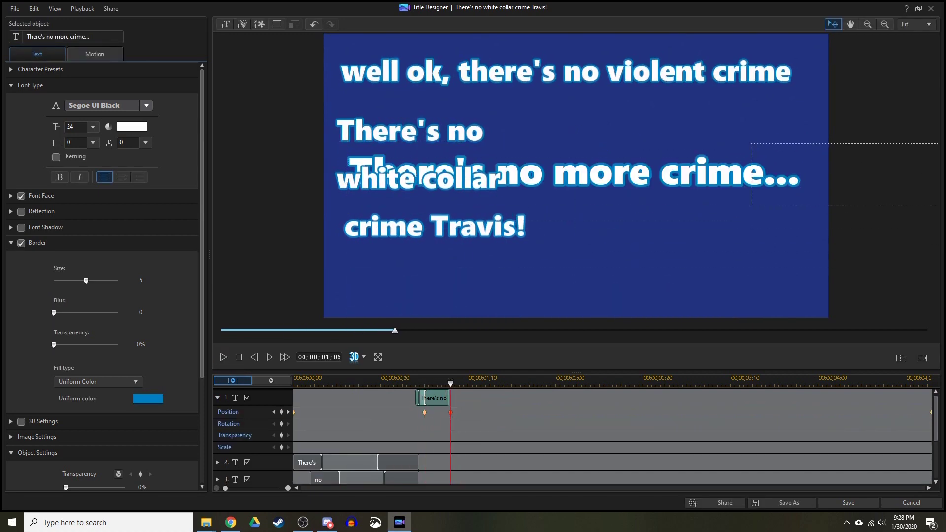
key("space")
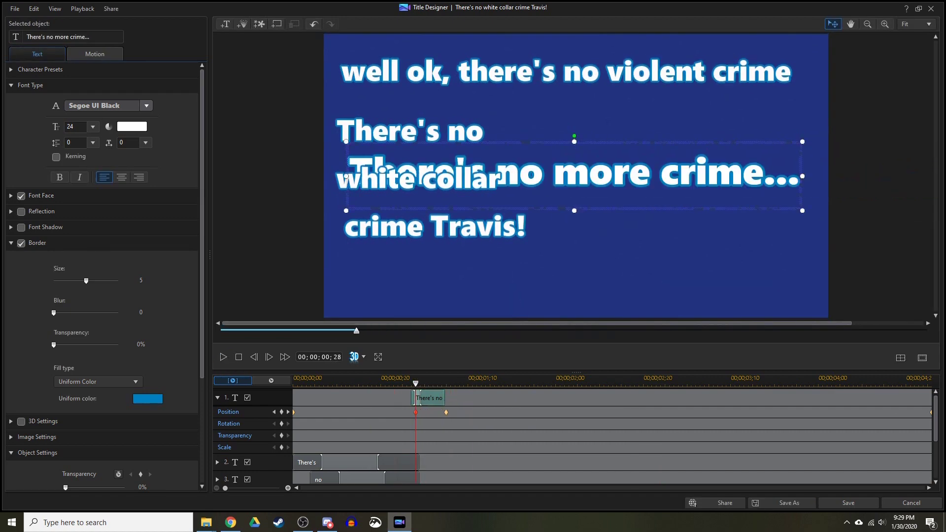
key("Left")
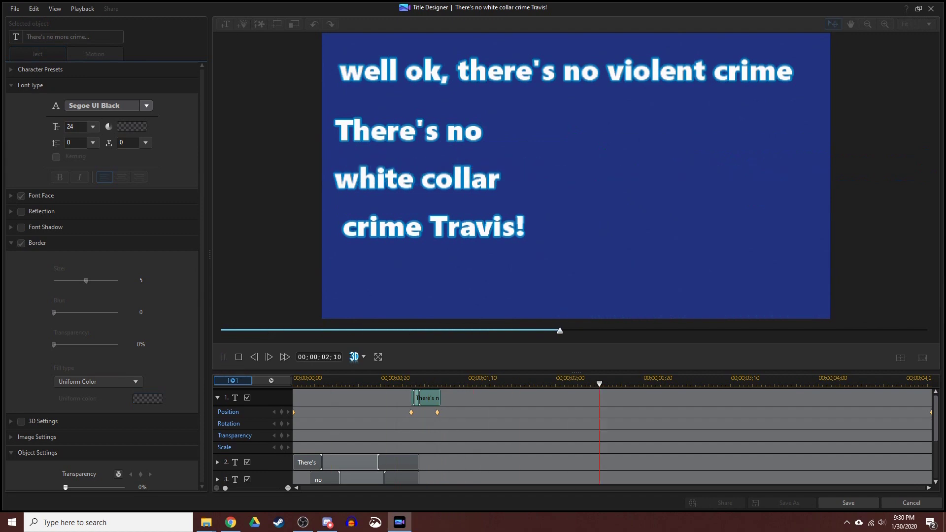
Step: Replace the first line with separate word texts "well", "ok,", "there's", "no", "violent" and "crime" in the same positions
left_click_drag(346, 181, 490, 180)
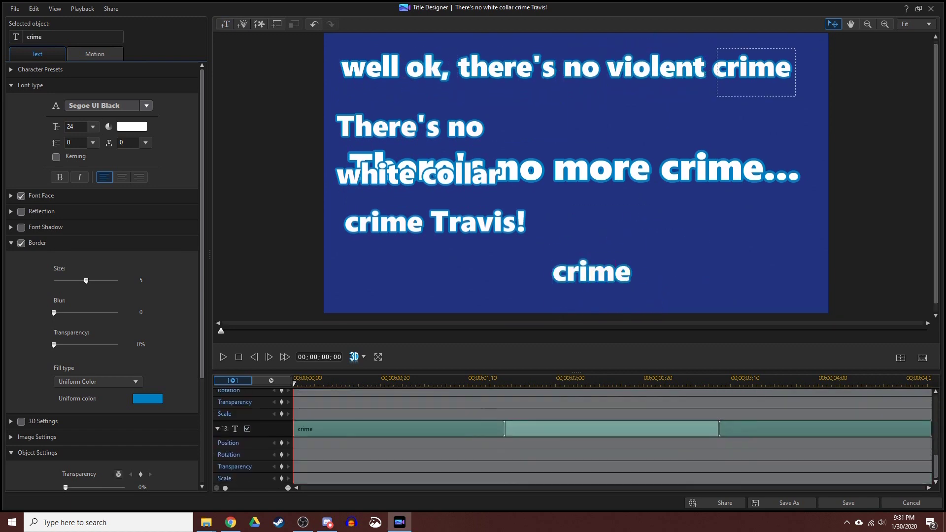
left_click(656, 69)
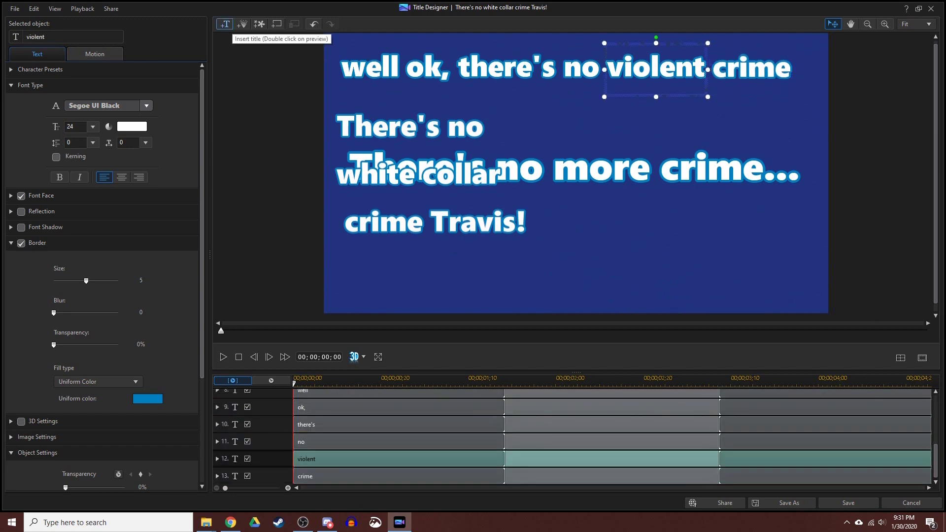
Step: Replace the second sentence with separate word texts "There's", "no", "white", "collar", "crime" and "Travis!" in the same positions
left_click(225, 24)
left_click(466, 127)
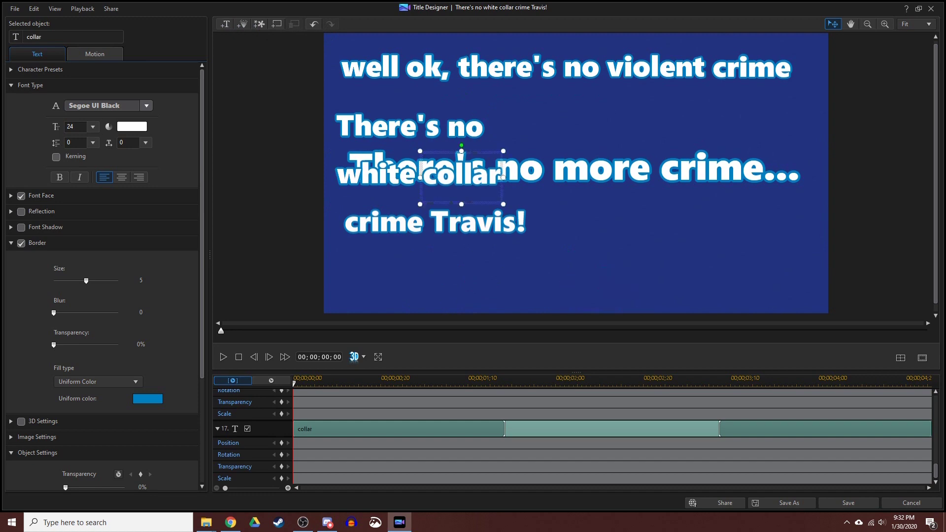
left_click(225, 23)
type("cri")
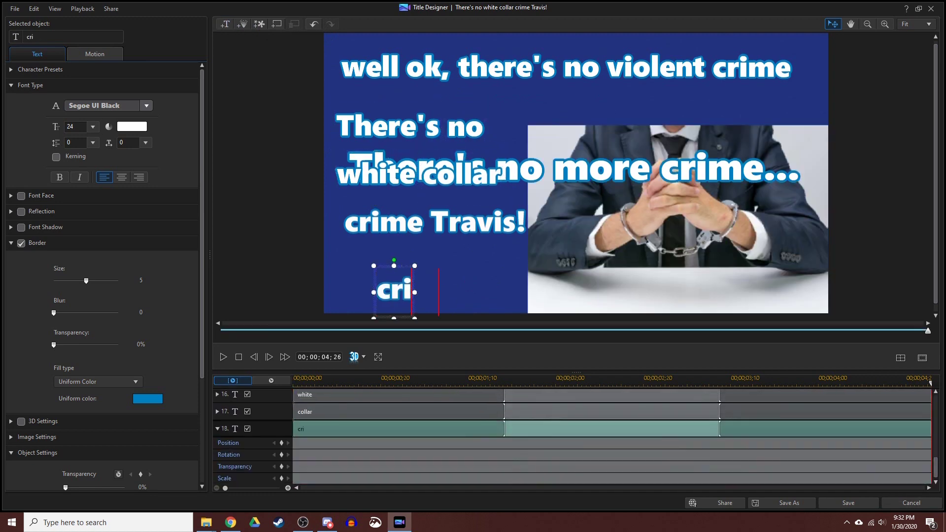
left_click(224, 24)
type("Travis")
left_click(384, 223)
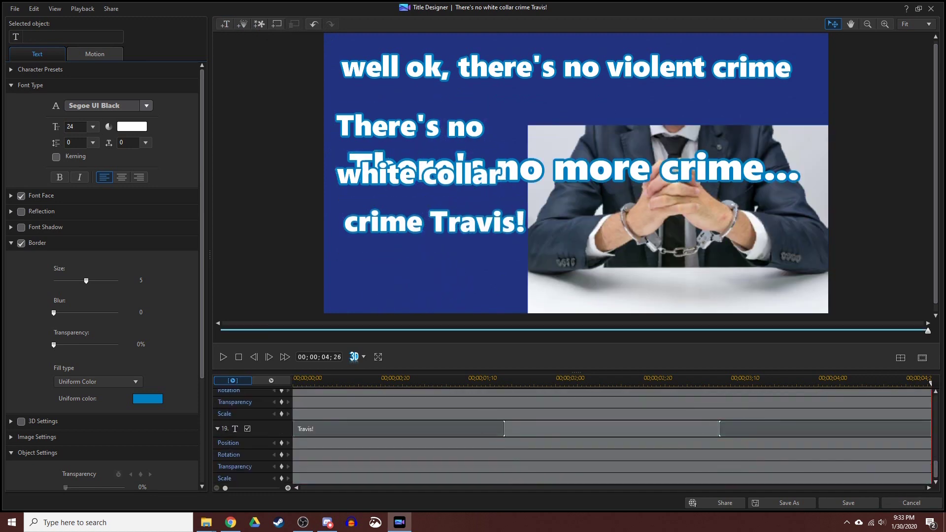
Step: Stagger the start times of the first line's words to match the speech and shorten its last word to "cri-"
scroll(367, 439, "up", 5)
key("space")
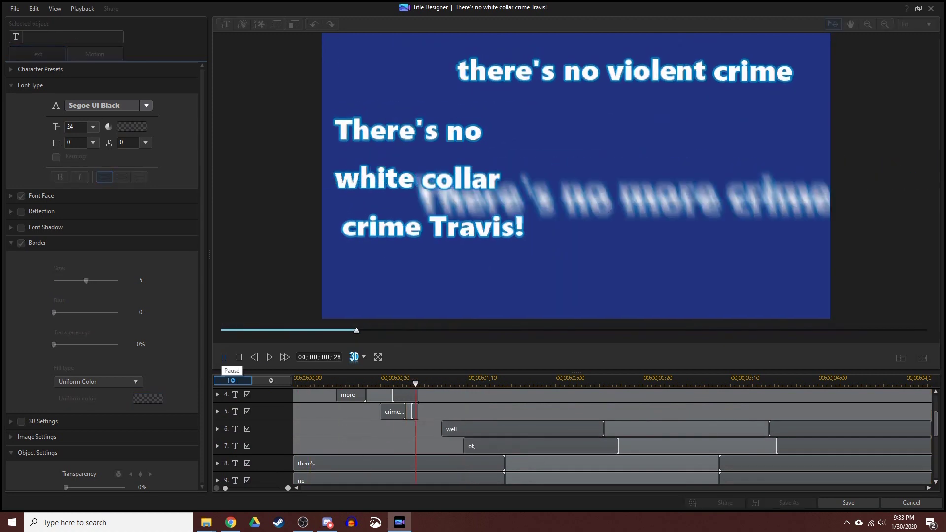
key("space")
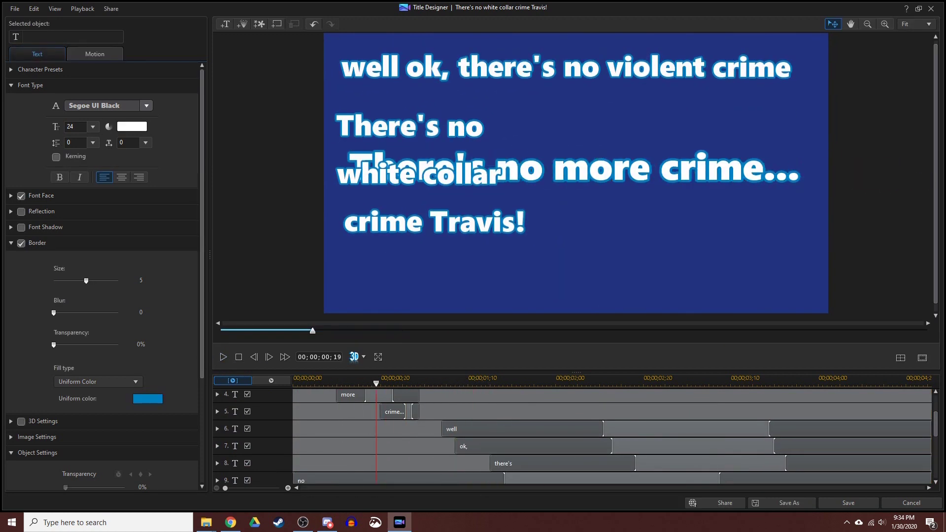
key("space")
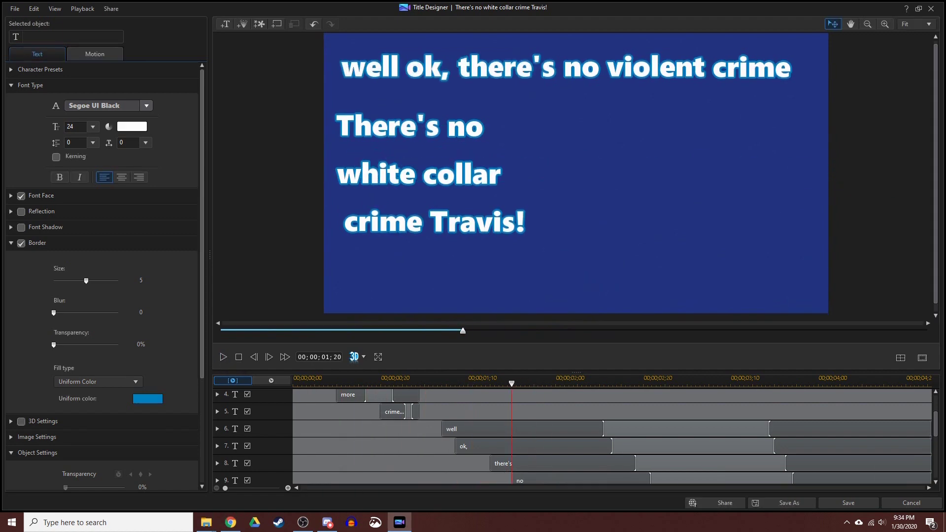
key("space")
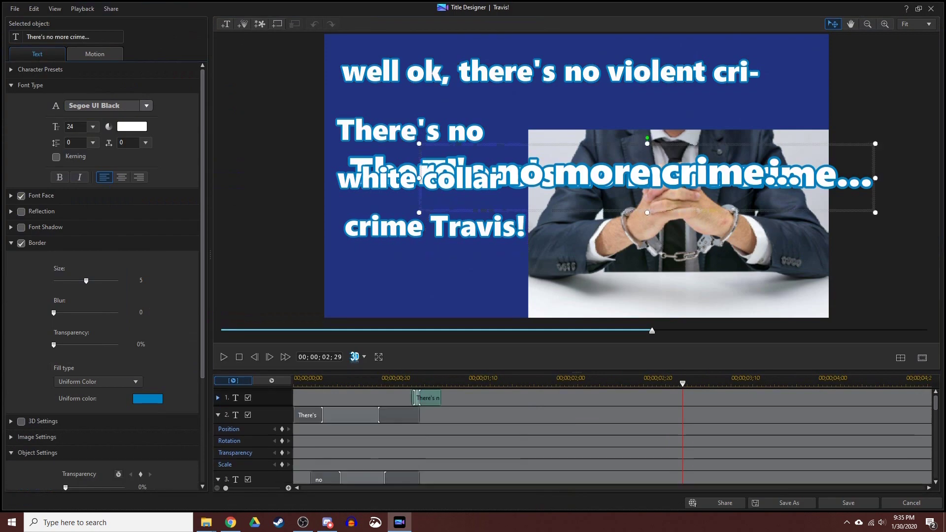
Step: Delay the starts of "cri-", "There's", "no" and "white" so each word appears in turn with the speech, checking by playback
left_click(377, 181)
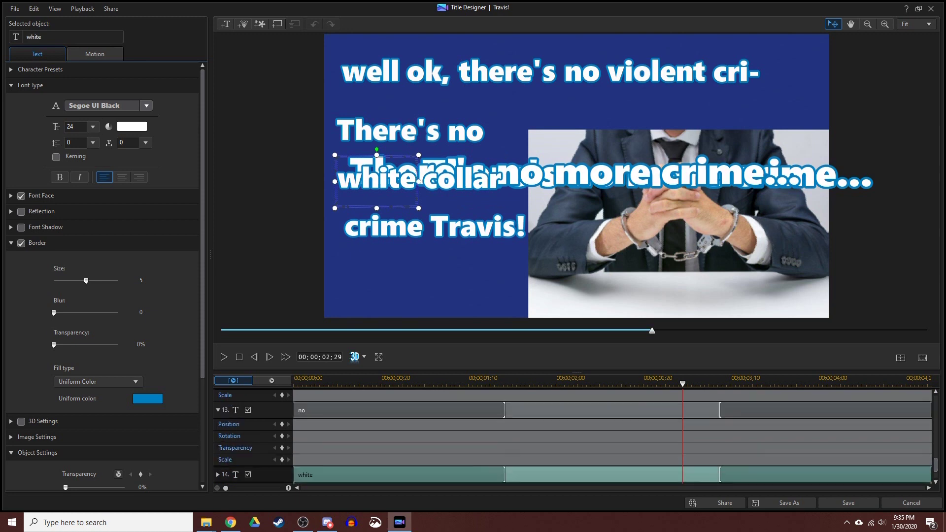
left_click(224, 356)
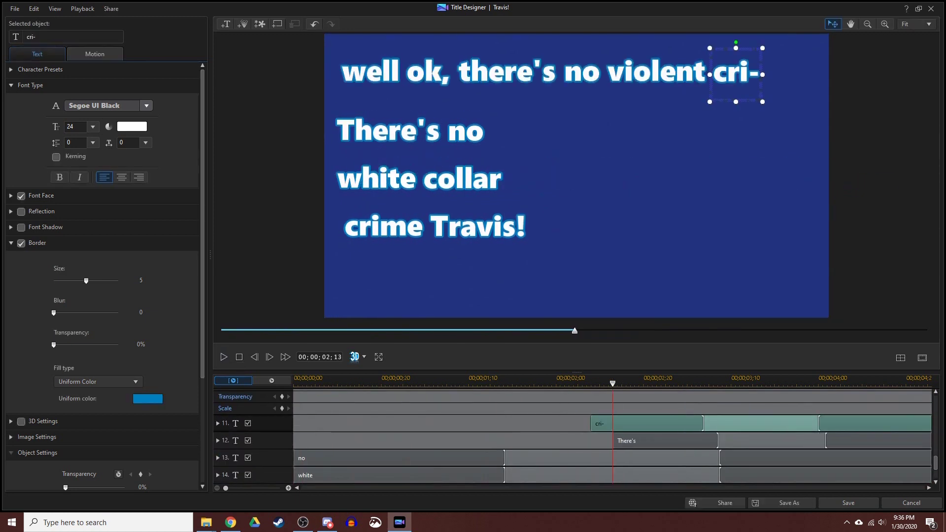
left_click(224, 357)
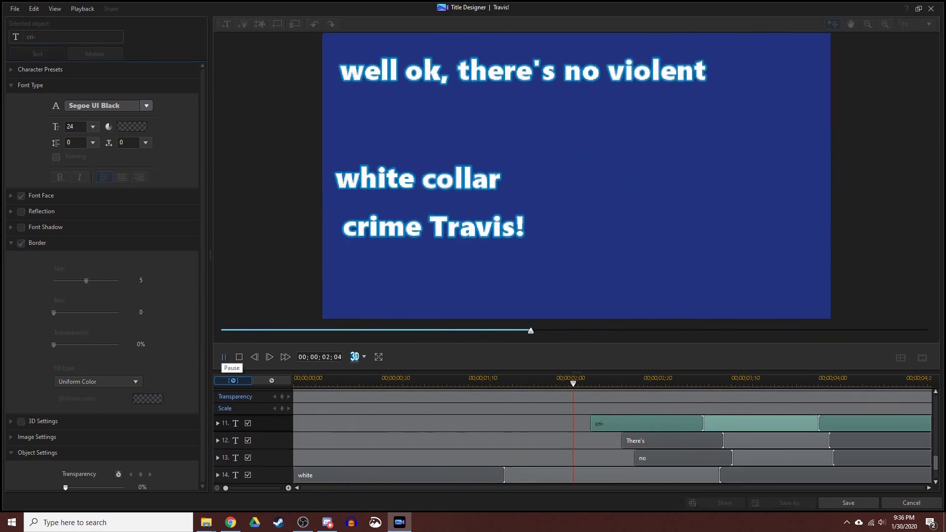
key("space")
key("space")
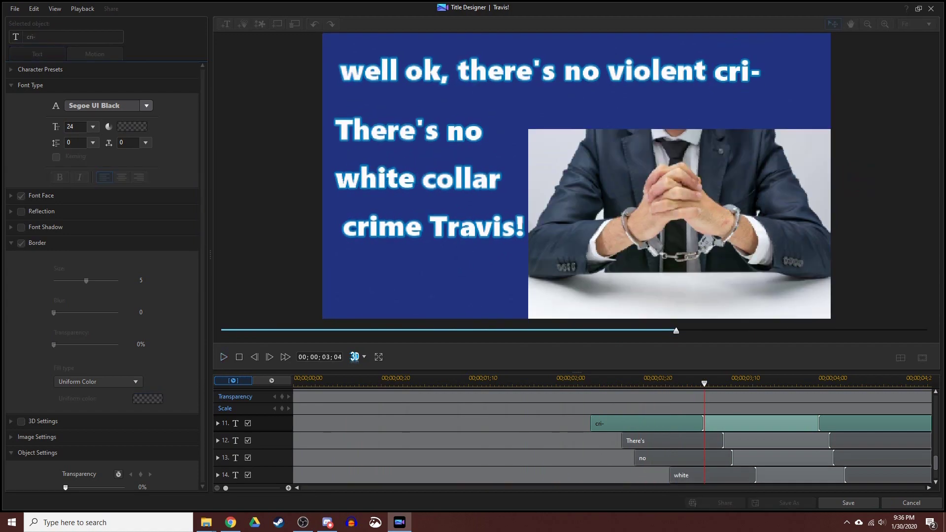
key("space")
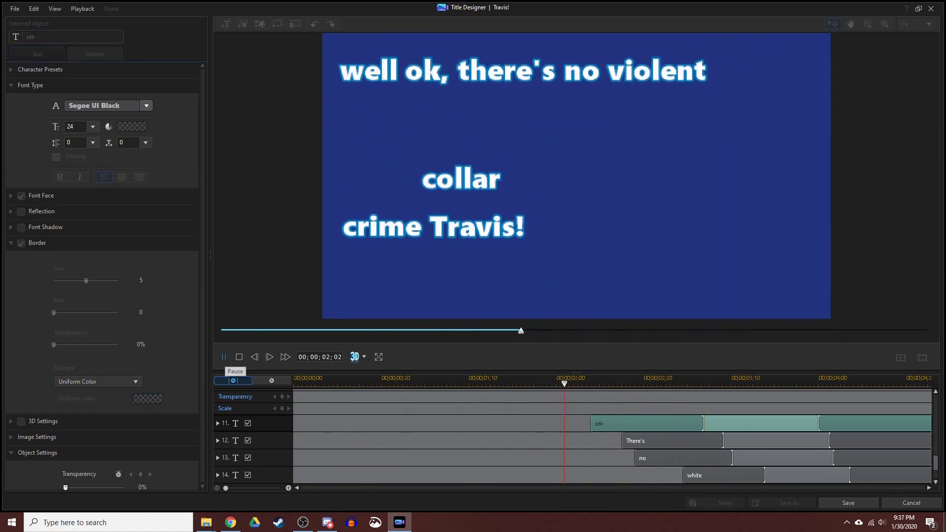
Step: Delay the starts of "collar", "crime" and "Travis!" to match the speech and save the title
key("space")
key("space")
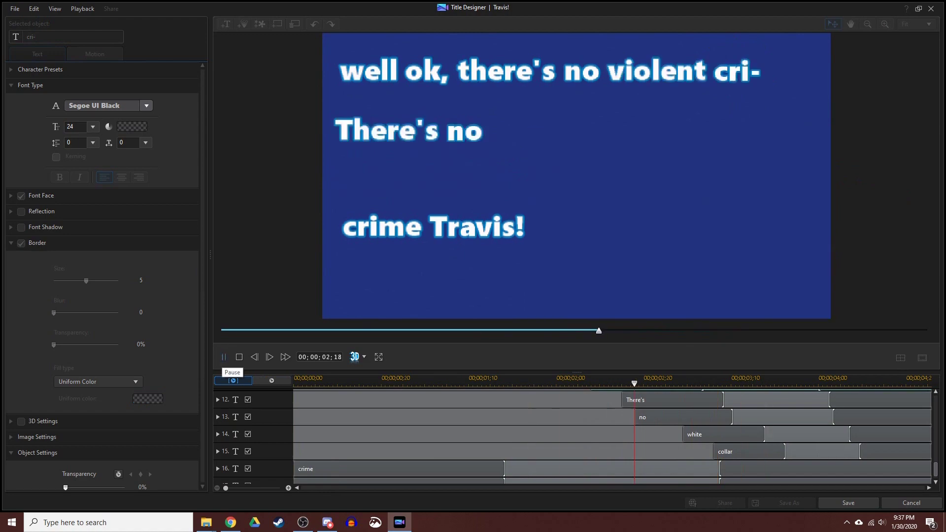
key("space")
key("space")
key("space")
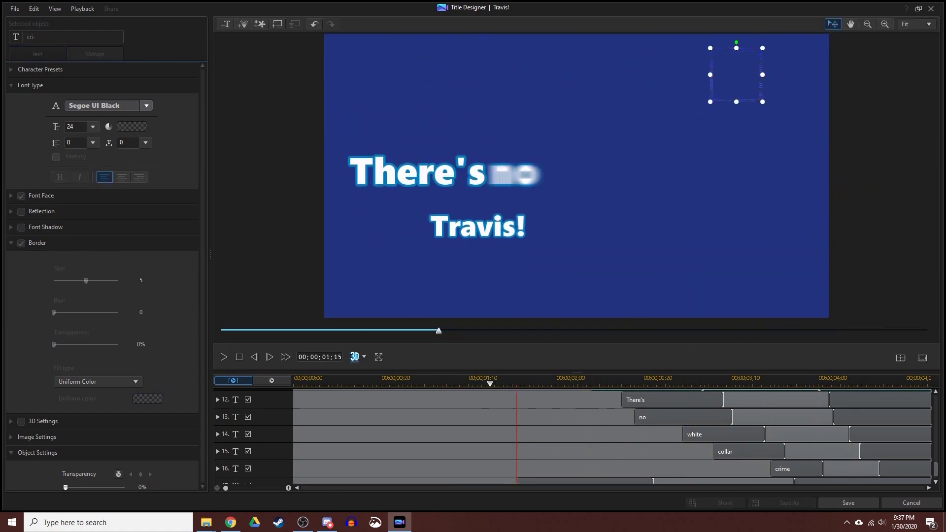
key("space")
left_click(848, 503)
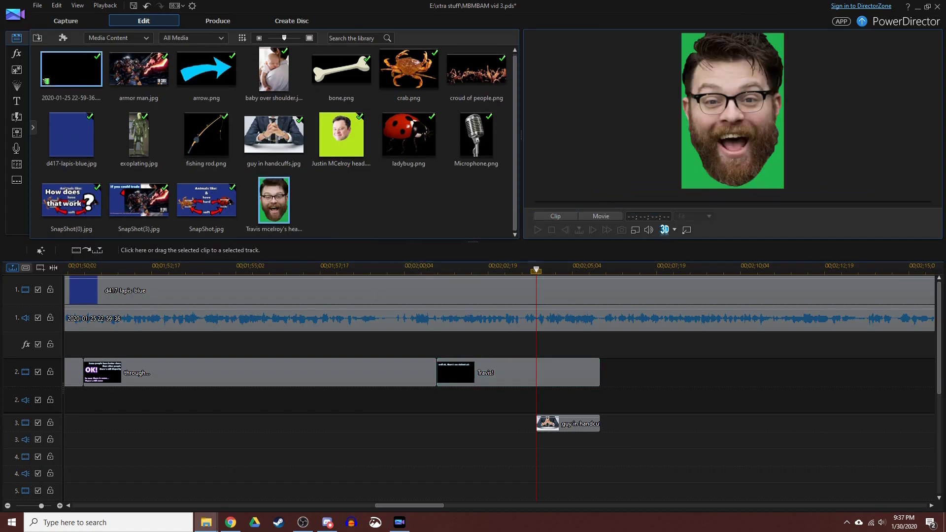
Step: Place the Travis mcelroy's head image on track 4, trim it to end with the title clip, and save the project
key("space")
left_click_drag(635, 457, 601, 457)
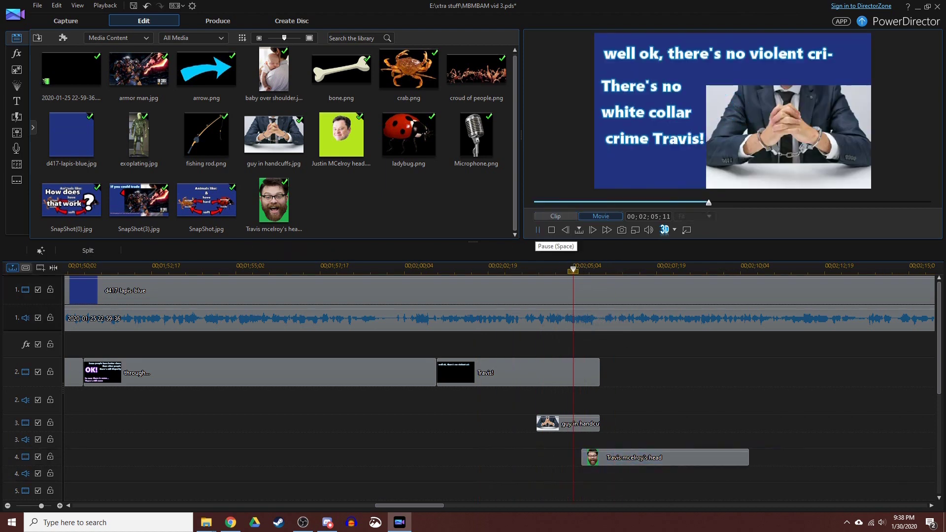
left_click(591, 457)
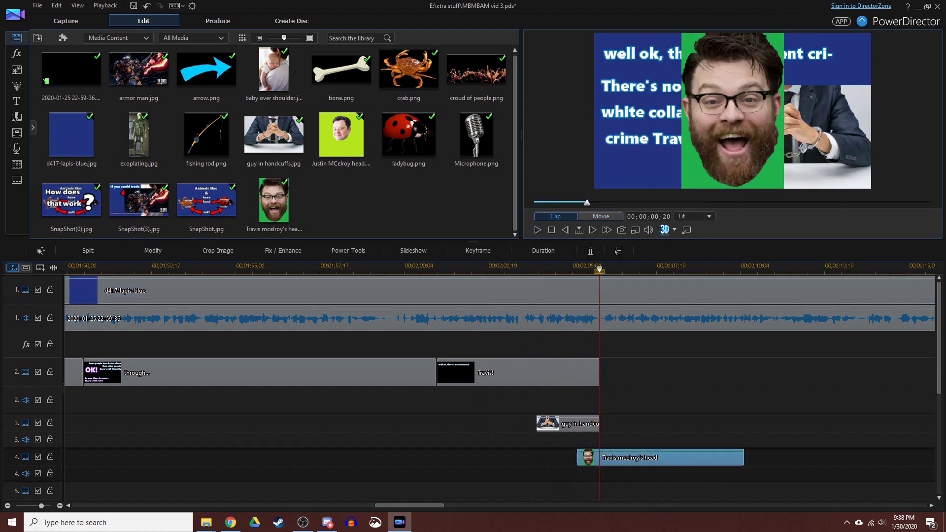
double_click(589, 457)
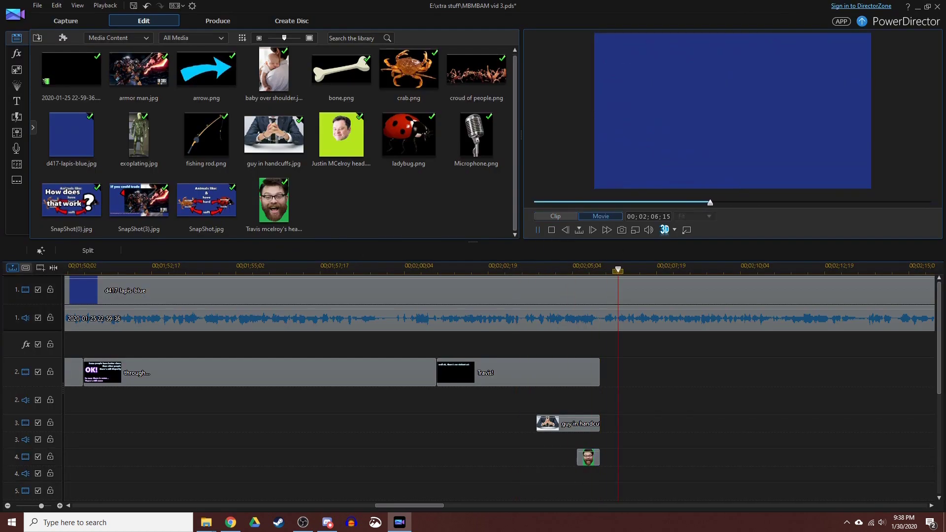
key("ctrl+s")
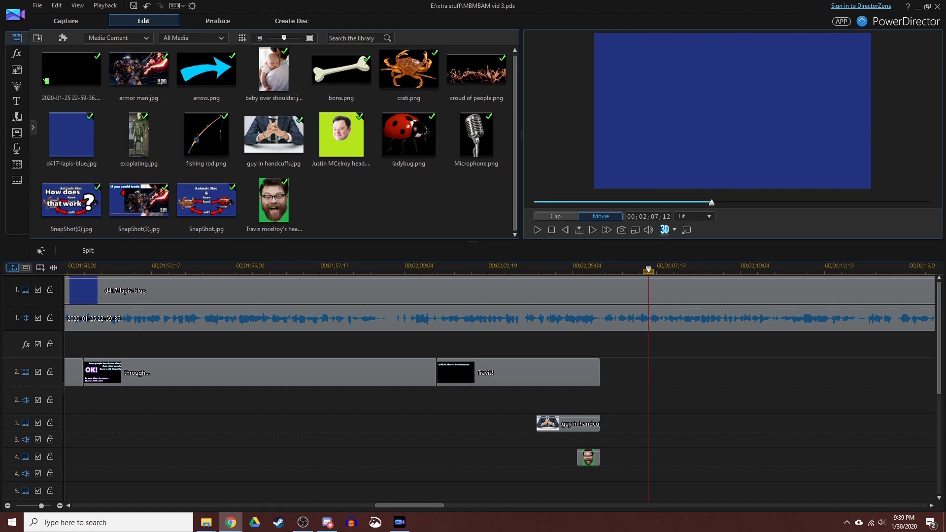
Step: Undo the placement and import of milk.jpg and redo both so the milk clip is back on track 4
key("ctrl+z")
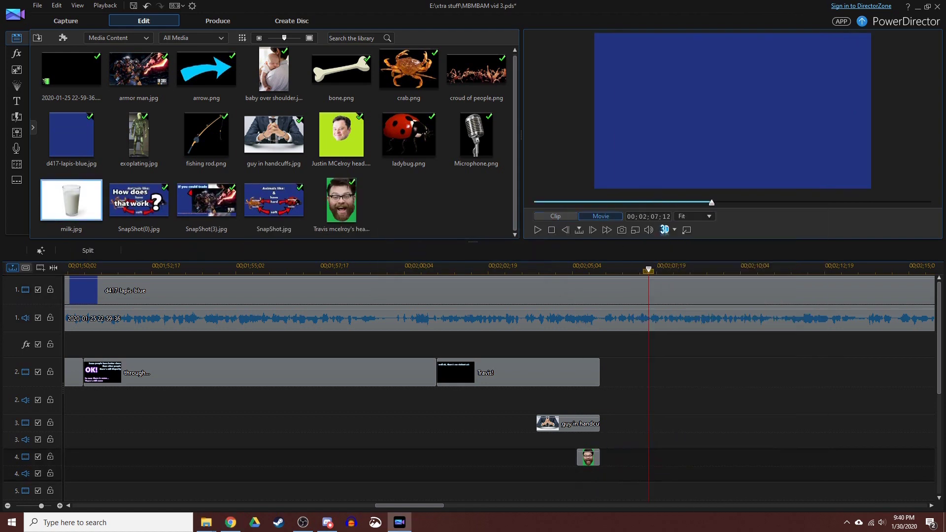
key("ctrl+z")
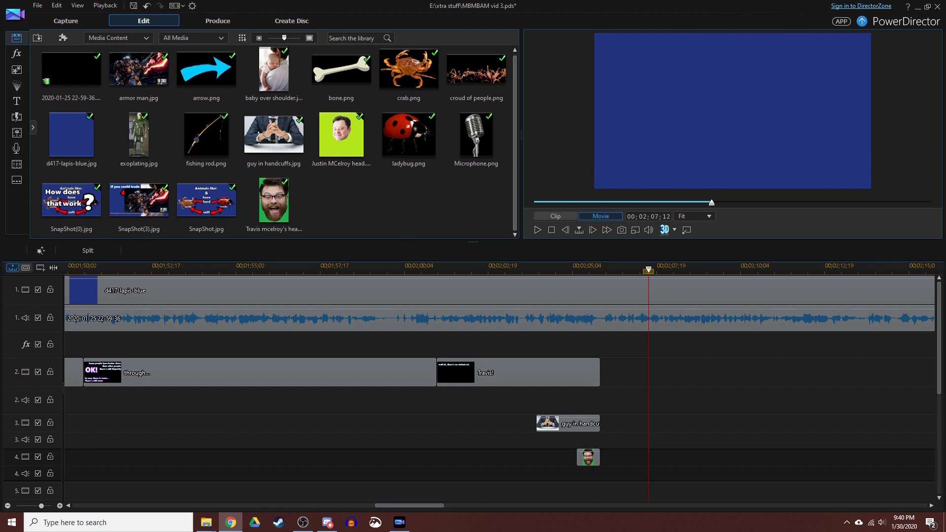
key("ctrl+y")
key("ctrl+y")
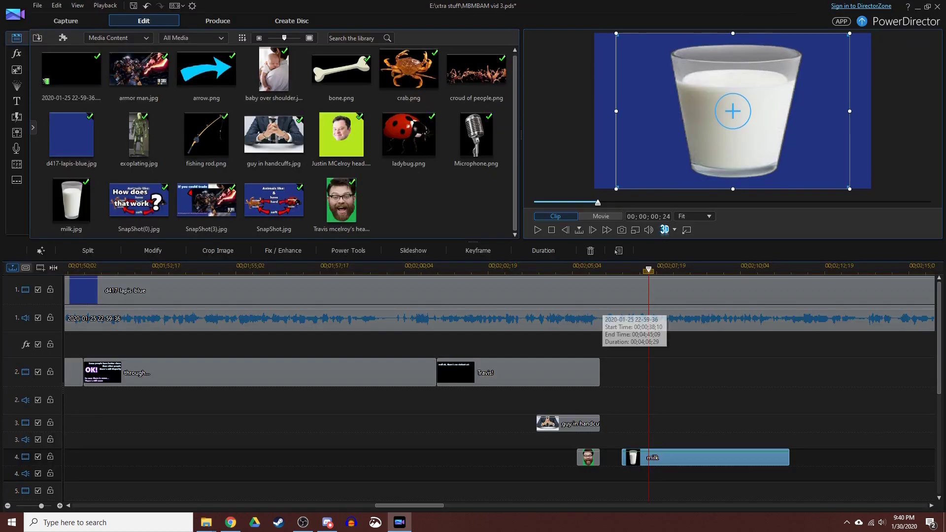
Step: Place the milk clip directly after the Travis head clip on track 4, lengthen it to 6 seconds and preview it
left_click(538, 229)
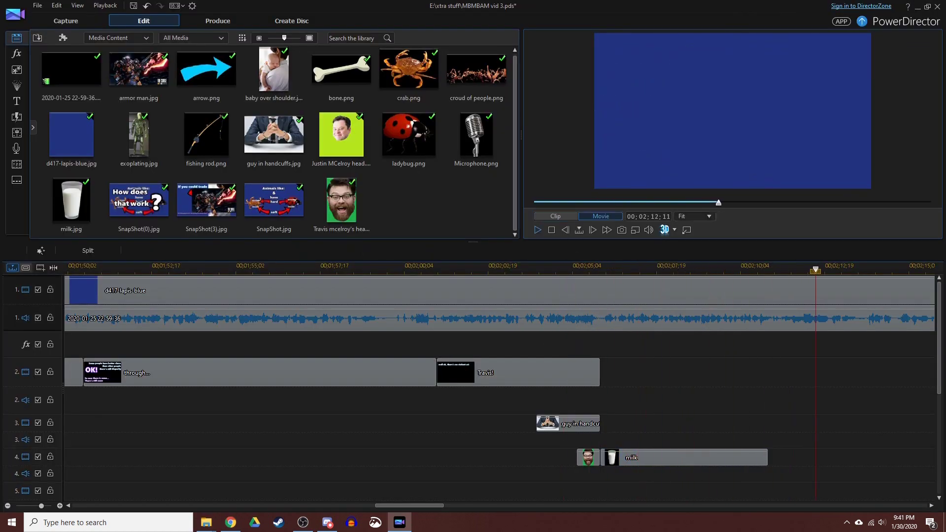
left_click_drag(767, 457, 802, 457)
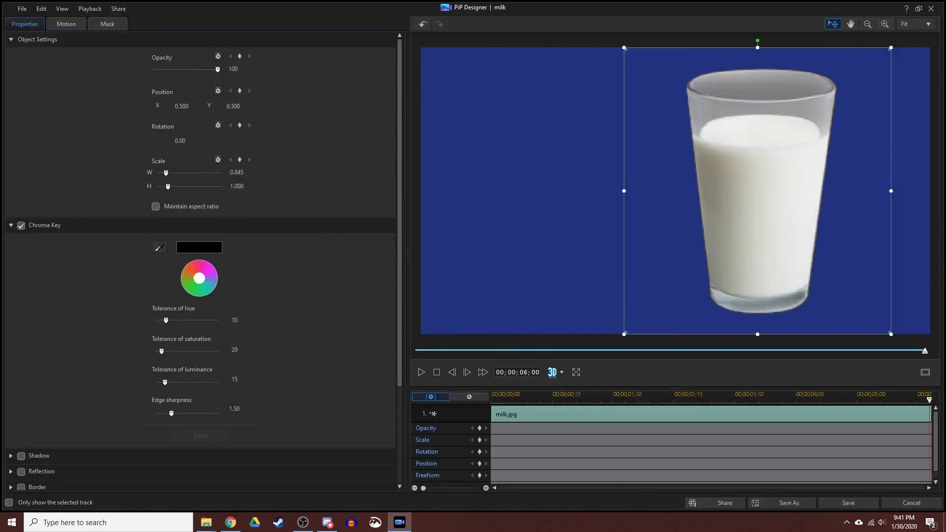
left_click(421, 372)
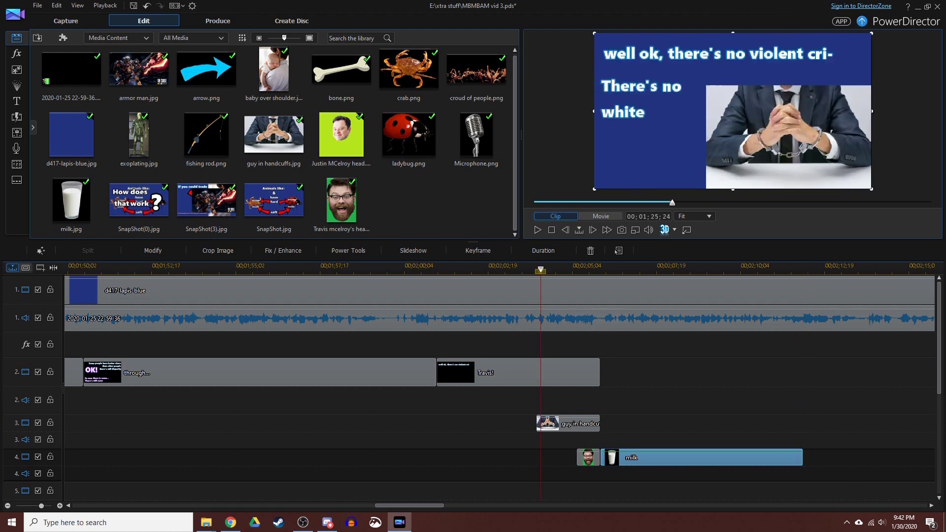
Step: In the Travis! title, move the ending-effect start of each word from "well" to "Travis!" to about 00;00;04;19
double_click(566, 373)
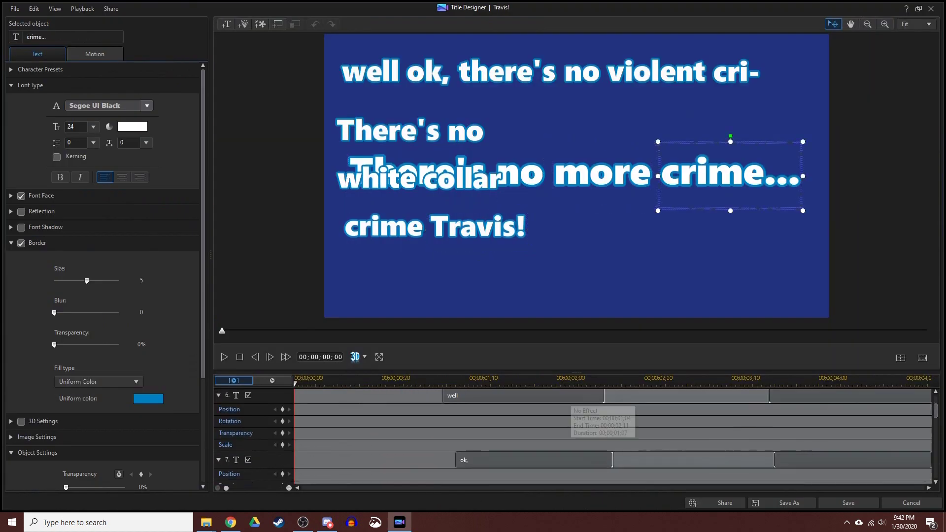
key("Tab")
key("Tab")
key("Tab")
key("Tab")
key("Tab")
key("Tab")
key("Tab")
key("Tab")
key("Tab")
key("Tab")
key("Tab")
key("Tab")
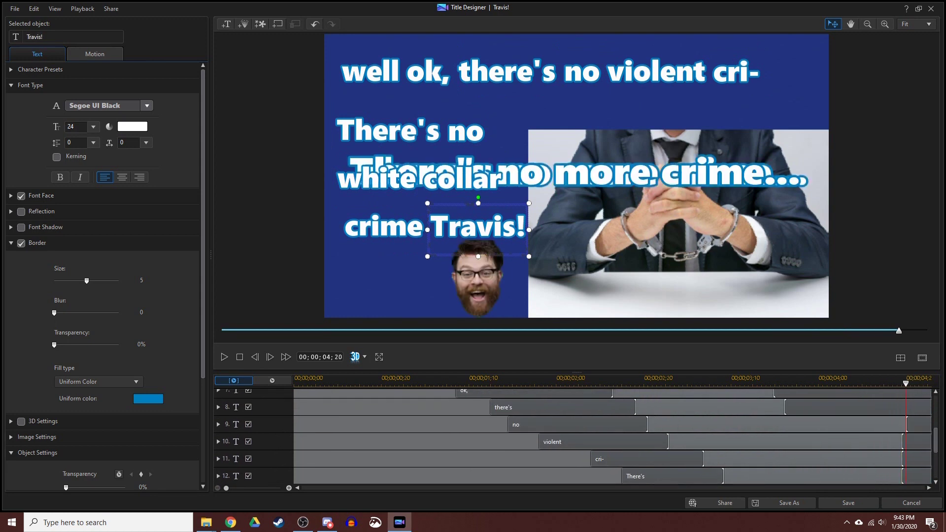
left_click(576, 425)
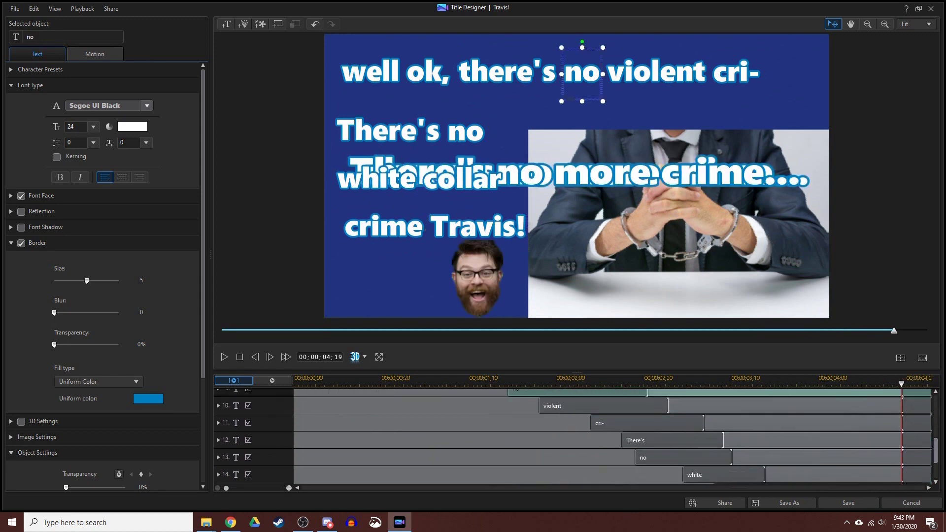
scroll(571, 436, "up", 4)
Step: Select all words from "well" to "Travis!", set their ending effect, and check the title's motion by playback
key("ctrl+a")
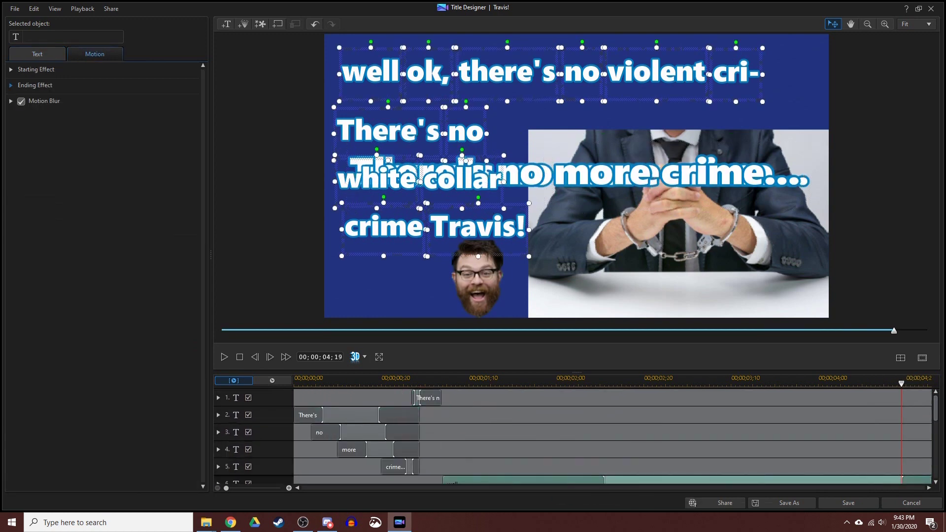
left_click(35, 85)
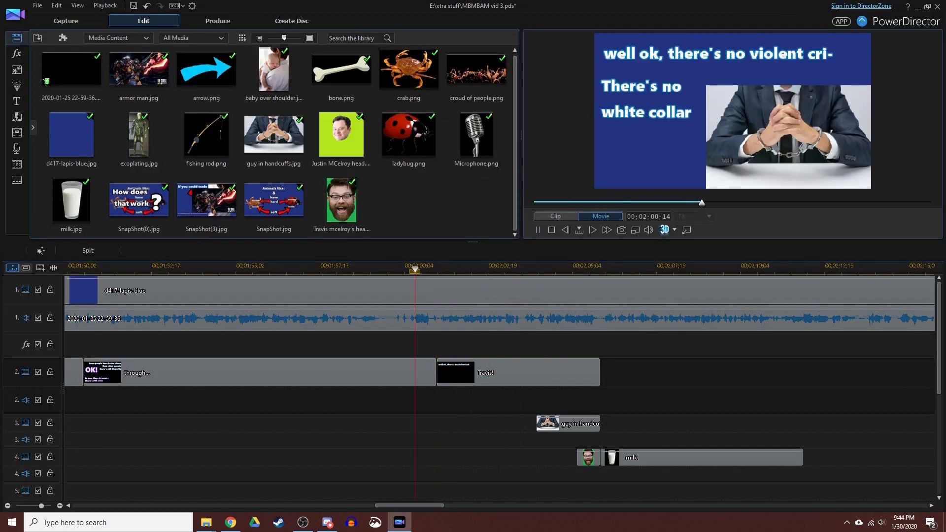
double_click(513, 372)
scroll(417, 398, "down", 5)
left_click(95, 54)
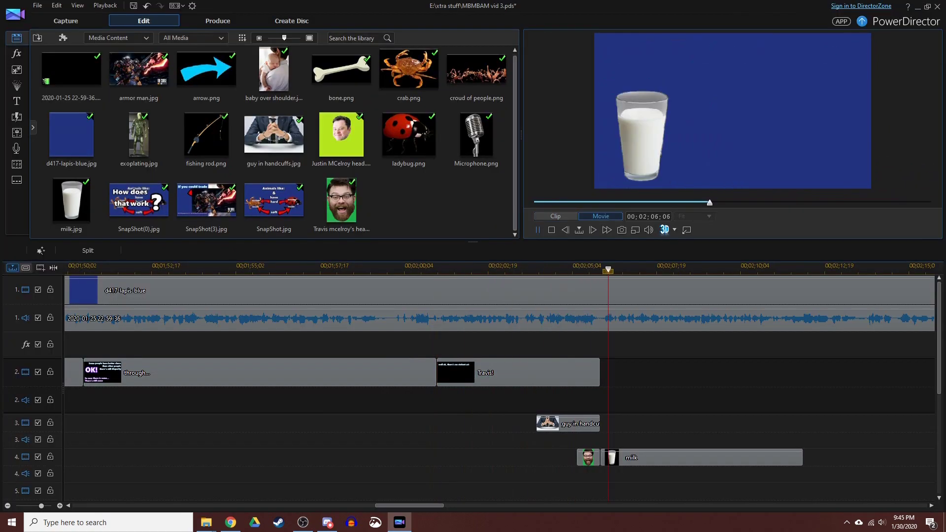
key("space")
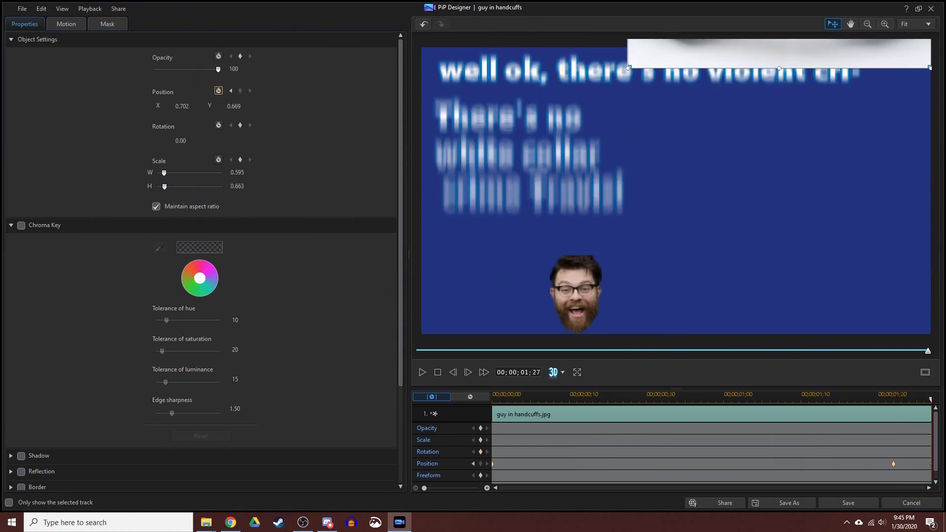
Step: Check the handcuffs image's motion, enable position keyframing for the Travis head image, and preview the milk image
left_click(66, 24)
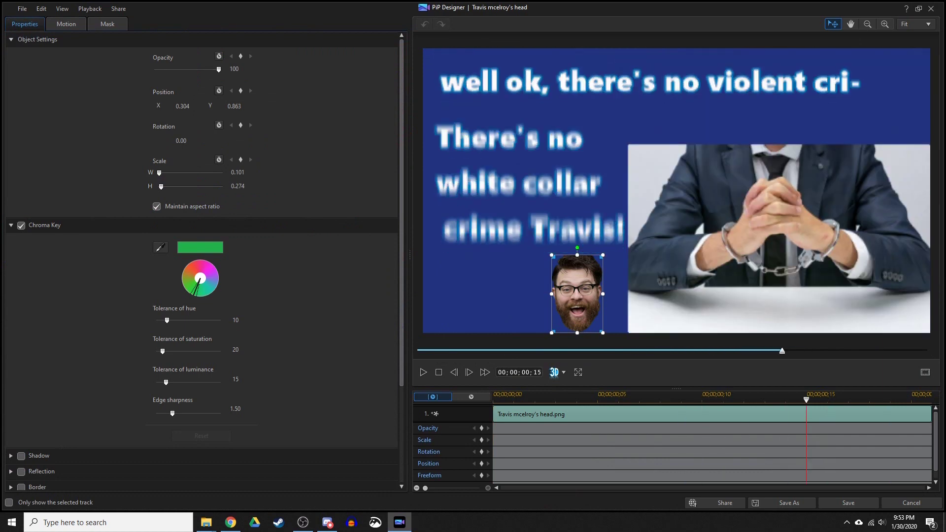
left_click(219, 90)
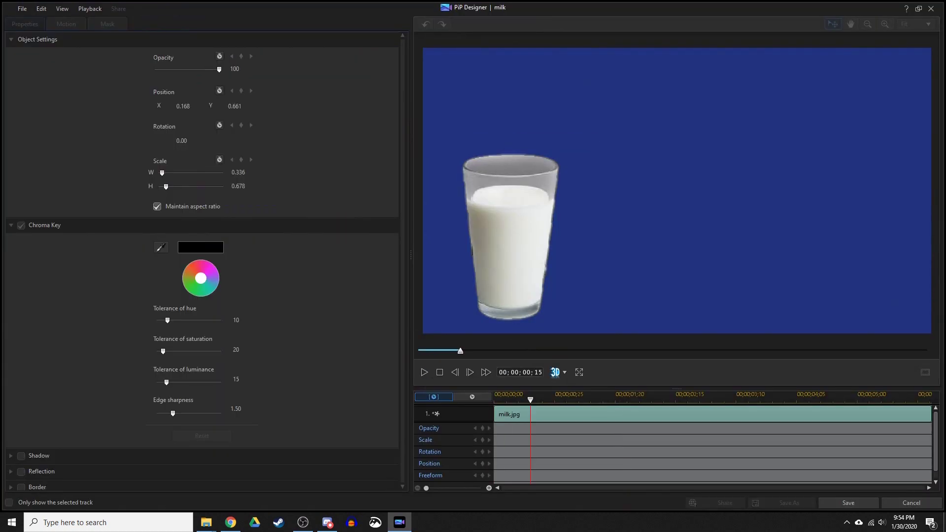
left_click(424, 372)
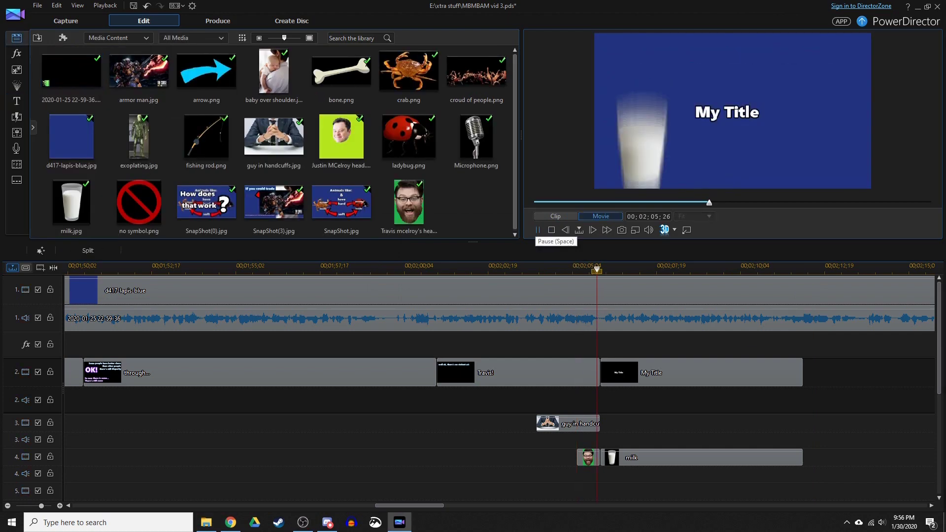
Step: Place the no symbol image on track 5, trim it to end with the milk clip, and position it over the glass
left_click_drag(139, 202, 635, 476)
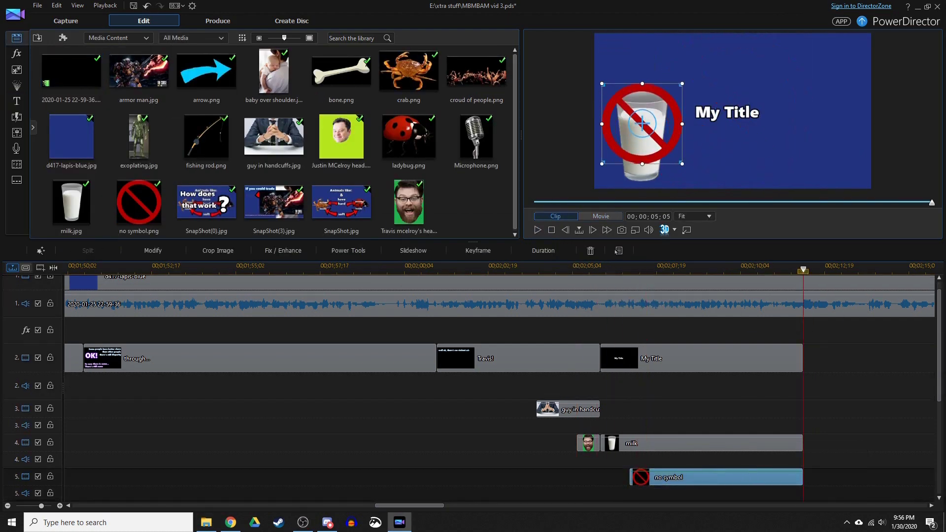
double_click(647, 141)
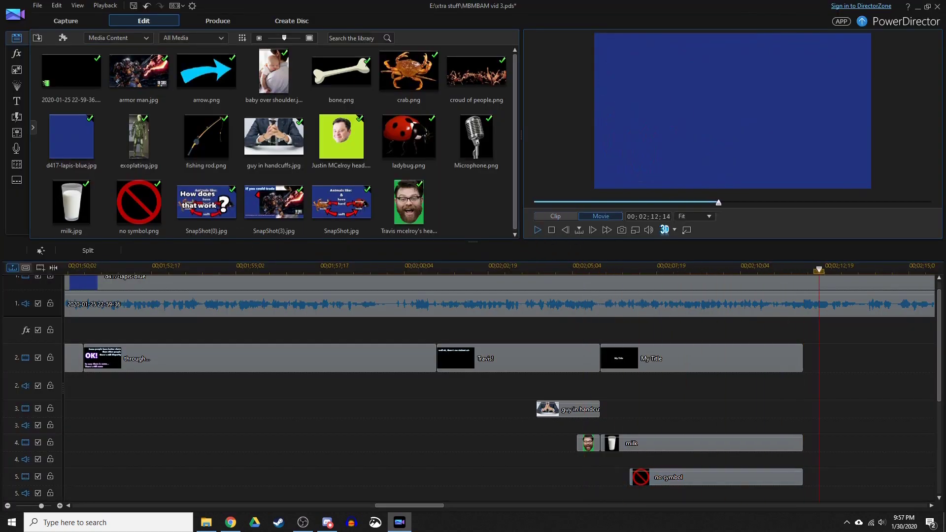
Step: Fill the My Title clip with right-aligned texts "Milk is a controlled substance in this world" and "because we don't want people gettin"
double_click(700, 358)
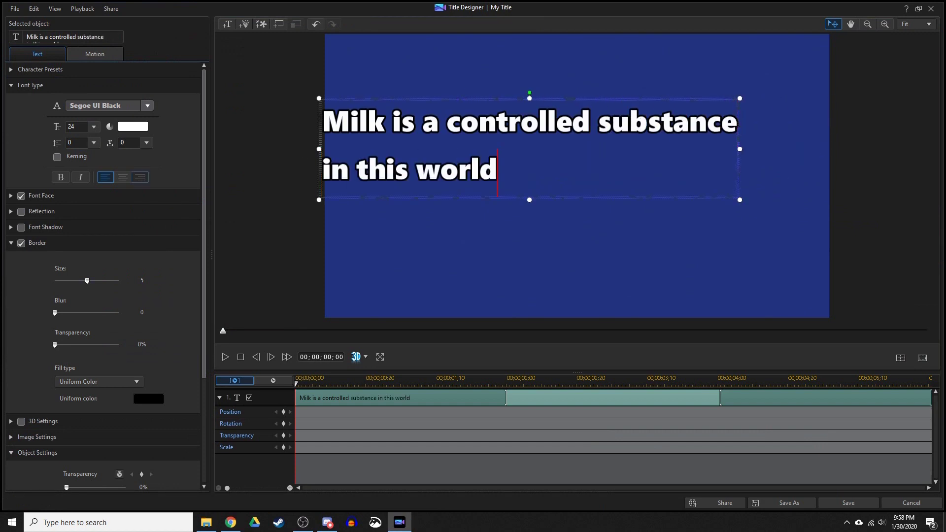
left_click(226, 357)
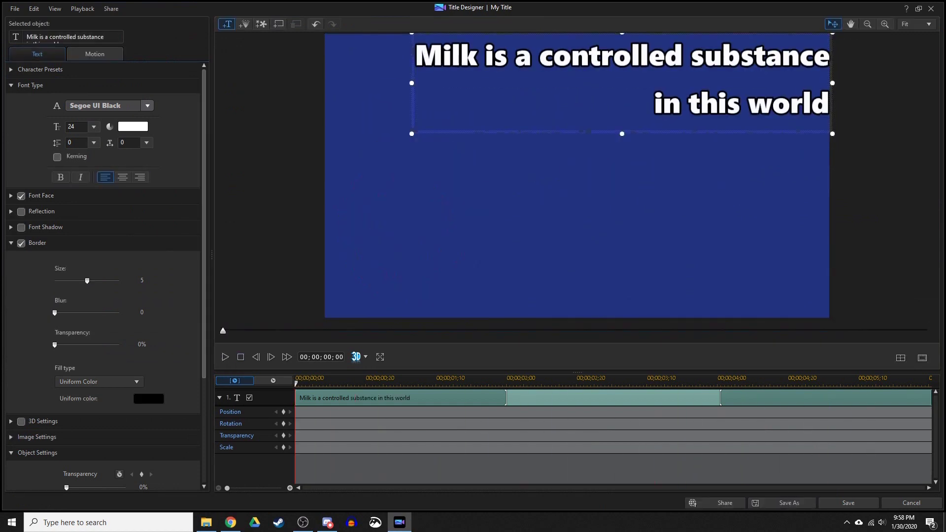
type("bec")
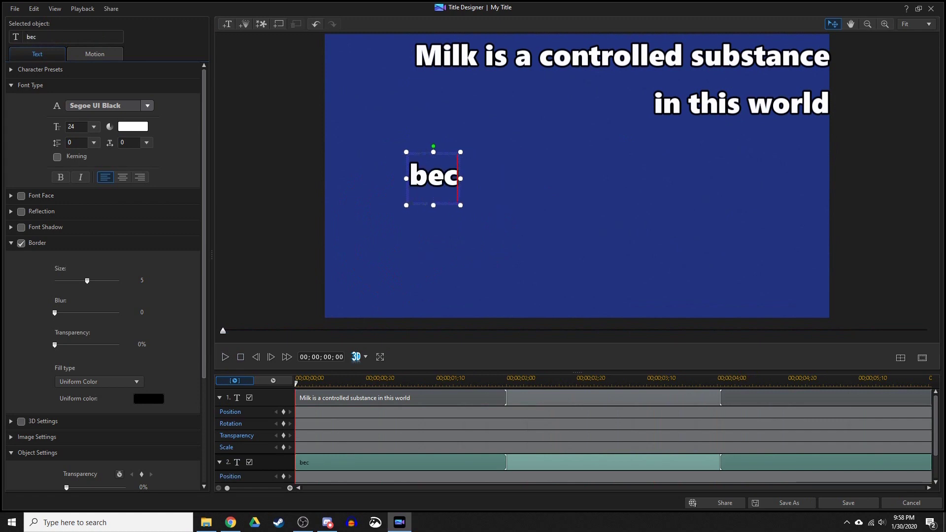
type("n")
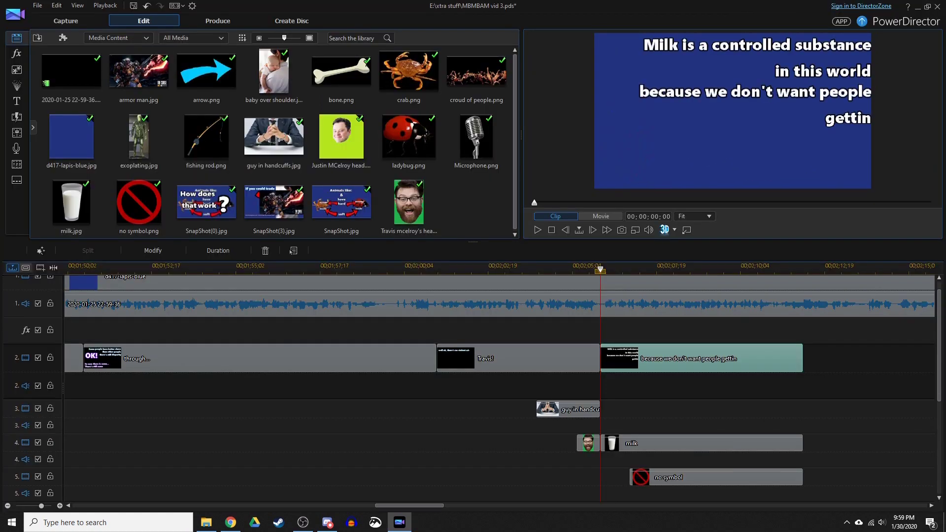
scroll(633, 433, "down", 3)
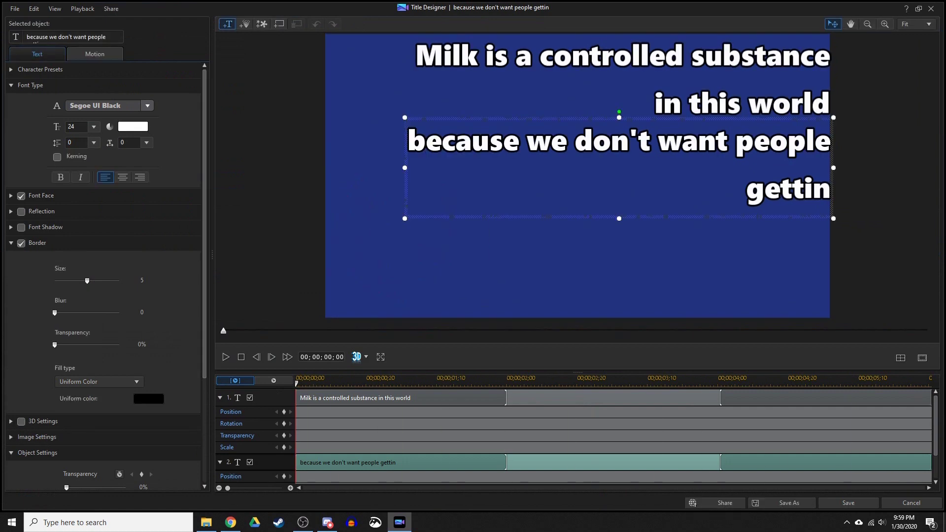
Step: Add the text "we don't want the imbalance to get too wild" below, breaking it into two lines before "imbalance"
type("'t want the imbalance")
type("to")
type("get too wild")
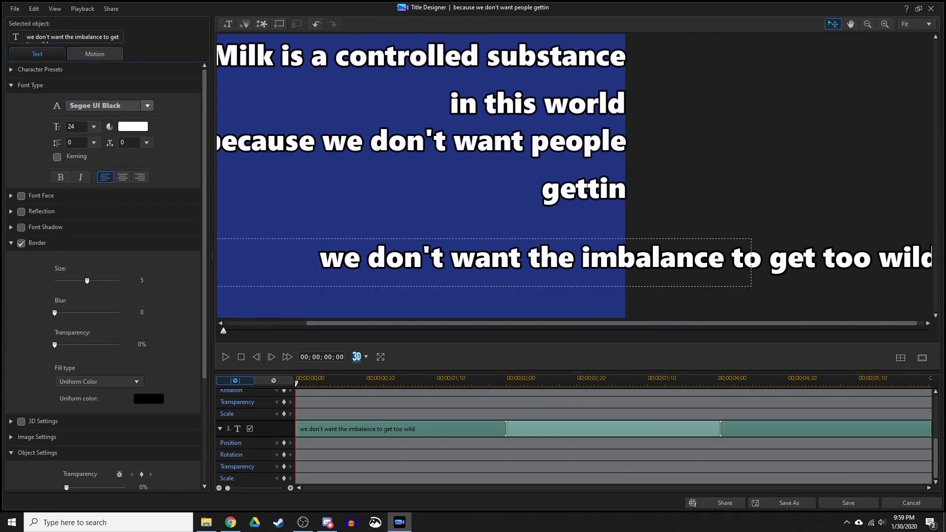
key("Return")
key("BackSpace")
key("ctrl+Right")
key("Return")
left_click(622, 81)
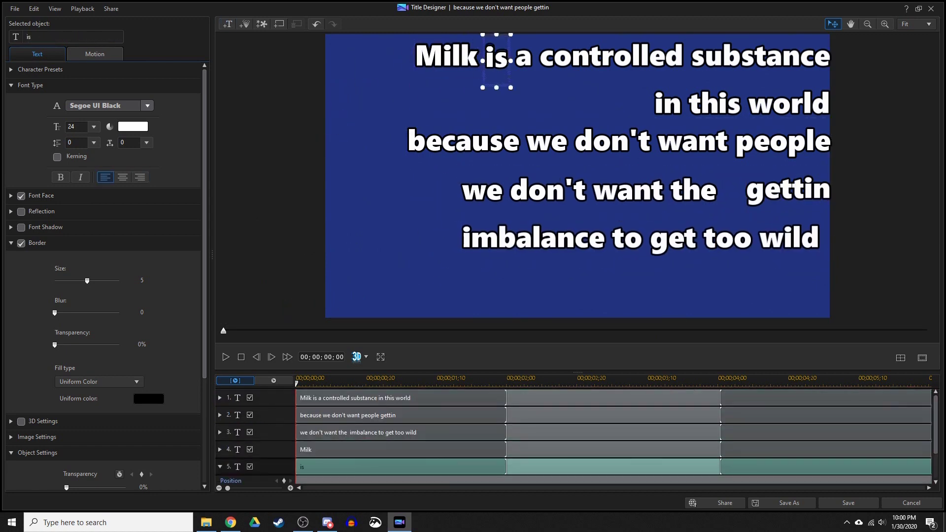
Step: Add "a", "controlled" and "substance" as separate text objects over the matching words of the first line
type("a")
left_click(340, 122)
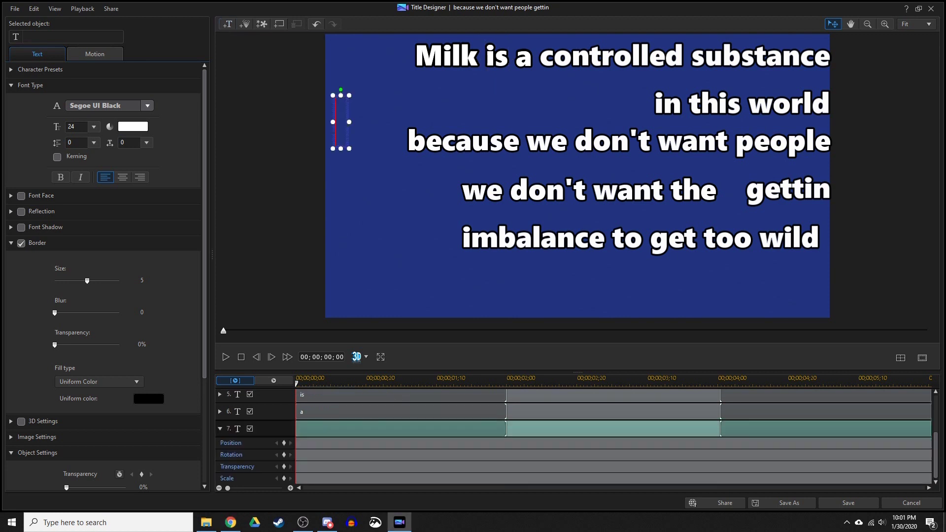
left_click_drag(542, 58, 542, 58)
left_click(340, 109)
type("substance")
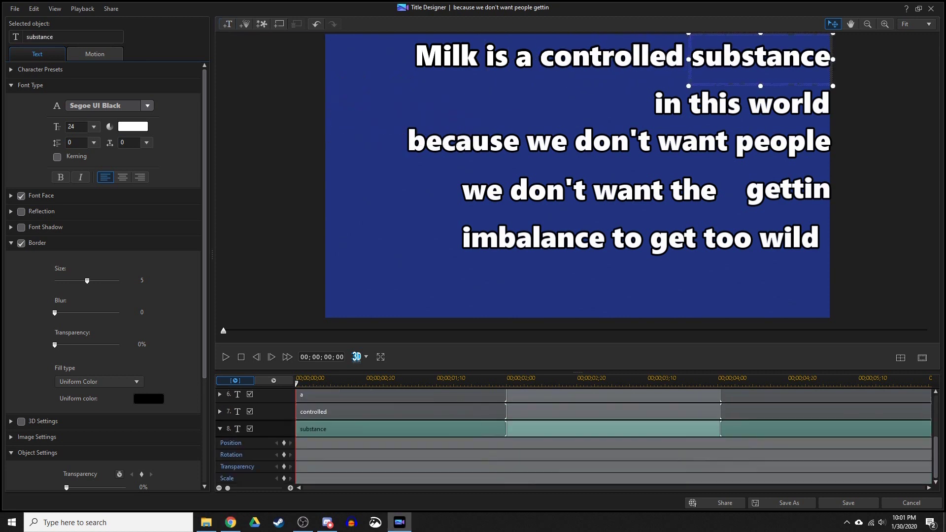
Step: Add "in", "this", "world" and "because" as separate text objects aligned over the matching words of the layout
left_click(356, 100)
type("in")
left_click_drag(694, 101, 695, 101)
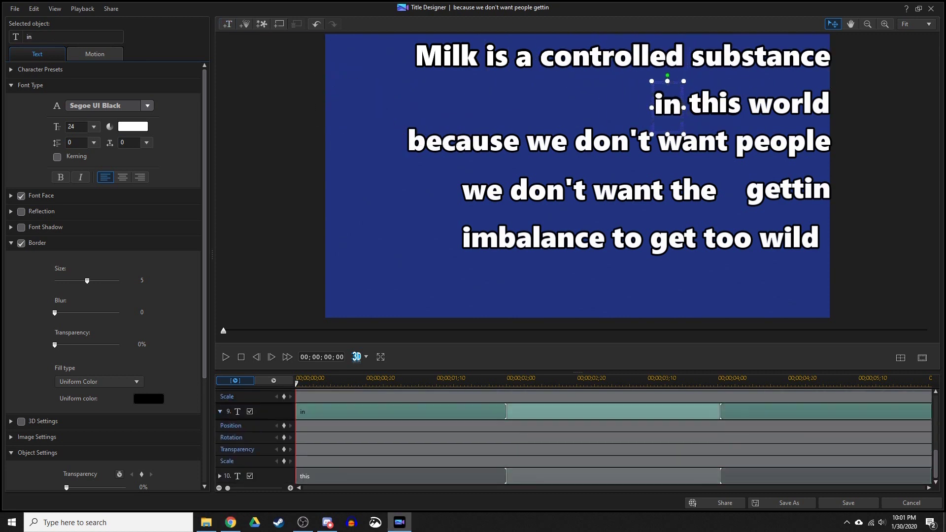
left_click(670, 105)
key("ctrl+v")
key("ctrl+v")
Step: Paste further text copies reading "we", "don't", "want" and "people" and align each with its word in the "because" line
type("we")
left_click_drag(359, 160, 547, 143)
key("ctrl+v")
type("don")
key("ctrl+v")
type("want")
left_click_drag(431, 163, 692, 144)
key("ctrl+v")
type("people")
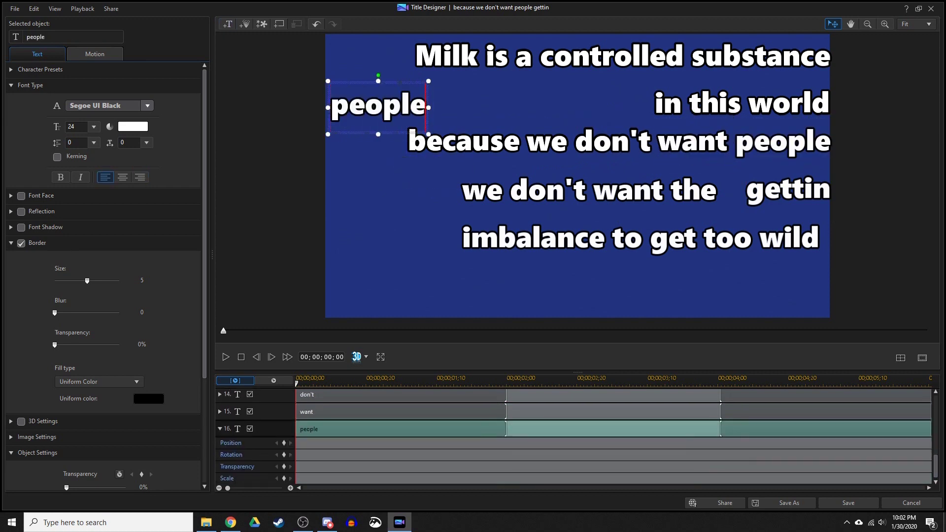
key("ctrl+v")
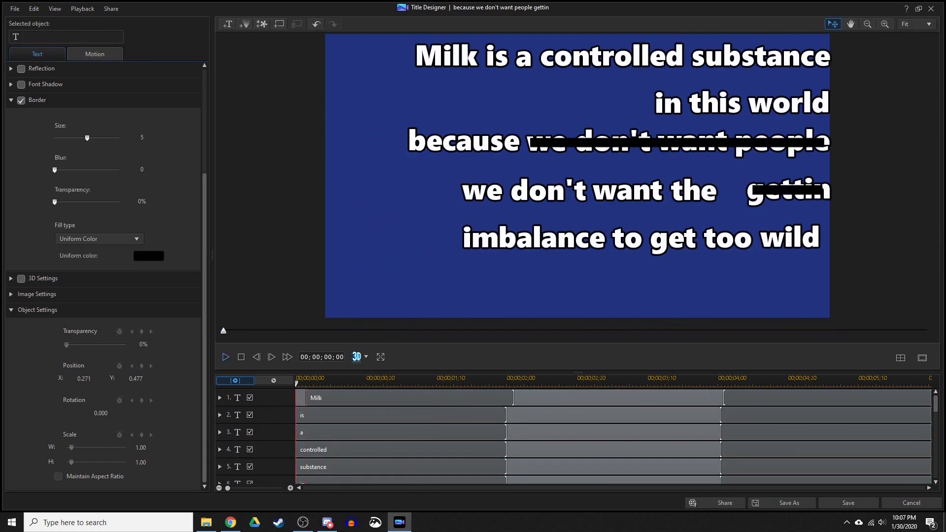
Step: Delay the start of "Milk" to 00;00;00;13 and stagger "is", "a" and "controlled" after it to match the speech
key("Escape")
key("Escape")
key("space")
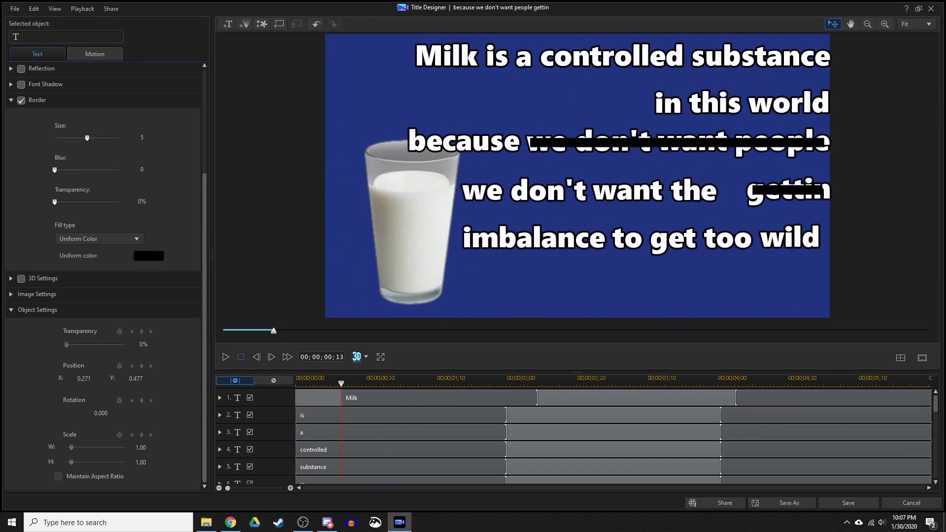
key("space")
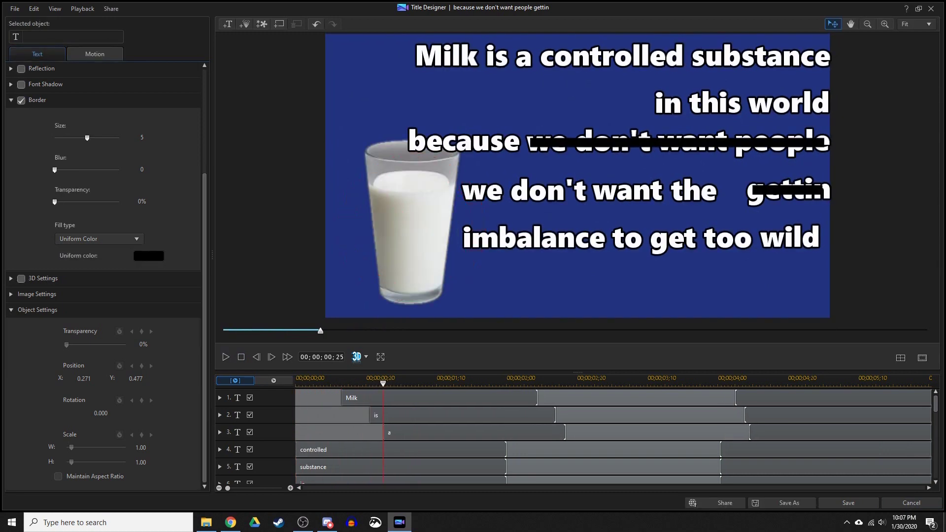
key("space")
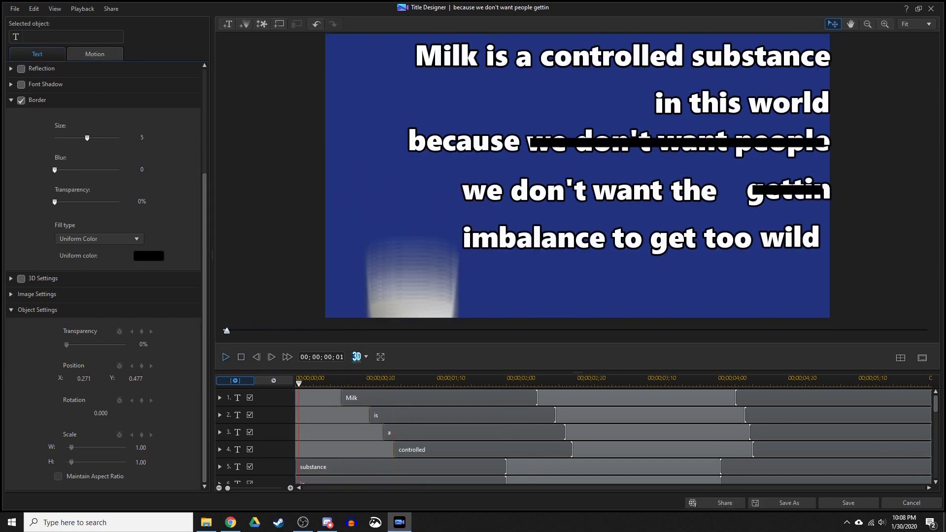
Step: Delay the starts of "substance" and "in" to match the speech, checking by playback
key("ctrl+slash")
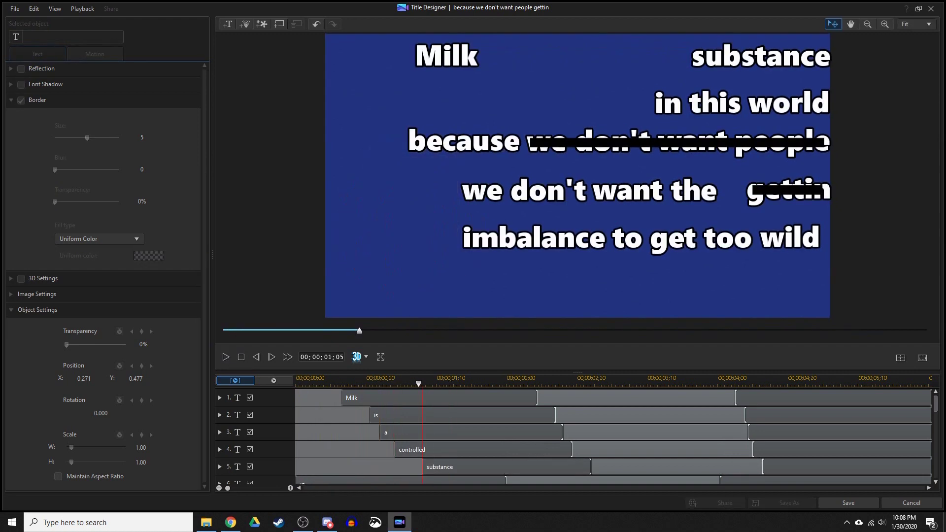
key("space")
left_click(226, 357)
scroll(298, 427, "down", 4)
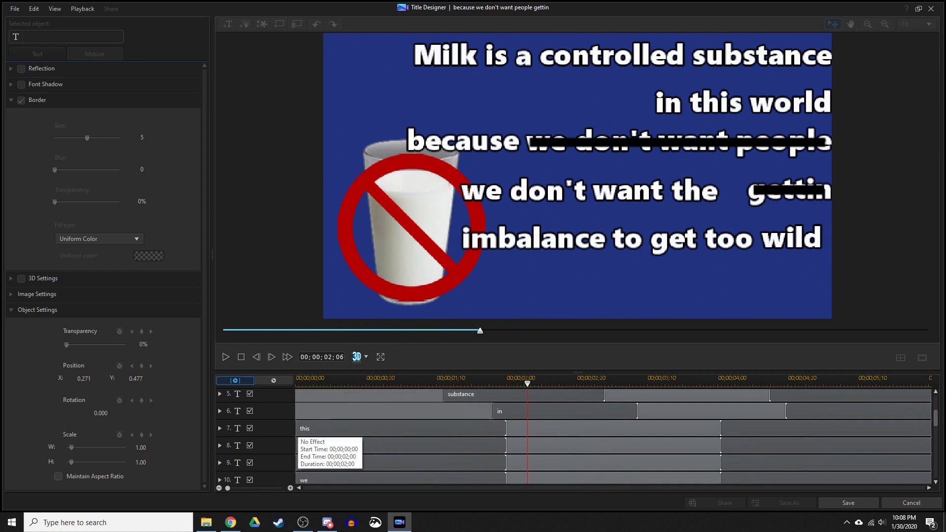
Step: Delay the start of "world" to 00;00;02;11, play the following speech and step the playhead back to 00;00;02;21
left_click(545, 378)
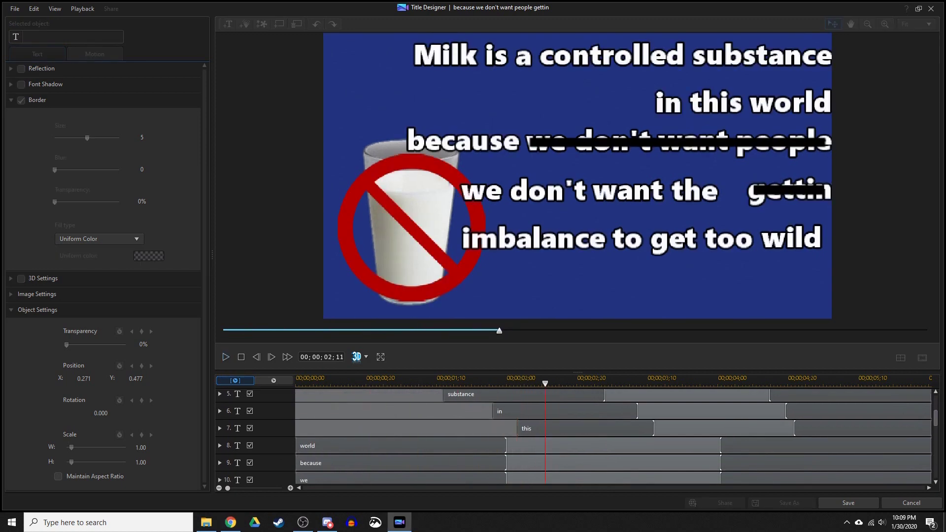
left_click_drag(296, 445, 545, 445)
left_click(226, 357)
left_click(226, 357)
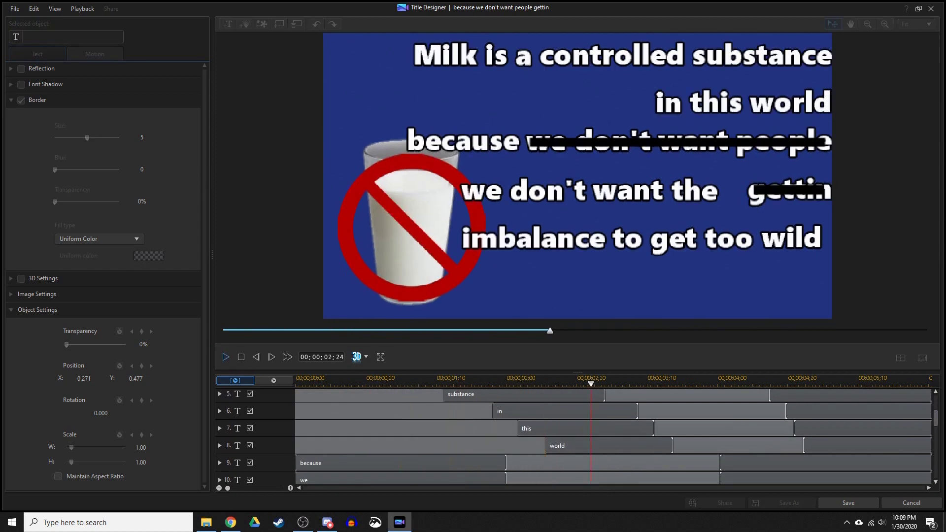
key("Left")
key("Left")
key("Left")
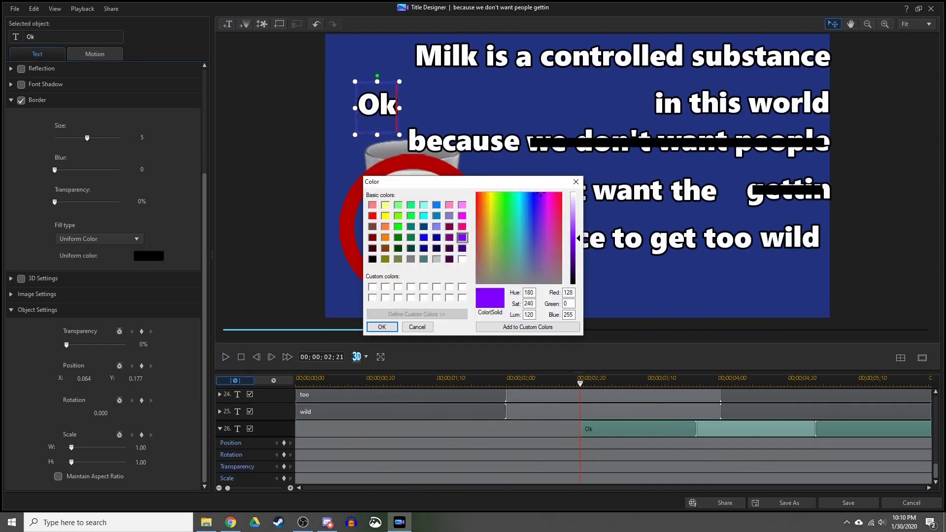
Step: Give the "Ok" text a purple border (128, 0, 255) and trim its end to 00;00;03;10
key("Return")
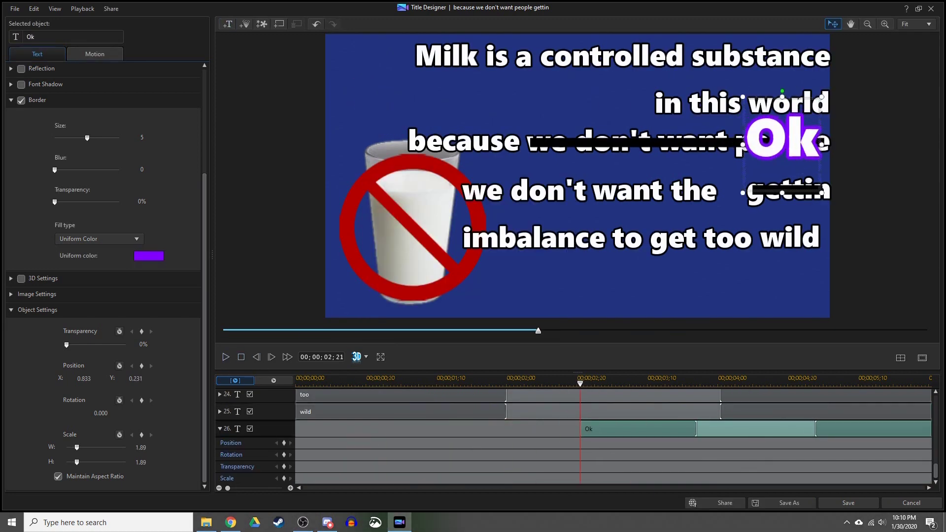
left_click_drag(930, 429, 646, 429)
Step: Browse the starting motion effects for the "Ok" text and apply Slide Left
left_click(95, 54)
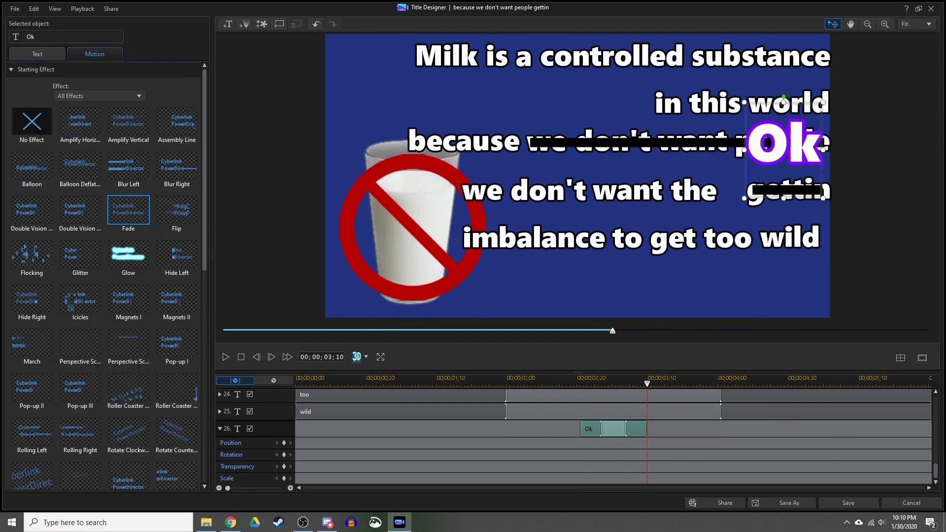
scroll(170, 187, "down", 8)
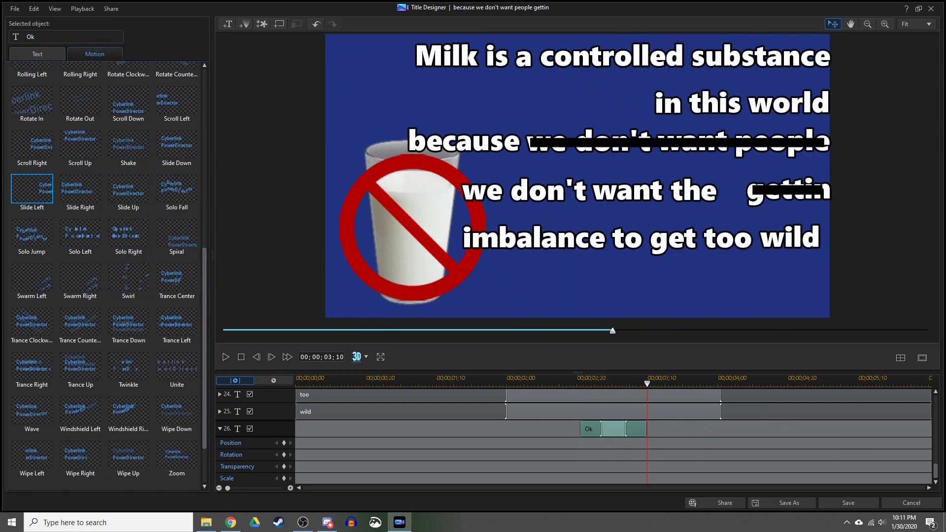
scroll(128, 197, "up", 10)
scroll(128, 197, "down", 10)
left_click(32, 197)
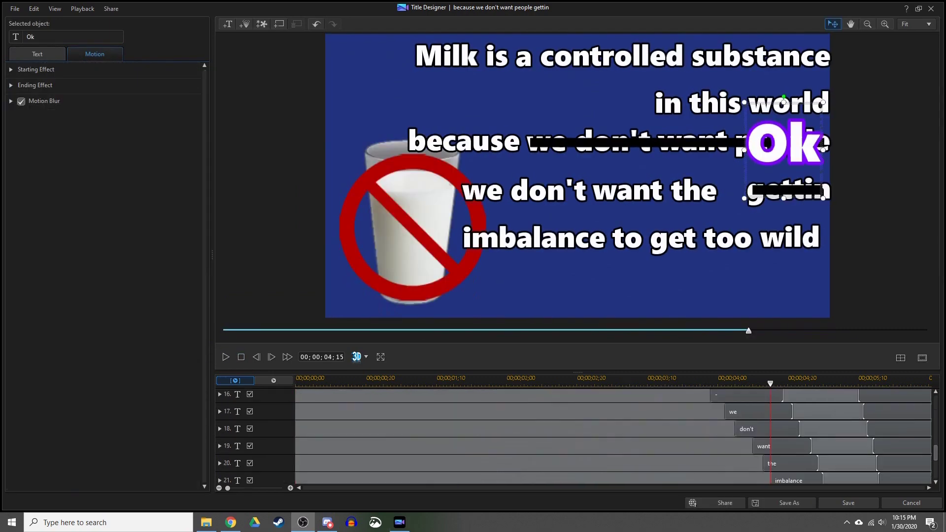
Step: Play back the title in sections to check the staggered words of the last two lines against the speech
key("space")
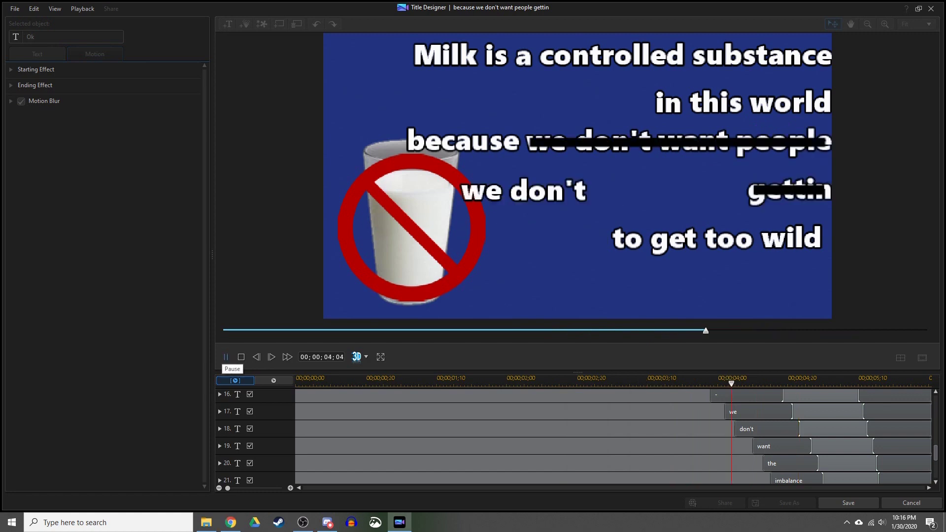
scroll(345, 463, "down", 2)
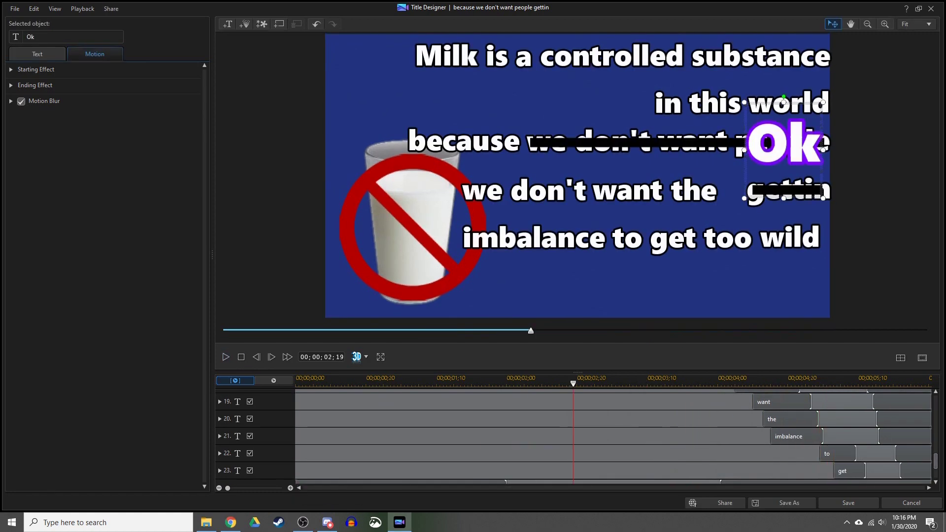
scroll(345, 463, "down", 2)
key("space")
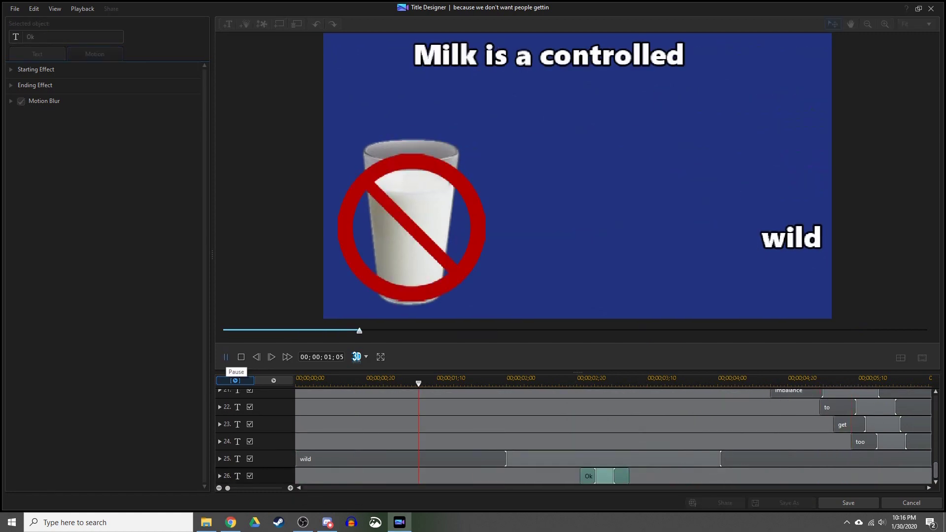
key("space")
key("space")
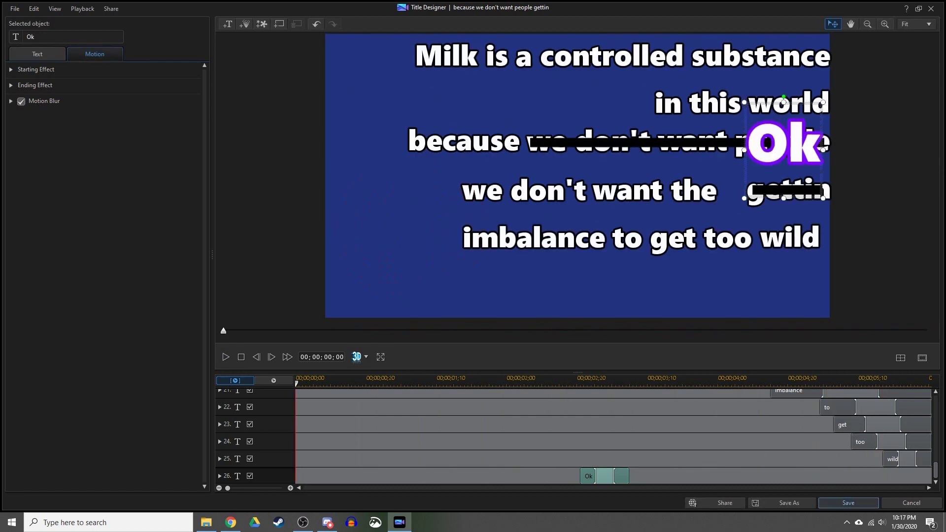
Step: Extend the words' full-display sections so their ending effects start at about 00;00;05;26, and play the title back
scroll(858, 417, "up", 4)
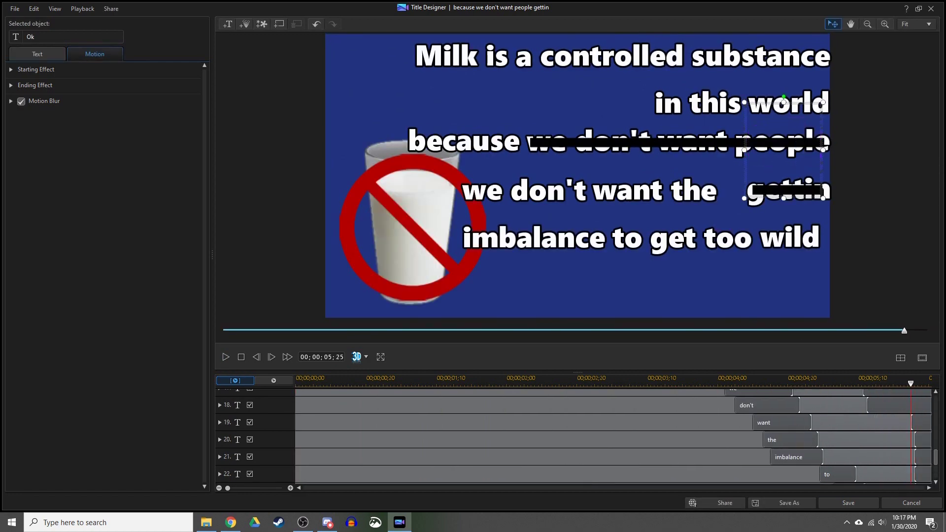
scroll(857, 416, "up", 4)
scroll(857, 416, "up", 4)
left_click(857, 457)
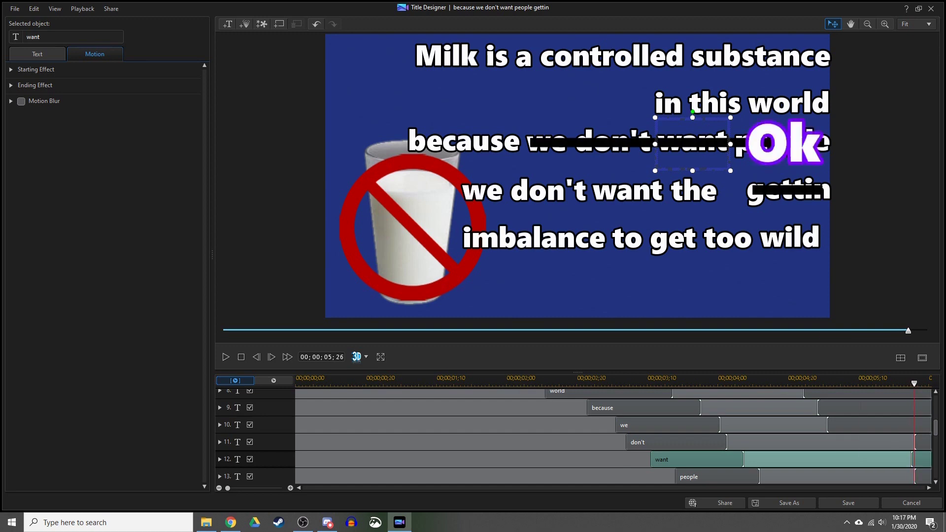
scroll(858, 458, "up", 3)
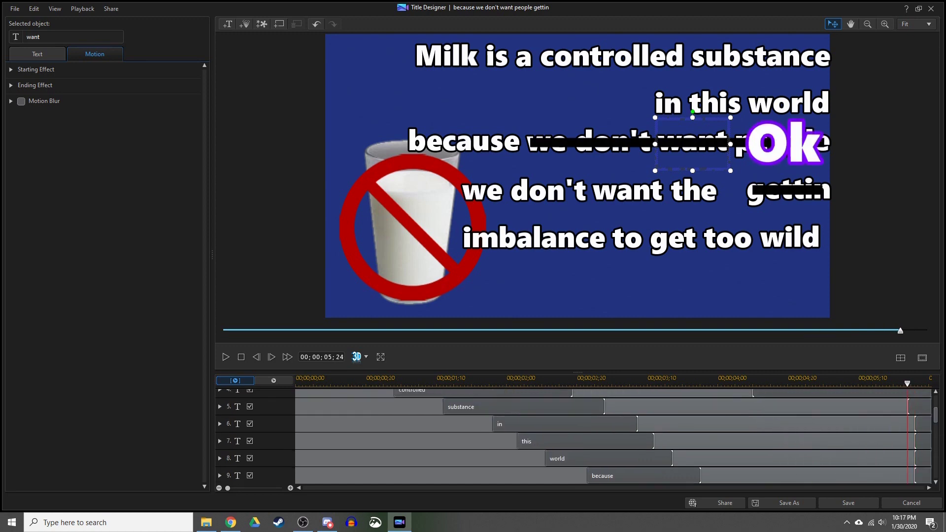
scroll(857, 458, "up", 3)
left_click(857, 415)
key("space")
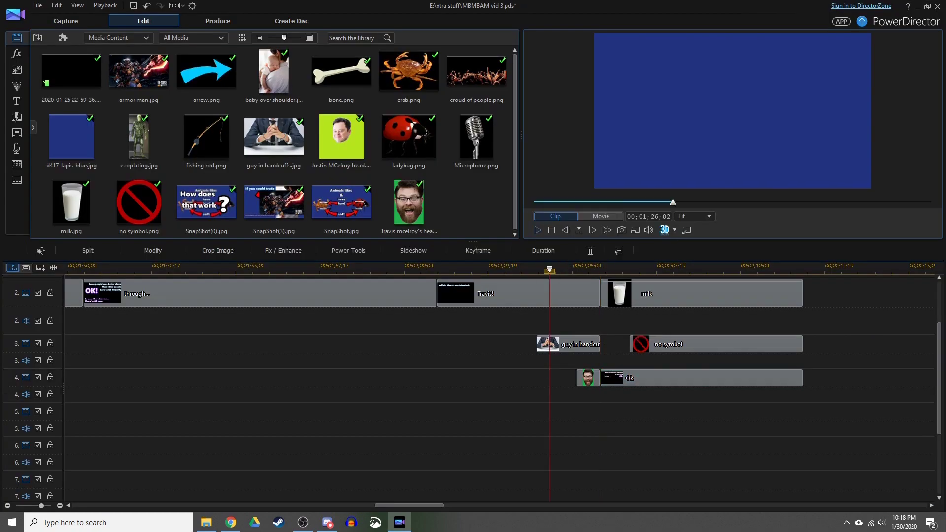
Step: Open the "Ok" title for editing, select all its text objects and turn on Motion Blur
double_click(690, 378)
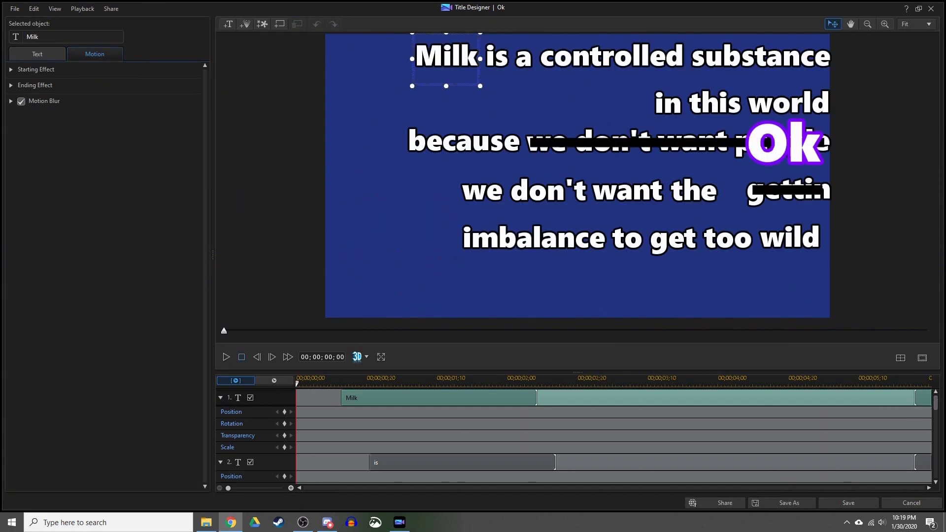
key("ctrl+a")
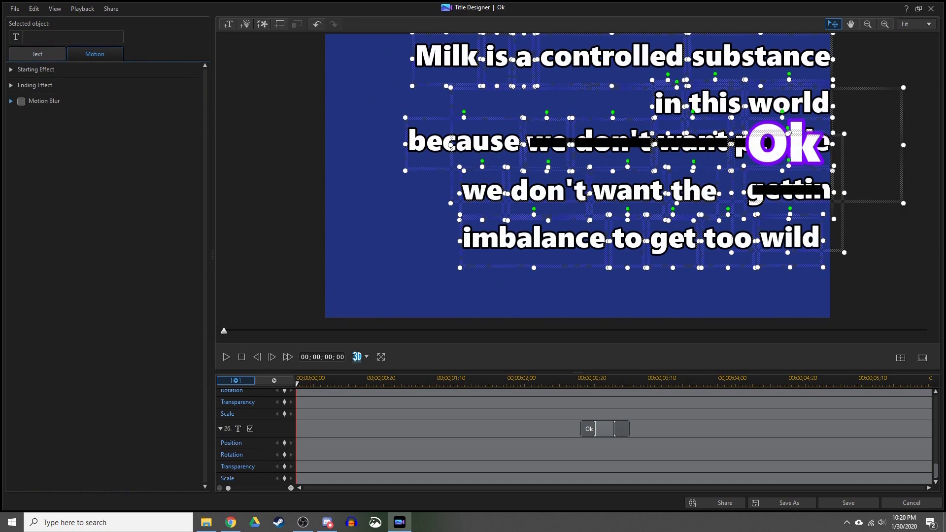
left_click(21, 101)
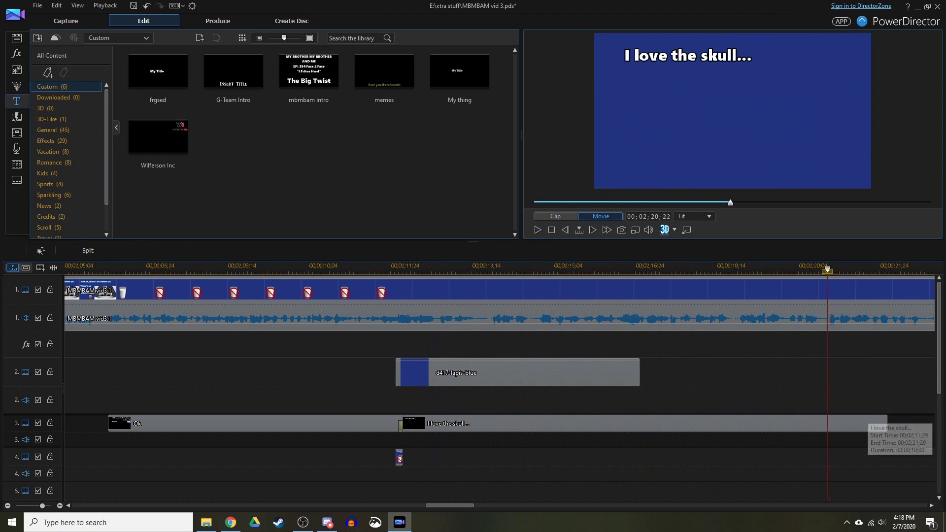
Step: Open the "I love the skull..." title for editing and add the text "The skull's great!" below its first line
double_click(862, 423)
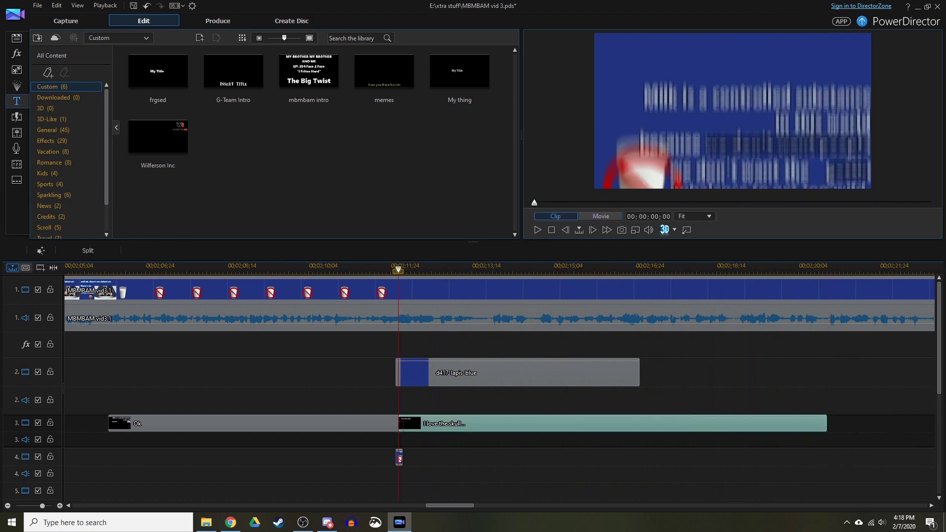
left_click(420, 136)
type("Skull's great!")
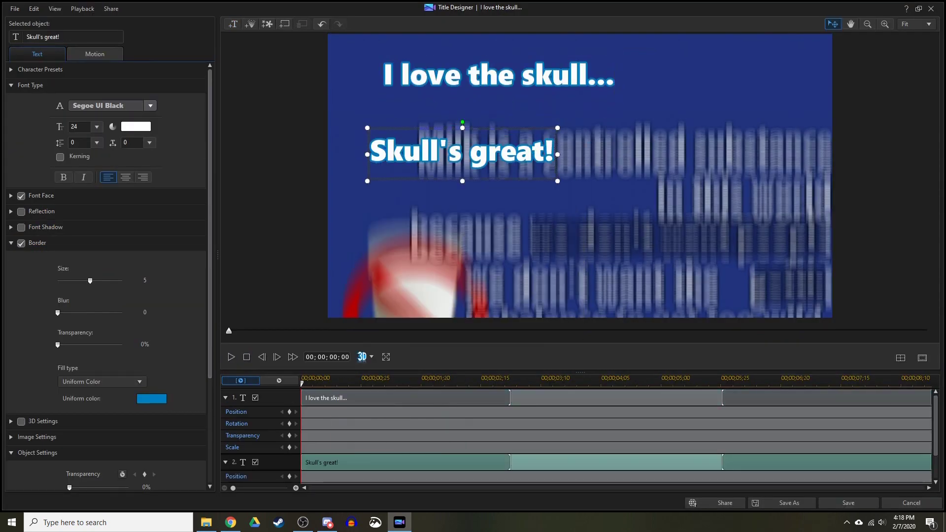
key("Delete")
type("The s")
left_click(231, 357)
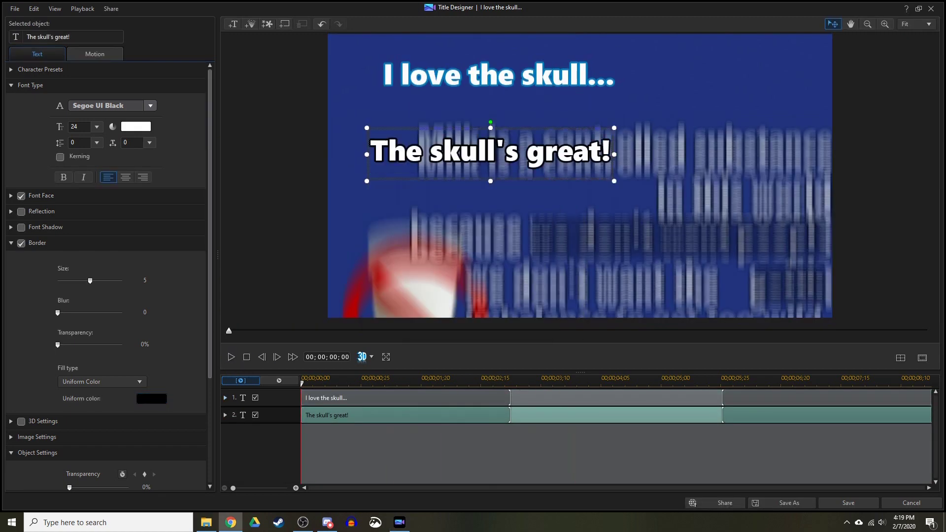
Step: Add "The" as a separate large text beside the first line and delete the "The skull's great!" text
left_click(675, 87)
type("The")
left_click(345, 414)
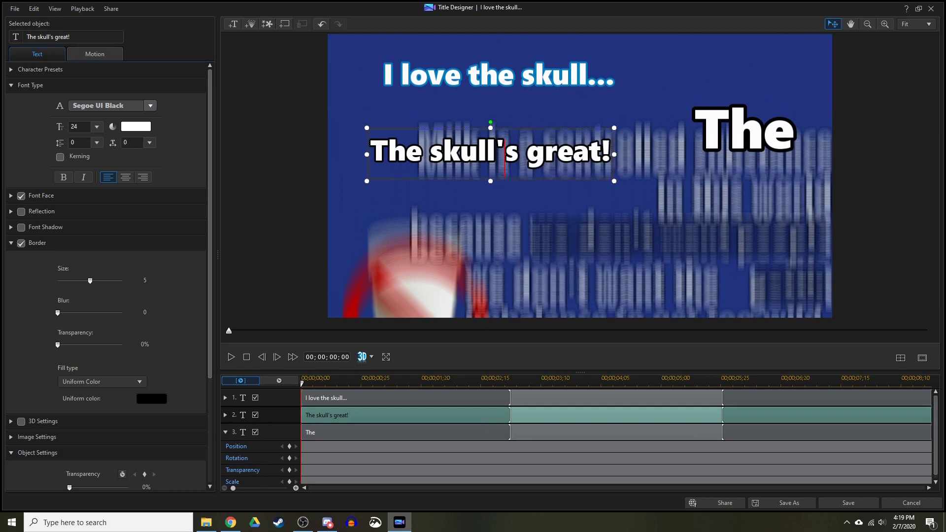
key("Delete")
Step: Delay the start of "The" to 00;00;01;22 to match the speech and trim its end to 00;00;02;05
left_click(231, 356)
left_click_drag(302, 415, 426, 415)
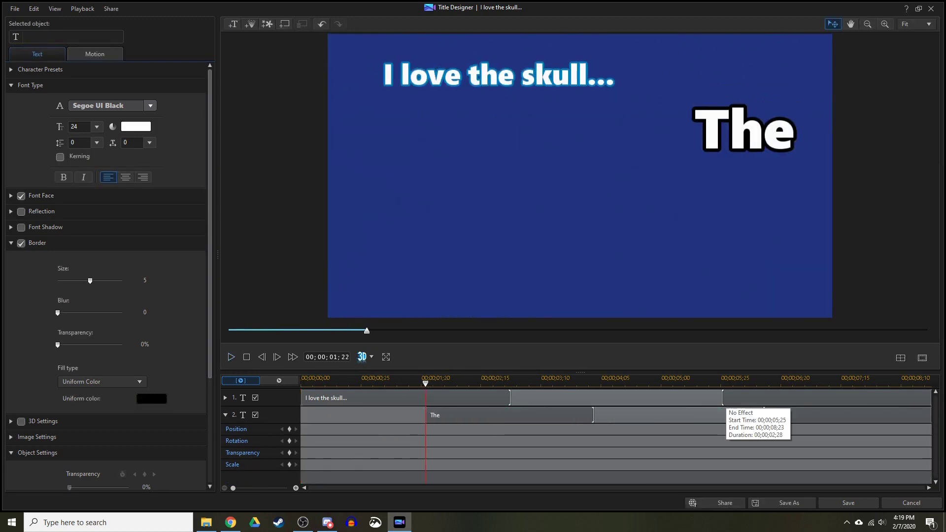
left_click_drag(781, 415, 478, 415)
Step: Apply the Scroll Up starting effect to "The" after trying Scroll Down
left_click(441, 415)
left_click(11, 69)
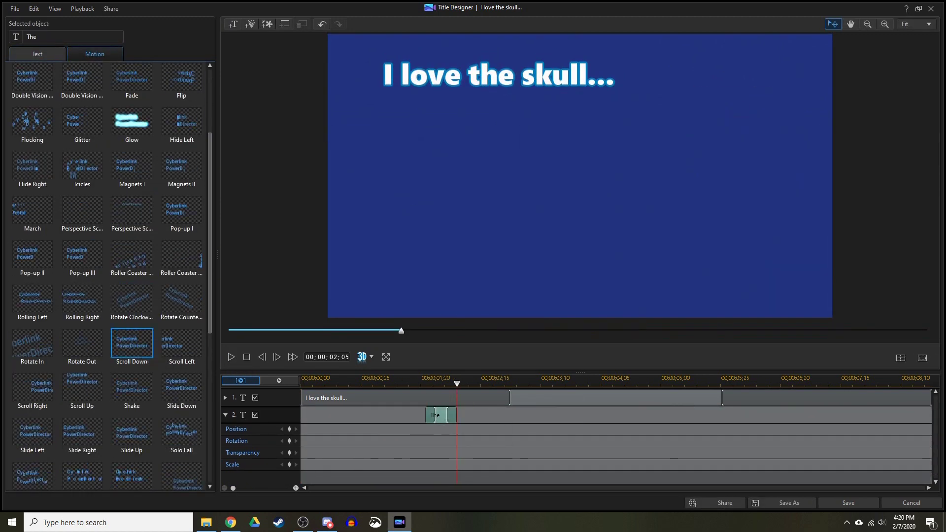
left_click(132, 342)
left_click(83, 386)
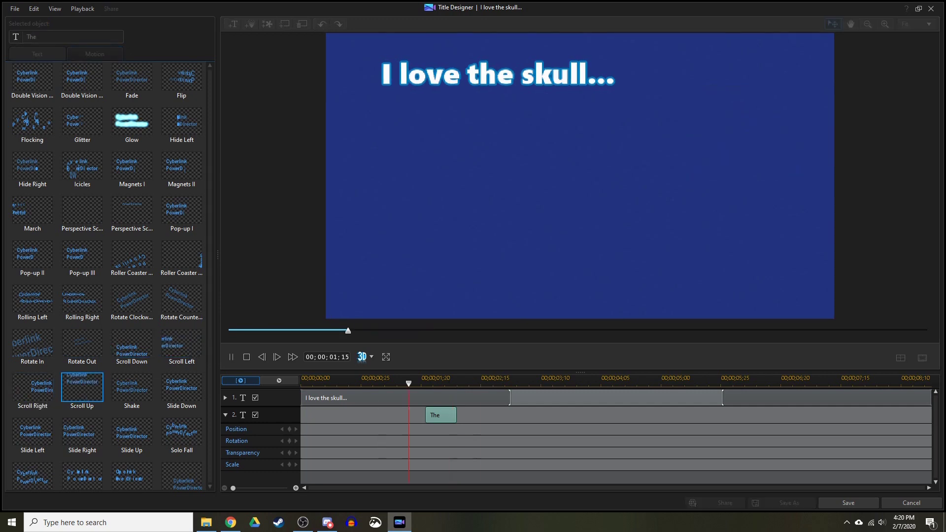
Step: Add "Skull's" and "Great" as separate texts placed over "The", scaled to about 1.94
left_click(726, 242)
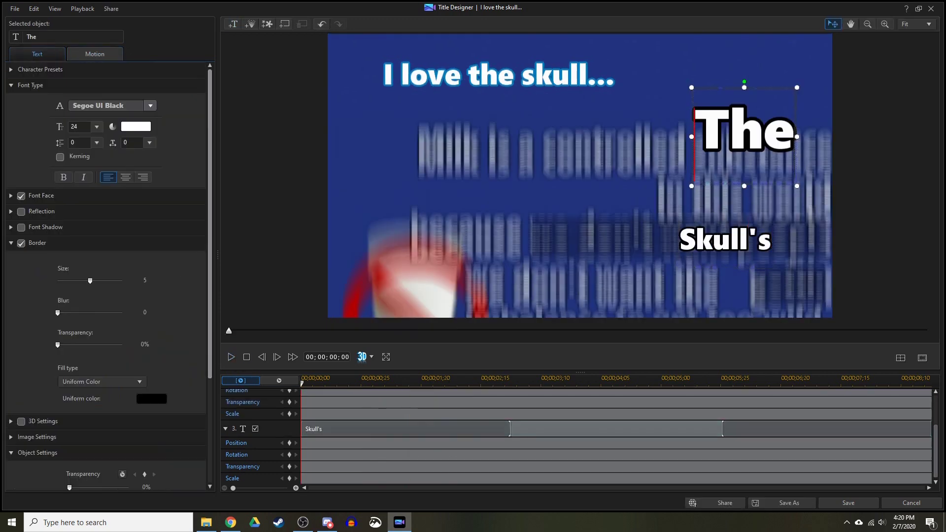
left_click(664, 244)
type("Great")
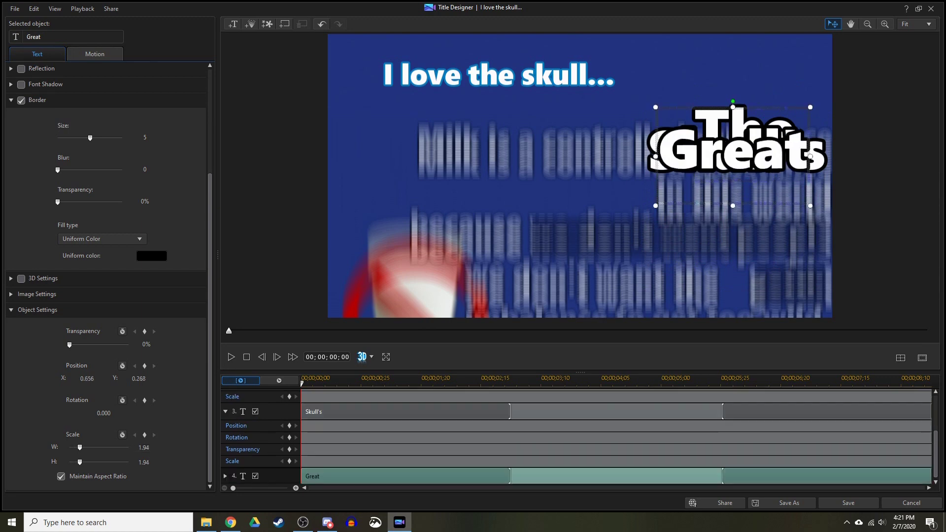
Step: Shorten "Skull's" to a brief clip starting at 00;00;01;25 and make "Great" run from 00;00;01;29 to 00;00;02;11
left_click(440, 414)
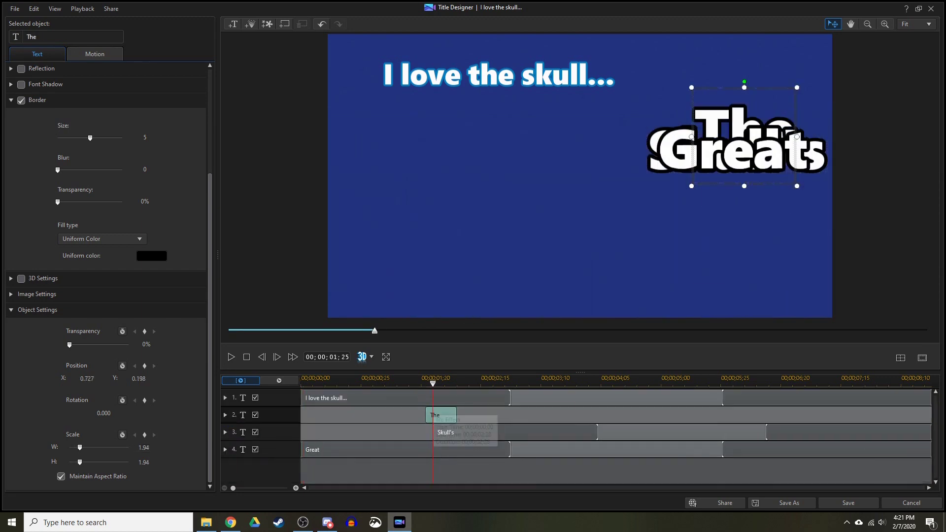
left_click_drag(598, 432, 456, 432)
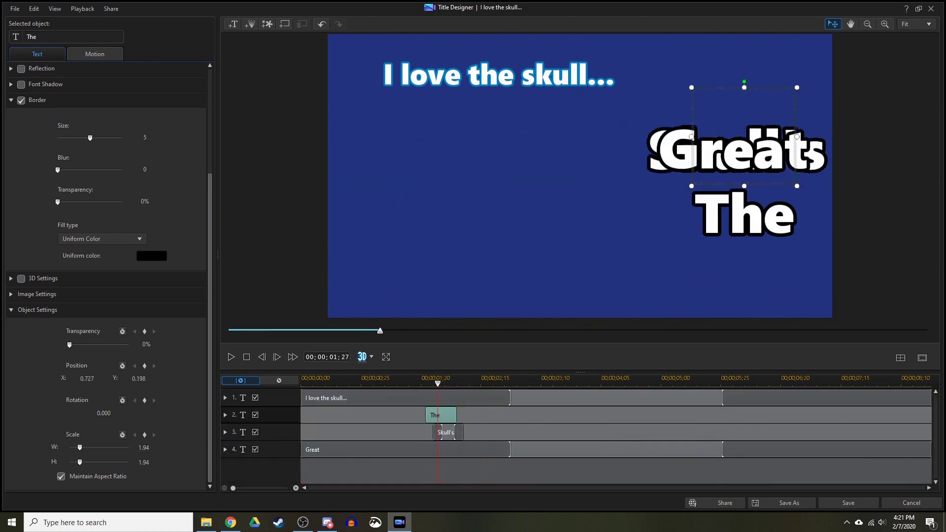
left_click_drag(302, 449, 442, 449)
left_click_drag(930, 449, 471, 450)
Step: Apply the Scroll Up starting effect to both "Skull's" and "Great"
left_click(445, 432)
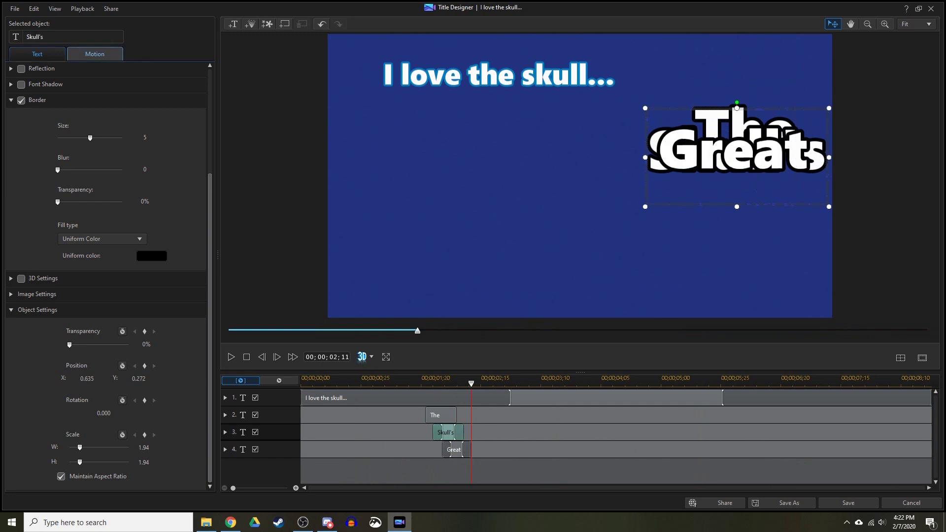
left_click(95, 54)
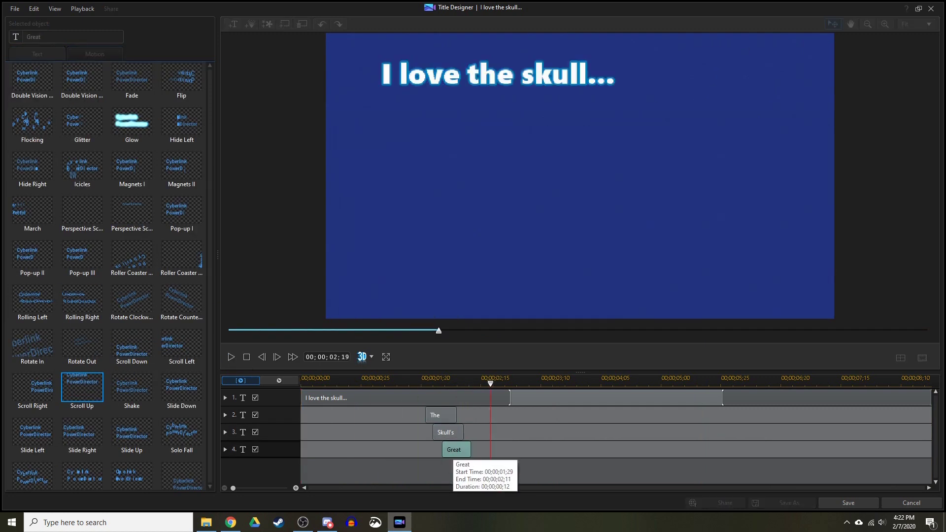
Step: Move "Skull's" to start at about 00;00;01;27 and shift "Great" slightly further after it to space out the words
left_click(459, 449)
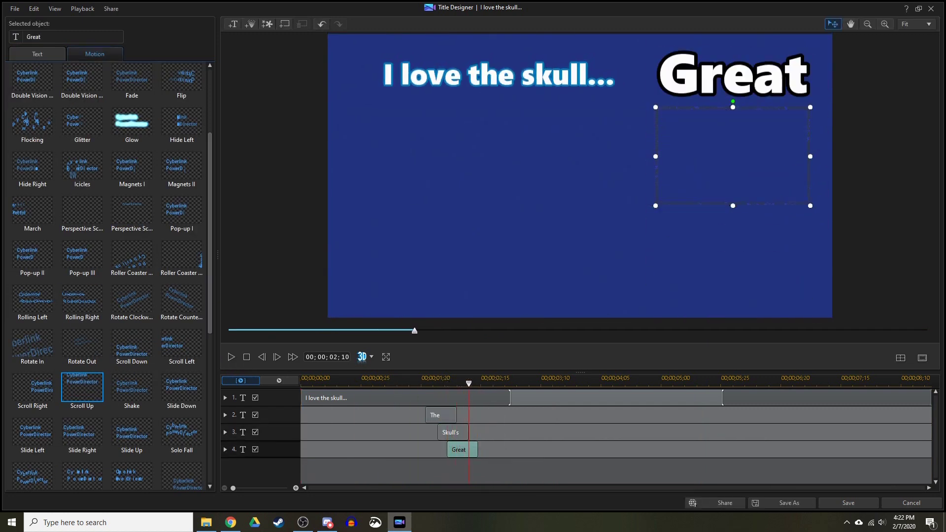
left_click(452, 432)
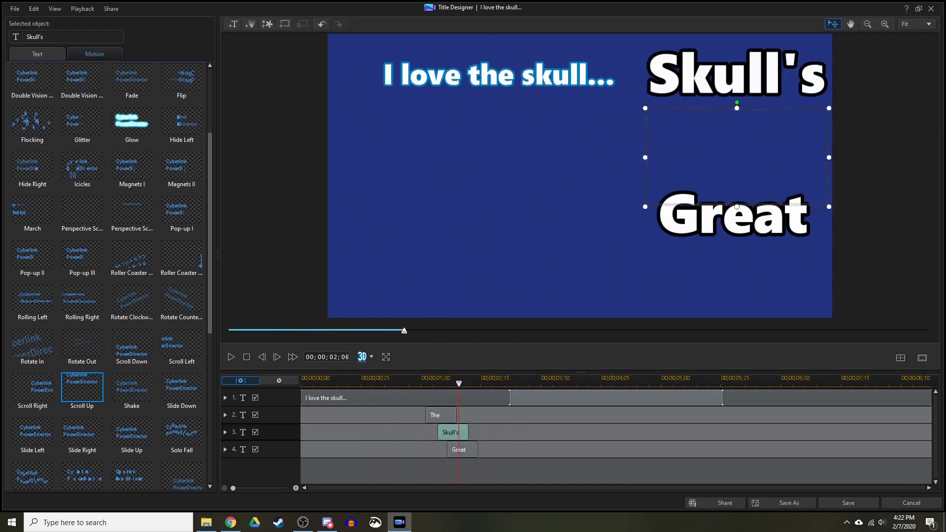
left_click(441, 415, "ctrl")
left_click_drag(459, 449, 463, 449)
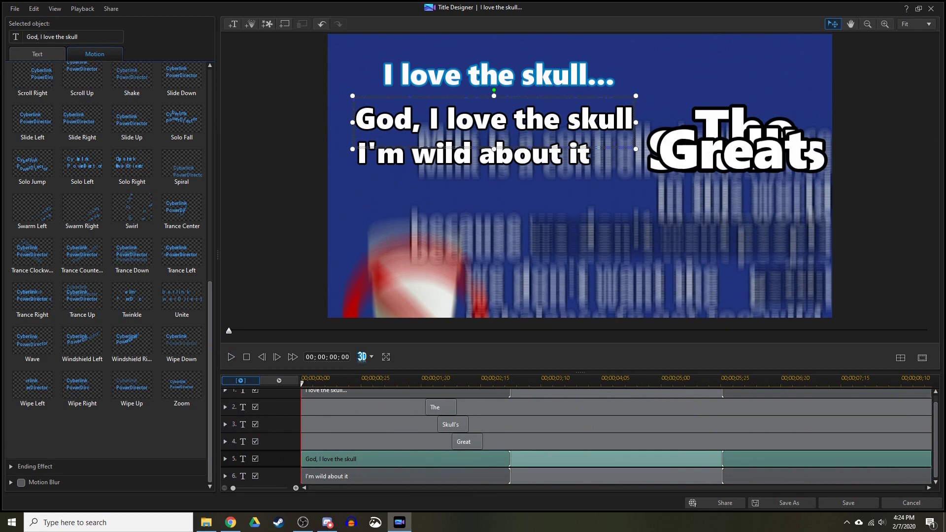
Step: Play back the title to check when "God, I love the skull" and "I'm wild about it" are spoken
key("space")
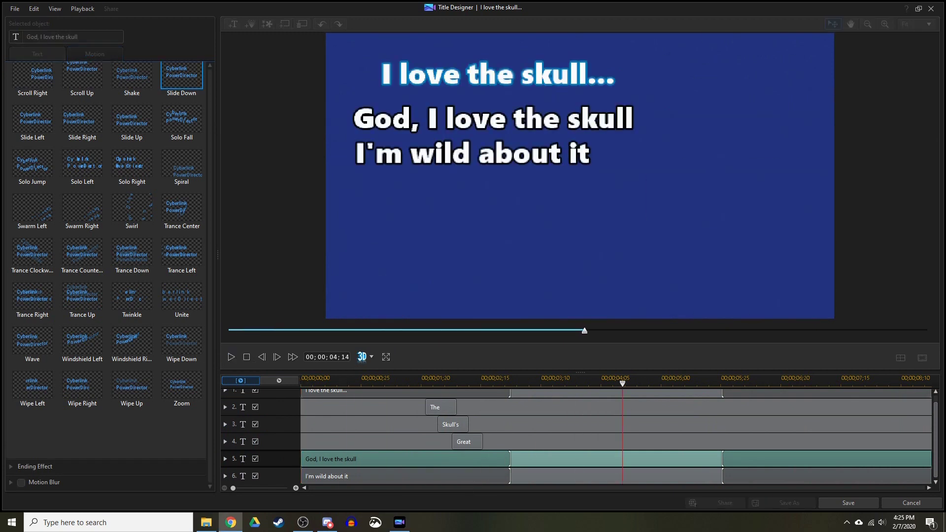
Step: Save the title changes, play back the movie, and place the brain helmet image on track 4 beneath the "I'm wild about it" title
left_click(849, 502)
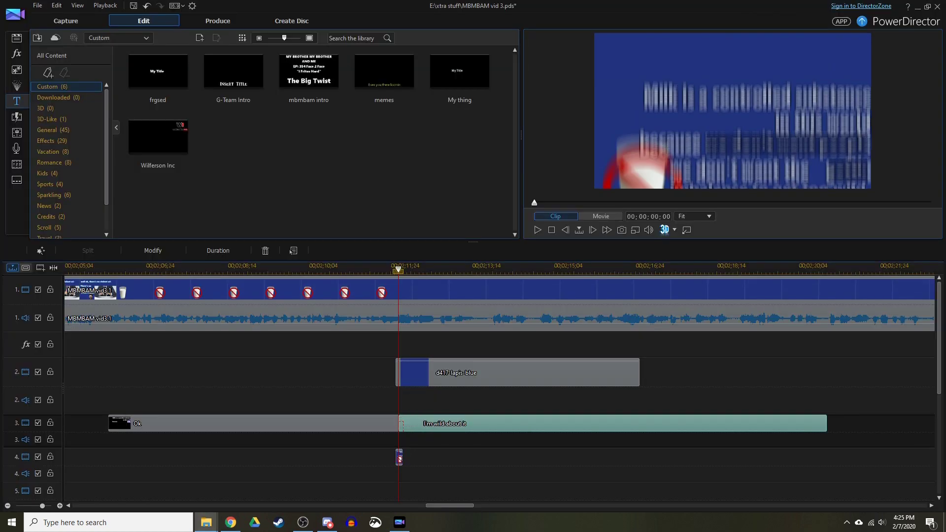
left_click(537, 230)
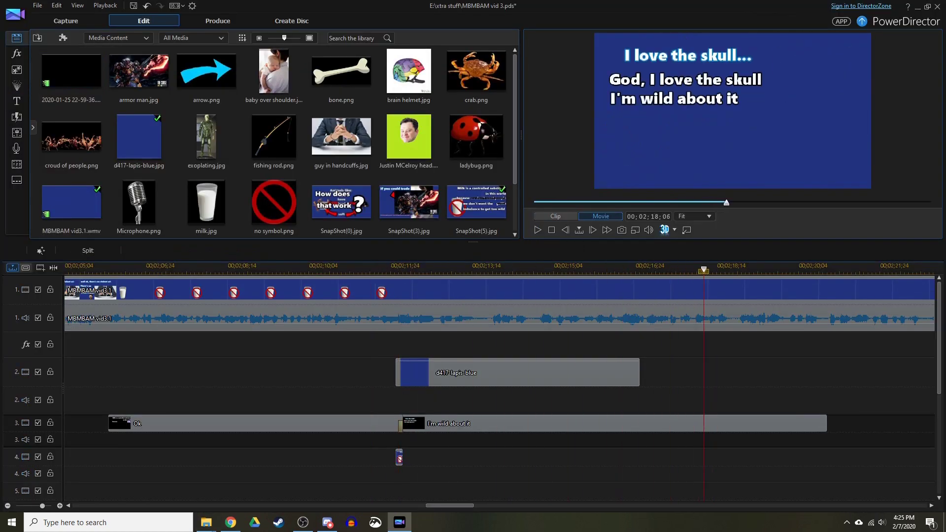
left_click_drag(645, 423, 700, 457)
key("space")
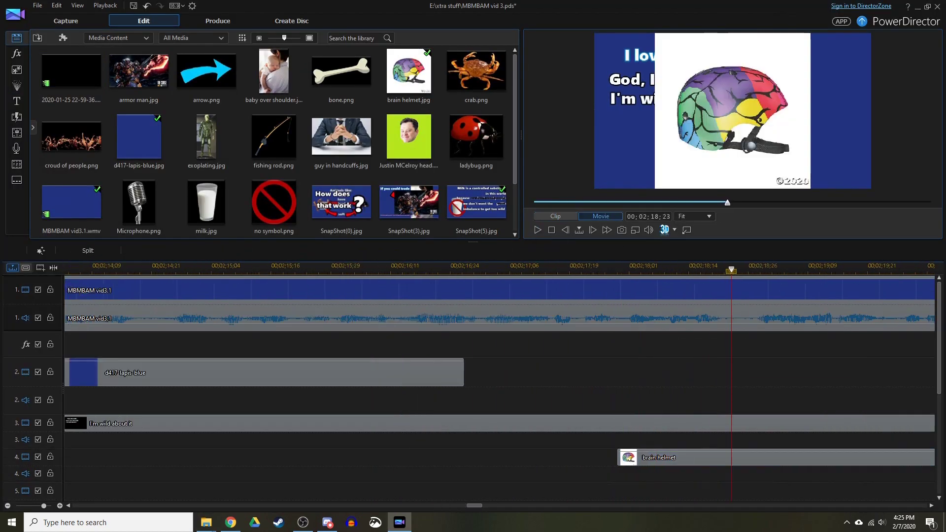
Step: Key out the brain helmet's white background and shrink it to a scale of 0.297 by 0.529 below the lyrics
double_click(700, 457)
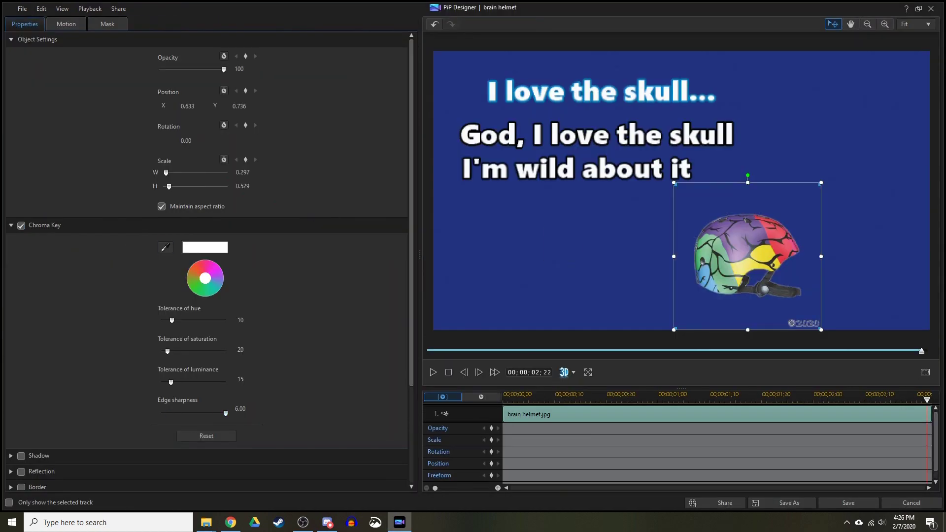
left_click(849, 502)
Step: Crop the brain helmet image to cut off the copyright mark in its corner
left_click(348, 250)
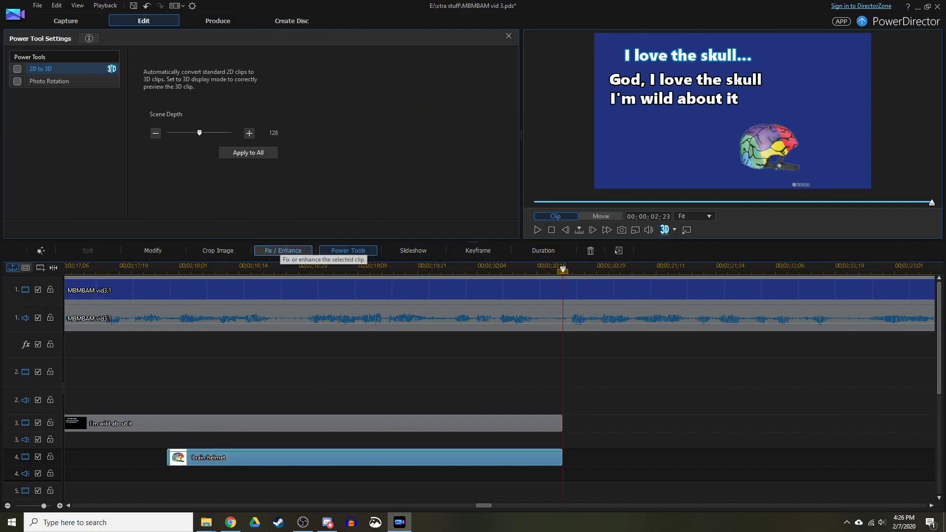
left_click(217, 251)
key("Escape")
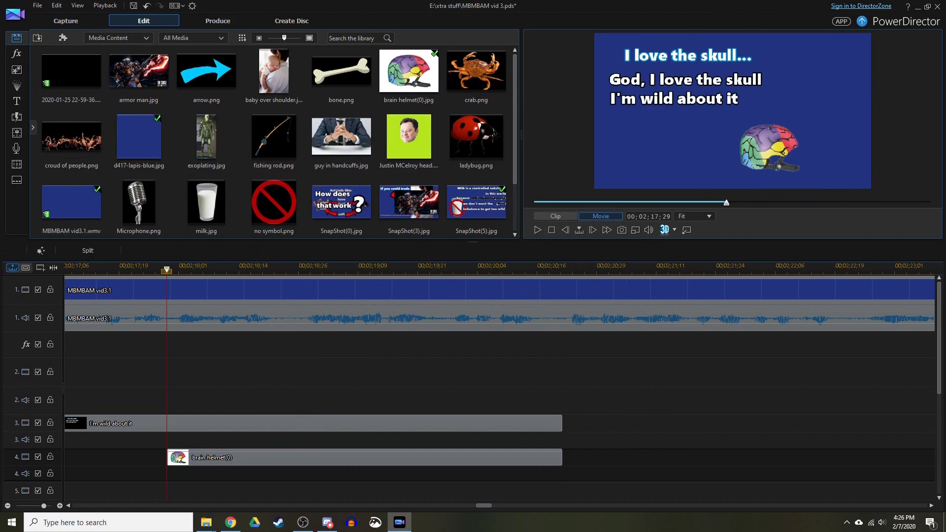
Step: Reposition the cropped helmet under the lyrics at X 0.299, Y 0.746 with a scale of 0.390 by 0.509, and save it
double_click(379, 457)
left_click_drag(793, 251, 586, 261)
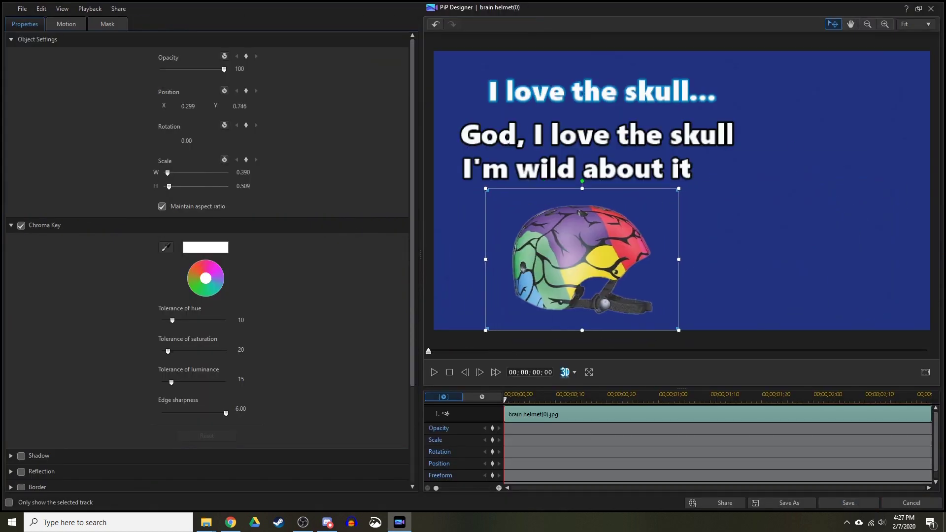
left_click(848, 503)
Step: Change the border colour of "God, I love the skull" and "I'm wild about it" from black to blue
left_click_drag(378, 270, 619, 270)
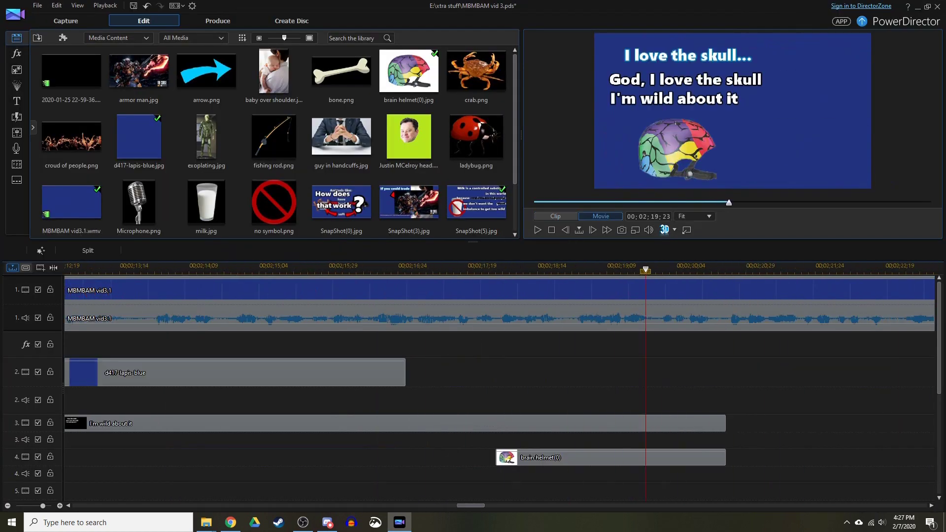
double_click(493, 423)
left_click(151, 398)
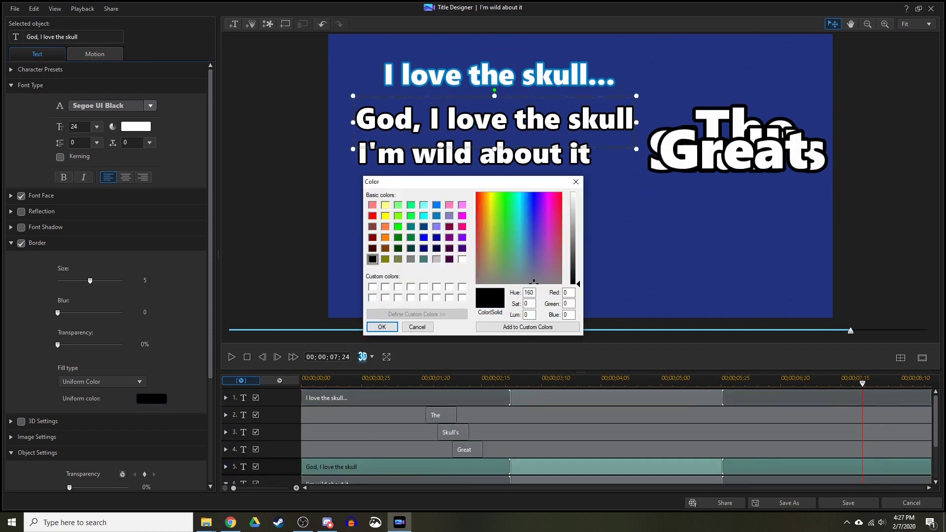
left_click(382, 325)
Step: Add the black-bordered text objects "Cool stuff!" at scale 1.24 and "kia-" at scale 1.42 beside the blue-bordered lyrics
key("space")
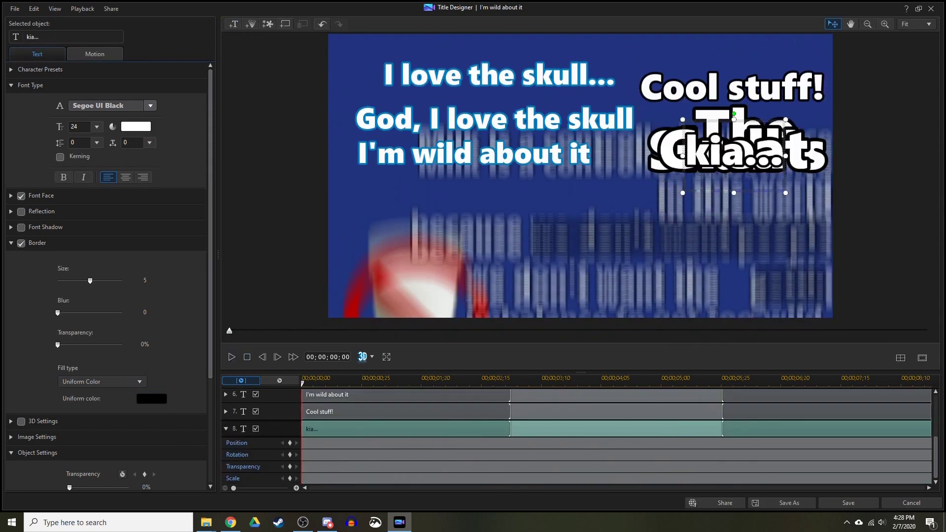
left_click(732, 91)
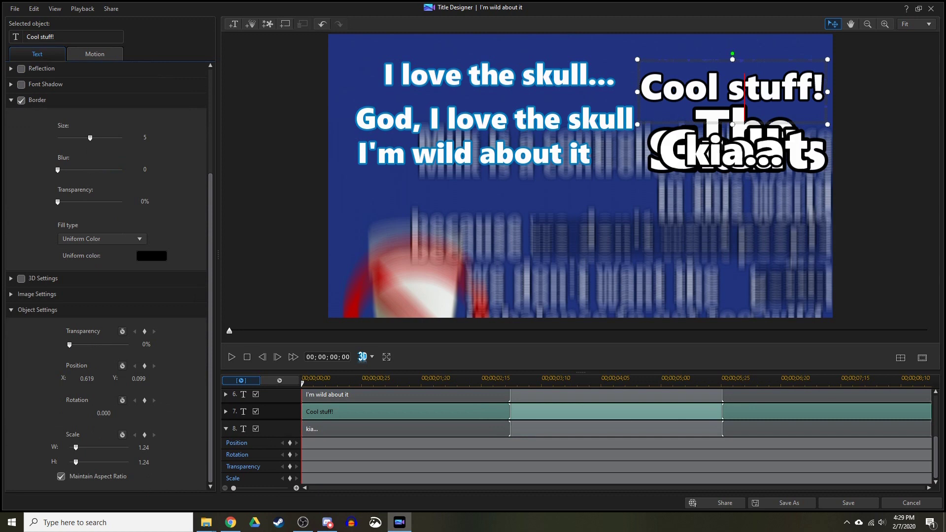
key("space")
left_click(246, 357)
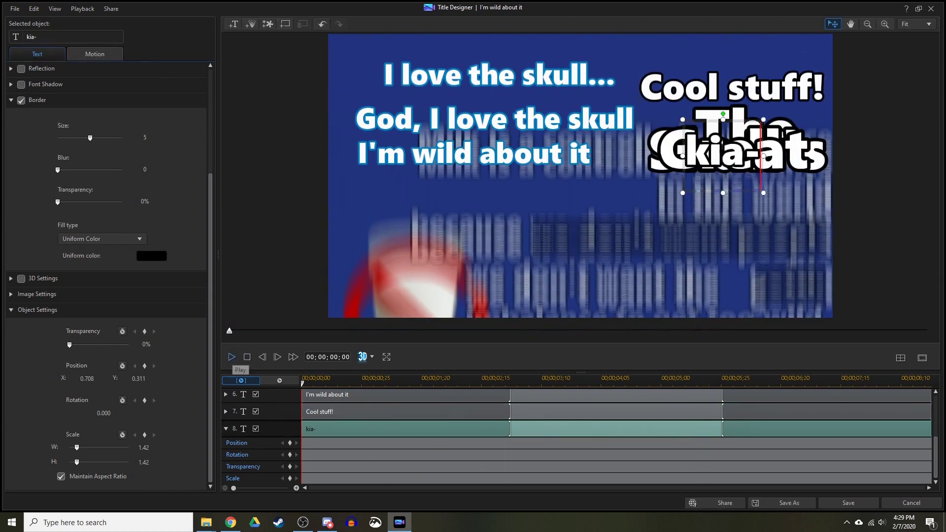
Step: Add the two-line text "In my Skin!?" beside the helmet with the second line larger, and save the title
type("In my Skin")
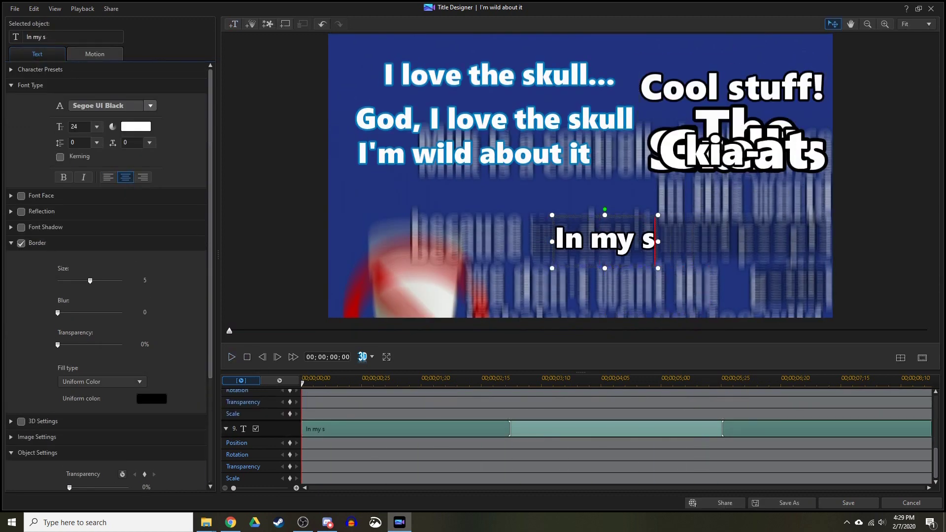
key("space")
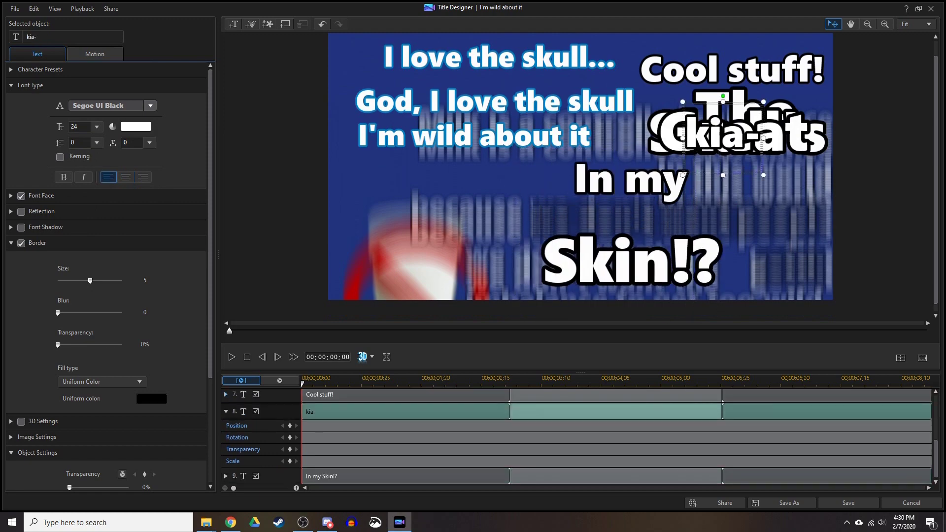
left_click(848, 502)
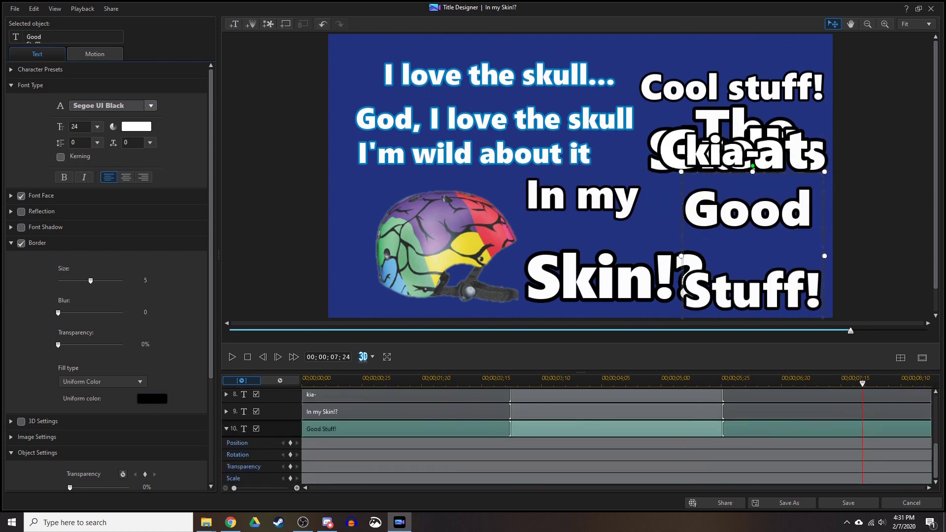
Step: Split the lyric lines into one text object per word, setting "Stuff!" to scale 1.33 at X 0.762, Y 0.775
key("Escape")
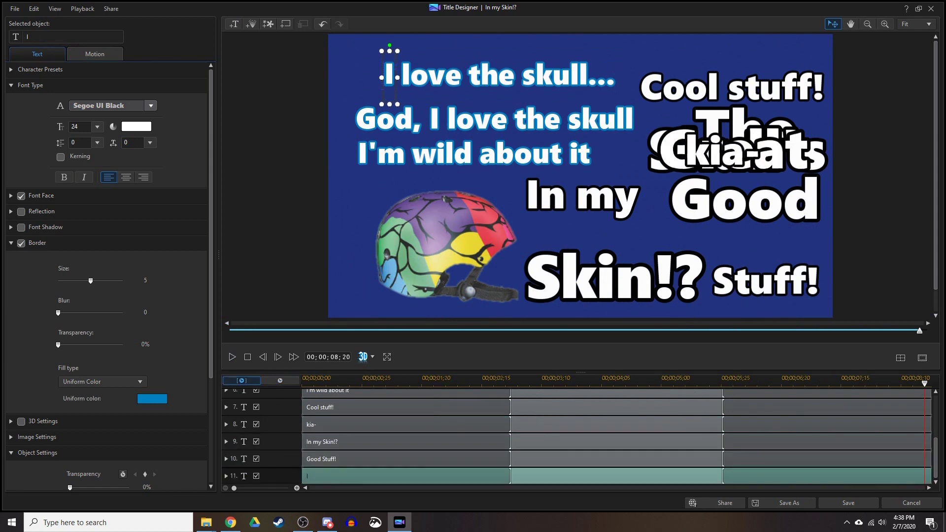
key("Home")
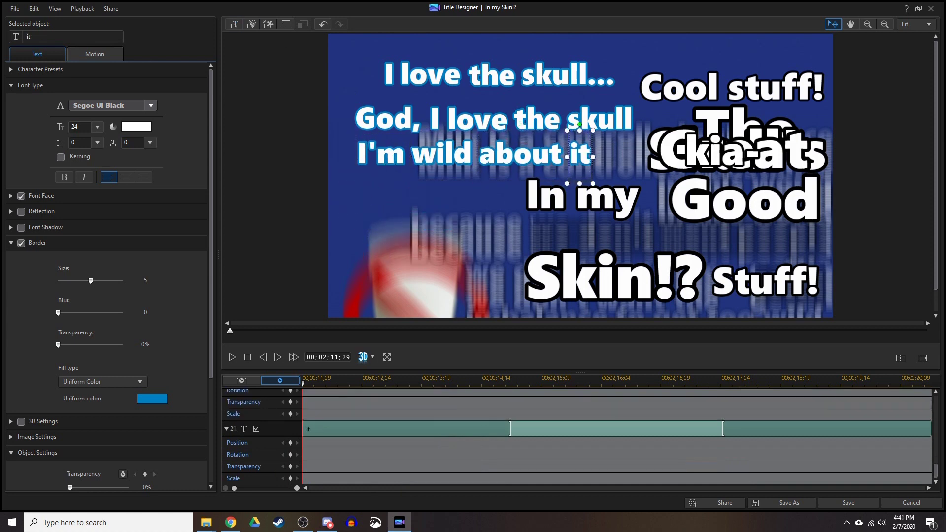
left_click(394, 424)
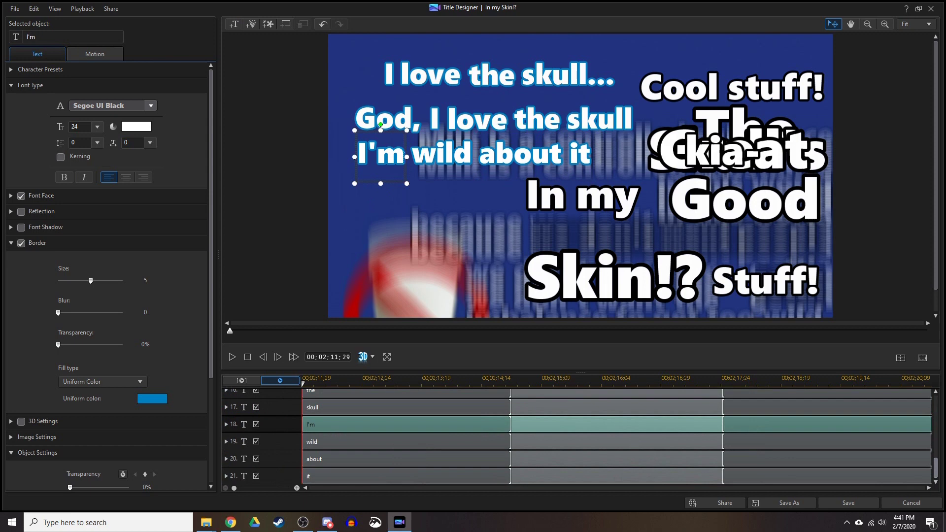
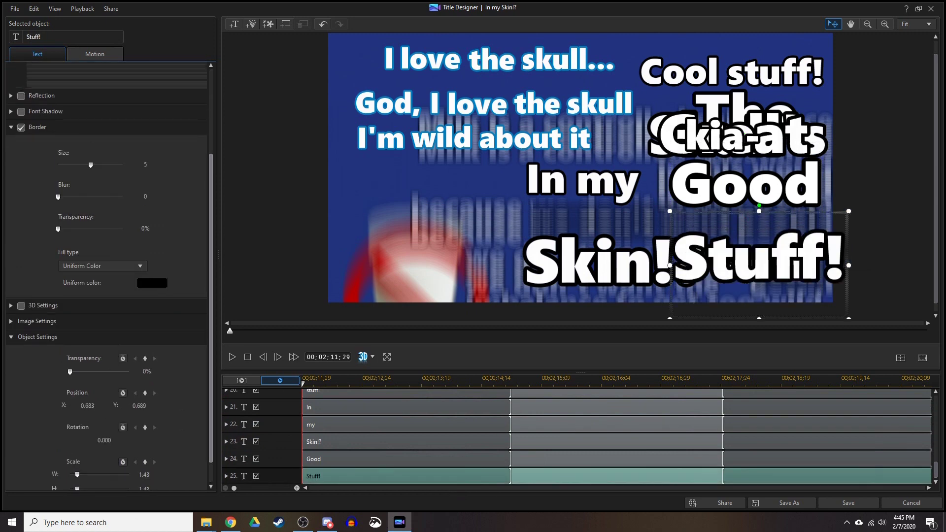
scroll(105, 276, "down", 3)
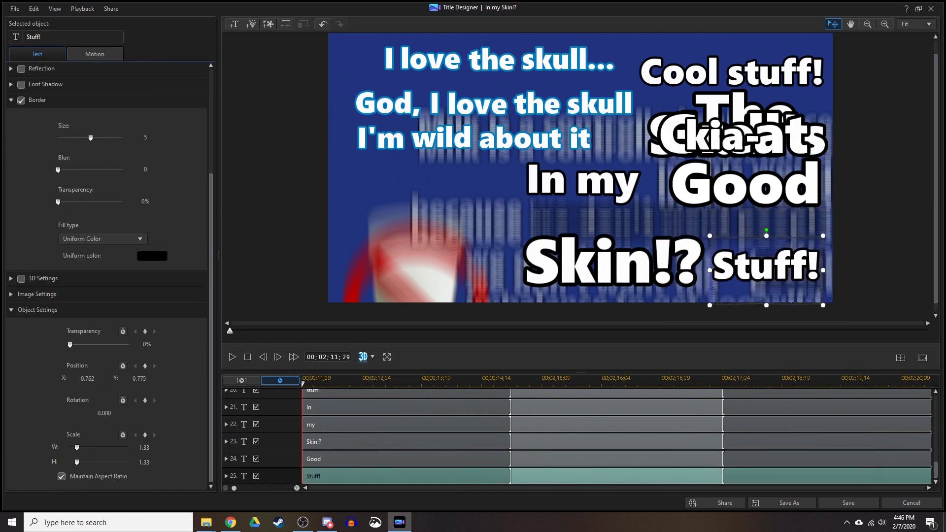
Step: Stagger the start times of the words in "I love the skull..." and "God, I love the skull" to follow the audio
key("space")
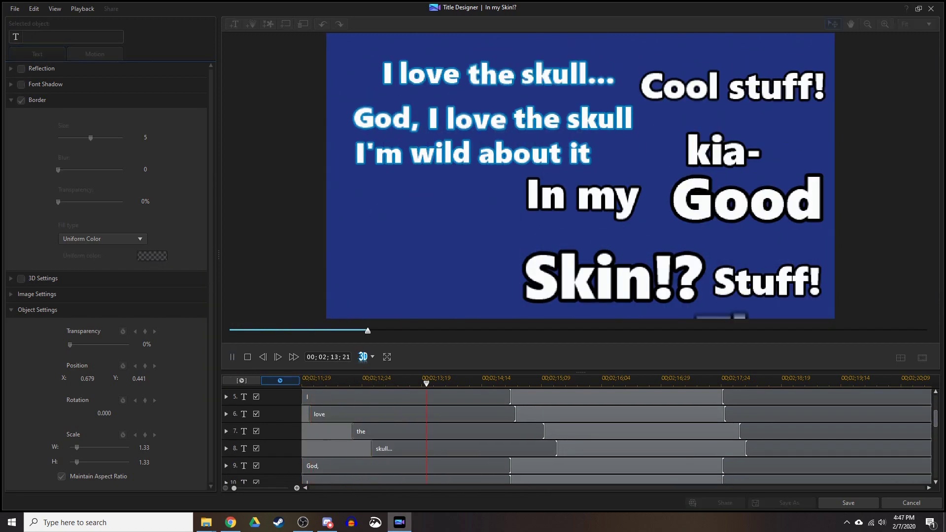
left_click(232, 356)
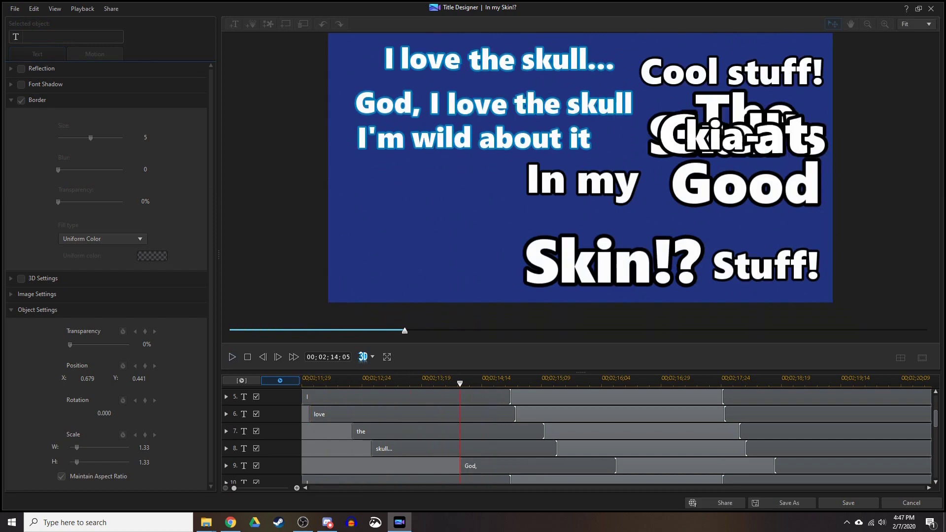
key("space")
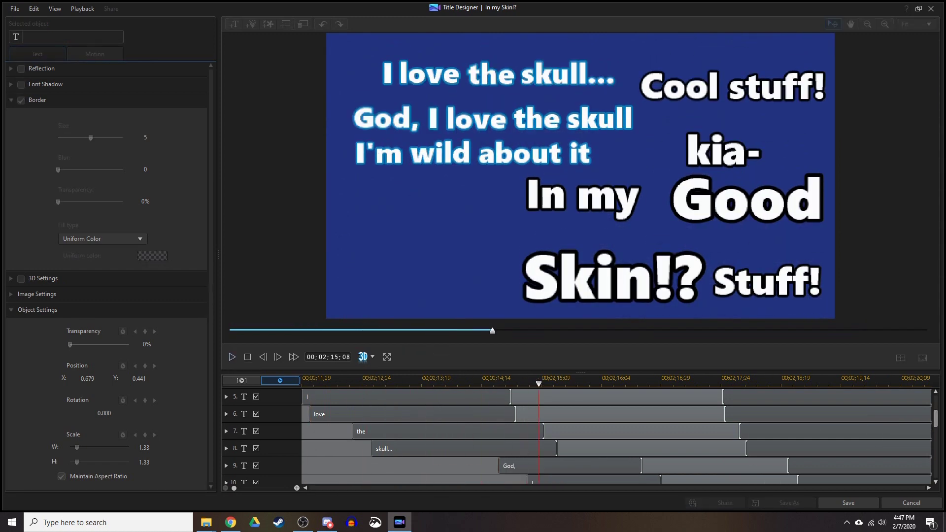
key("space")
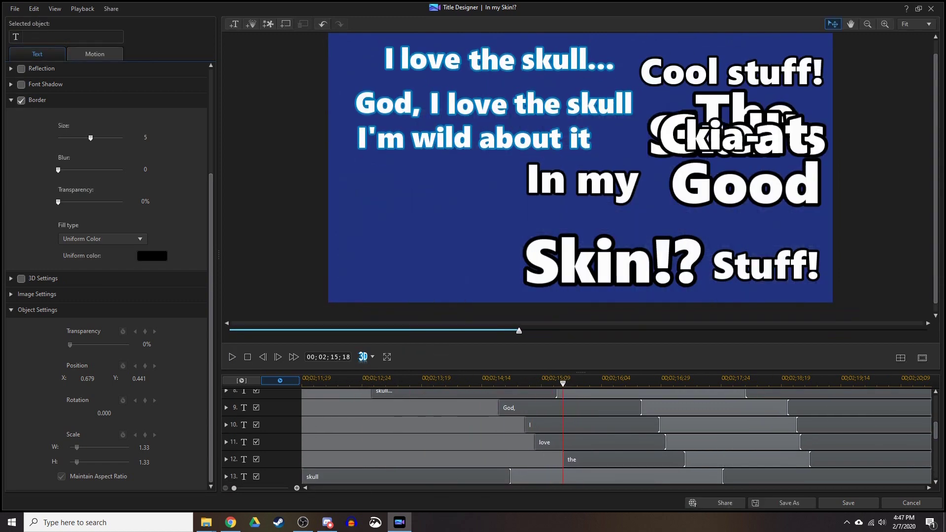
key("space")
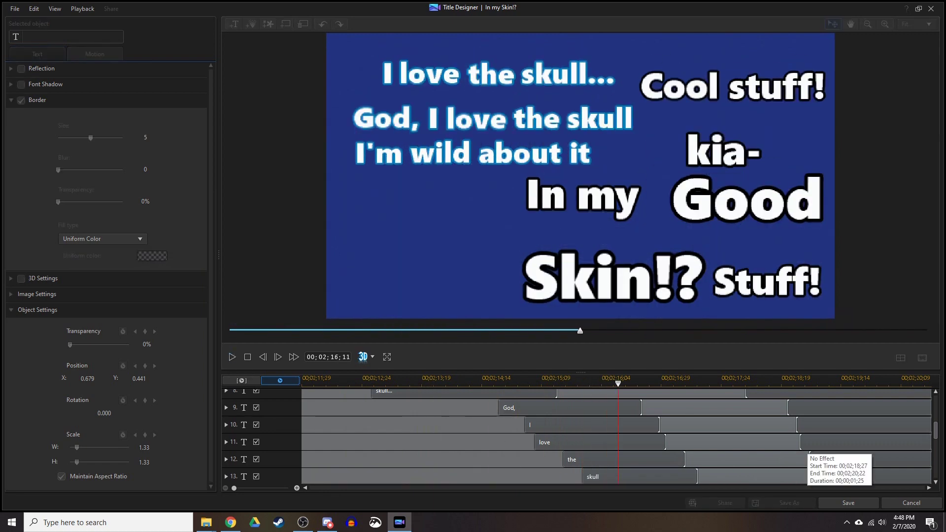
Step: Delay the start of each word in "I'm wild about it" and "Cool stuff!" to match the speech
key("space")
key("space")
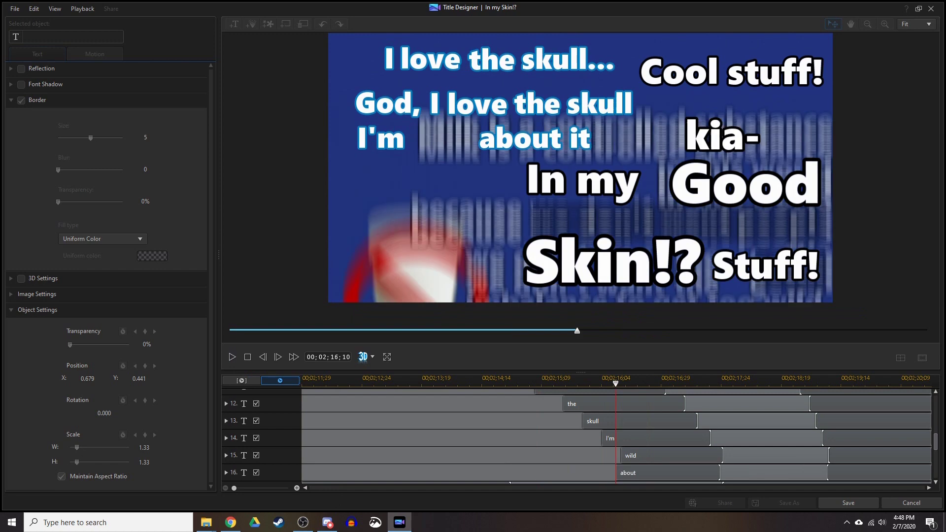
scroll(305, 446, "down", 1)
key("space")
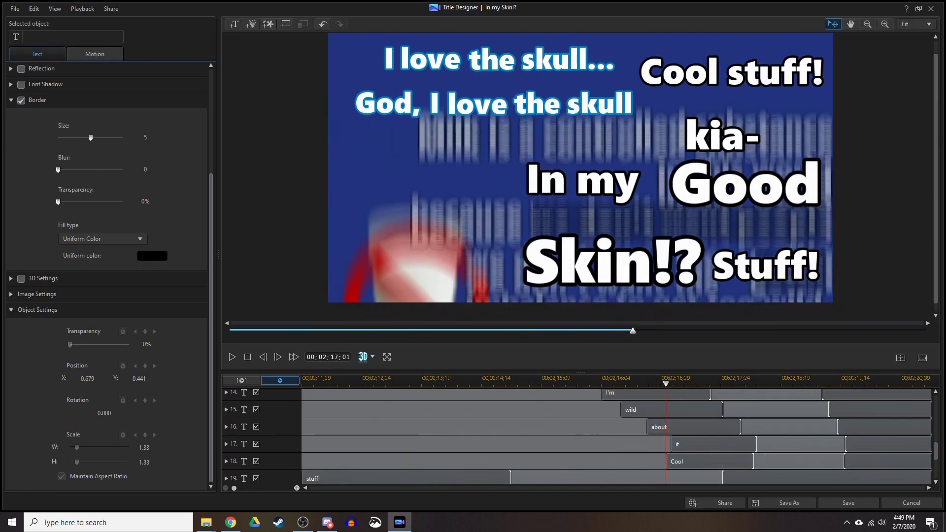
key("space")
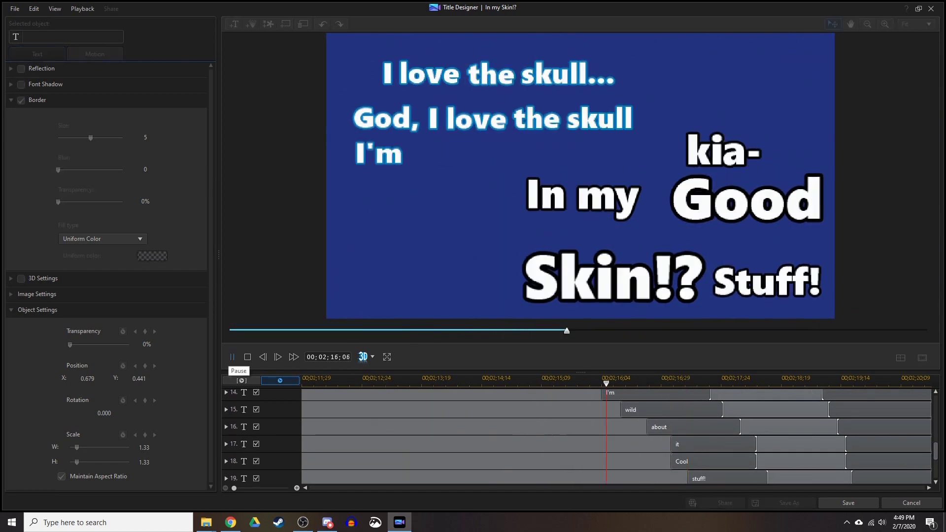
Step: Time the starts of "kia-", "In", "my" and "Skin!?" to the audio by playing back and adjusting each word
key("space")
key("space")
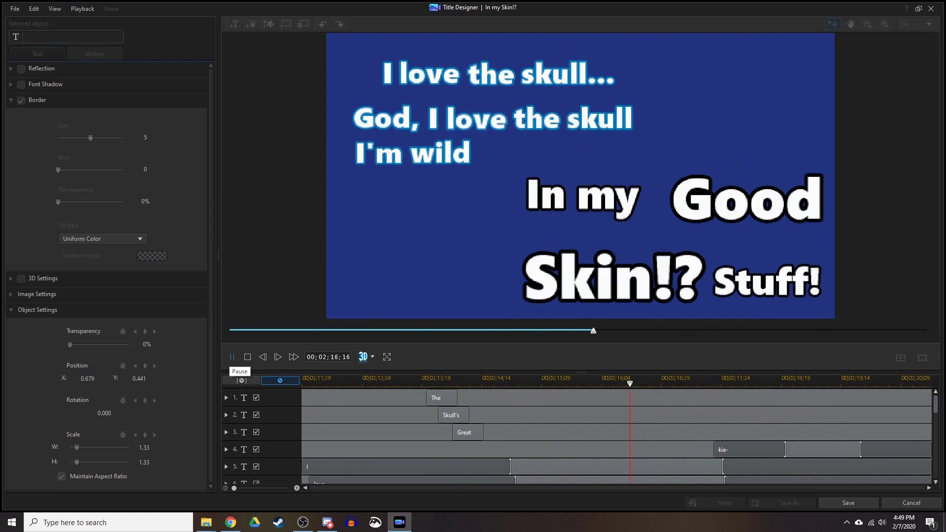
left_click(232, 356)
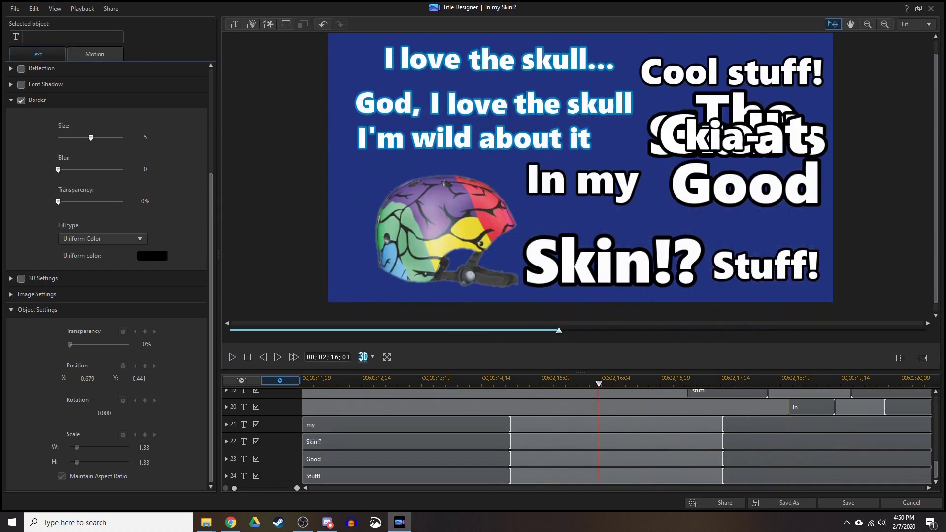
left_click(232, 356)
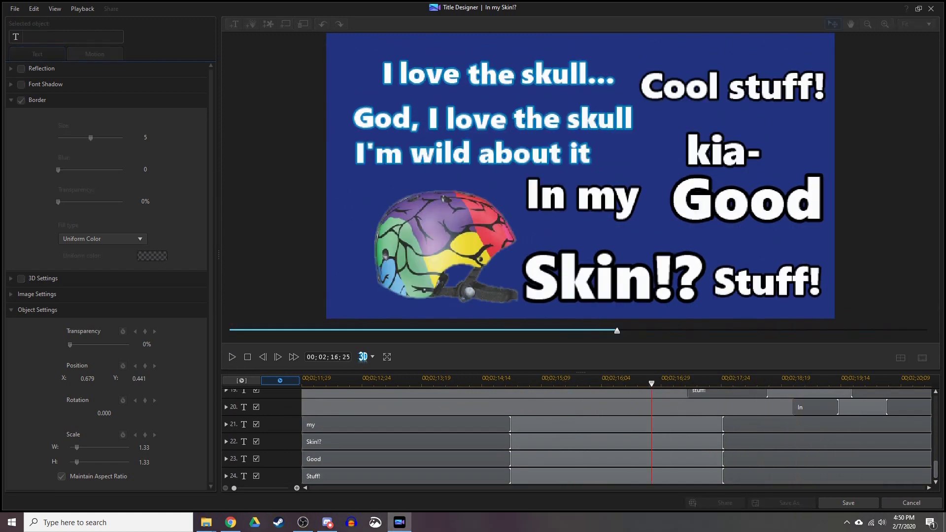
key("space")
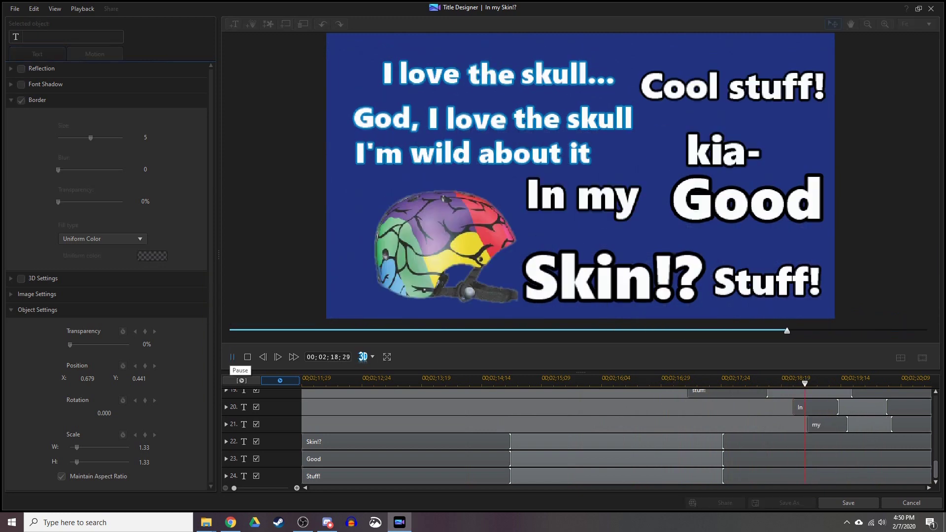
key("space")
Step: Add the blue-bordered word "Prote-" at the helmet, rotated 33.048 degrees, and trim it to a brief appearance at about 00;02;19
key("ctrl+z")
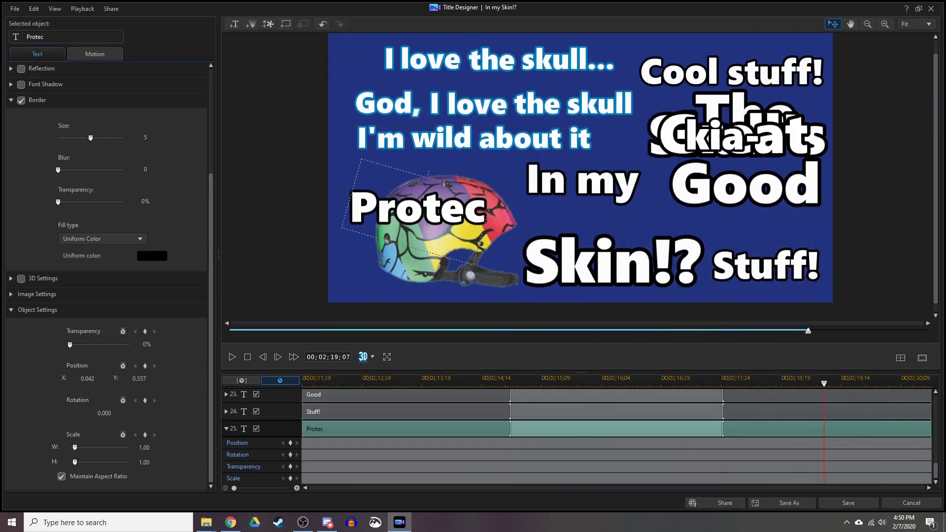
key("ctrl+z")
key("space")
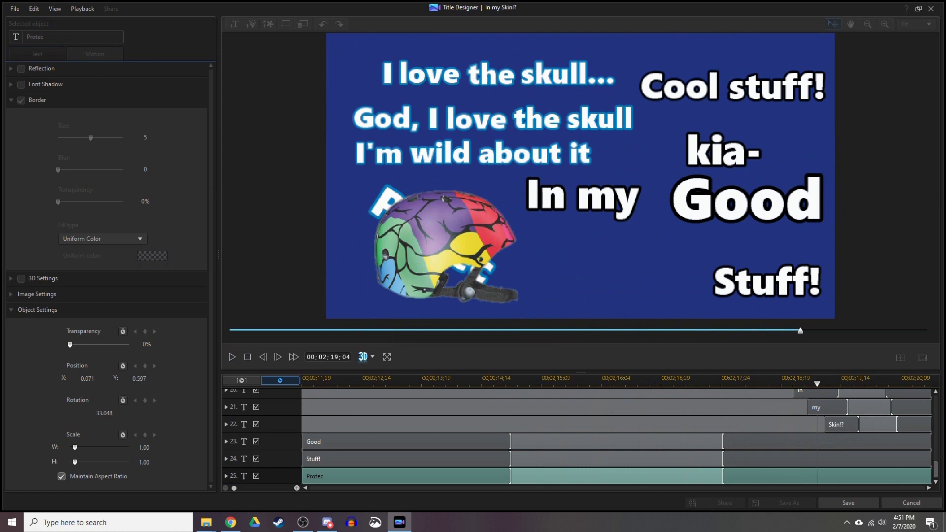
key("space")
left_click(232, 357)
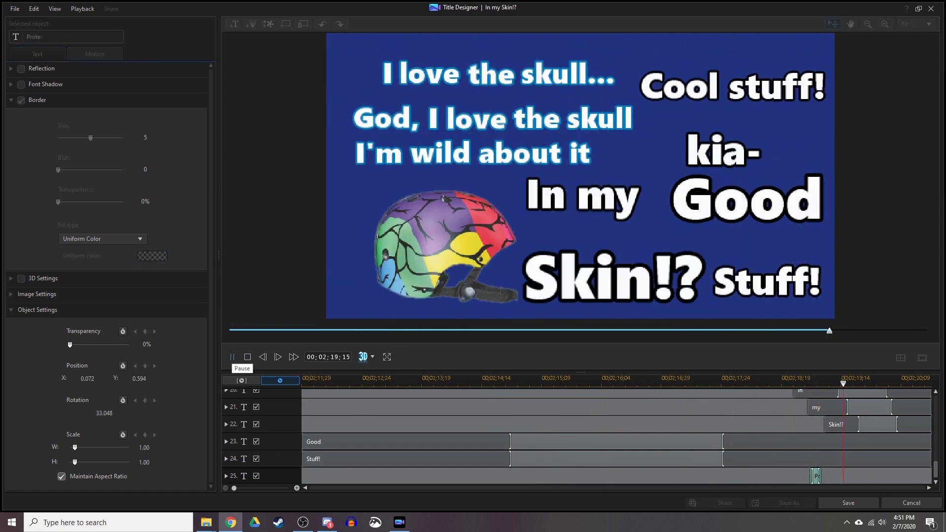
Step: Delay the starts of "Good" and "Stuff!" in the helmet title to match the speech, and save the project
key("Escape")
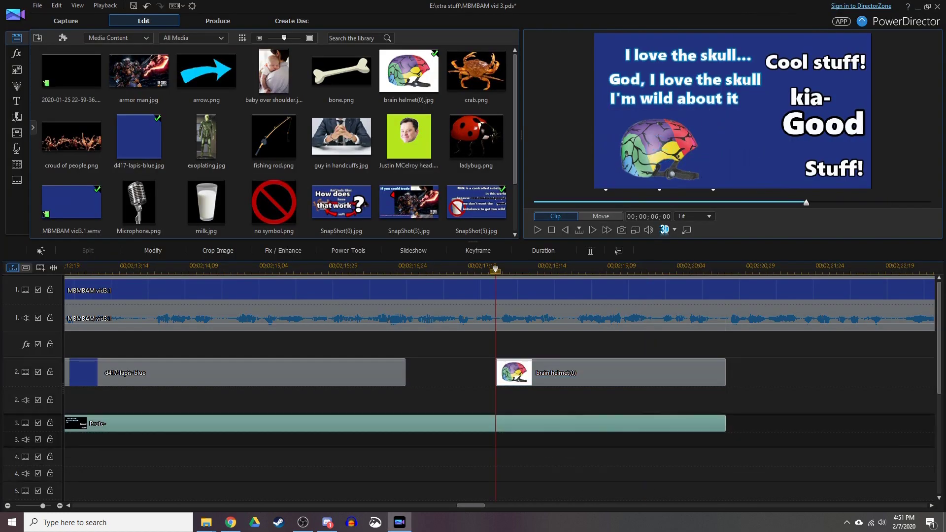
double_click(690, 423)
scroll(816, 429, "down", 5)
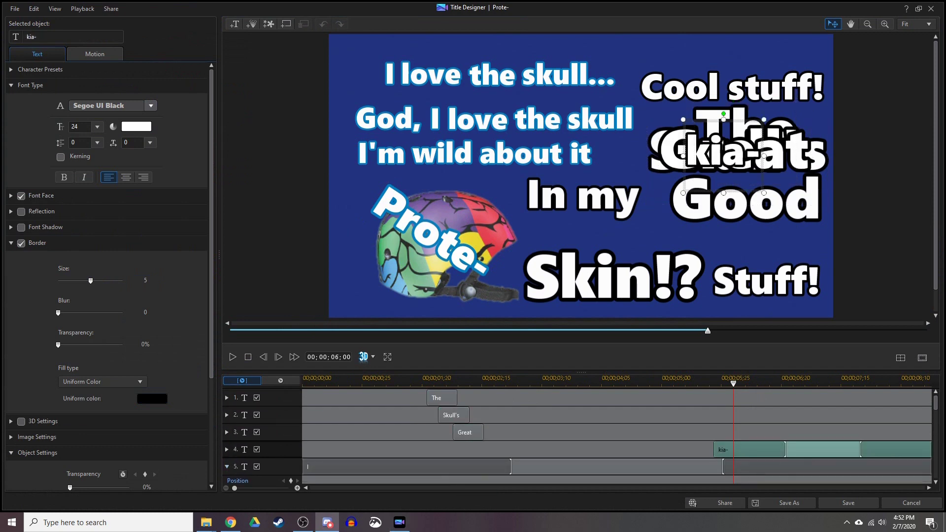
left_click_drag(813, 428, 808, 429)
key("space")
scroll(810, 428, "up", 3)
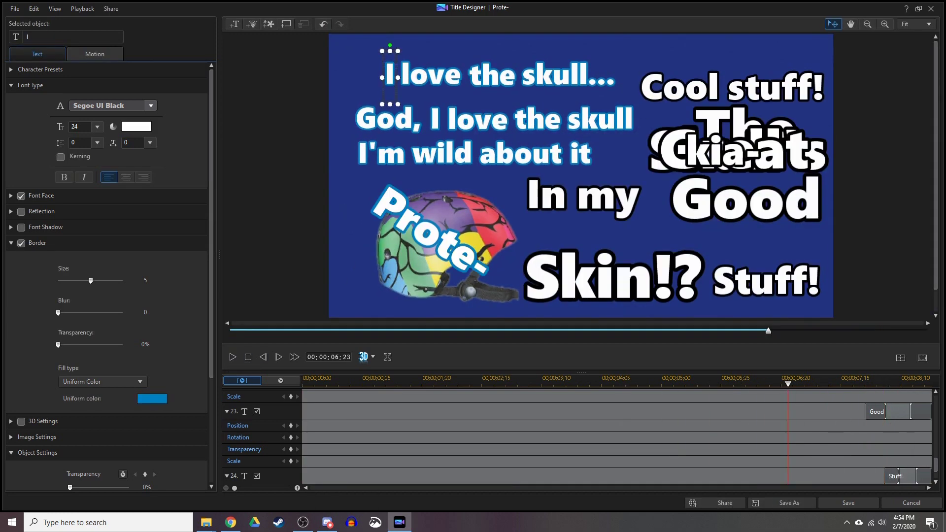
key("ctrl+s")
key("space")
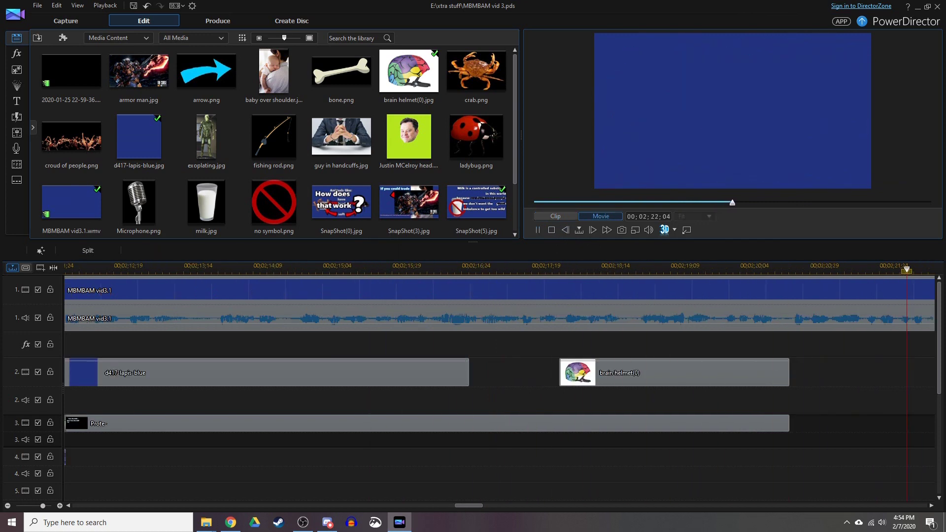
Step: Give the title words other than "Prote-" the Slide Right effect with motion blur, starting their exits together at 00;00;08;16
left_click(276, 423)
double_click(275, 424)
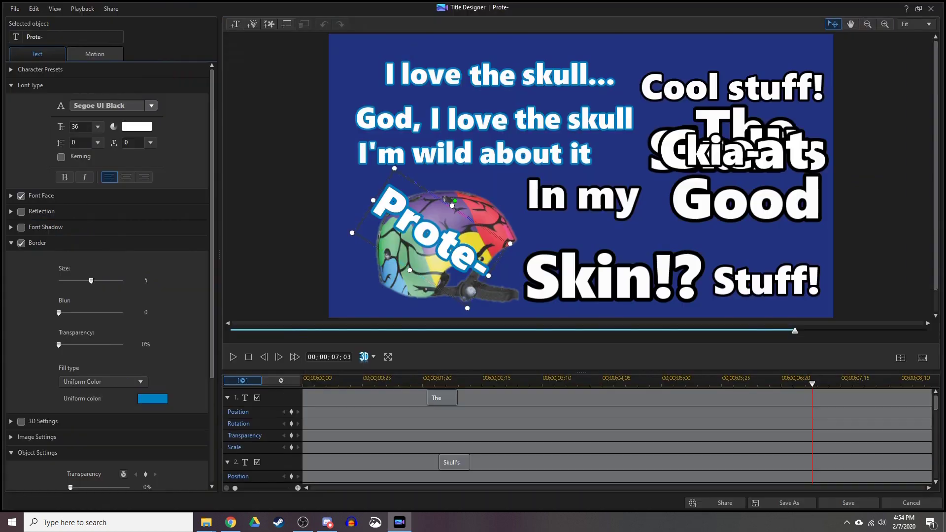
scroll(811, 428, "up", 10)
left_click(95, 54)
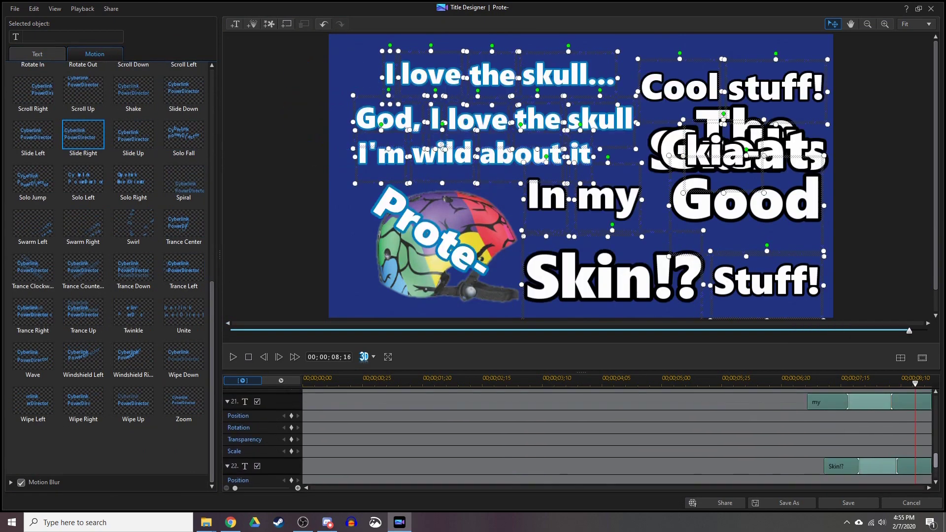
left_click(55, 9)
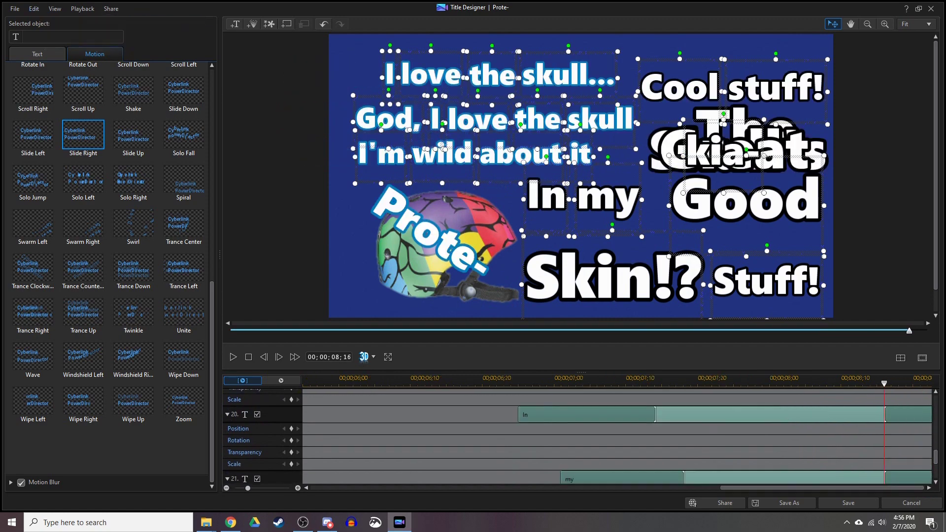
left_click(91, 21)
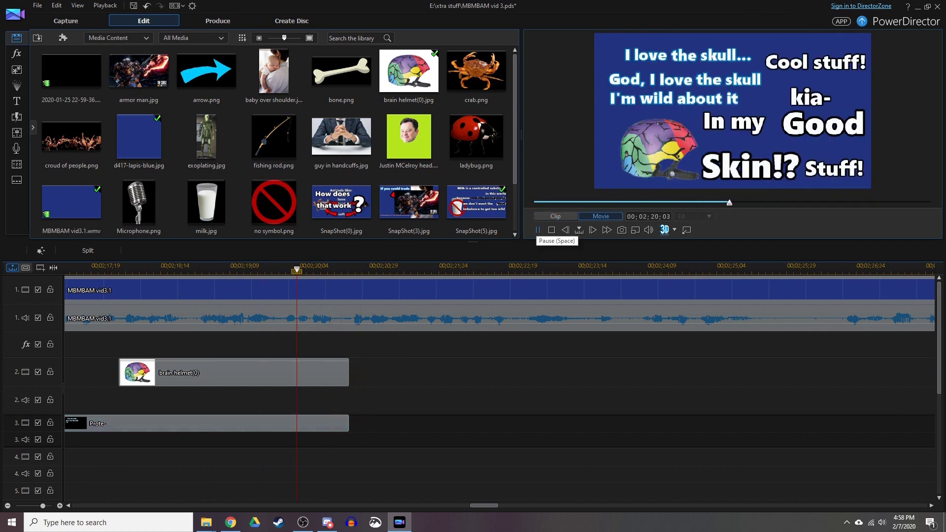
Step: Open the brain helmet clip for editing, preview its section against the audio, and save the project
left_click(537, 231)
double_click(335, 374)
key("space")
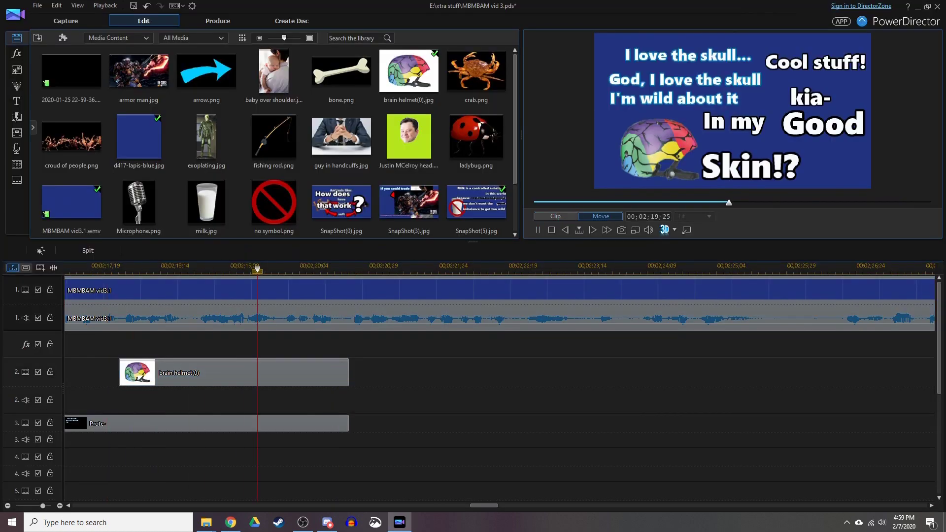
key("ctrl+s")
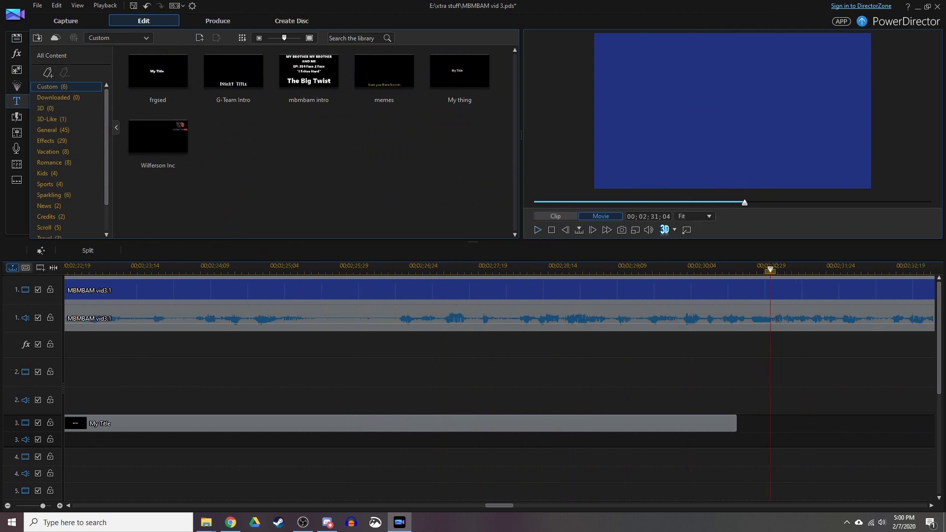
Step: Build "I love how" in the new title as three separate blue-bordered words, staggering their starts to follow the speech
double_click(396, 423)
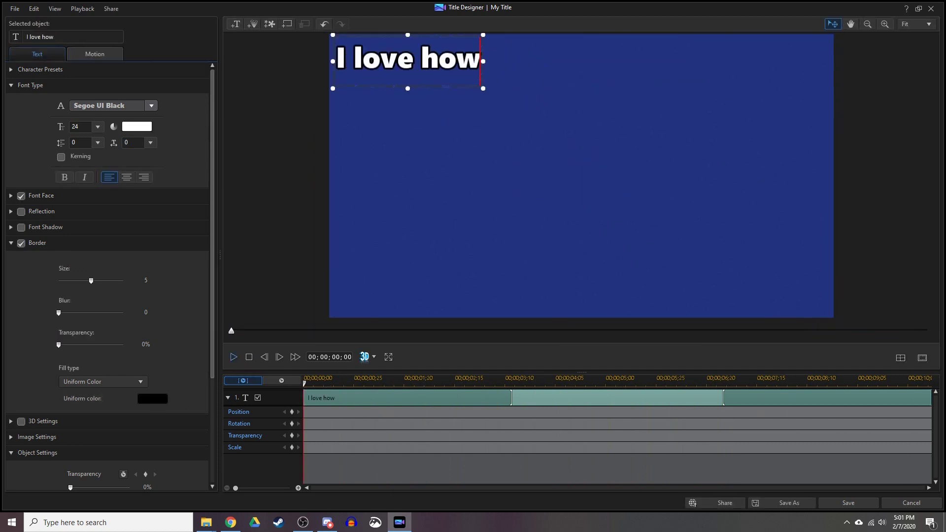
left_click(234, 357)
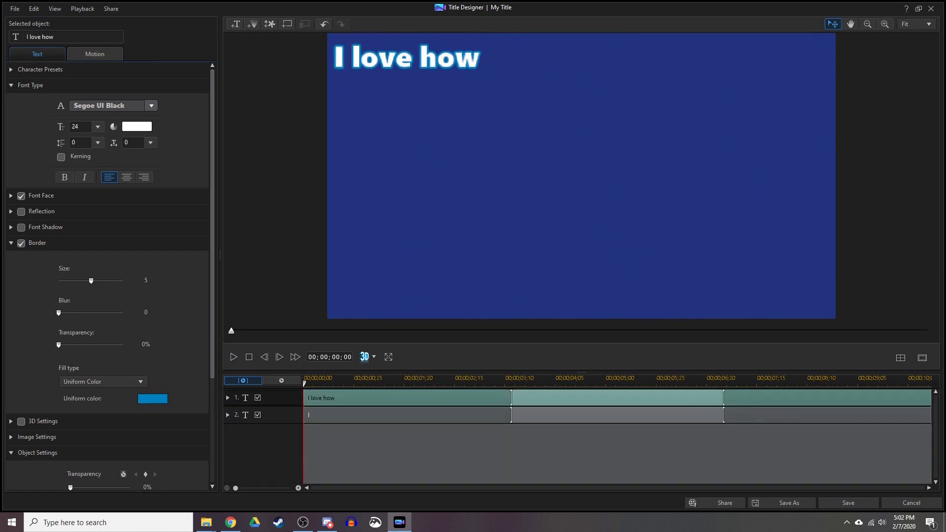
key("space")
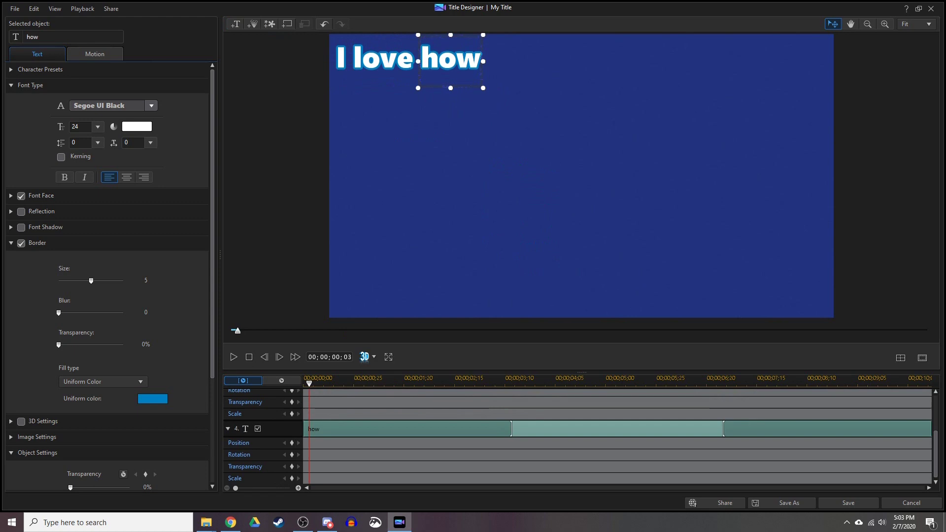
left_click(233, 357)
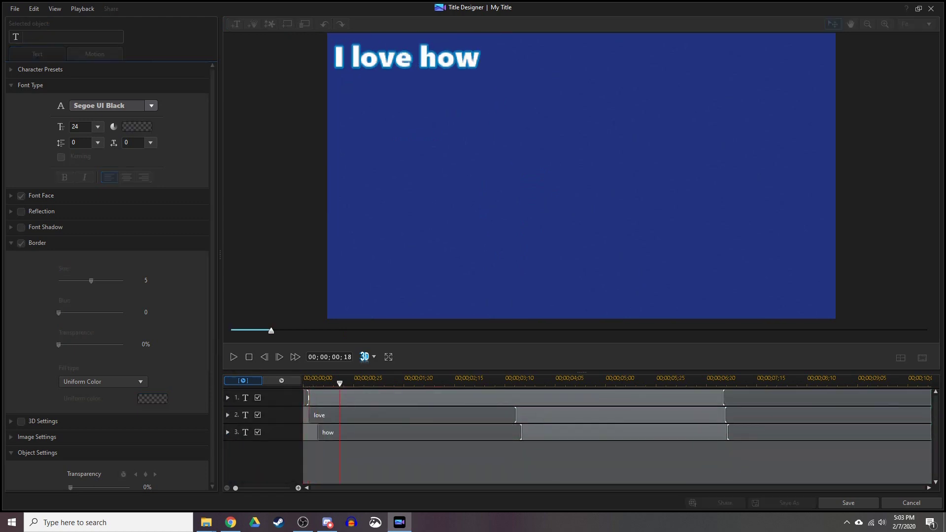
left_click(768, 398)
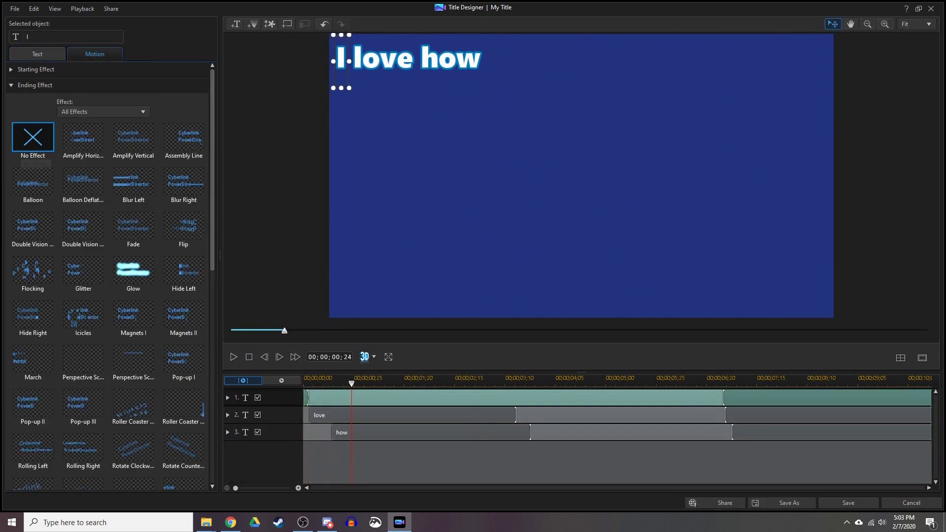
scroll(83, 168, "down", 10)
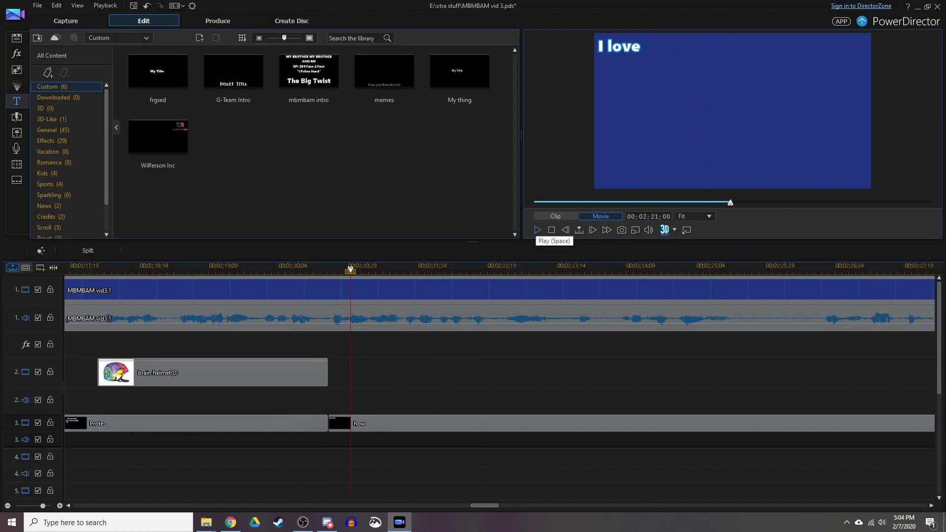
Step: Continue the line with "if I" struck out by a stretched black dash, followed by "if they cut"
double_click(384, 423)
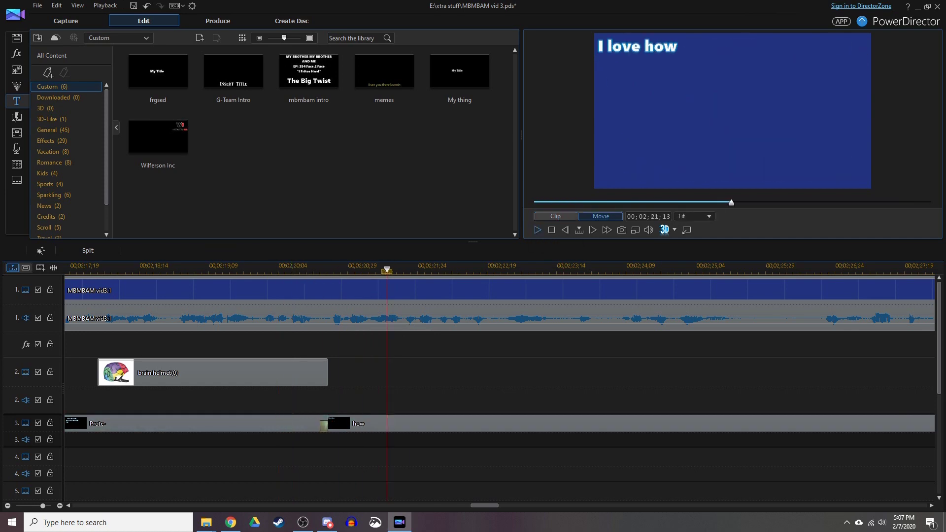
left_click(552, 229)
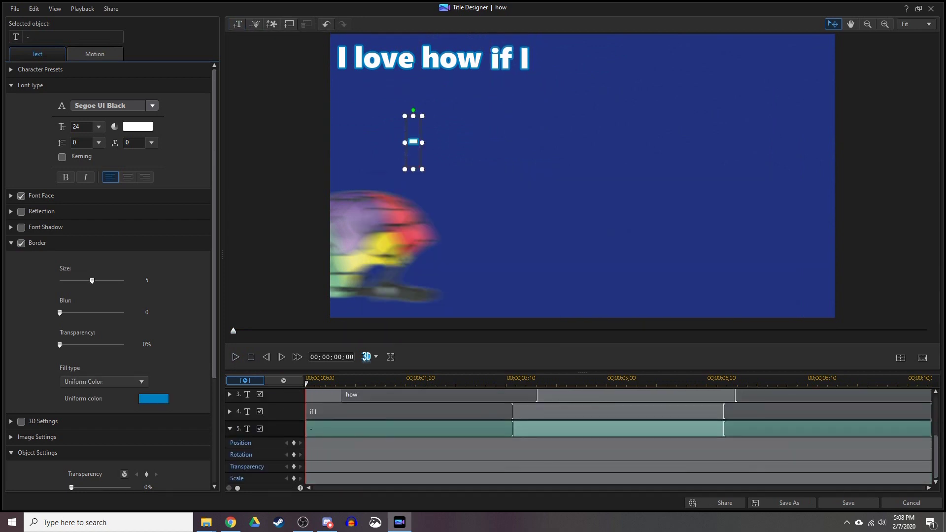
left_click_drag(406, 59, 464, 60)
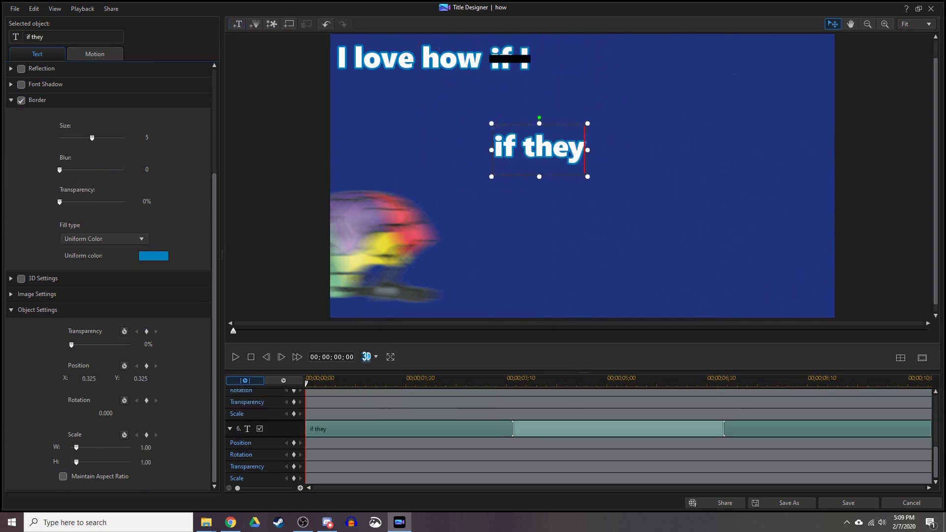
left_click_drag(538, 148, 583, 63)
left_click(235, 357)
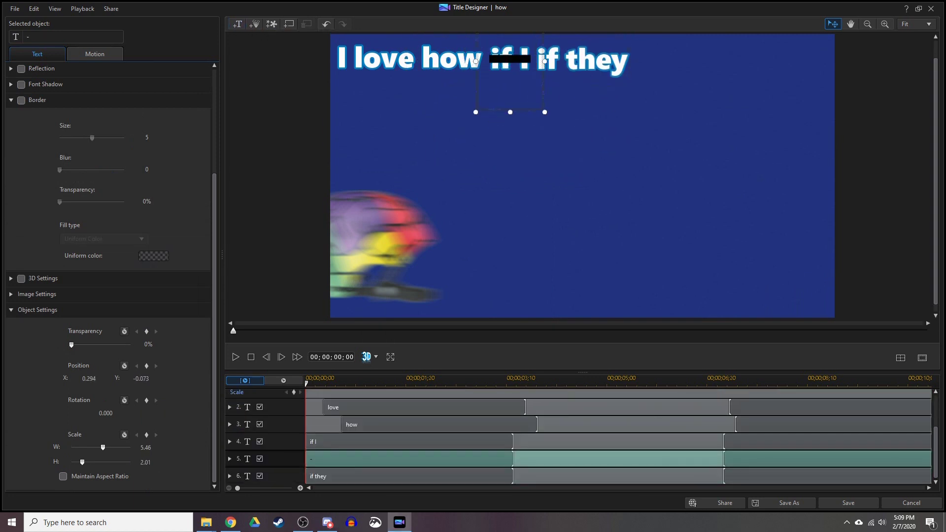
type("cut")
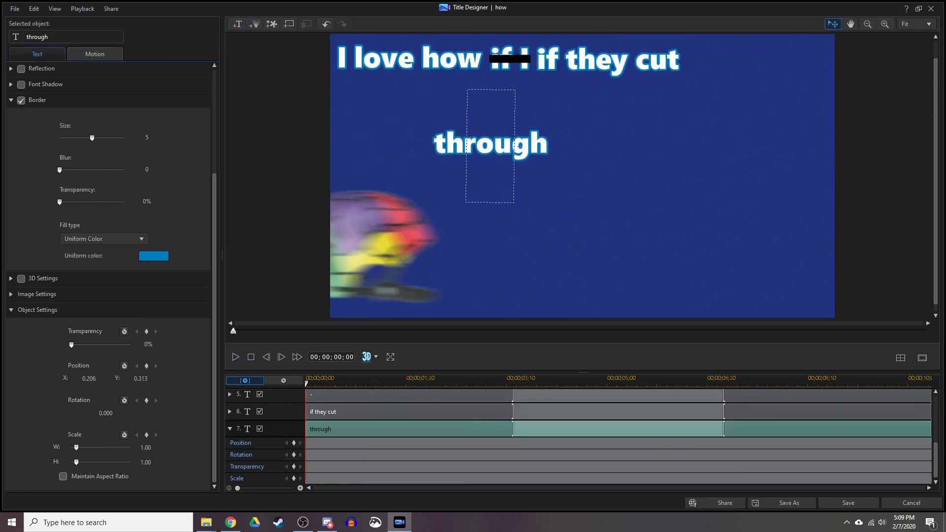
Step: Add "through" as an enlarged vertical word rotated 90 degrees, with a Scroll Right effect and a brief appearance from about 00;00;02
left_click_drag(515, 145, 519, 145)
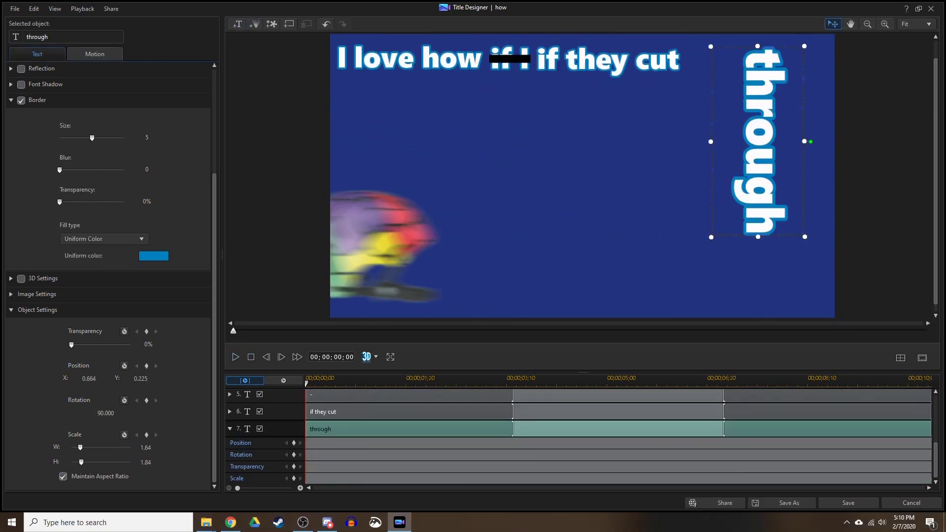
left_click(95, 54)
scroll(93, 320, "down", 10)
left_click(32, 260)
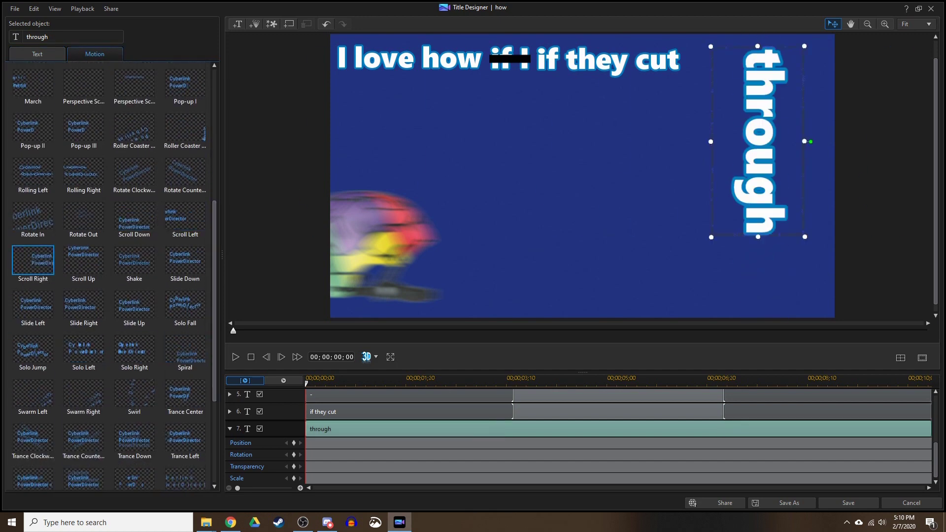
left_click(236, 357)
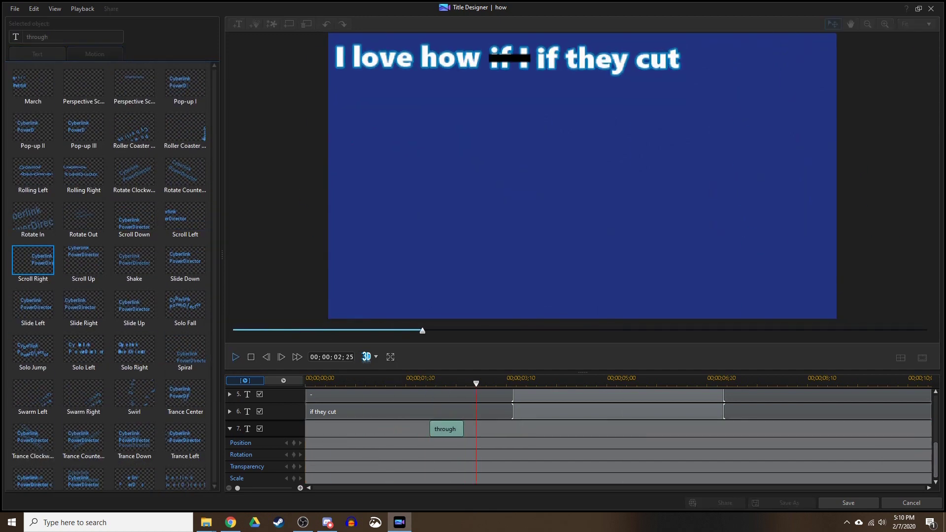
key("space")
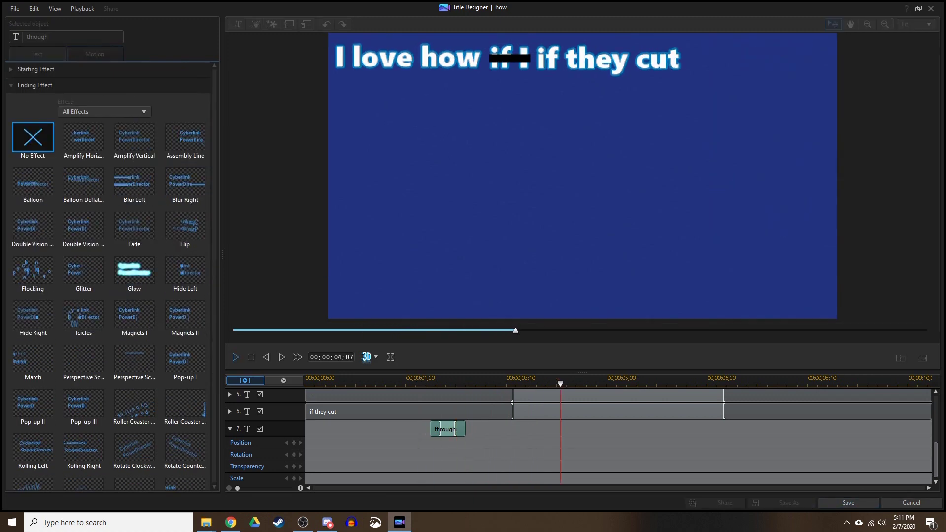
Step: Save the title and place the green-background head image on track 4, extending it to the title clip's end
left_click(847, 503)
left_click_drag(409, 135, 683, 458)
left_click(683, 458)
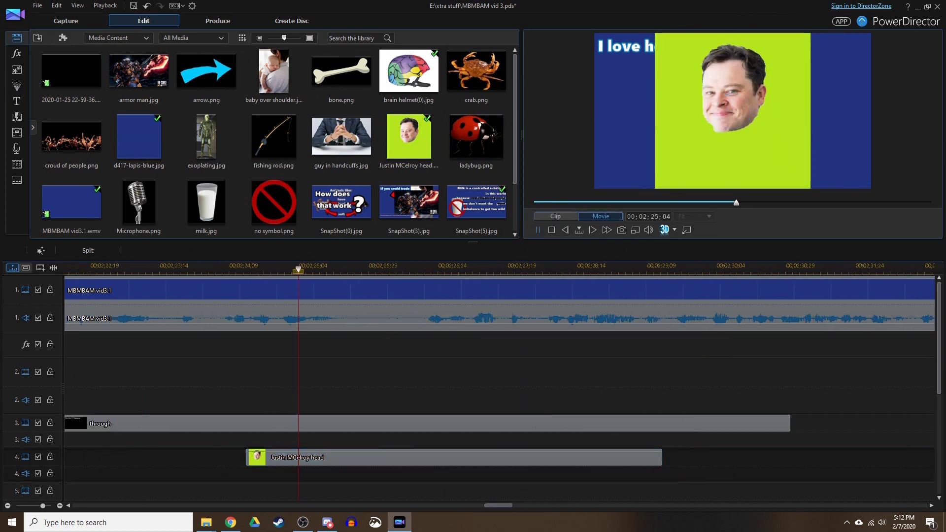
left_click_drag(662, 458, 789, 458)
Step: Chroma-key out the head image's green background and shrink it to W 0.356, H 0.633 at position X 0.860, Y 0.884
double_click(783, 457)
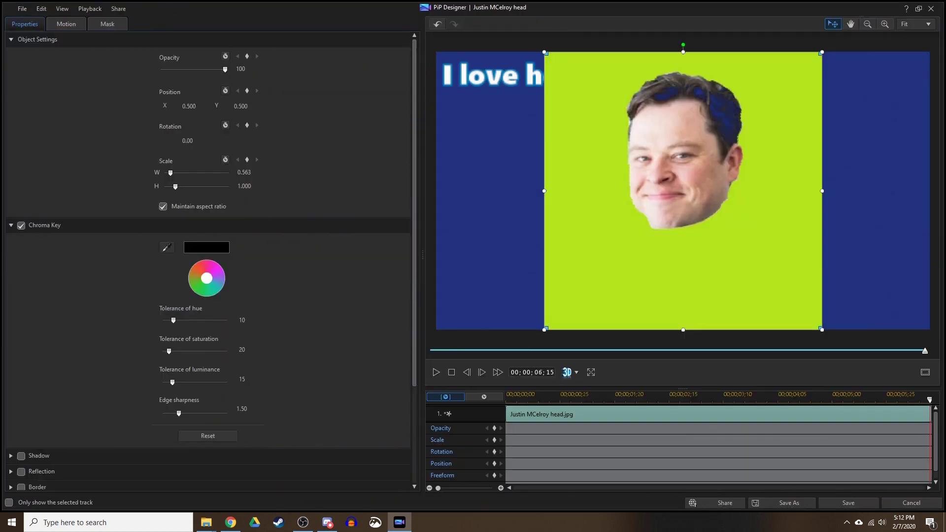
left_click_drag(748, 255, 860, 298)
key("space")
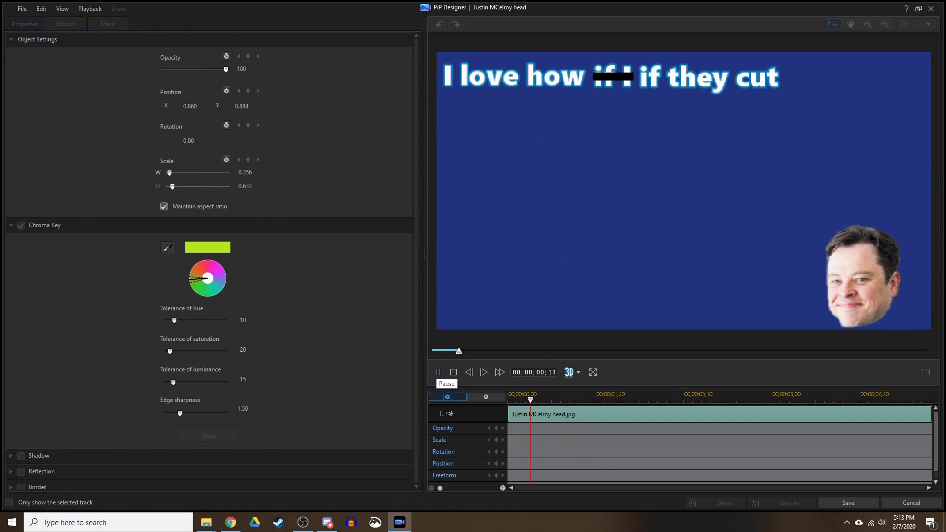
Step: Keyframe the head's position, placing it below the frame at X 0.887, Y 1.278 at 00;00;00;26, and preview the movement
left_click(438, 372)
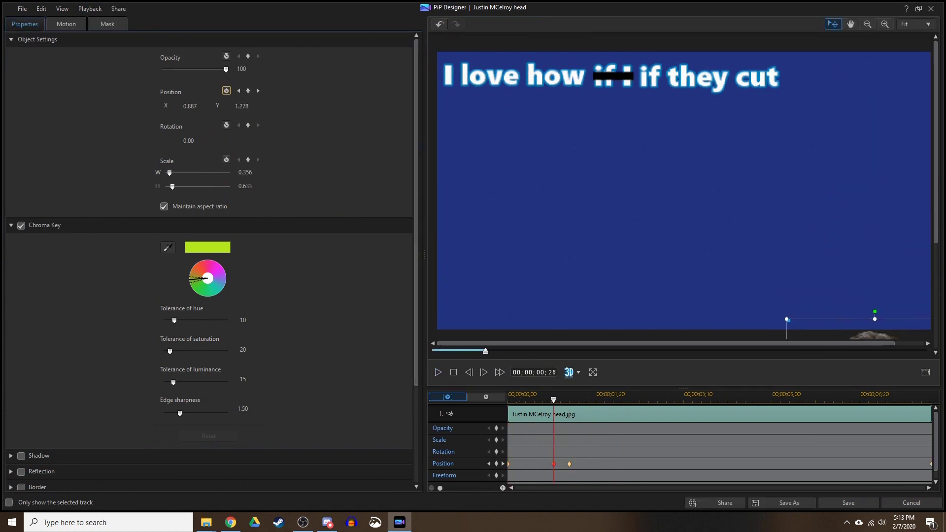
key("space")
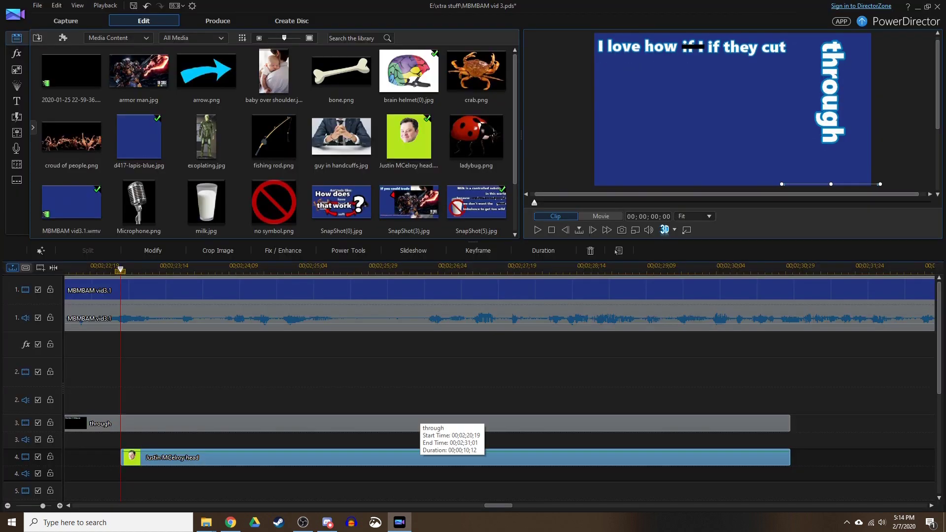
Step: Extend "through" to the end of its title and shorten its starting effect to finish at about 00;00;02;15
double_click(419, 424)
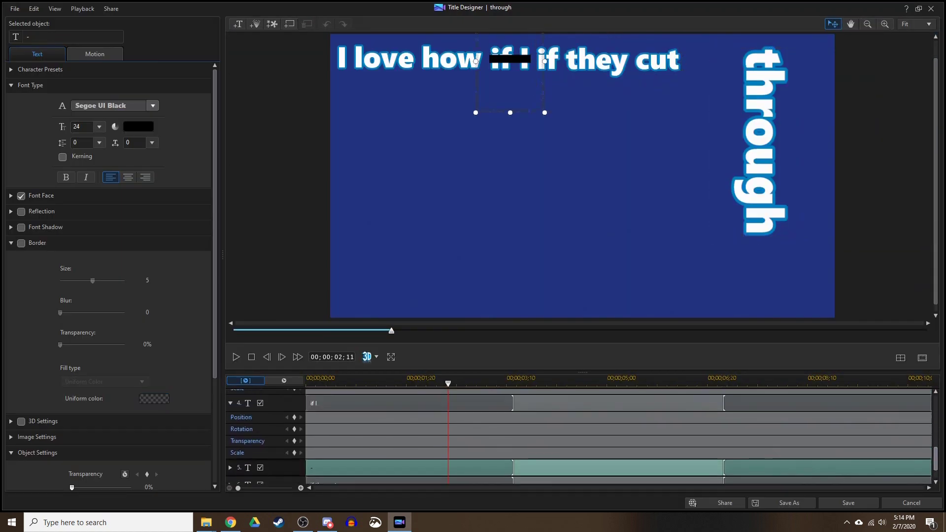
key("space")
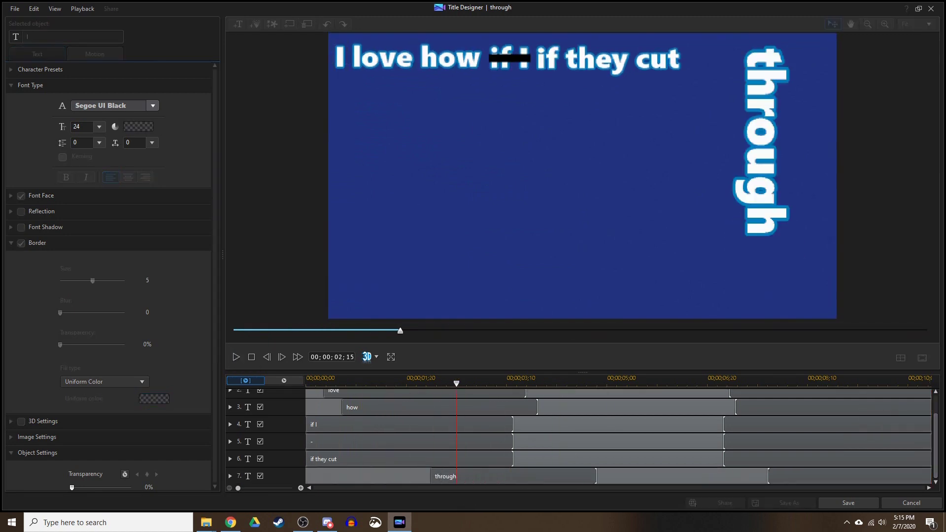
key("space")
left_click(95, 53)
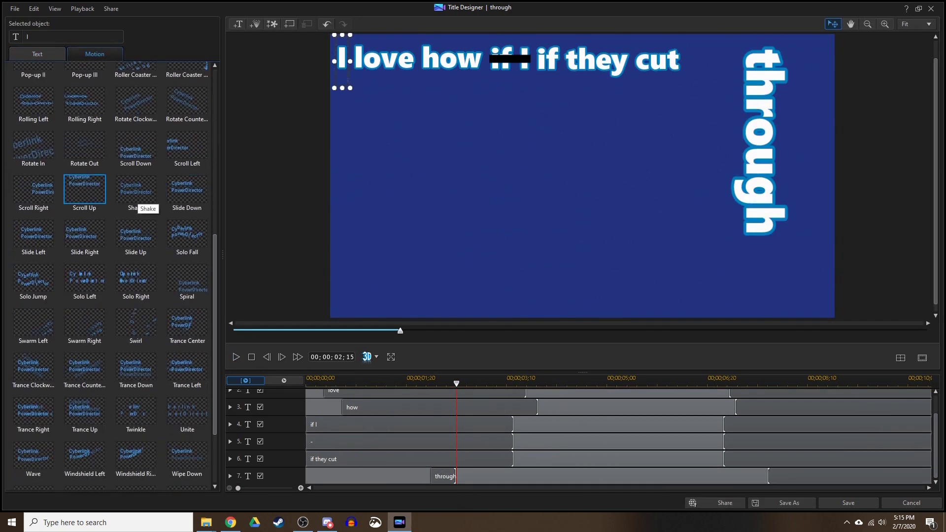
Step: Apply the Slide Right starting effect to the word "through" and preview the title
scroll(109, 276, "down", 8)
left_click(85, 172)
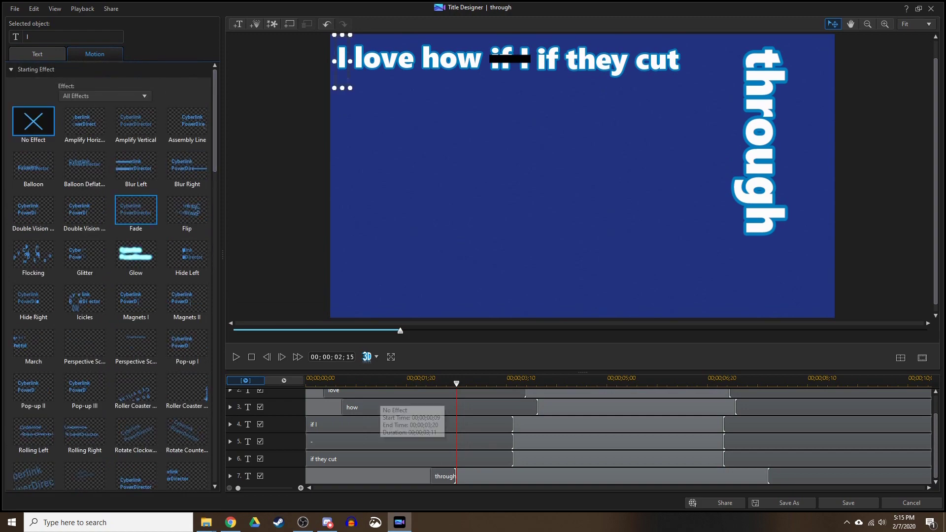
scroll(135, 246, "down", 5)
left_click(135, 241)
left_click(444, 476)
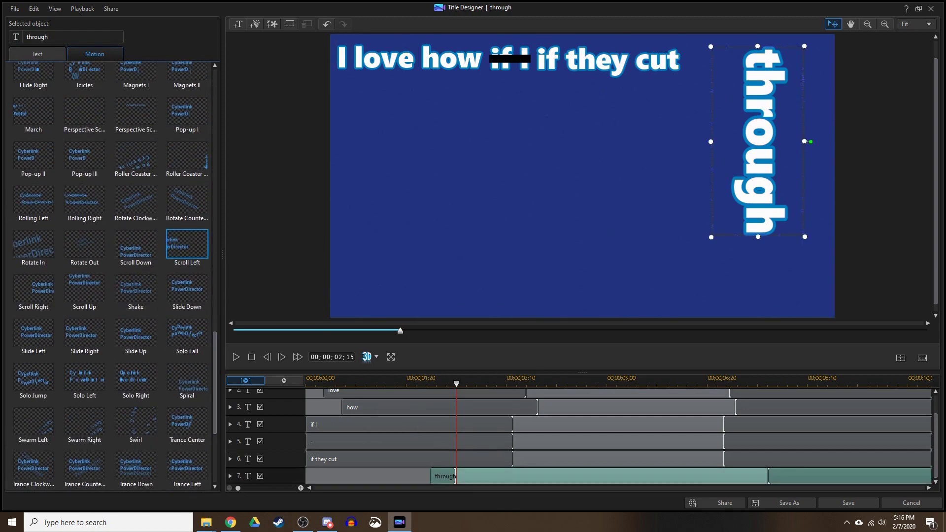
left_click(187, 226)
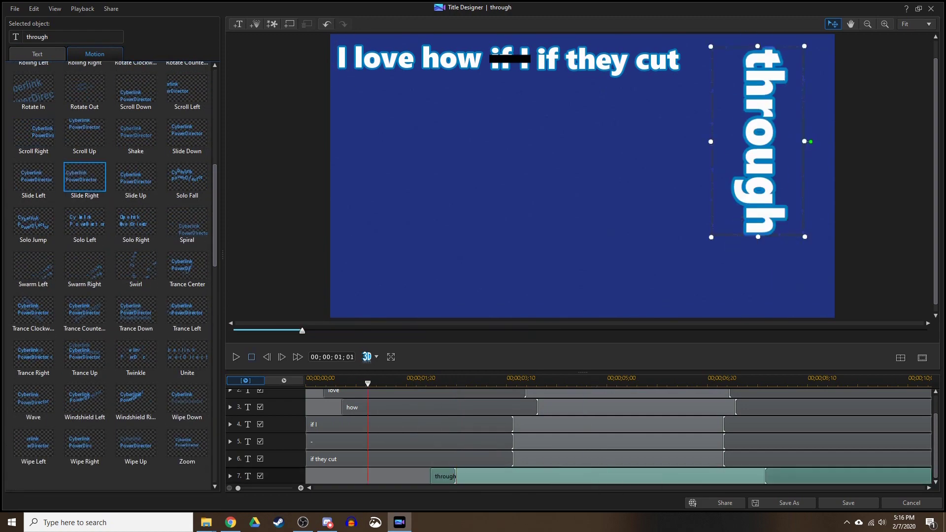
left_click(236, 357)
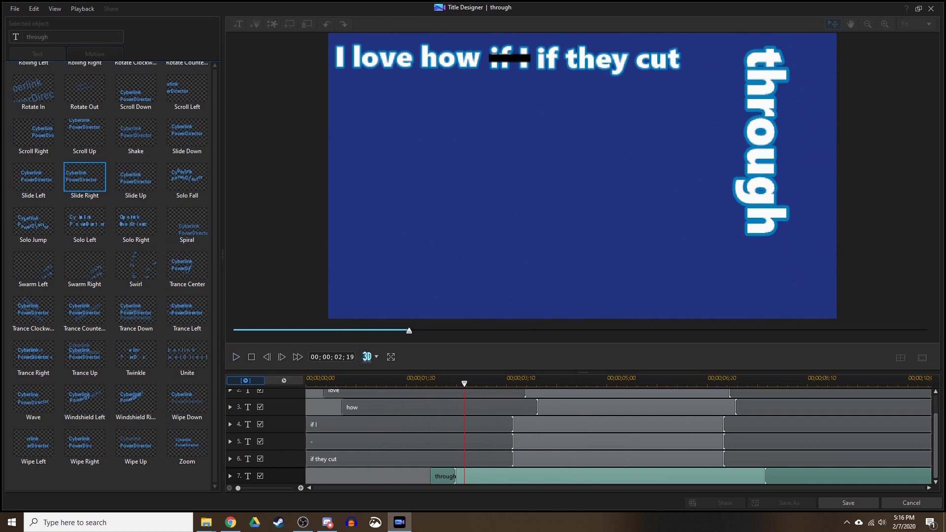
left_click(236, 357)
left_click(236, 356)
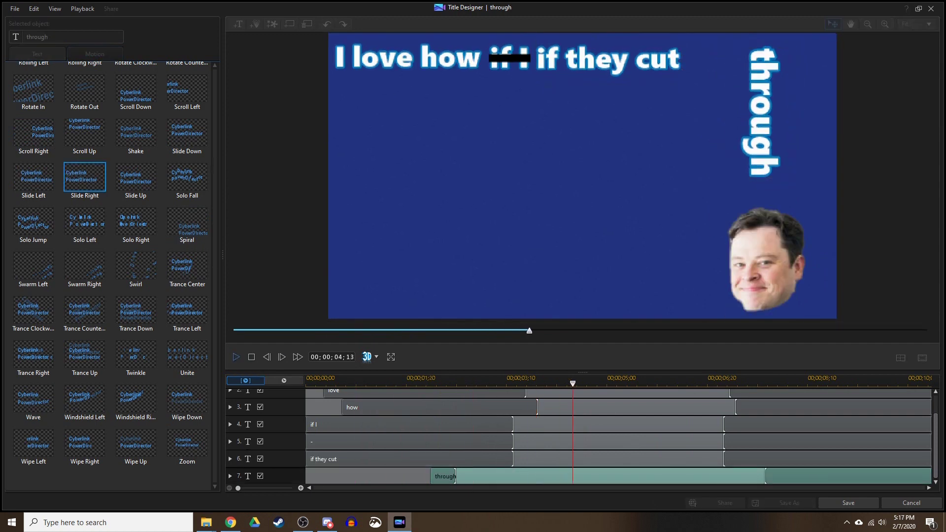
Step: Keyframe the position of "through" so it sits lower against the head at 00;00;06;11, and preview the movement
left_click(436, 474)
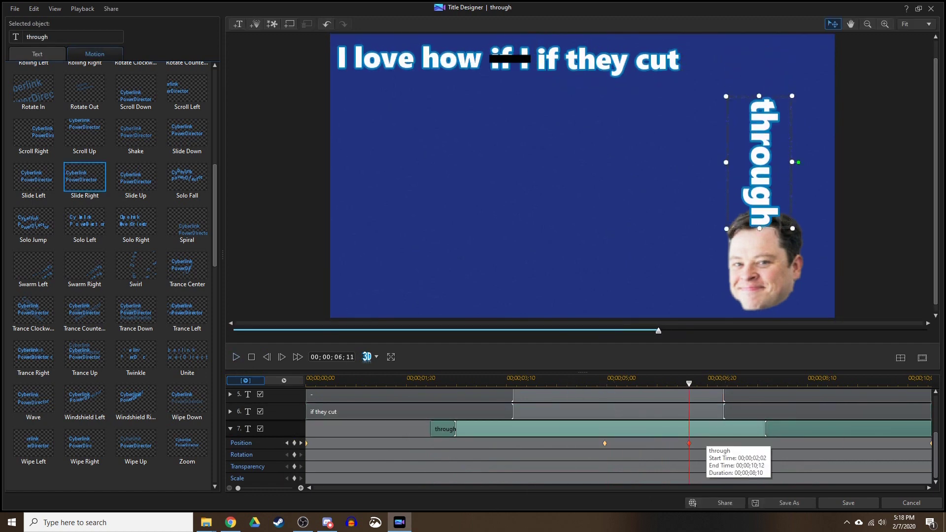
key("space")
left_click(236, 357)
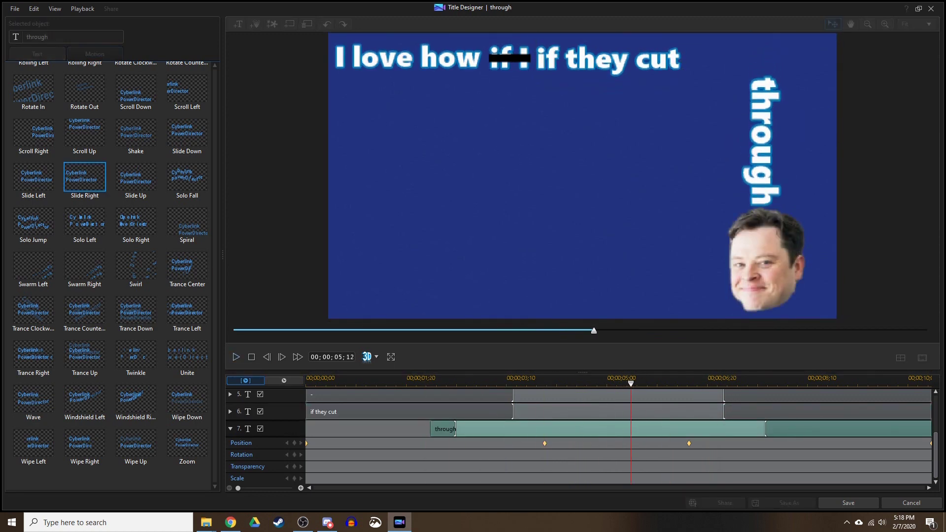
Step: Add position keyframes for "through" at 00;00;05;12 and shortly before the 00;00;06;11 keyframe, and preview the result
left_click(409, 412)
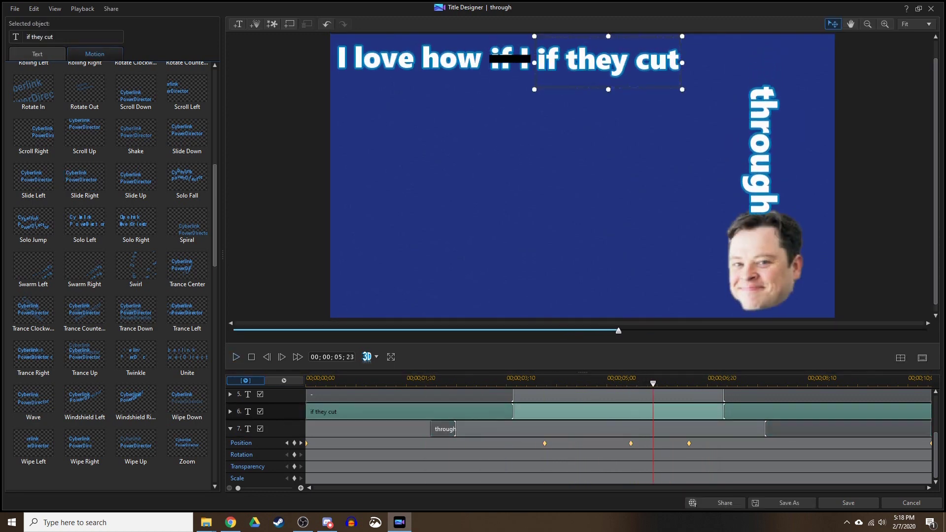
right_click(653, 443)
left_click(675, 445)
left_click(237, 356)
left_click_drag(655, 443, 677, 443)
left_click(236, 356)
key("space")
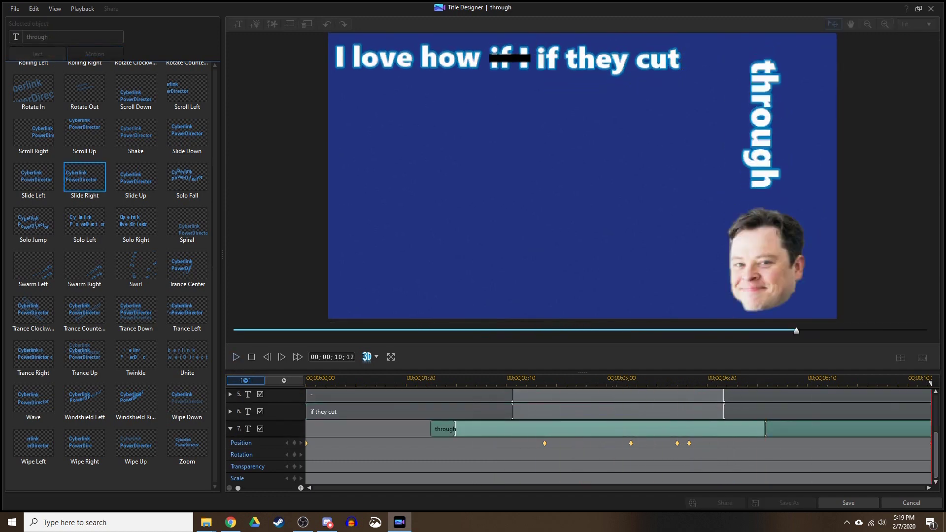
Step: Preview the keyframed movement of "through" and save the title
right_click(823, 443)
key("space")
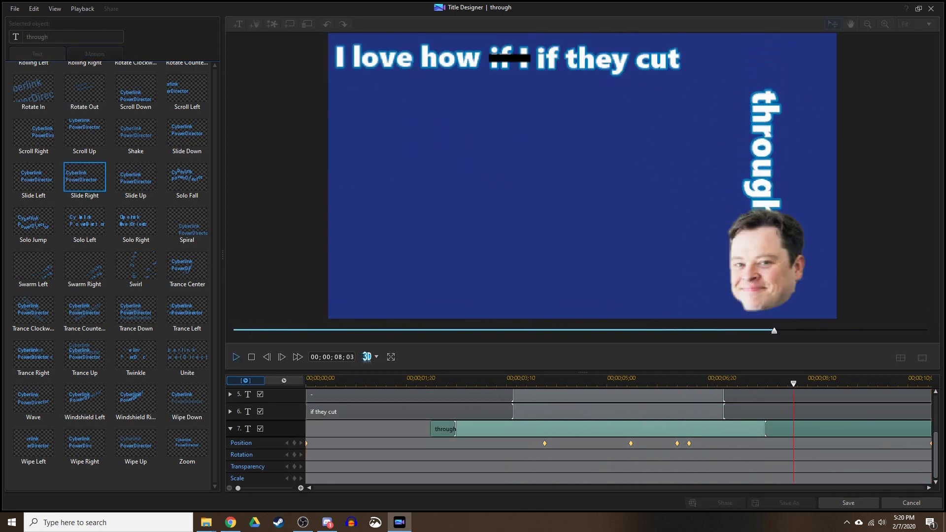
left_click(237, 357)
scroll(108, 275, "down", 8)
left_click(237, 357)
key("ctrl+slash")
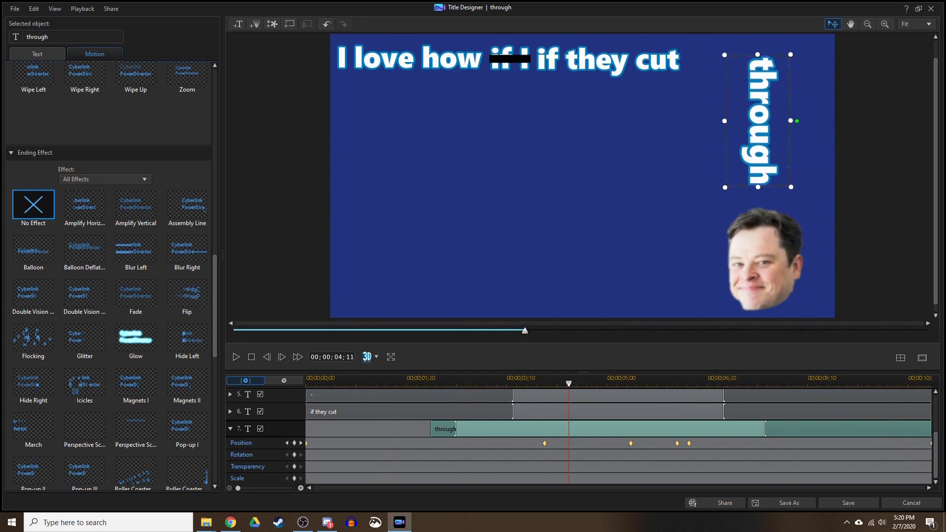
left_click(848, 502)
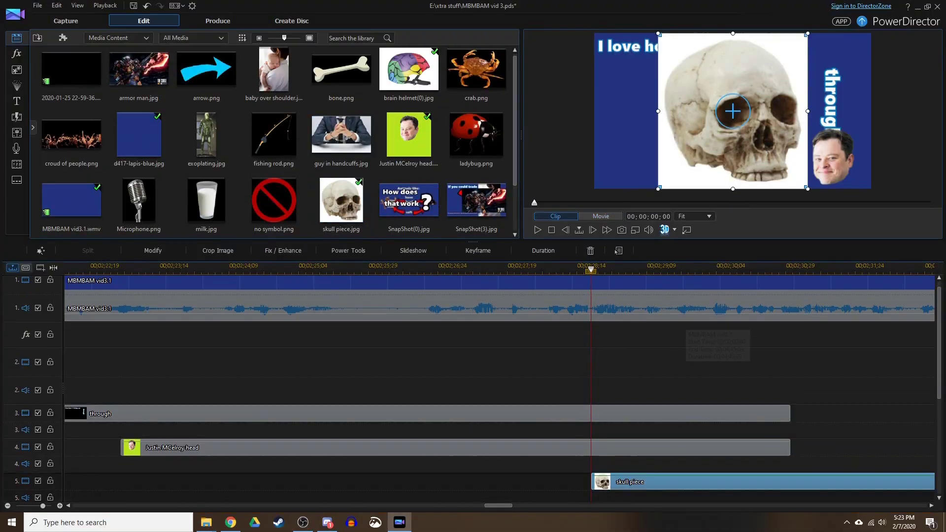
Step: Chroma-key out the skull image's white background with saturation tolerance 40 and luminance tolerance 8, flip it left to right, and save
key("space")
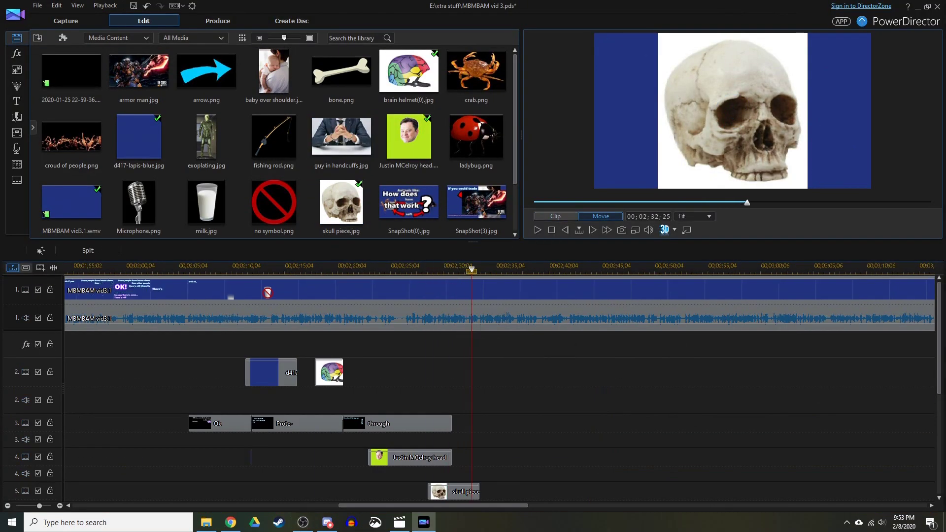
scroll(416, 476, "up", 3)
left_click(417, 477)
double_click(416, 477)
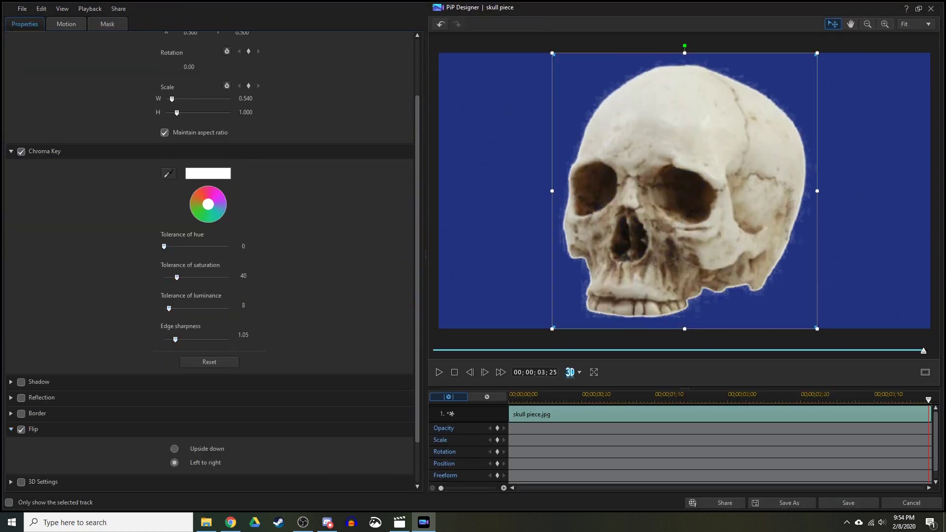
left_click(848, 503)
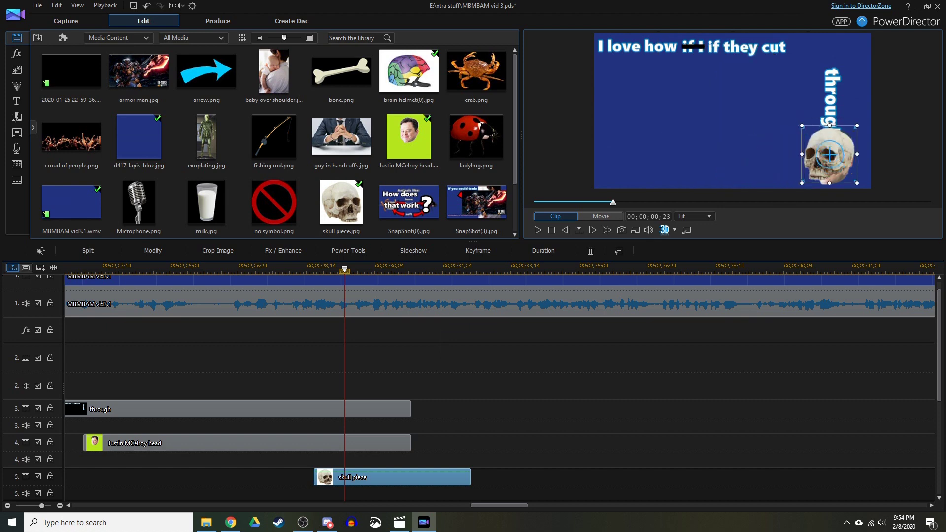
Step: Move the head clip to track 5 with the skull on track 4, keyframe the head's opacity to drop under the skull, and preview
left_click_drag(315, 443, 315, 493)
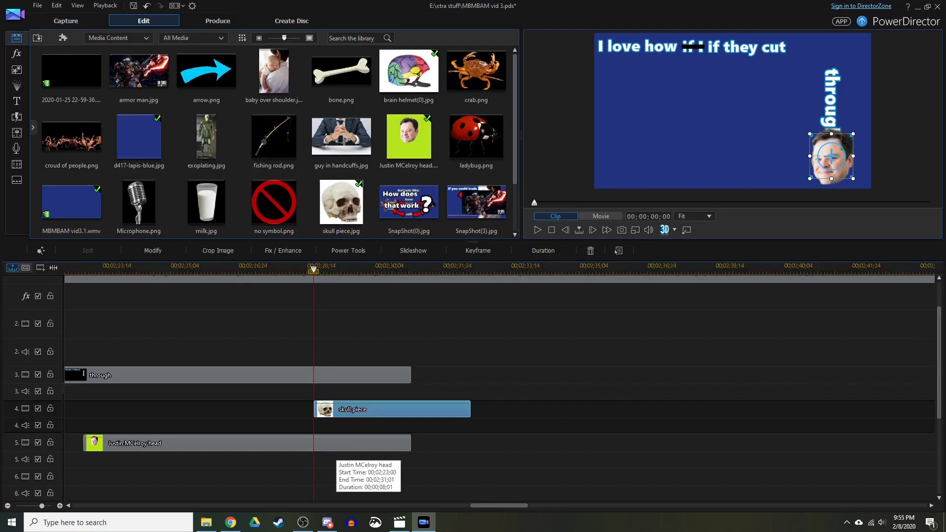
double_click(347, 445)
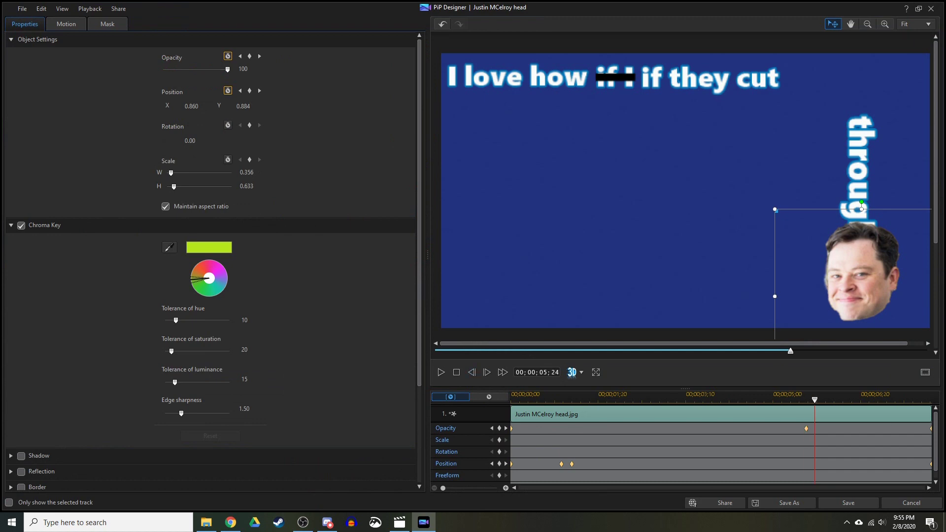
left_click(505, 428)
key("space")
key("Escape")
key("space")
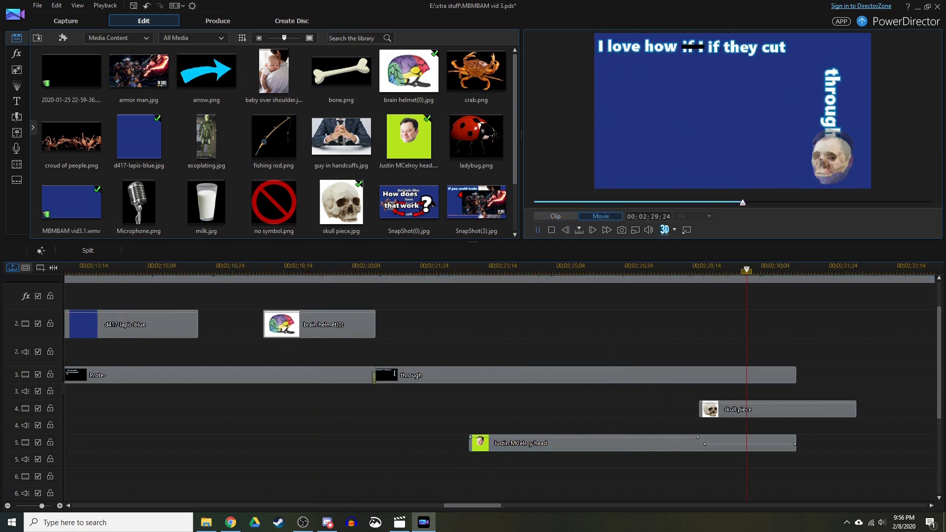
key("space")
Step: Enlarge the skull image from its small size over the head as part of its scale and position animation, and preview it
left_click(788, 409)
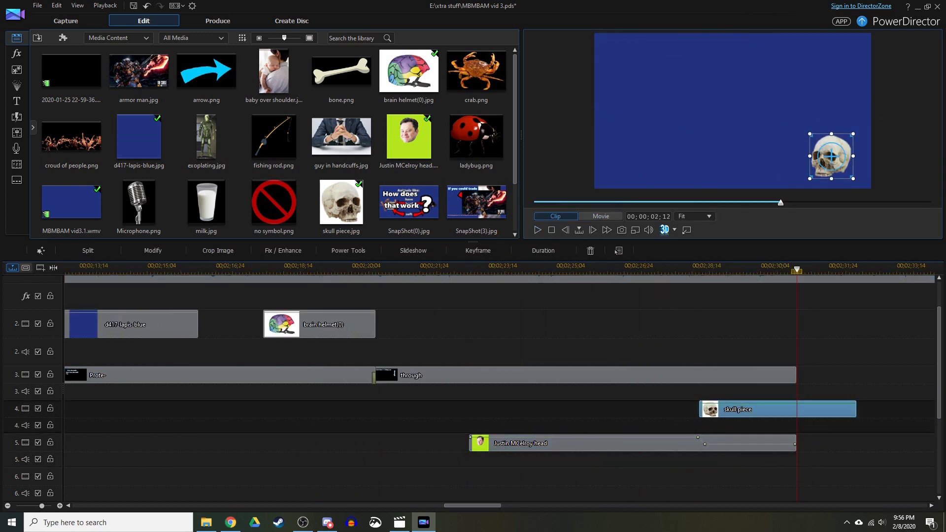
double_click(808, 409)
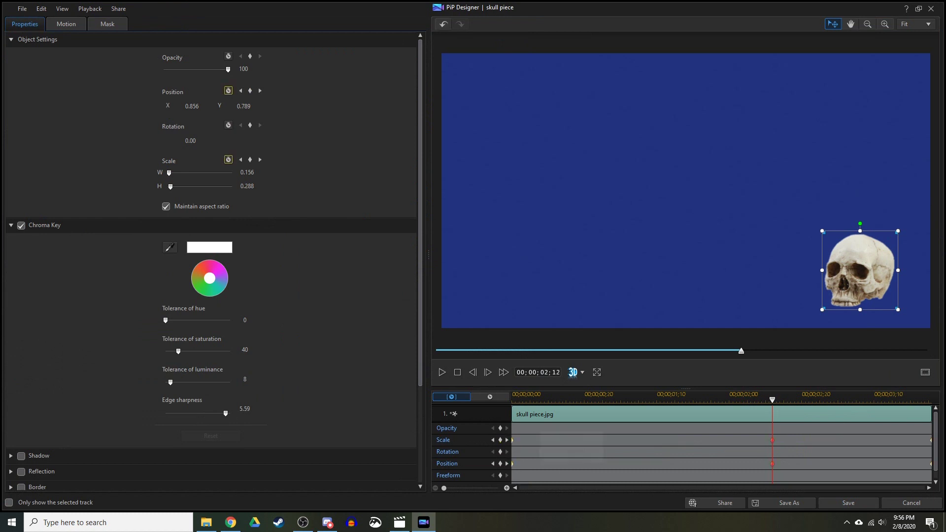
left_click_drag(822, 231, 694, 97)
key("space")
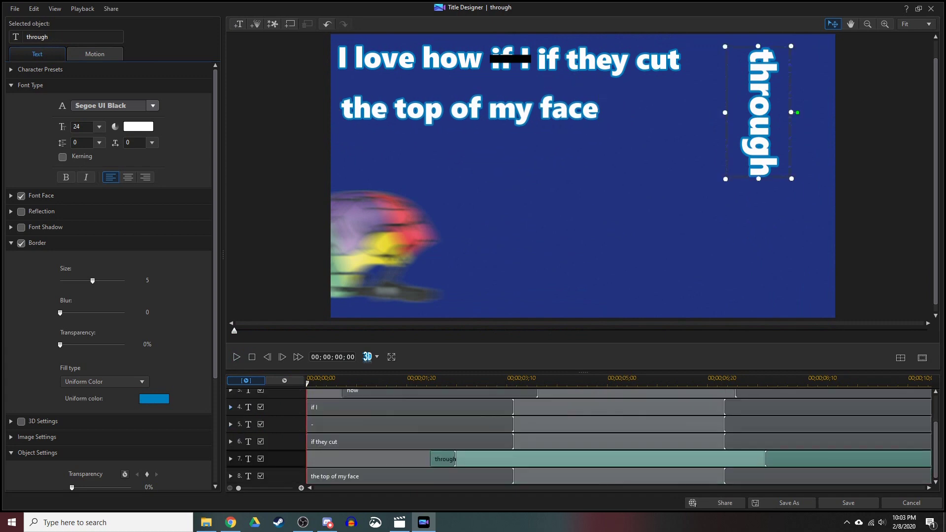
Step: Add the line "it'll stop bef-" below "the top of my face" in the title and preview the timing
left_click(237, 357)
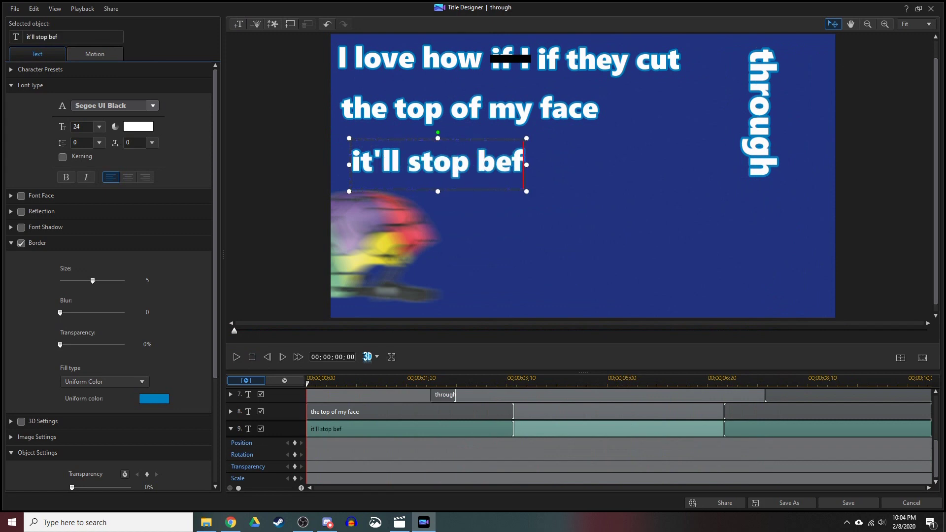
left_click(230, 429)
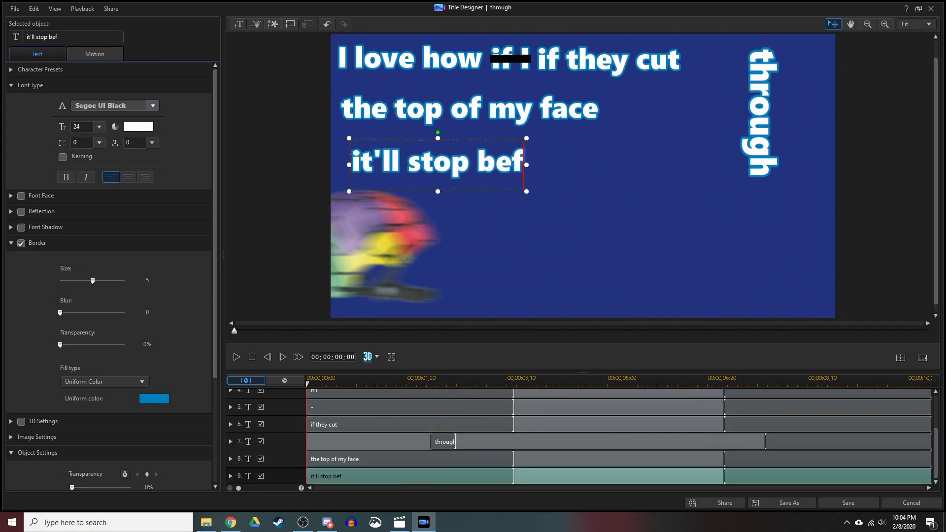
left_click(237, 356)
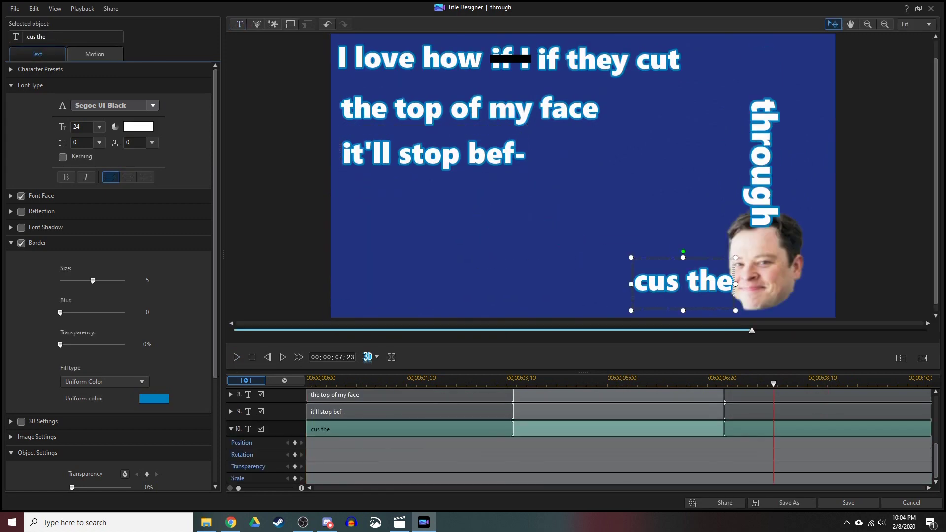
Step: Add the lines "cus the skull..." and "will stop before the brain..." beneath "it'll stop bef-"
left_click(237, 357)
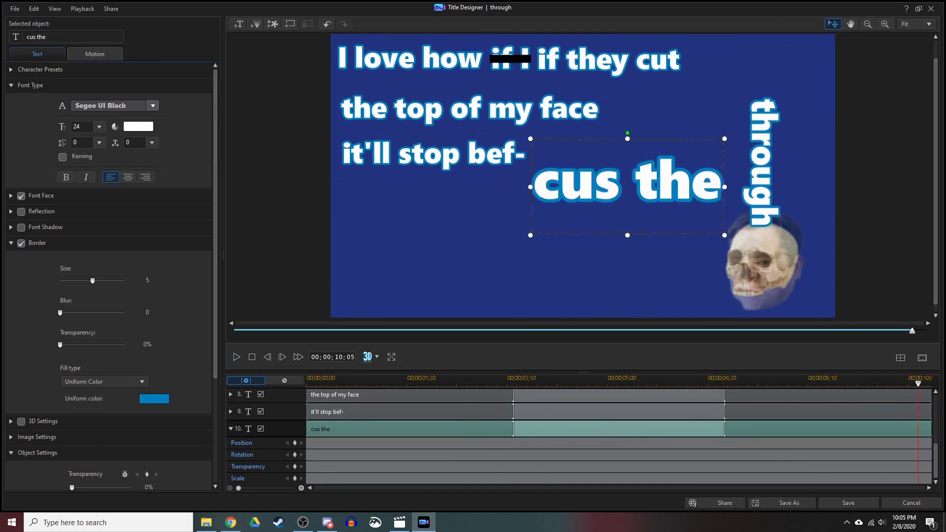
scroll(108, 246, "down", 3)
type("skull...")
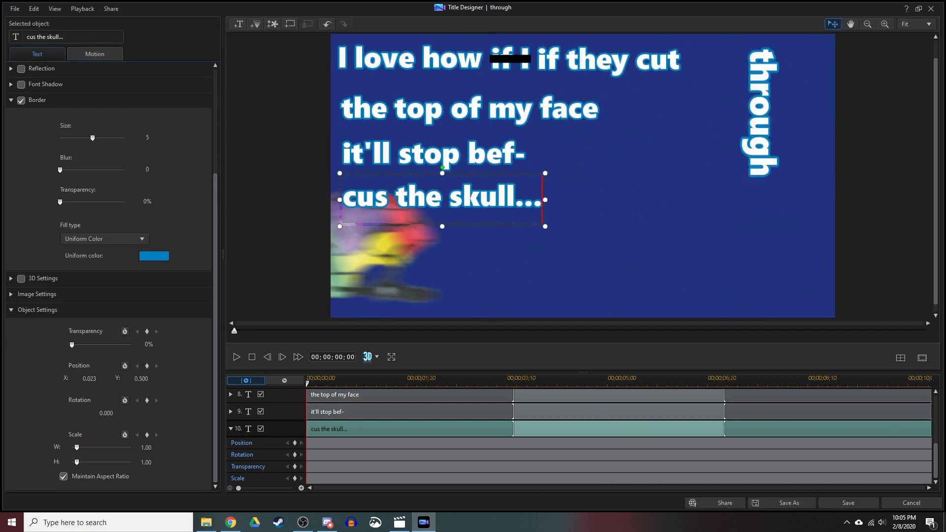
type("will stop before the brain...")
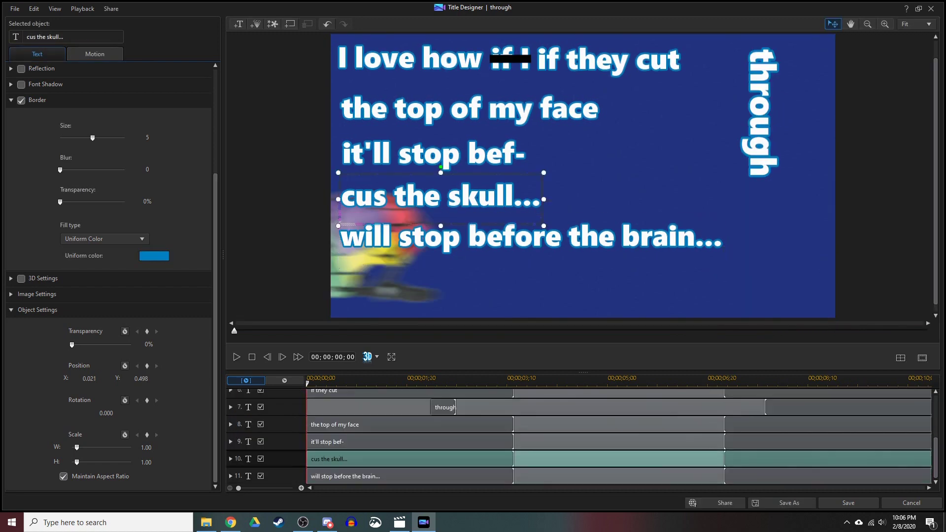
Step: Add separate text objects "top", "of", "my" and "face", aligned over the matching words in "the top of my face"
left_click(370, 119)
left_click(428, 156)
type("top")
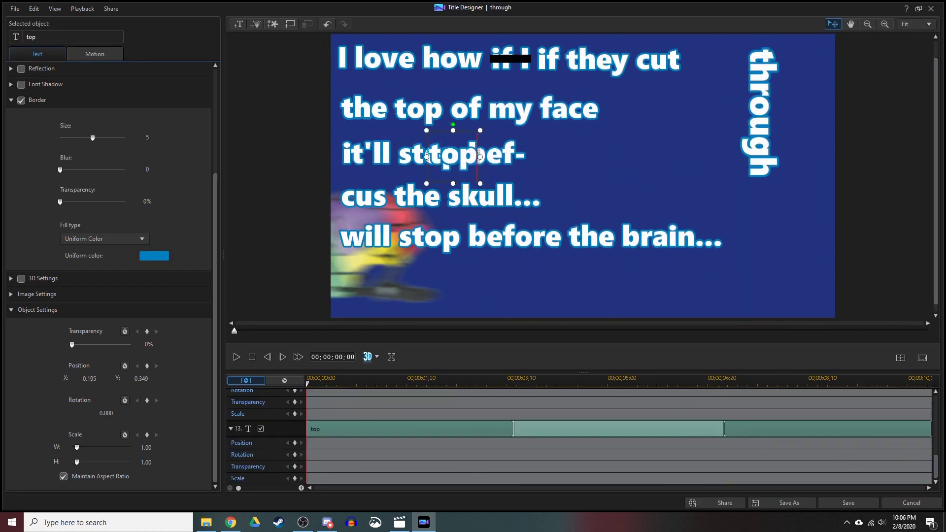
left_click(375, 120)
type("of")
left_click_drag(377, 121, 466, 103)
left_click(434, 157)
left_click(503, 109)
type("my")
left_click(473, 114)
type("face")
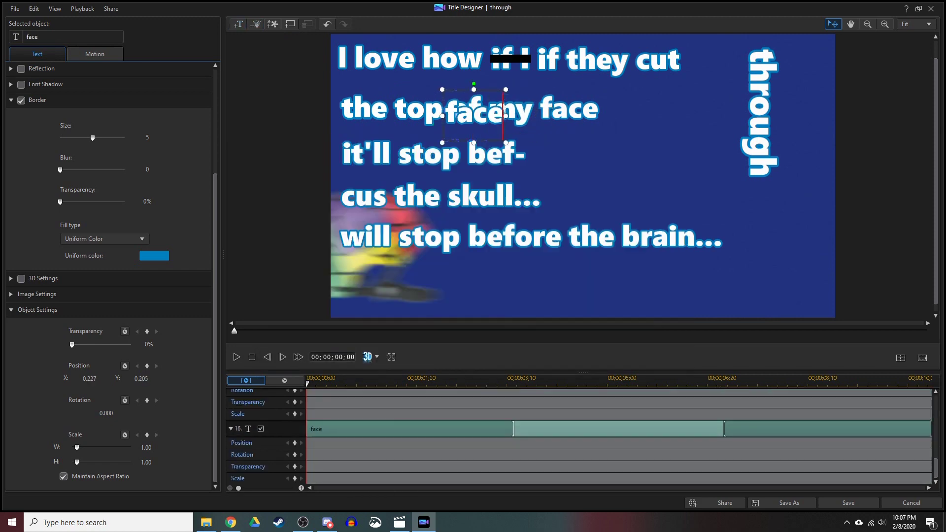
Step: Add separate text objects "it'll", "stop", "bef-" and "cus" for the third and fourth lines
left_click(400, 125)
type("it'll")
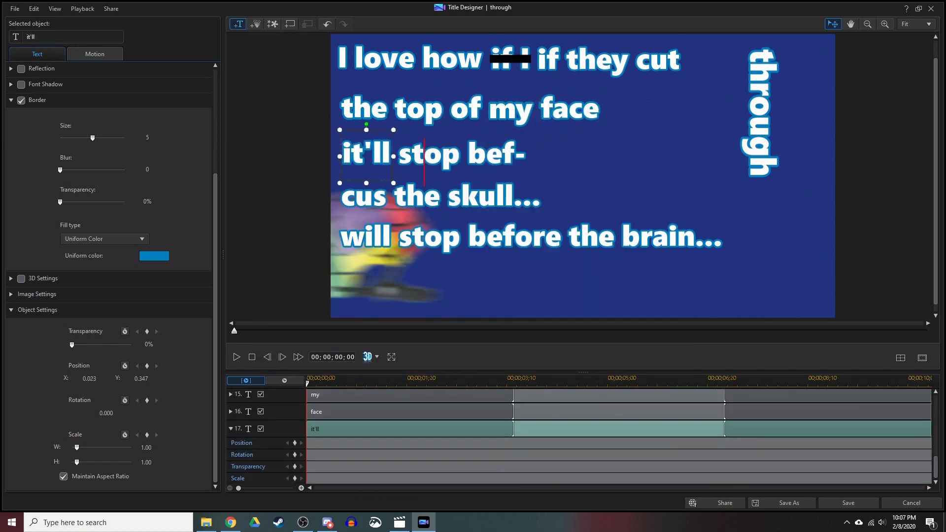
left_click(424, 163)
type("stop")
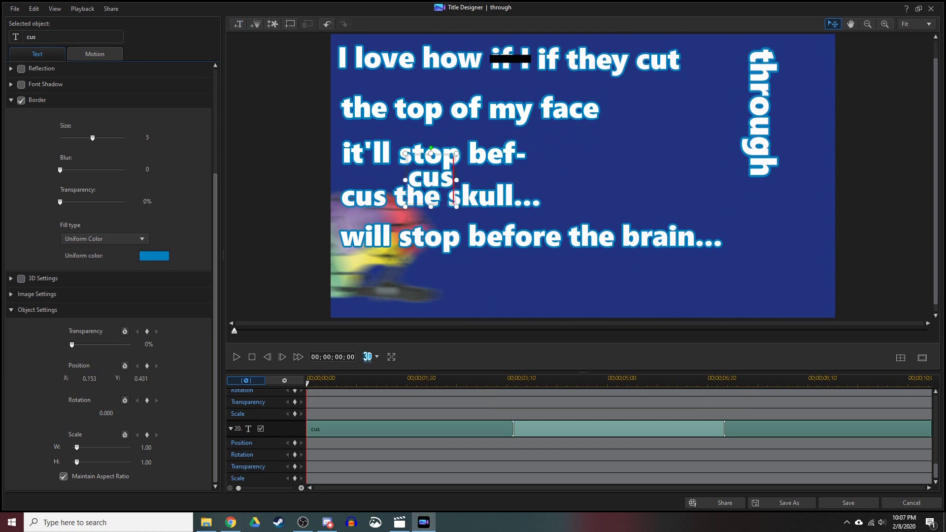
left_click(366, 155)
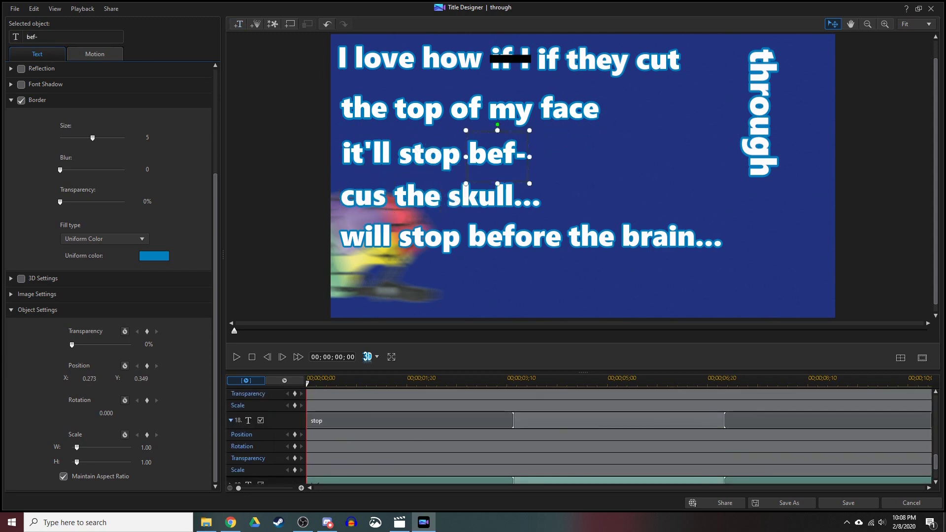
Step: Copy the word "stop" onto the last line and add separate text objects "before" and "the" over their matching words
left_click(428, 156)
key("ctrl+c")
key("ctrl+v")
left_click_drag(408, 242, 400, 241)
left_click(527, 226)
type("before")
left_click(512, 242)
type("the")
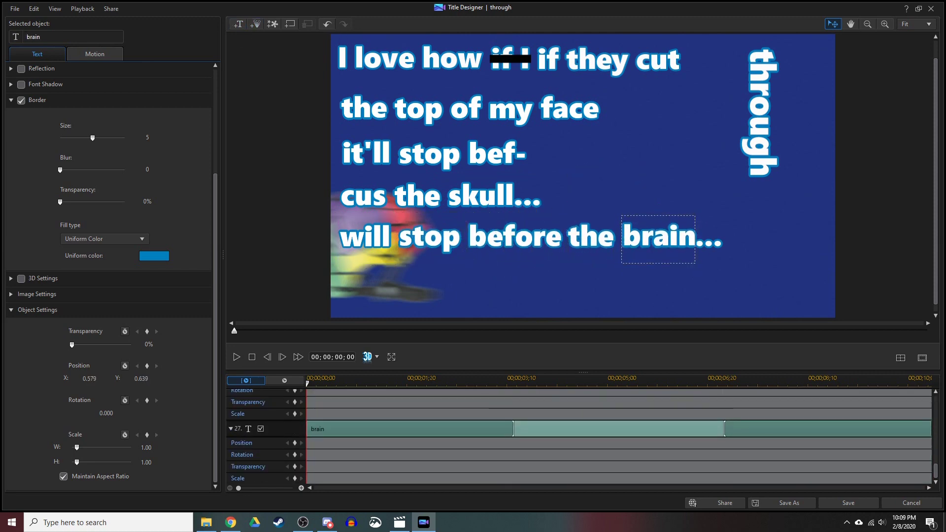
Step: Add a copy of "if I" as its own text and place it over the struck-out "if I" in the first line
scroll(493, 433, "up", 10)
left_click(473, 449)
key("ctrl+c")
key("ctrl+v")
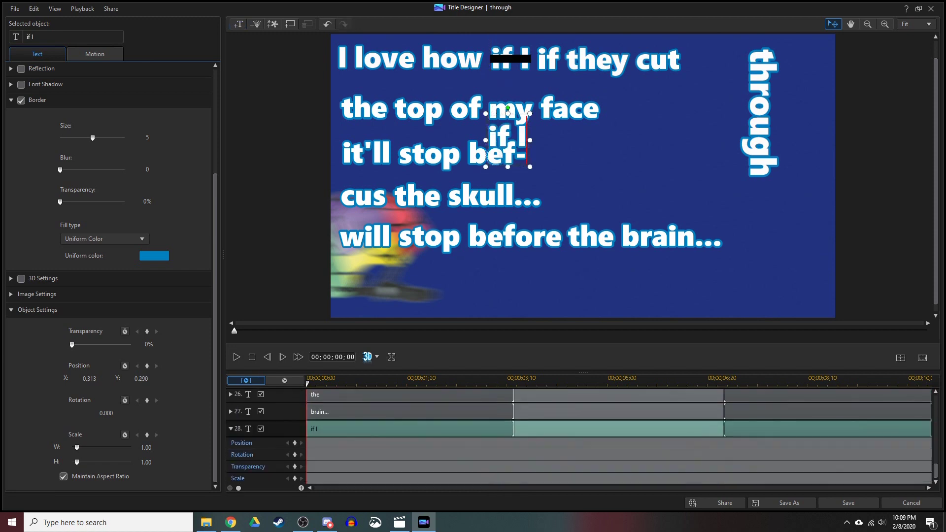
key("ctrl+v")
left_click(515, 60)
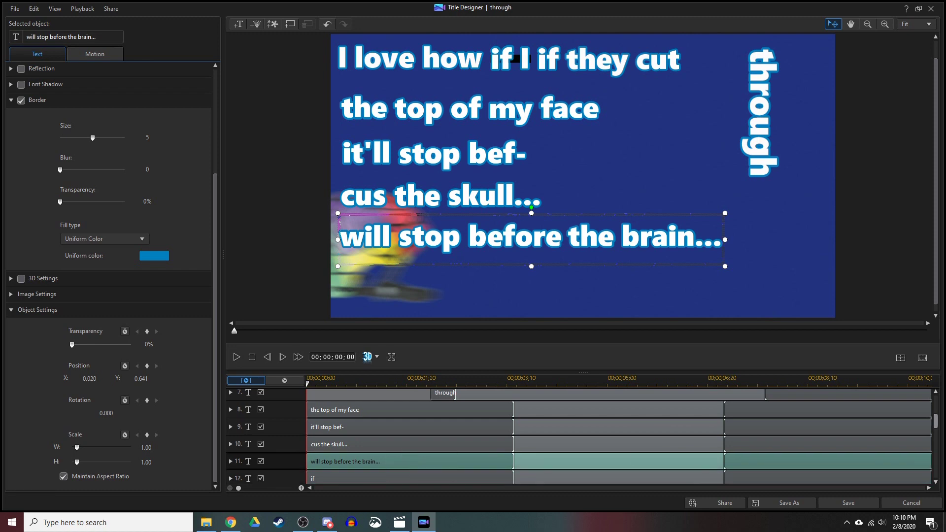
Step: Add a separate text object "cut" and align it over the matching word at the end of the first line
left_click(446, 157)
left_click(469, 133)
type("cut")
left_click_drag(468, 133, 646, 60)
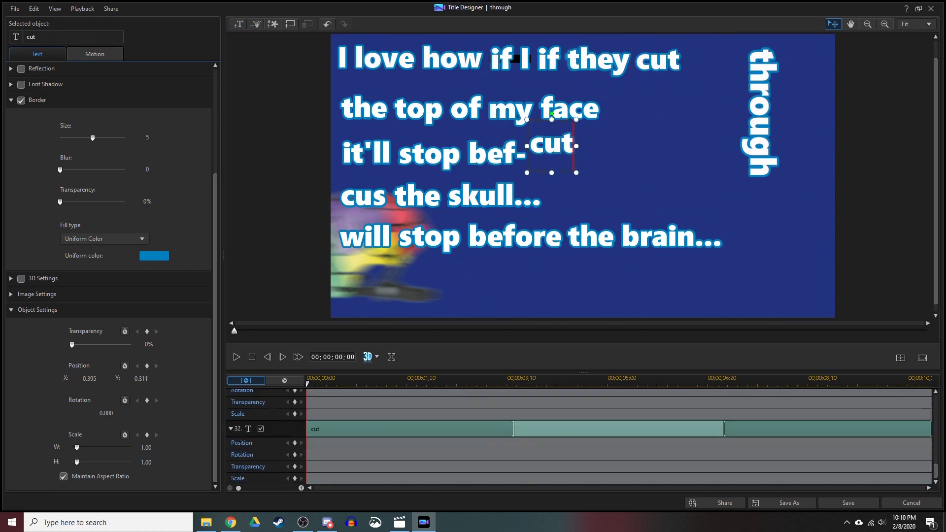
Step: Bring the black strike-through "-" to the front so it crosses out "if I" in the first line
scroll(325, 409, "up", 10)
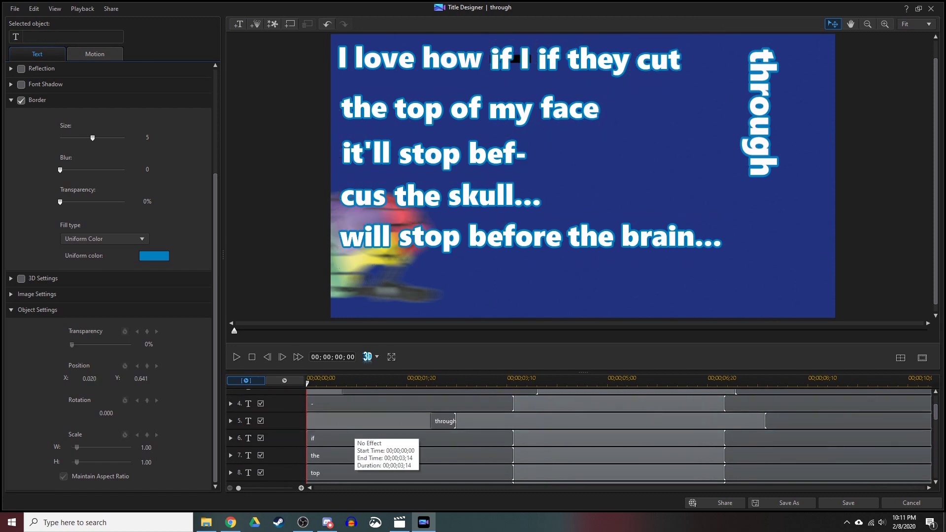
scroll(515, 439, "down", 2)
left_click(514, 439)
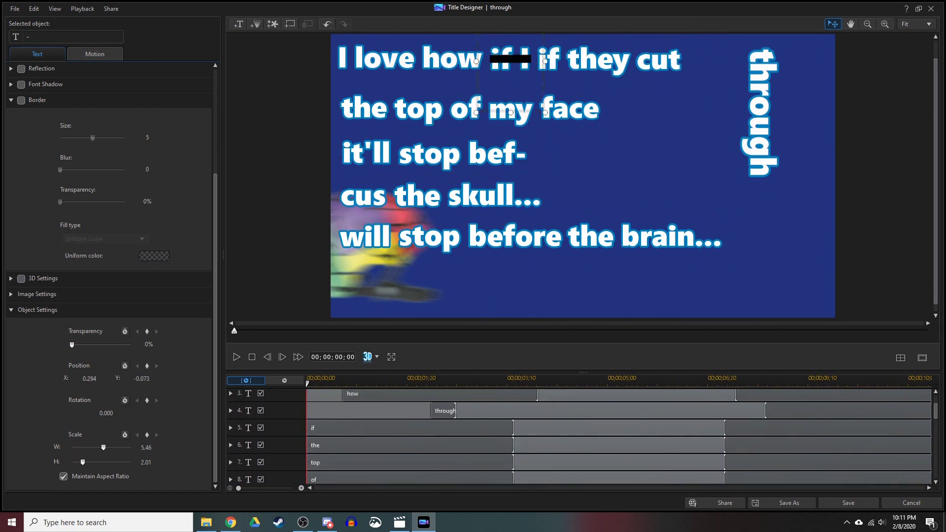
Step: Time the first line to the audio: start "if" and the strike-through at about 1.4 s, "they" at 1.6 s and "cut" at 1.7 s
left_click(236, 356)
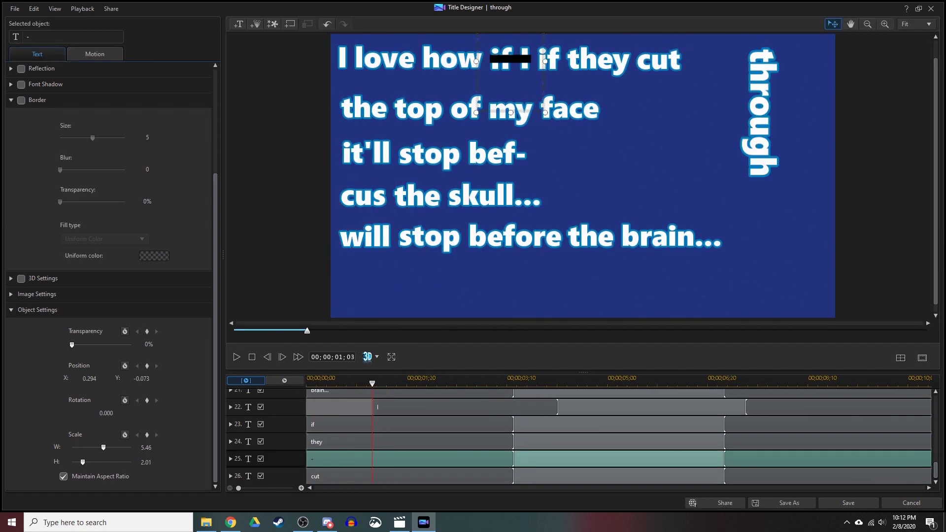
left_click_drag(316, 424, 394, 425)
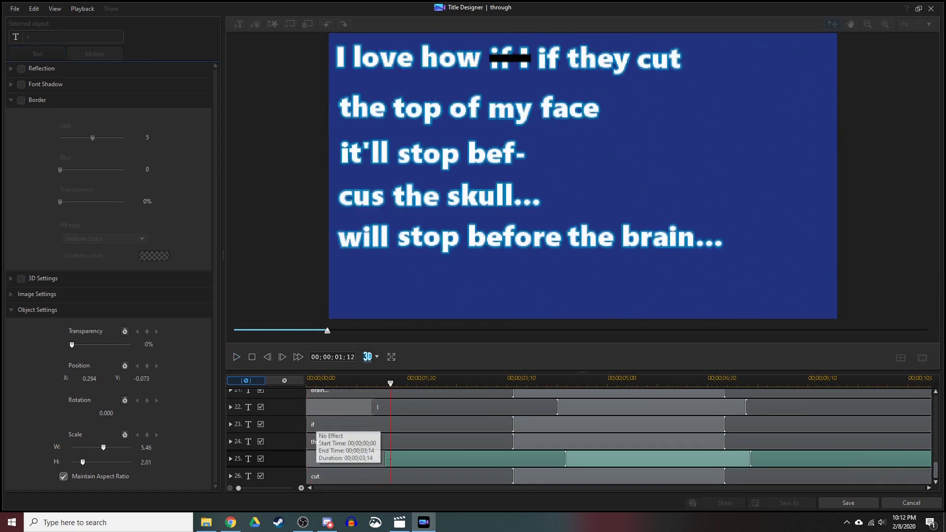
left_click(236, 357)
left_click(236, 357)
left_click_drag(315, 441, 403, 441)
left_click_drag(315, 476, 410, 476)
key("space")
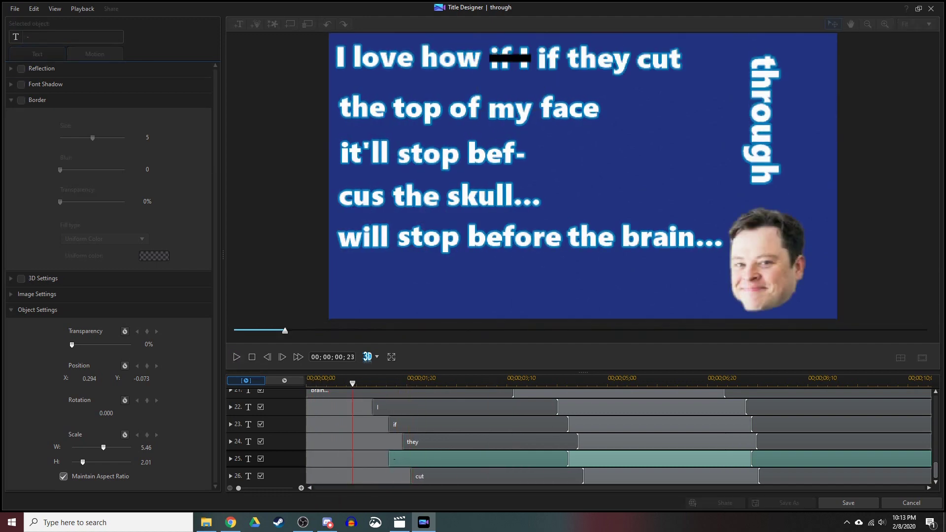
key("space")
Step: Time the second line to the audio: start "top" at about 3.6 s, "of" and "my" just after, and "face" at 4.2 s
left_click(511, 382)
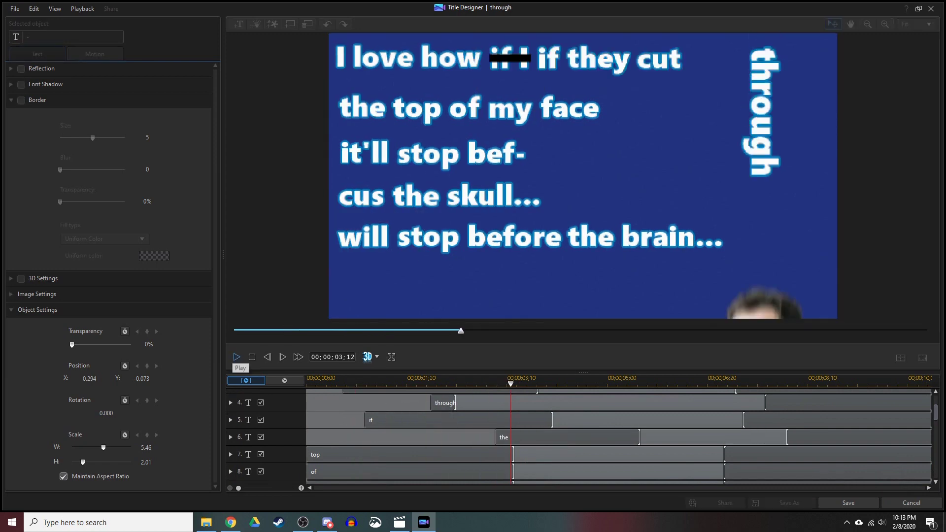
left_click_drag(315, 454, 522, 454)
left_click(236, 357)
key("space")
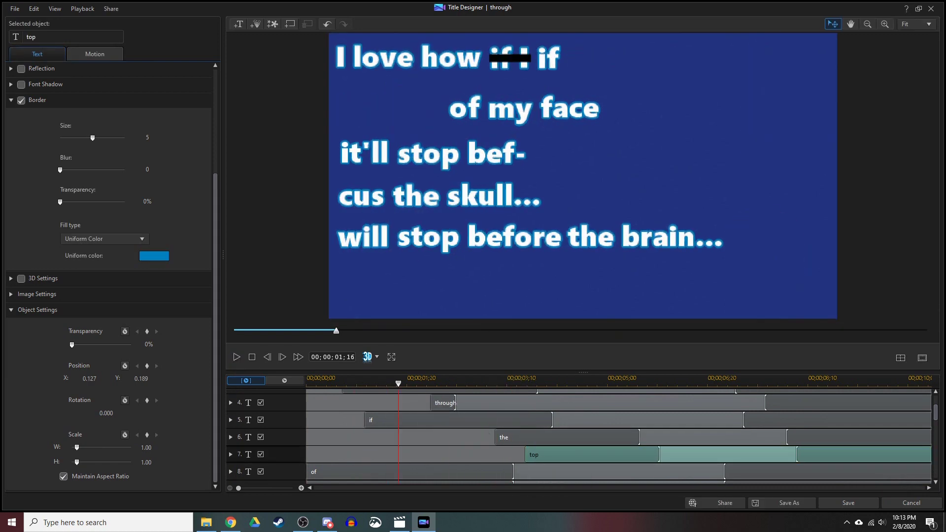
key("space")
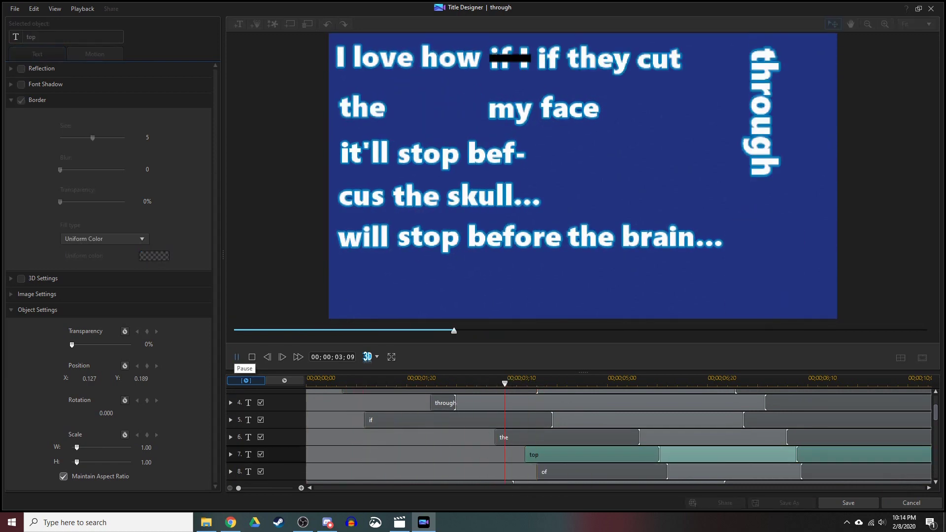
scroll(887, 434, "down", 2)
key("space")
key("space")
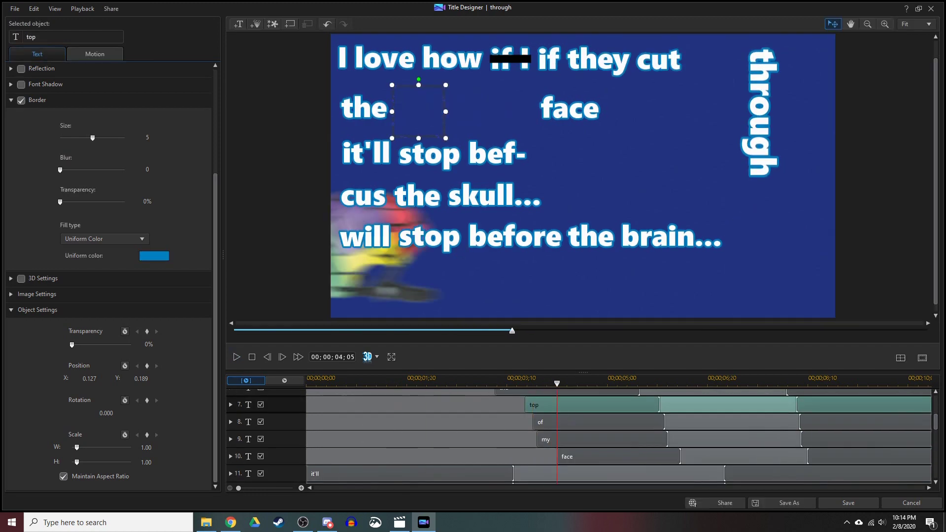
Step: Time the third line to the audio: start "it'll" at about 6 s, "stop" at 6.3 s and "bef-" at 7 s
key("space")
key("space")
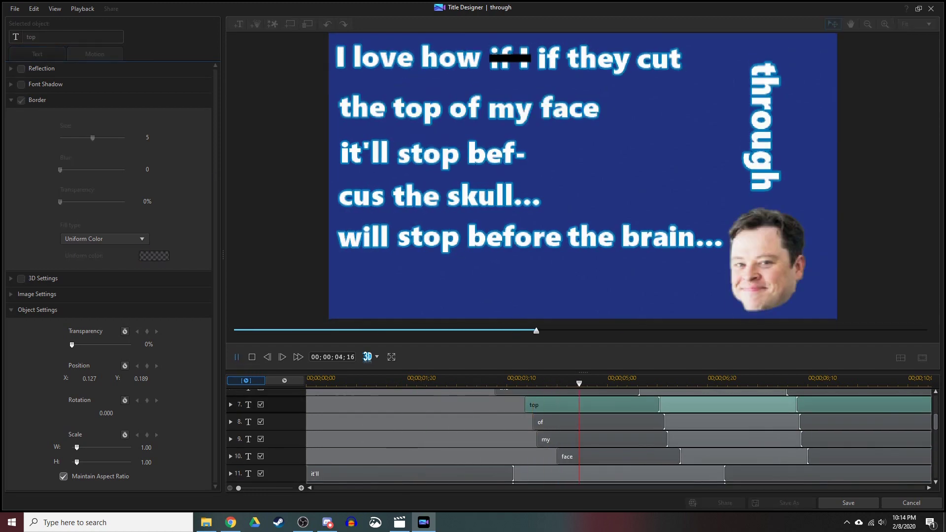
key("space")
key("space")
key("space")
key("space")
key("space")
key("space")
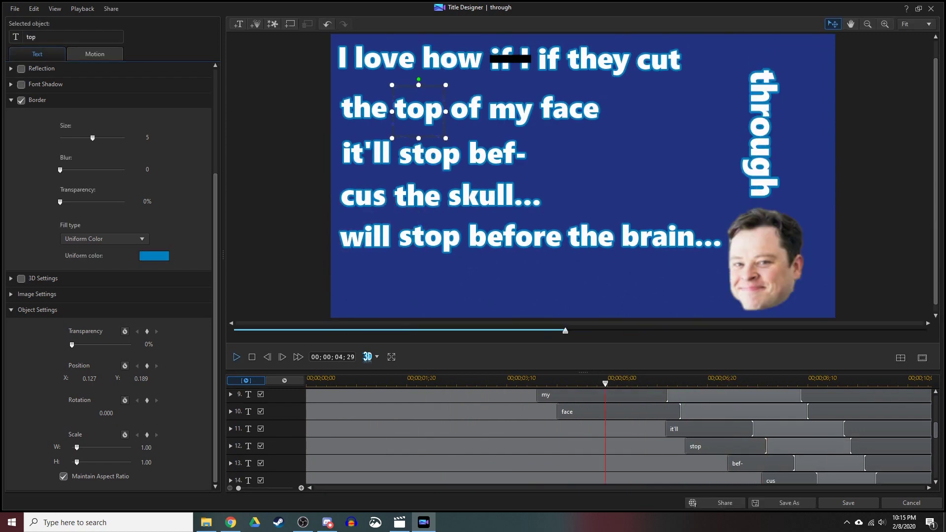
Step: Time the fourth line to the audio: start "cus" at about 7.5 s, "the" at 7.7 s and "skull..." at 7.9 s
key("space")
key("space")
key("space")
key("space")
key("space")
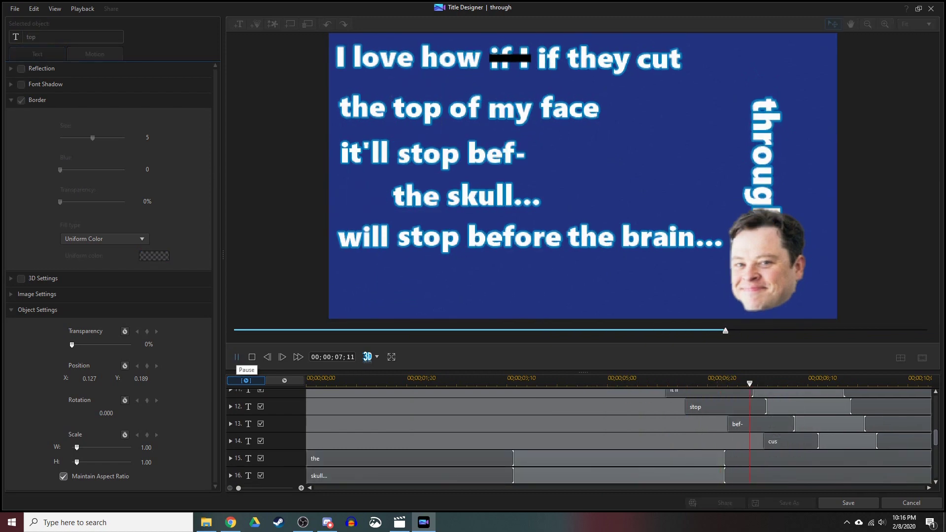
key("space")
key("space")
key("space")
key("space")
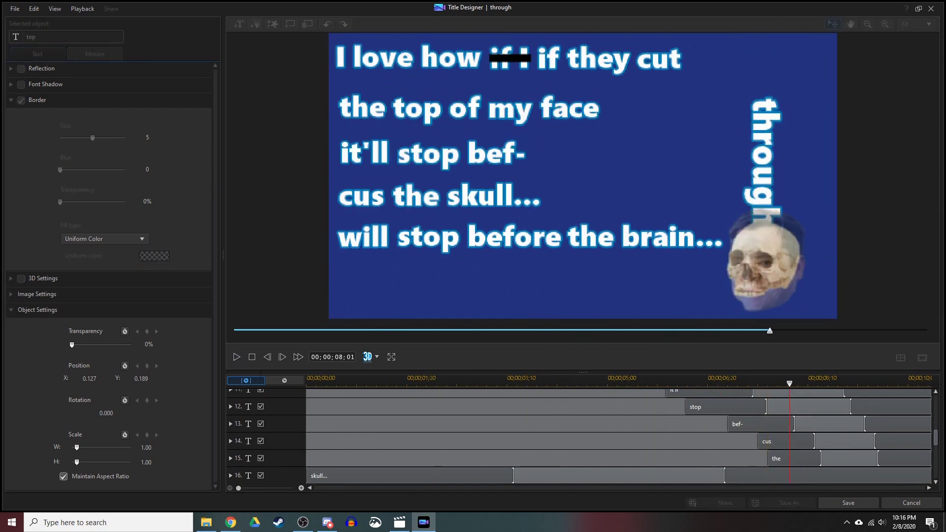
left_click(237, 357)
left_click(236, 356)
left_click(236, 356)
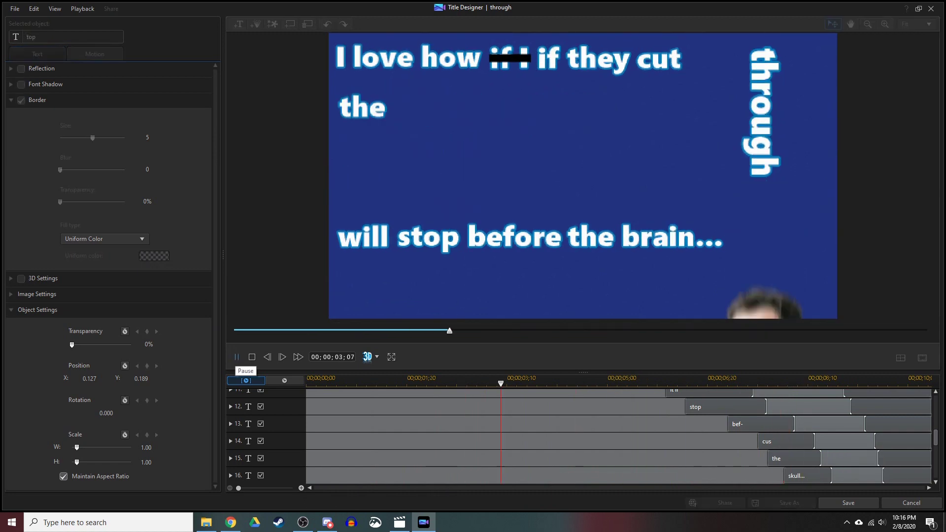
Step: Time the last line's "will" to start at about 8.9 s, "stop" at 9.2 s and "before" at 9.7 s
left_click(237, 357)
left_click(236, 357)
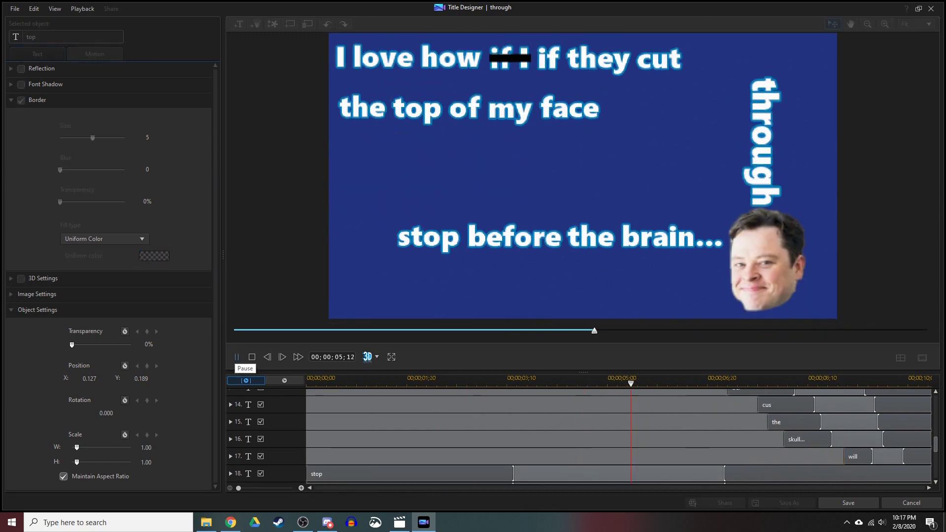
left_click(237, 356)
left_click(236, 357)
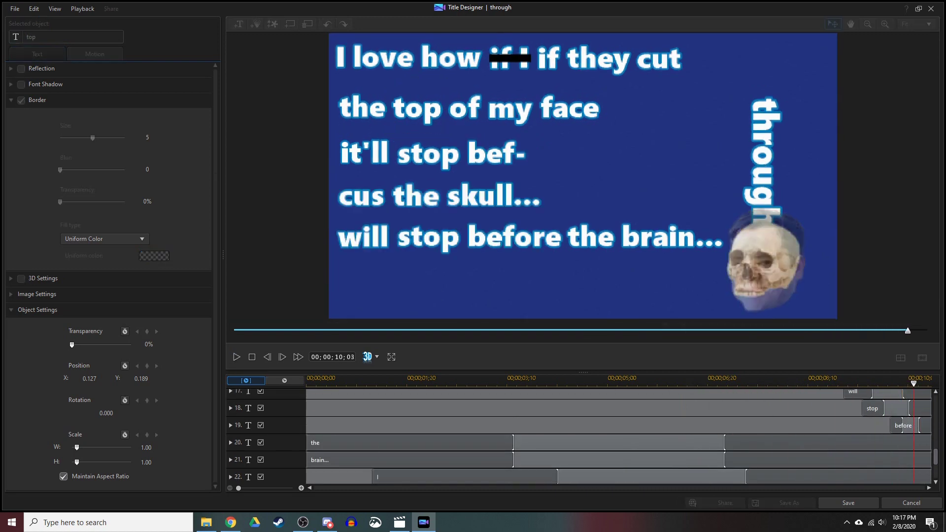
left_click(237, 356)
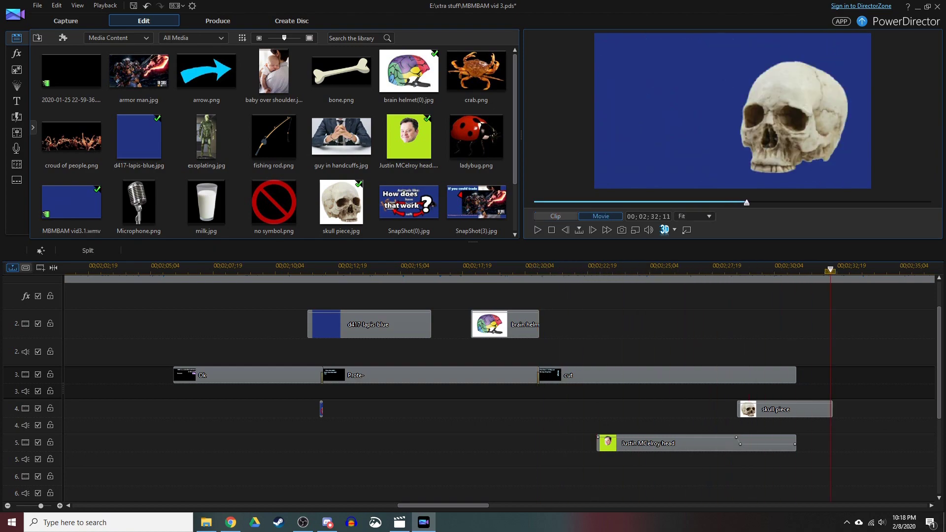
Step: Add the speech bubble image to track 5 after the head clip and place it beside the skull, ending with the skull clip
scroll(274, 143, "down", 1)
left_click(205, 194)
left_click_drag(204, 194, 808, 443)
double_click(837, 442)
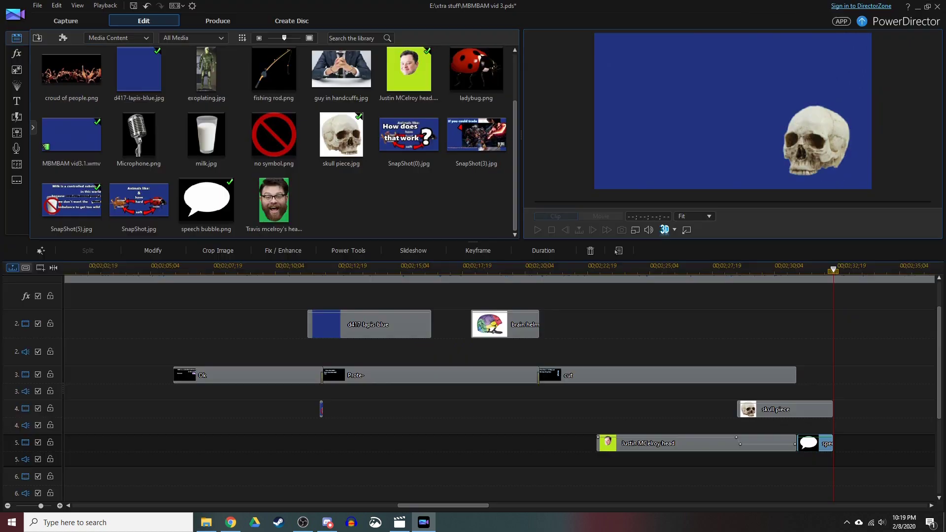
left_click(538, 229)
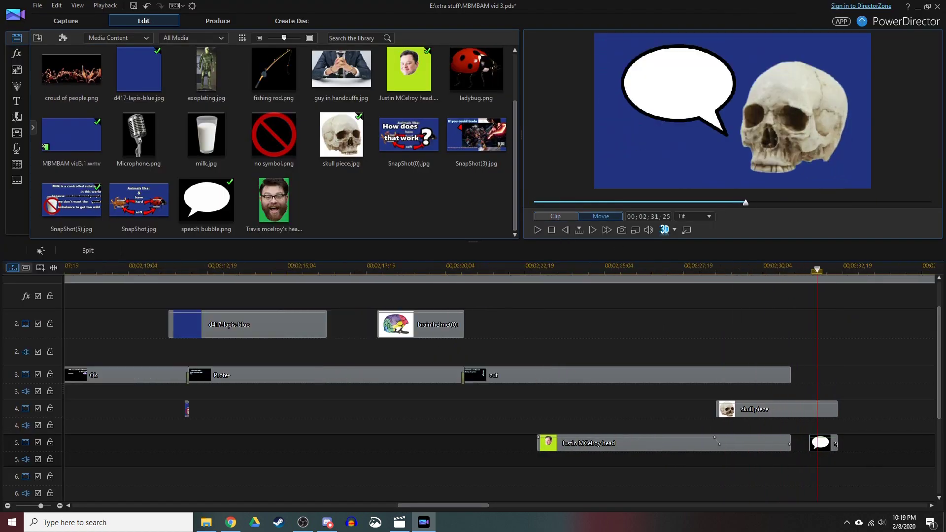
left_click(832, 443)
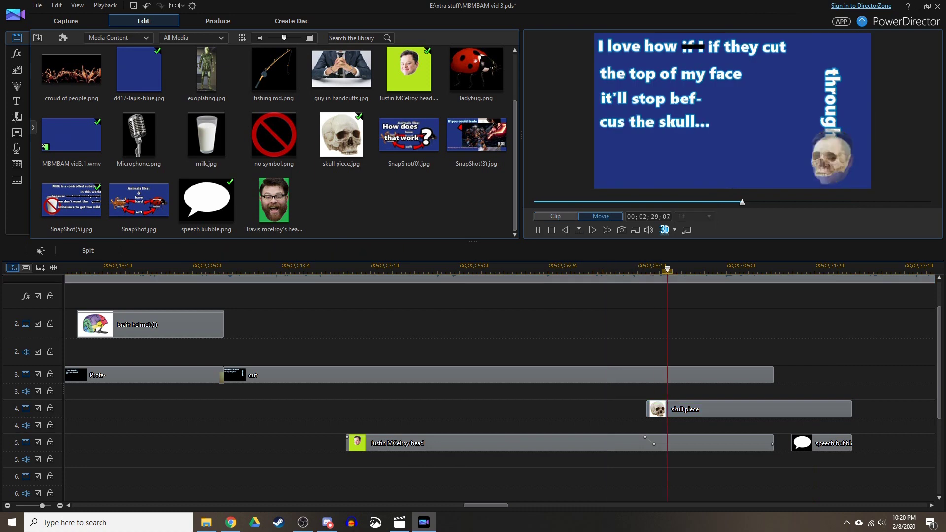
Step: Add a title on track 6 with separate black words "Not", "so" and "Fast!" inside the speech bubble
left_click(808, 443)
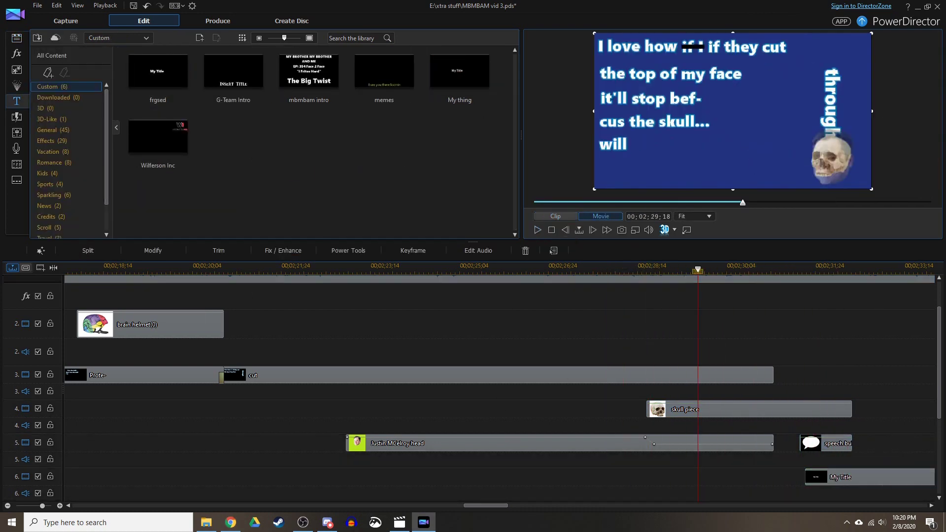
left_click(806, 443)
scroll(817, 449, "up", 3)
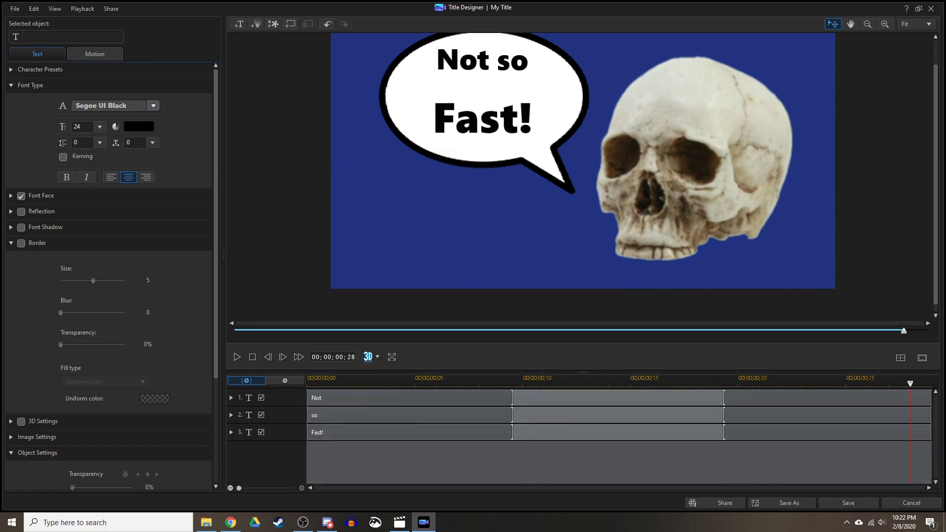
key("space")
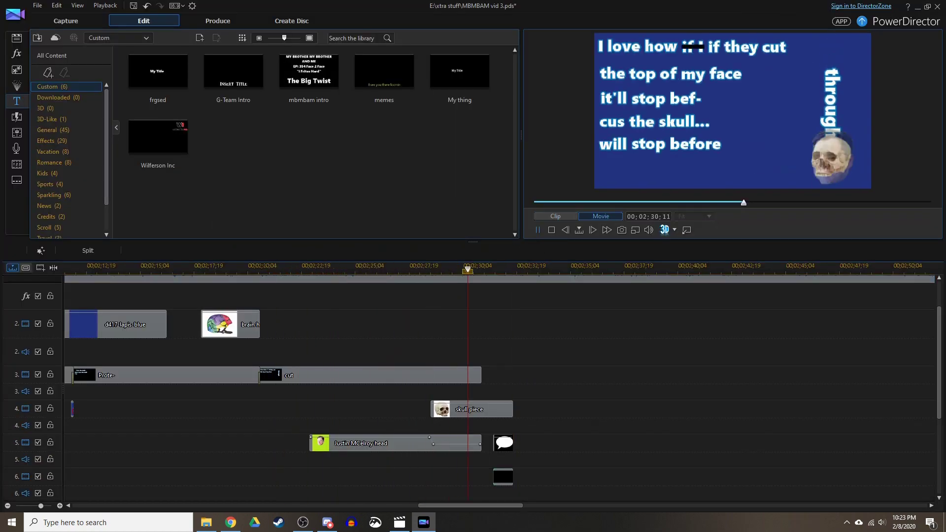
Step: Paste a copy of the skull clip directly after the original, shorten it and extend the speech bubble to the same end
key("space")
left_click(472, 409)
key("ctrl+v")
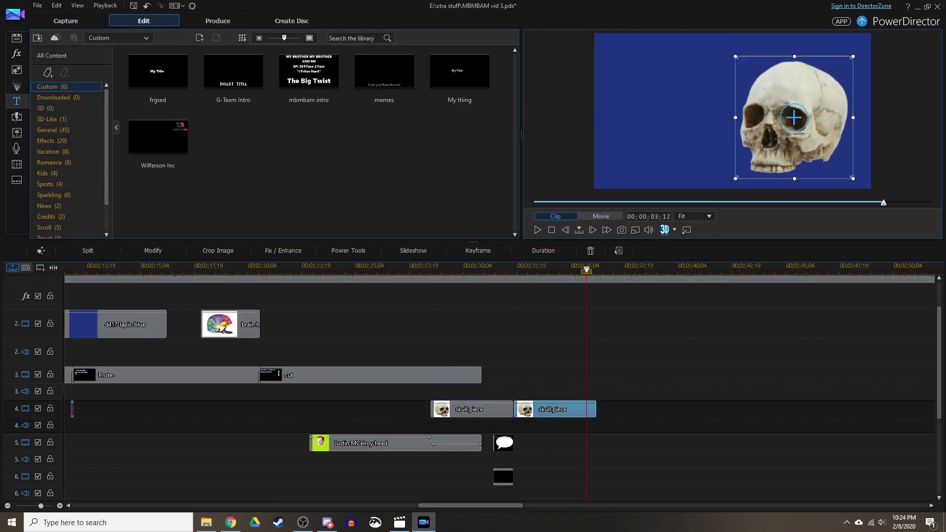
left_click(413, 271)
left_click(537, 230)
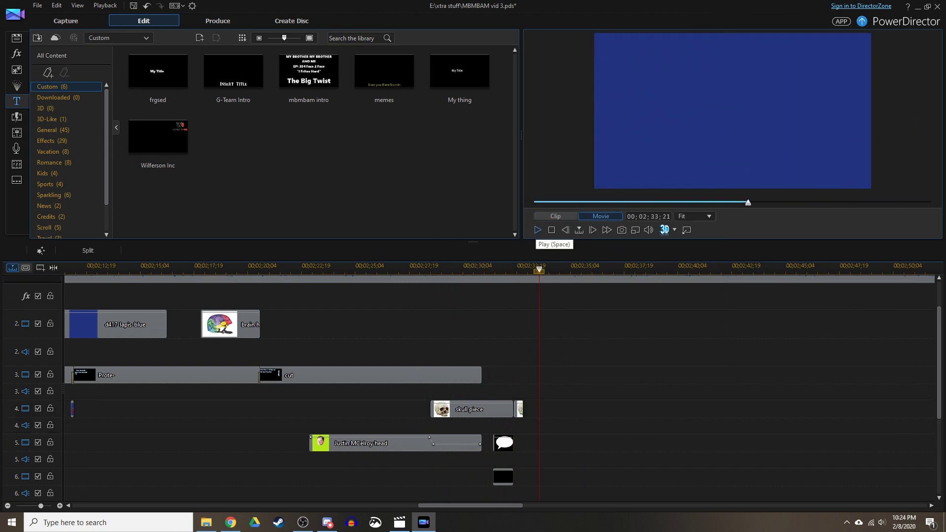
left_click(537, 231)
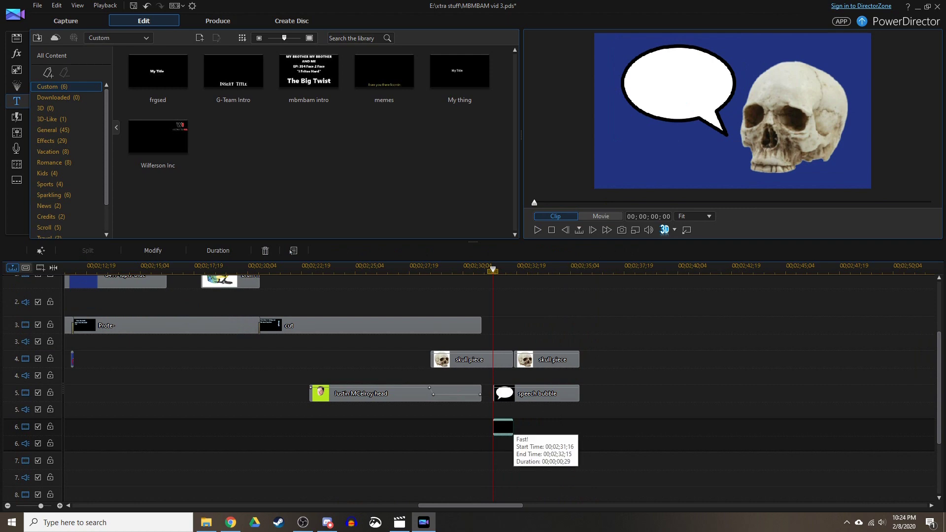
Step: Replace the "Not so Fast!" words in a second bubble title with the text "my friend brain is in here"
double_click(545, 427)
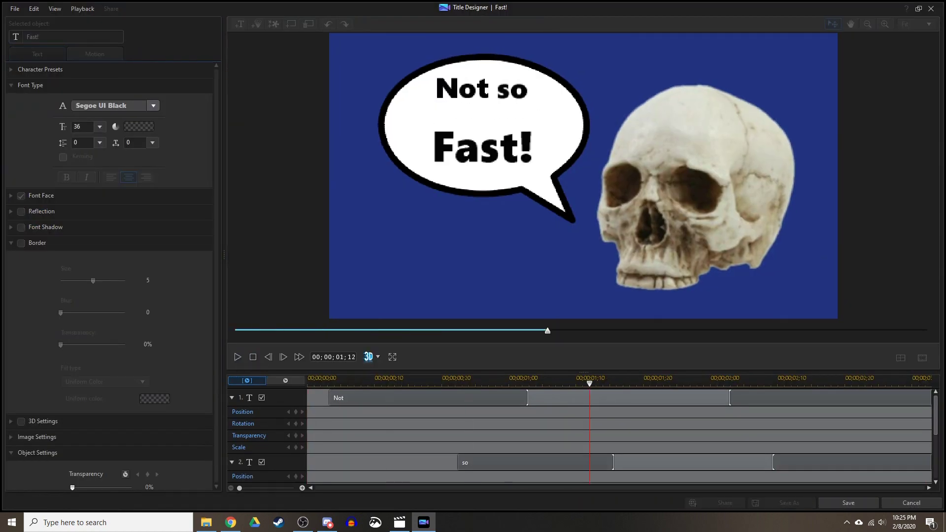
key("BackSpace")
type("my friend brain is in here")
Step: Break the bubble text before "brain" so it reads on two lines inside the speech bubble
key("ctrl+Left")
key("ctrl+Left")
key("ctrl+Left")
key("ctrl+Left")
key("Return")
key("ctrl+Right")
key("ctrl+Right")
key("Return")
key("BackSpace")
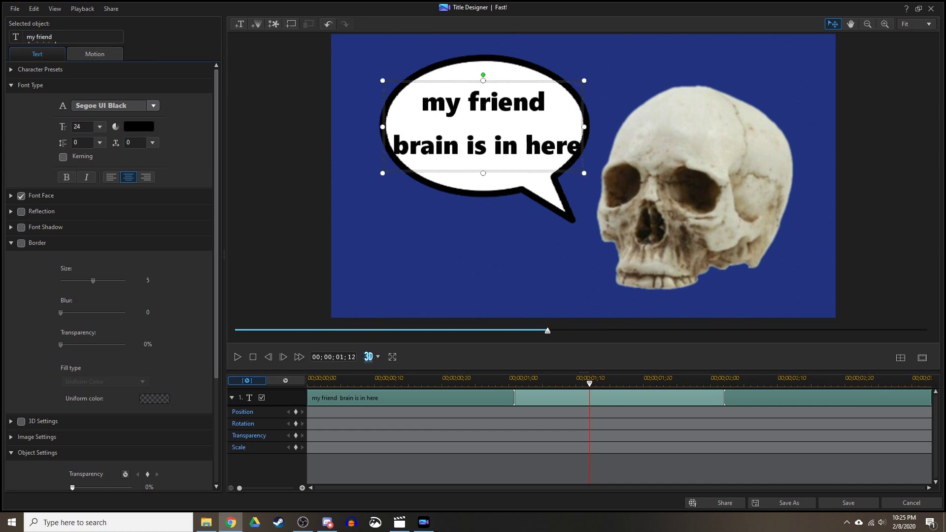
double_click(468, 129)
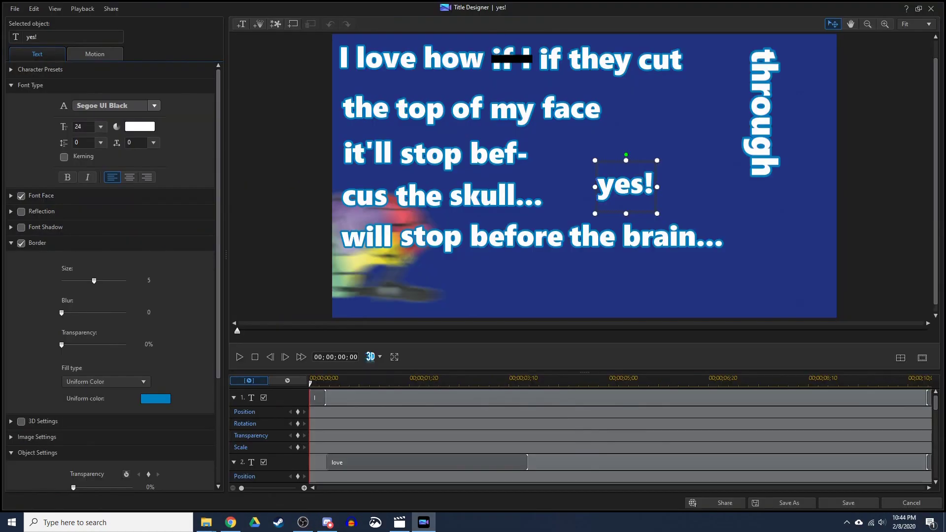
Step: Shorten the "yes!" text and shift it to start at about 8.6 s in the title
key("space")
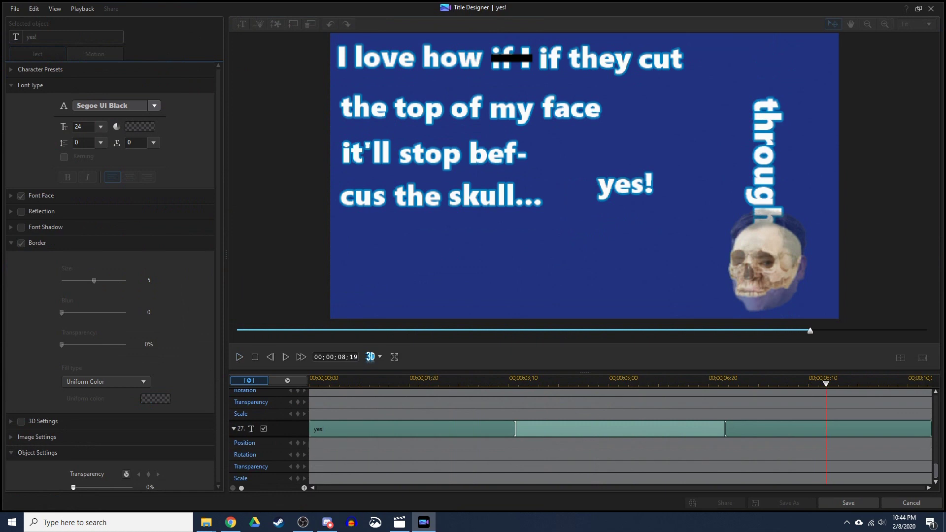
left_click(240, 357)
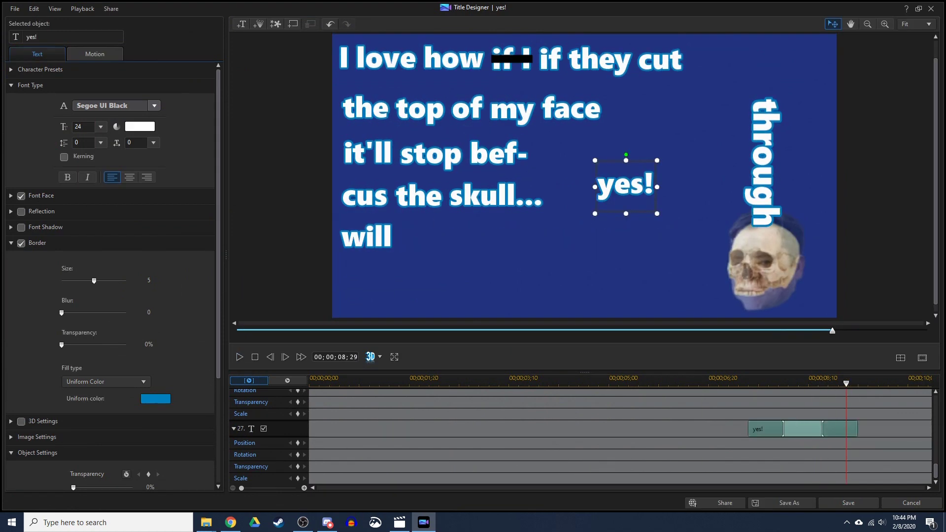
left_click_drag(923, 331, 821, 331)
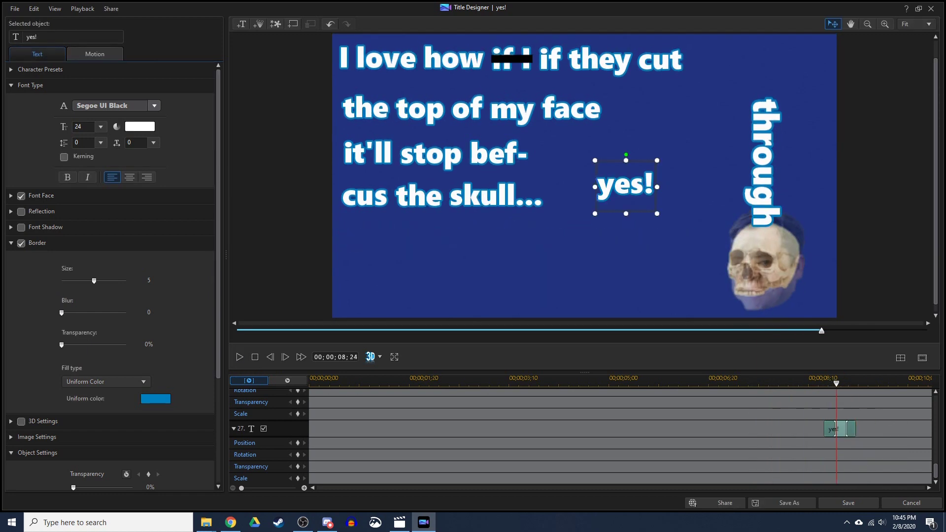
Step: Move "yes!" below the last line and change its border colour to purple
left_click(156, 399)
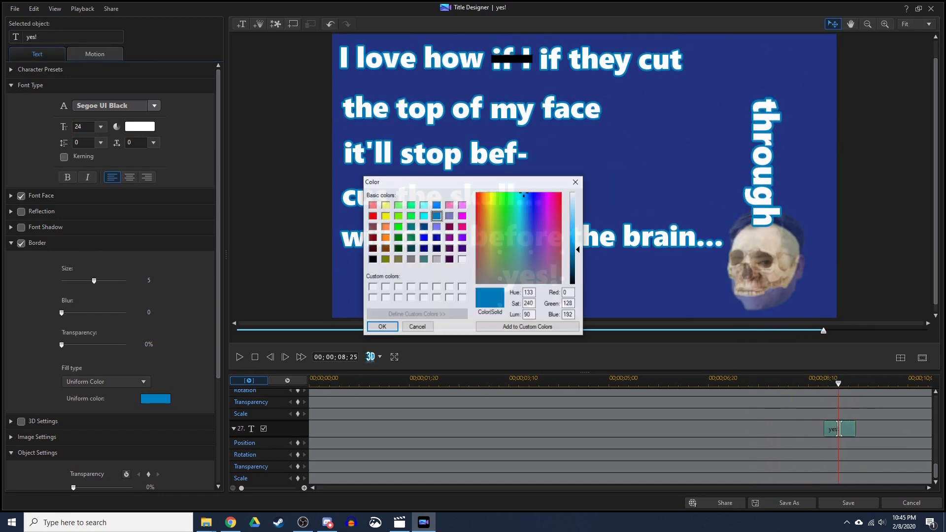
left_click(493, 219)
left_click(382, 325)
Step: Apply the Scroll Right motion effect to the "yes!" text
left_click(94, 54)
scroll(94, 230, "down", 2)
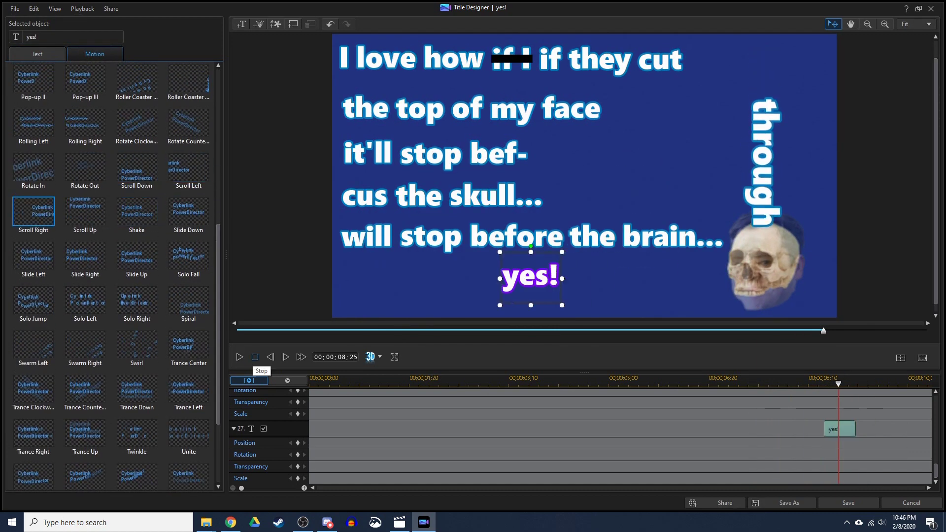
Step: Play the title from the start to check the timing and motion of "yes!"
key("space")
left_click(255, 357)
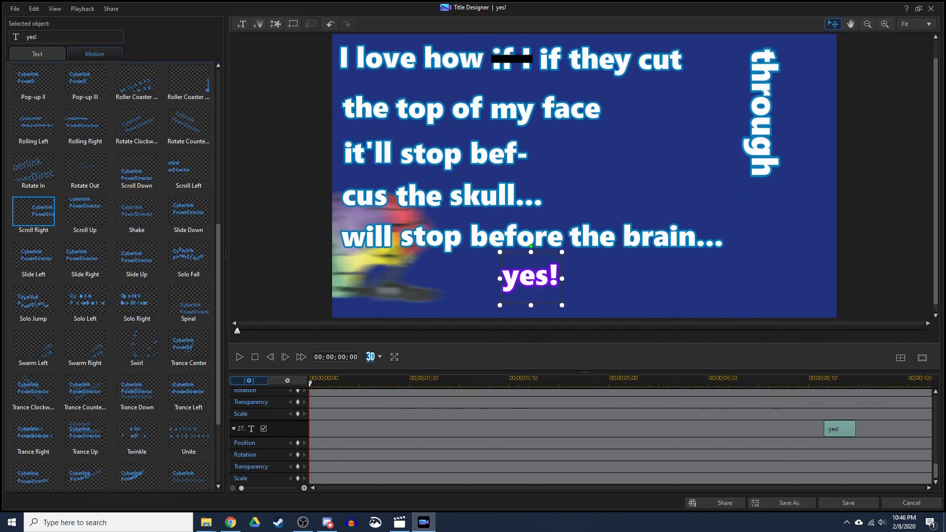
key("space")
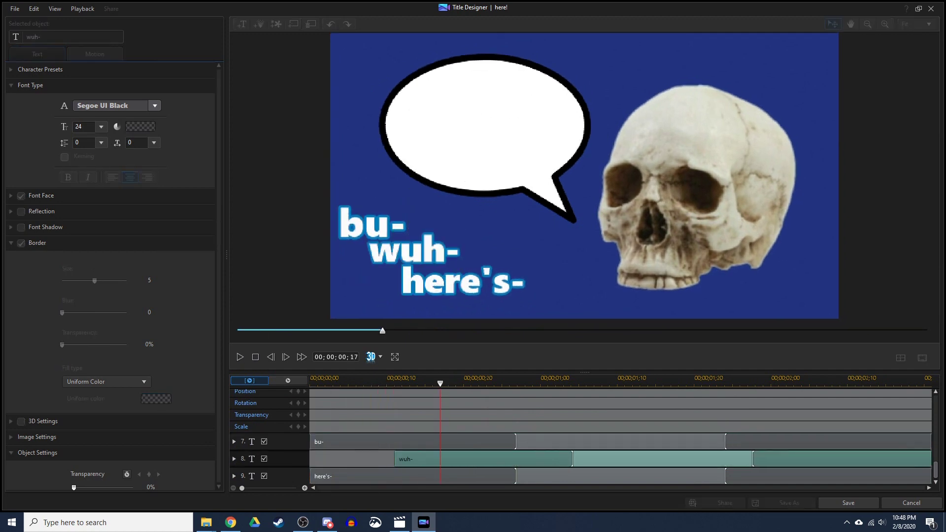
Step: Preview the "bu-", "wuh-", "here's-" title with its ending effects, and play the skull and speech-bubble section of the movie
key("space")
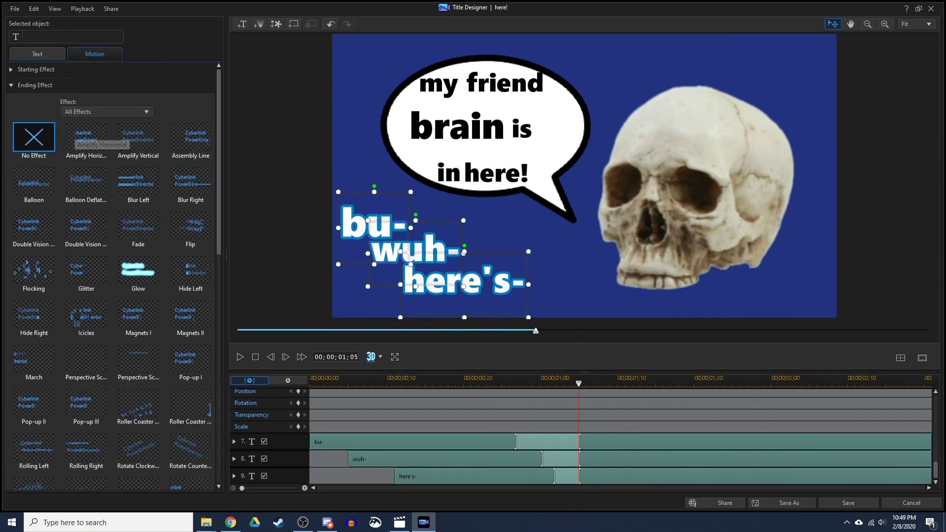
scroll(132, 212, "down", 3)
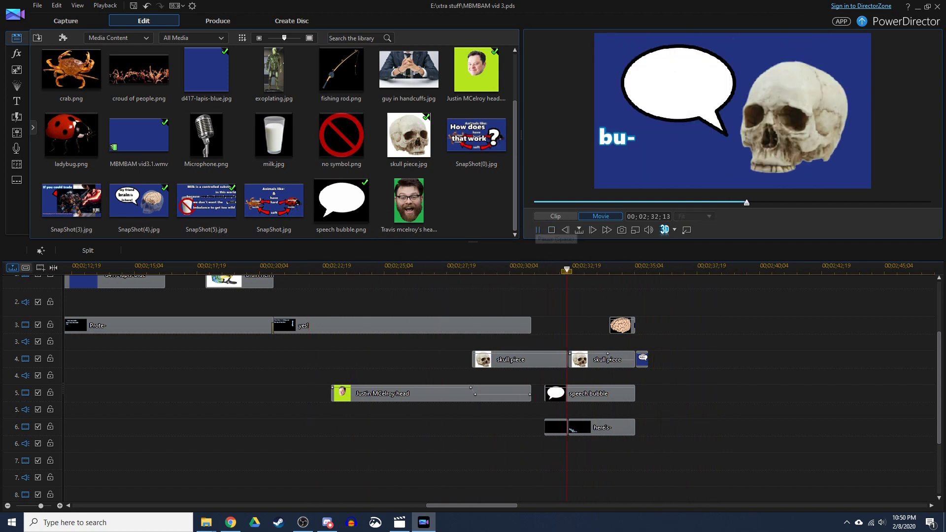
left_click(538, 230)
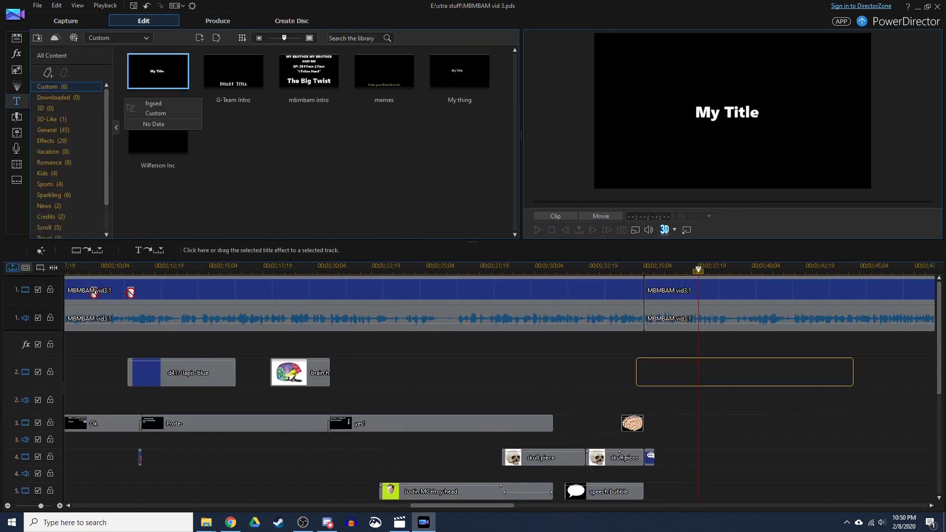
left_click(537, 230)
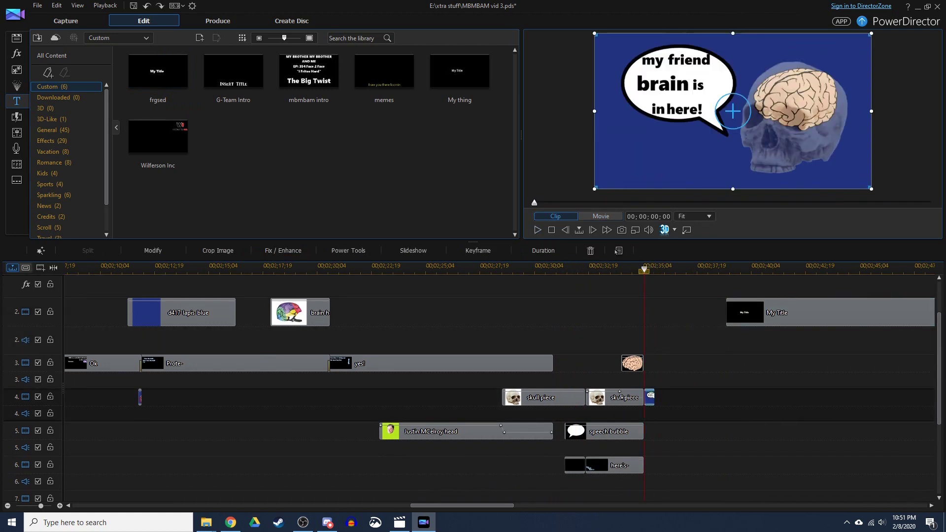
left_click(538, 230)
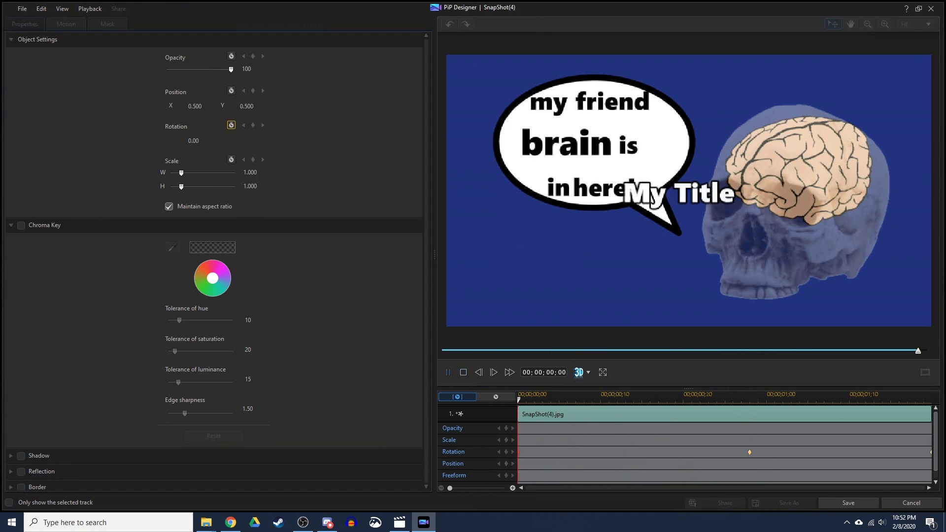
Step: Play the SnapShot(4) clip's rotation animation around its middle rotation keyframe to check the spin
left_click(749, 451)
key("space")
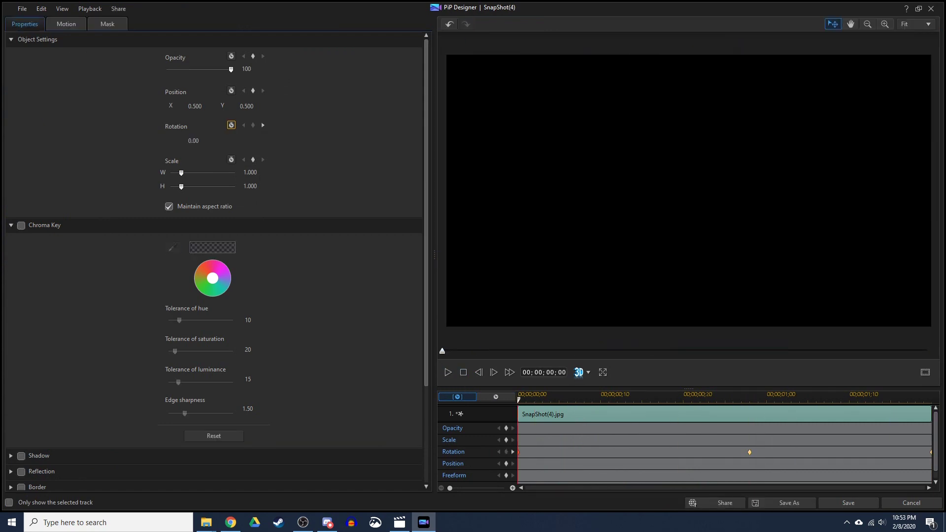
key("space")
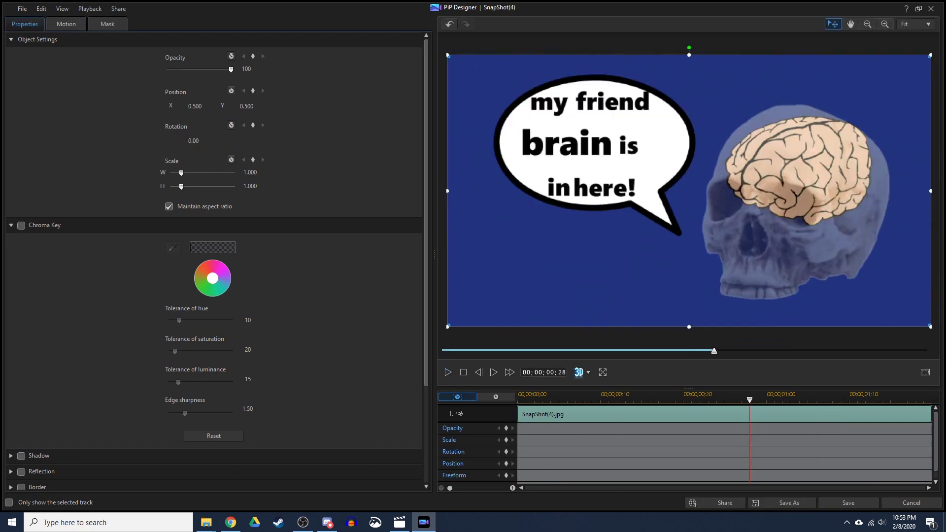
Step: Give the SnapShot(4) clip a clockwise rotation with a rotation setting of 297, preview the spin and save the changes
scroll(212, 246, "down", 1)
left_click(66, 24)
key("space")
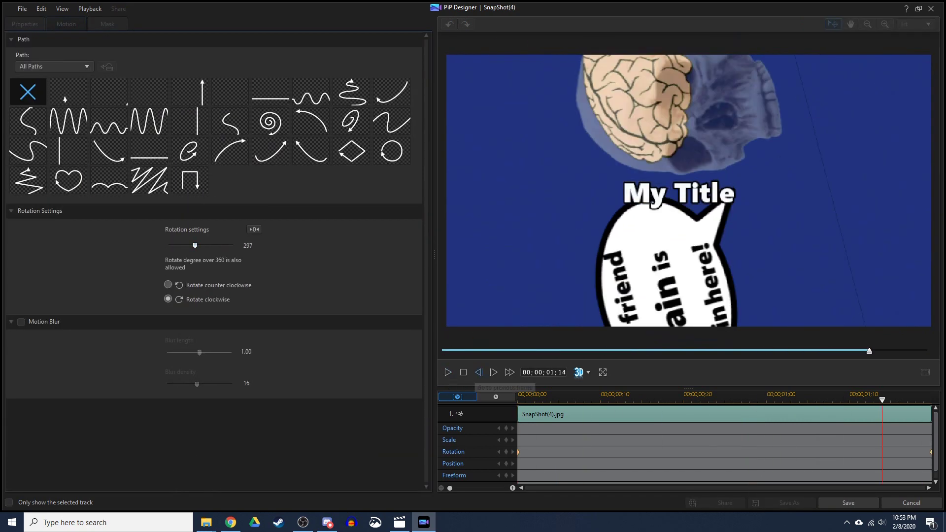
left_click(911, 502)
key("Return")
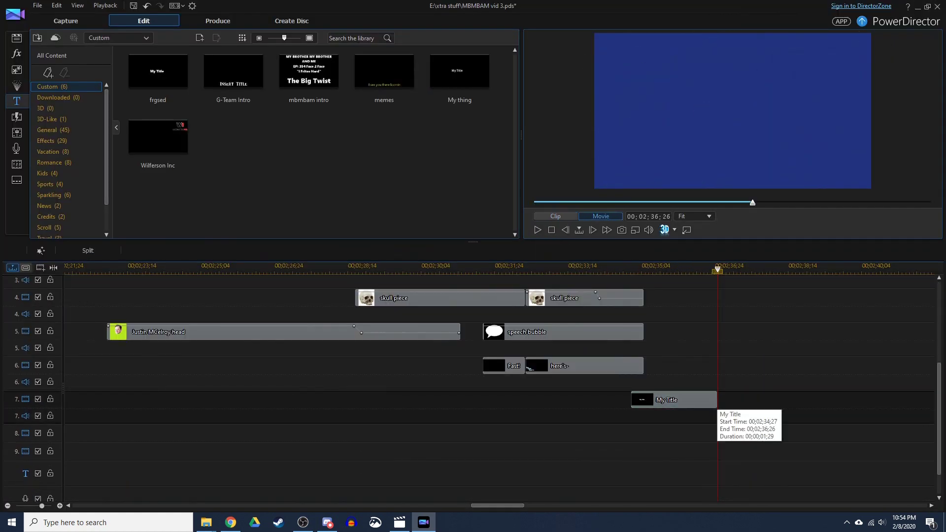
Step: Enter "Lemme flip it on you" in the new title and duplicate the caption across the speech bubble and skull
double_click(655, 398)
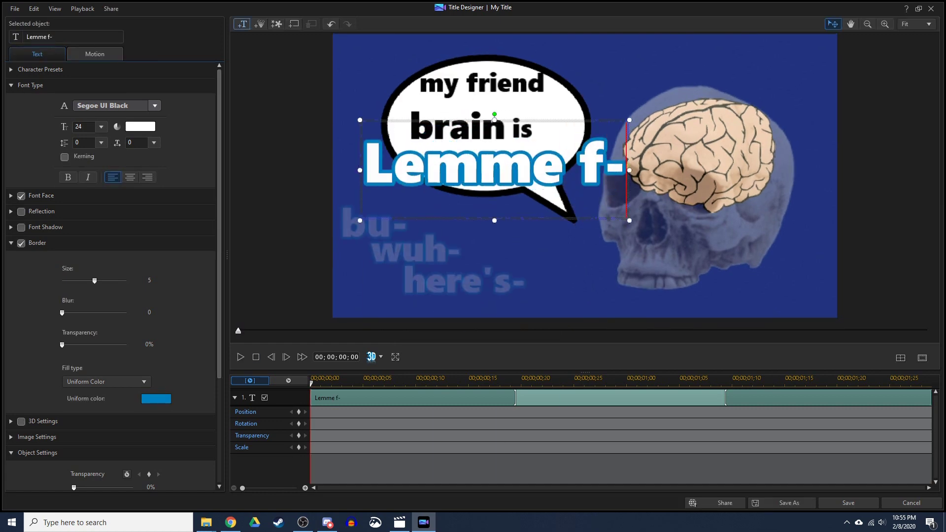
key("ctrl+v")
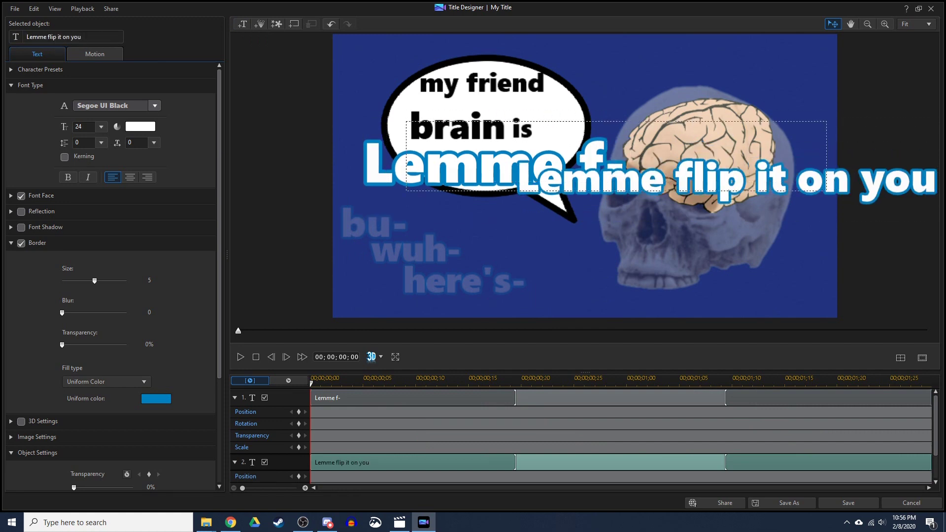
right_click(518, 167)
left_click(560, 258)
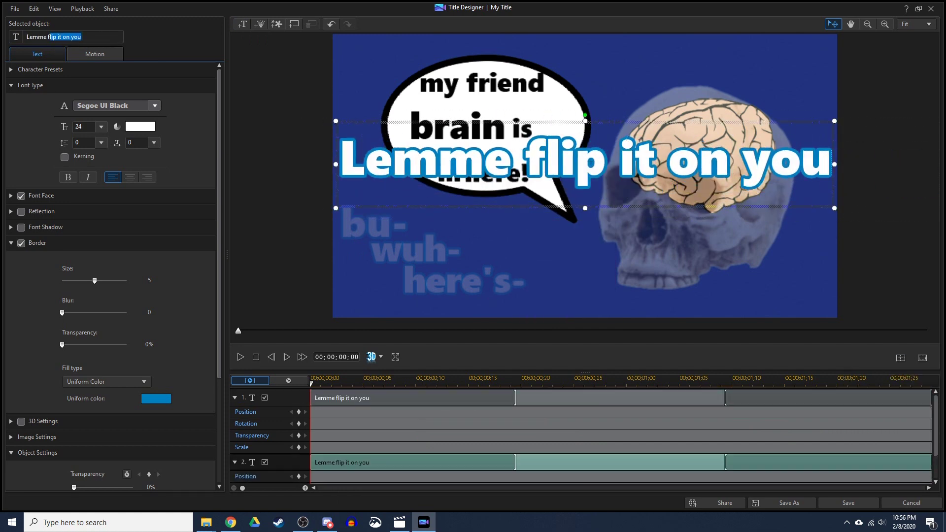
key("space")
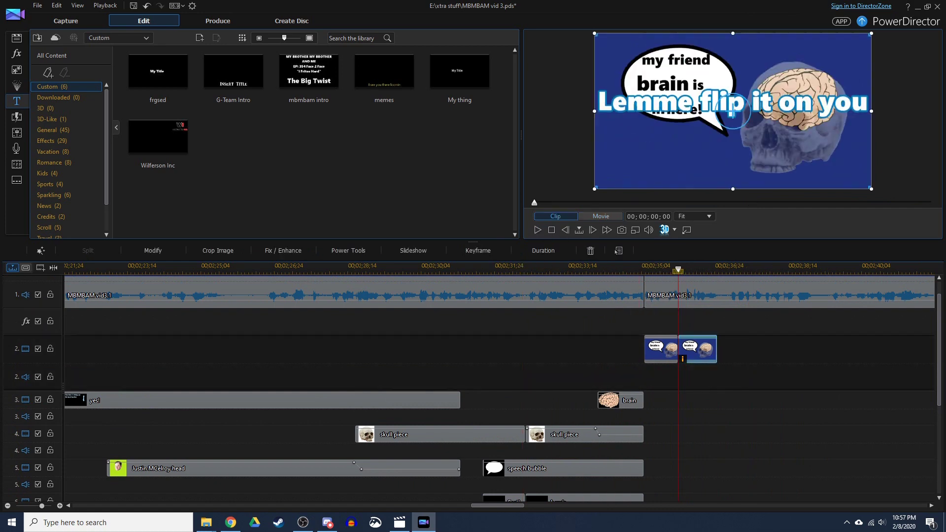
Step: Add rotation keyframes to the second SnapShot(4) clip so the skull and bubble spin, and save the changes
left_click(697, 349)
left_click_drag(697, 349, 667, 341)
left_click(696, 347)
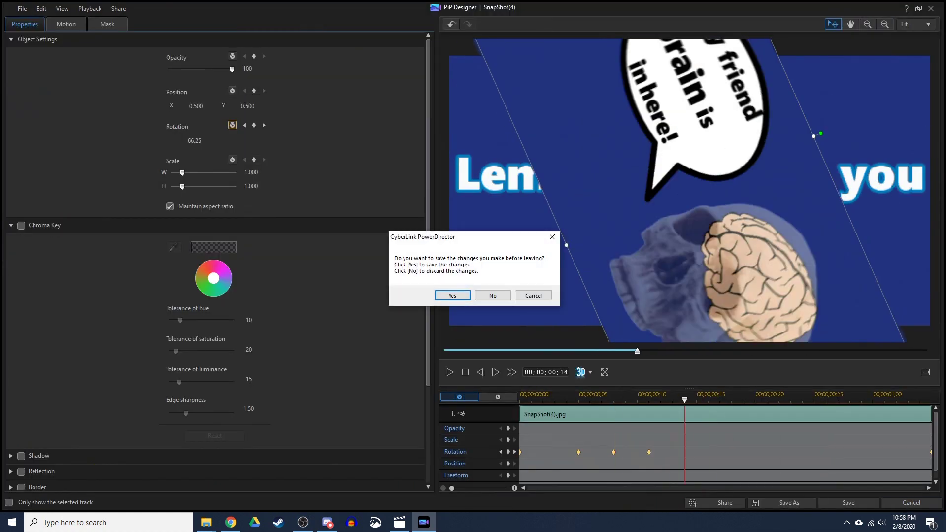
key("Return")
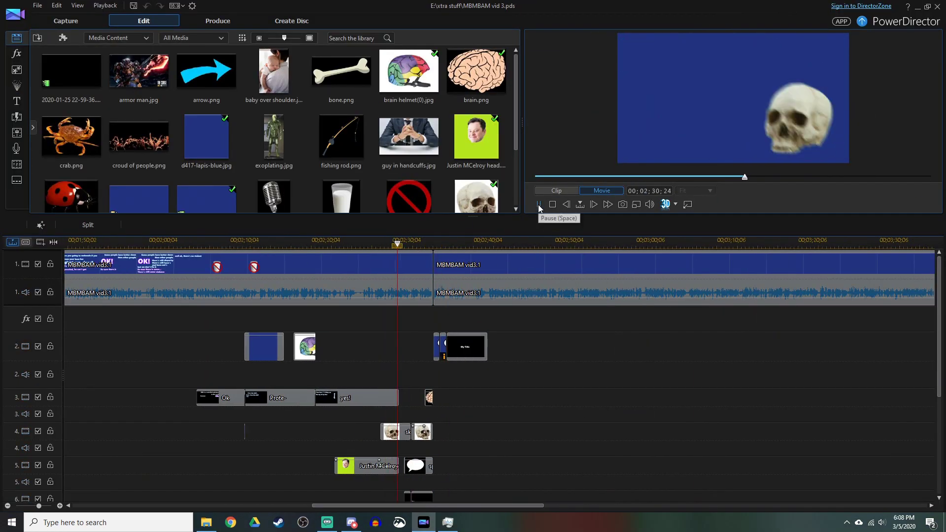
Step: Replace the placeholder title text with two lines, "If there's a part they can't cut through" and "let's put that on the outside"
left_click(539, 204)
left_click(466, 347)
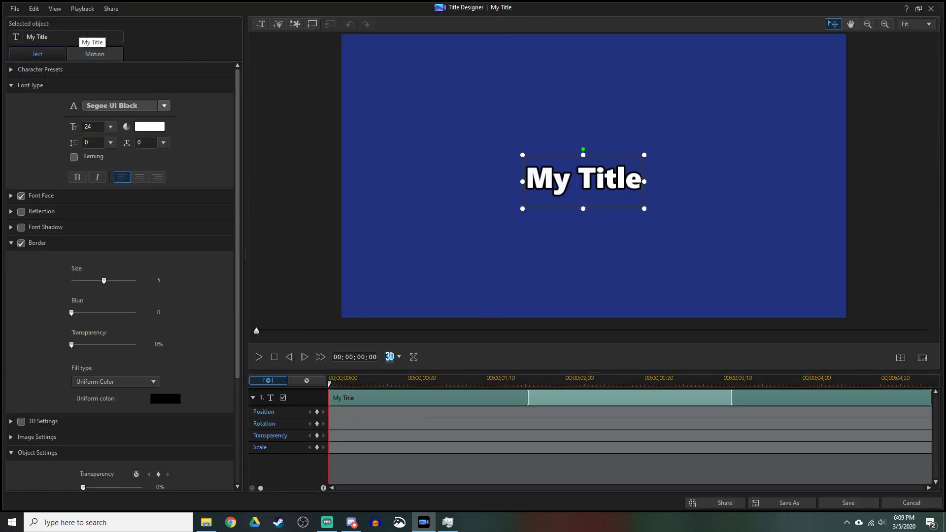
left_click(258, 358)
left_click(257, 357)
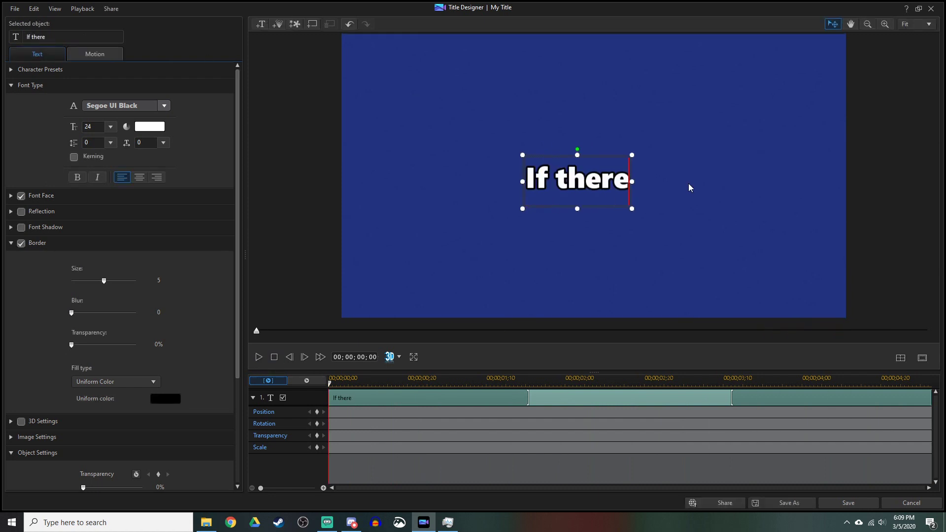
type("r through")
key("Return")
type("let's put it on the out")
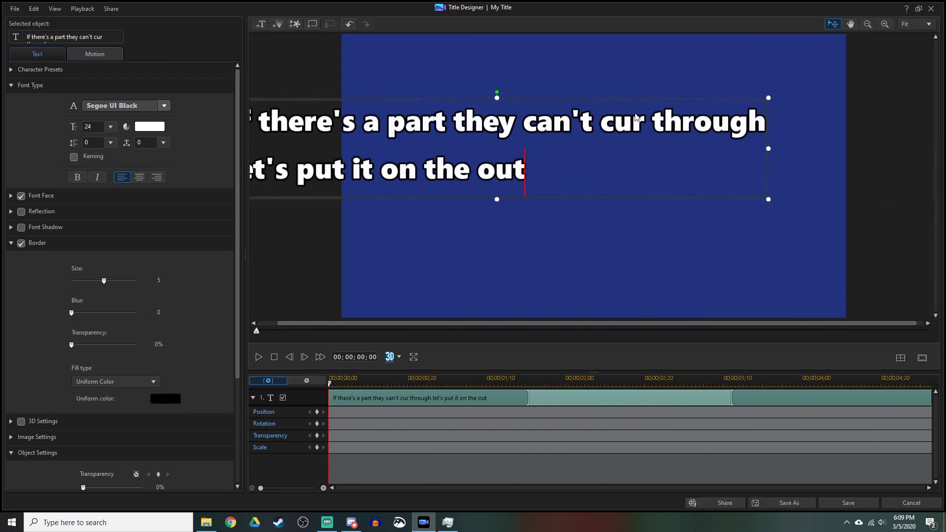
type("side")
left_click(258, 356)
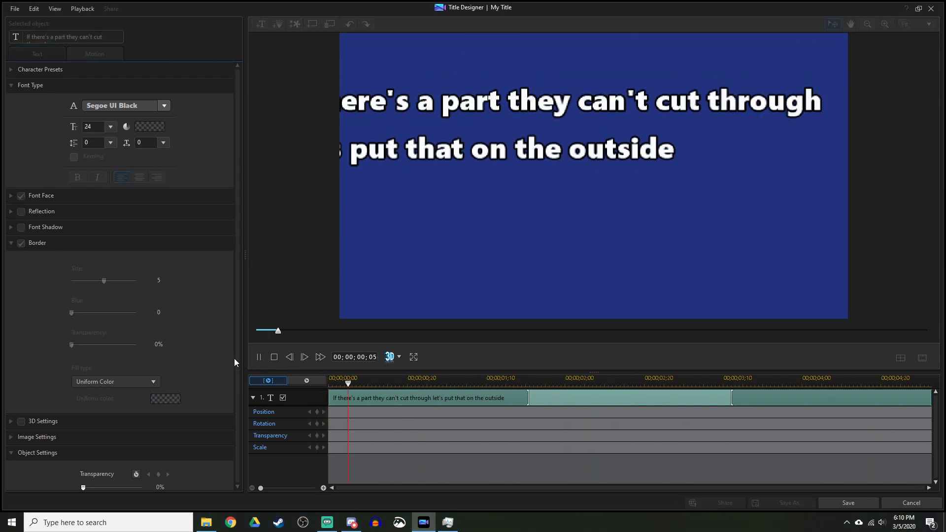
left_click(257, 356)
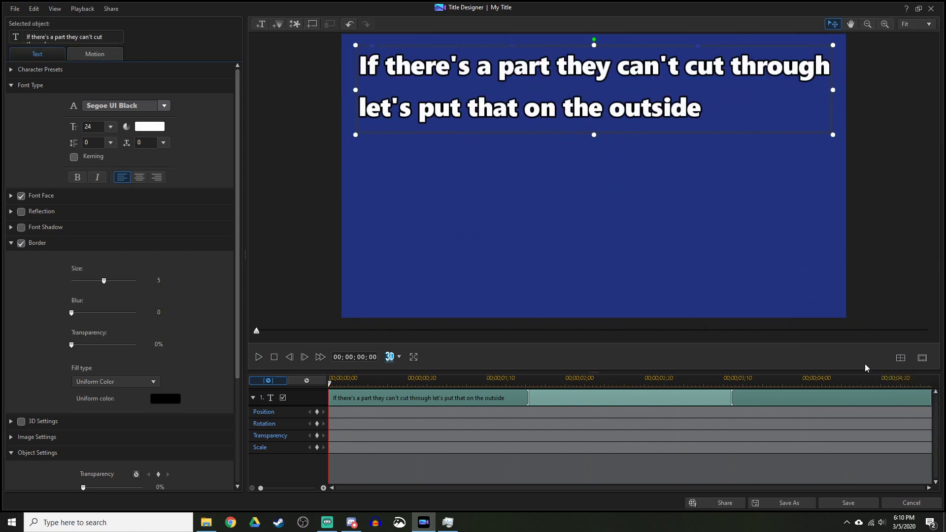
Step: Right-align the text and put "outside!" on its own line at font size 36 with an exclamation mark
key("ctrl+a")
key("ctrl+r")
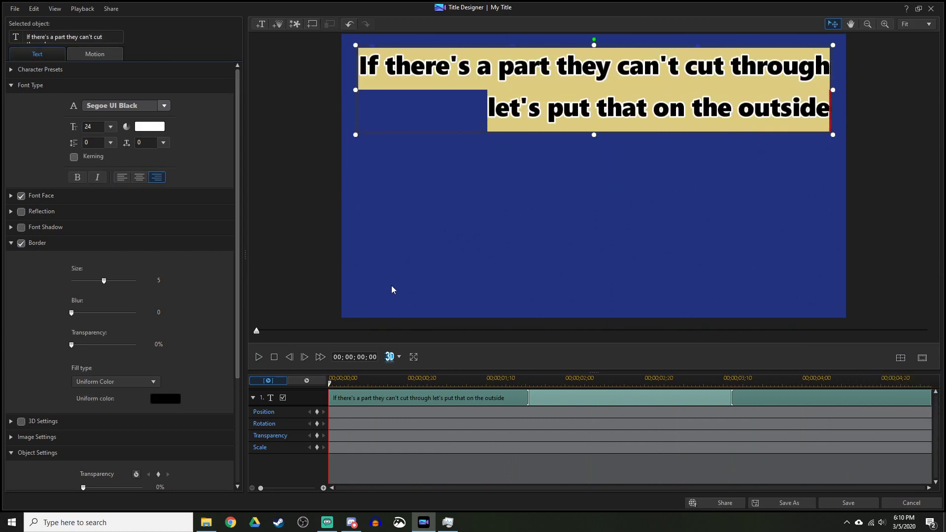
left_click(259, 357)
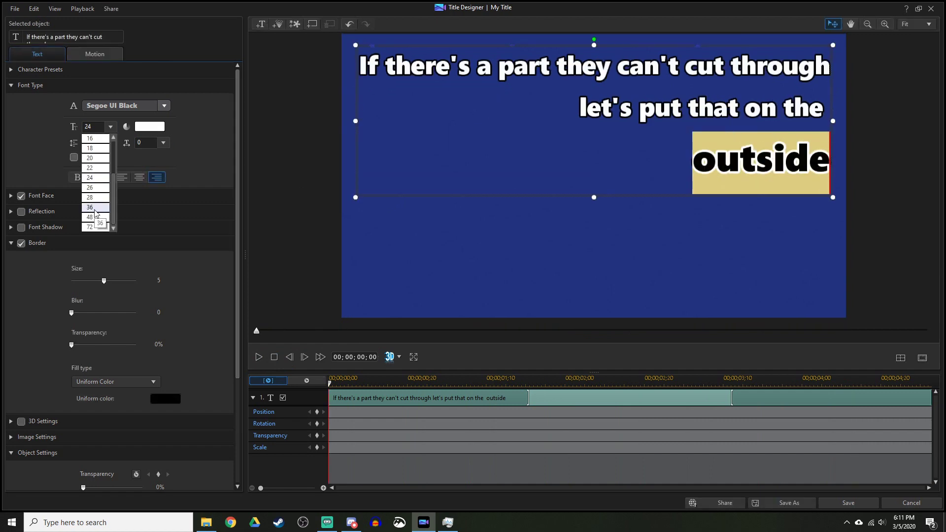
type("!")
left_click(258, 357)
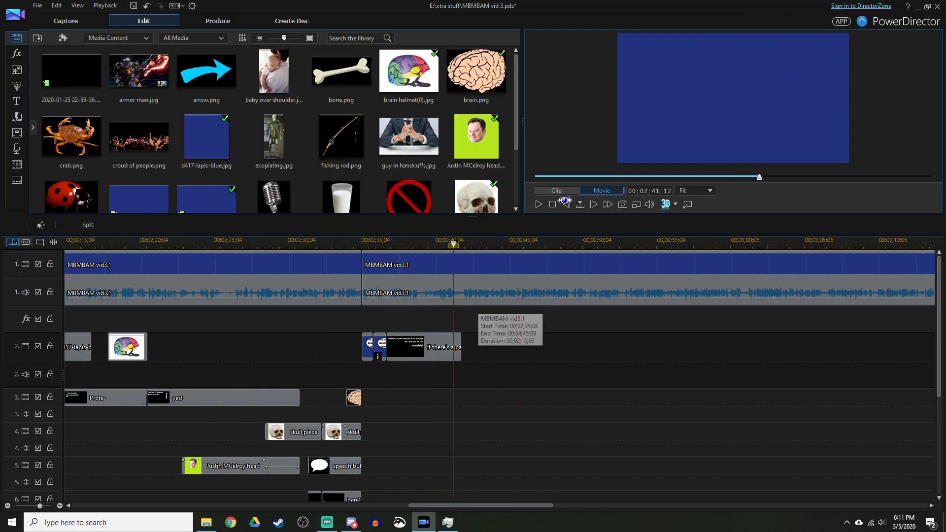
Step: Lengthen the title clip on track 2 and add a second text reading "Then I don't even got to worry about knives no more"
left_click(538, 204)
left_click_drag(461, 347, 515, 347)
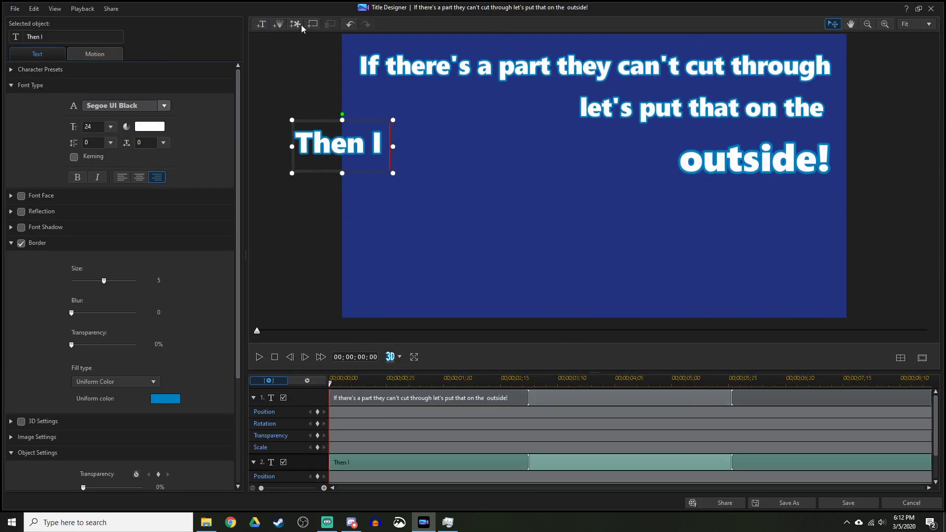
type("don")
type("'t got")
left_click(259, 356)
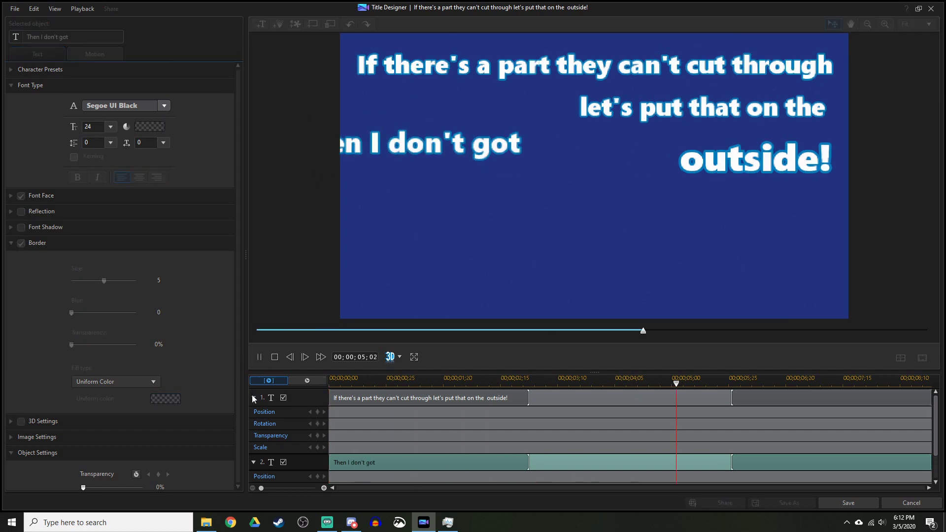
left_click(274, 356)
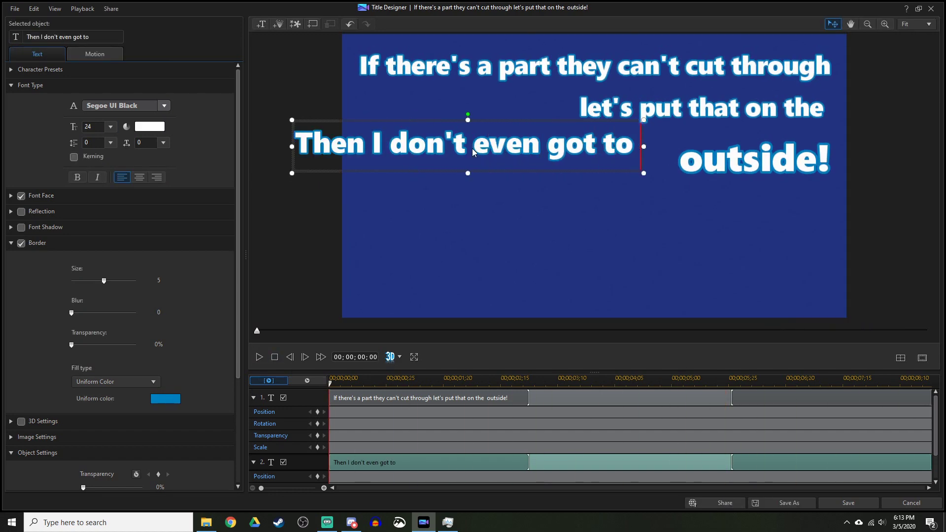
type("worry about knives no more")
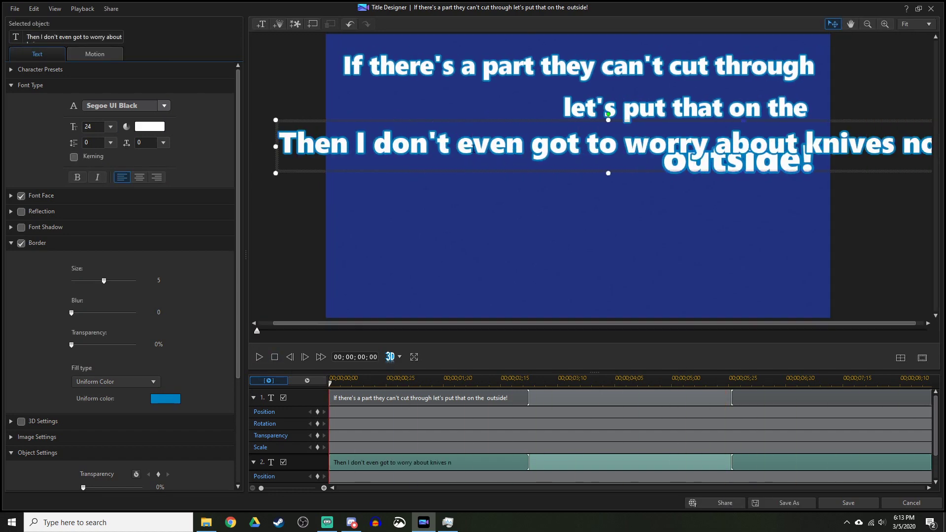
left_click(259, 356)
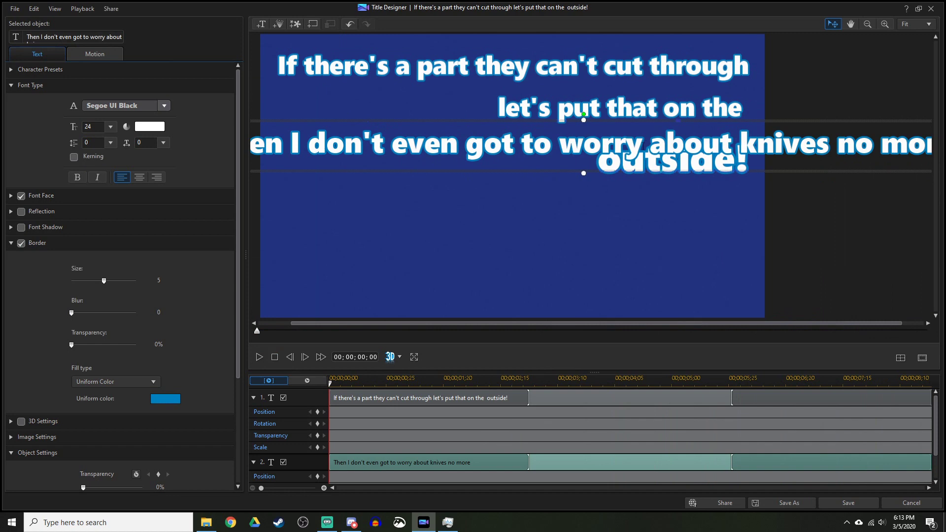
Step: Extend the second text with "God Come on!" and break it into four lines before "worry about", "knives" and "no more"
key("Return")
type("!")
left_click(486, 193)
key("BackSpace")
left_click(635, 144)
key("Return")
key("Return")
Step: Enlarge "Come on!", move it into its own text object opposite "no more God", and save the title
left_click_drag(525, 281, 644, 281)
left_click(111, 127)
scroll(493, 197, "down", 2)
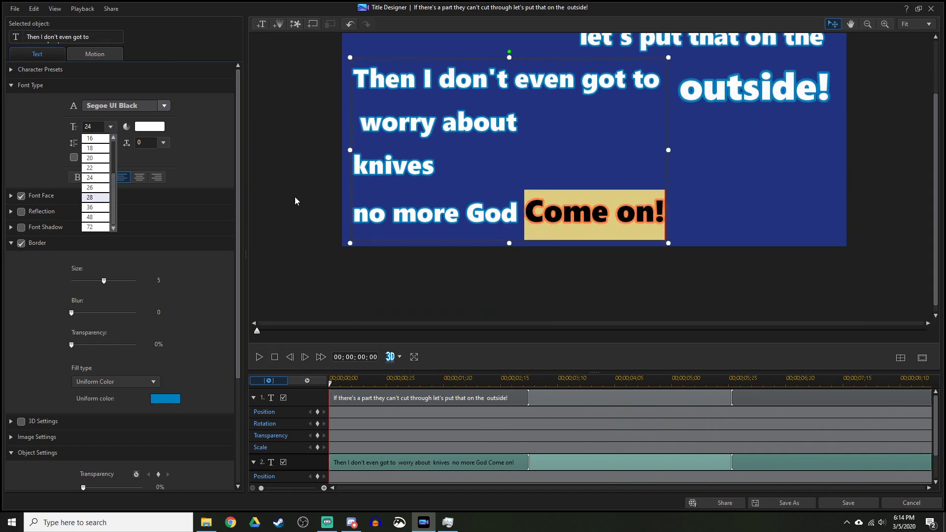
key("ctrl+x")
key("ctrl+v")
left_click(382, 163)
left_click(713, 176)
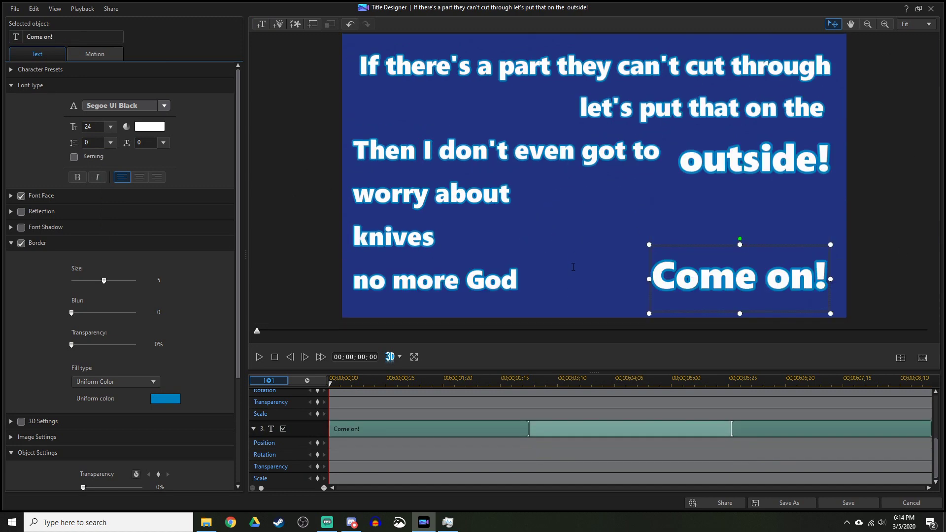
scroll(350, 394, "up", 3)
left_click(849, 503)
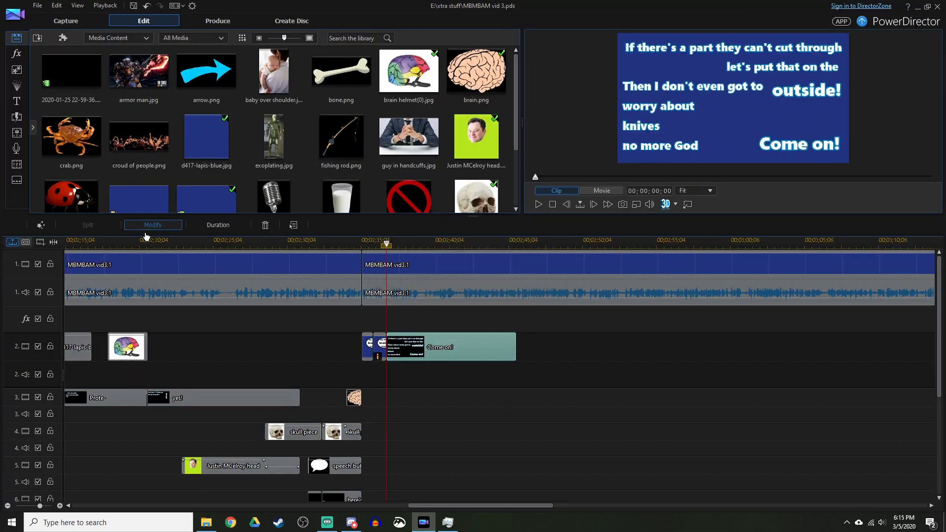
Step: Reopen the title and paste separate text objects for "If" and "there's", aligning them over the first line's words
double_click(522, 340)
key("ctrl+v")
left_click_drag(369, 120, 369, 68)
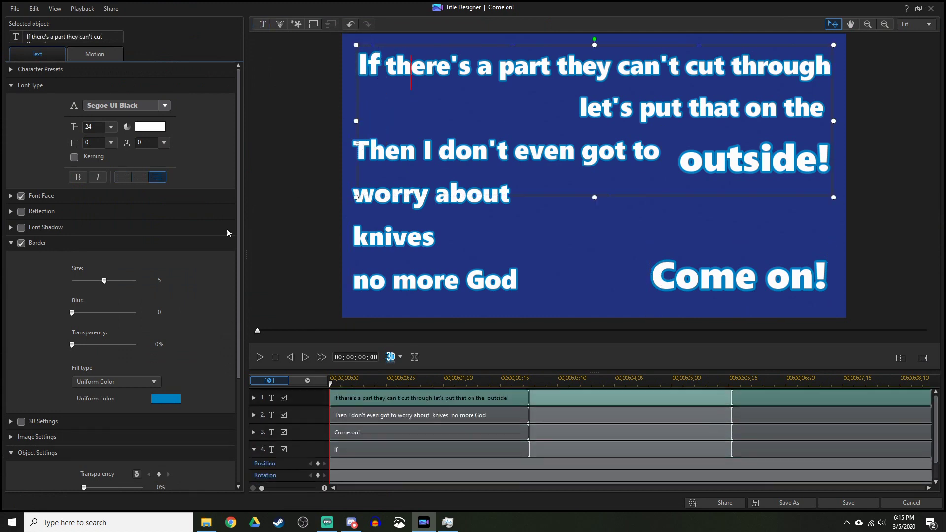
key("ctrl+v")
left_click_drag(519, 114, 478, 69)
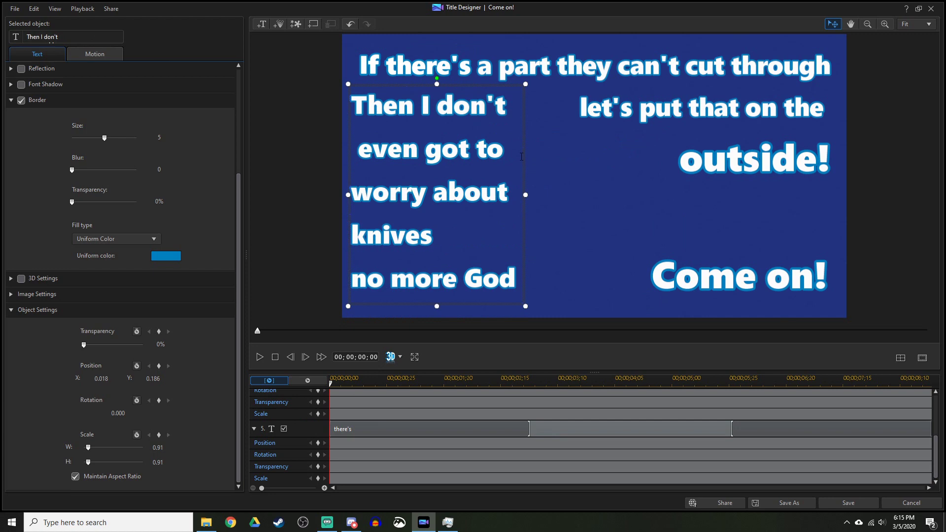
Step: Paste separate text objects for "a", "part", "they", "can't", "cut" and "through", aligning them over the first line's words
key("ctrl+v")
left_click_drag(544, 153, 498, 83)
left_click(529, 126)
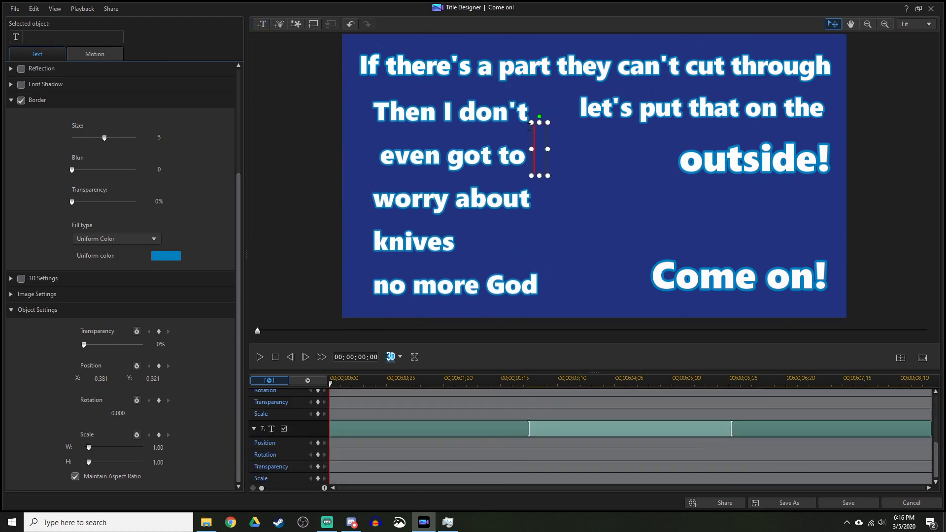
key("ctrl+v")
key("ctrl+v")
left_click_drag(641, 183, 673, 94)
key("ctrl+v")
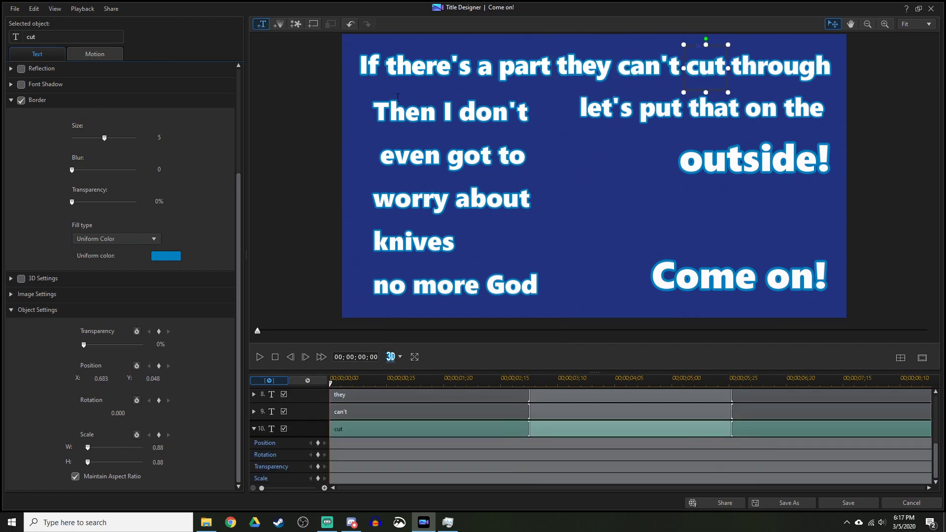
key("ctrl+v")
left_click_drag(661, 184, 818, 97)
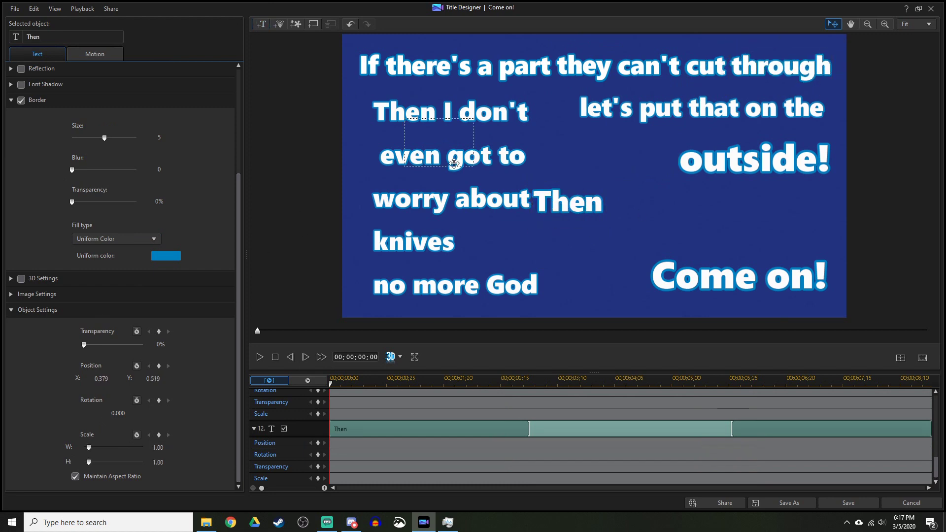
Step: Create separate text objects for "Then", "I" and "don't", scaled down and aligned over the first line of the lower verse
left_click_drag(428, 136, 426, 136)
left_click(254, 429)
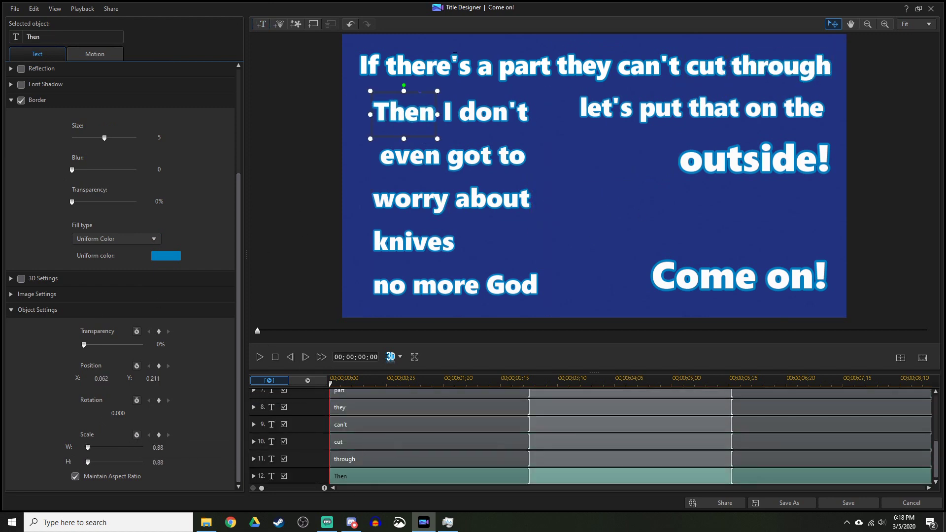
key("ctrl+v")
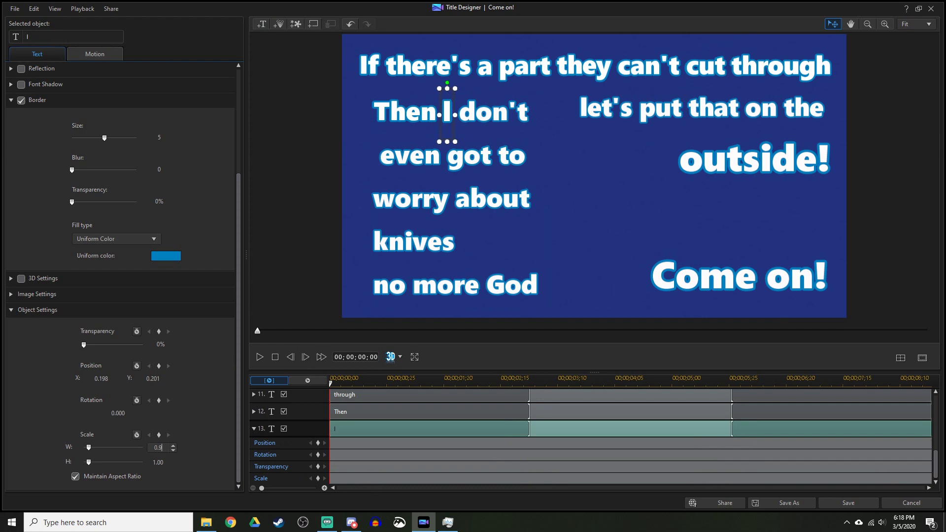
key("ctrl+v")
left_click(510, 132)
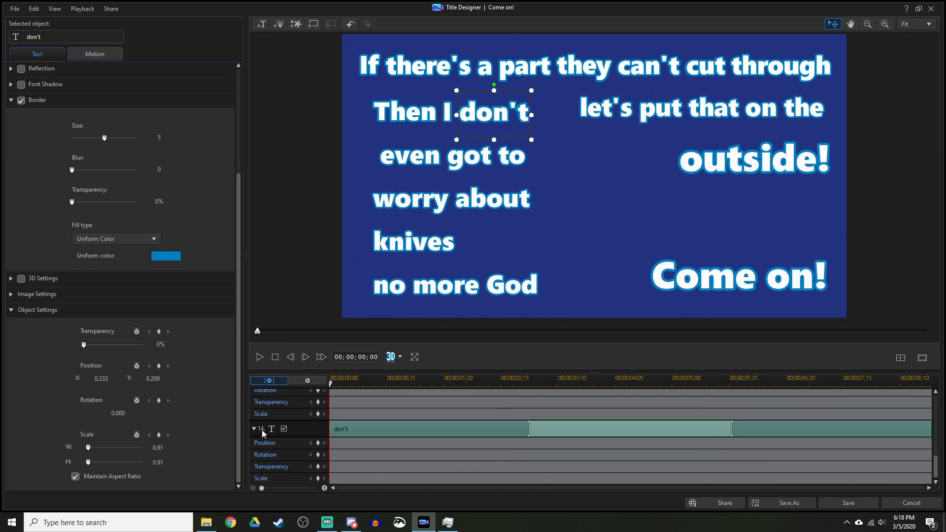
Step: Paste separate text objects for "even", "got" and "to", aligning them on the lower verse's second line
key("ctrl+v")
left_click_drag(616, 230, 422, 180)
left_click_drag(385, 206, 537, 164)
key("ctrl+z")
key("ctrl+v")
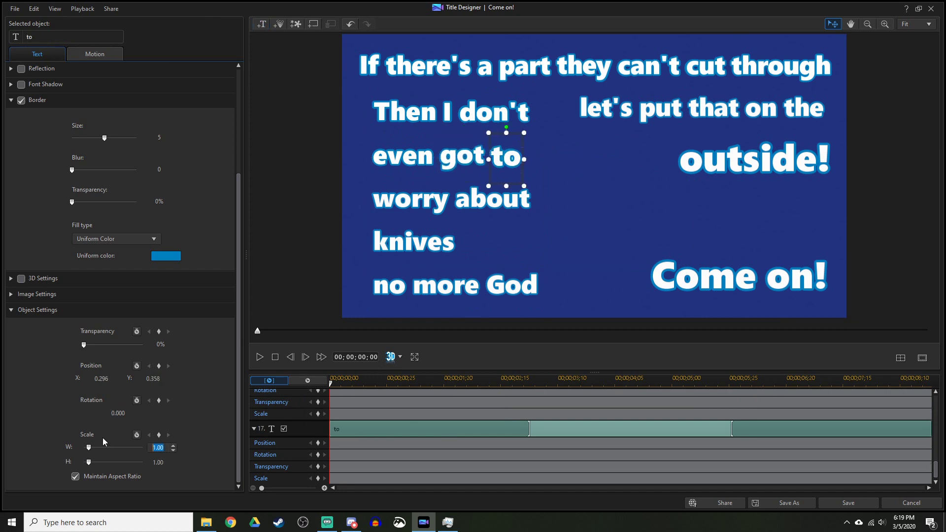
Step: Position the "worry" text object over its word and paste "about" and "knives" objects over theirs
left_click_drag(432, 225, 433, 225)
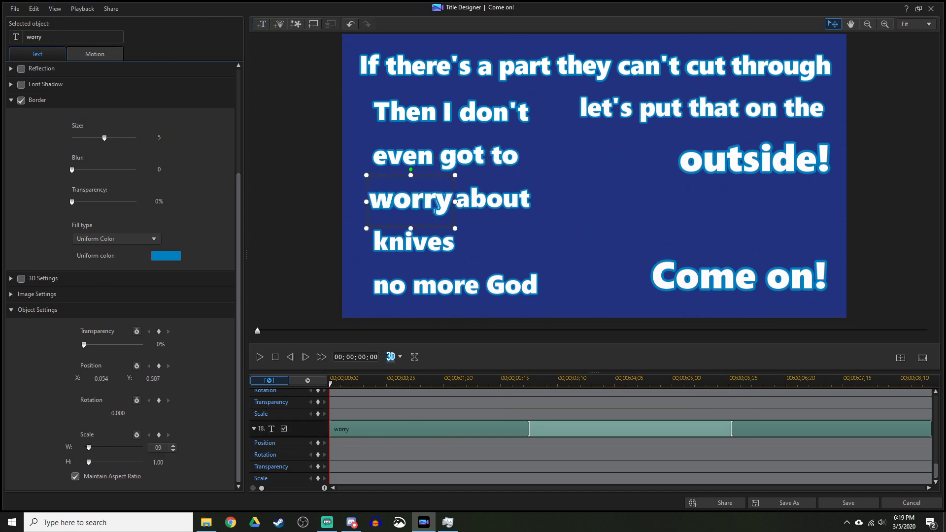
key("ctrl+v")
left_click_drag(616, 246, 493, 200)
key("ctrl+v")
left_click_drag(606, 232, 392, 244)
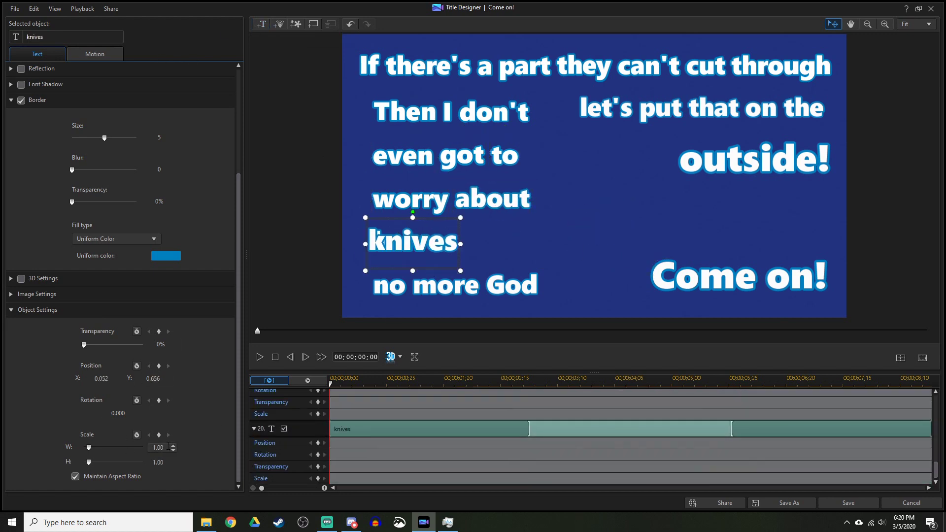
Step: Paste separate text objects for "no" and "more", aligning them over the last line of the lower verse
key("ctrl+v")
left_click_drag(608, 242, 540, 245)
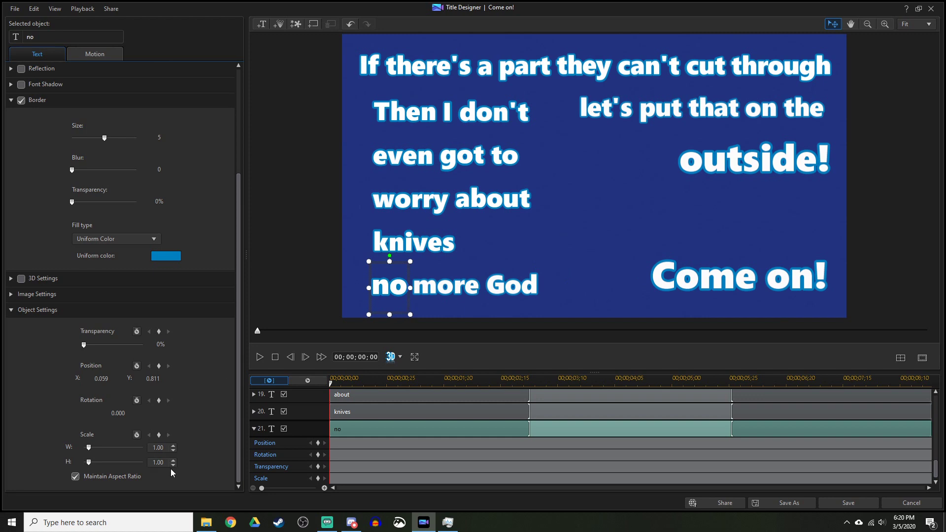
scroll(592, 433, "up", 5)
left_click(312, 425)
left_click(313, 442, "ctrl")
scroll(313, 423, "down", 1)
key("ctrl+v")
left_click_drag(605, 237, 594, 286)
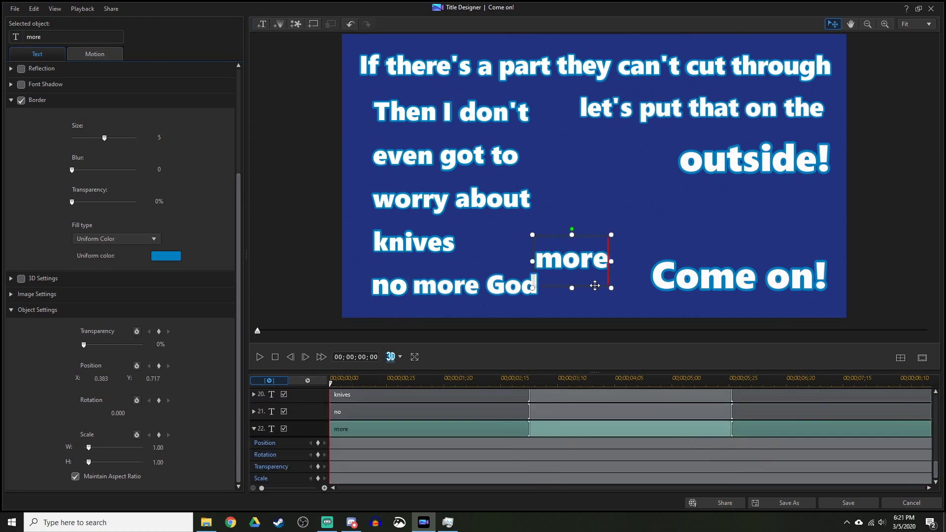
Step: Add an enlarged "God!" after "no more", scale "Come on!" to 1.81 beside it, and remove the original verse block
left_click(269, 25)
left_click(518, 230)
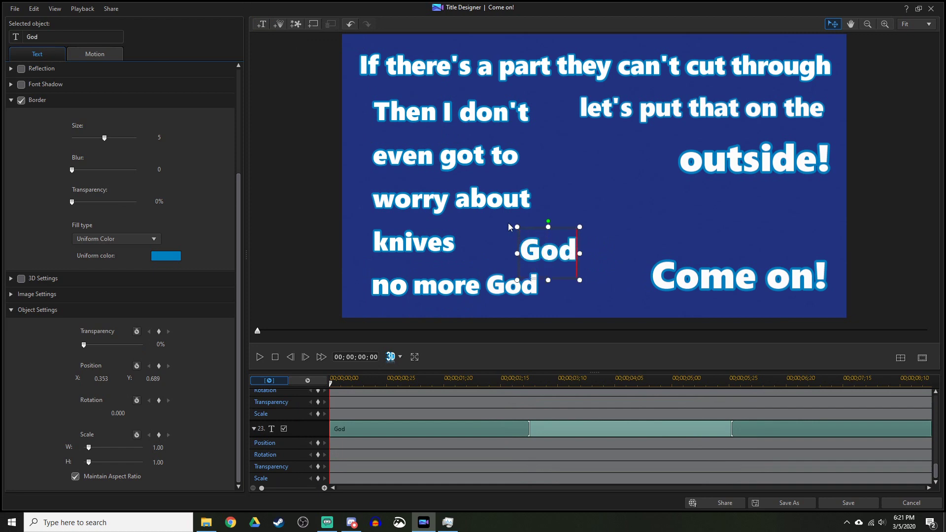
left_click_drag(739, 275, 731, 219)
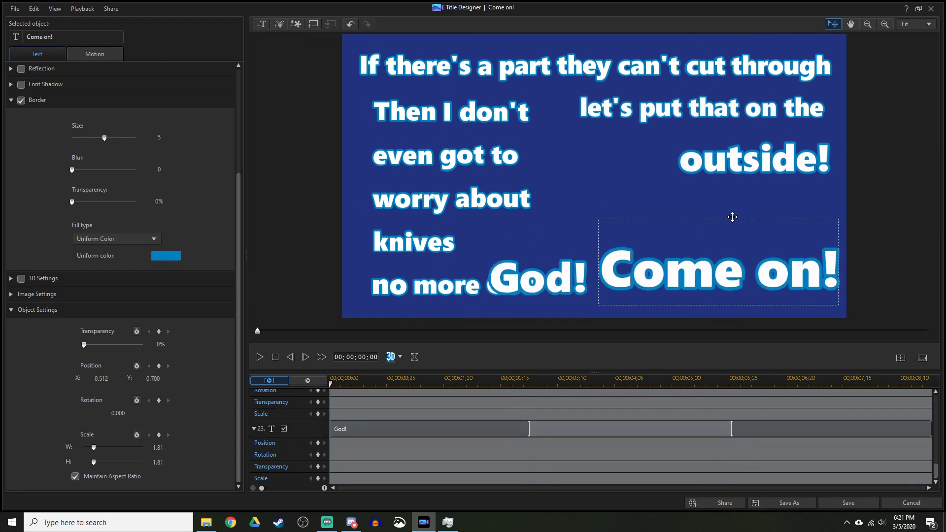
left_click(445, 285)
Step: Add separate text objects for "let's", "put", "that", "on" and "the", aligned over the line above "outside!"
scroll(284, 419, "up", 10)
left_click(592, 169)
type("let's")
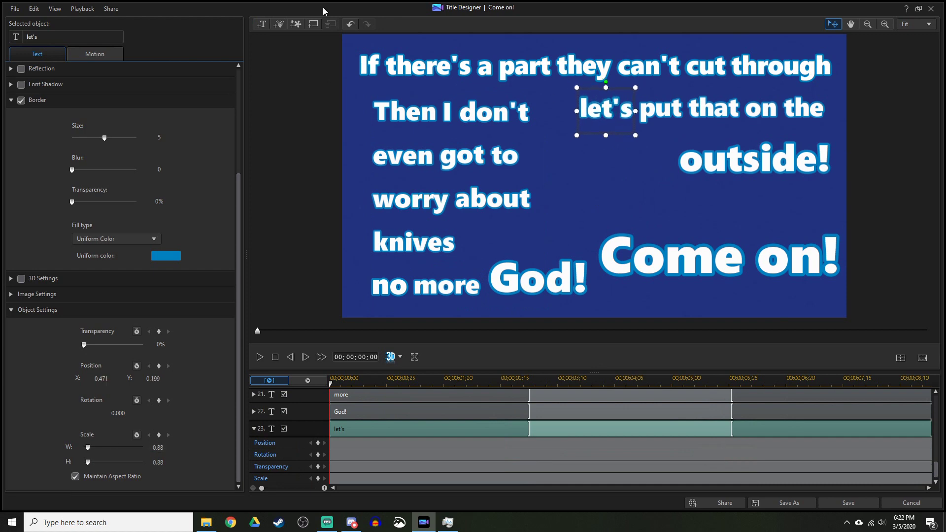
key("ctrl+v")
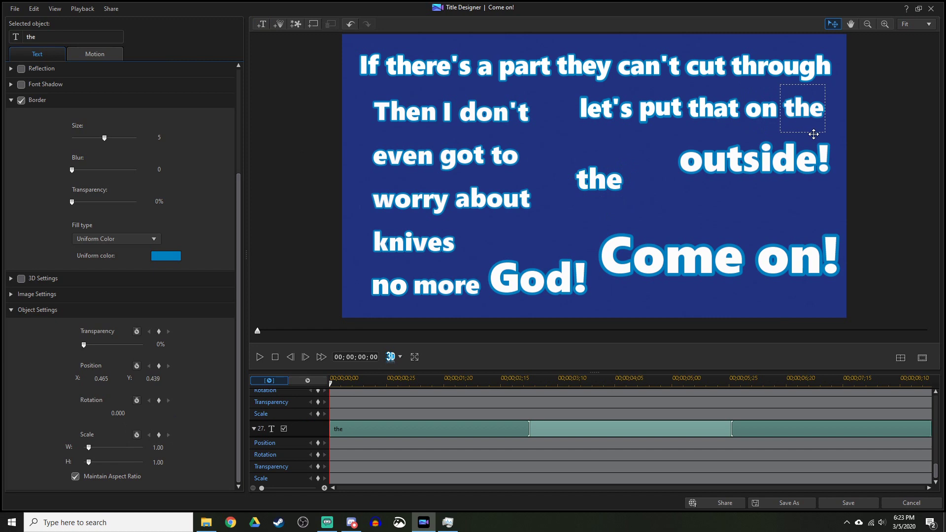
Step: Place a separate "outside!" object scaled to 1.34 over its word and move the "let's" to "outside!" tracks above "Then"
left_click_drag(688, 223, 796, 183)
left_click(660, 108)
left_click(305, 472, "shift")
scroll(315, 427, "up", 5)
scroll(324, 425, "down", 2)
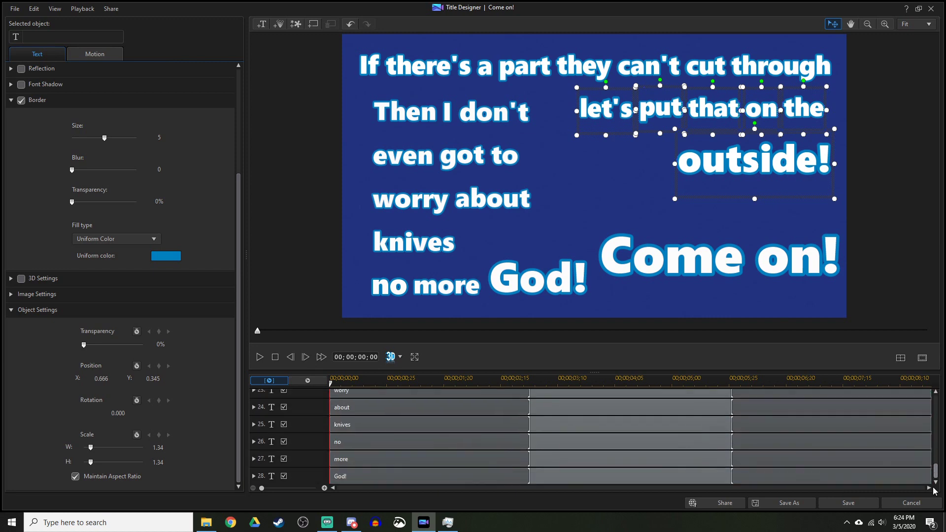
Step: Add separate "Come" and "on!" text objects scaled to 1.81 and align them over the original "Come on!"
left_click(261, 24)
left_click(601, 190)
type("Come")
left_click_drag(606, 192, 673, 259)
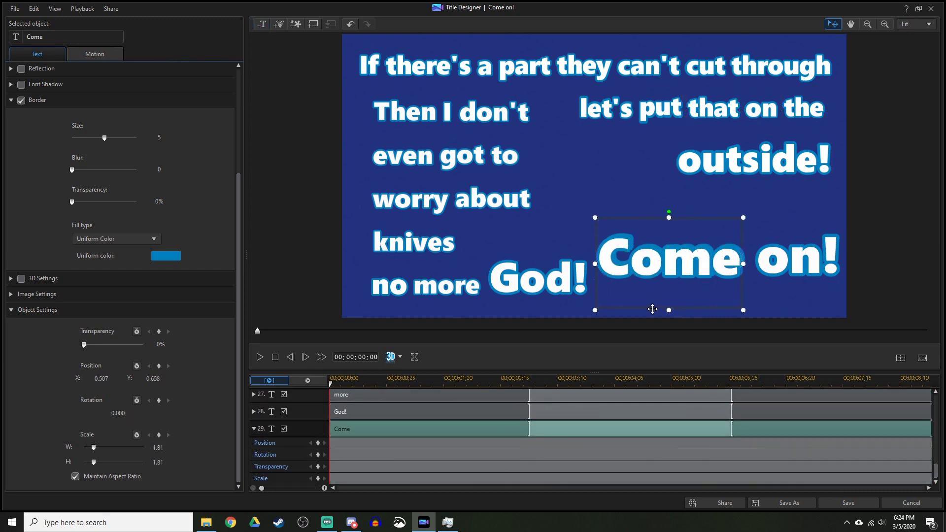
left_click(639, 179)
type("on!")
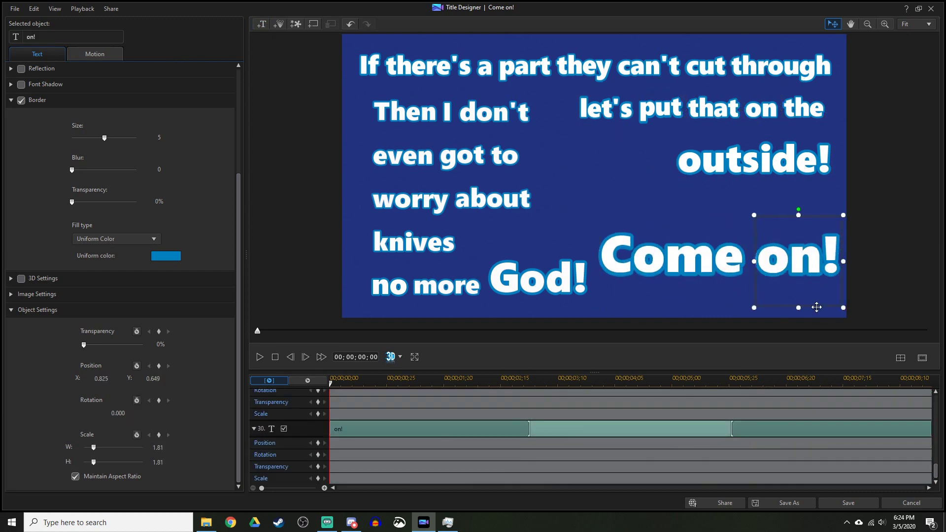
Step: Remove the remaining original phrase objects and lower "Come" and "on!" together to line up with "God!"
key("ctrl+a")
left_click(404, 384)
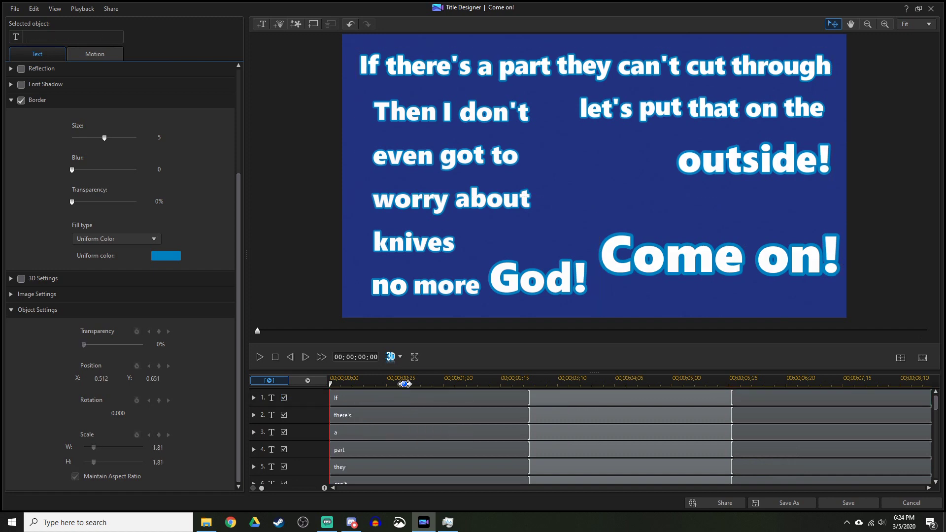
left_click_drag(720, 228, 718, 236)
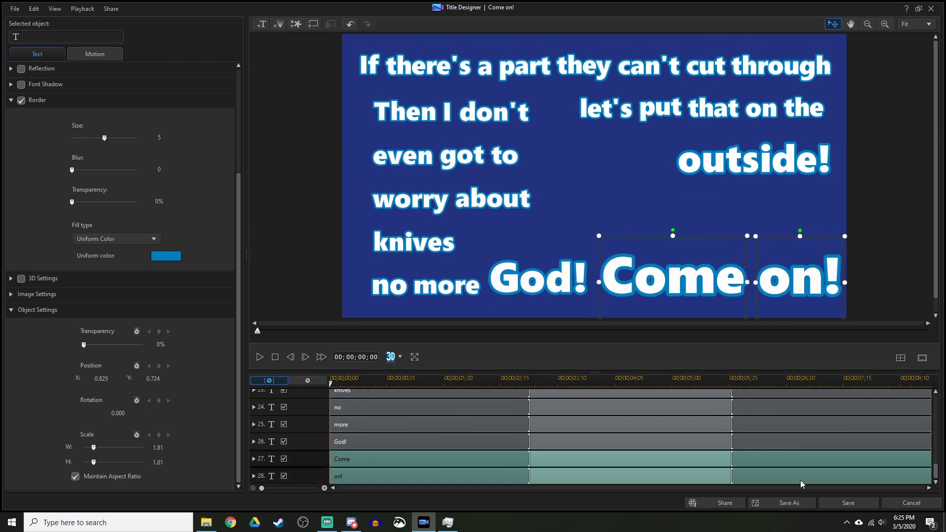
Step: Delay the start times of "If", "there's", "a" and "part" one after another and preview their timing
left_click(260, 356)
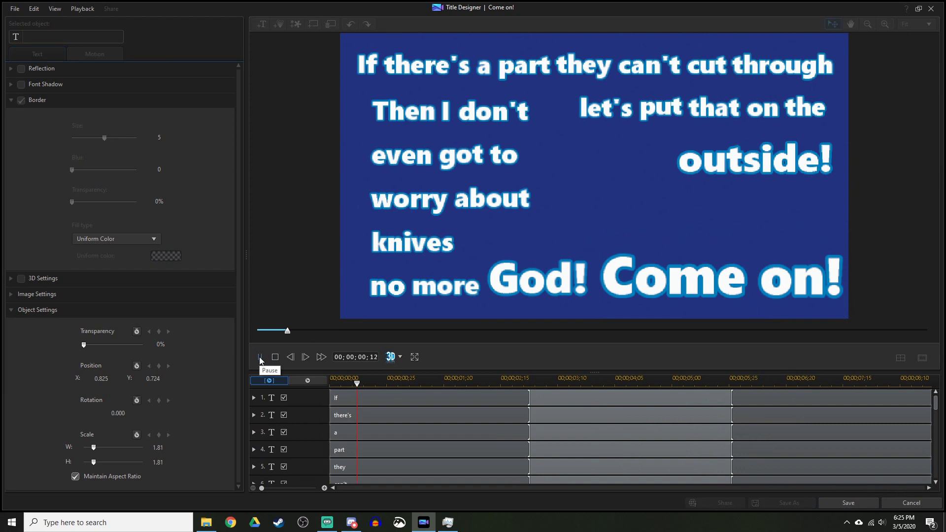
left_click_drag(335, 399, 368, 449)
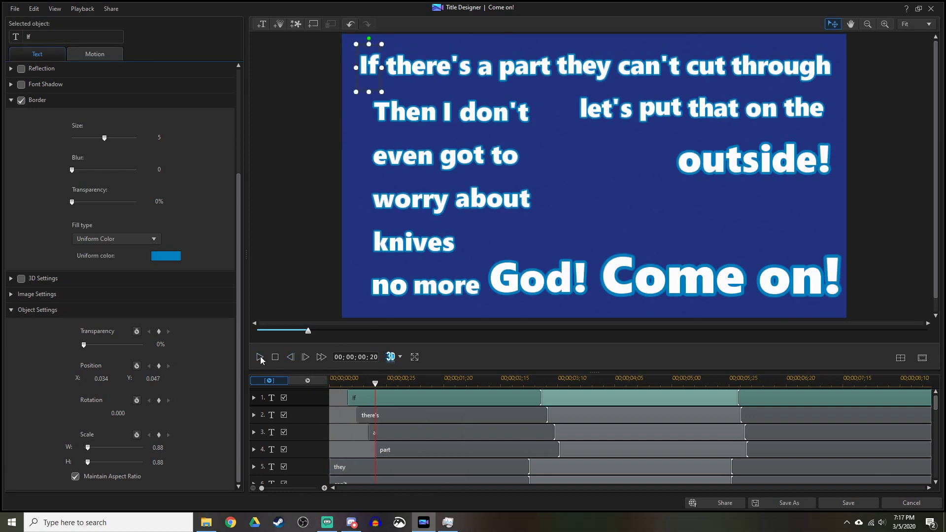
left_click(260, 358)
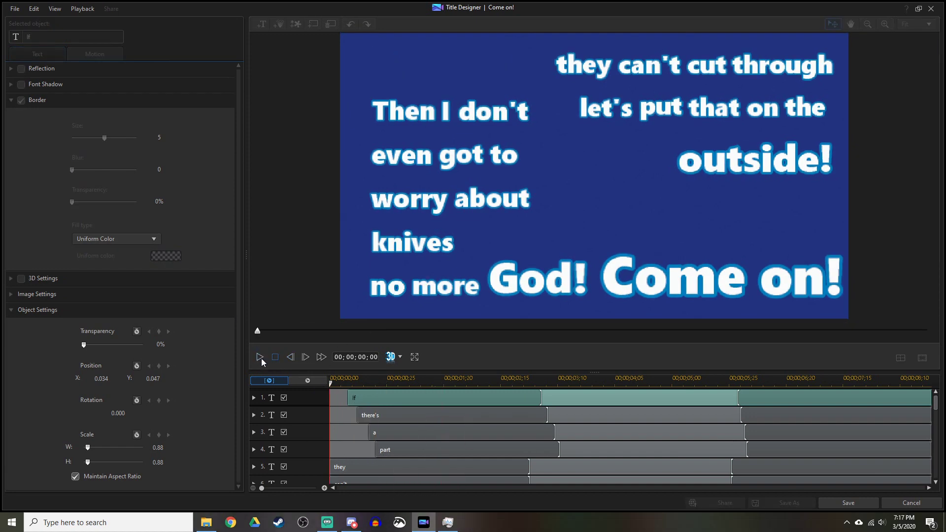
left_click(261, 358)
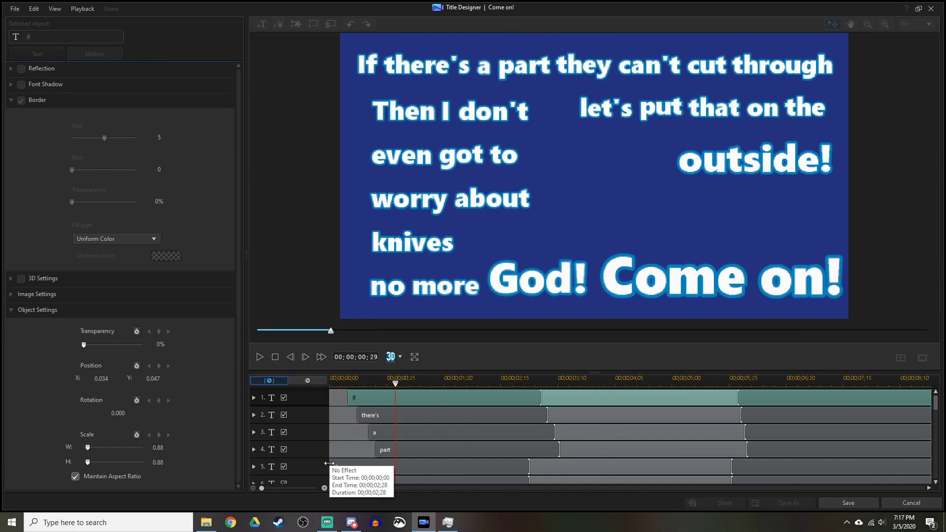
Step: Delay the start times of "they", "can't", "cut" and "through" so they follow "part" in sequence, and preview the title
left_click(345, 398)
scroll(928, 405, "down", 1)
left_click_drag(345, 460, 436, 461)
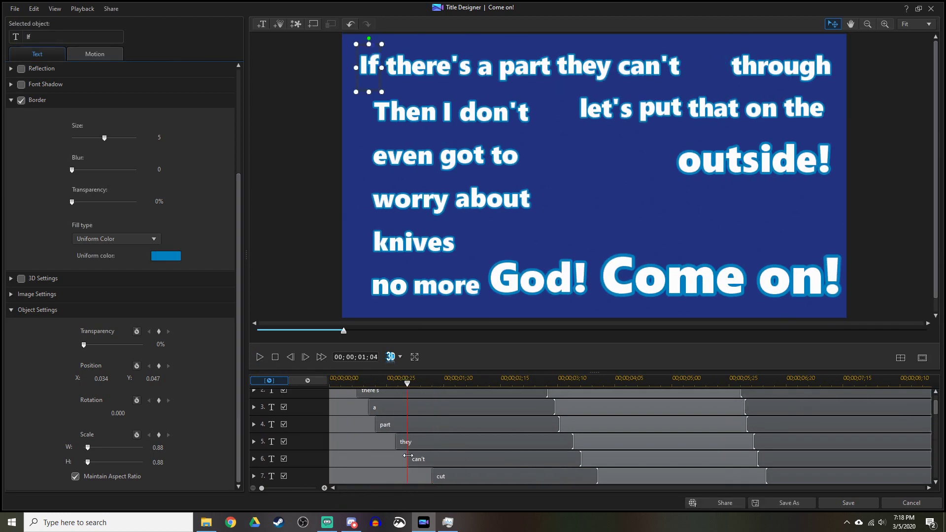
scroll(408, 456, "down", 4)
left_click(260, 356)
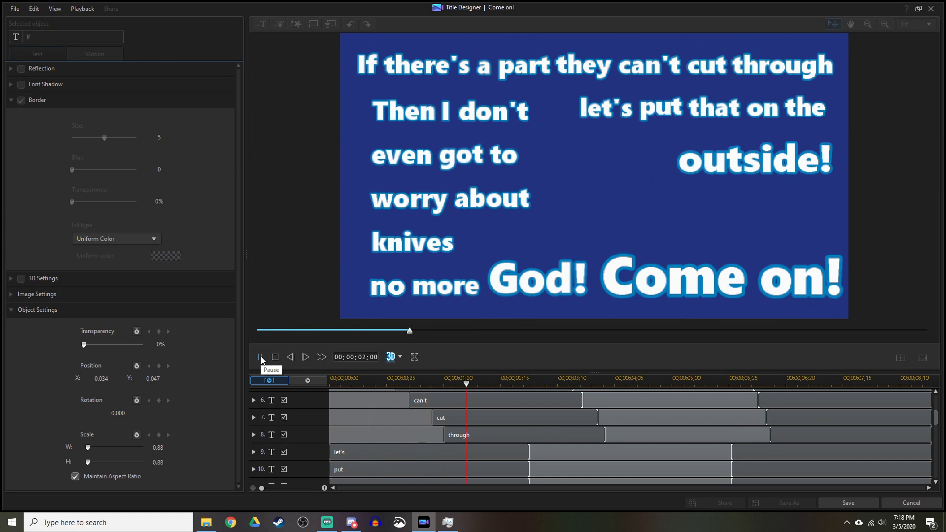
Step: Start "let's" at 00;00;02;15 with "put" and "that" following in sequence, and nudge "through" slightly later
left_click_drag(329, 455, 500, 452)
left_click(260, 357)
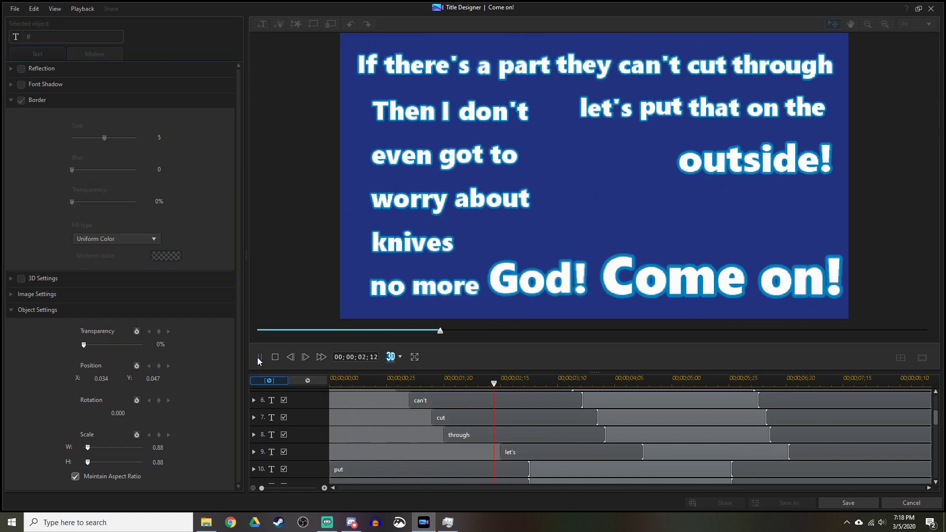
left_click_drag(329, 469, 521, 469)
scroll(704, 471, "down", 1)
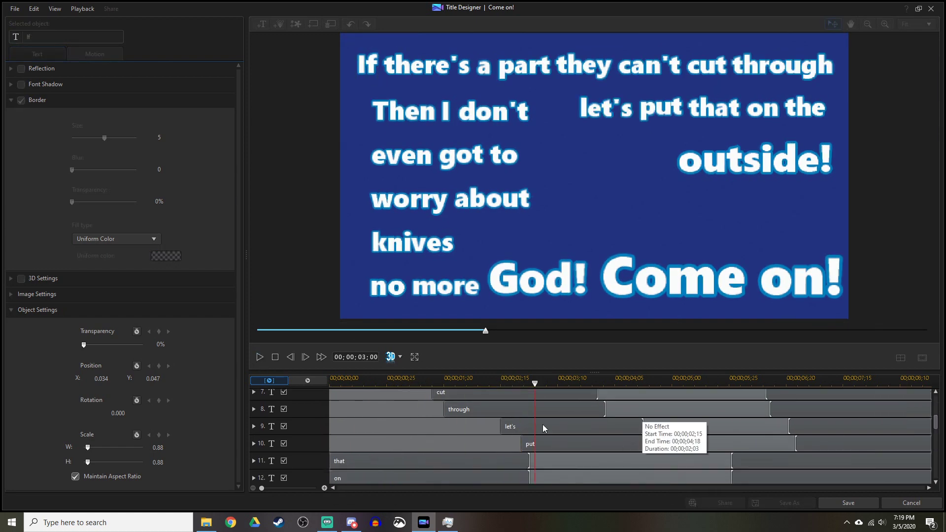
left_click_drag(330, 461, 532, 461)
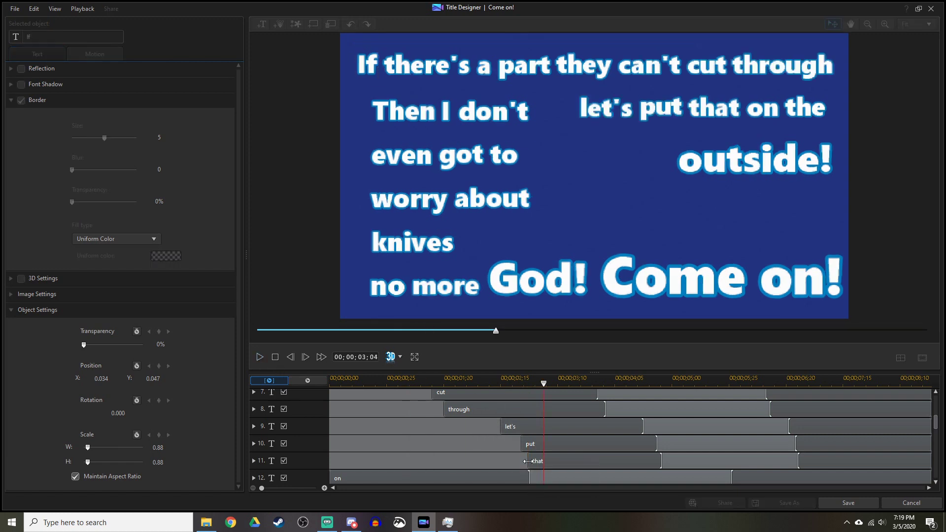
left_click(260, 357)
left_click_drag(443, 409, 448, 409)
left_click(260, 357)
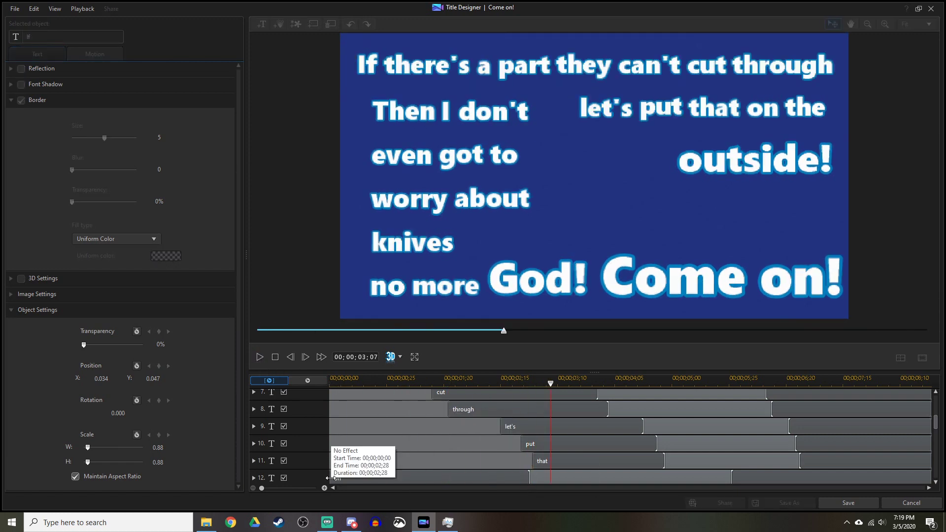
Step: Delay the start times of "on" and "the" so they follow "that", and replay the title
left_click_drag(330, 478, 553, 477)
left_click(260, 356)
scroll(640, 443, "down", 3)
left_click_drag(330, 450, 576, 451)
left_click(260, 356)
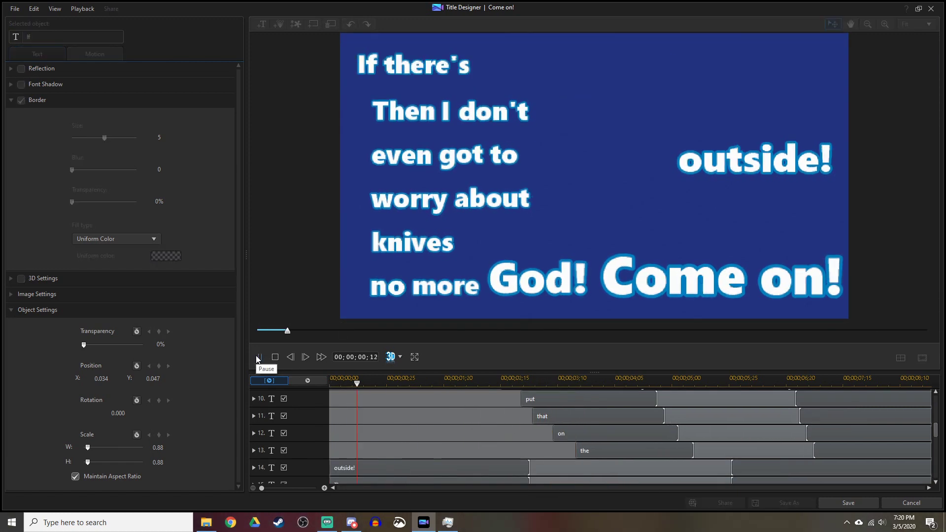
Step: Nudge "the" slightly earlier, and delay "outside!" and "Then" to their spoken cues while previewing the title
left_click(260, 357)
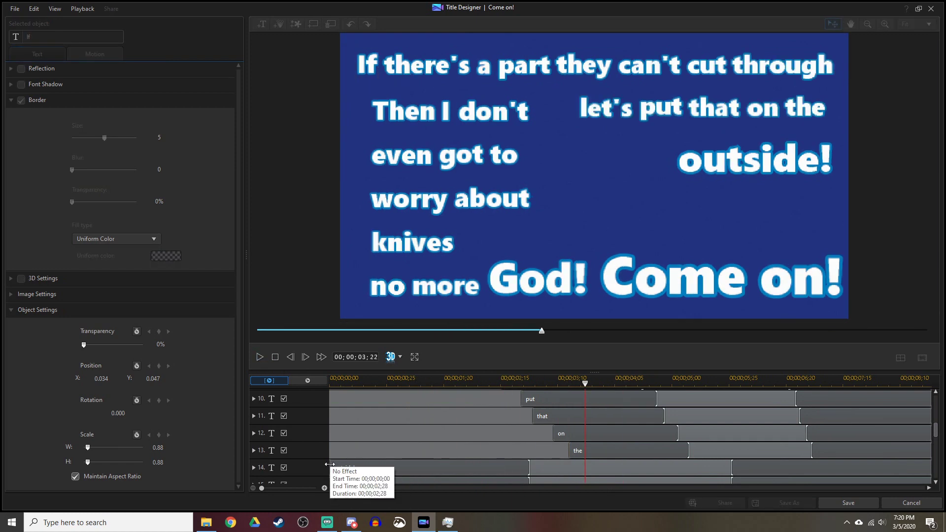
left_click_drag(330, 467, 587, 467)
left_click(260, 357)
left_click(260, 357)
left_click(261, 358)
left_click(260, 358)
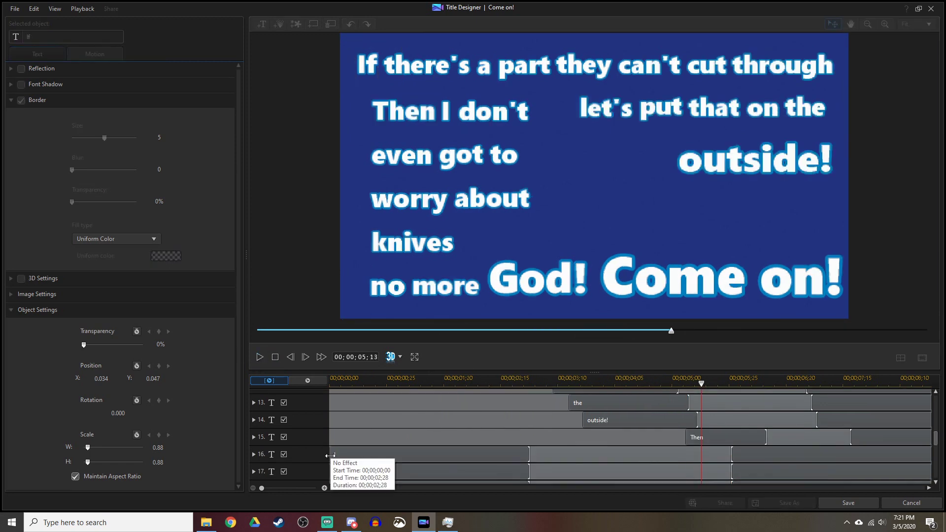
Step: Delay the start times of "I" and "don't" so they follow "Then", checking them against playback
left_click(259, 357)
left_click(260, 359)
left_click(261, 360)
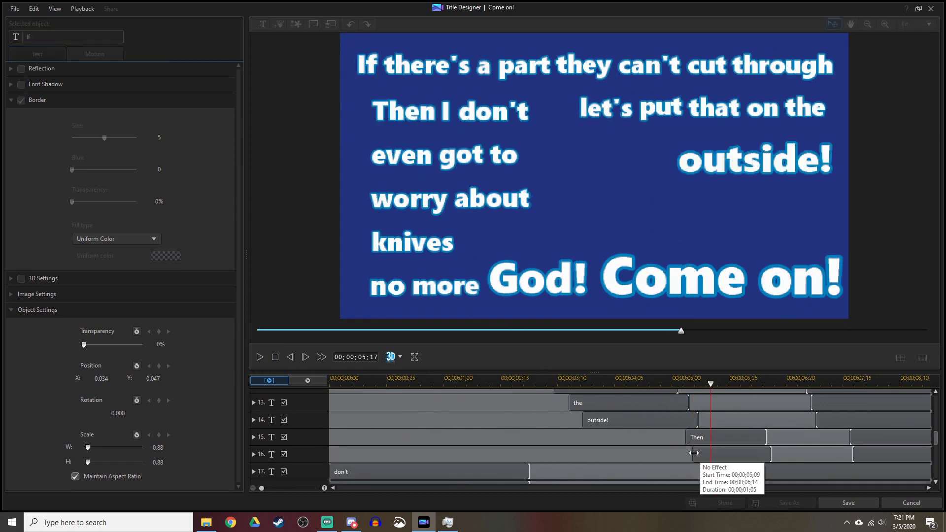
left_click_drag(331, 472, 698, 464)
left_click(260, 356)
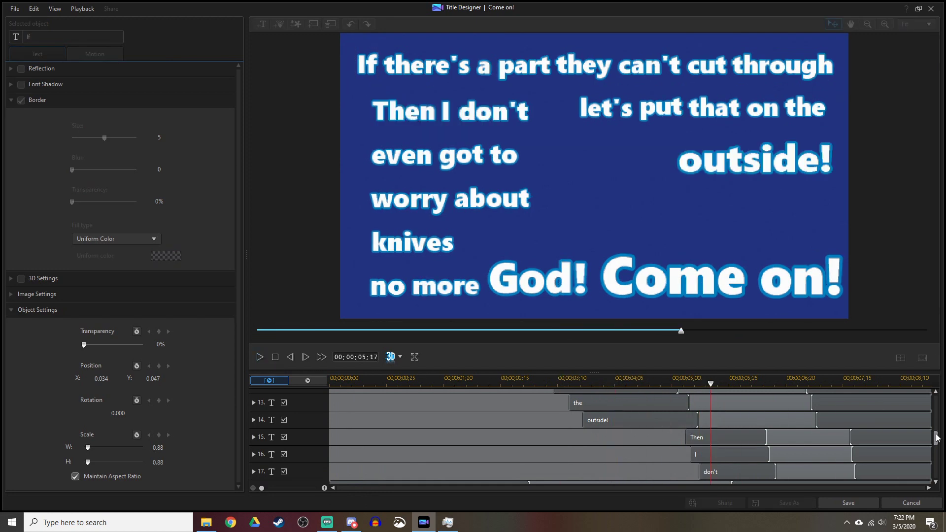
Step: Nudge "don't" and "even" slightly later and delay "got" to follow them, checking the timing against playback
scroll(937, 437, "down", 1)
left_click(260, 357)
left_click(260, 357)
left_click(260, 357)
left_click(260, 357)
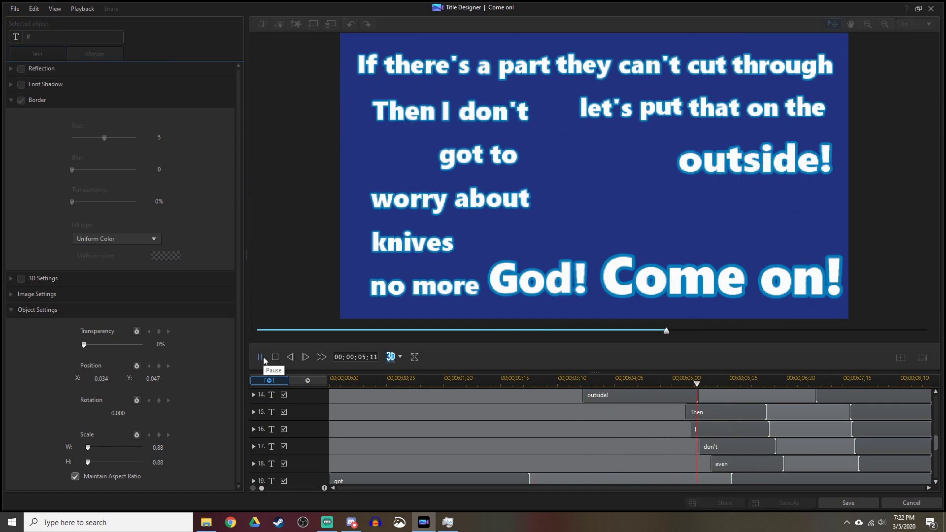
left_click(260, 356)
left_click(260, 357)
left_click(260, 357)
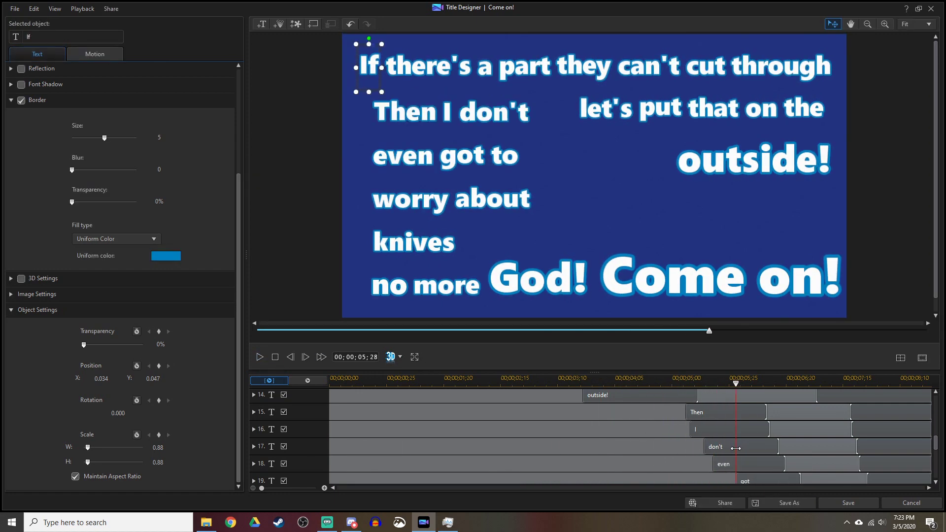
Step: Nudge "got" slightly earlier and delay "to", "worry", "about" and "knives" to start in sequence after it
left_click(260, 357)
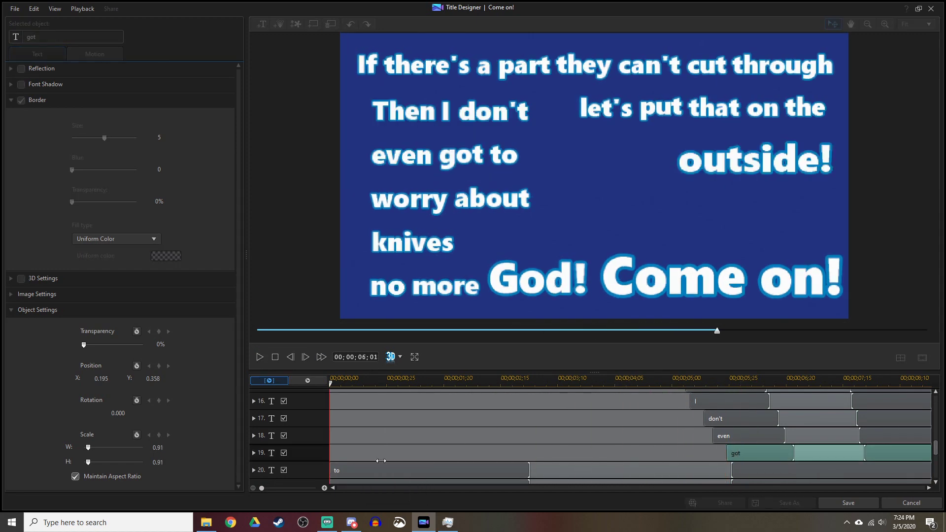
left_click(260, 356)
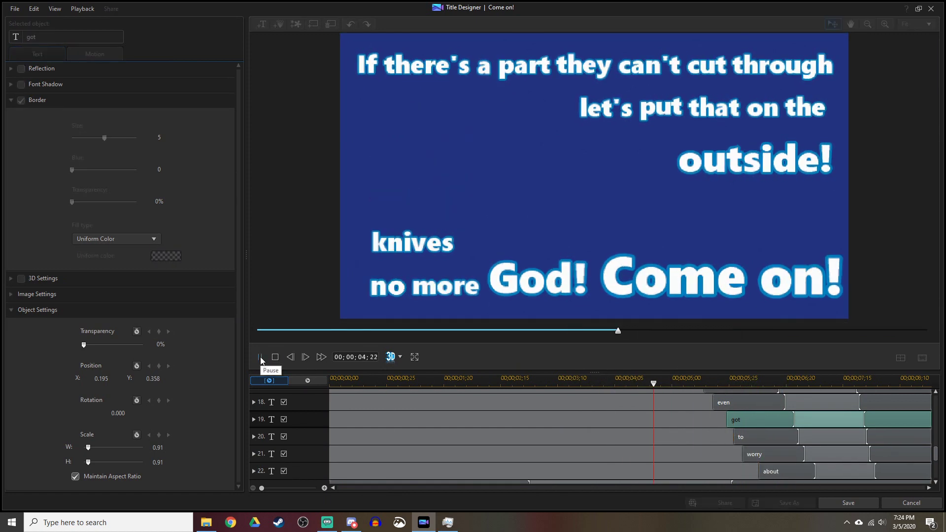
left_click(259, 359)
left_click(259, 357)
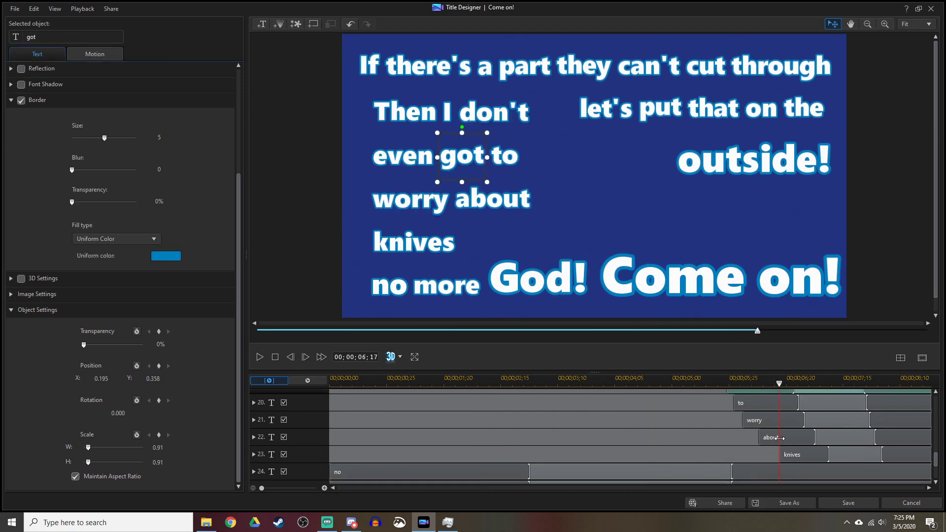
Step: Delay the start times of "no", "more" and "God!" so they follow "knives", replaying the title to match the audio
left_click(809, 463)
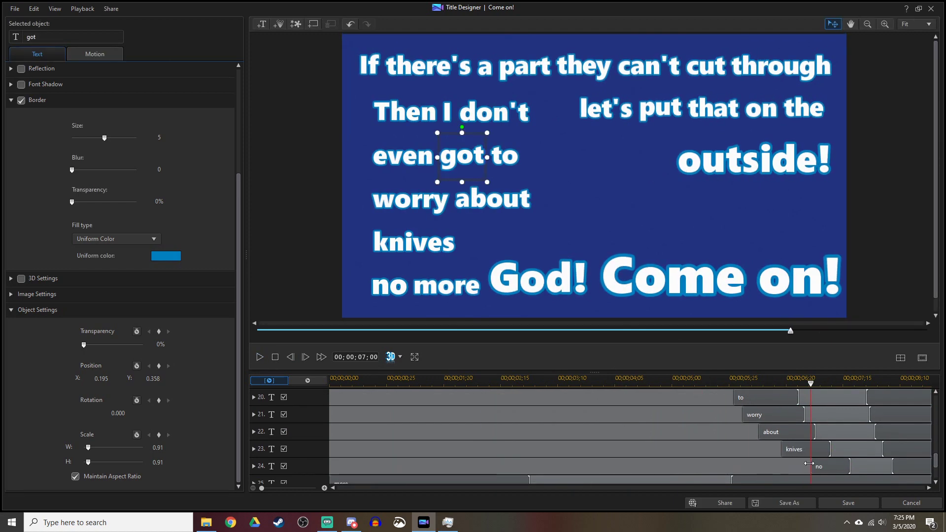
left_click(259, 357)
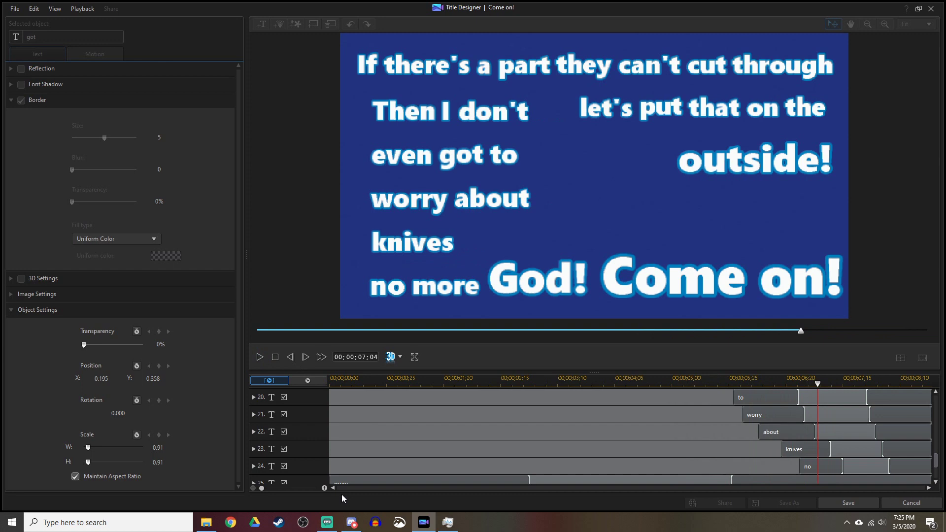
left_click(694, 379)
left_click(259, 356)
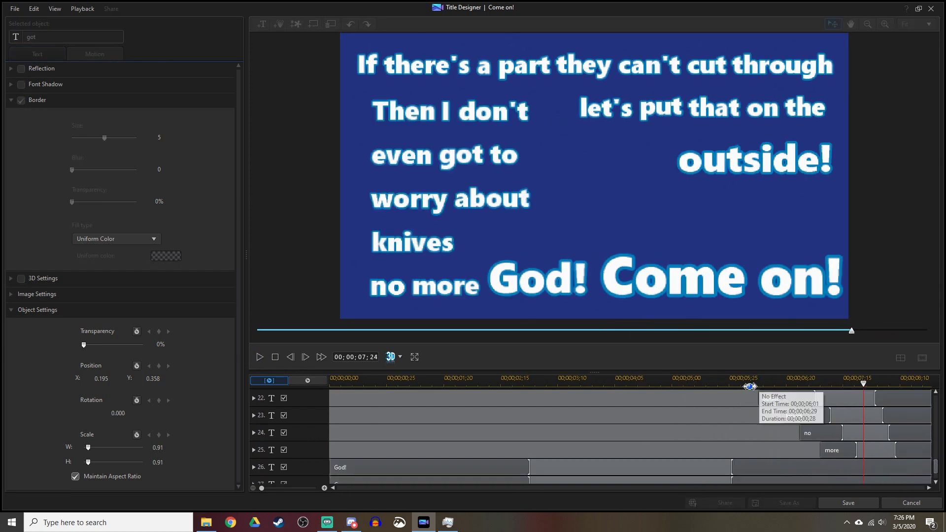
key("space")
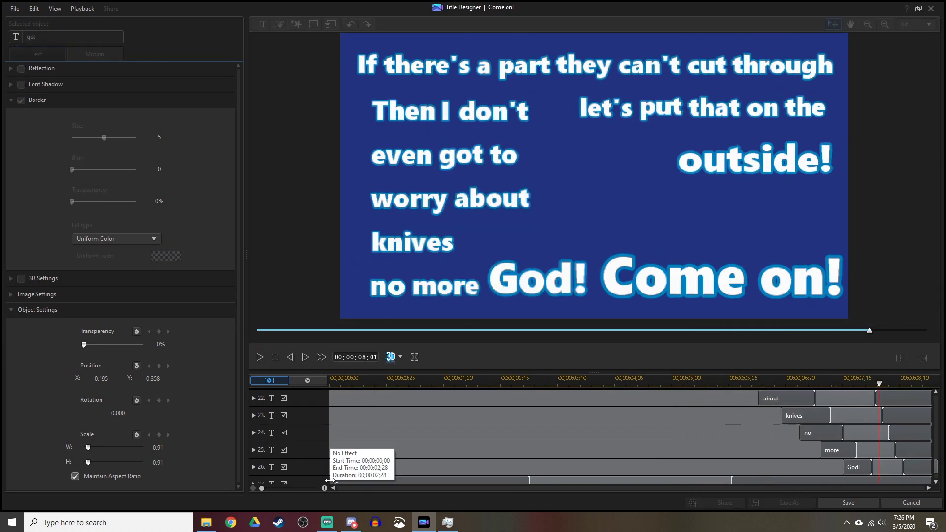
Step: Delay "Come" and "on!" to their spoken cues after "God!" and save the title
left_click(260, 359)
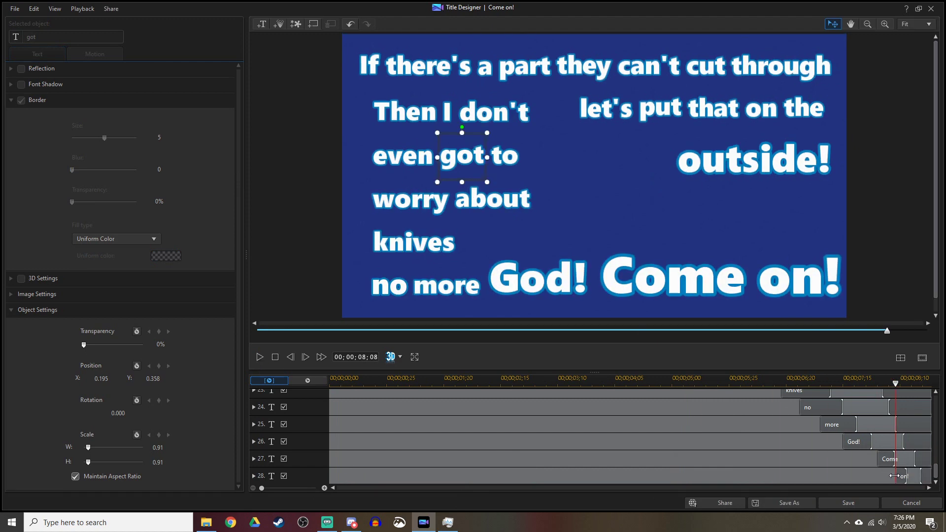
key("space")
left_click(260, 358)
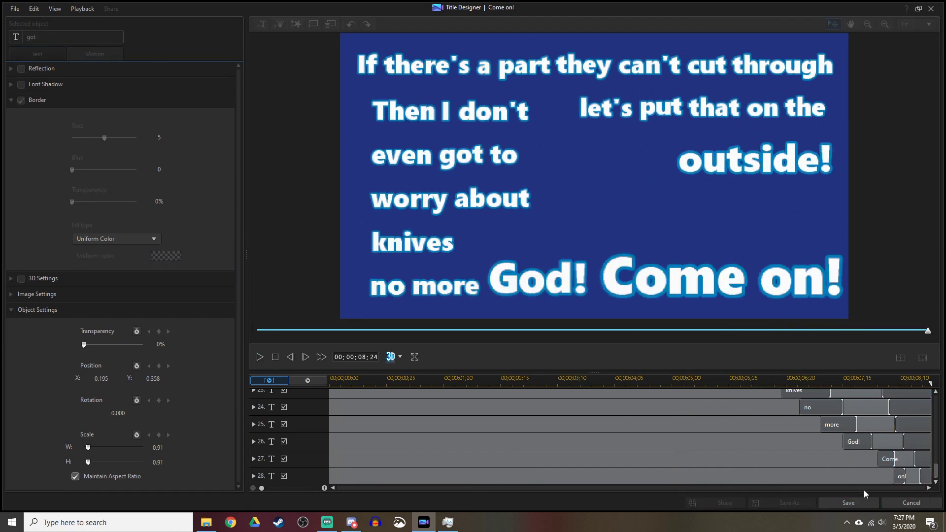
left_click(848, 502)
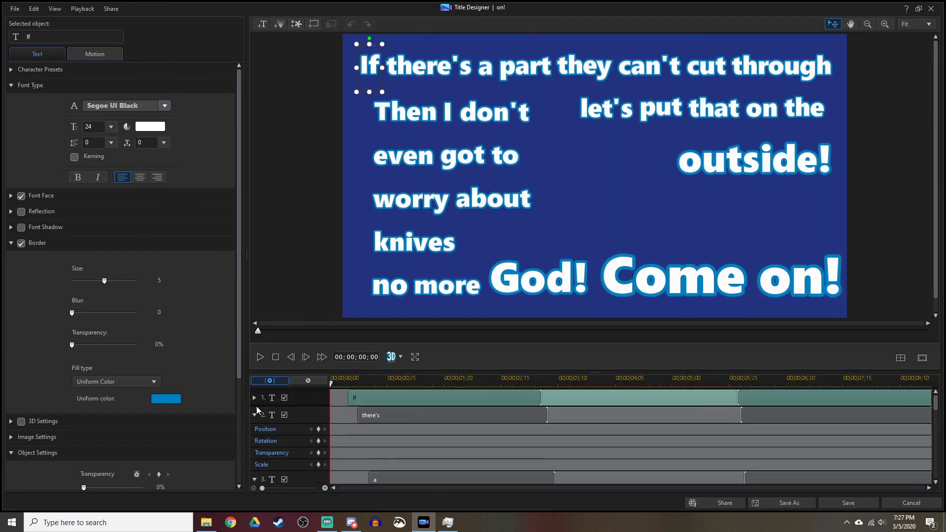
Step: Collapse the keyframe rows of all word tracks in the reopened title
scroll(938, 414, "down", 5)
scroll(938, 414, "down", 10)
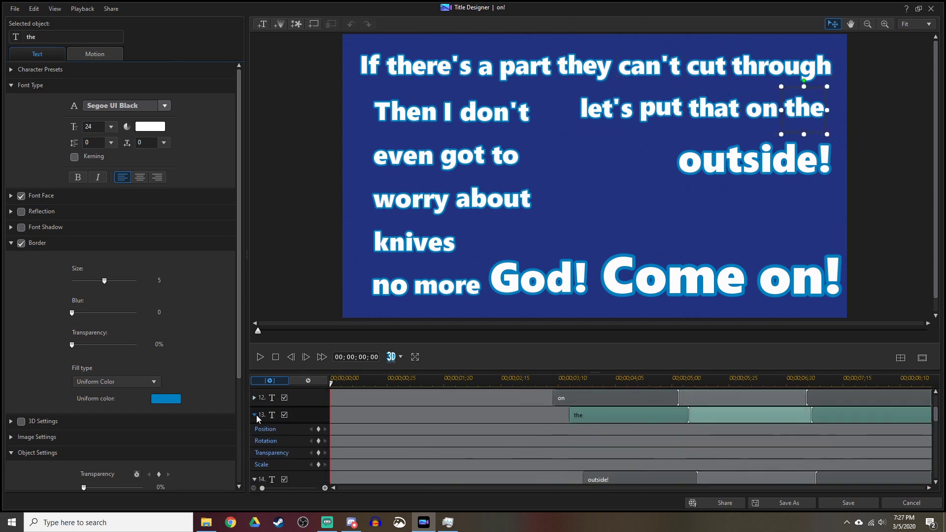
scroll(937, 433, "up", 15)
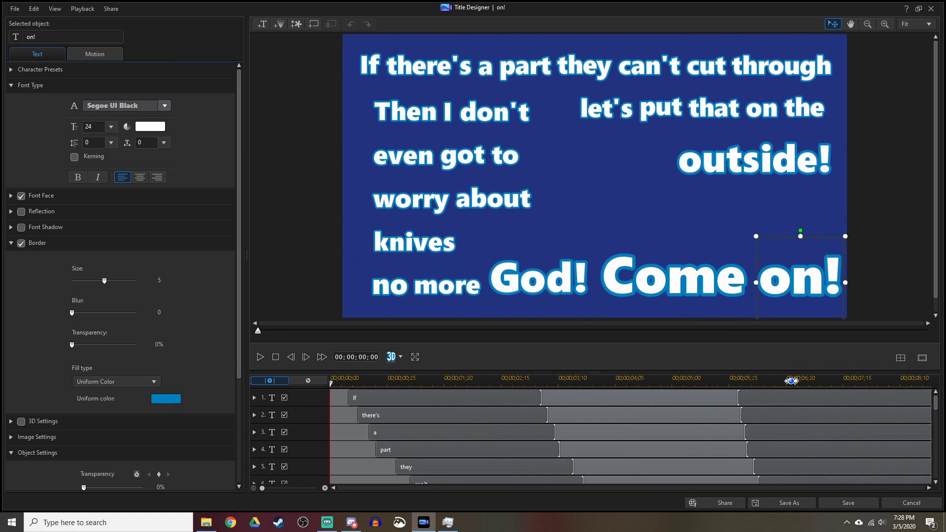
Step: Move the ending-effect start of the words from "even" to "on!" to 00;00;08;18
left_click(790, 397)
left_click(768, 449, "shift")
scroll(867, 409, "down", 12)
left_click(920, 474)
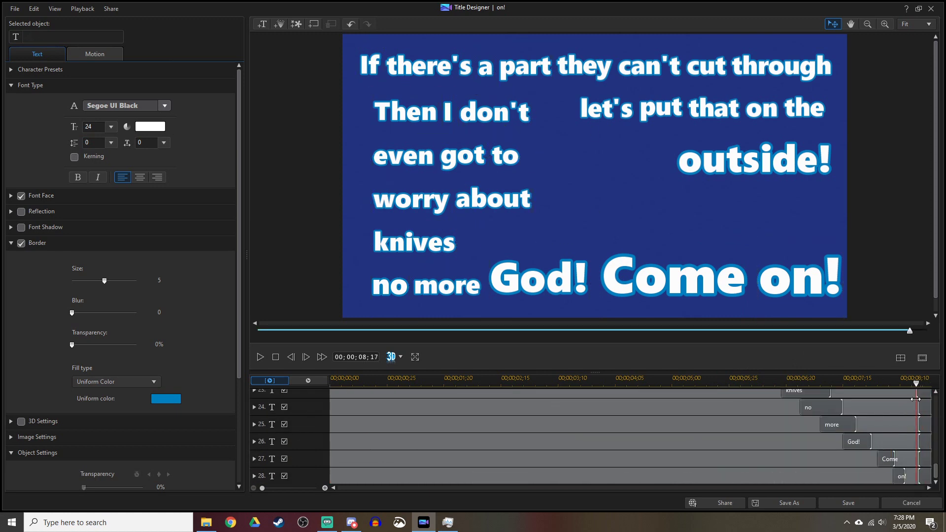
scroll(917, 399, "up", 4)
left_click_drag(918, 399, 912, 462)
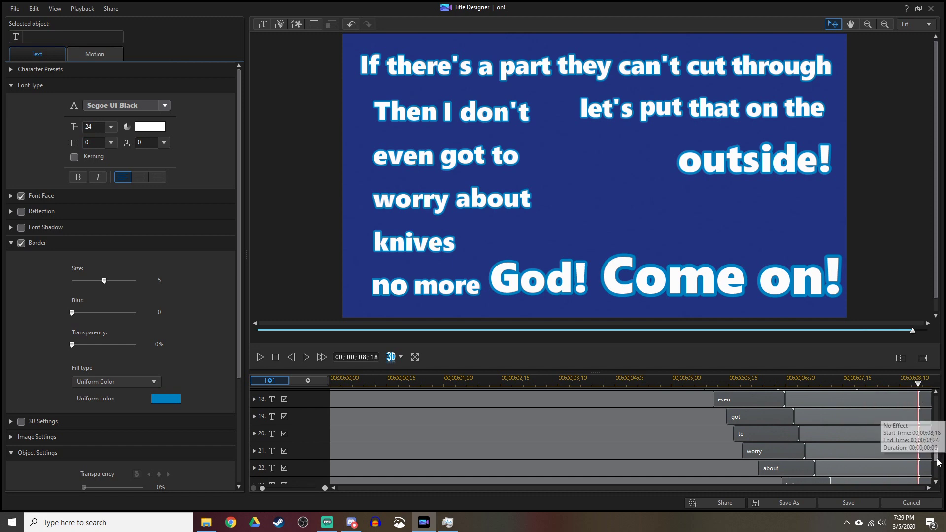
Step: Move the ending-effect start of the remaining words, from "don't" back to "If", to 00;00;08;18
scroll(919, 403, "up", 3)
scroll(911, 423, "up", 3)
left_click(900, 442)
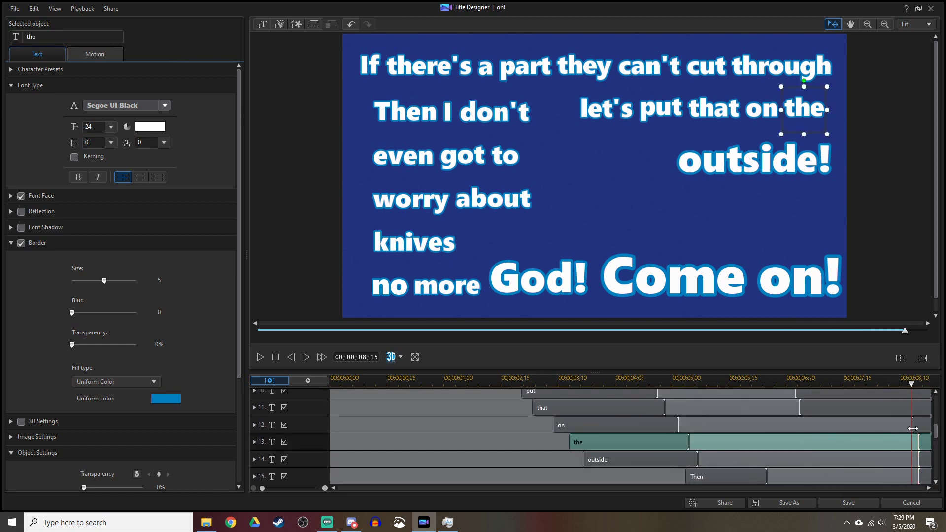
scroll(842, 424, "up", 5)
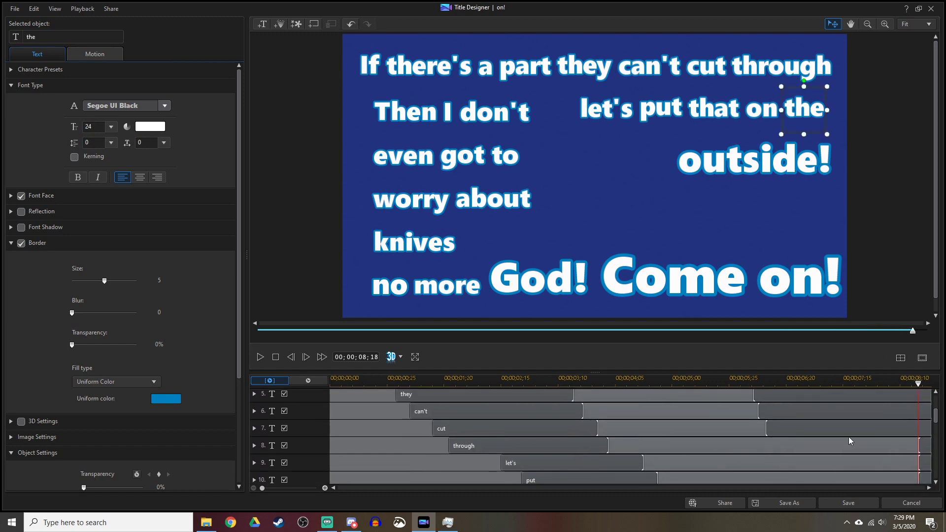
scroll(915, 410, "up", 3)
left_click(917, 414)
scroll(918, 414, "up", 1)
Step: Apply an ending effect with motion blur, length 1.00 and density 16, to groups of the title's words, and preview the result
left_click_drag(351, 38, 489, 118)
left_click(95, 54)
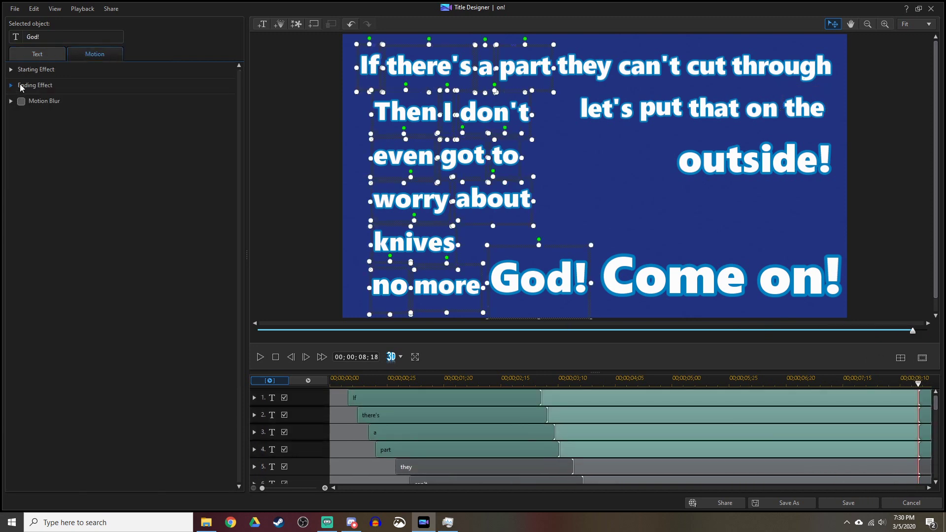
left_click(121, 184)
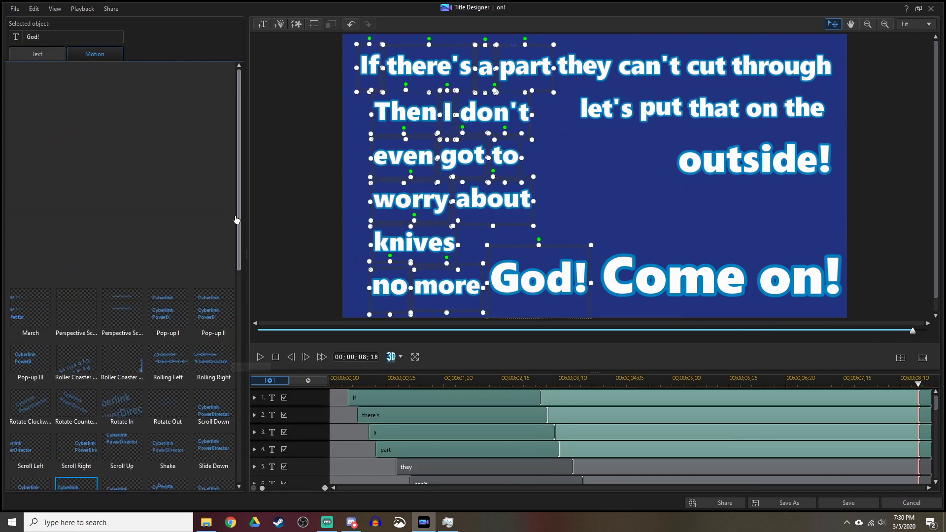
scroll(73, 295, "down", 5)
left_click(260, 357)
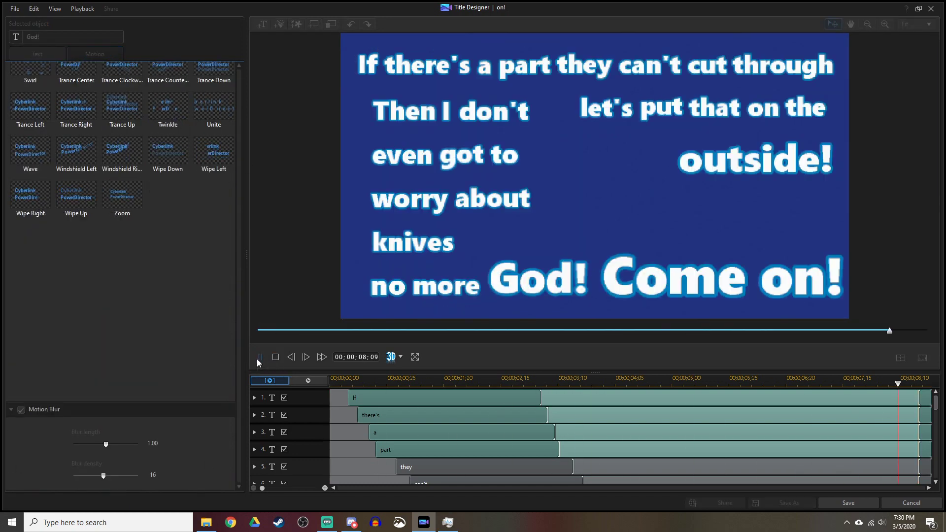
left_click_drag(561, 52, 679, 74)
scroll(130, 320, "up", 5)
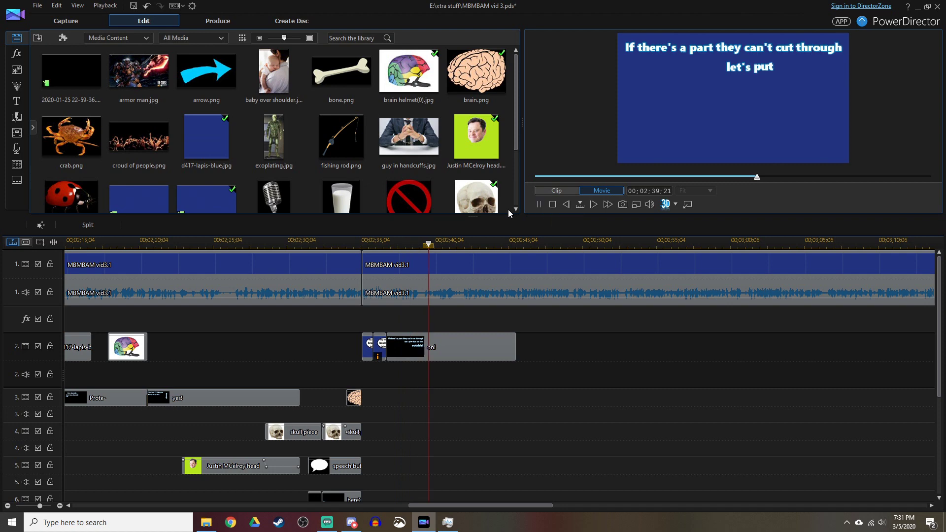
Step: Import knife.png and place it on track 2 where "knives" appears, with the "on!" title moved to track 3
left_click(538, 204)
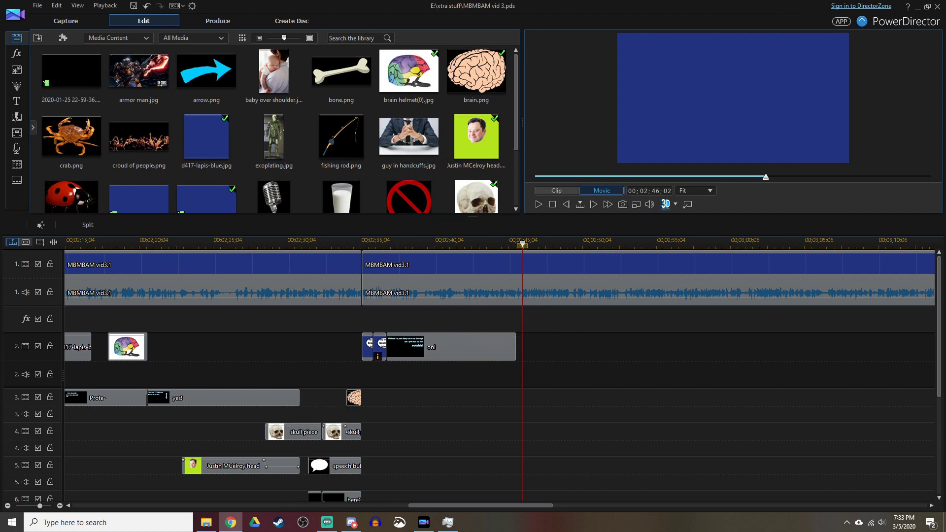
left_click(206, 523)
left_click_drag(636, 212, 91, 219)
left_click_drag(432, 347, 432, 401)
left_click_drag(71, 175, 565, 349)
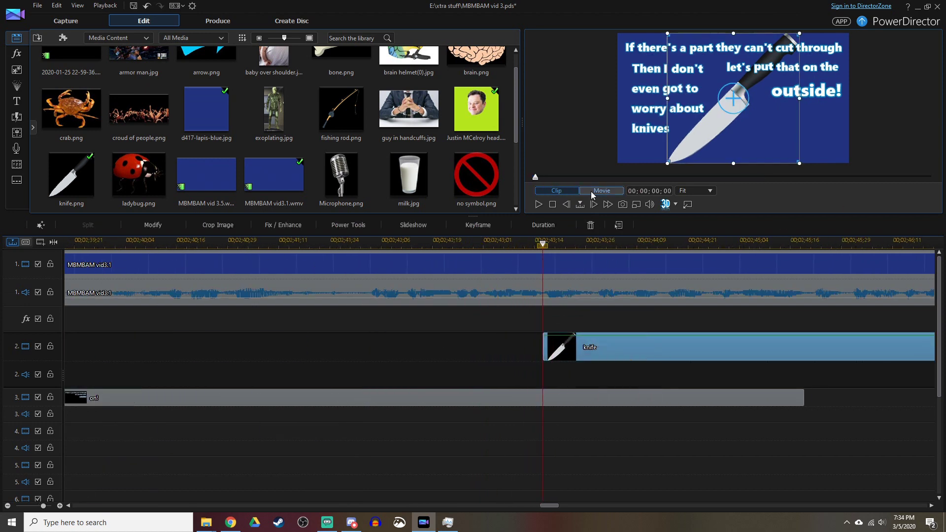
Step: Flip the knife left to right, rotate it -45°, scale it to about 0.322 by 0.563, place it over "knives", and save
double_click(761, 347)
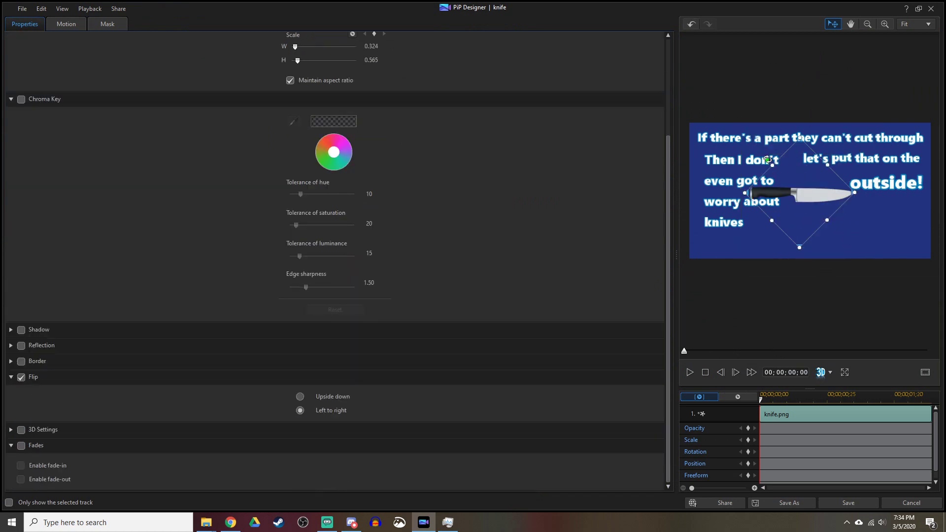
left_click_drag(764, 203, 734, 219)
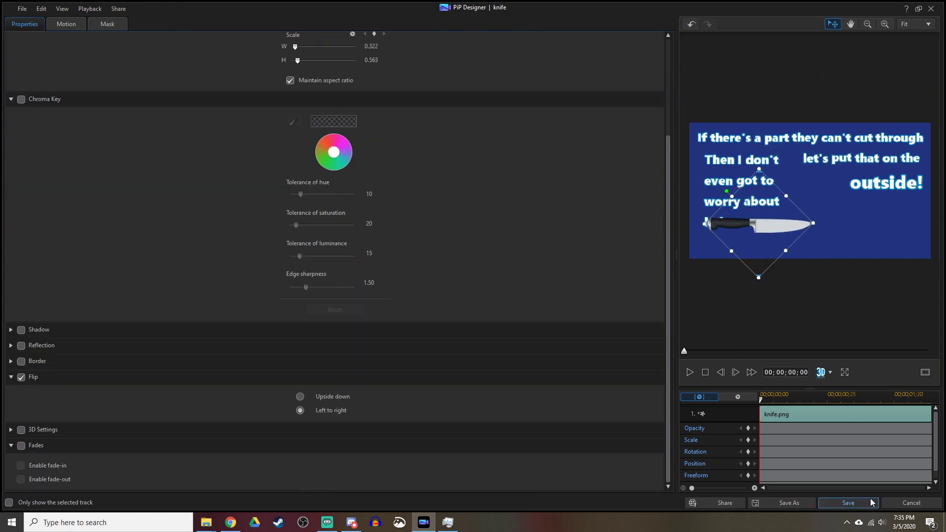
left_click(870, 502)
Step: Keyframe the knife's scale and position to start at scale 0.105 by 0.183 over "knives" and quickly grow outward, then preview and save
left_click(583, 291)
left_click(616, 348)
left_click(153, 225)
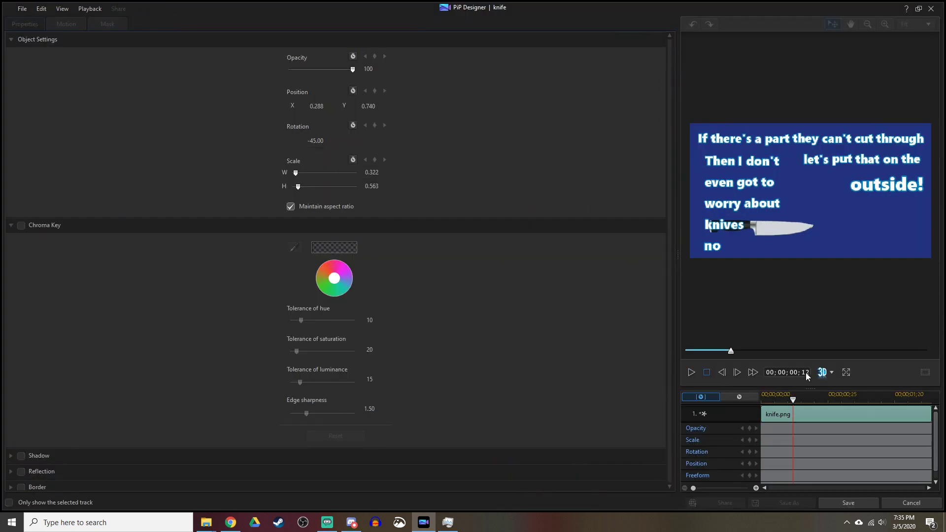
left_click_drag(793, 440, 777, 440)
left_click(691, 372)
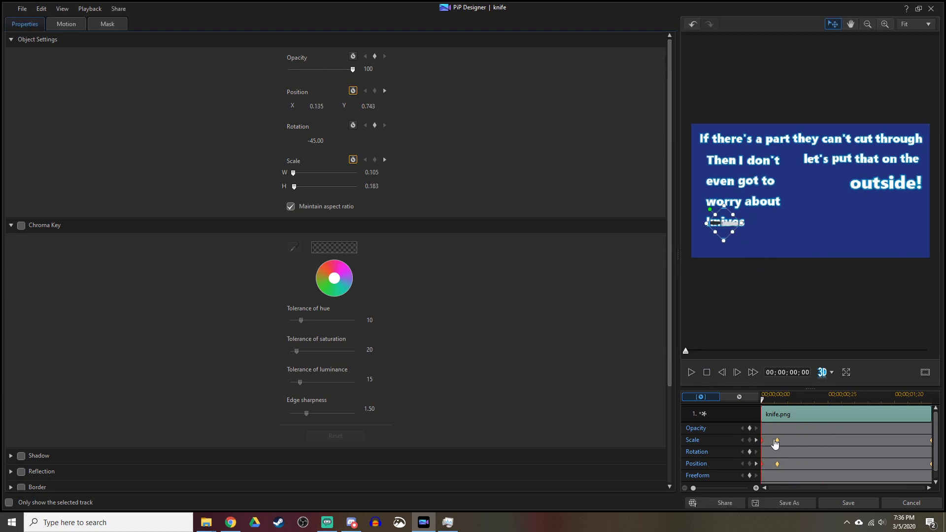
left_click(692, 372)
left_click(691, 372)
left_click(848, 502)
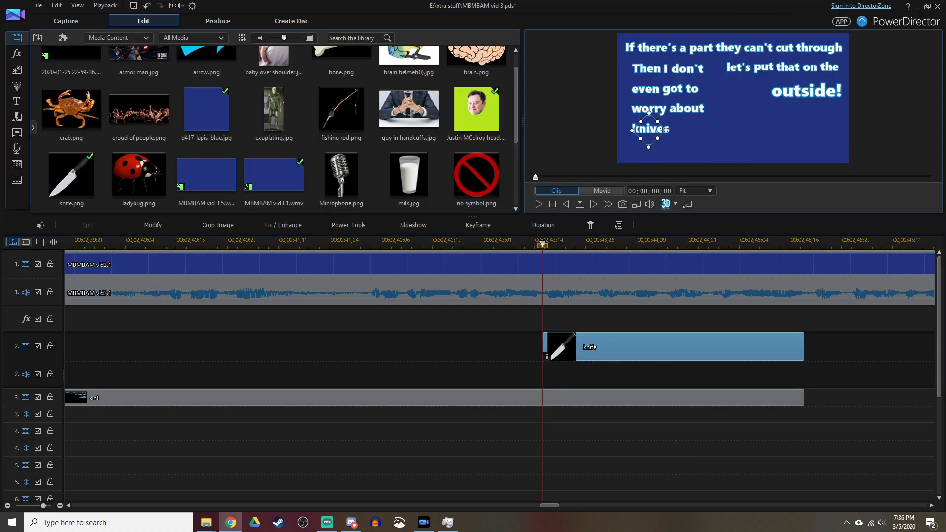
Step: Import outside.jpg and place it on track 4 where "outside!" appears, ending near the end of the title
left_click(206, 522)
scroll(271, 124, "down", 2)
left_click(72, 175)
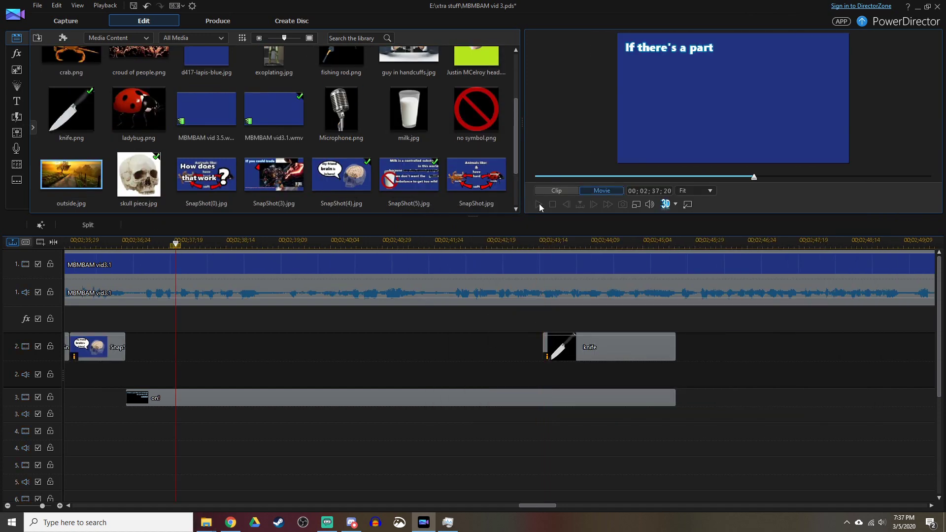
left_click_drag(73, 186, 379, 432)
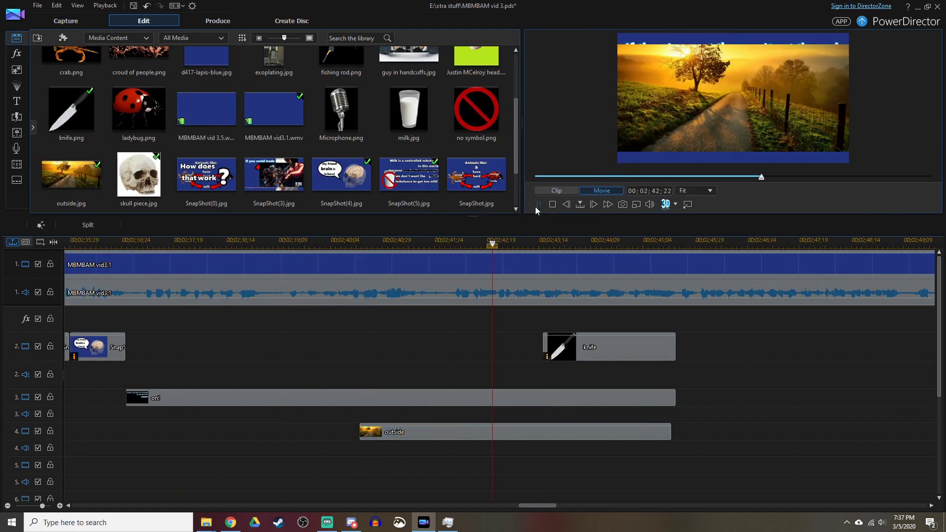
Step: Keyframe the outside image's scale to grow from 1.213 by 1.000 at the start to 1.466 by 1.209 at 00;00;02;04
double_click(463, 436)
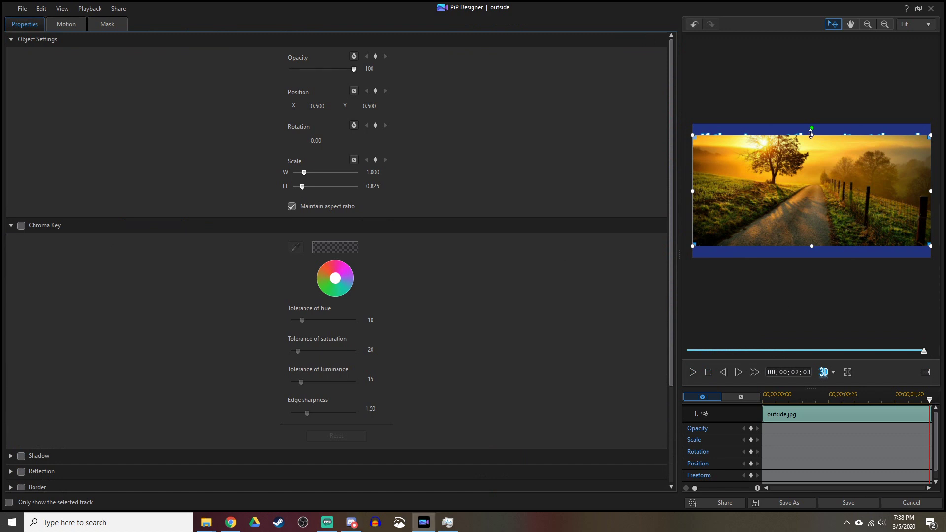
left_click_drag(811, 136, 811, 124)
left_click(808, 400)
scroll(767, 418, "down", 1)
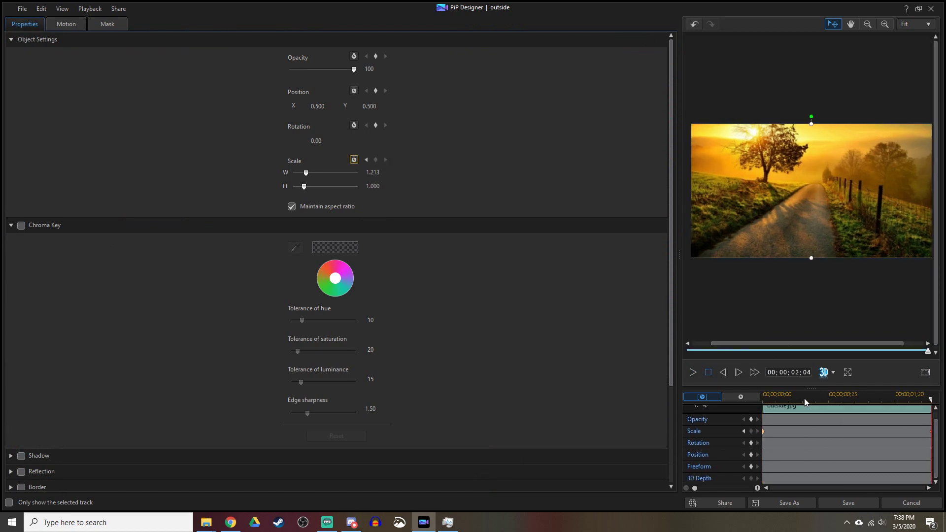
left_click(757, 431)
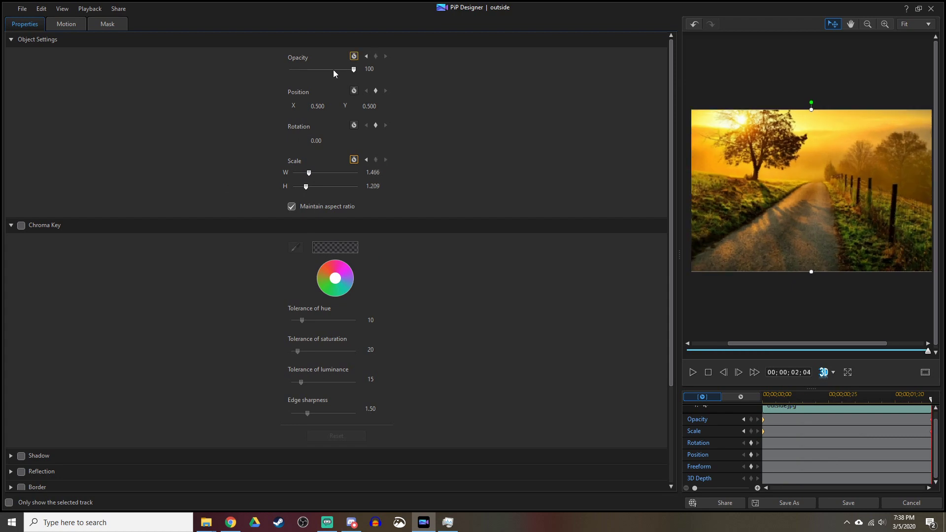
Step: Lower the outside image's opacity and keyframe it at 18 at 00;00;01;02
left_click(303, 69)
left_click(848, 422)
right_click(849, 422)
left_click(867, 452)
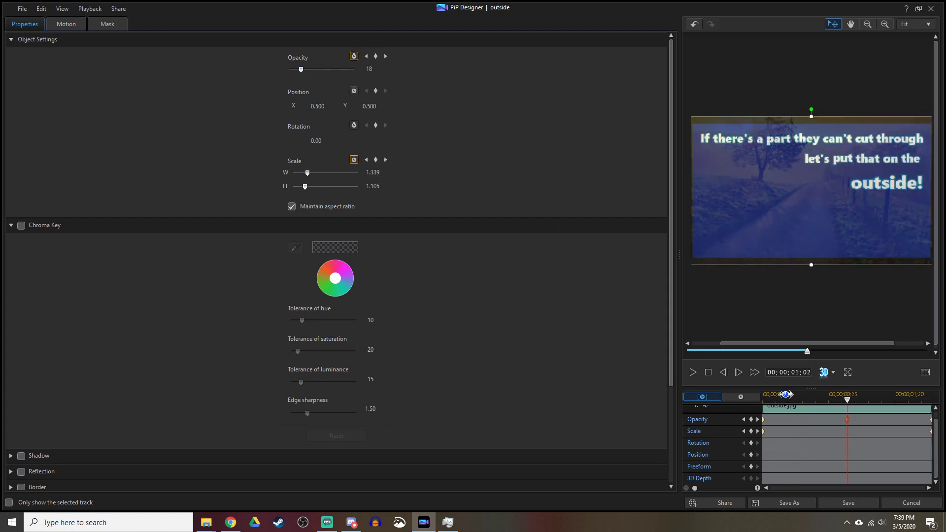
Step: Preview the outside image's opacity and scale animation, and save it
left_click(810, 399)
left_click(692, 373)
left_click(848, 502)
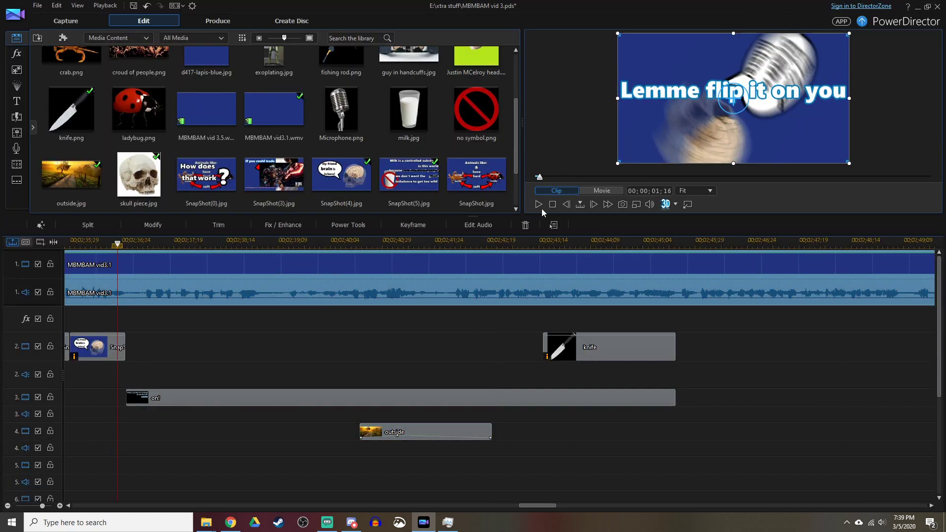
Step: Shift the "on!" title and outside image down one track, add another knife.png on track 3 after the title, and preview
left_click_drag(546, 390, 584, 431)
left_click_drag(71, 110, 689, 398)
left_click(537, 204)
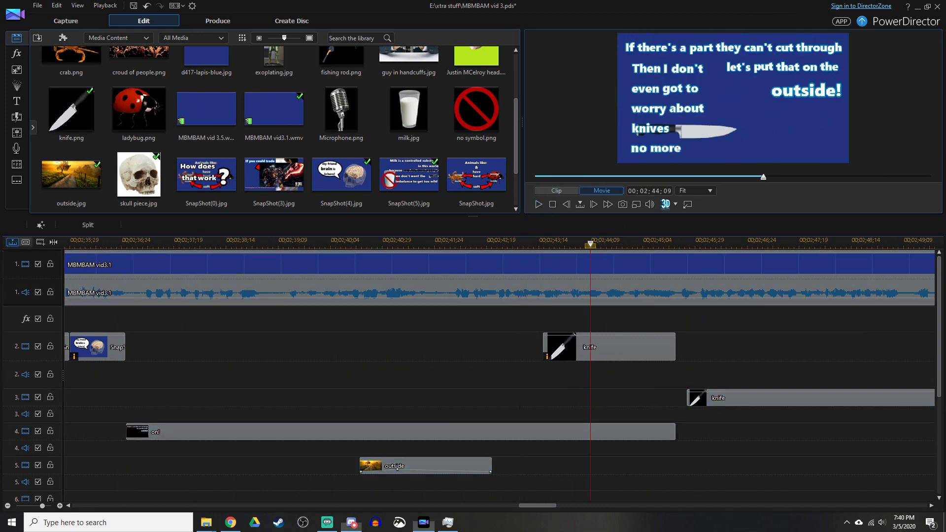
Step: Keyframe the "knives" knife's position at X 0.288 at 00;00;01;29 and X -0.254 at 00;00;02;04, then save
double_click(611, 347)
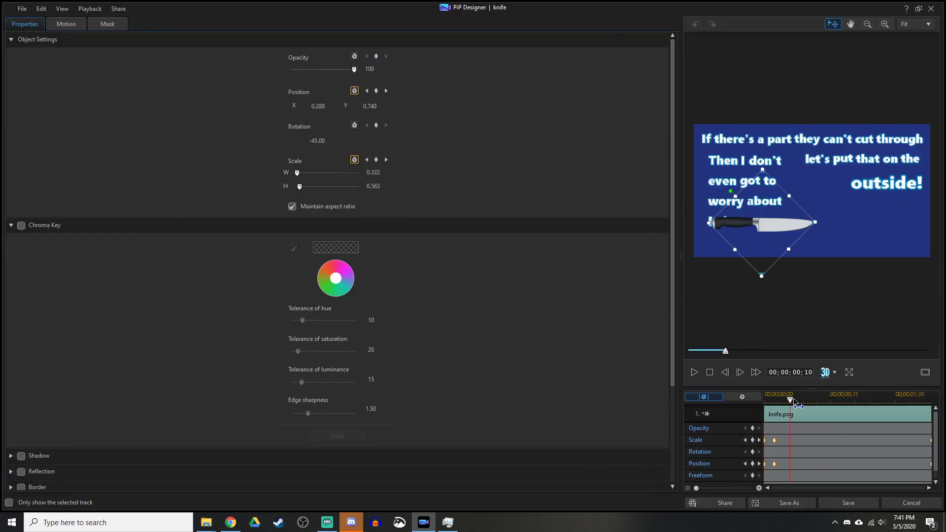
left_click(726, 373)
left_click(726, 373)
left_click(725, 374)
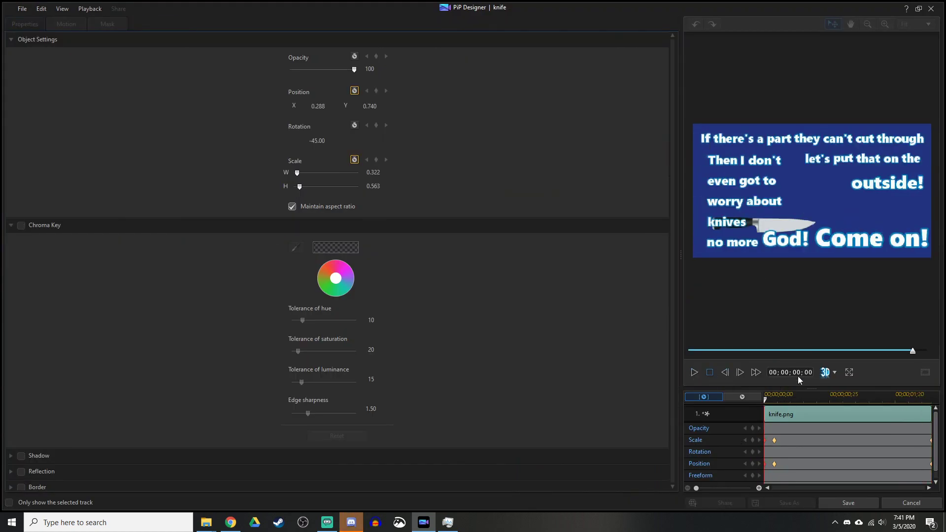
left_click_drag(783, 224, 678, 226)
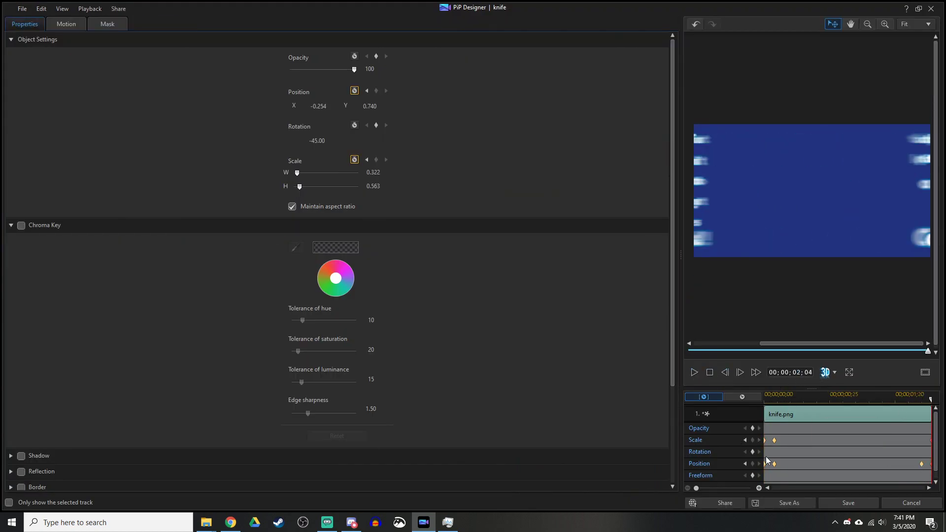
left_click(66, 23)
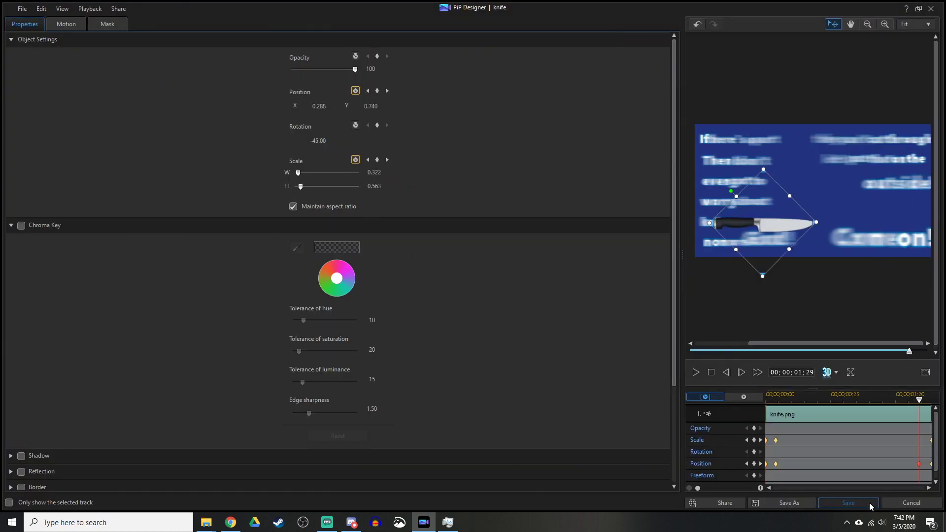
left_click(870, 506)
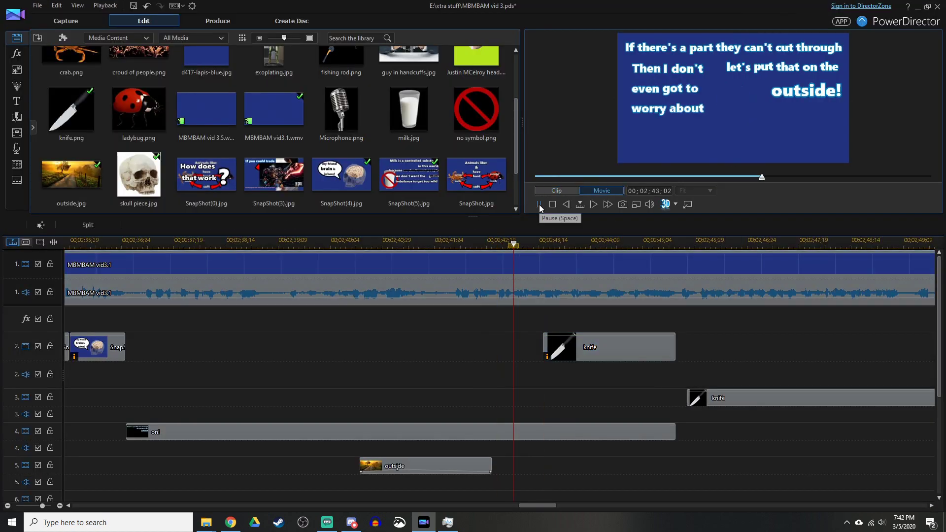
Step: Place a default My Title clip on track 4 directly after the "on!" title and listen to the audio beneath it
left_click(537, 204)
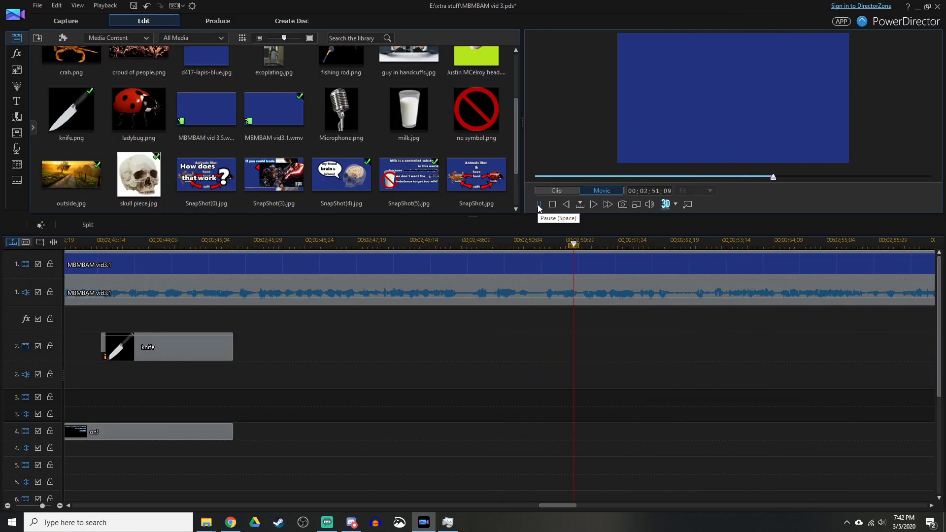
left_click(538, 205)
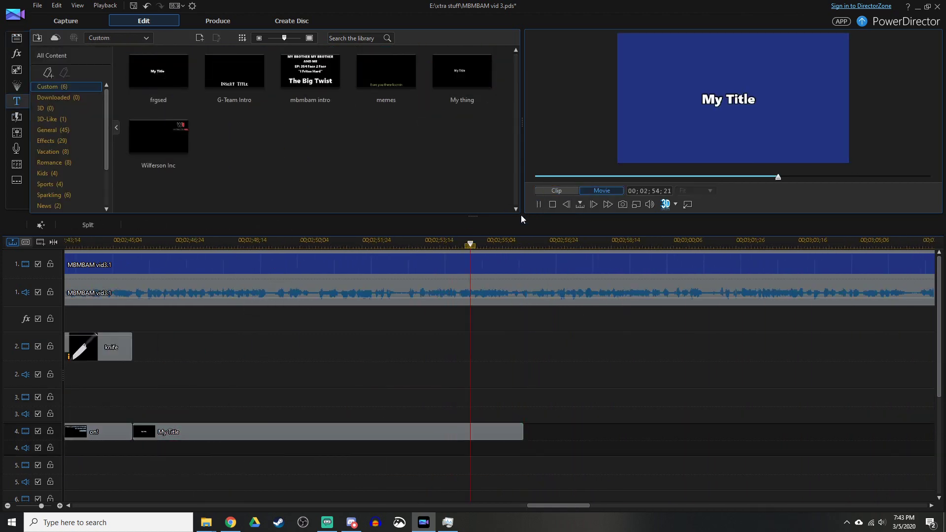
left_click(555, 205)
left_click(538, 204)
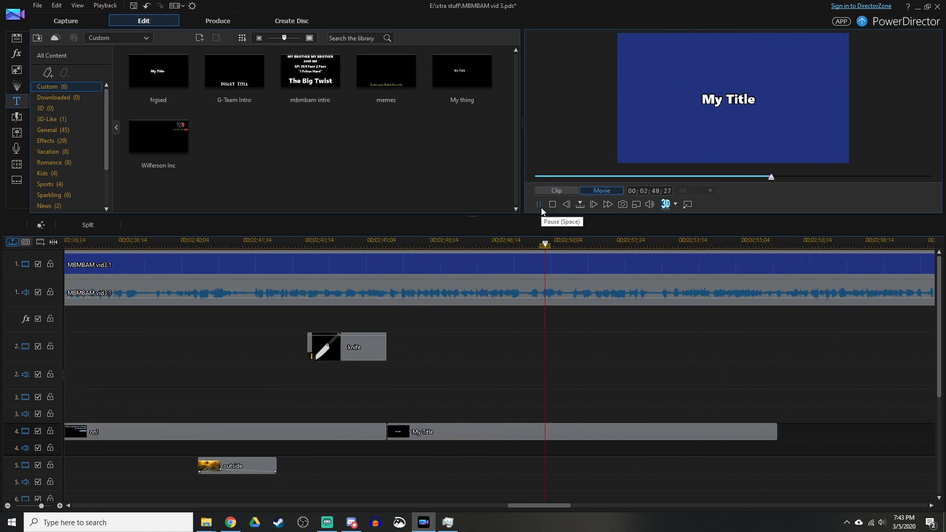
left_click(539, 205)
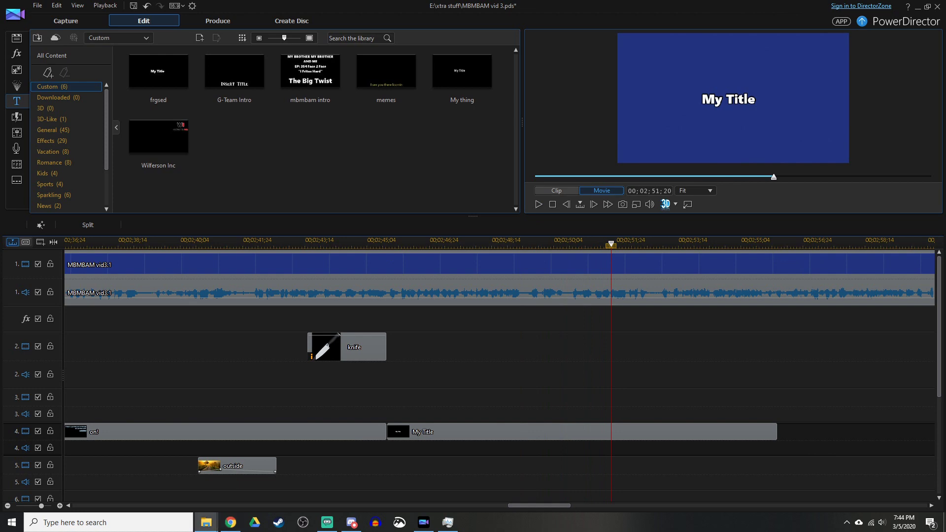
Step: Import ribcage.png from the video props folder and place it on track 2 starting at 00;02;49;15
key("alt+Tab")
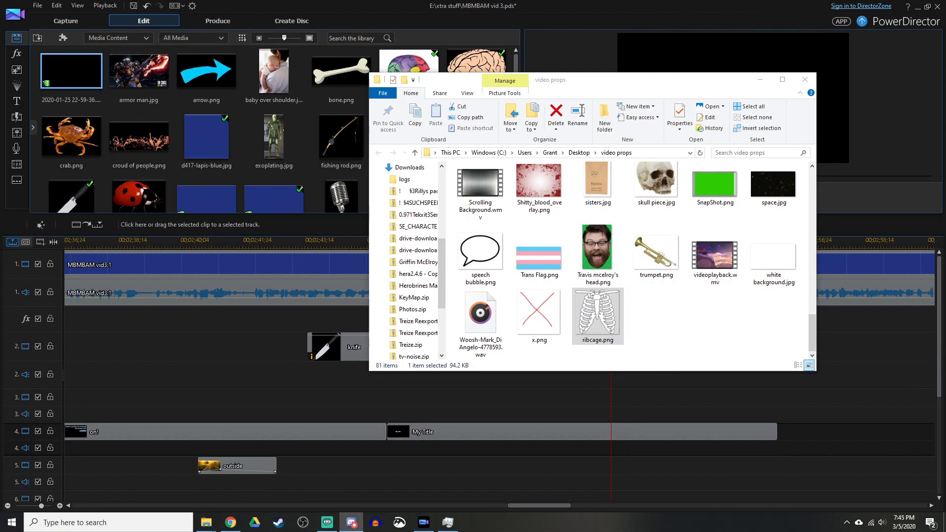
left_click_drag(597, 315, 581, 337)
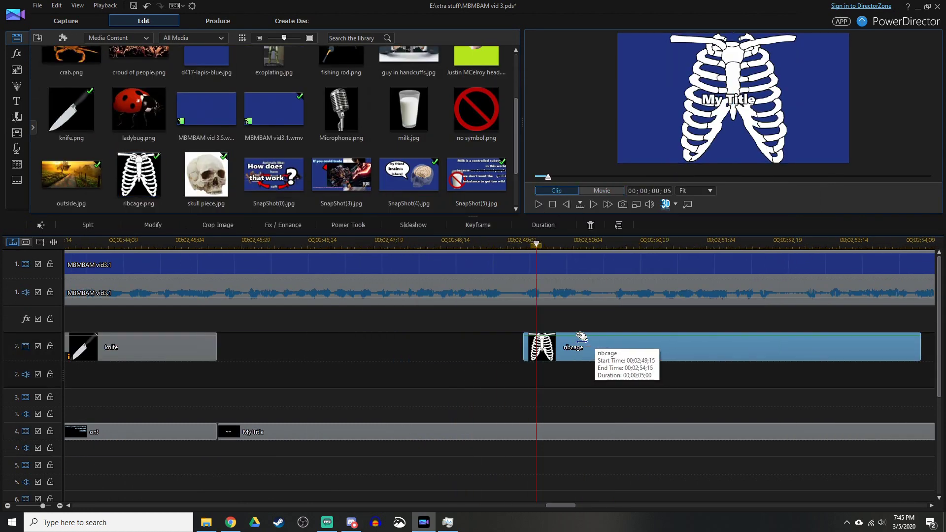
scroll(665, 339, "down", 2)
left_click(780, 339)
Step: Extend the ribcage clip well past the end of My Title and replay the audio leading into it
left_click(538, 204)
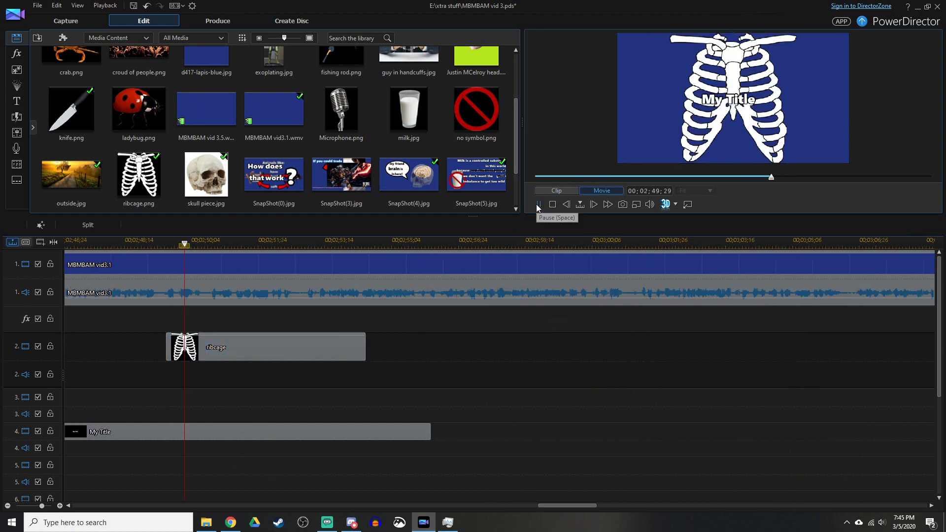
left_click(538, 204)
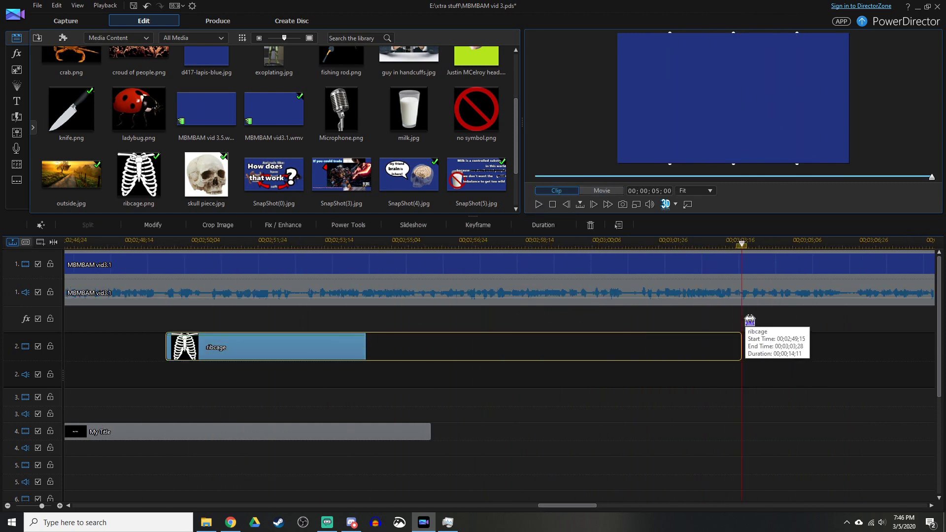
left_click_drag(365, 347, 770, 347)
left_click_drag(565, 506, 511, 510)
left_click(660, 243)
left_click(538, 204)
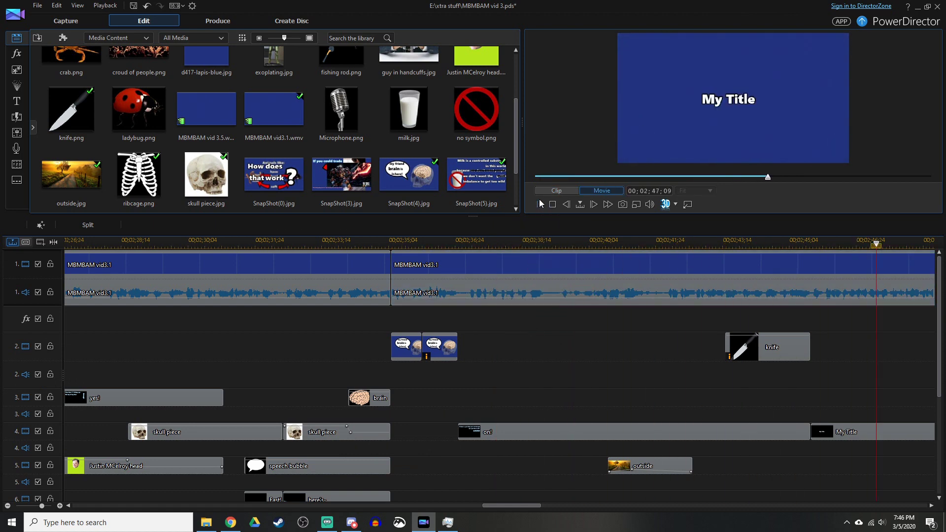
Step: Scale the ribcage to 0.357 by 0.650, place it at X 0.821, Y 0.500, and preview it
double_click(532, 348)
left_click_drag(792, 194, 887, 192)
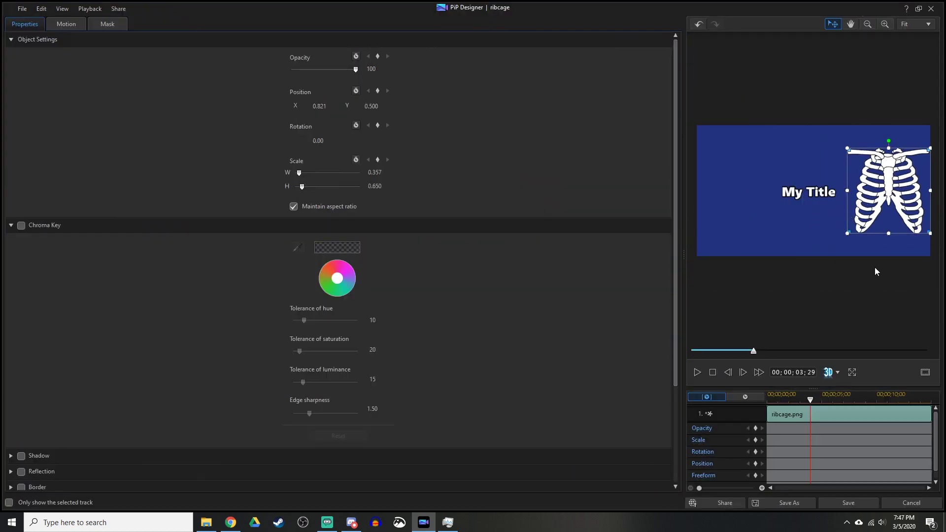
left_click(697, 372)
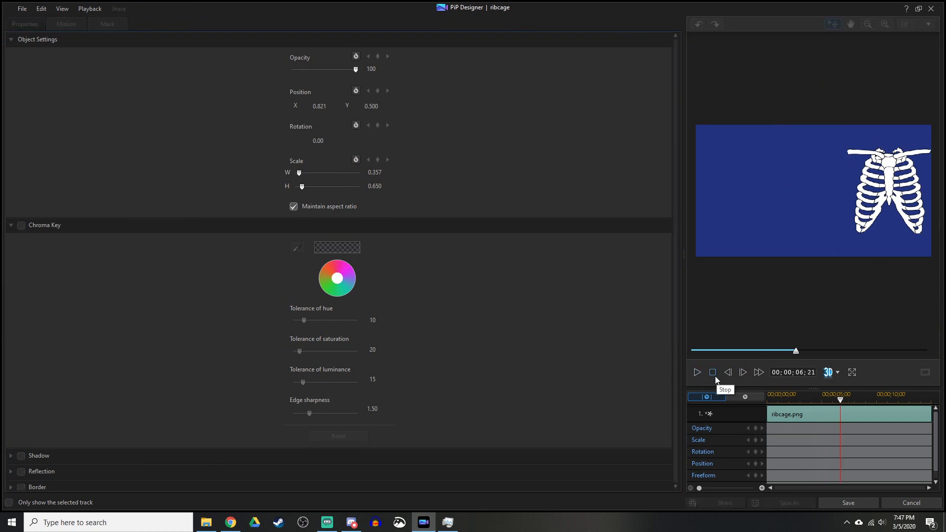
Step: Keyframe the ribcage's position to slide across the frame from X 0.821 to X 0.179 at 00;00;07;03
left_click(697, 373)
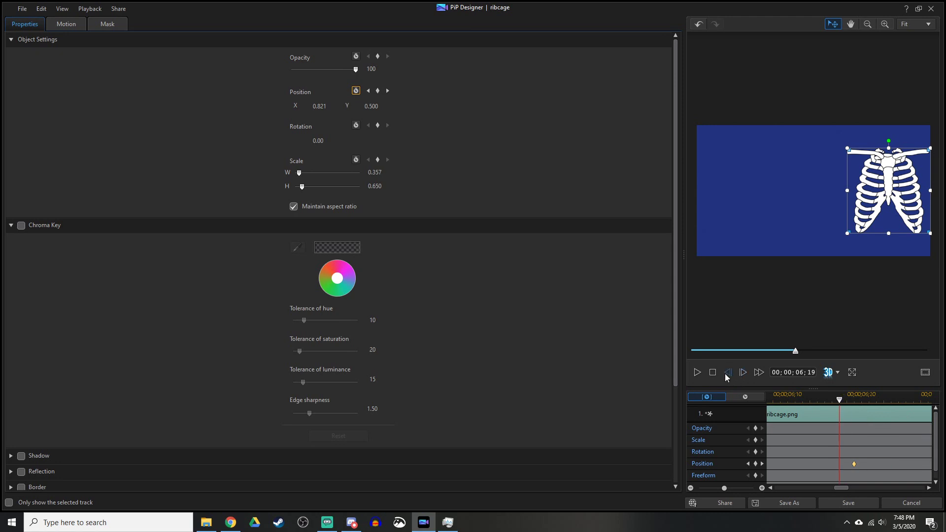
left_click(743, 372)
left_click(743, 373)
left_click(698, 373)
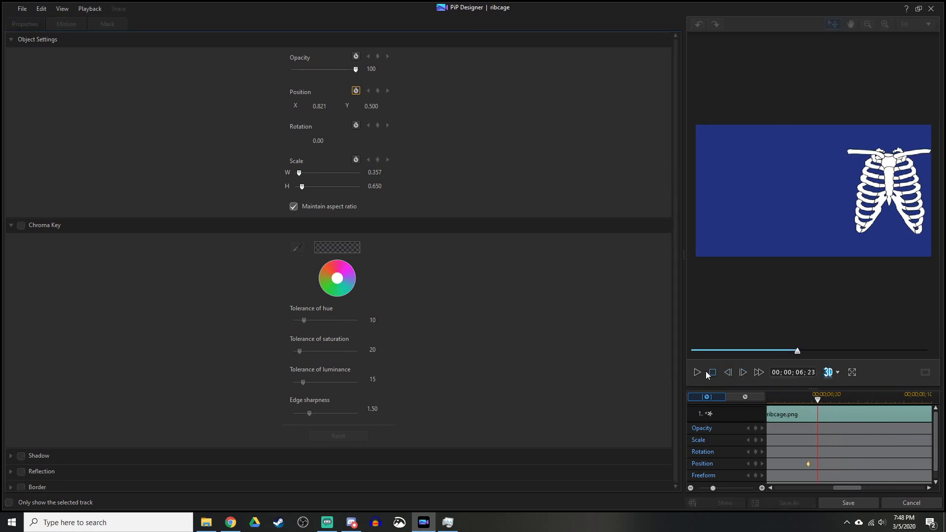
left_click(916, 197)
left_click_drag(929, 196, 784, 196)
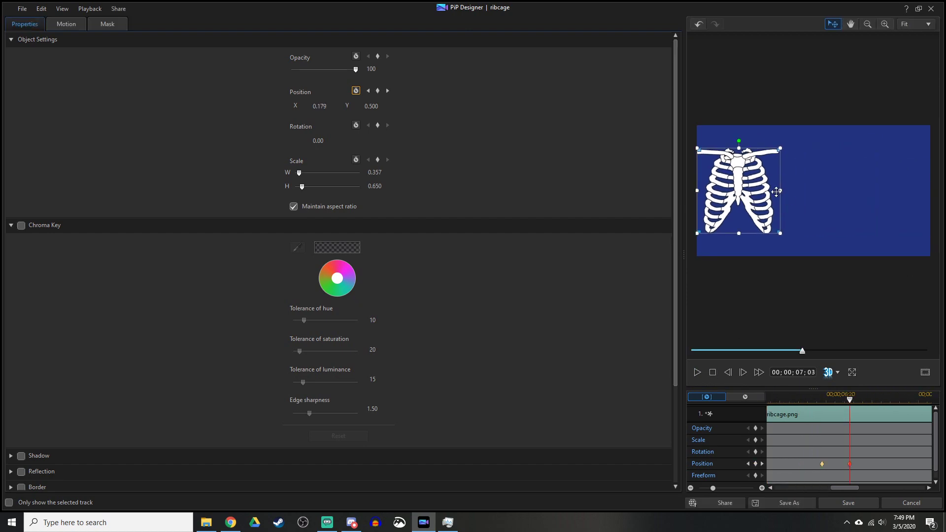
Step: Preview the ribcage's slide, enable motion blur for it, and save the changes
left_click_drag(850, 407, 768, 407)
left_click(846, 470)
left_click(698, 373)
left_click_drag(684, 379, 312, 379)
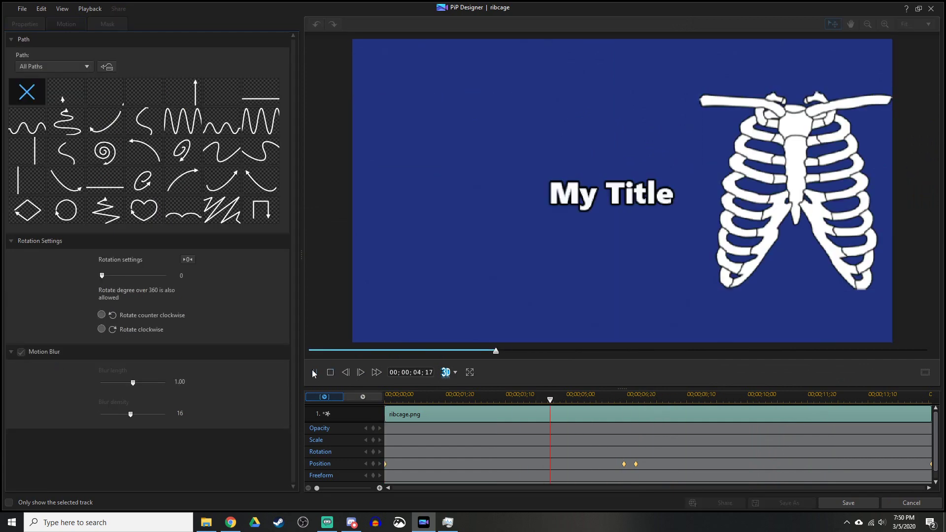
left_click(848, 502)
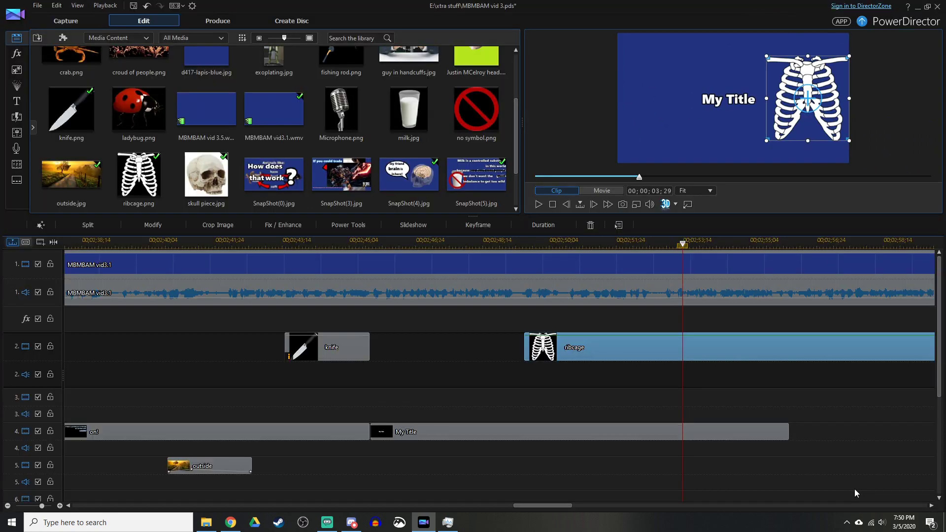
Step: Add knife copies on tracks 3 and 4 around "God!", with the track 4 copy starting at 00;02;44;19
left_click(537, 204)
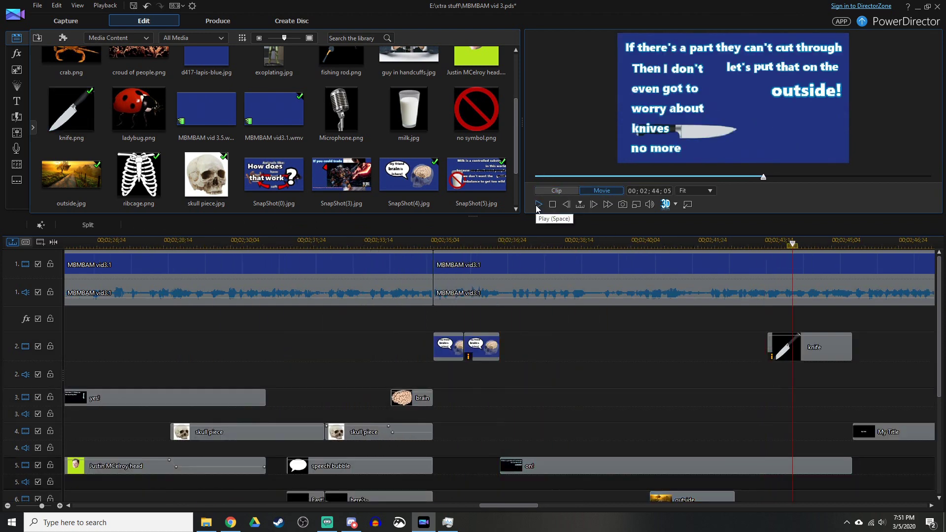
left_click_drag(832, 399, 813, 433)
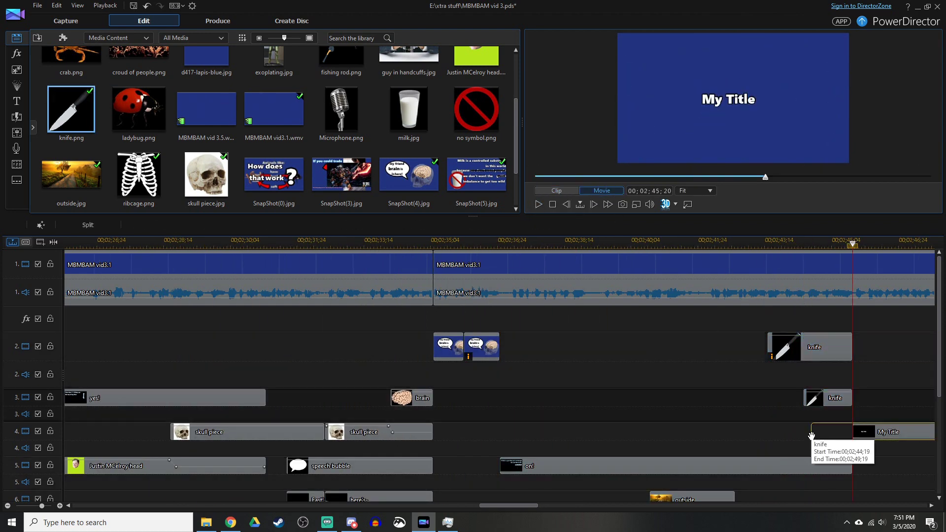
left_click(832, 468)
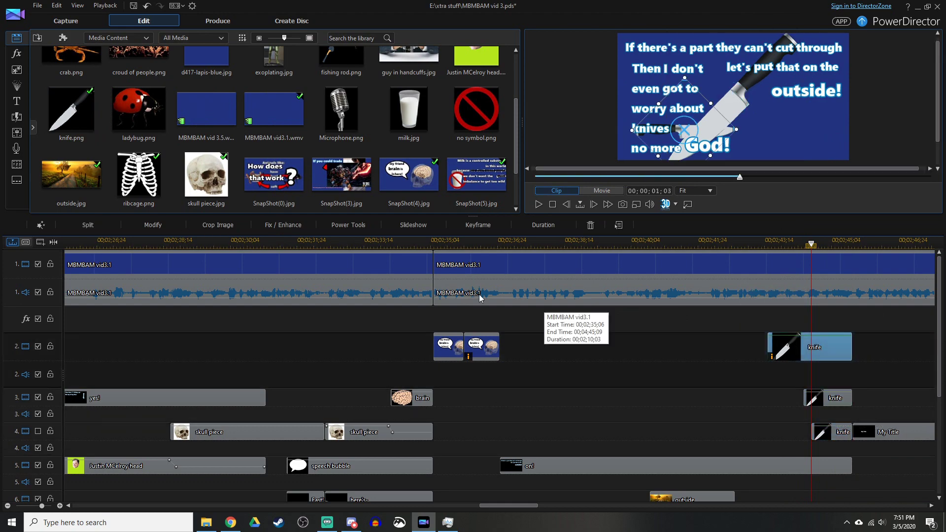
Step: Scale a knife copy to 0.112 by 0.195, rotate it to 165.04, and place it at X 0.464, Y 0.665
double_click(827, 345)
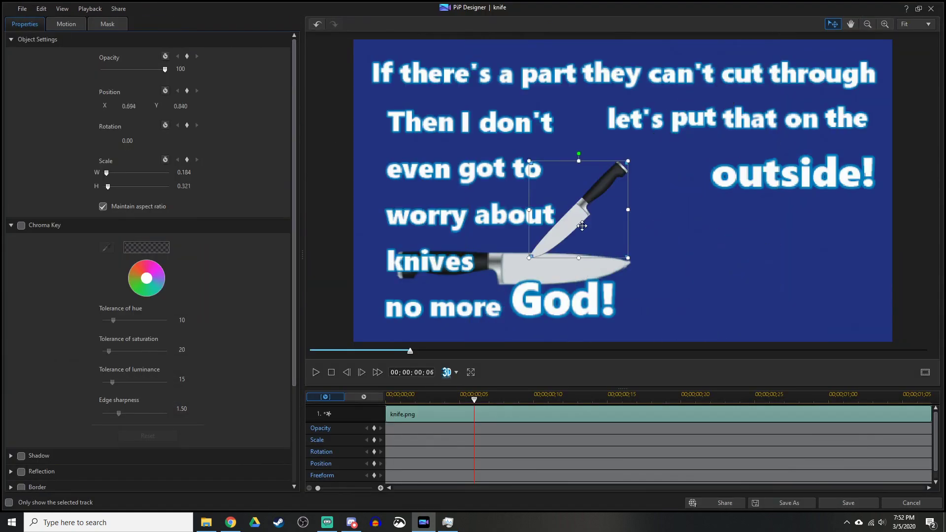
left_click_drag(564, 231, 622, 251)
left_click_drag(386, 398, 469, 402)
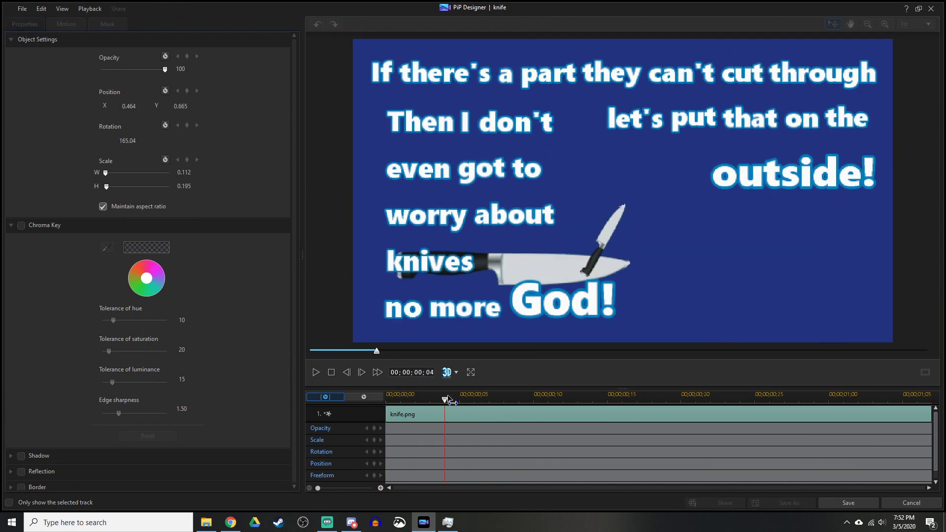
Step: Keyframe the small knife's scale and position instead of rotation up to 00;00;00;04, enable motion blur, preview, and save
left_click(390, 400)
left_click(388, 399)
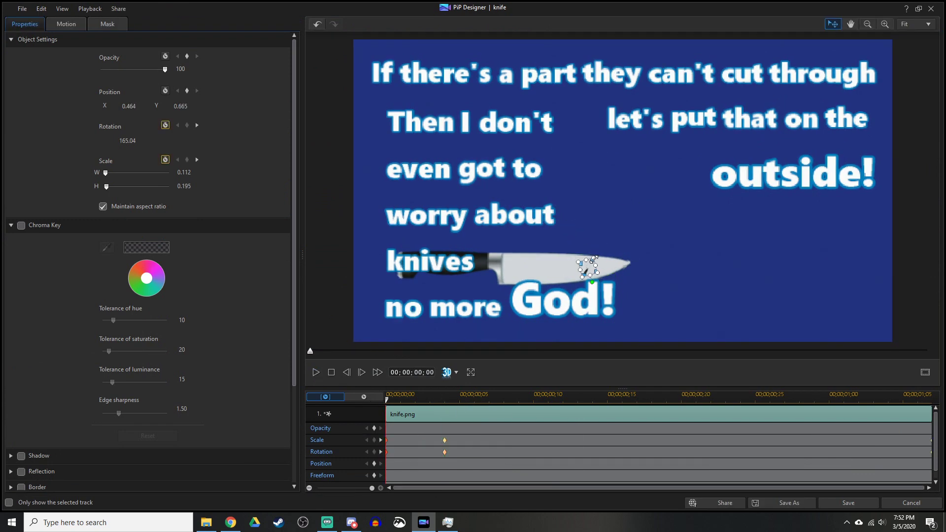
left_click(66, 23)
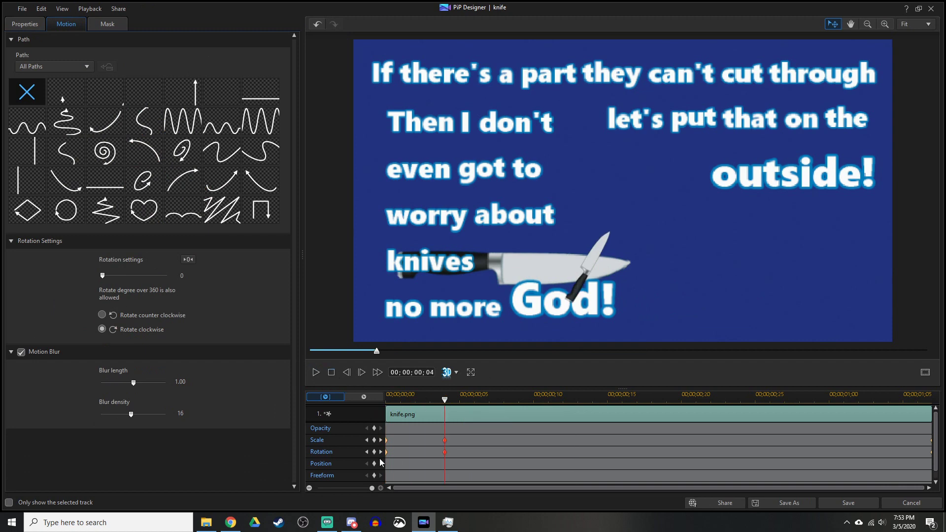
key("ctrl+z")
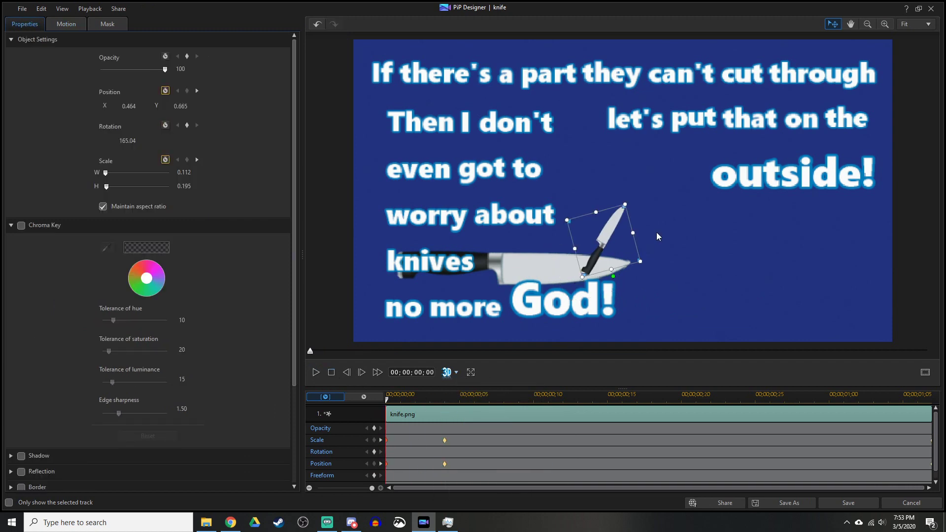
left_click(316, 373)
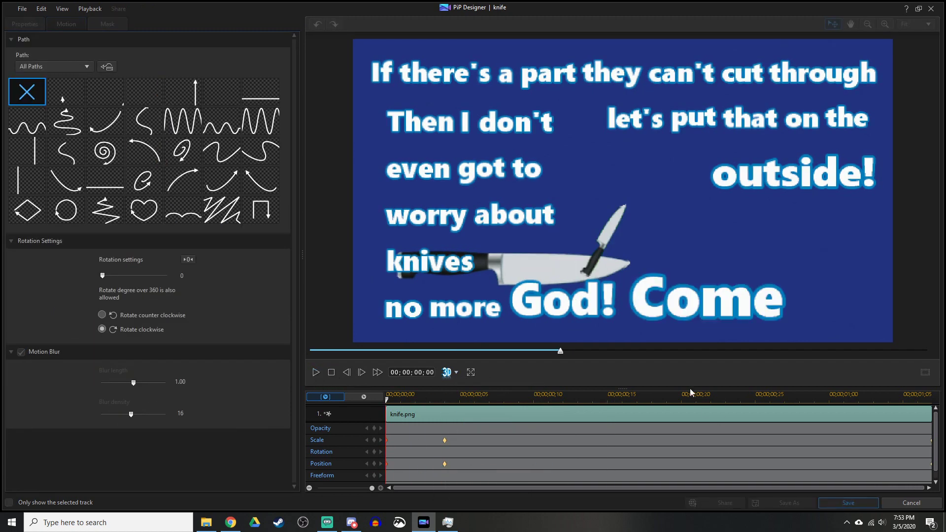
left_click(841, 504)
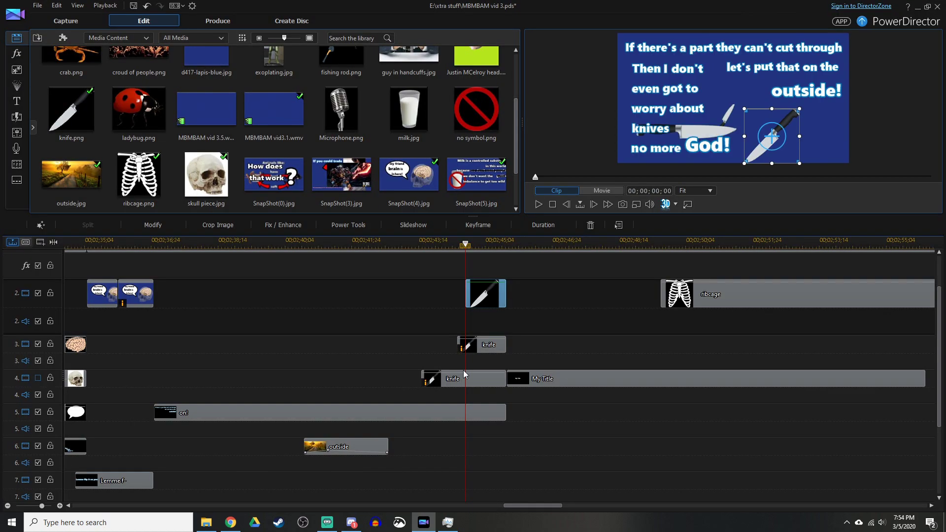
Step: Unflip the track 2 knife, scale it to 0.068 by 0.119 above the small knife, and keyframe scale, rotation and position at 00;00;00;04
double_click(464, 378)
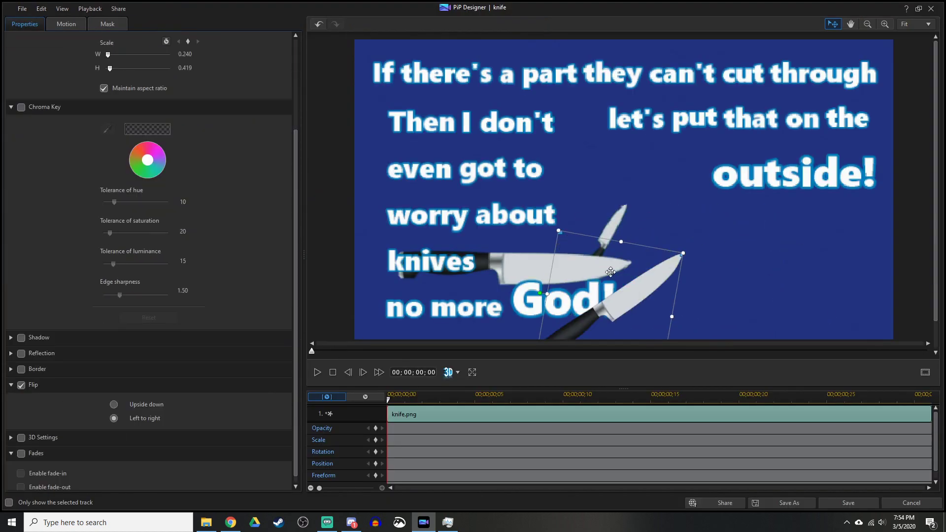
left_click_drag(611, 272, 629, 203)
left_click_drag(576, 161, 620, 296)
key("ctrl+z")
key("ctrl+z")
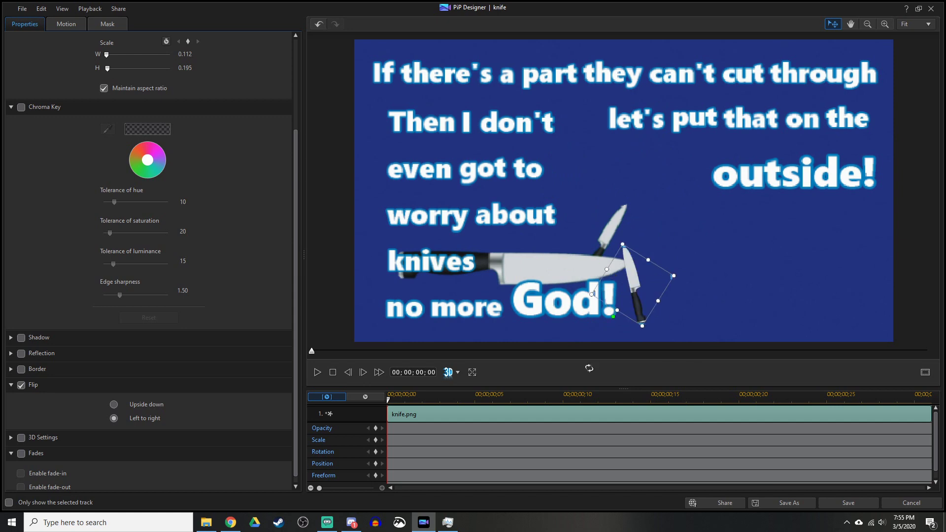
left_click_drag(592, 242, 627, 203)
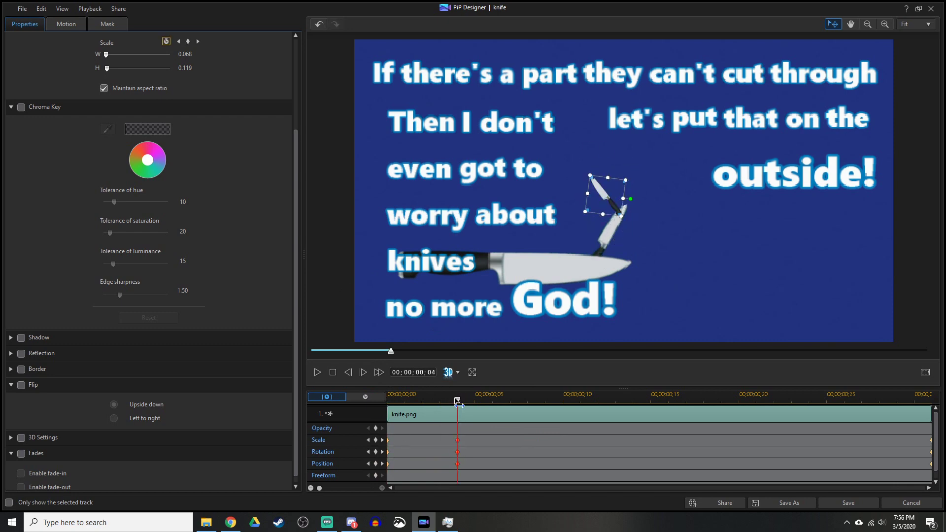
Step: Add in-between position keyframes for the track 2 knife up to 00;00;00;02, enable its motion blur, and save the changes
left_click(334, 373)
left_click_drag(387, 400, 413, 403)
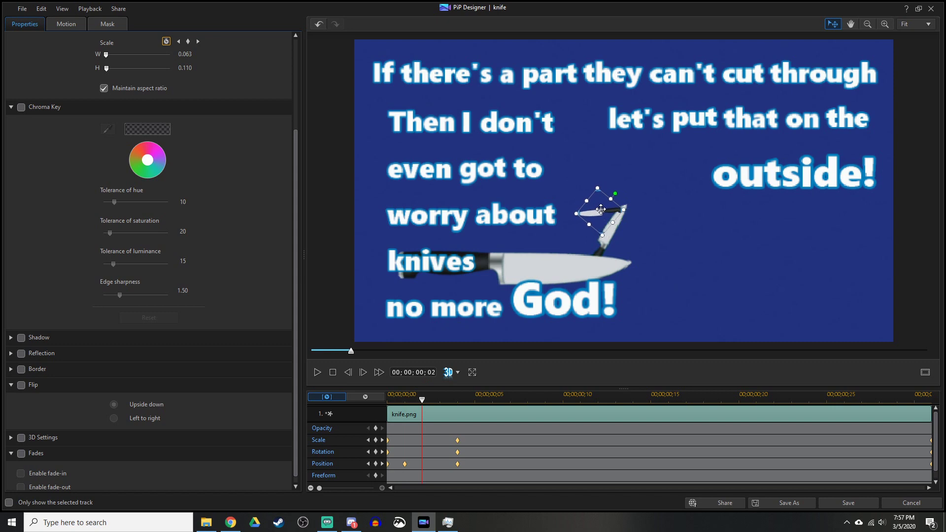
left_click(66, 24)
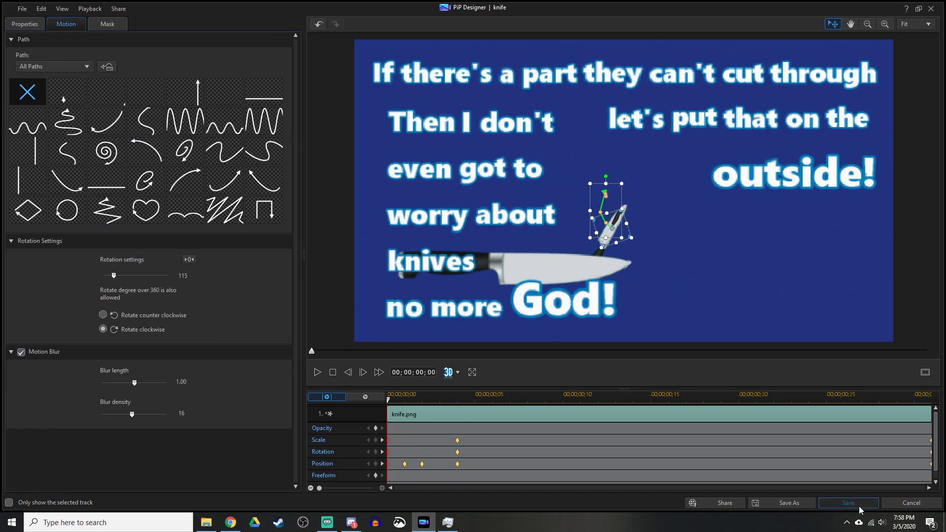
left_click(848, 502)
Step: Preview the knives and start the track 2 and 3 copies earlier, with the track 2 copy beginning at 00;02;44;08
left_click(538, 204)
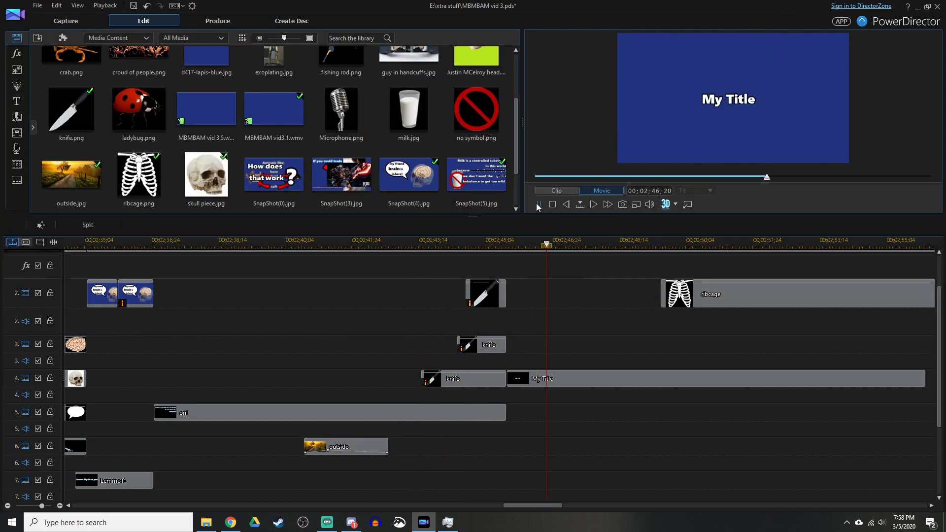
left_click_drag(485, 294, 505, 295)
left_click(538, 204)
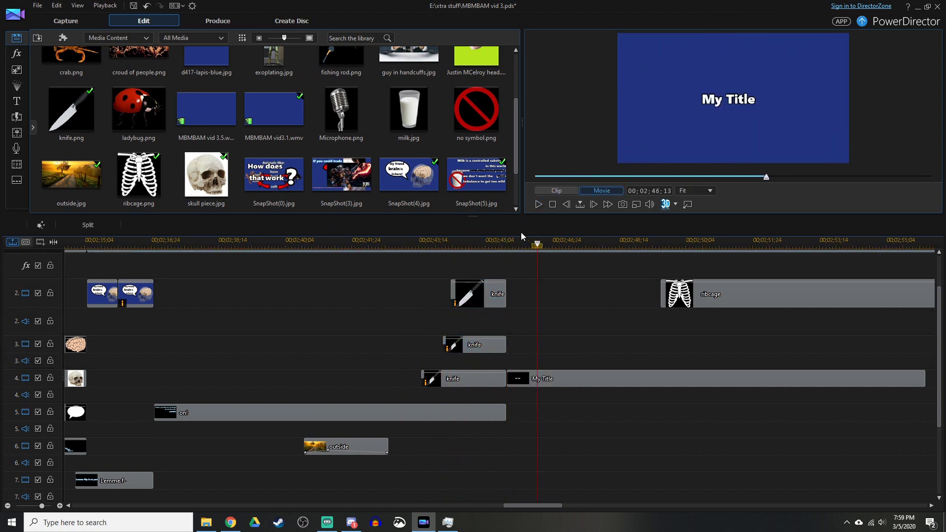
left_click(593, 203)
left_click(567, 205)
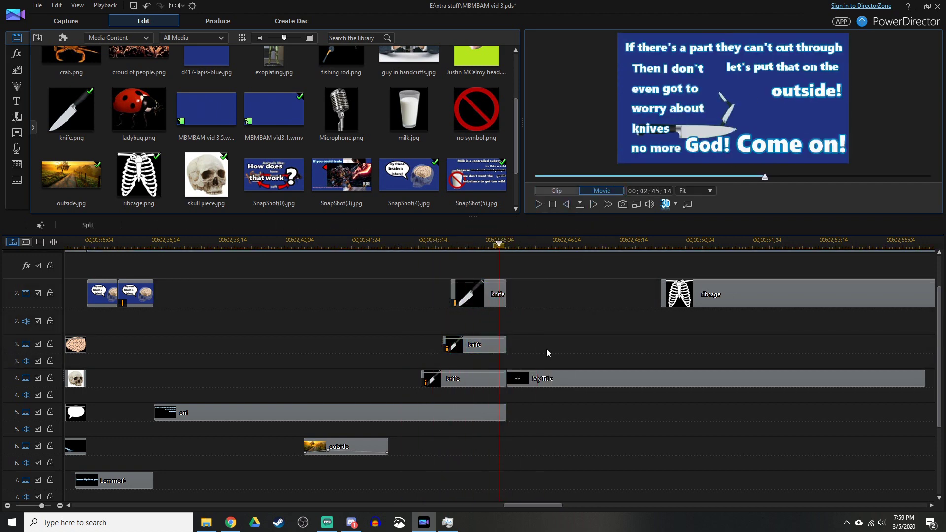
Step: Keyframe the track 3 knife's position to slide off the left edge between 00;00;01;12 and 00;00;01;18, and save
double_click(475, 344)
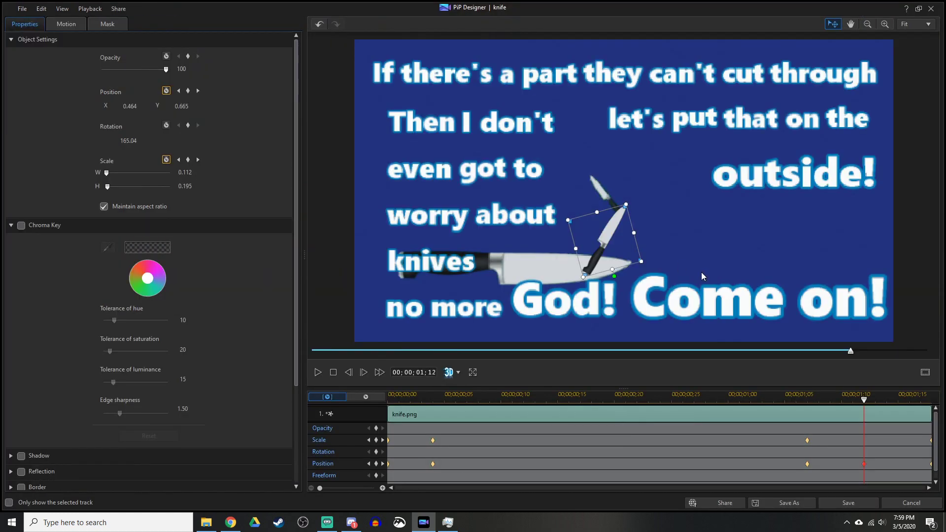
key("Home")
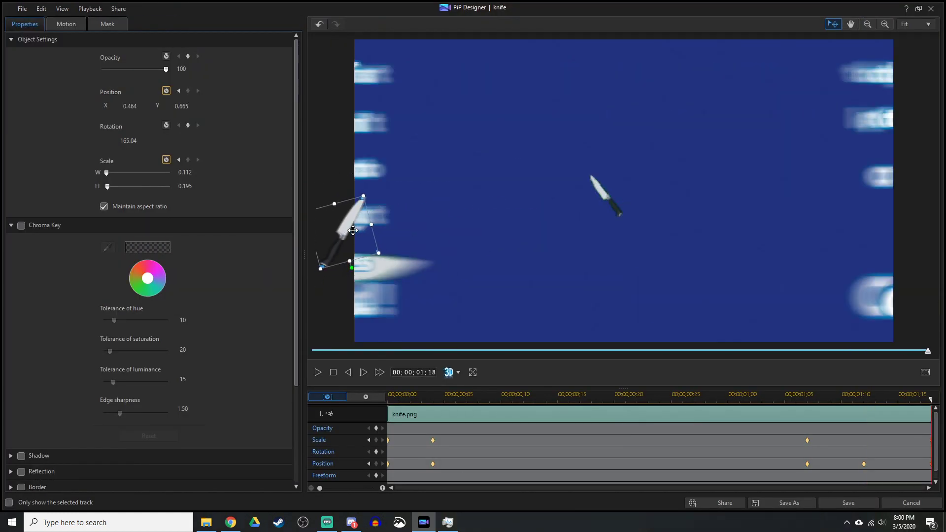
left_click(848, 503)
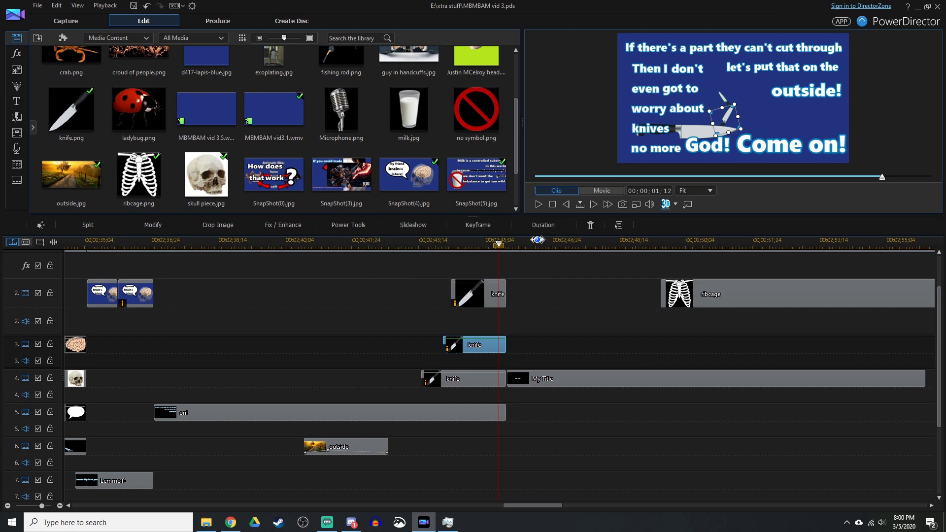
Step: Preview the exit, keyframe the track 2 knife to end off-screen at X -0.038, Y 0.518, and save
left_click(538, 204)
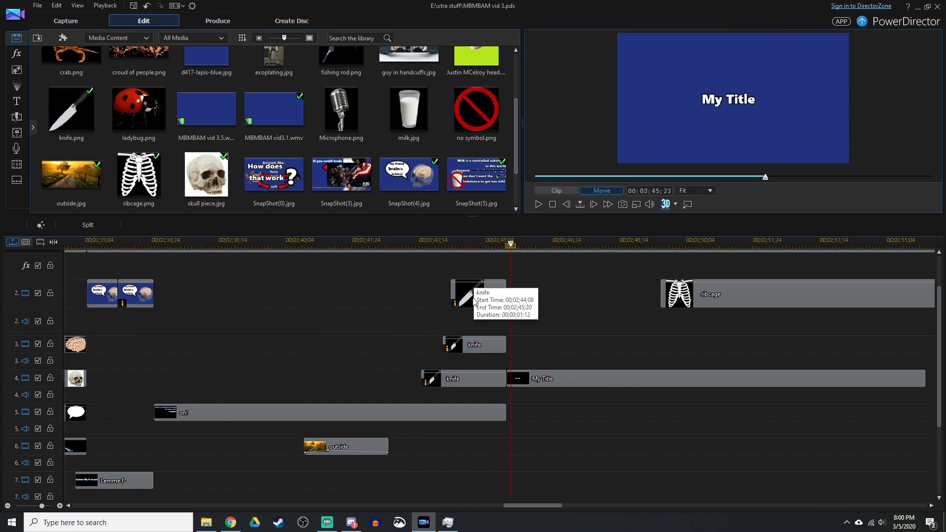
left_click(552, 205)
left_click(565, 205)
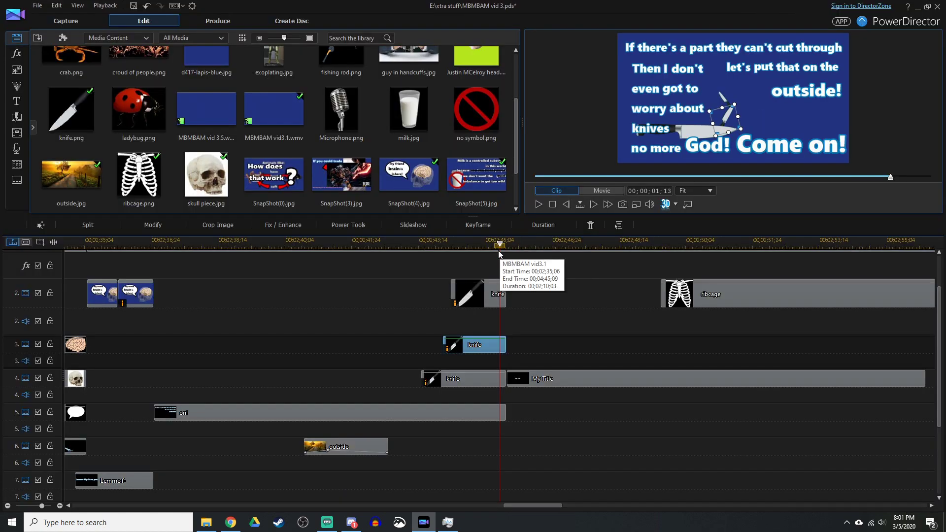
left_click(495, 300)
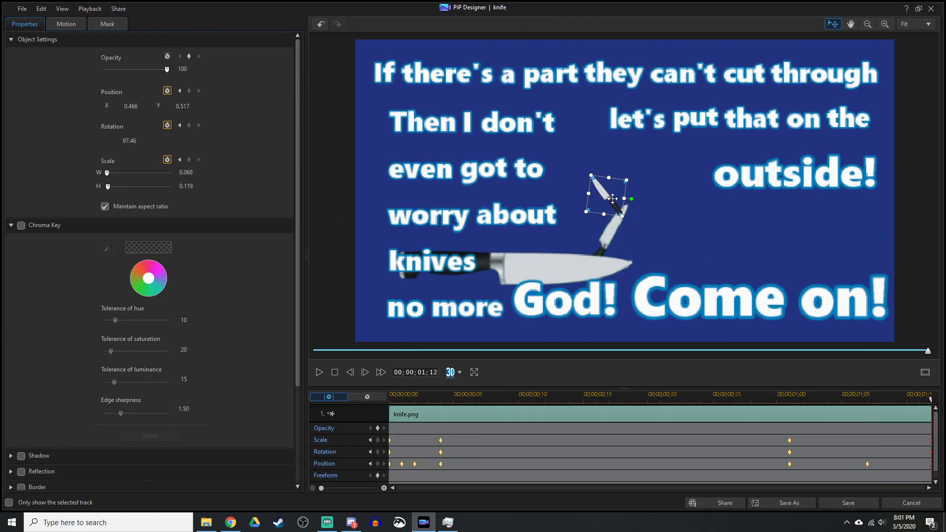
left_click_drag(609, 196, 336, 196)
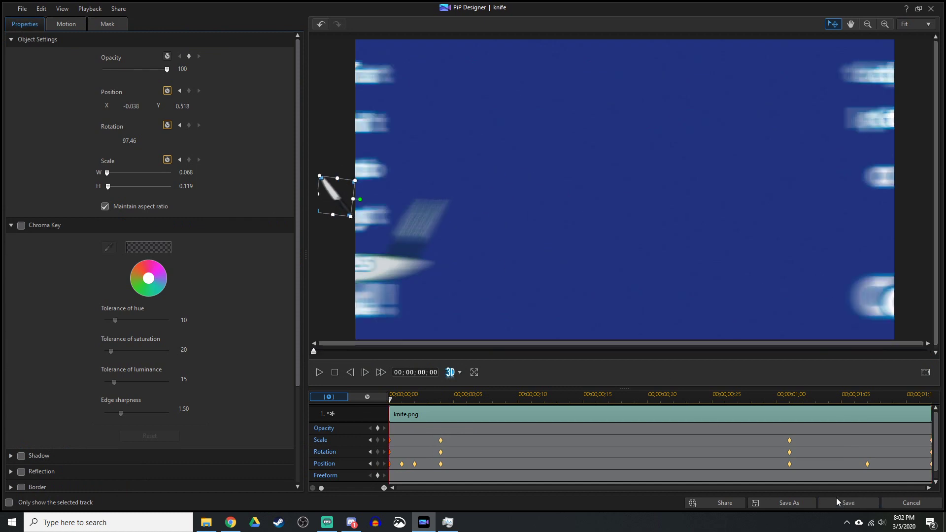
left_click(837, 502)
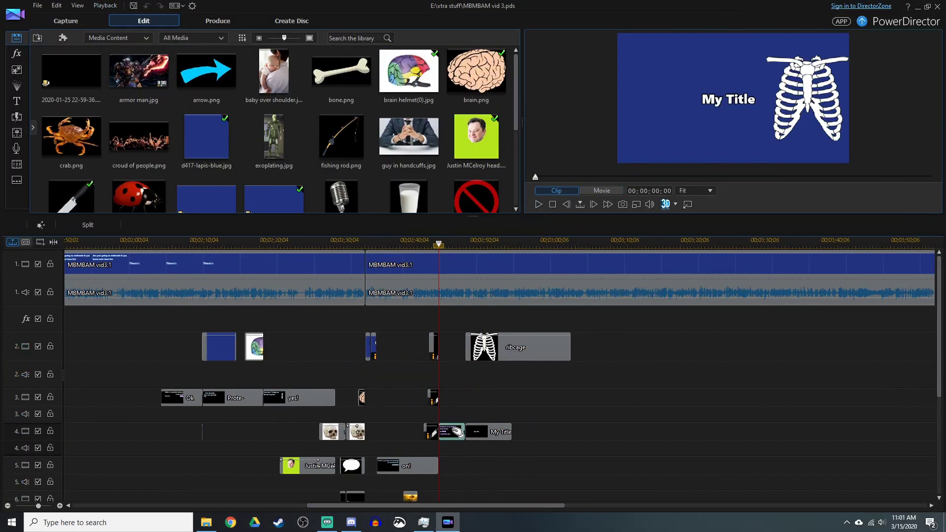
Step: Open the "As long as we are doing a notes session" title on track 4, preview it, and collapse its word tracks
double_click(445, 432)
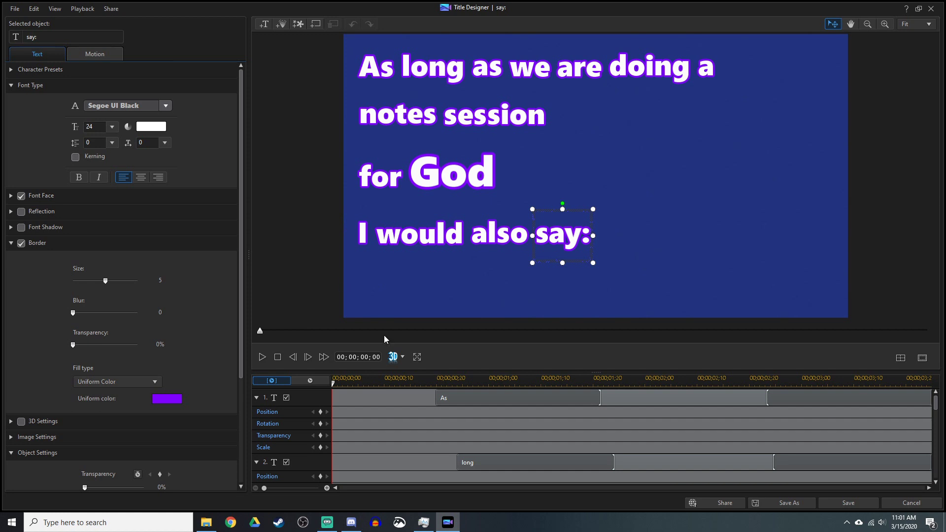
left_click(262, 357)
left_click(255, 397)
left_click(256, 426)
left_click(257, 426)
left_click(260, 426)
left_click(256, 426)
scroll(542, 433, "up", 3)
Step: Stagger the start times of the title's words from "as" through "say:" to match the audio, with "God" starting at 00;00;02;13
left_click(262, 357)
left_click(569, 441)
left_click(262, 357)
left_click(262, 356)
left_click(262, 356)
left_click_drag(935, 428, 934, 442)
left_click(262, 357)
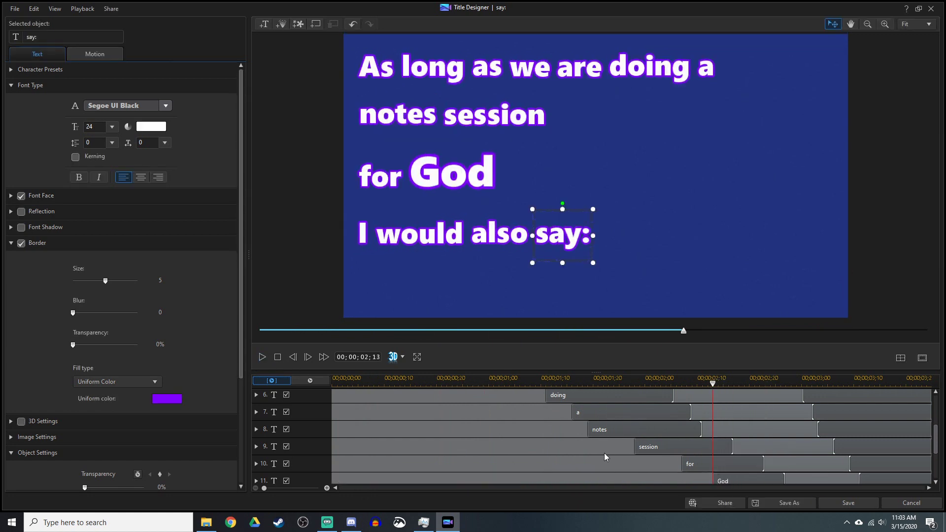
left_click_drag(935, 438, 939, 465)
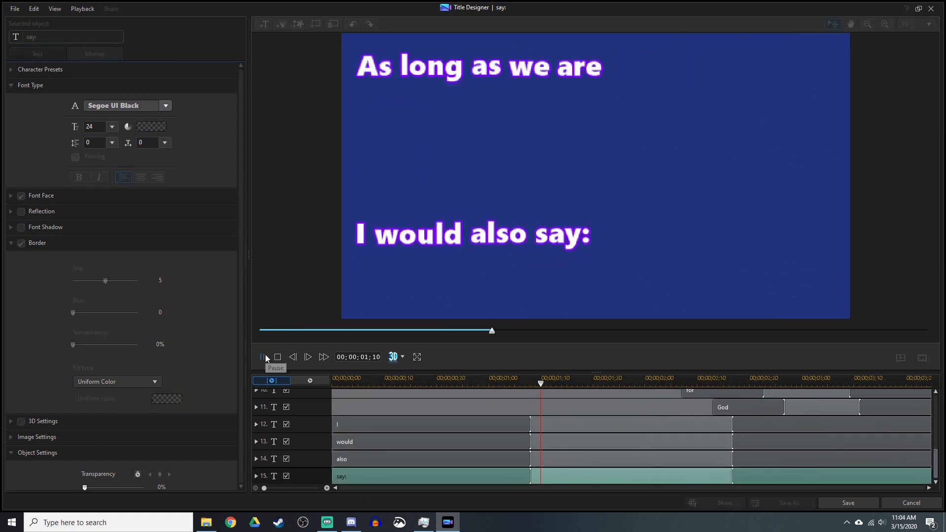
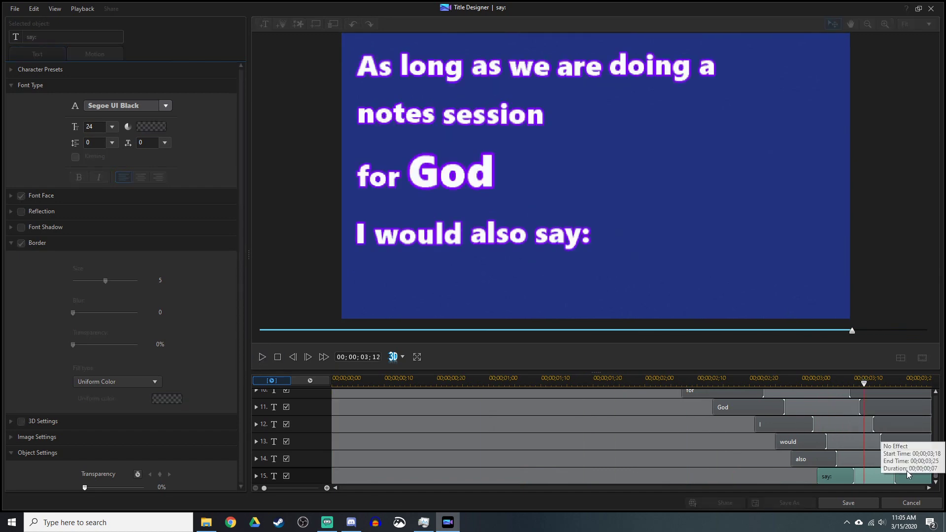
Step: Add the text objects "I-", "I" and "wou-" over the title's first line, keeping "I-" brief at the very start
left_click(264, 24)
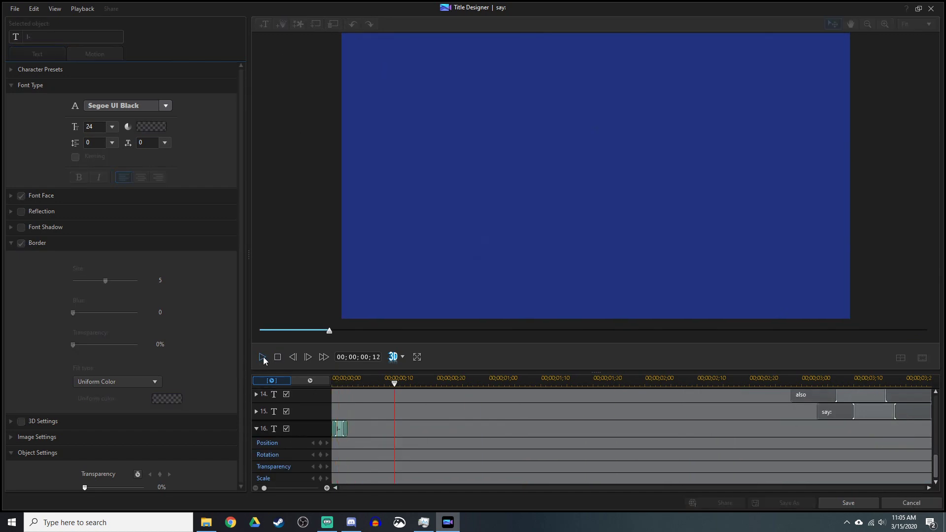
left_click(278, 357)
left_click(256, 430)
left_click(652, 169)
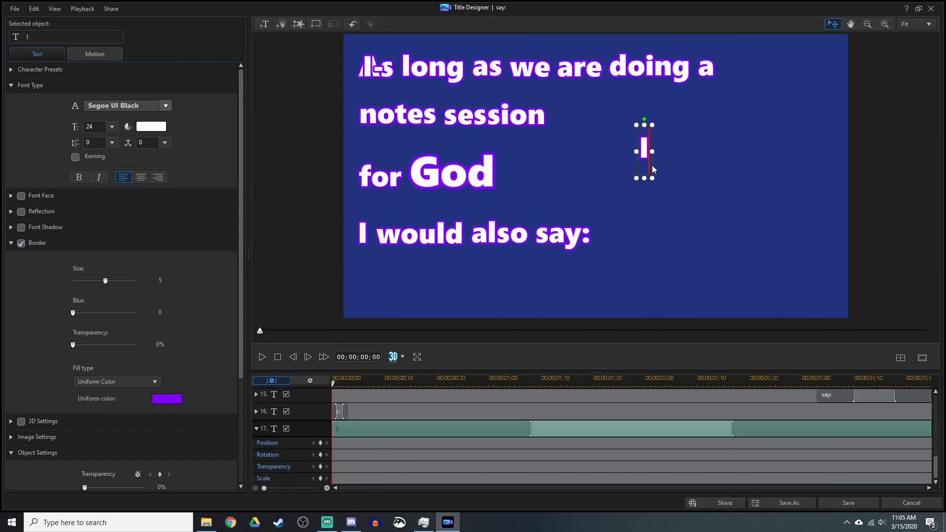
left_click(544, 127)
type("woul-")
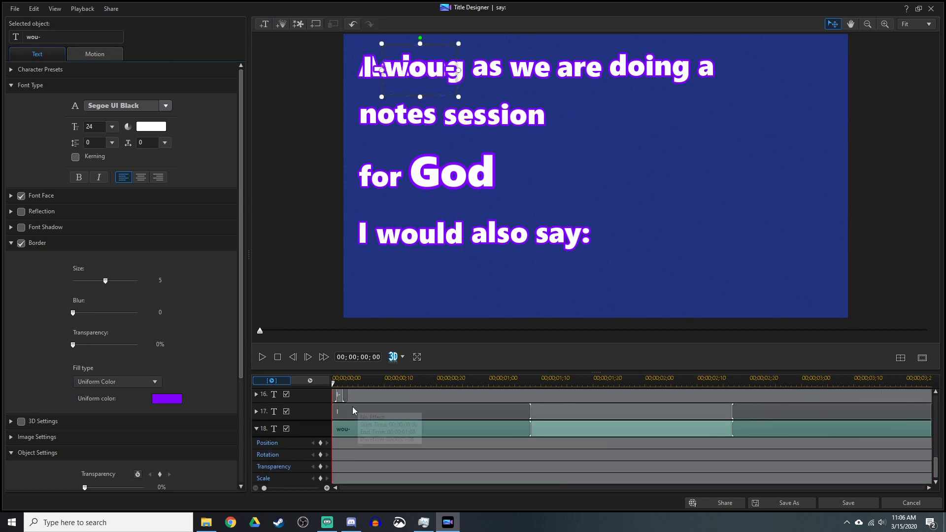
Step: Delay "I" and "wou-" so they appear in sequence after "I-", shorten both, save the title, and preview the movie
left_click(352, 411)
left_click_drag(333, 459, 405, 459)
left_click(262, 357)
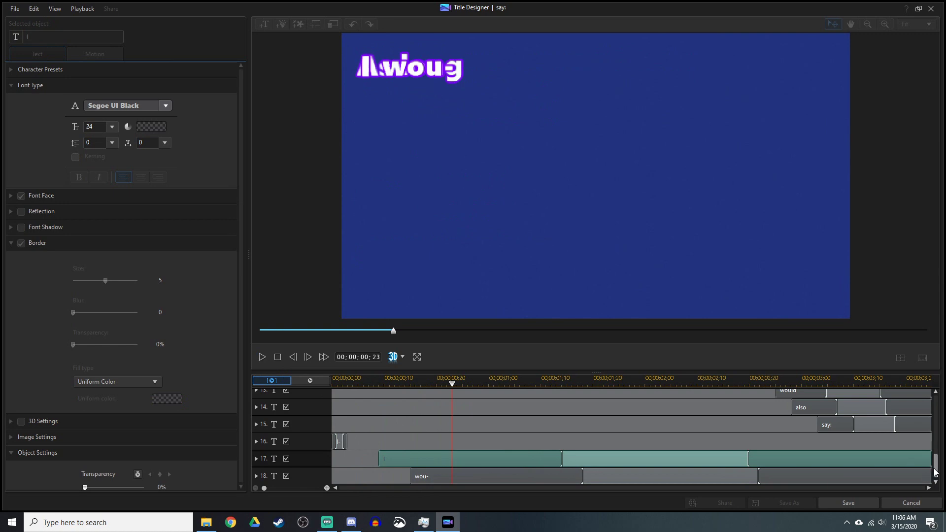
key("space")
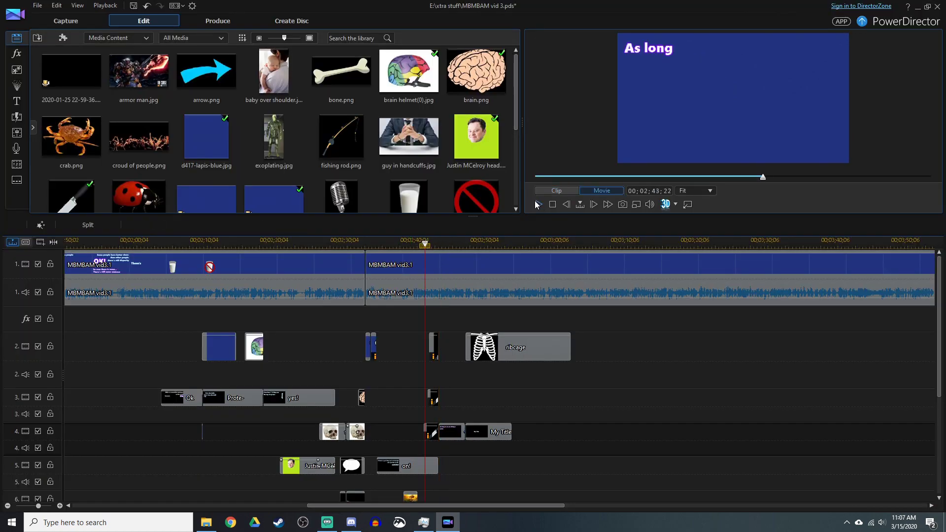
left_click(538, 204)
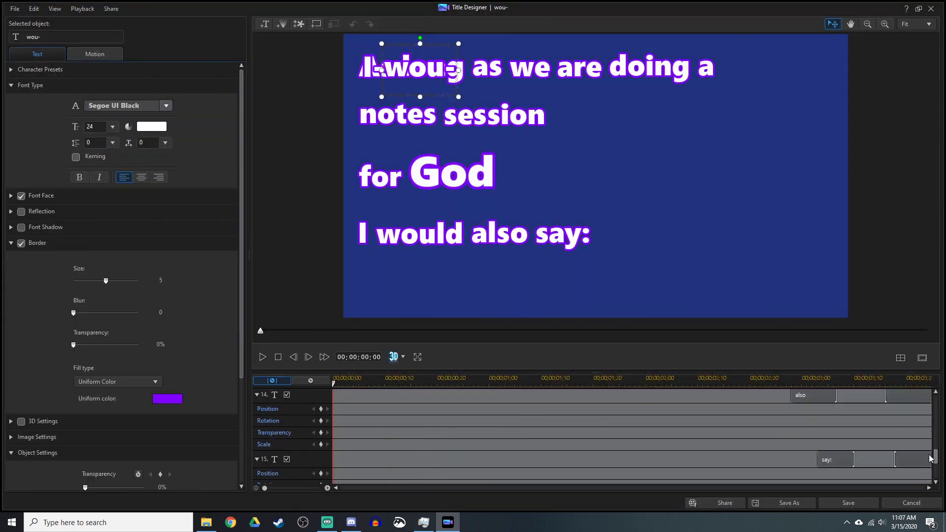
Step: Collapse the title's word tracks and shift the starts of "would", "also" and "say:" slightly later
scroll(913, 418, "up", 3)
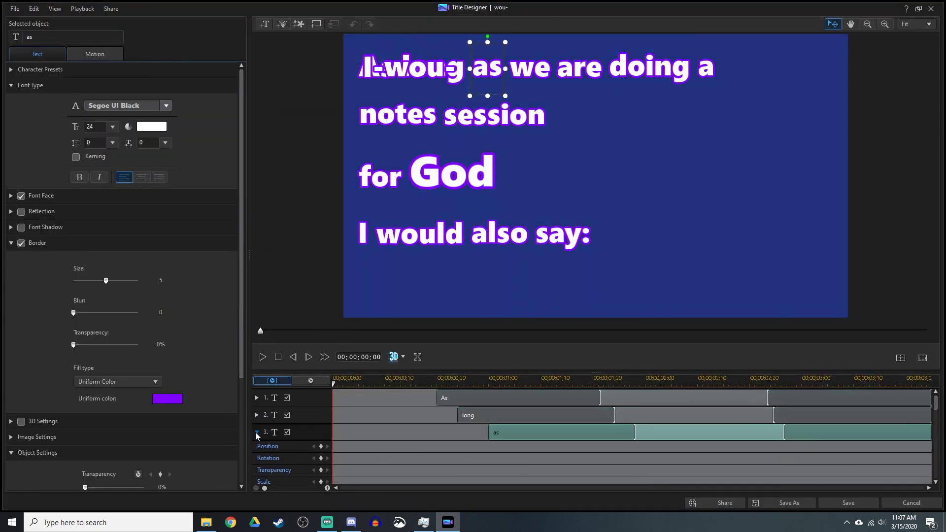
key("Tab")
key("Tab")
key("Tab")
key("Tab")
key("Tab")
key("Tab")
key("Tab")
key("Tab")
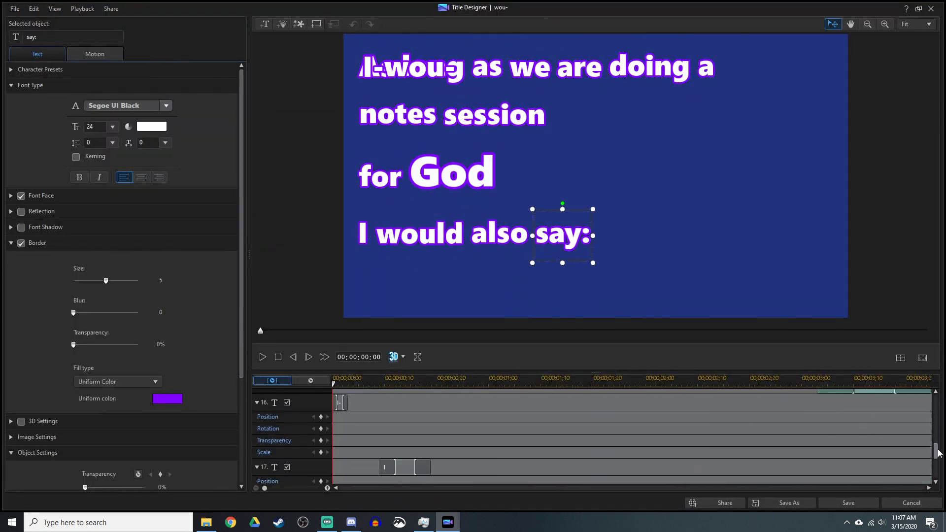
key("space")
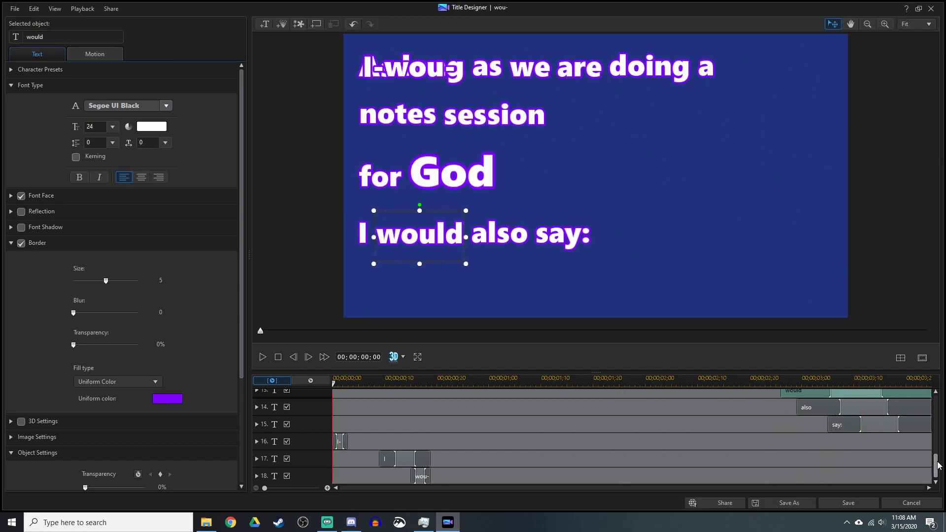
Step: Select the title's words together and apply the Slide Right ending effect to them
key("ctrl+a")
left_click(94, 54)
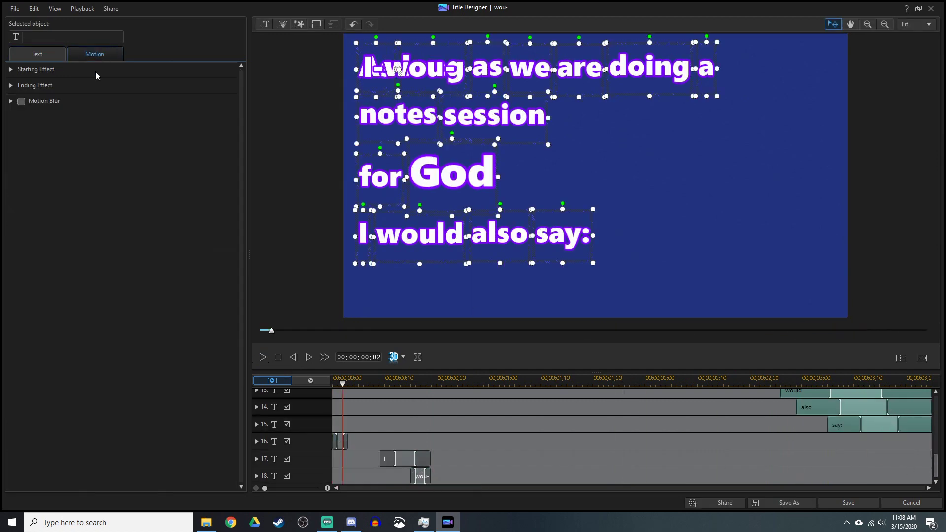
left_click(12, 87)
scroll(124, 271, "down", 5)
left_click(77, 272)
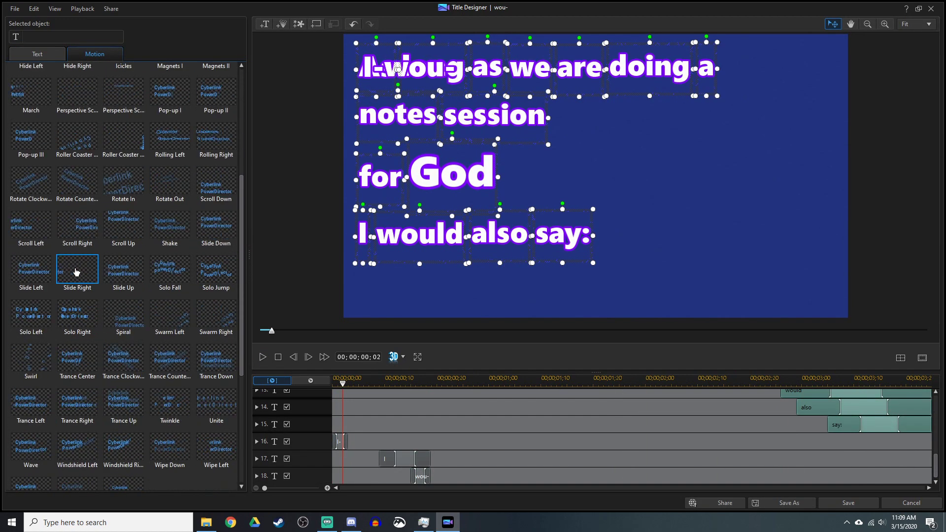
Step: Align the start of the words' ending effects at 00;00;03;18 and preview the title
left_click(894, 421)
scroll(894, 419, "up", 3)
scroll(894, 417, "up", 2)
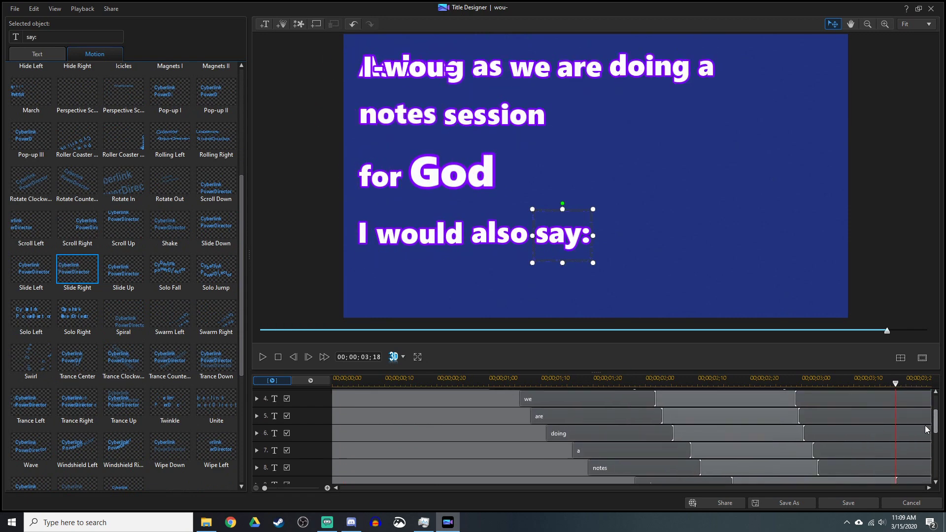
scroll(896, 422, "up", 3)
left_click_drag(895, 429, 885, 428)
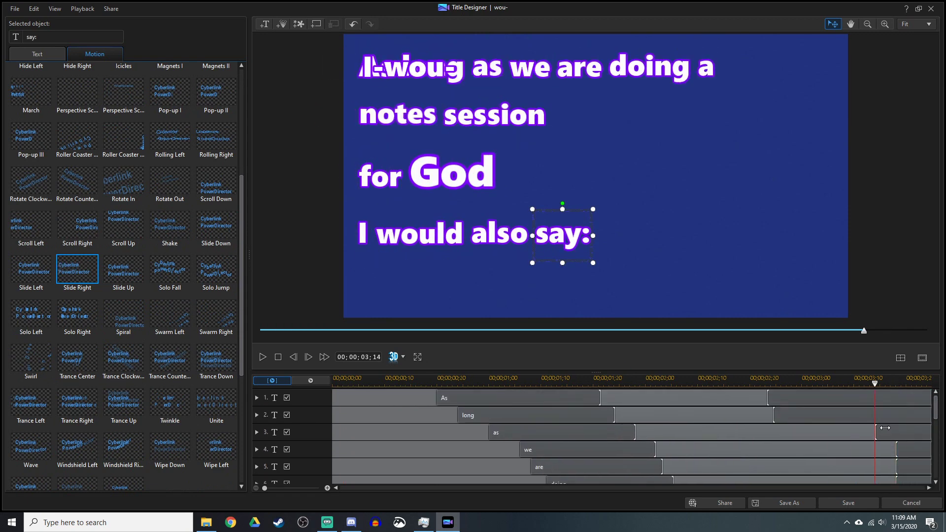
left_click(263, 358)
left_click(263, 358)
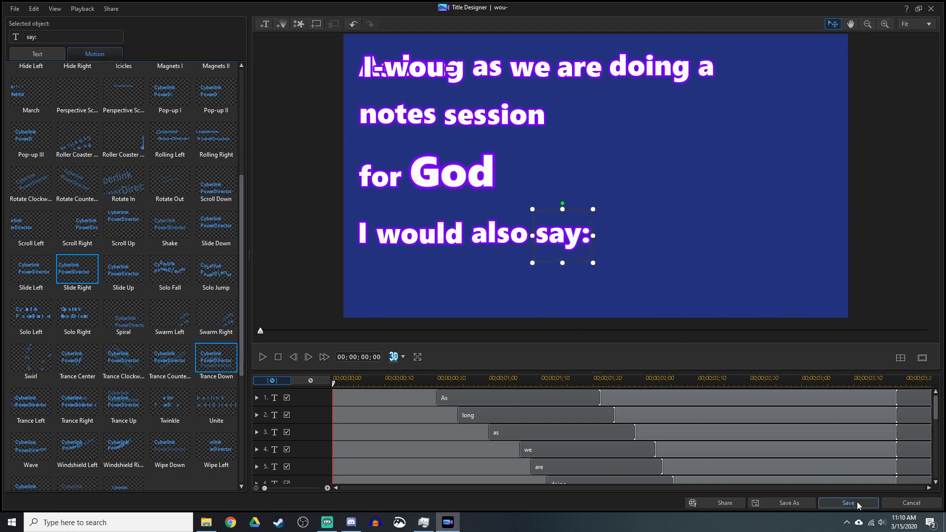
Step: Save the title and the project, and select the "My Title" clip on track 4
left_click(848, 503)
left_click(133, 7)
left_click(490, 432)
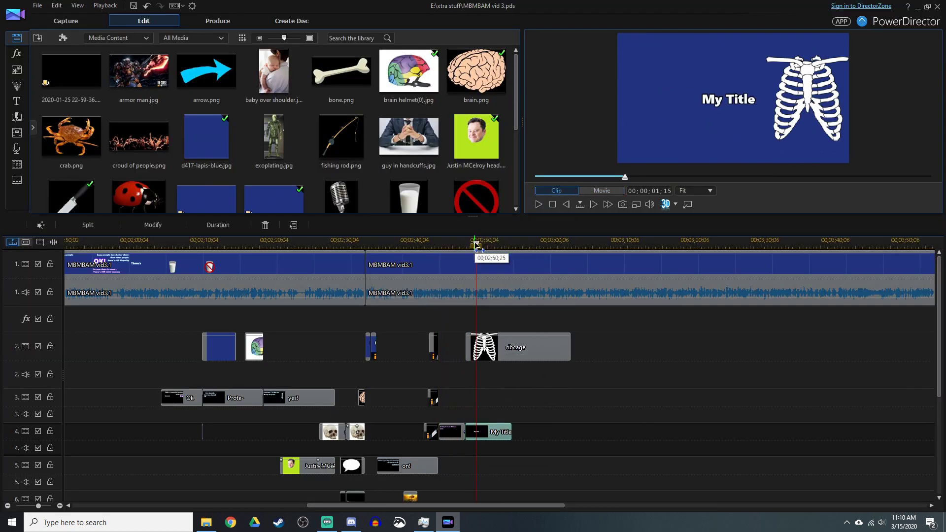
Step: Place the "Travis mcelroy's head" image on track 3 near the start of the ribcage clip and preview the section
left_click_drag(477, 245, 466, 245)
scroll(313, 157, "down", 3)
left_click_drag(473, 386, 471, 398)
scroll(470, 398, "up", 3)
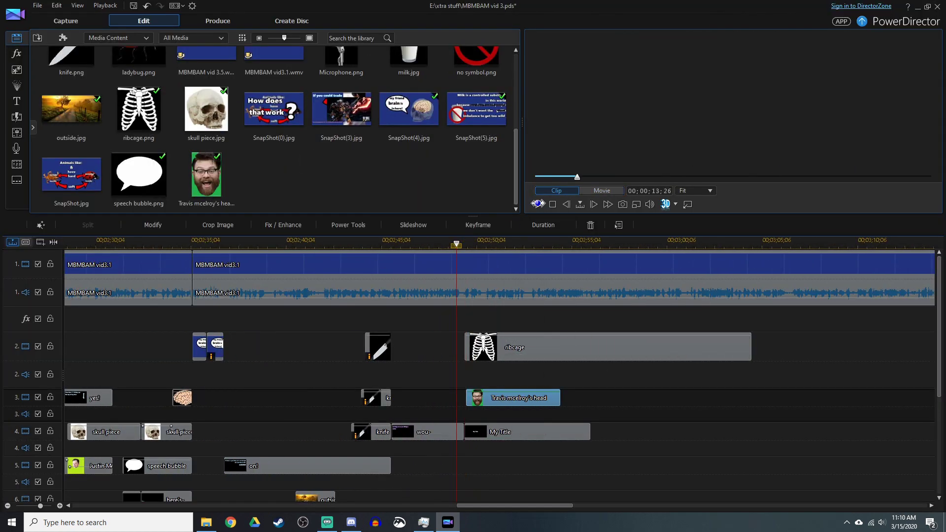
scroll(522, 401, "up", 3)
key("space")
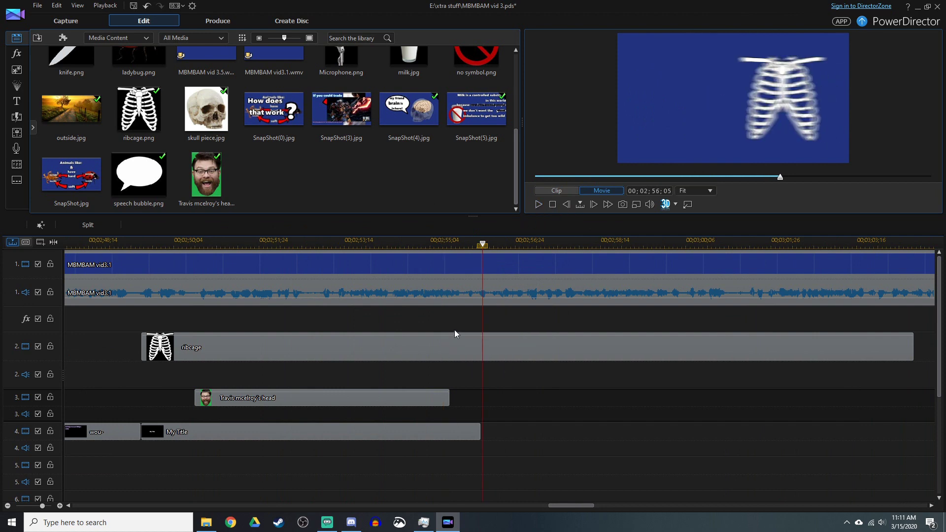
Step: Extend the Travis mcelroy's head clip to the end of "My Title" and move the title to track 5
left_click_drag(449, 398, 480, 398)
left_click_drag(207, 432, 207, 466)
Step: Position the Travis mcelroy head overlay at X 0.280, Y 0.245 with its green background keyed out, and save it
double_click(207, 398)
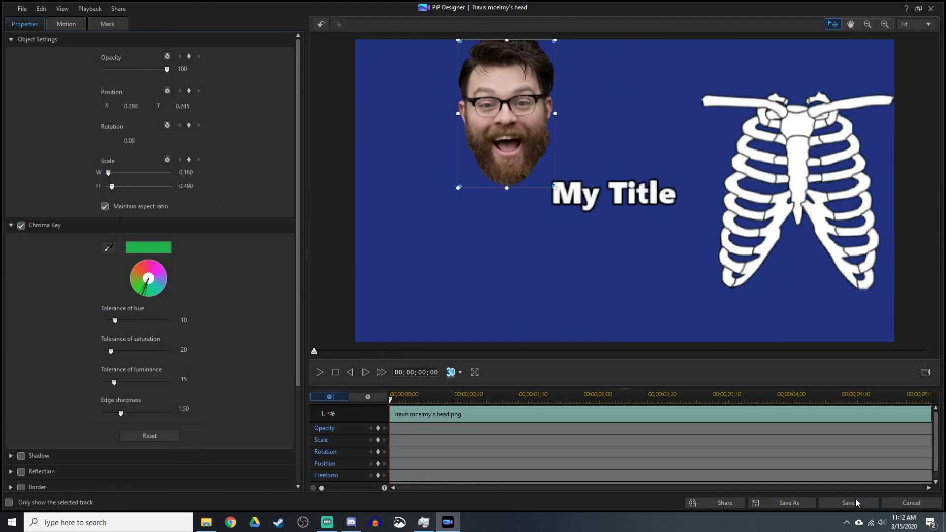
left_click(855, 503)
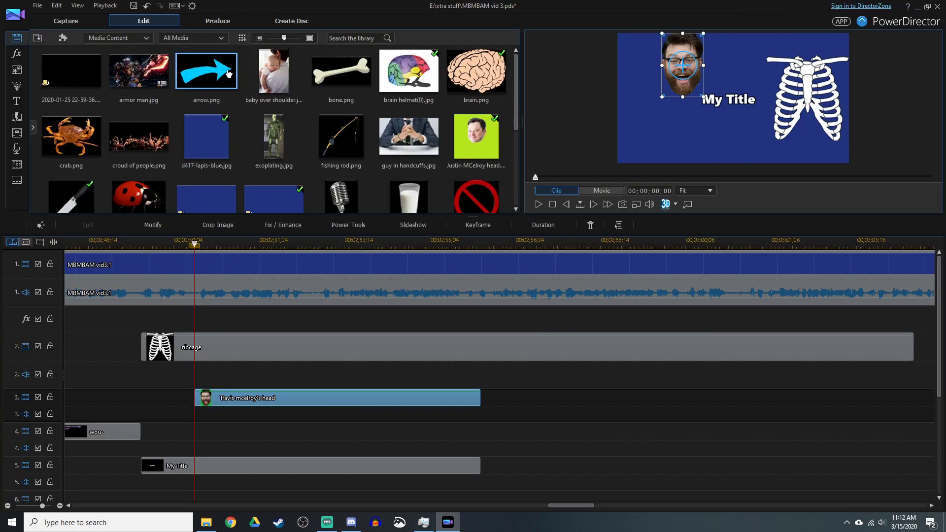
Step: Add the arrow image on track 4 under the head clip, then flip, shrink and rotate it beside the head
left_click_drag(205, 72, 207, 431)
double_click(345, 431)
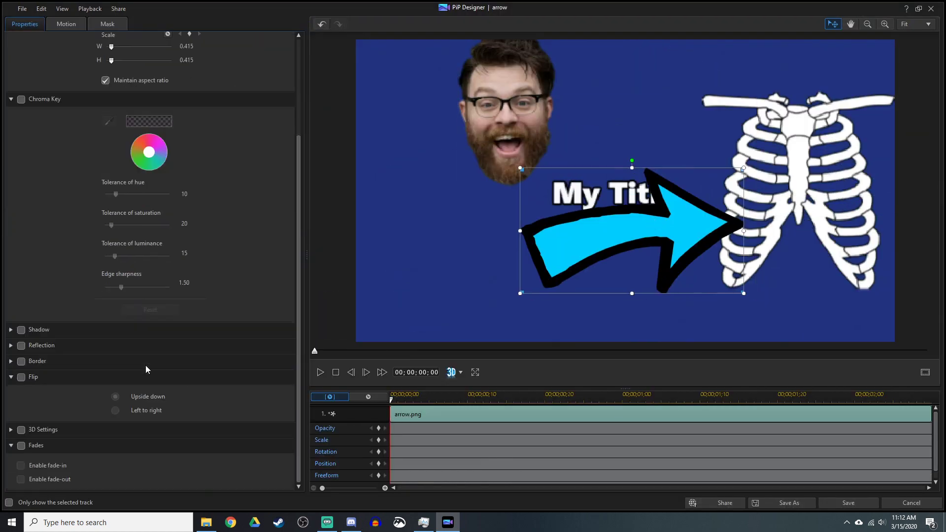
left_click(115, 411)
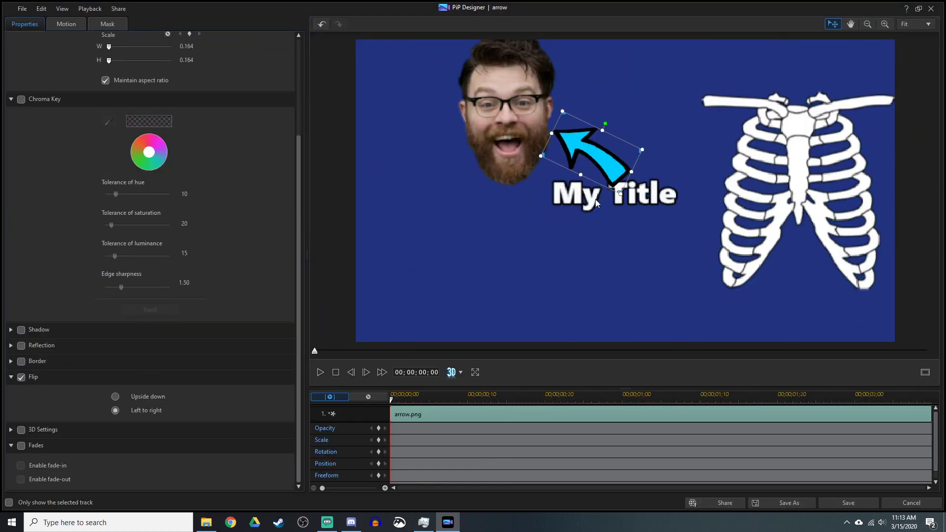
left_click_drag(465, 189, 403, 288)
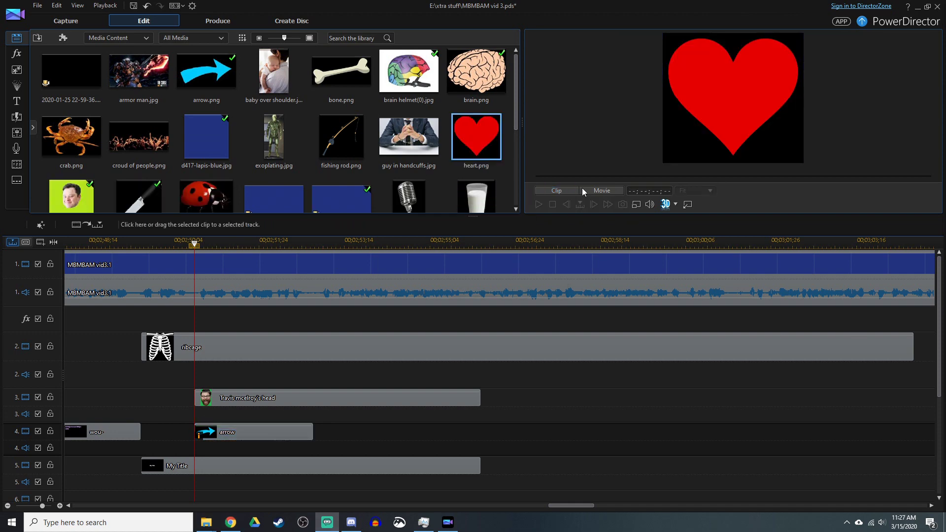
Step: Place the heart image on track 5 and shift the arrow and heart clips to start about 00;02;50;25
left_click_drag(476, 136, 246, 446)
left_click(539, 204)
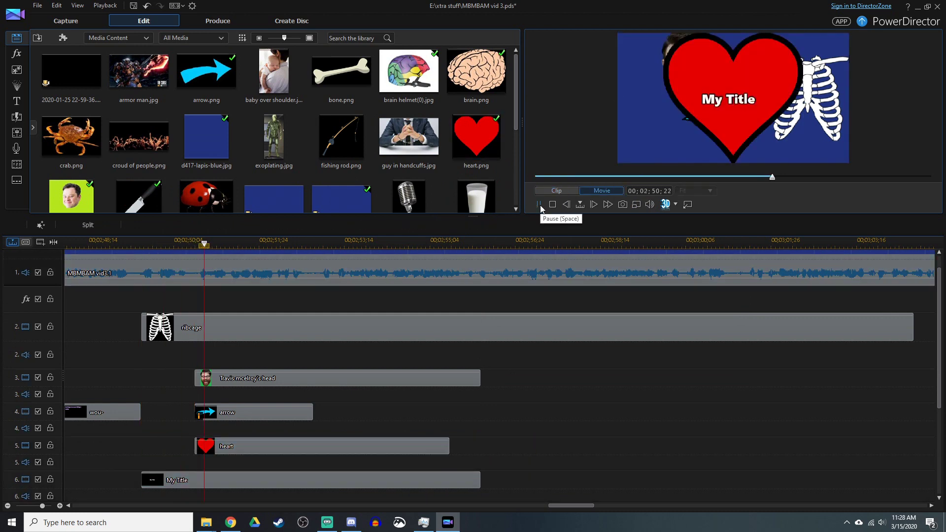
left_click(256, 413)
scroll(197, 448, "up", 2)
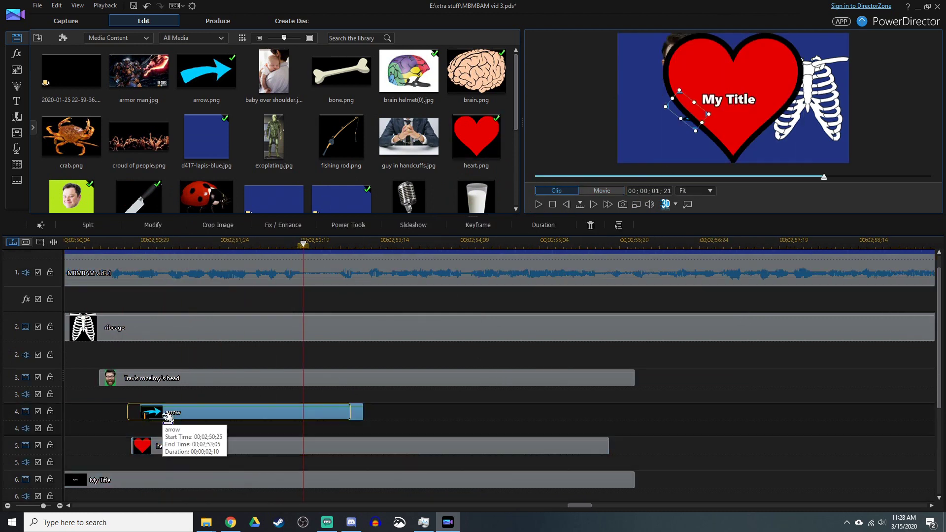
Step: Scale the heart to W 0.204, H 0.337 and position it at X 0.474, Y 0.770, beneath the title
double_click(567, 445)
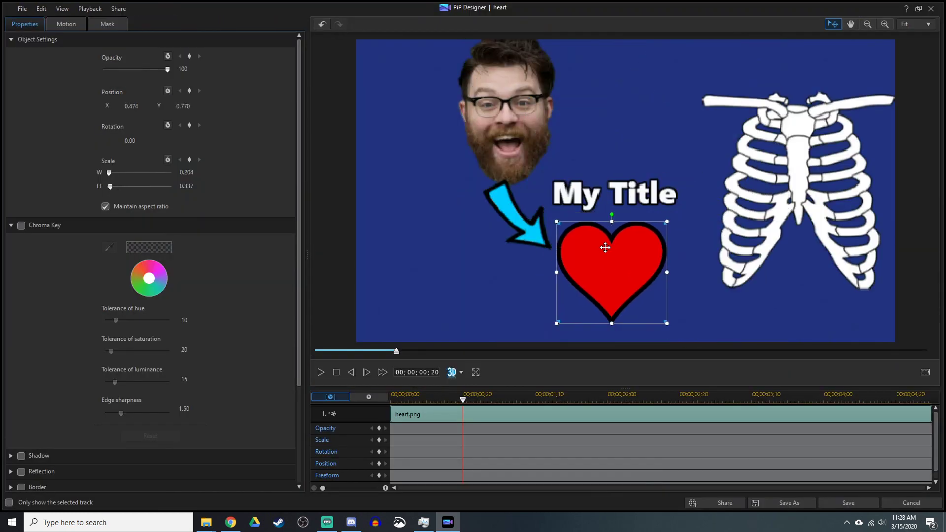
key("Escape")
Step: Move "My Title" to track 7 and add a second arrow on track 6, flipped upside down and pointing from the heart to the ribcage
left_click(270, 433)
left_click_drag(270, 470, 271, 461)
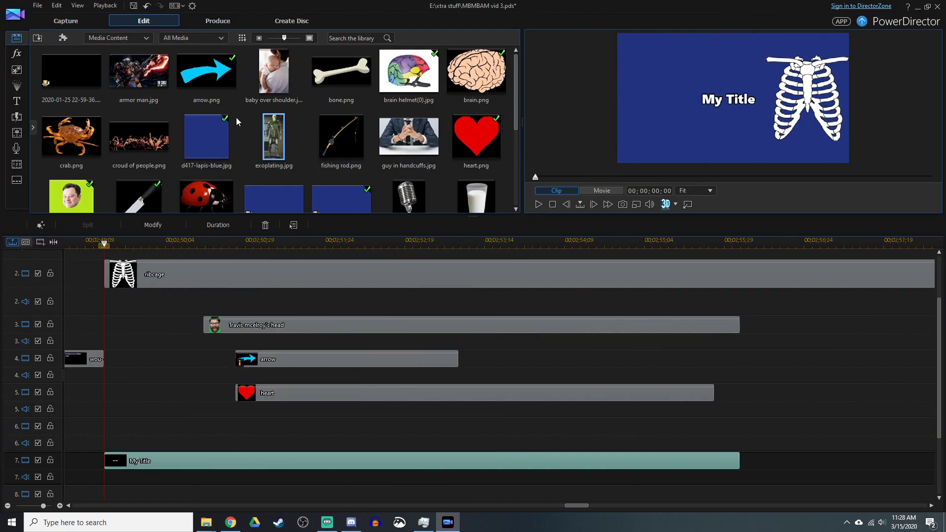
left_click_drag(206, 71, 290, 427)
left_click(176, 227)
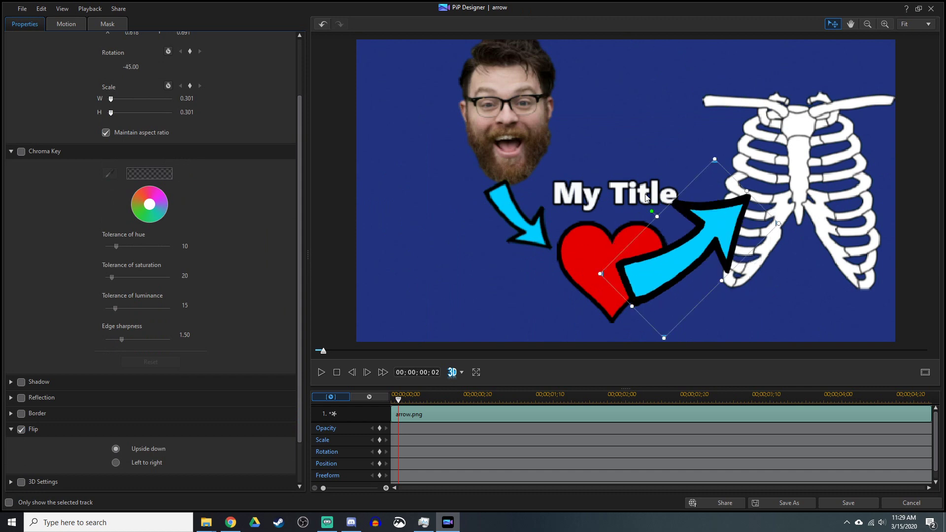
left_click_drag(708, 255, 705, 261)
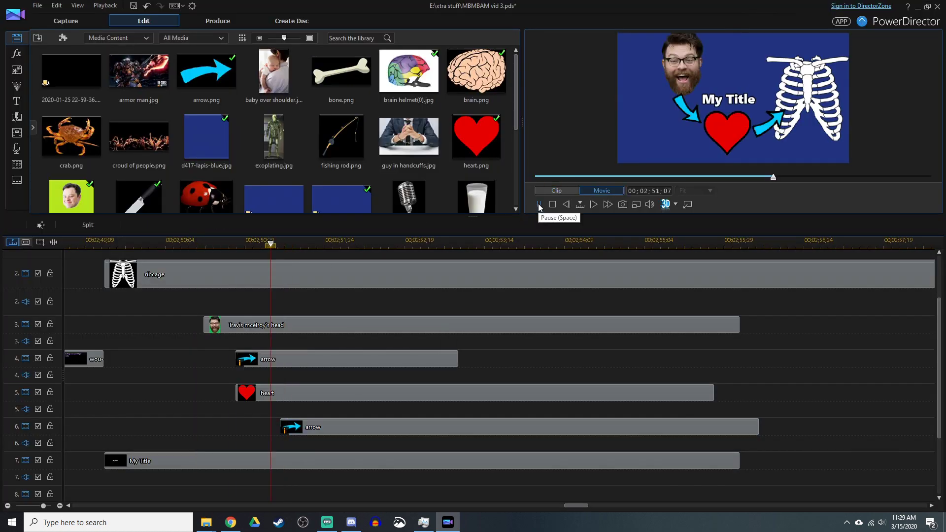
Step: Start the second arrow earlier, trim it and the heart to end with the first arrow, and preview the timing
left_click(285, 326)
left_click(285, 358)
left_click(266, 461)
left_click(737, 427)
left_click(468, 295)
left_click(505, 393)
left_click(458, 420)
left_click_drag(713, 392, 458, 421)
left_click(539, 204)
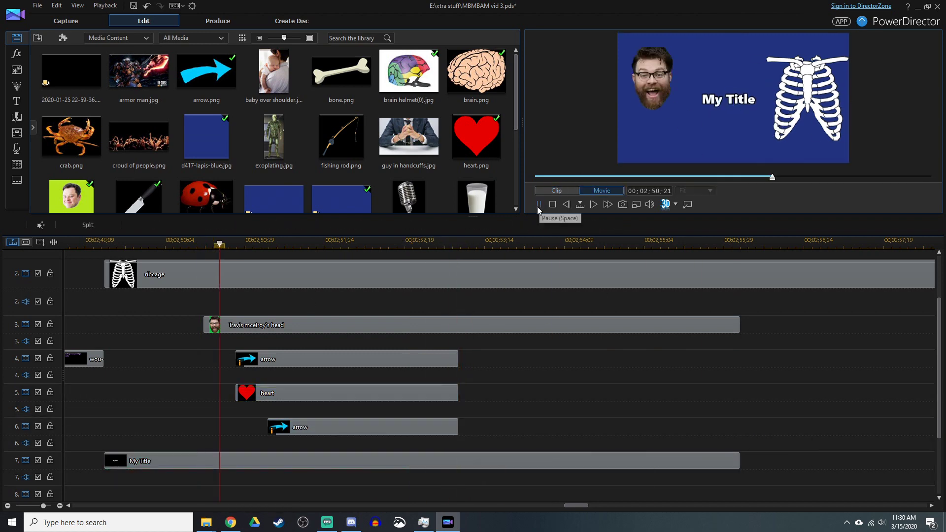
Step: Remove the "My Title" clip from track 7 and play back the ribcage sequence
left_click(538, 204)
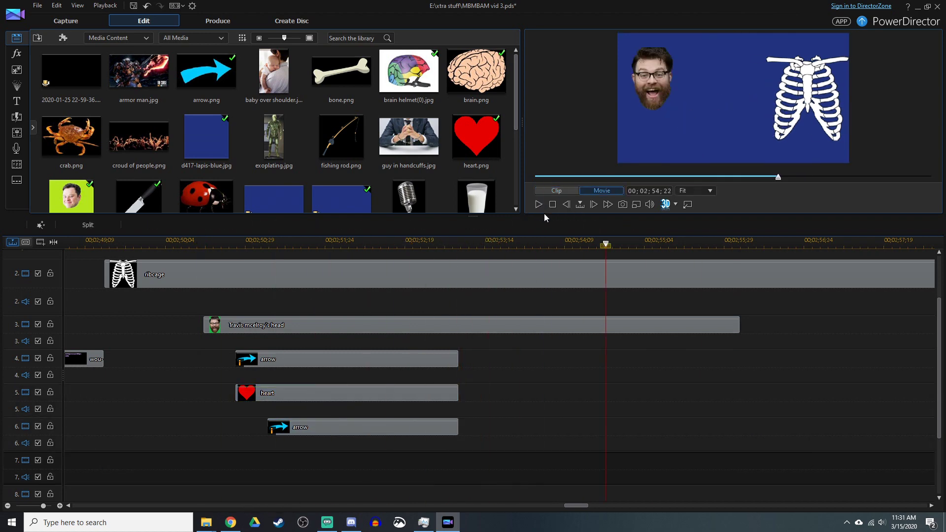
left_click(539, 205)
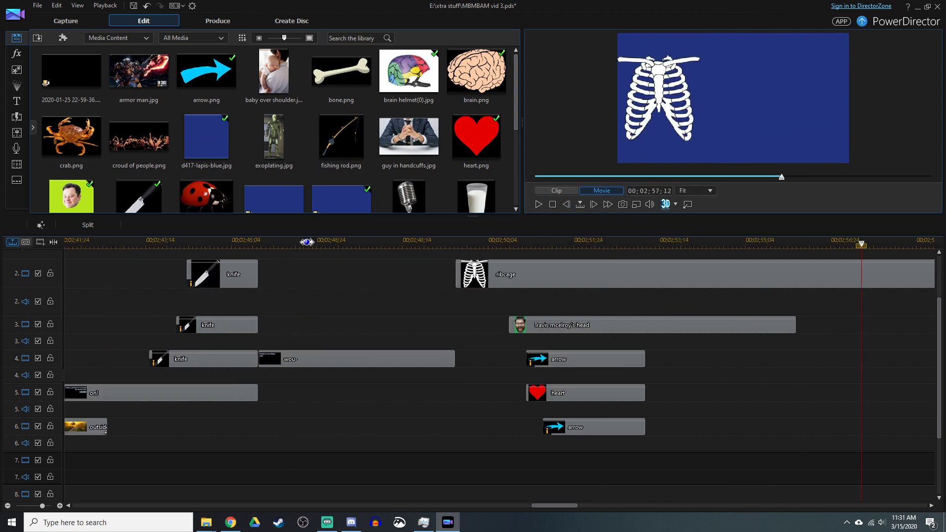
left_click_drag(290, 245, 315, 245)
Step: Trim the ends of both arrow clips and the heart clip slightly earlier to the same point
left_click(370, 394)
left_click(345, 426)
left_click(345, 359)
left_click(354, 427)
left_click_drag(355, 427, 339, 427)
left_click_drag(353, 359, 339, 359)
left_click_drag(353, 392, 339, 393)
left_click(295, 426)
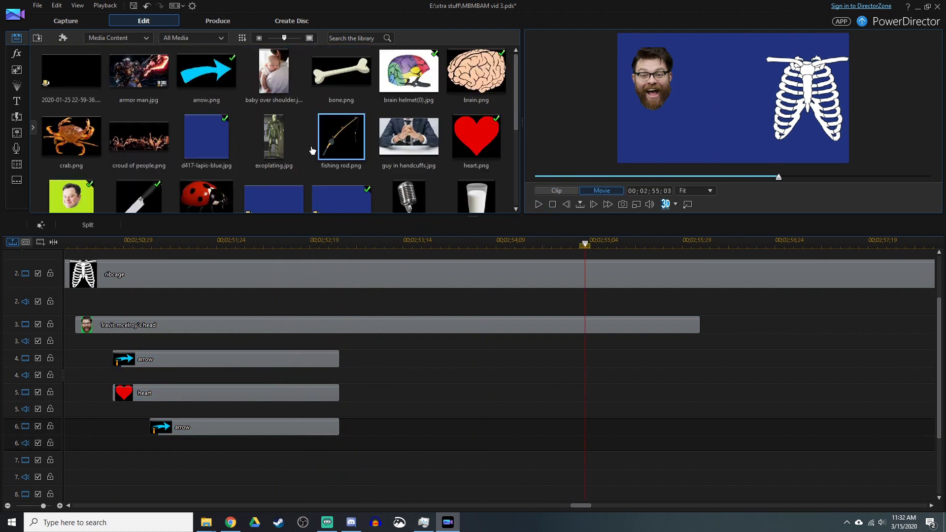
Step: Place the "Justin MCelroy head" image on track 5 after the heart clip and scrub through the audio
scroll(148, 148, "down", 1)
left_click_drag(72, 143, 422, 393)
left_click(513, 245)
left_click_drag(512, 245, 422, 246)
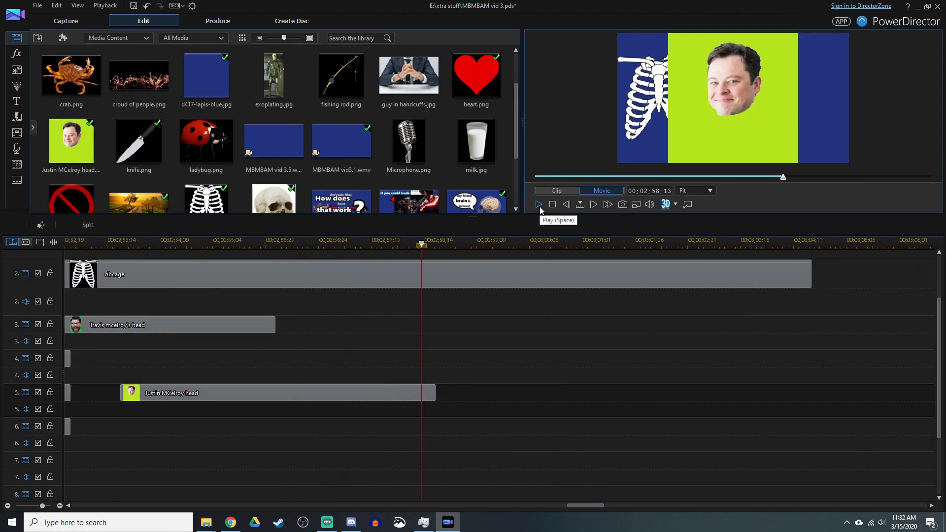
Step: Lengthen the Justin MCelroy head clip on track 5, key out its green background, and preview it
left_click_drag(436, 393, 529, 395)
left_click(390, 241)
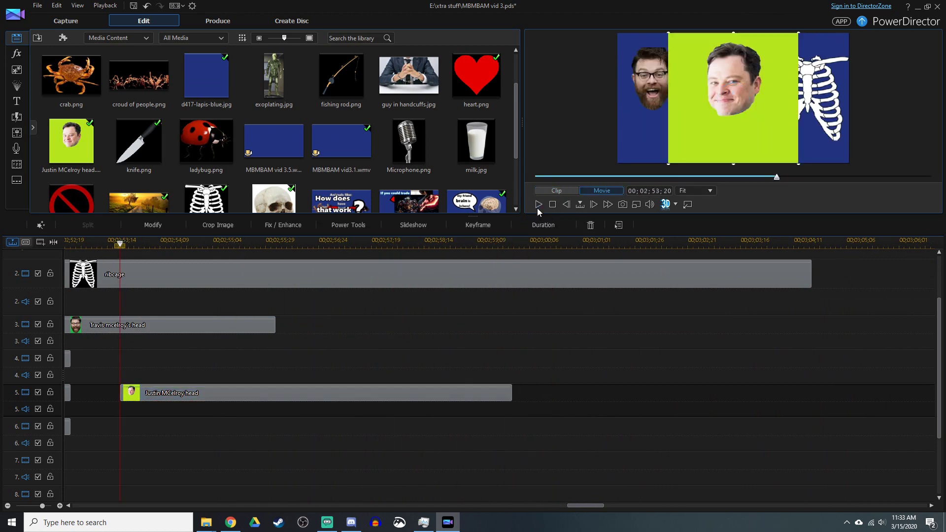
left_click_drag(577, 505, 561, 506)
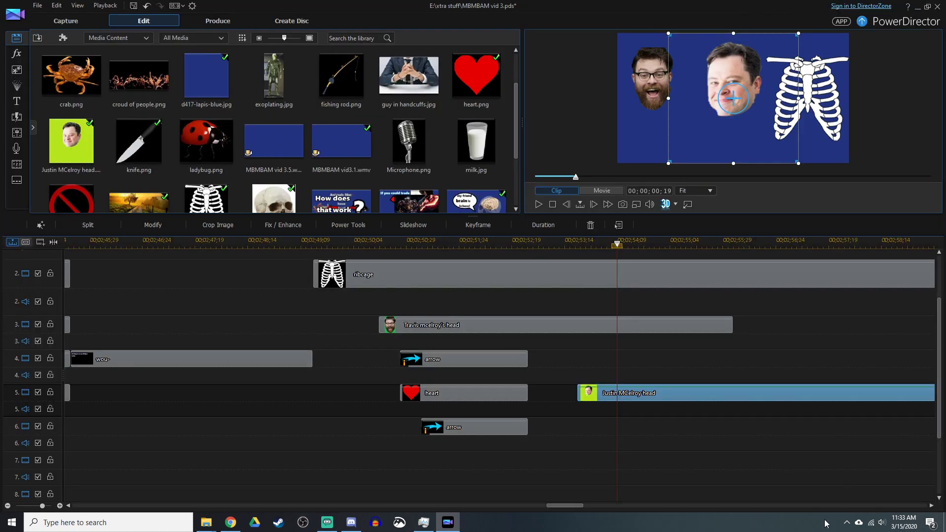
left_click(539, 204)
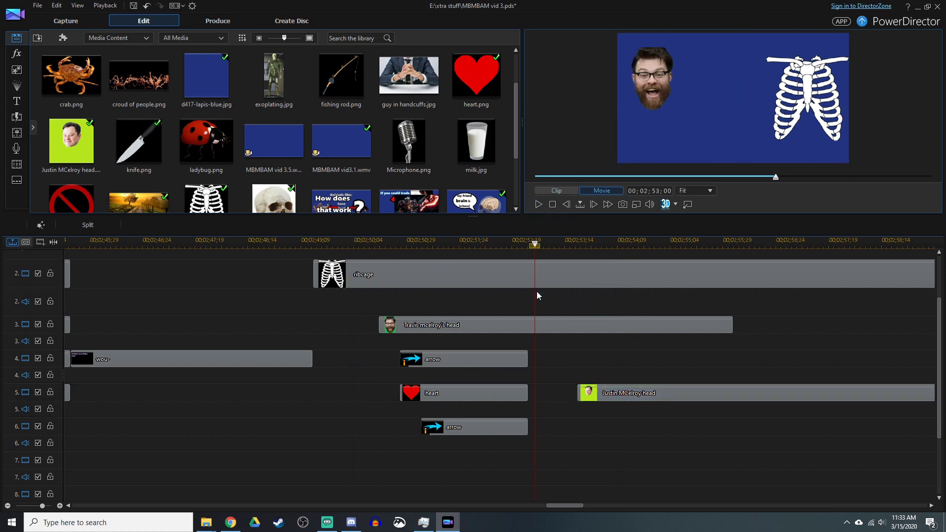
Step: Open the ribcage clip in PiP Designer and shift the first keyframe of its first scale and position pair slightly earlier
double_click(537, 276)
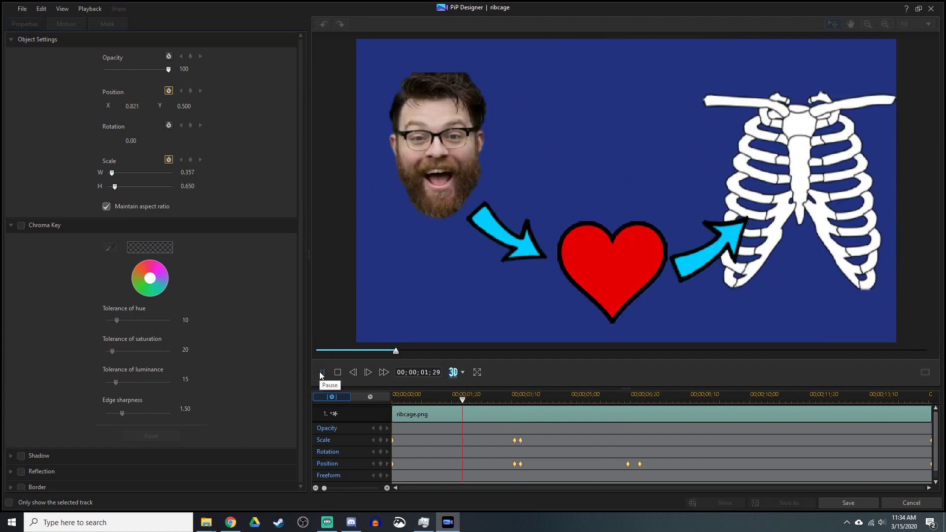
left_click(512, 464)
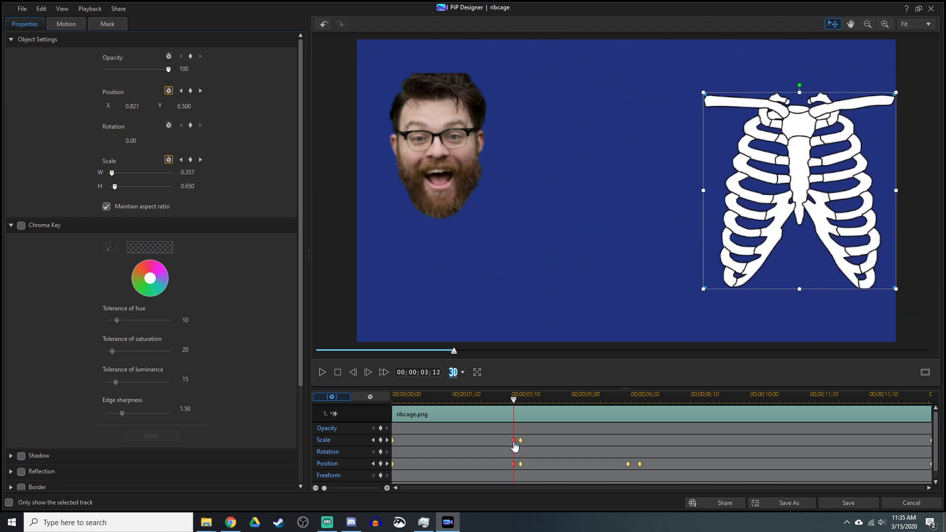
left_click(324, 372)
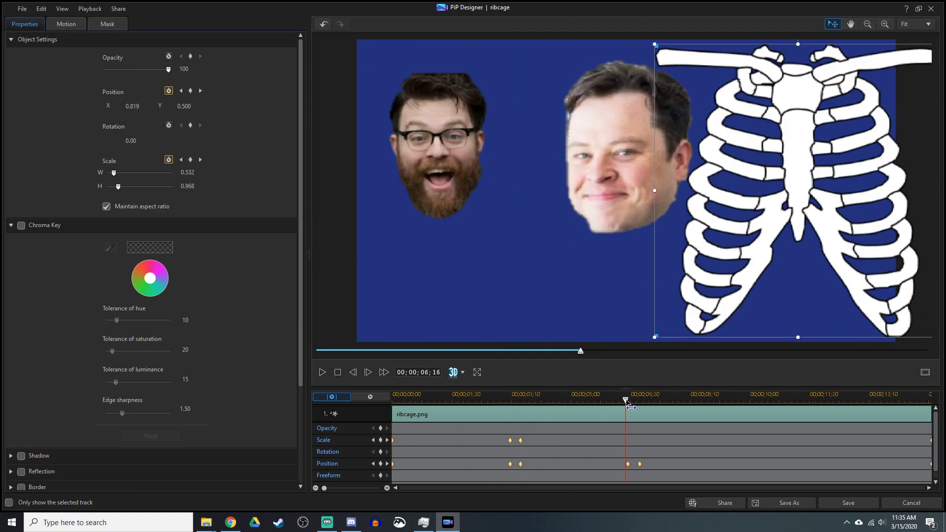
Step: Duplicate the previous scale keyframe at the ribcage's second movement, around 00;00;06;16 and 00;00;06;28, and play it back
right_click(627, 463)
left_click(663, 495)
right_click(640, 440)
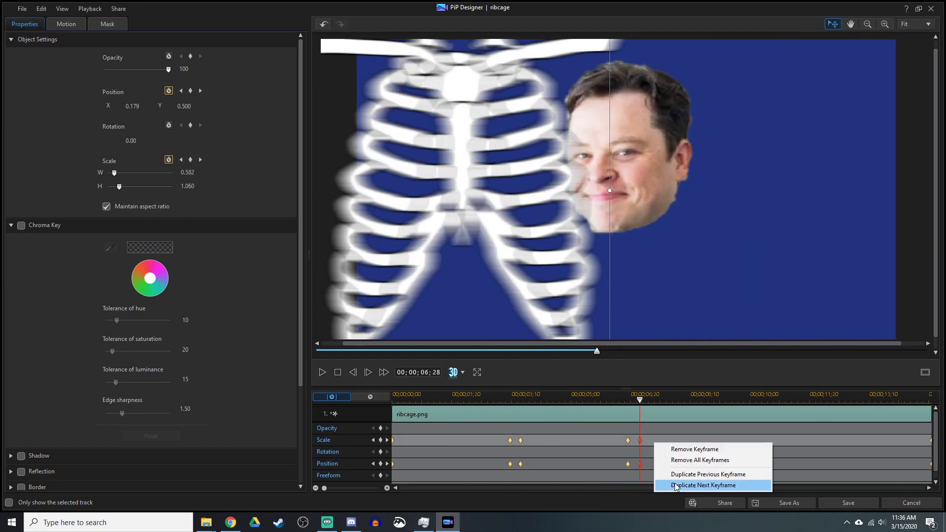
left_click(699, 471)
left_click(323, 373)
left_click(322, 374)
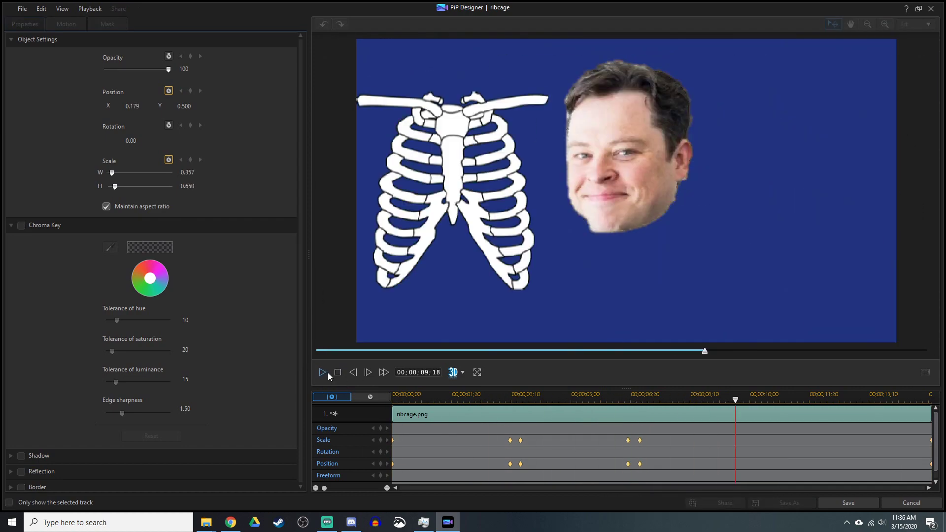
Step: Keyframe the ribcage's scale and position at 00;00;08;16, enlarge it just after that point, and preview the growth
left_click(323, 372)
left_click_drag(798, 190, 453, 190)
left_click_drag(549, 190, 691, 204)
key("ctrl+z")
mouse_move(702, 400)
left_mouse_down()
mouse_move(733, 401)
mouse_move(699, 405)
left_mouse_up()
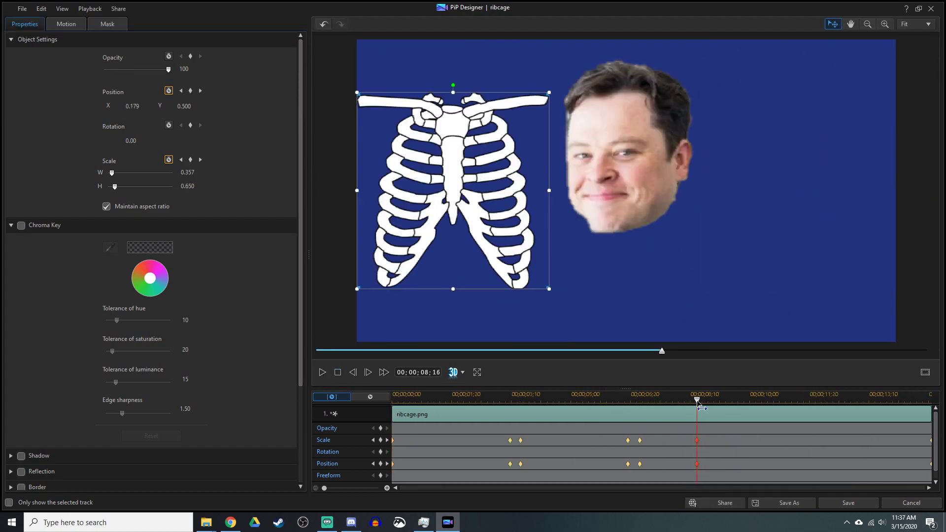
left_click_drag(548, 190, 686, 226)
left_click(323, 373)
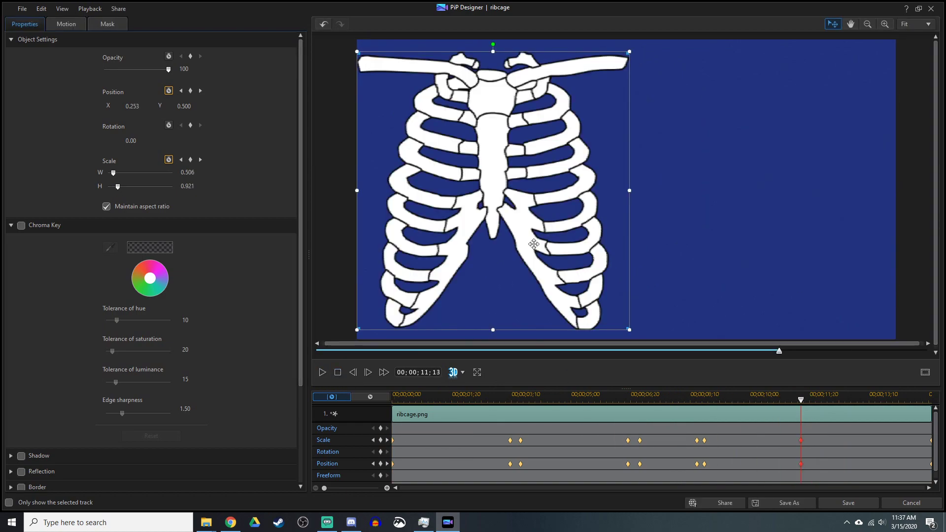
Step: Move the ribcage upward at the 00;00;11;13 keyframe and add a scale and position keyframe before it
left_click_drag(521, 320, 522, 276)
left_click(323, 372)
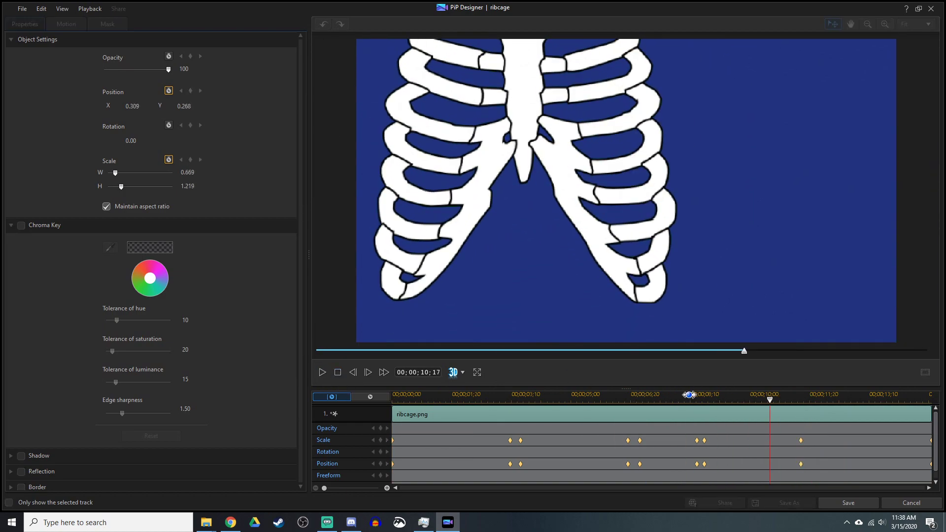
left_click_drag(739, 399, 803, 404)
left_click(323, 374)
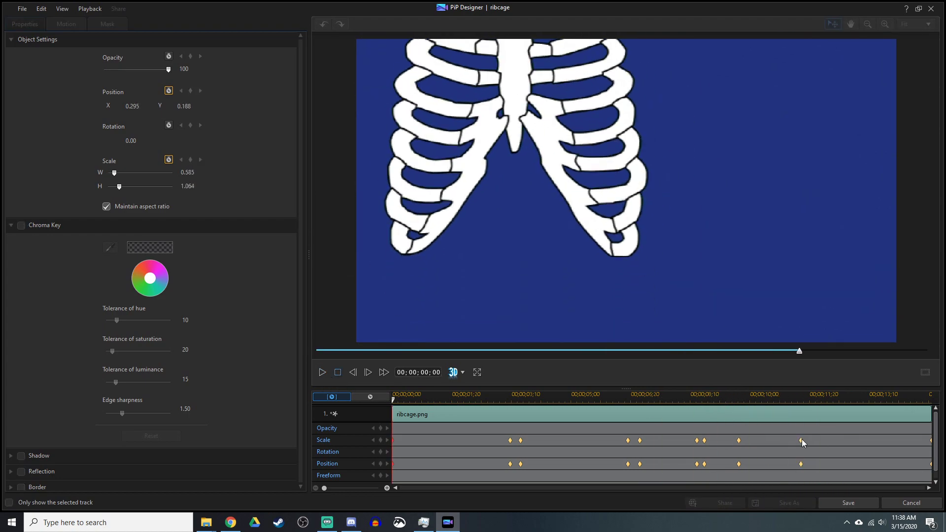
Step: Add two scale and position keyframes near the end of the ribcage clip and pull them closer together
left_click(323, 372)
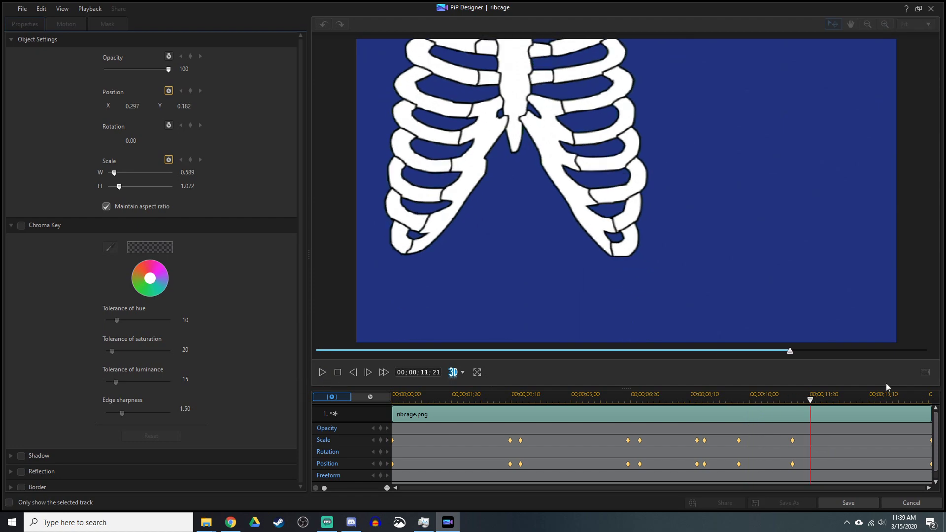
left_click(870, 400)
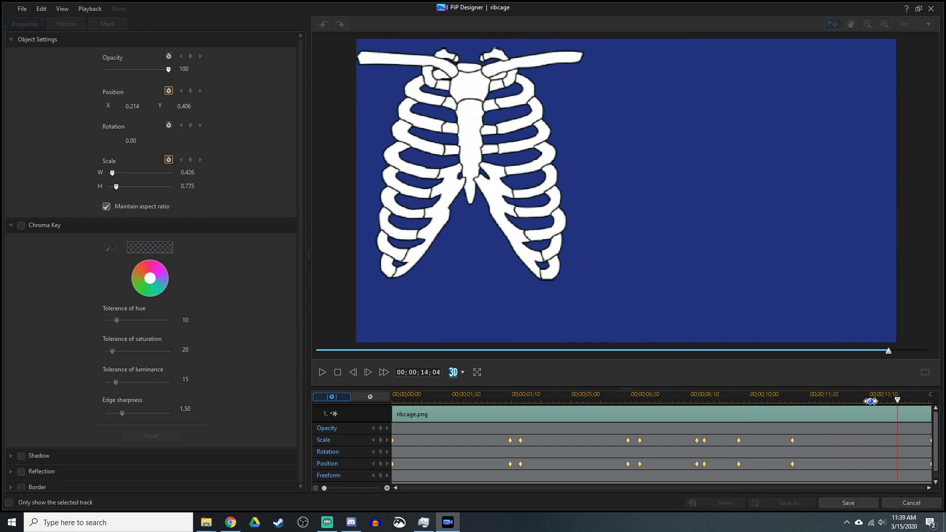
left_click(733, 393)
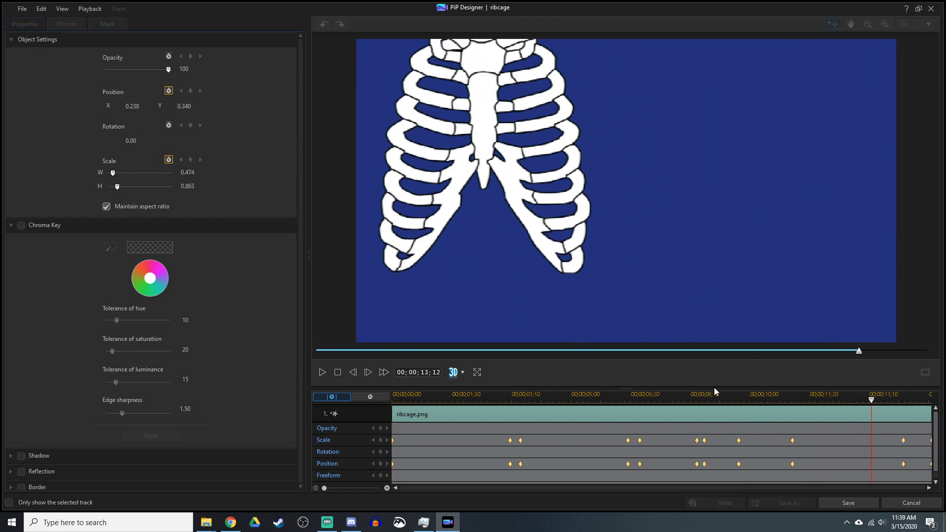
left_click(322, 372)
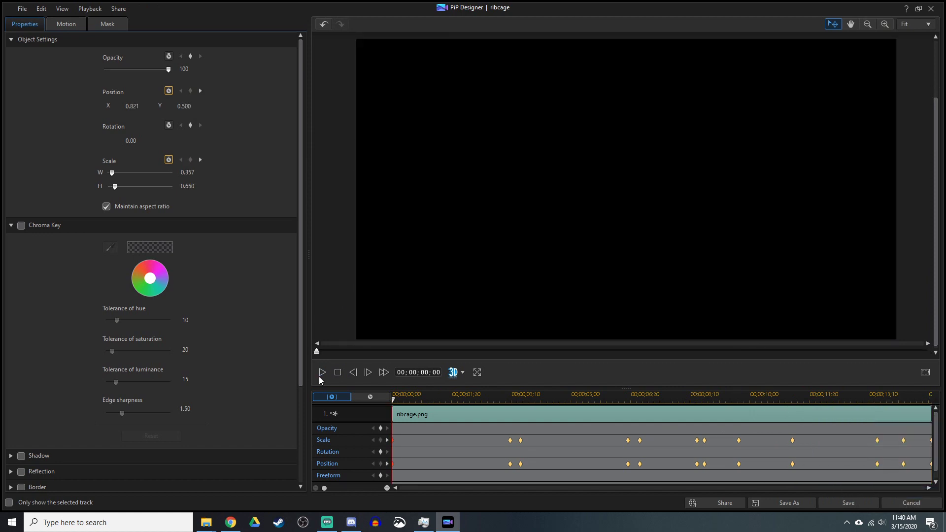
left_click_drag(536, 400, 892, 400)
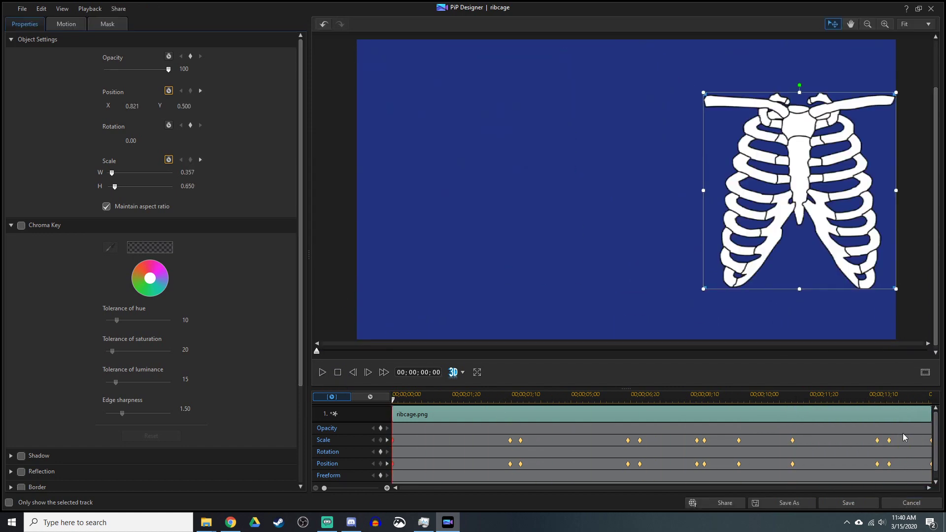
Step: Check the ribcage's final frame at 00;00;15;01 and play back its animation
left_click(929, 400)
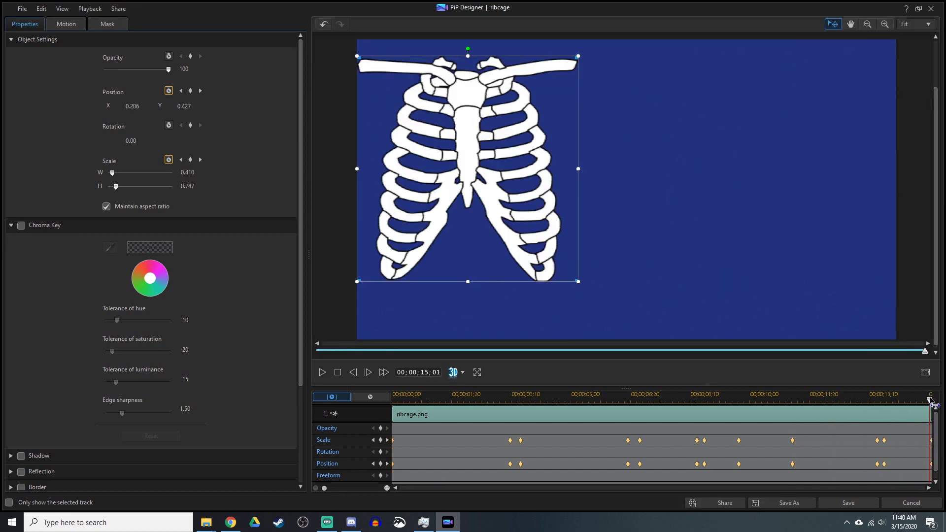
left_click(323, 373)
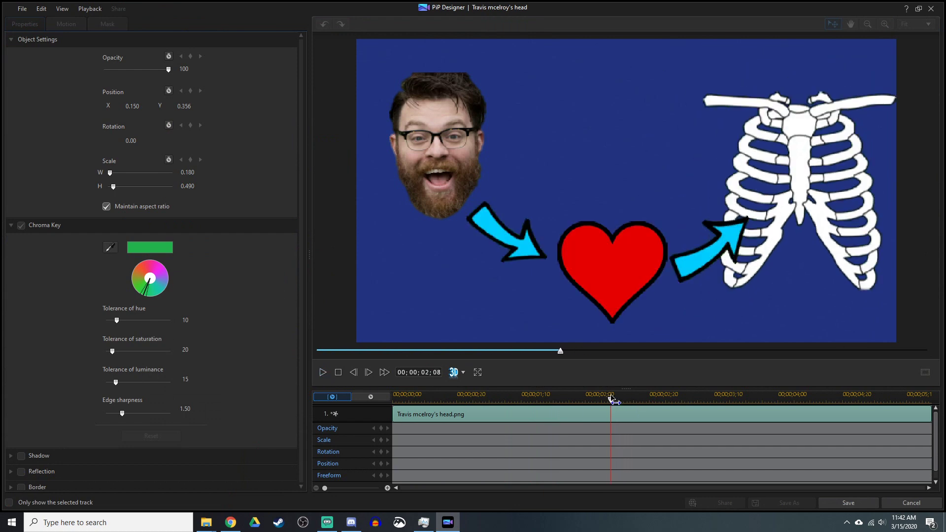
Step: Add scale and position keyframes to the bearded head at 00;00;02;07 and 00;00;02;18, enlarging it between them
left_click(338, 372)
left_click(381, 464)
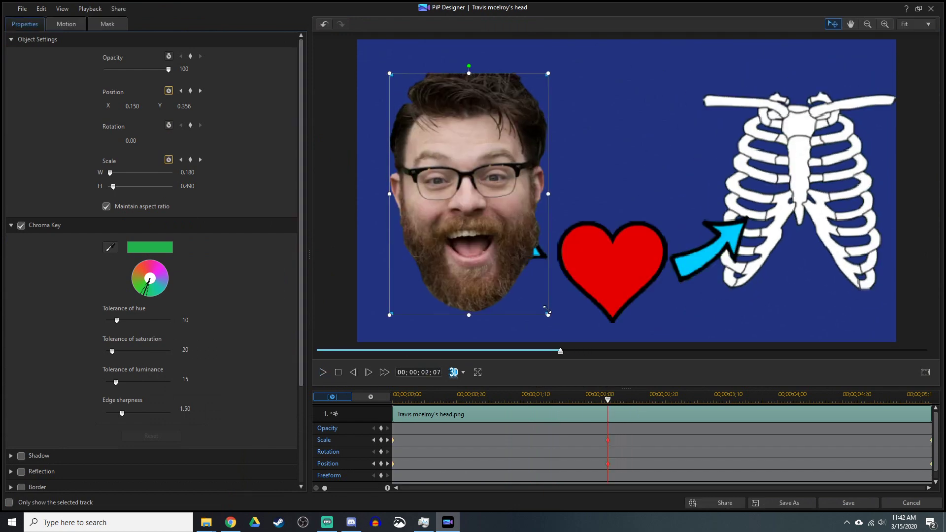
left_click_drag(607, 400, 643, 397)
left_click(382, 463)
Step: Adjust the bearded head's end scale and position keyframes so it holds its enlarged size, and play the movie
left_click(930, 440)
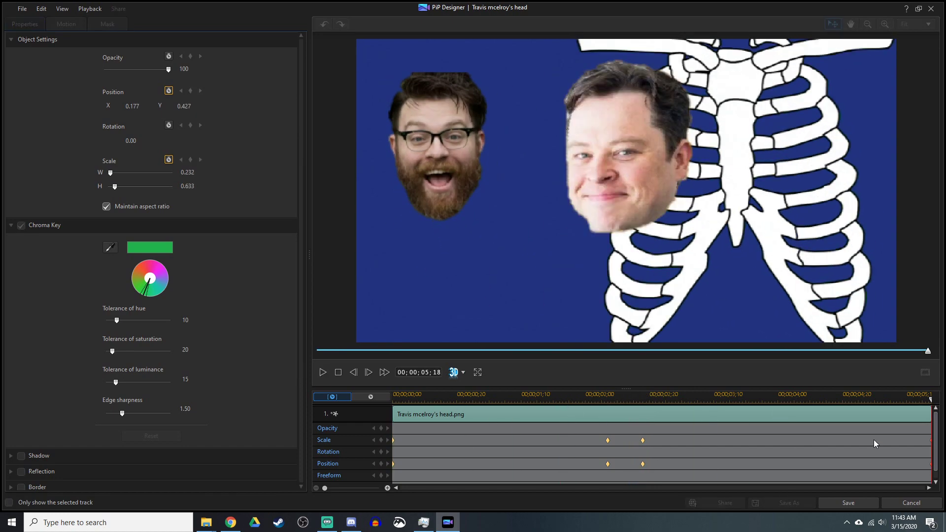
right_click(929, 445)
left_click(642, 440)
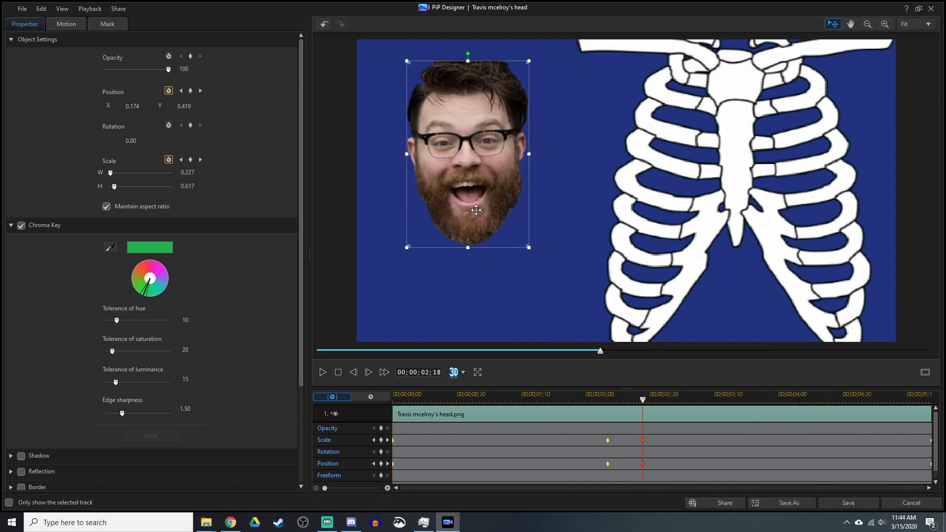
right_click(930, 464)
left_click(537, 204)
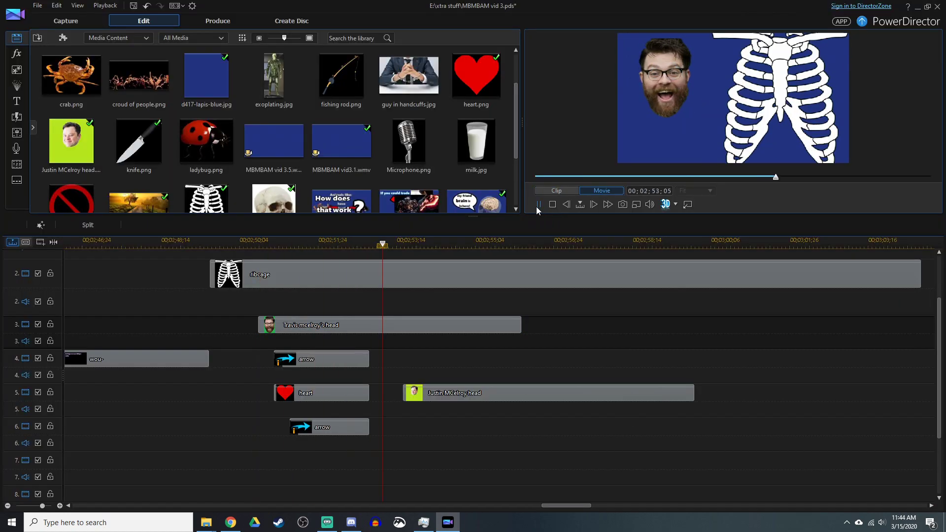
Step: Open the clean-shaven head's clip, shrink the head to 0.382 by 0.679, and keyframe its position at 00;00;00;14
double_click(520, 392)
left_click(324, 372)
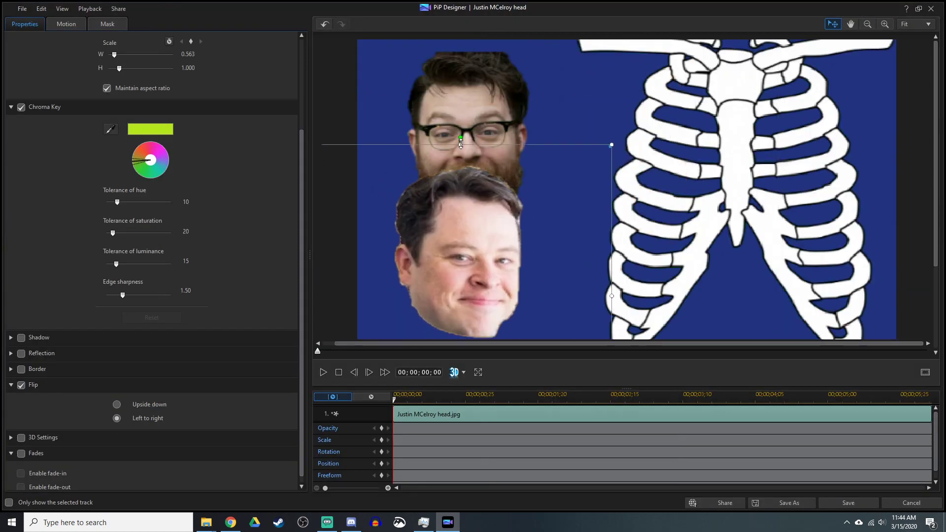
left_click(433, 400)
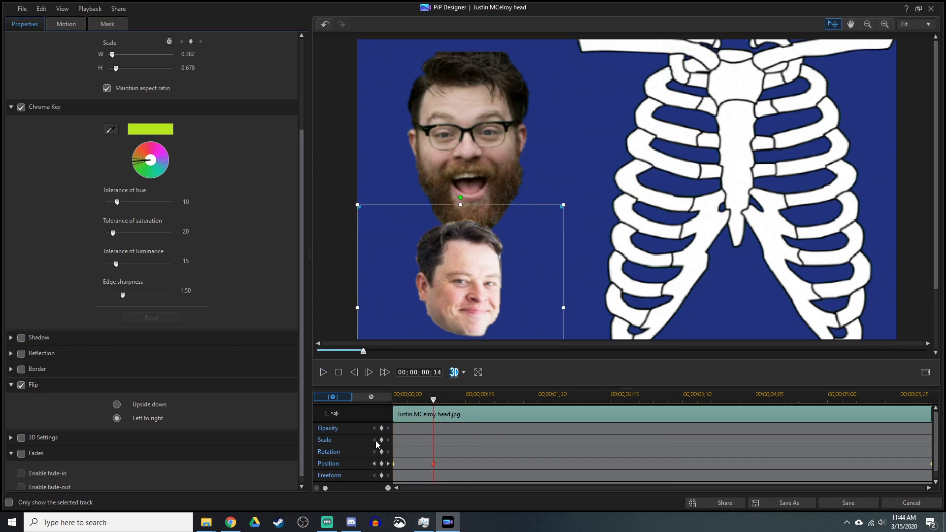
scroll(599, 222, "down", 2)
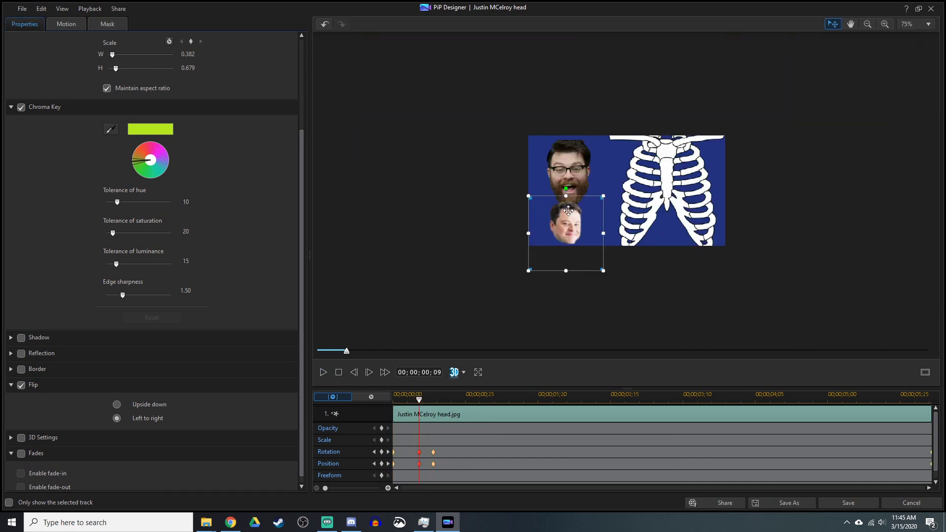
Step: Retime the clean-shaven head's first rotation and position keyframes, enable motion blur, and play back its entrance from below the frame
left_click_drag(419, 452, 428, 467)
left_click(323, 372)
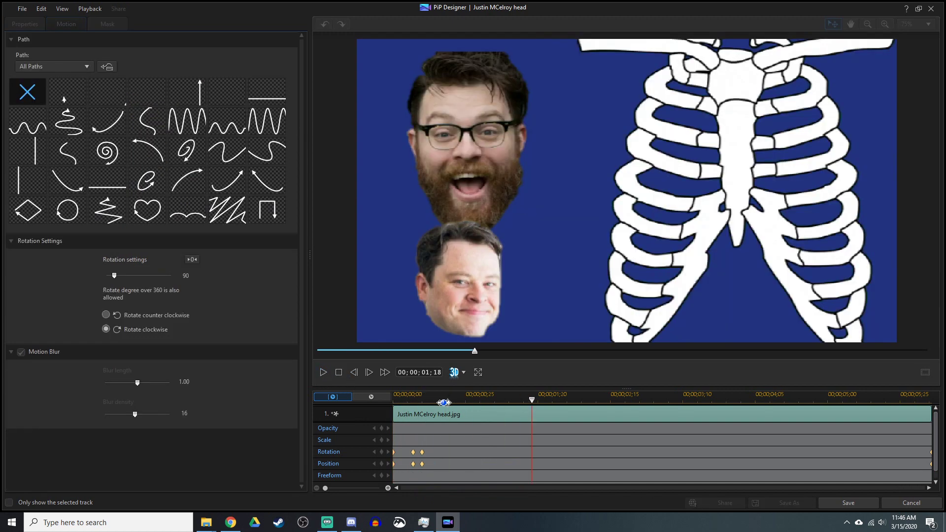
left_click(323, 374)
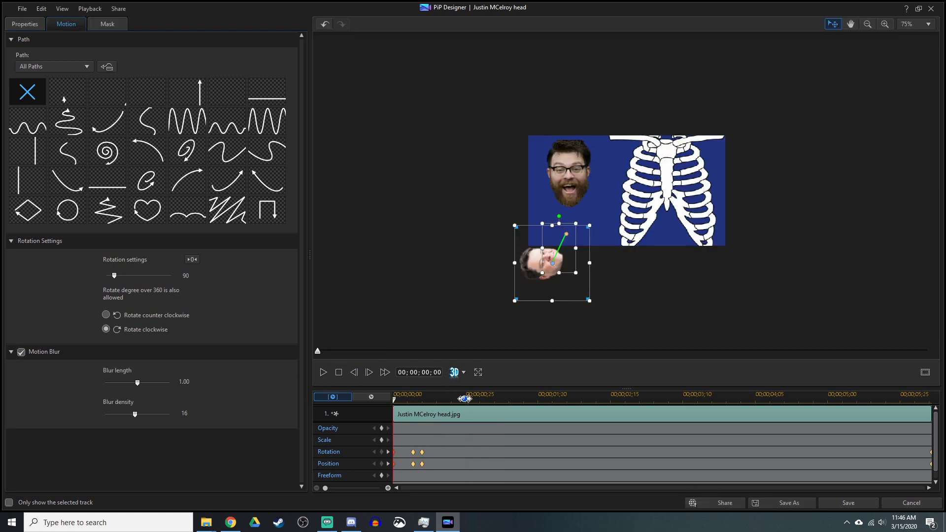
Step: Add rotation and position keyframes just before and at 00;00;00;25, moving the clean-shaven head up beside the ribcage, and preview
left_click(381, 464)
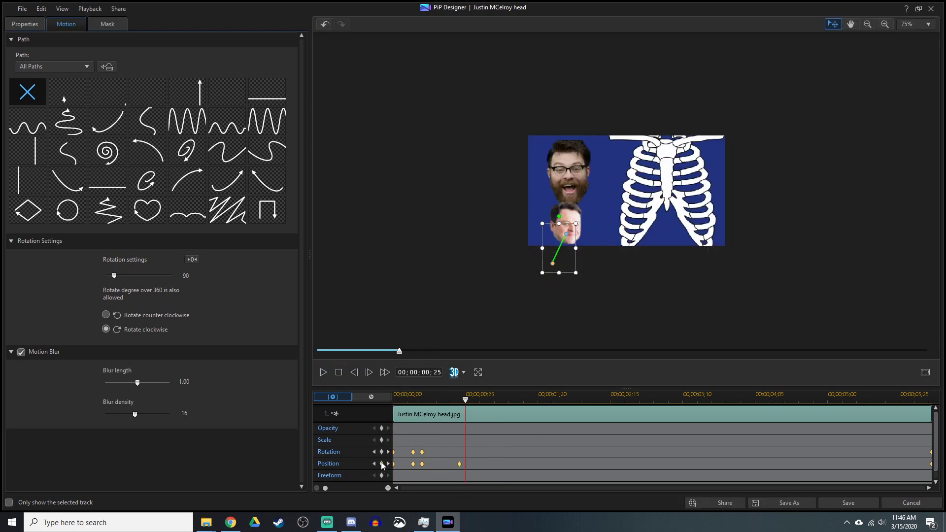
left_click(381, 463)
left_click(460, 400)
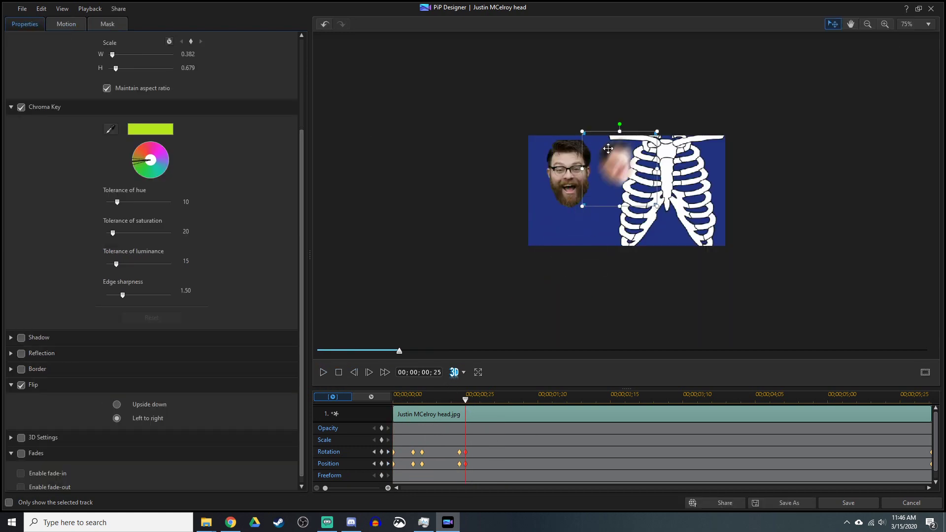
left_click(323, 372)
Step: Keyframe the clean-shaven head's rotation and position at 00;00;01;23 and 00;00;02;16, placing it low beside the ribcage, and preview
left_click(547, 400)
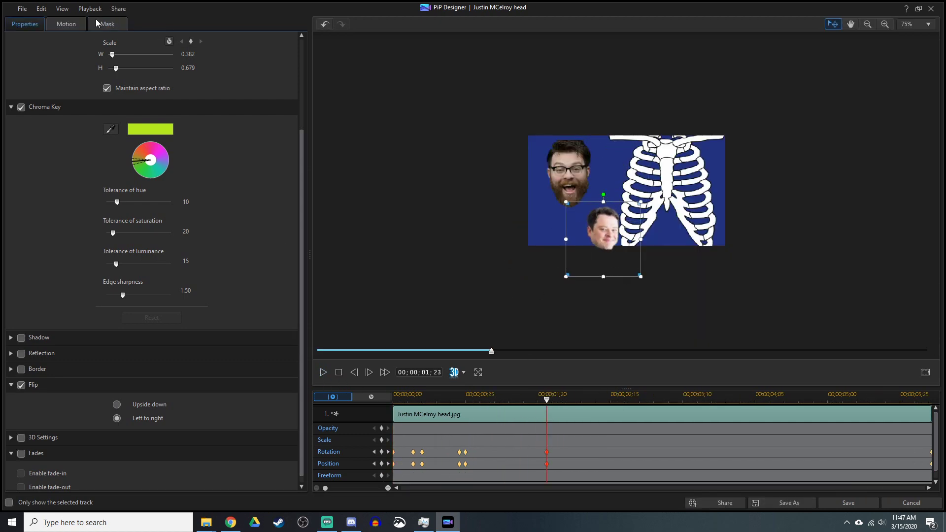
left_click(66, 24)
left_click(323, 372)
left_click(614, 399)
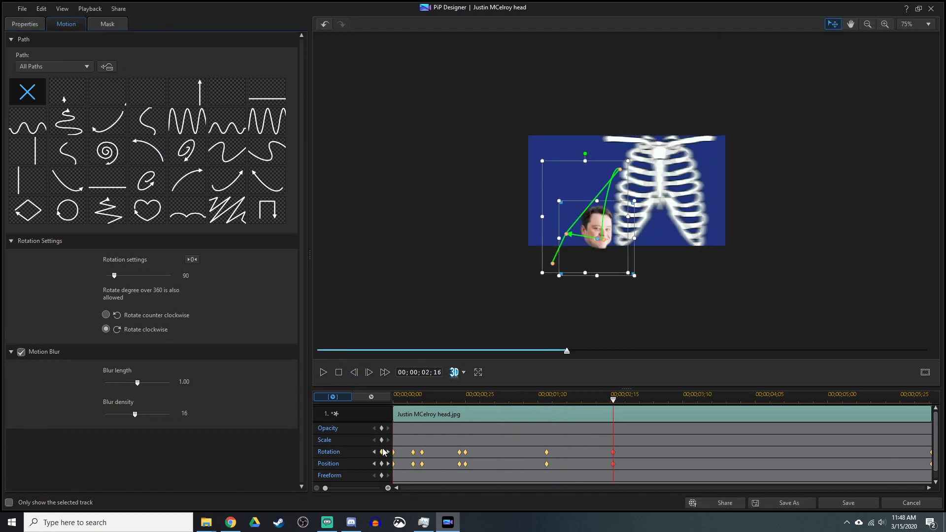
right_click(625, 418)
left_click(323, 372)
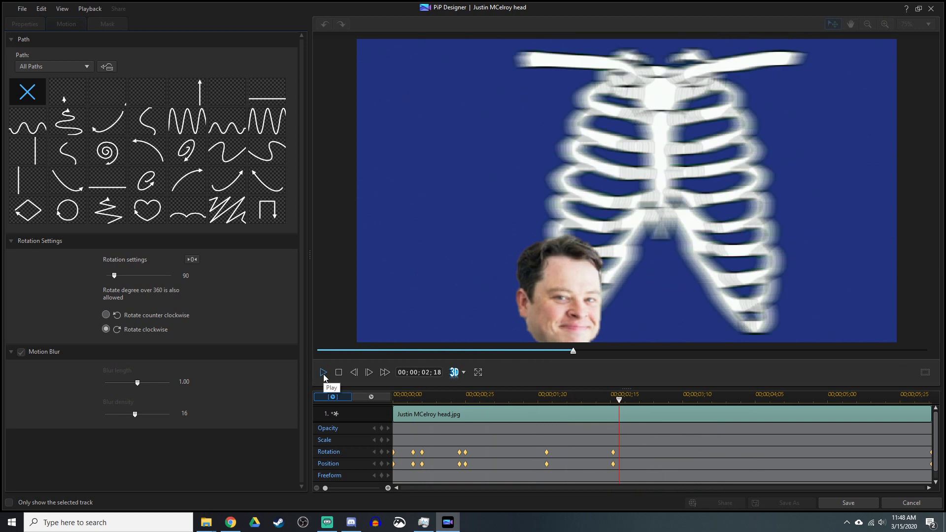
Step: Delete the clean-shaven head's two earliest keyframe pairs after the start, move the next pair to 00;00;00;21, and preview the entrance
left_click(422, 453)
left_click(413, 464)
left_click_drag(459, 463, 453, 463)
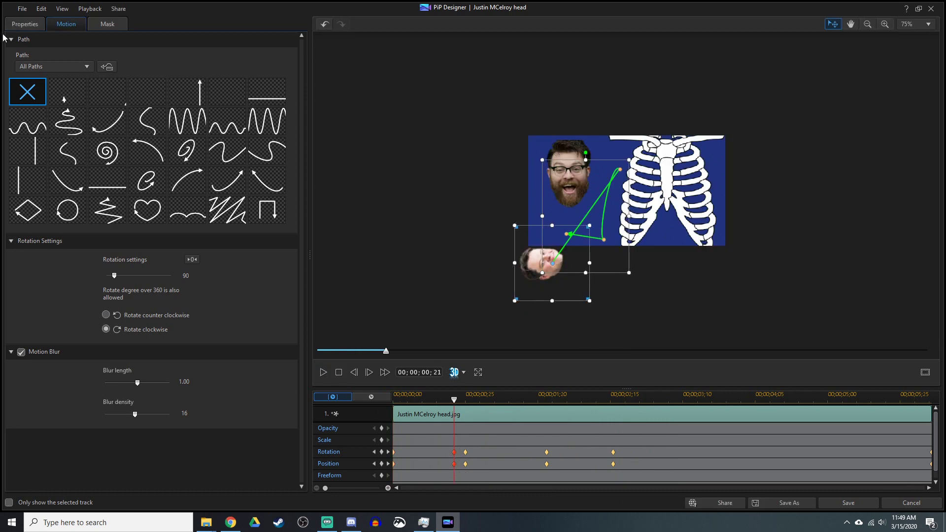
left_click(25, 24)
right_click(416, 417)
left_click(323, 372)
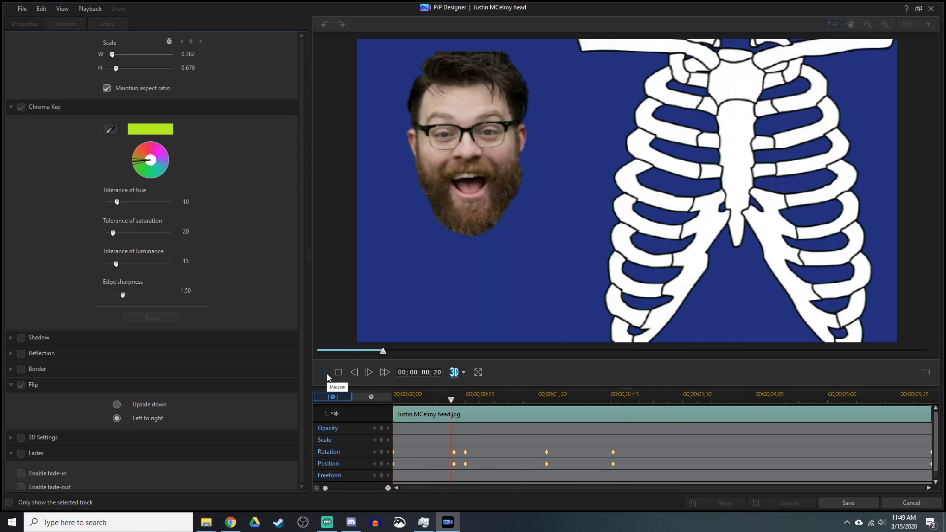
left_click(354, 373)
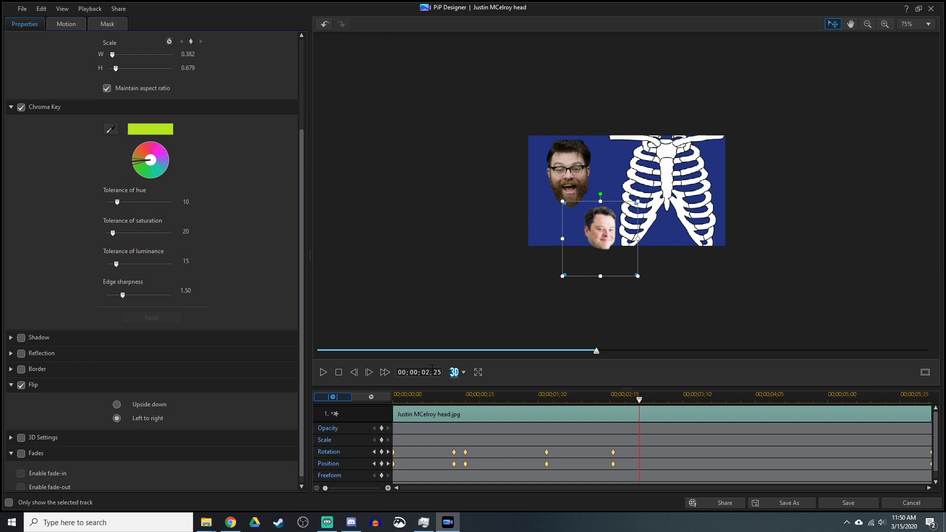
Step: Keyframe the clean-shaven head's rotation and position at 00;00;02;25, enlarge it to 0.476 by 0.847, and save after previewing
scroll(58, 458, "down", 1)
left_click(116, 410)
left_click(323, 372)
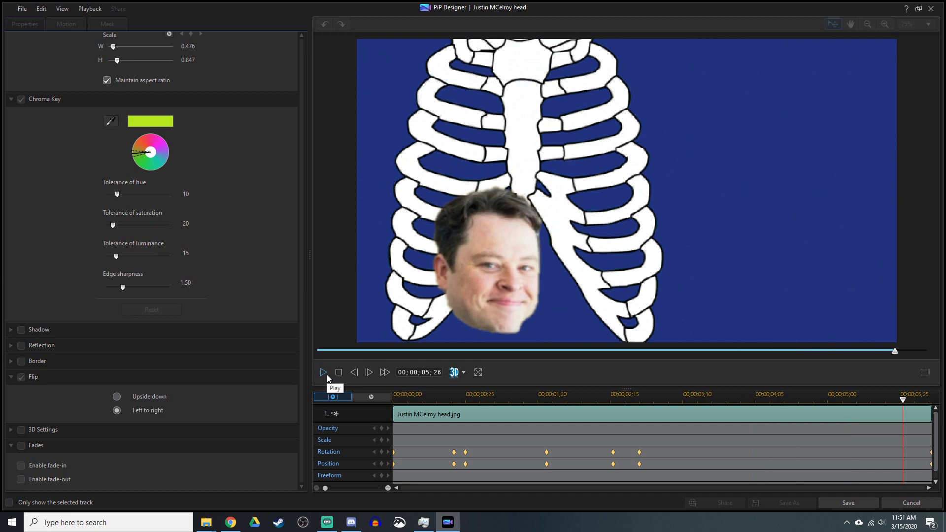
left_click(323, 372)
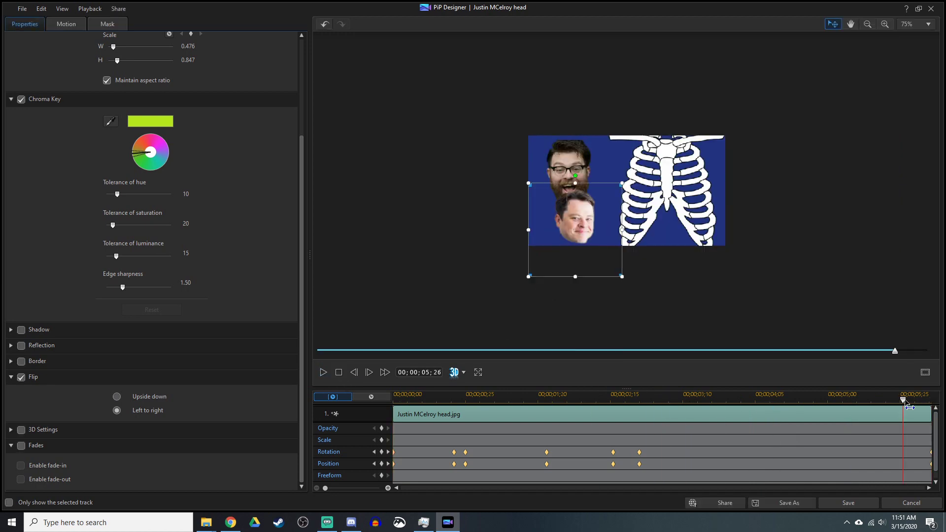
left_click(854, 505)
Step: Split the clean-shaven head's clip, then unflip the second part and keyframe its rotation and position at 00;00;00;04
left_click(566, 204)
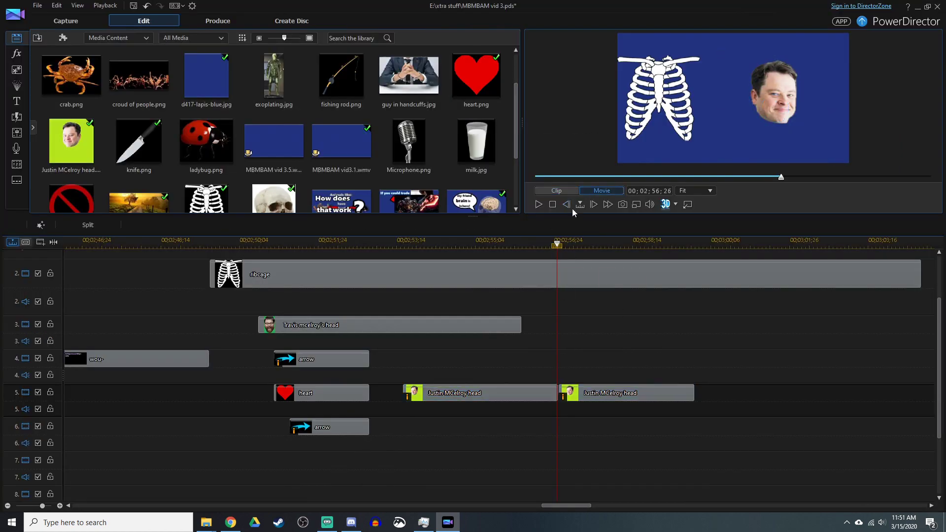
double_click(542, 392)
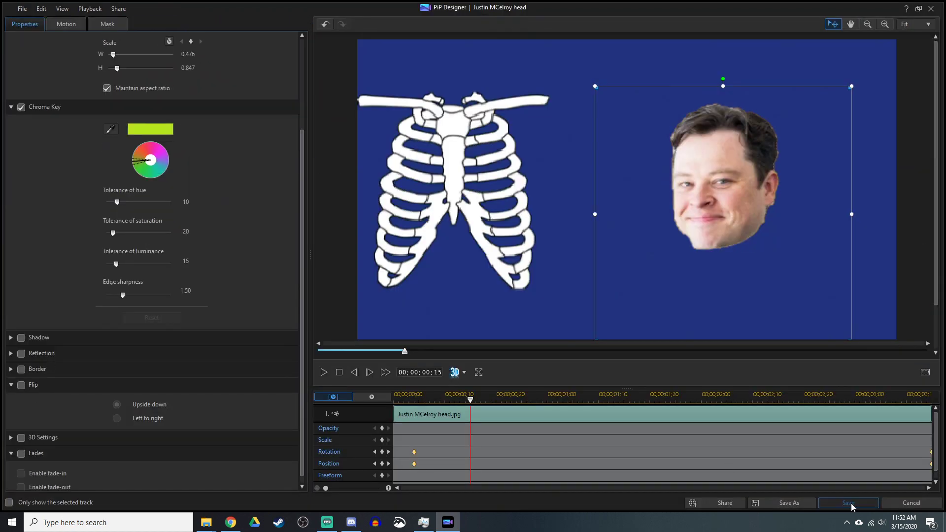
left_click(852, 503)
left_click(539, 203)
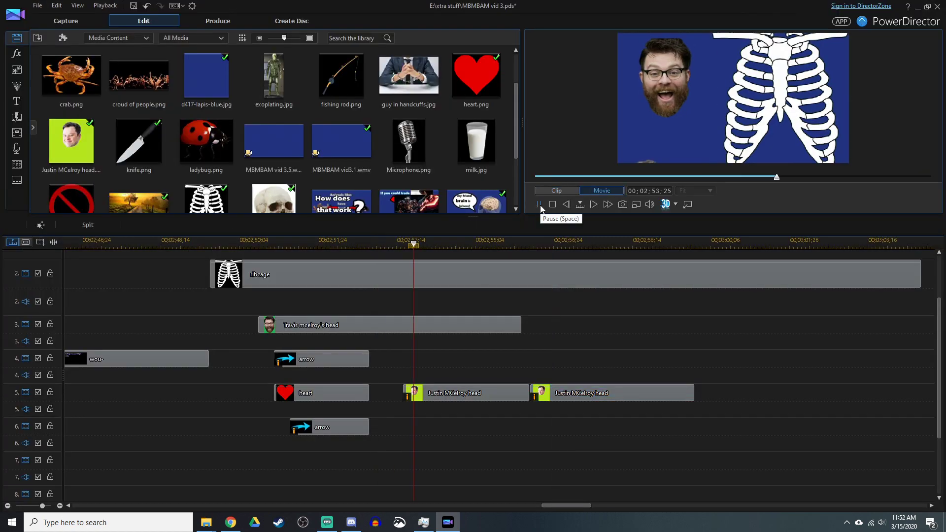
Step: Keyframe the second head clip at 00;00;00;20, shrinking it to 0.301 by 0.536 and moving it up with 9.84 rotation, and save
double_click(541, 393)
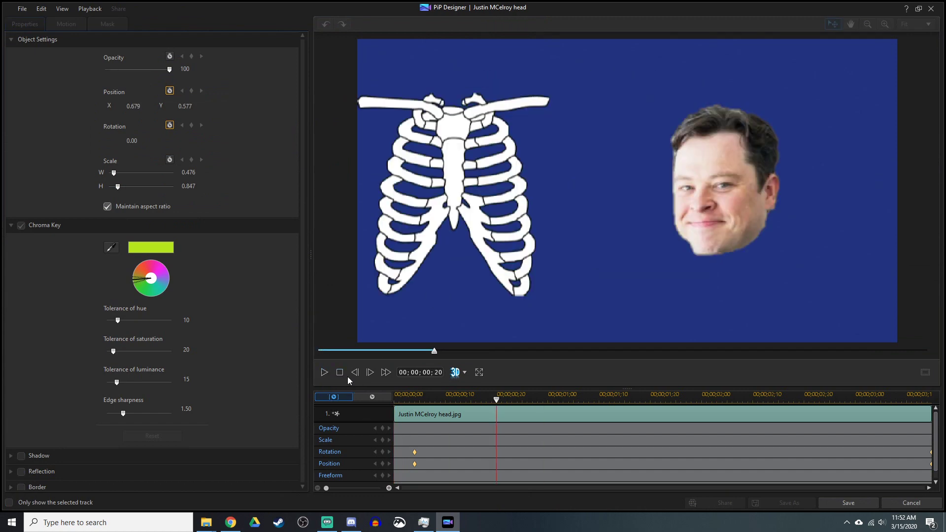
left_click_drag(621, 254, 772, 164)
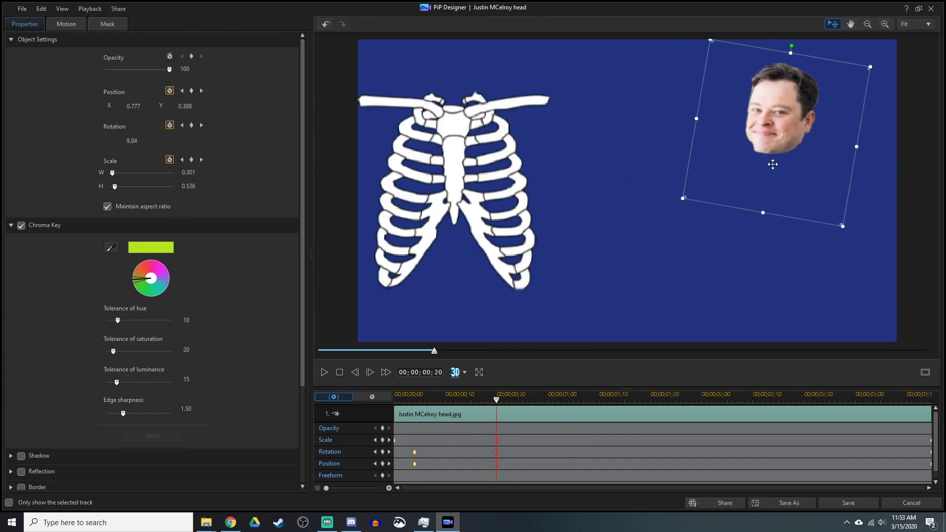
left_click(324, 372)
left_click_drag(578, 393, 557, 393)
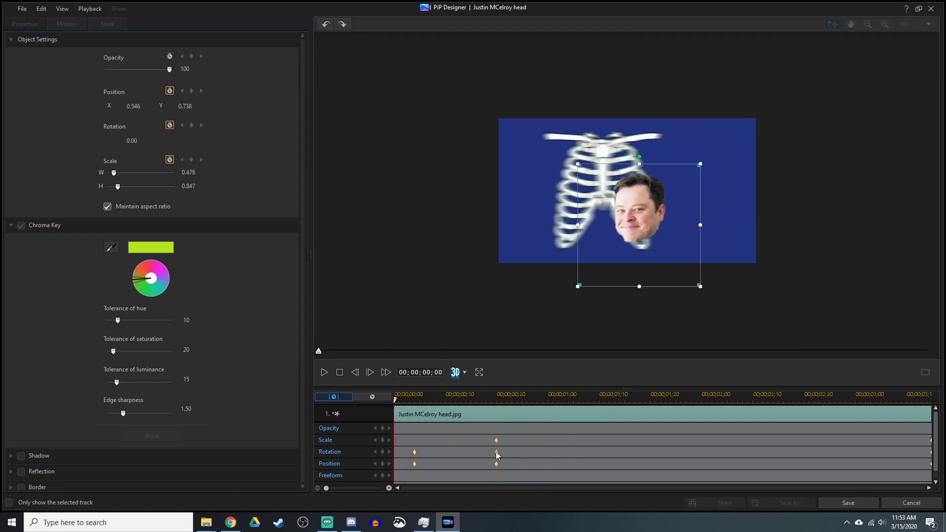
left_click(496, 452)
left_click(848, 503)
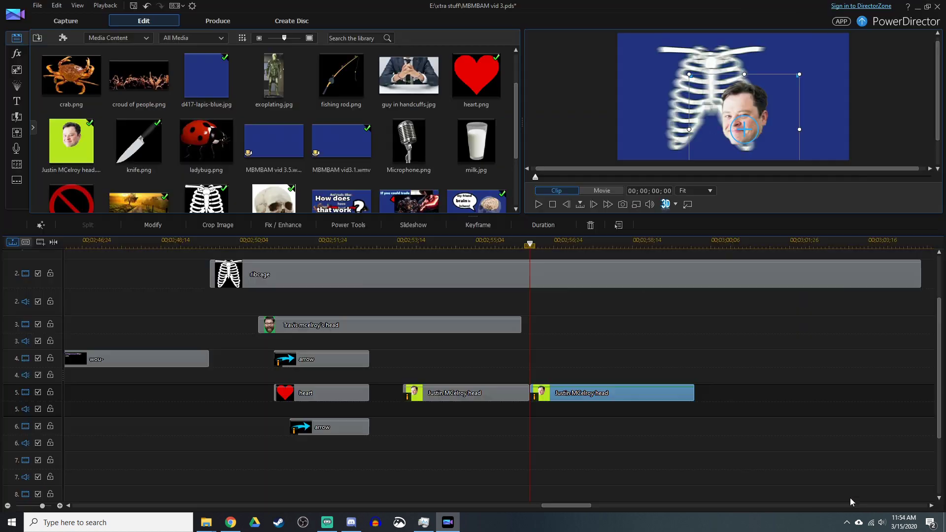
Step: Reopen the second head clip and keyframe its scale, rotation and position at 00;00;00;28, moving the head below the frame
left_click(423, 392)
double_click(612, 393)
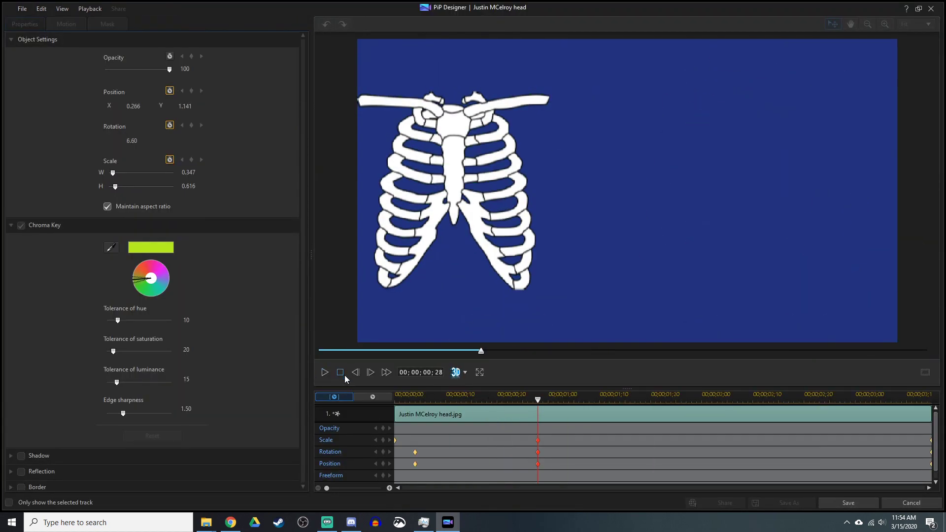
right_click(532, 457)
left_click(557, 458)
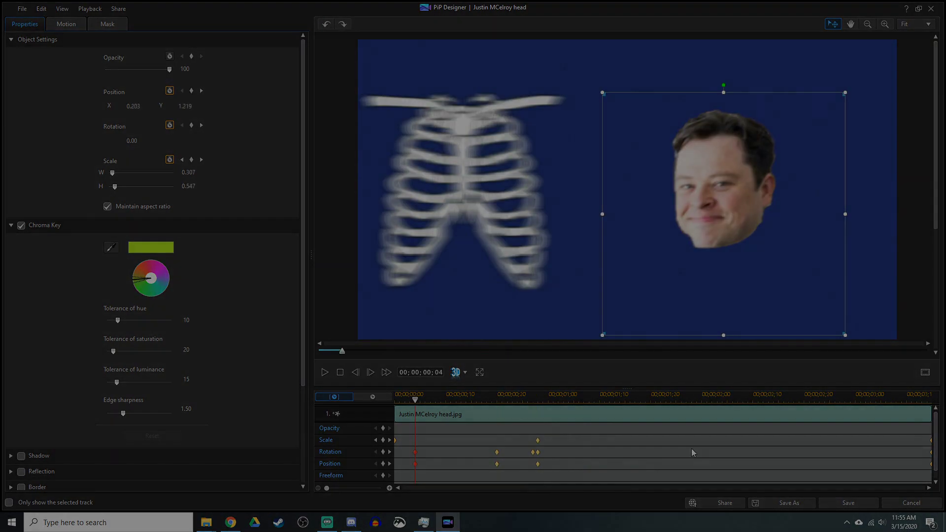